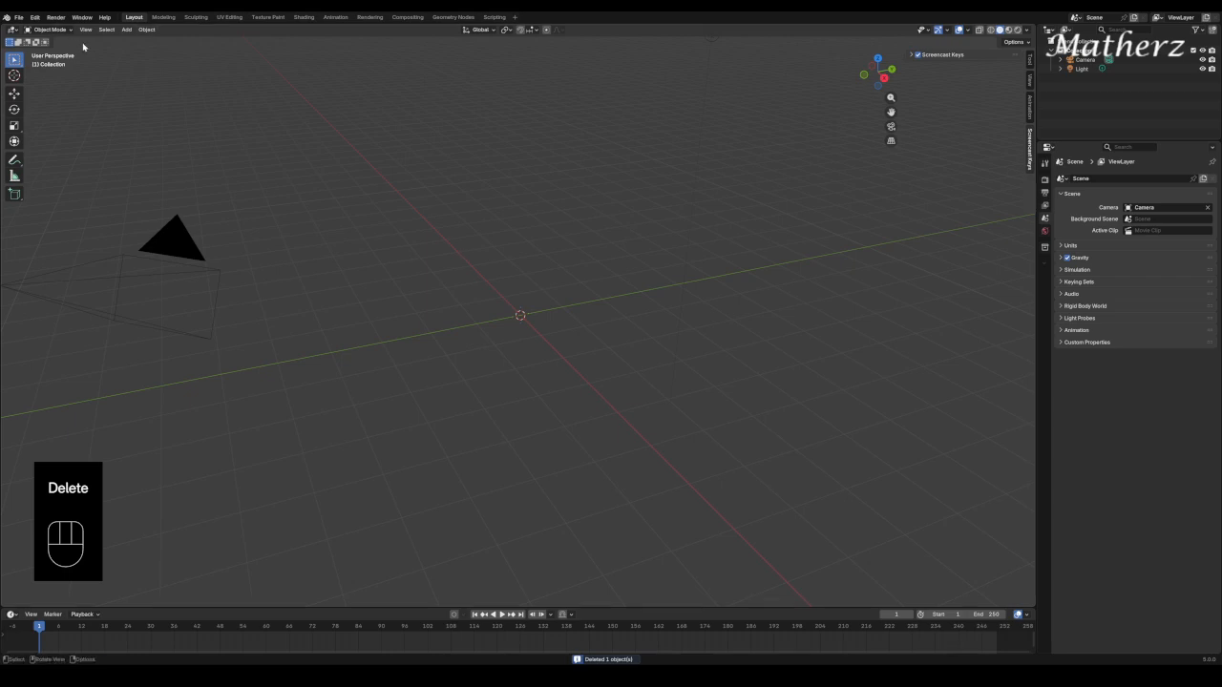
Add a cylinder mesh at the world origin.
left_click(126, 29)
mouse_move(127, 40)
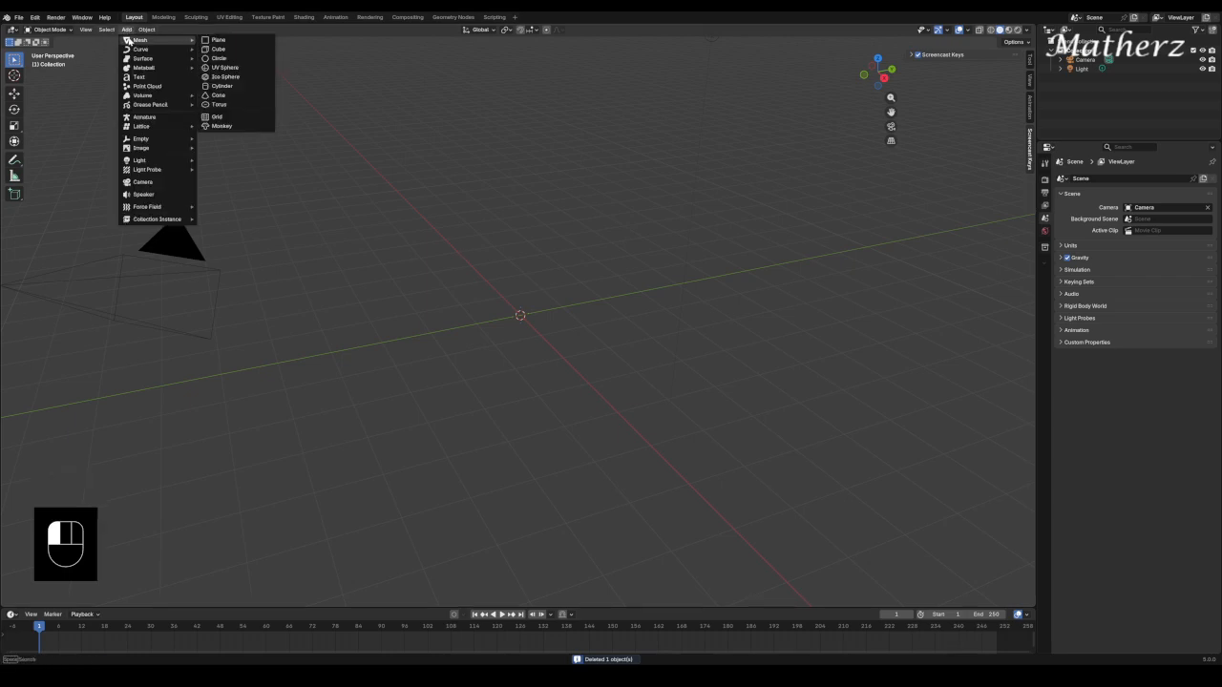
left_click(243, 86)
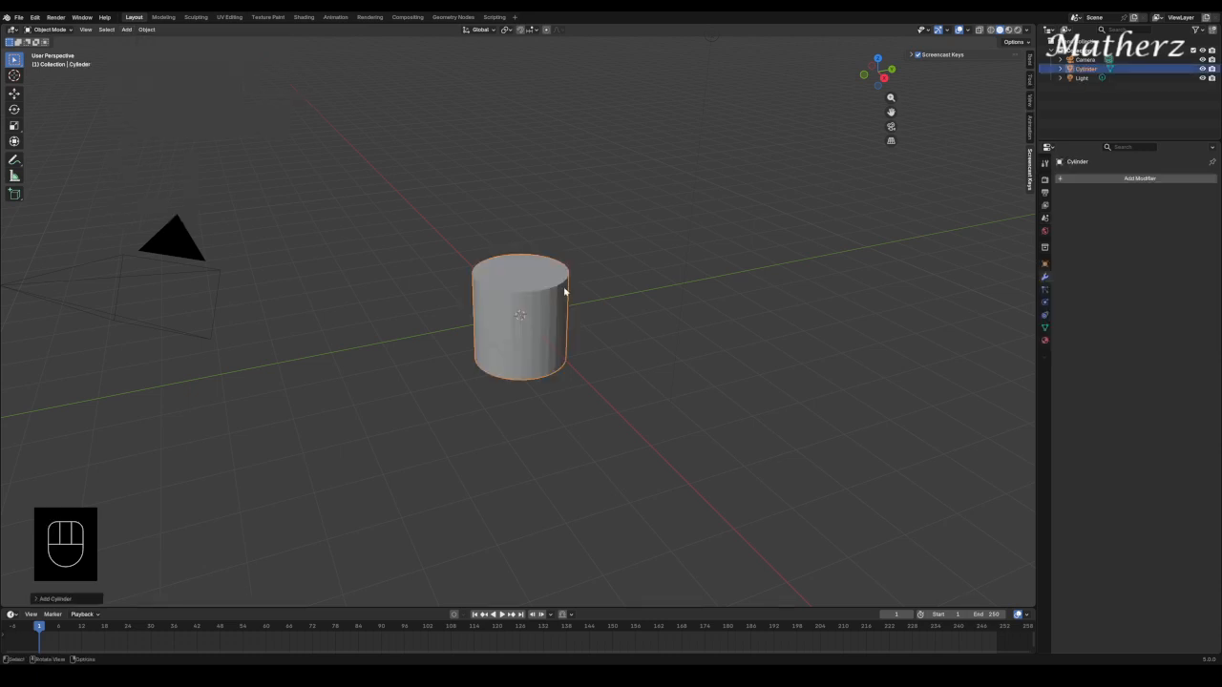
key("space")
key("space")
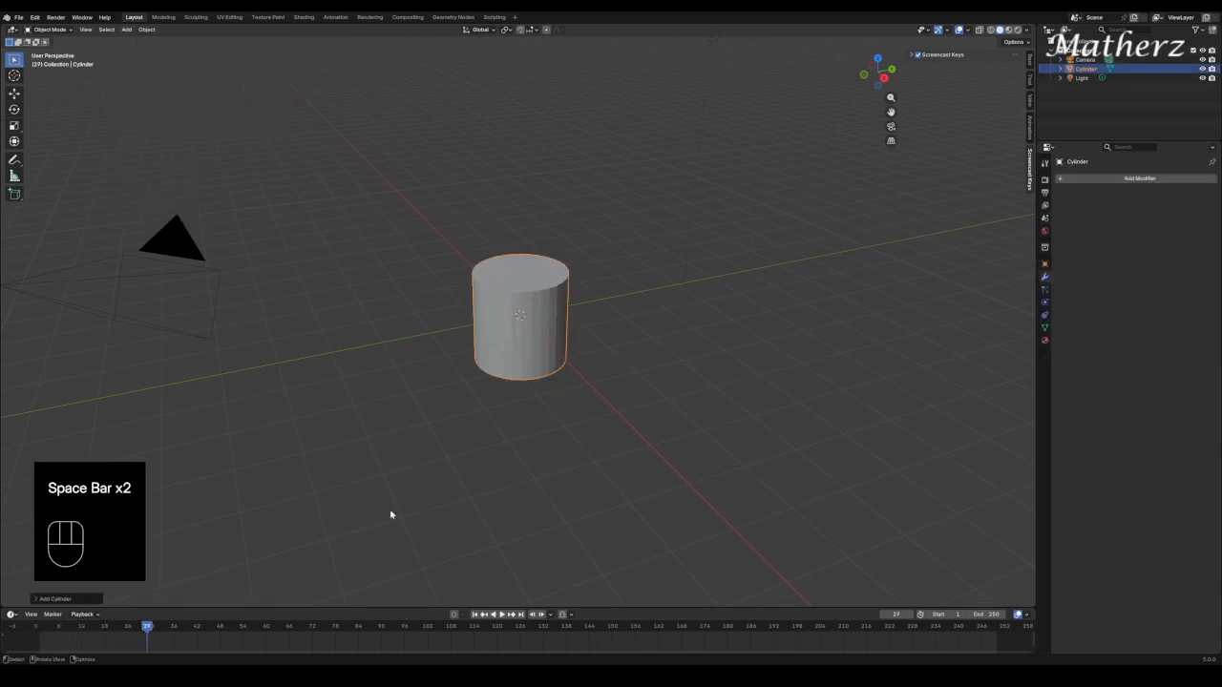
left_click_drag(36, 628, 40, 629)
Move the cylinder straight up along the Z axis, well above the floor grid.
left_click(517, 293)
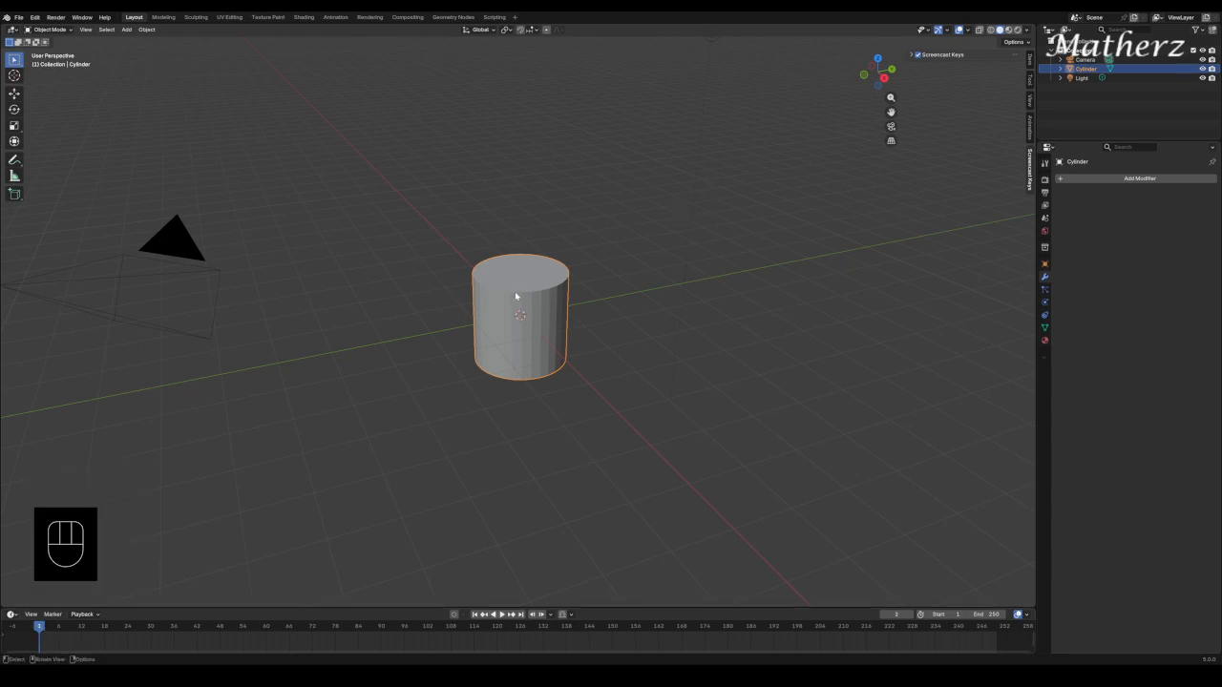
key("g")
middle_click_drag(586, 404, 622, 153)
left_click(621, 154)
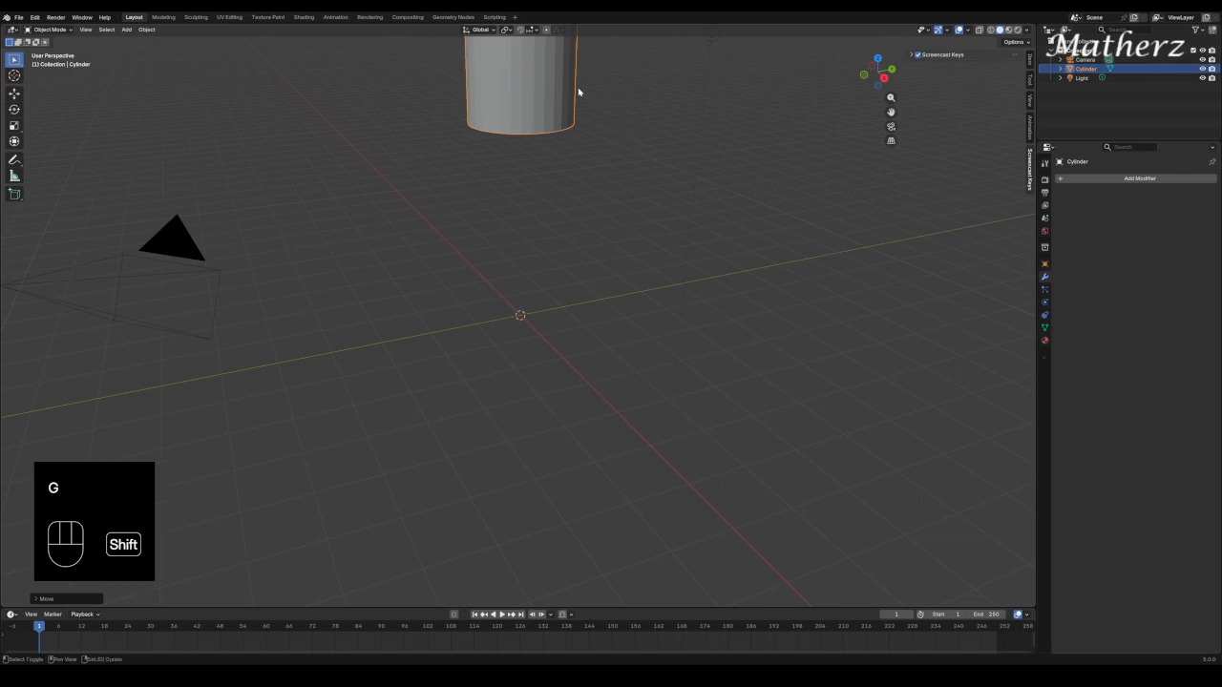
Apply smooth shading to the raised cylinder.
middle_click_drag(576, 95, 565, 249, "shift")
right_click(551, 239)
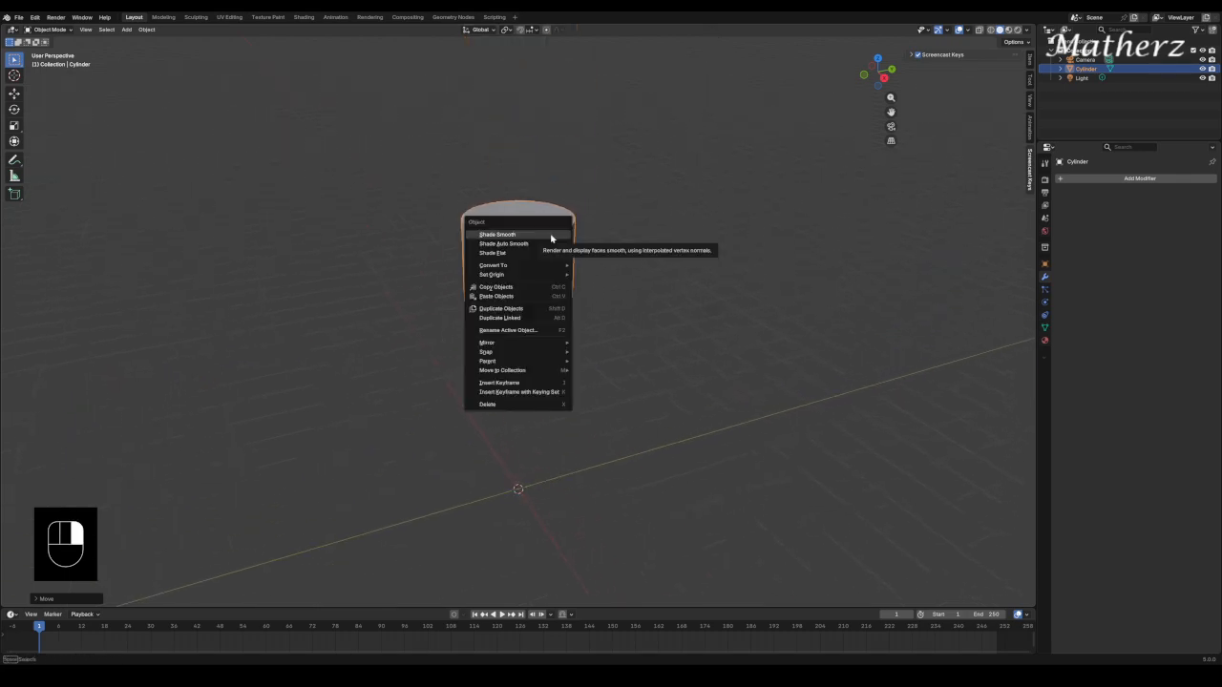
left_click(551, 238)
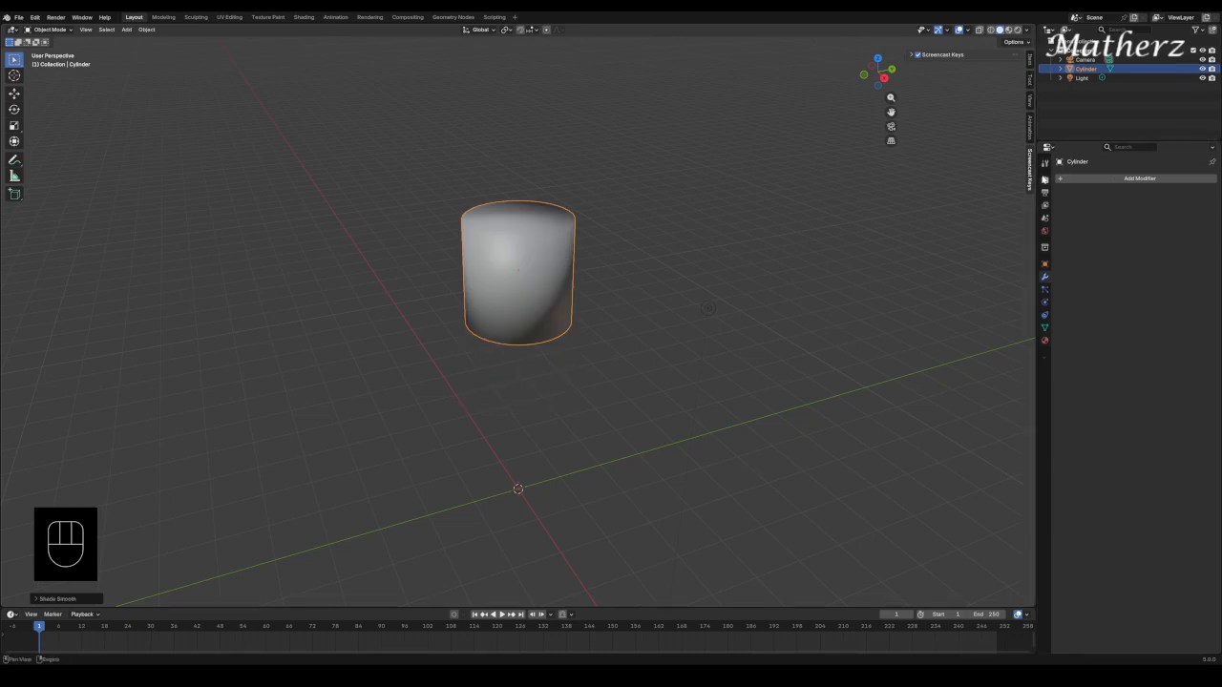
Set the scene's render engine to Cycles.
left_click(1045, 179)
left_click(1151, 179)
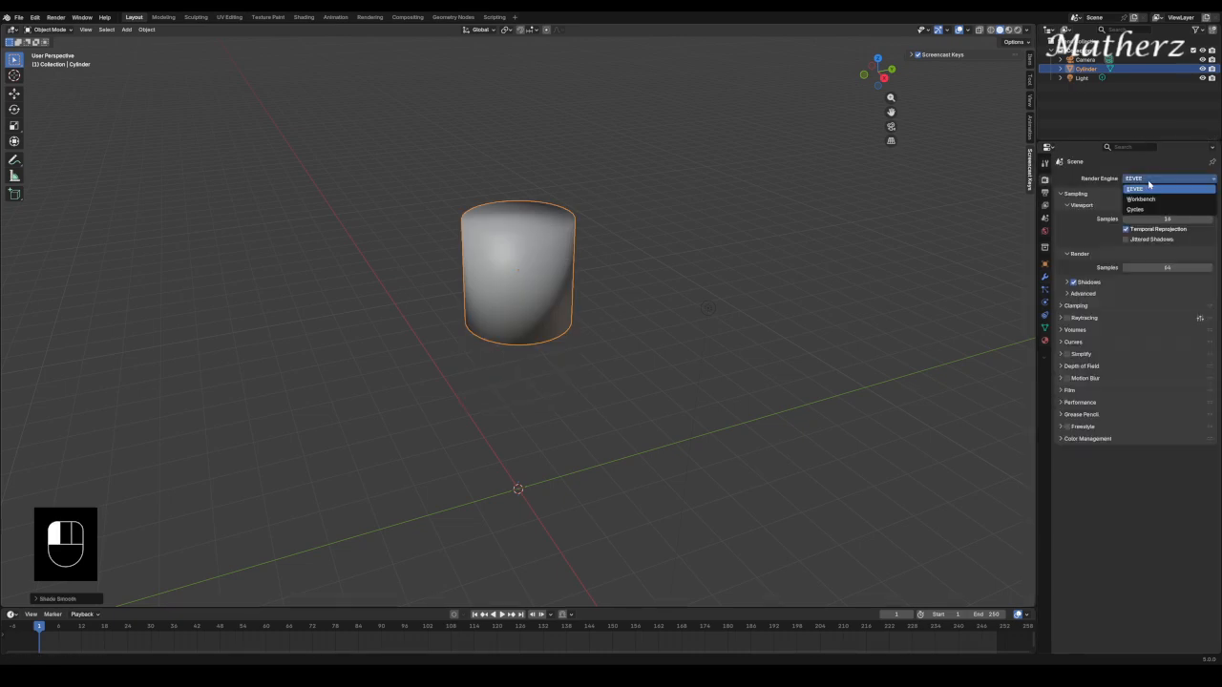
left_click(1136, 209)
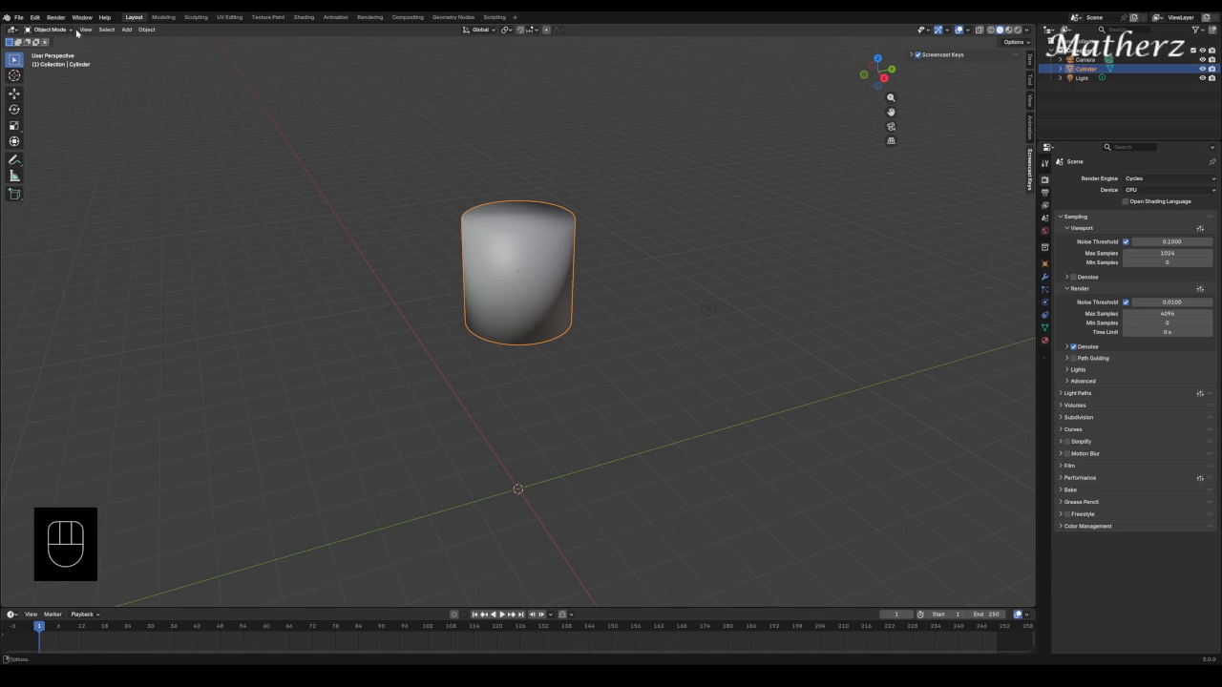
Enter Edit Mode with face selection and extrude the cylinder's top face upward about 0.14 m.
left_click(126, 29)
left_click(61, 34)
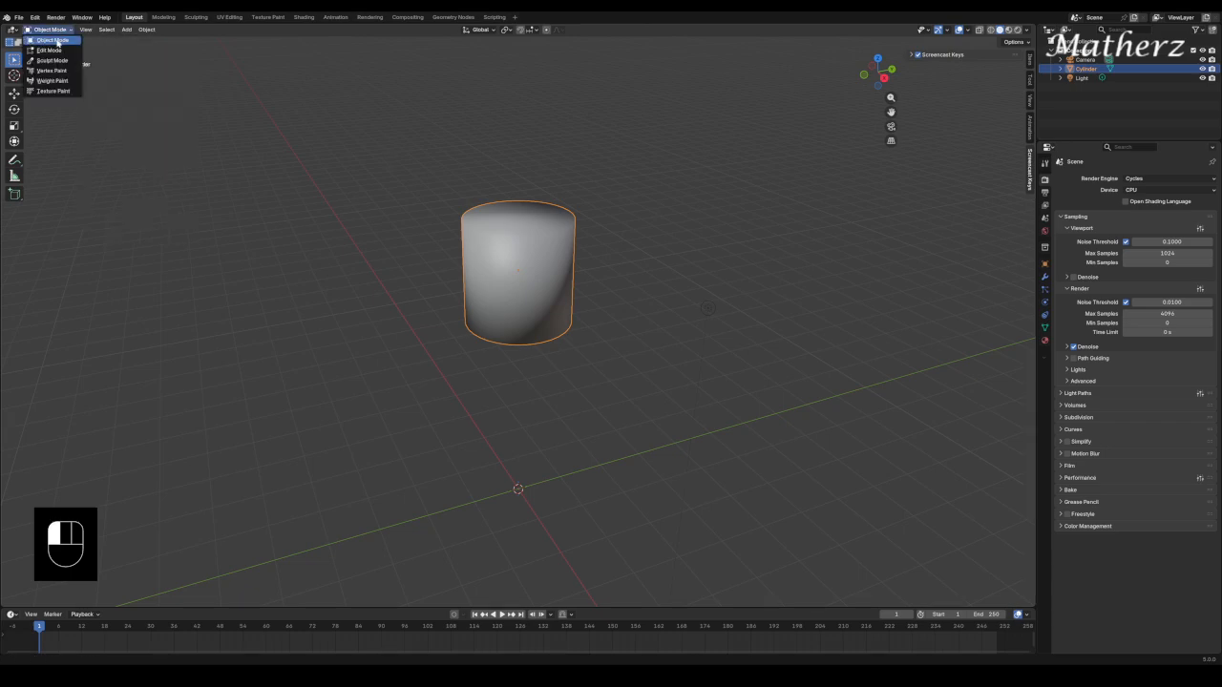
left_click(57, 48)
key("3")
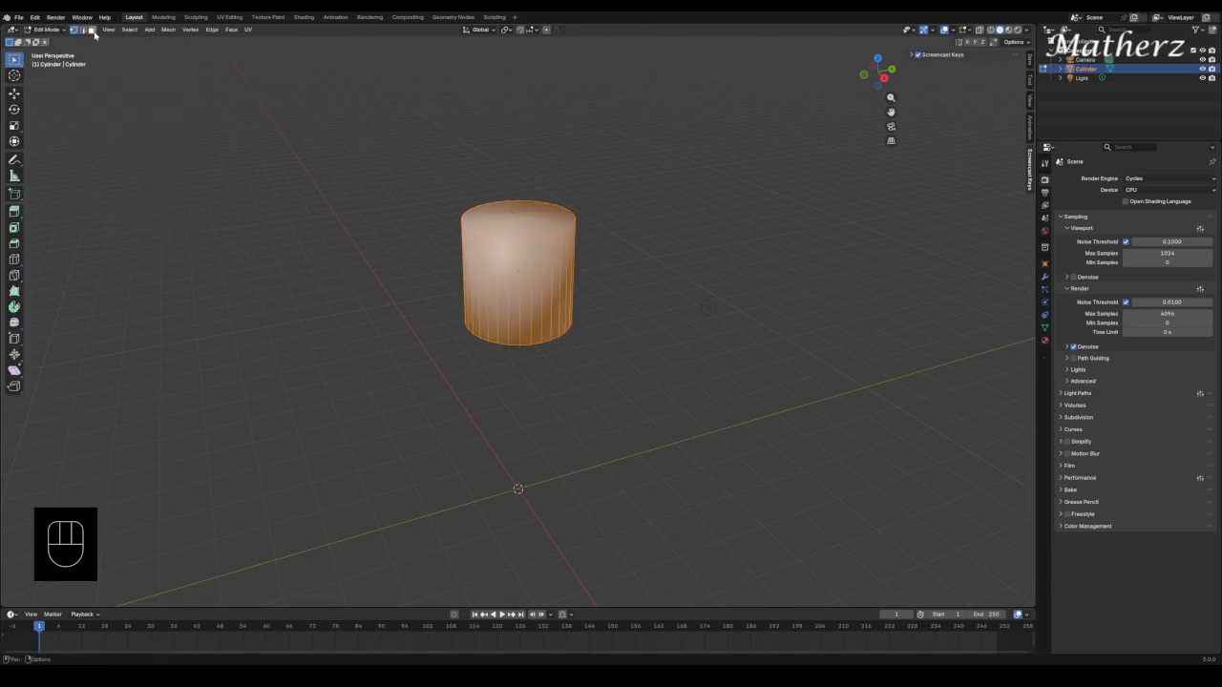
left_click(526, 212)
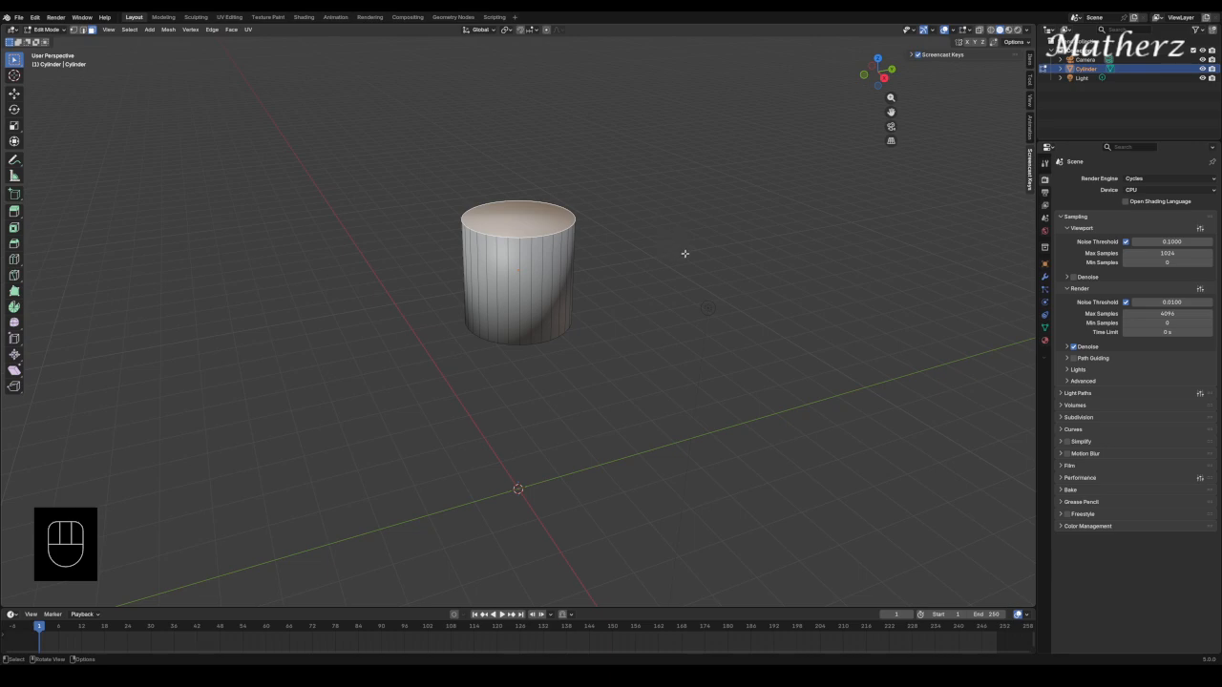
key("e")
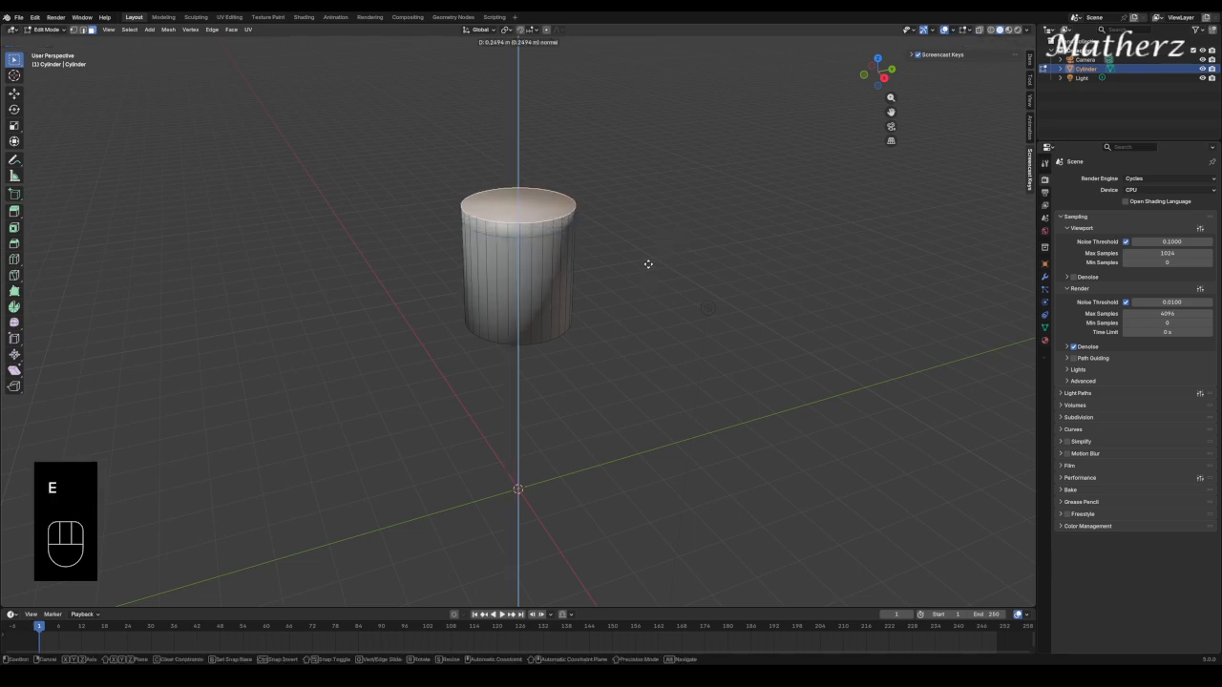
left_click(648, 270)
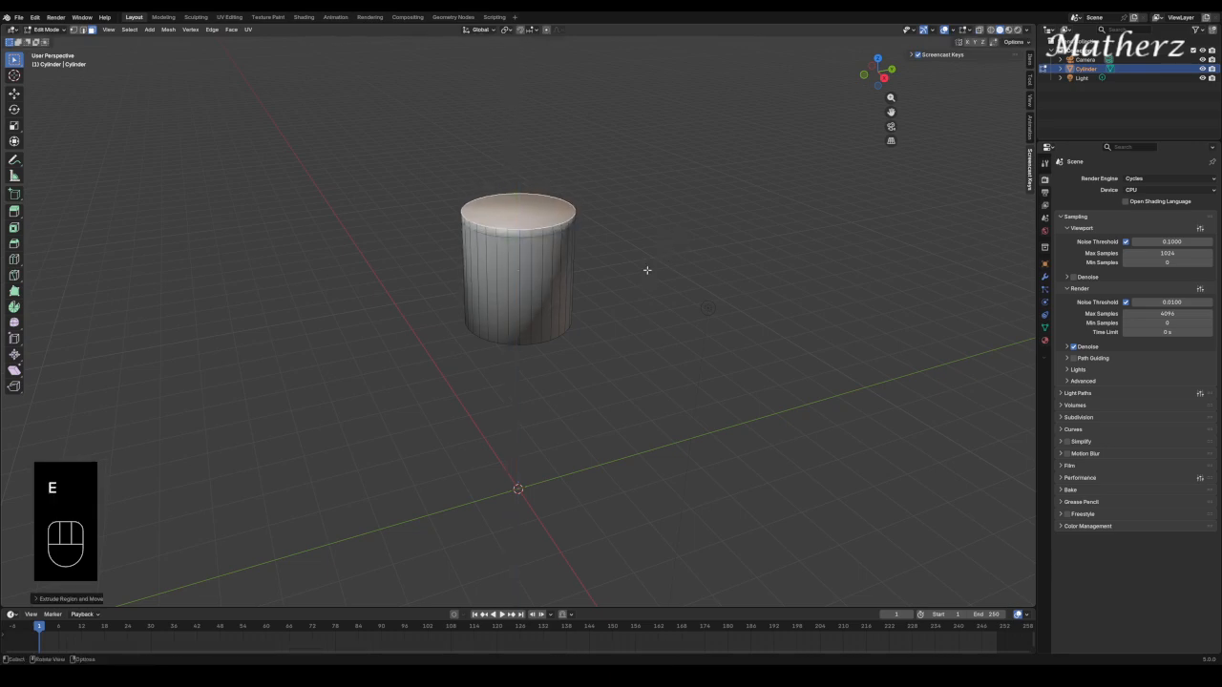
Split the viewport into a front orthographic view and an orbitable perspective view of the cylinder, and collapse the Transform readout.
key("KP_1")
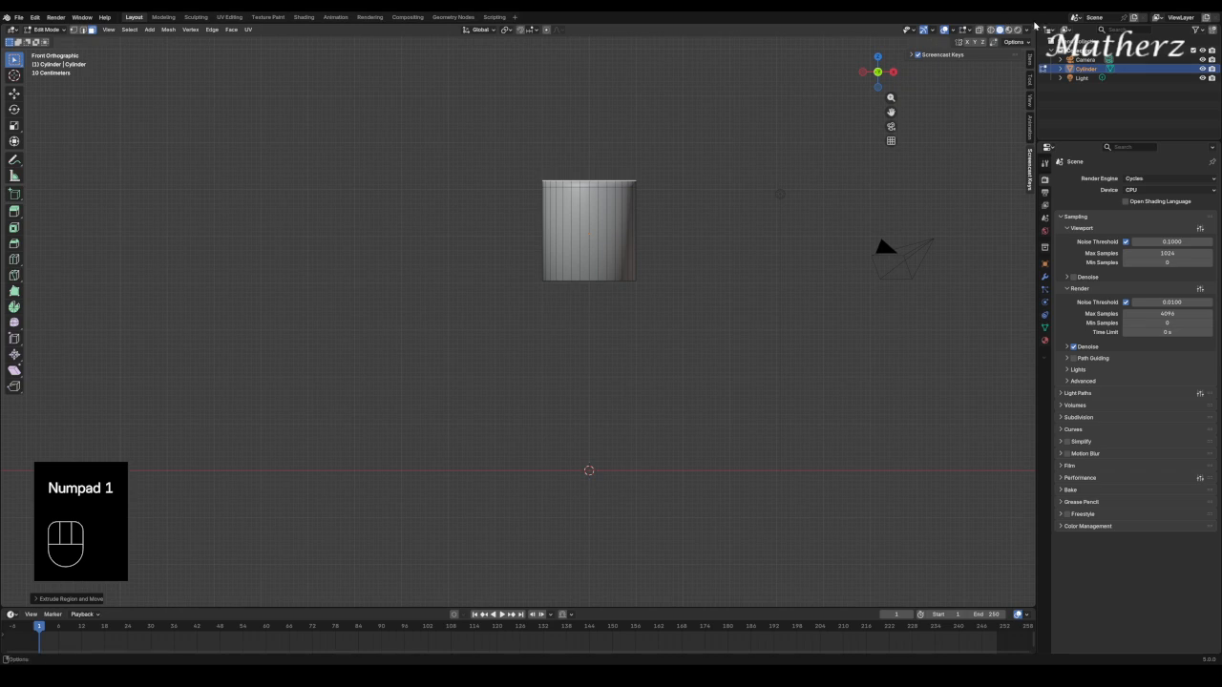
left_click_drag(1034, 24, 591, 234)
middle_click_drag(712, 241, 800, 369)
scroll(799, 369, "up", 5)
scroll(846, 347, "down", 3)
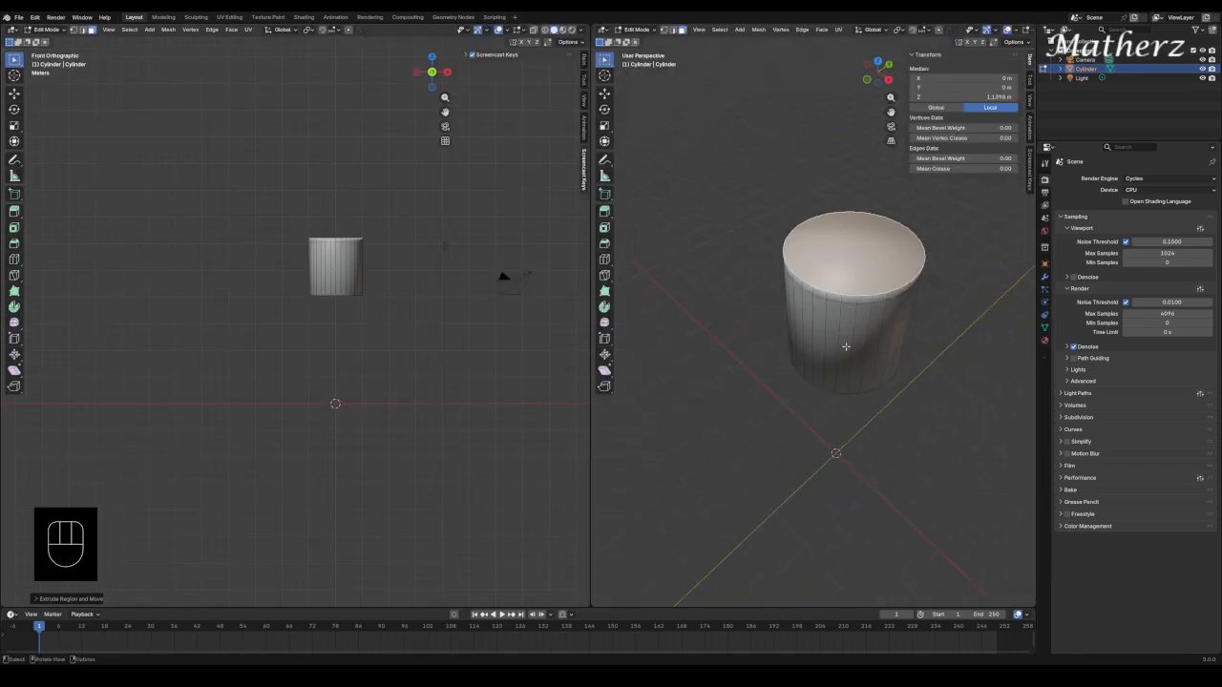
middle_click_drag(888, 240, 896, 205, "shift")
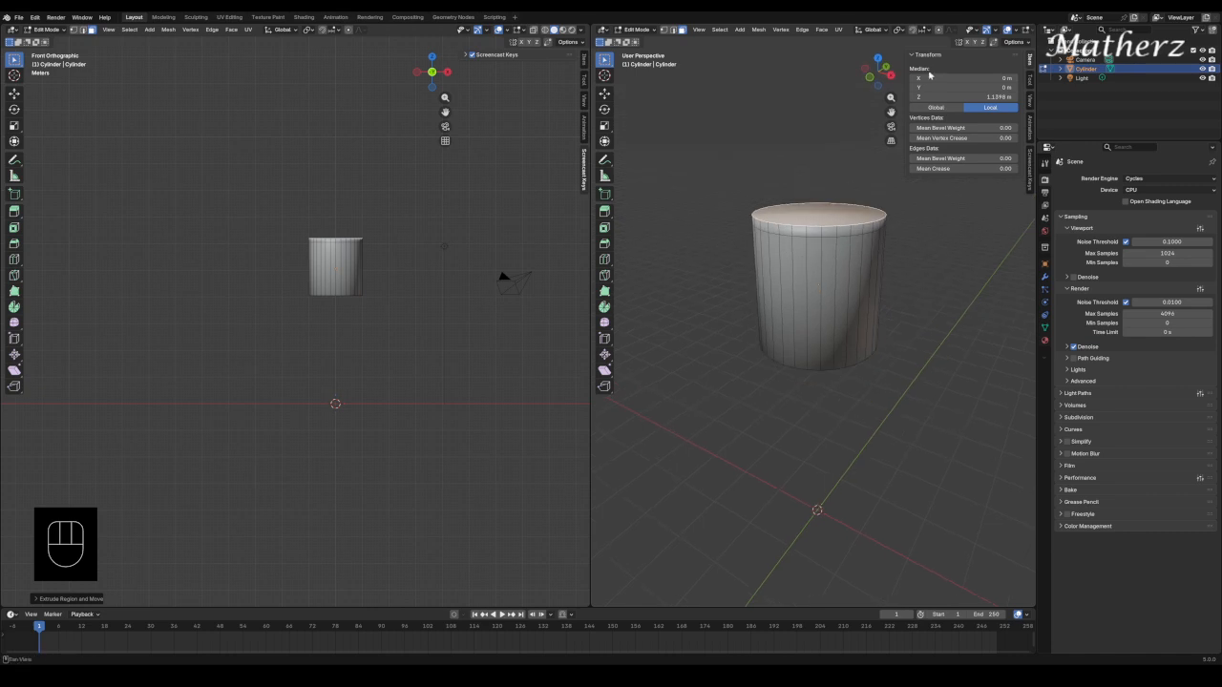
left_click(911, 57)
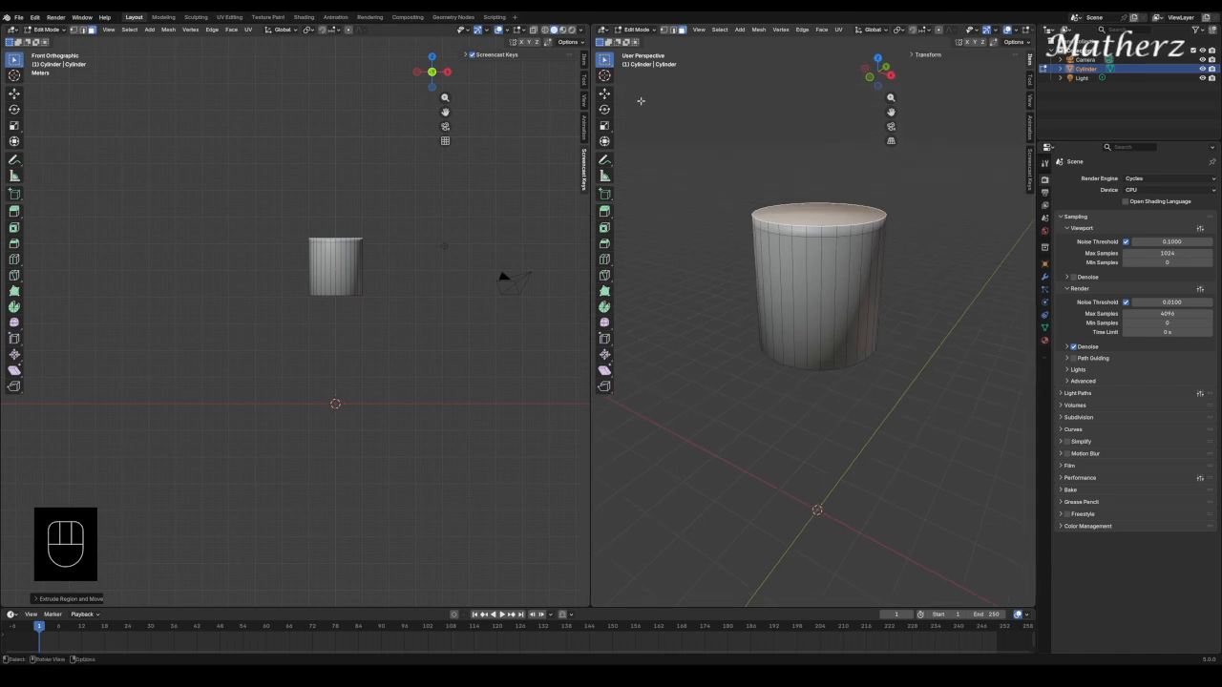
Scale the cylinder's top face inward to about 0.96 to start rounding the shoulder.
scroll(300, 179, "up", 5)
middle_click_drag(382, 139, 294, 336, "shift")
scroll(325, 308, "up", 3)
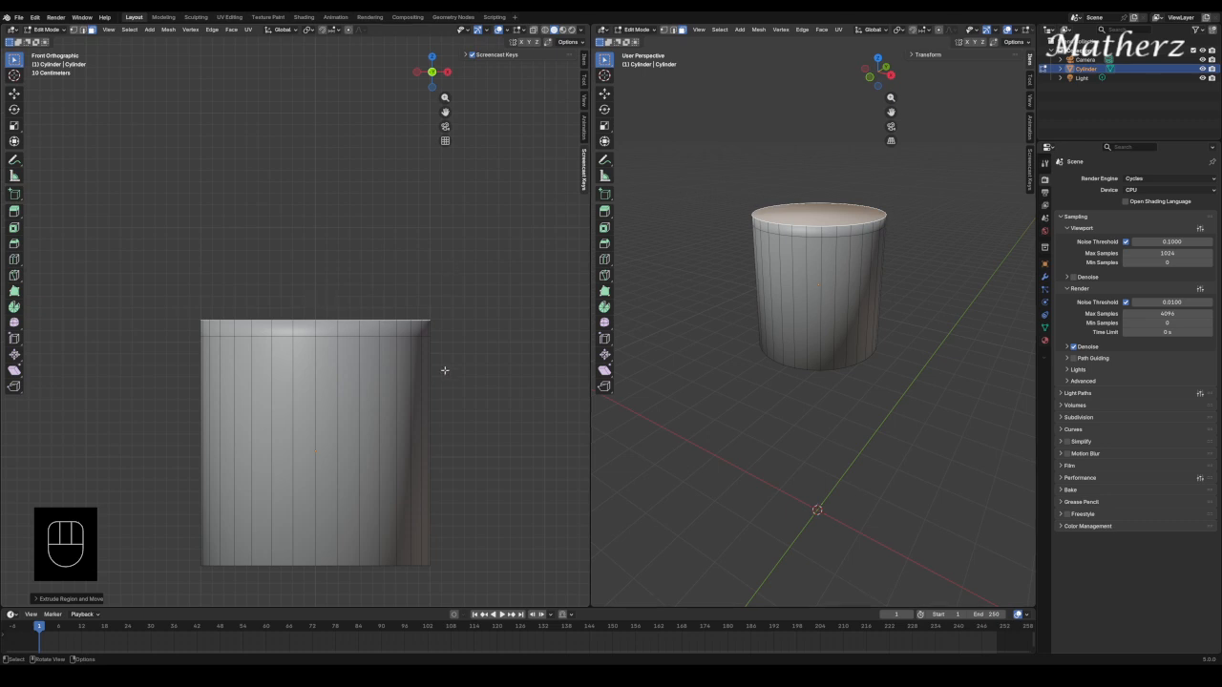
key("s")
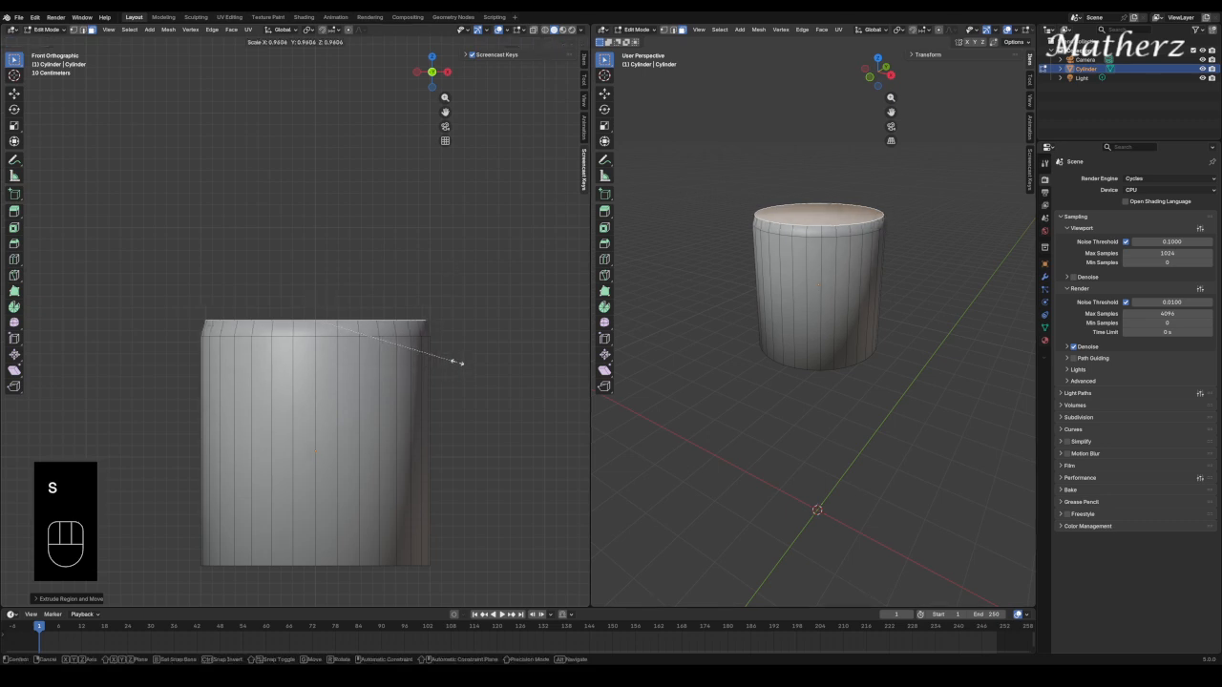
left_click(456, 362)
Extrude the top face up about 0.16 m and scale it inward to about 0.78.
key("e")
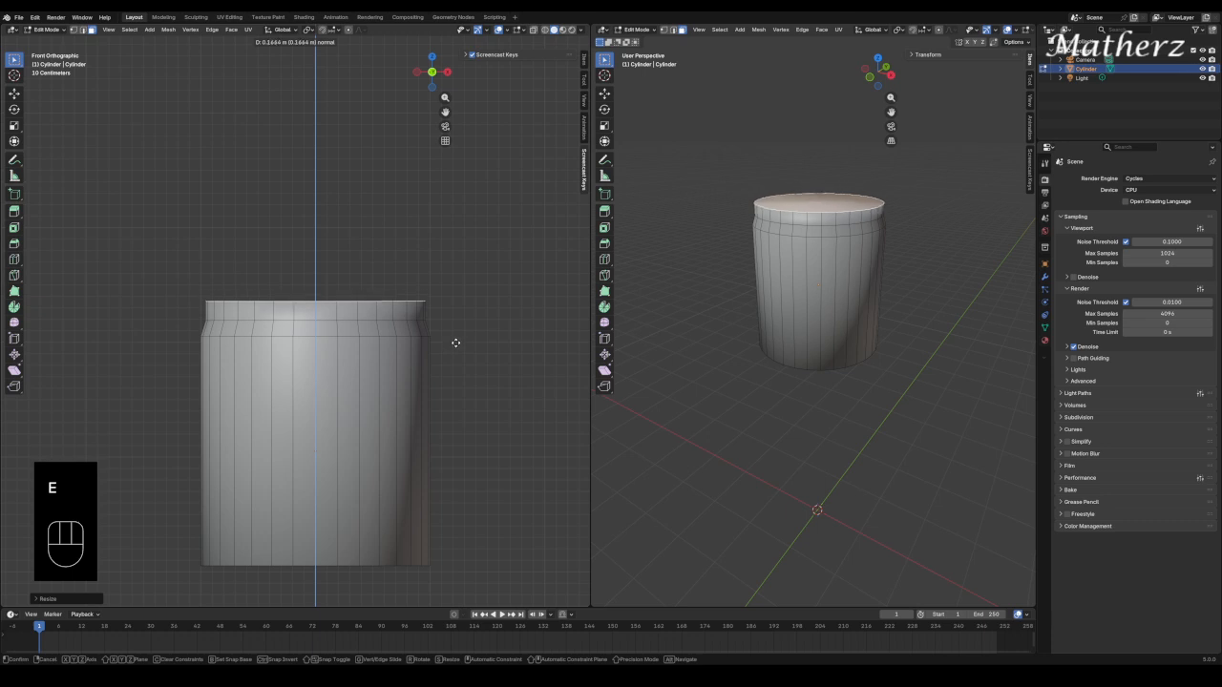
left_click(455, 341)
key("s")
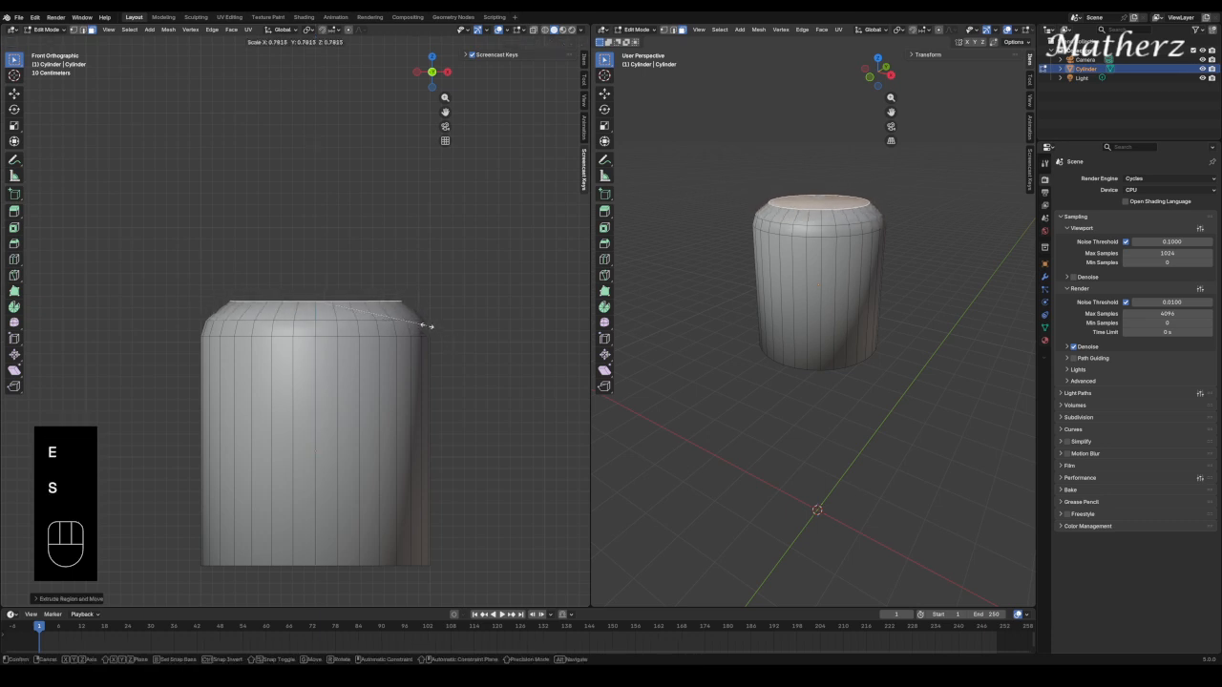
left_click(427, 327)
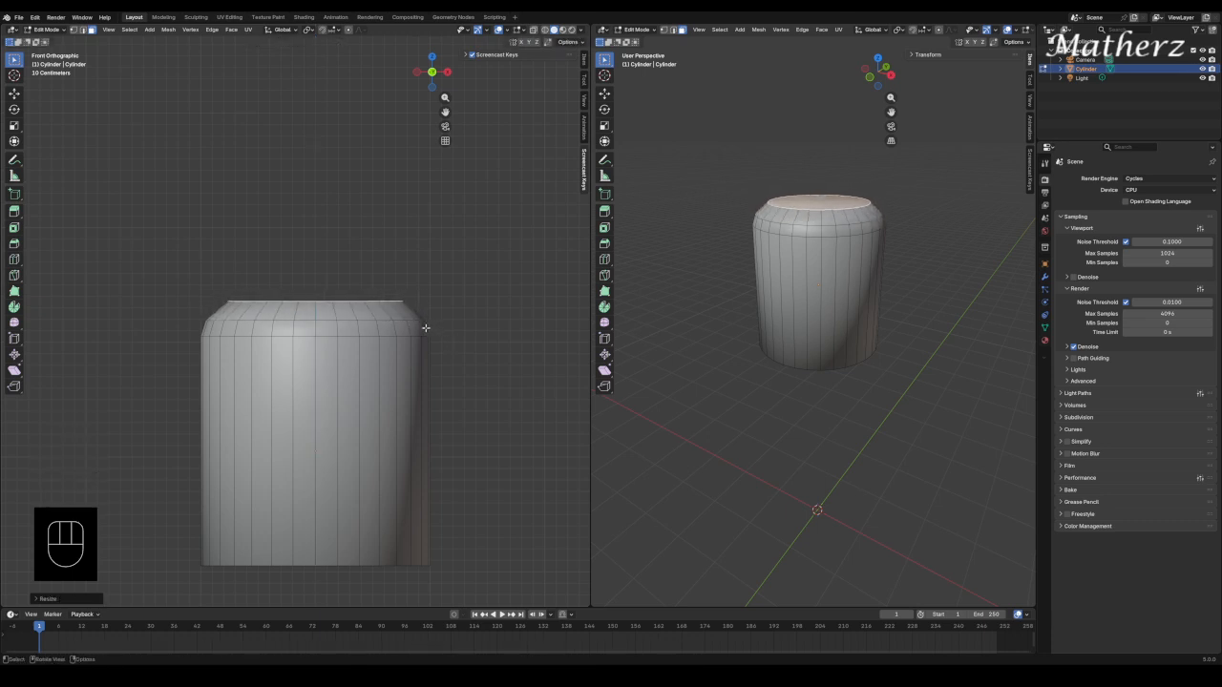
Extrude the top face upward once more and scale it inward to about 0.54, narrowing the shoulder toward the neck.
key("e")
left_click(432, 309)
key("s")
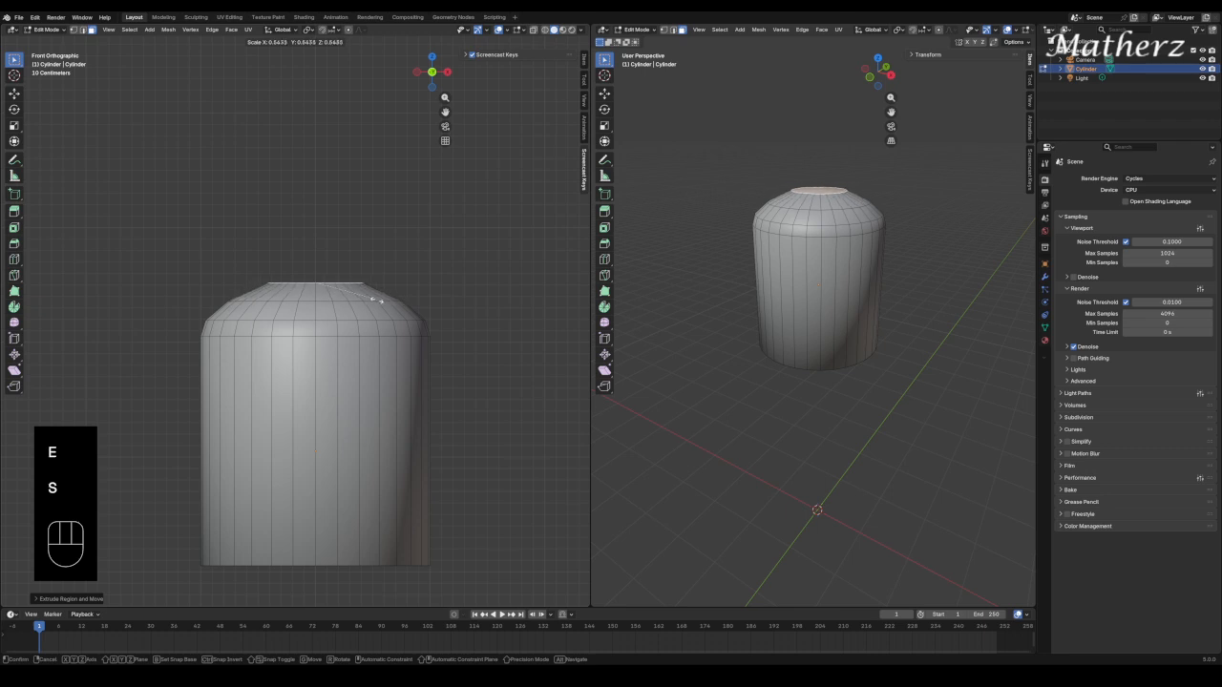
left_click(376, 300)
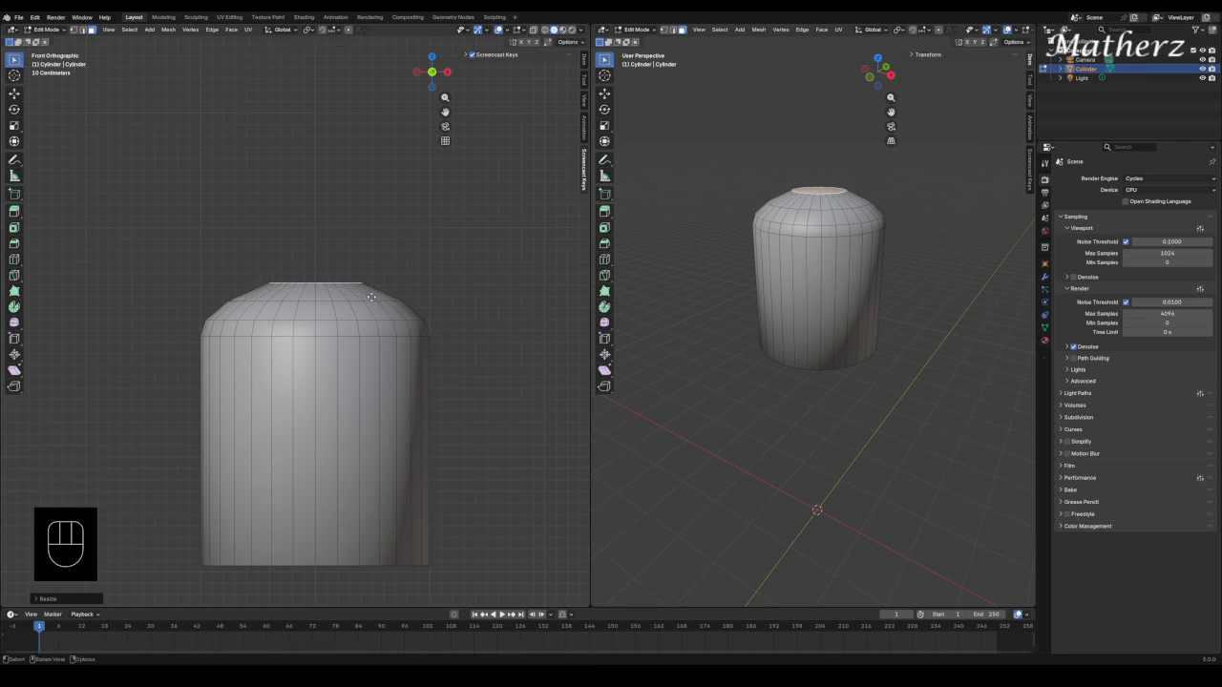
Extrude a very thin ring above the shoulder, scaled slightly inward, and extrude it upward as a short neck.
key("e")
left_click(374, 295)
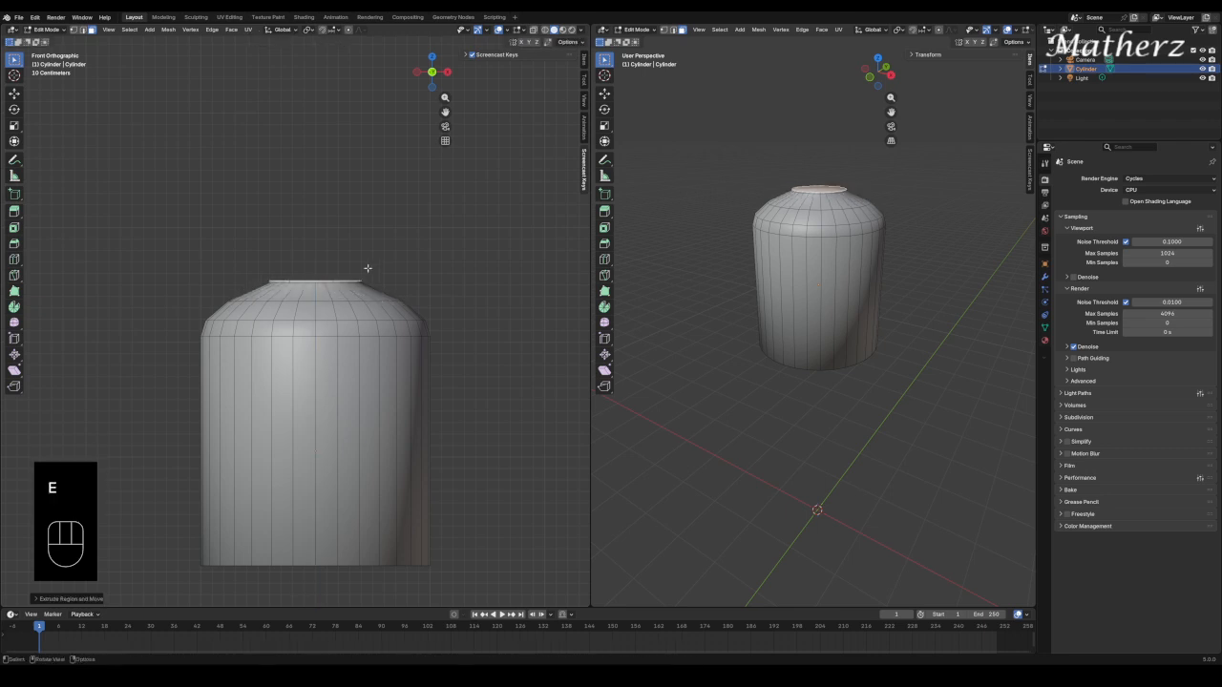
scroll(368, 268, "up", 2)
key("s")
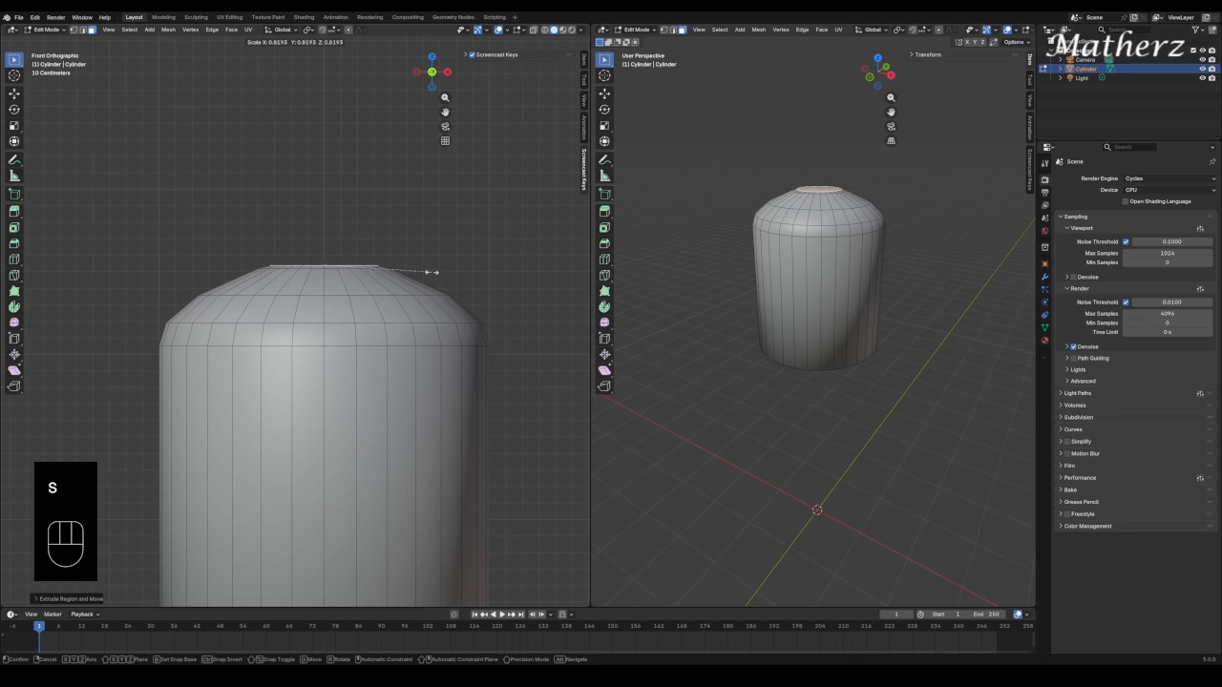
left_click(441, 277)
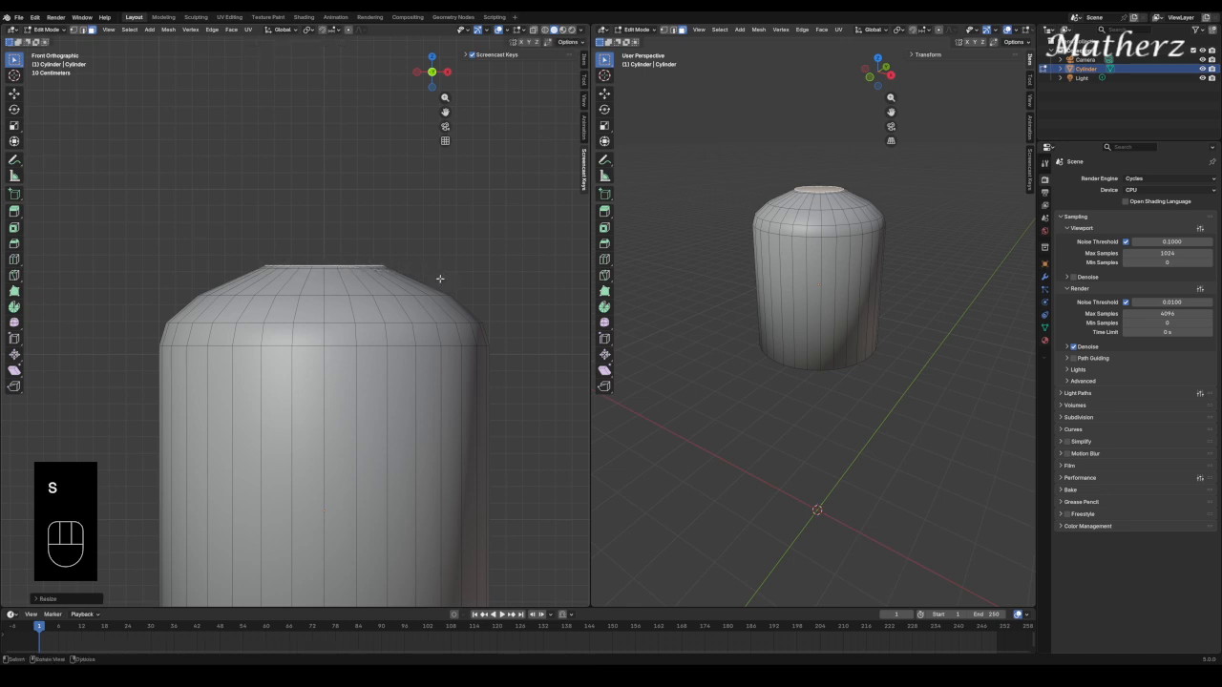
key("e")
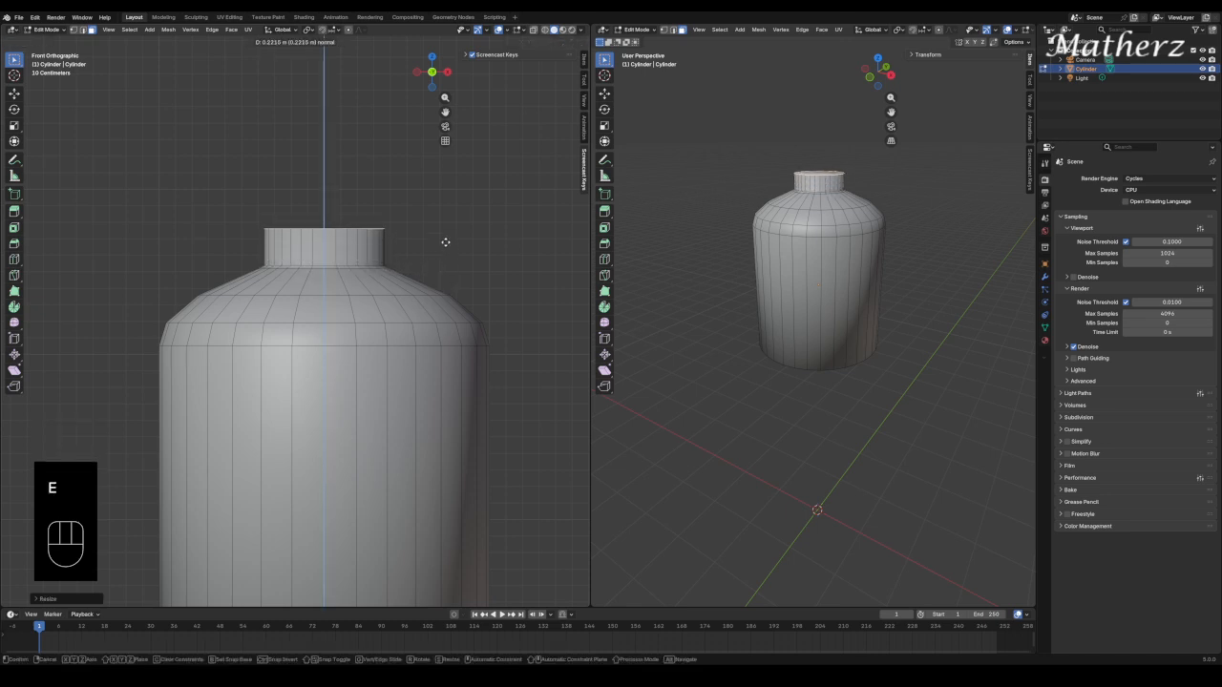
left_click(444, 245)
Extrude a thin, slightly flared ring on top of the neck and extrude it upward about 0.42 m as the upper section.
key("e")
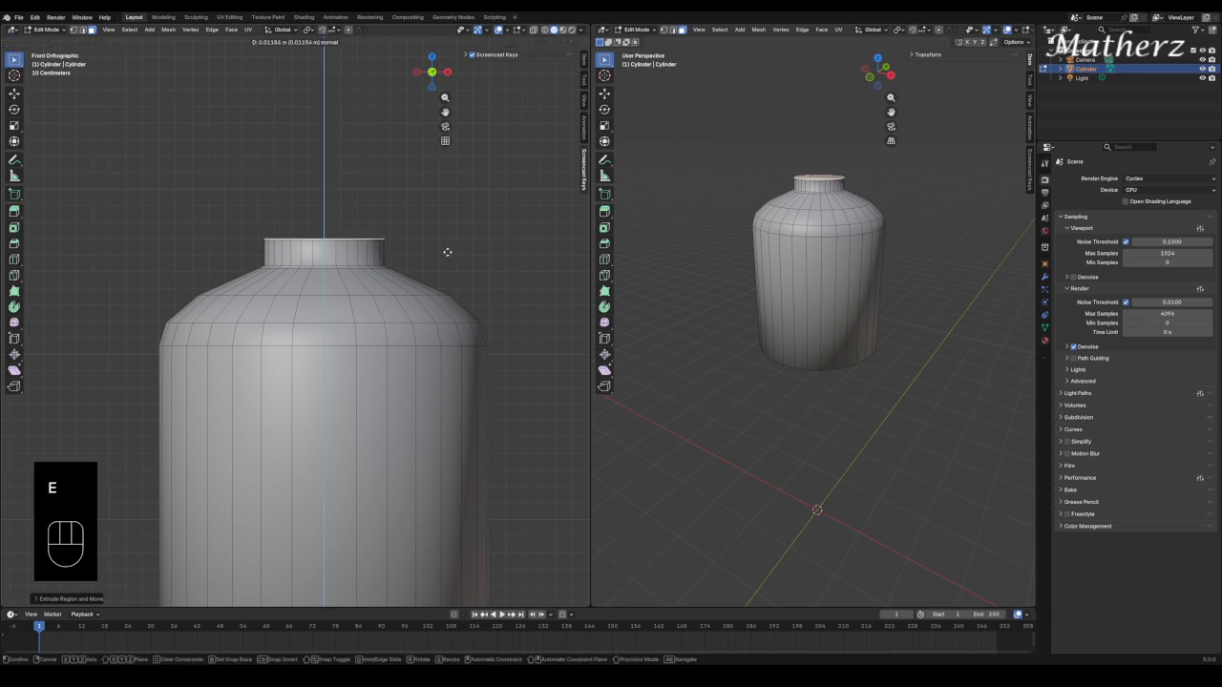
left_click(447, 252)
key("s")
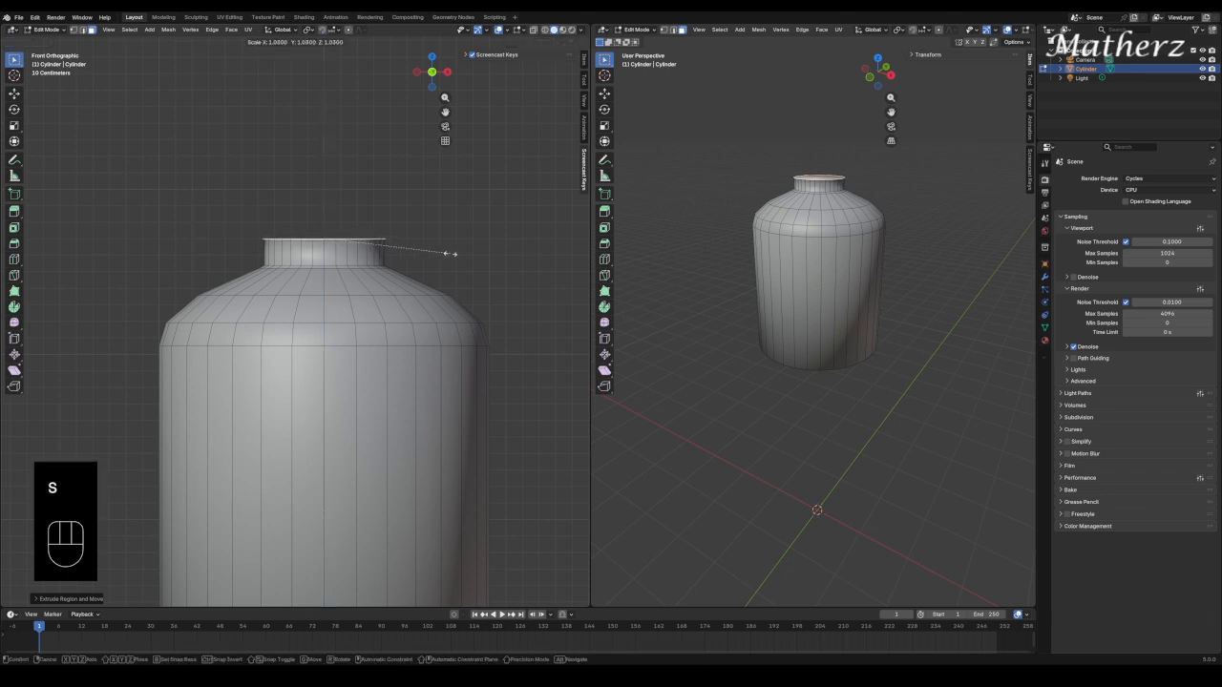
left_click(454, 255)
key("e")
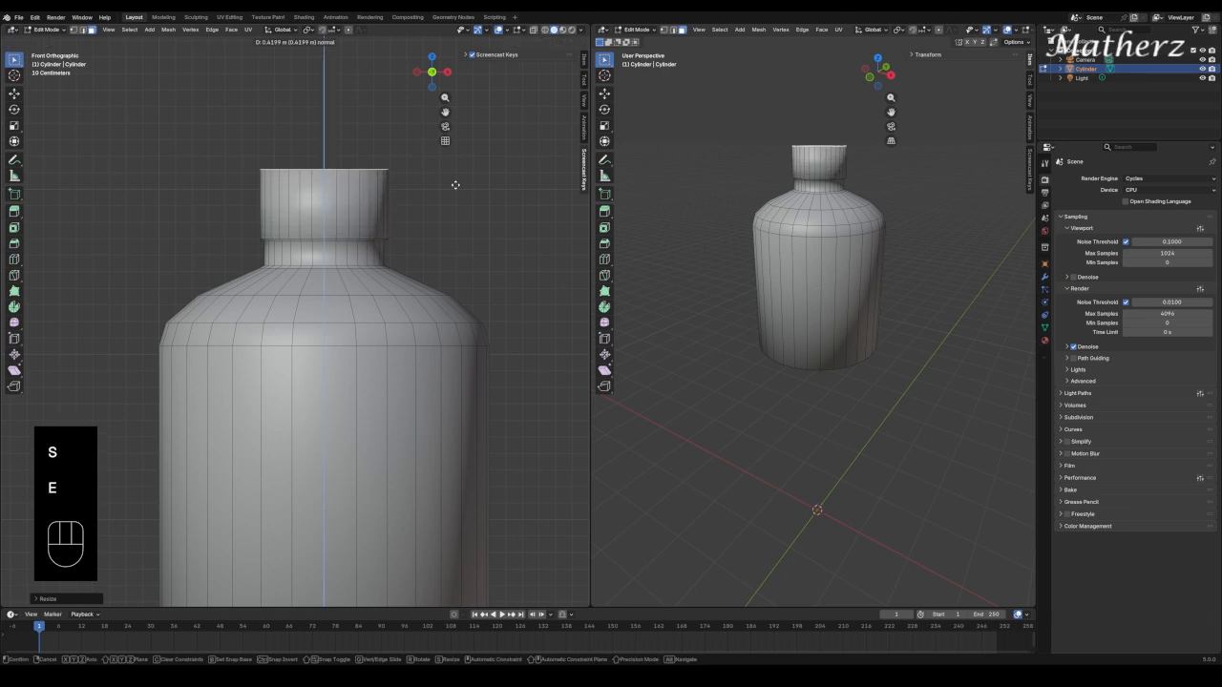
left_click(455, 184)
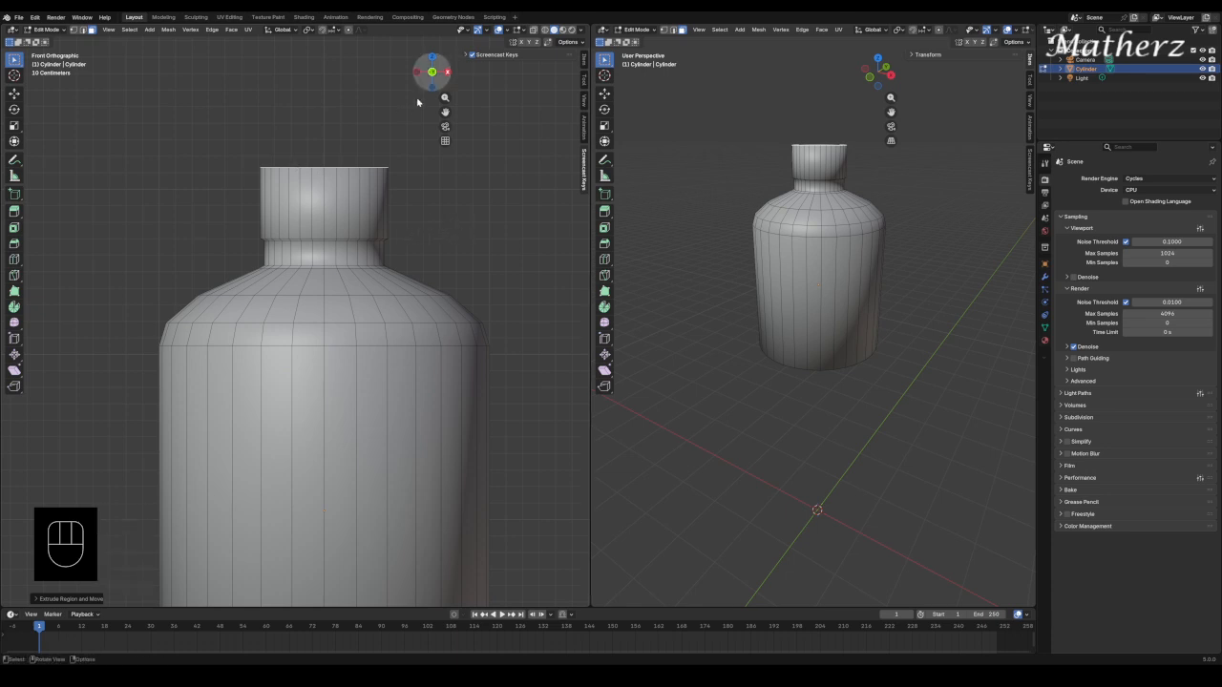
With X-ray enabled, select the whole upper section above the neck and scale it inward to about 0.88.
left_click(532, 30)
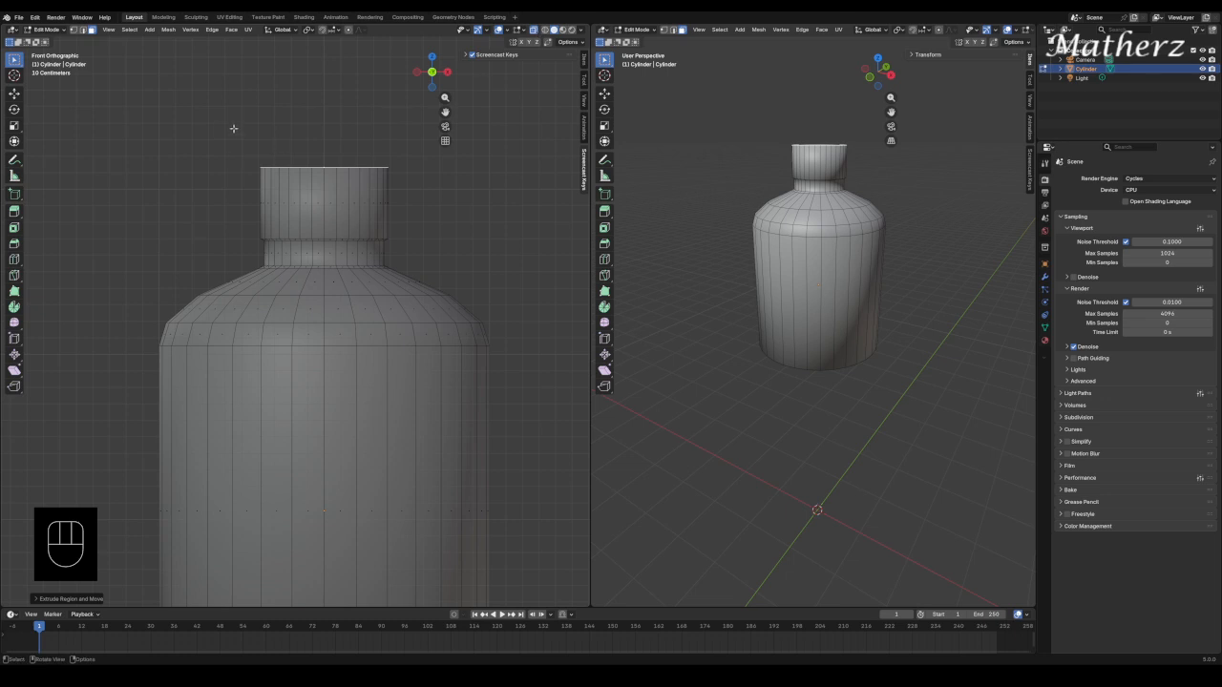
left_click_drag(220, 134, 437, 244)
key("s")
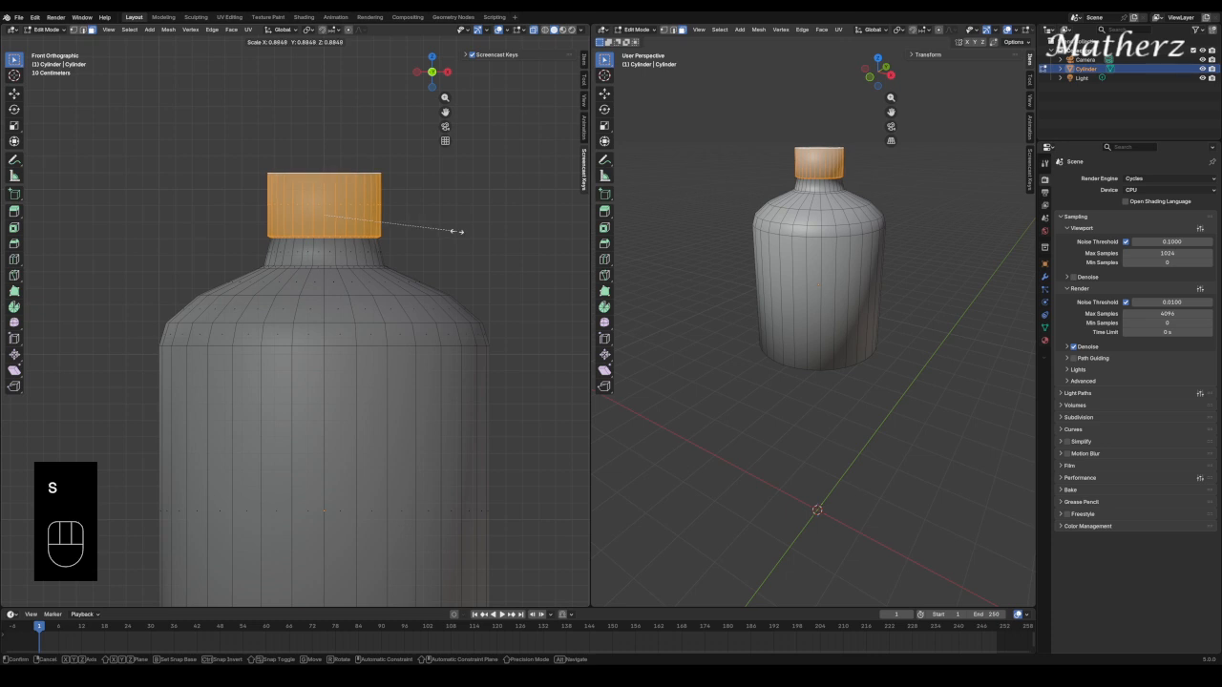
left_click(455, 232)
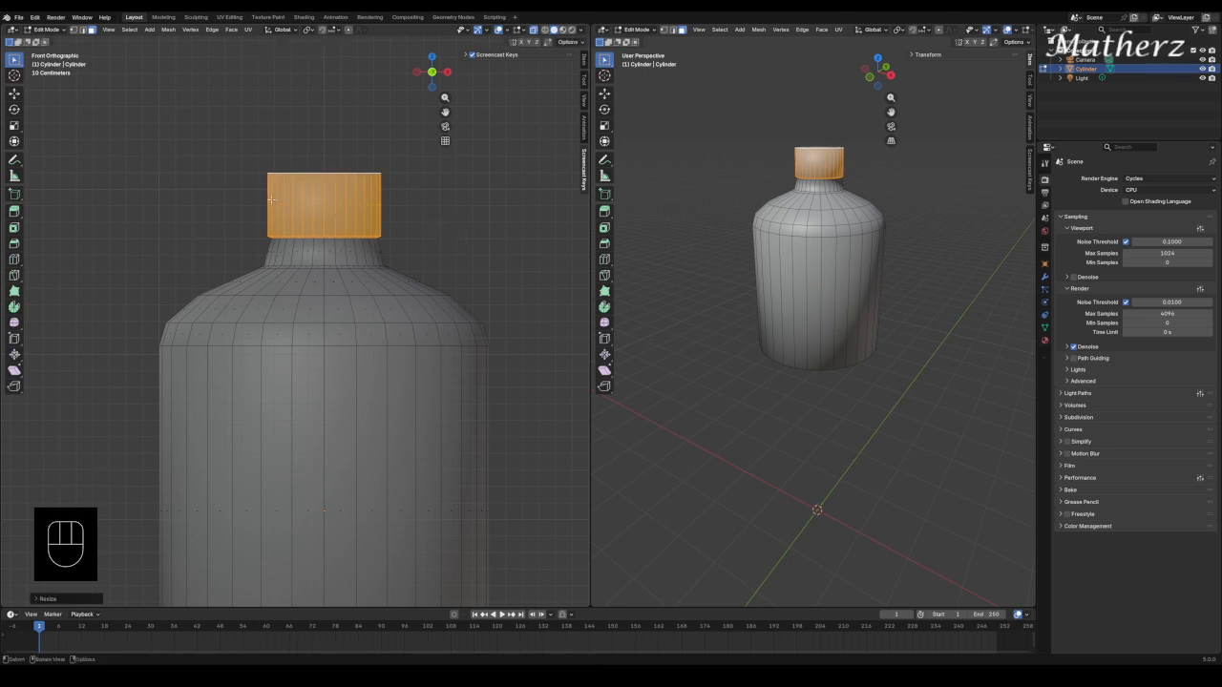
middle_click_drag(821, 286, 819, 195)
Extrude the bottle's top face up by a tiny amount and scale it slightly inward to soften the rim edge.
key("alt+a")
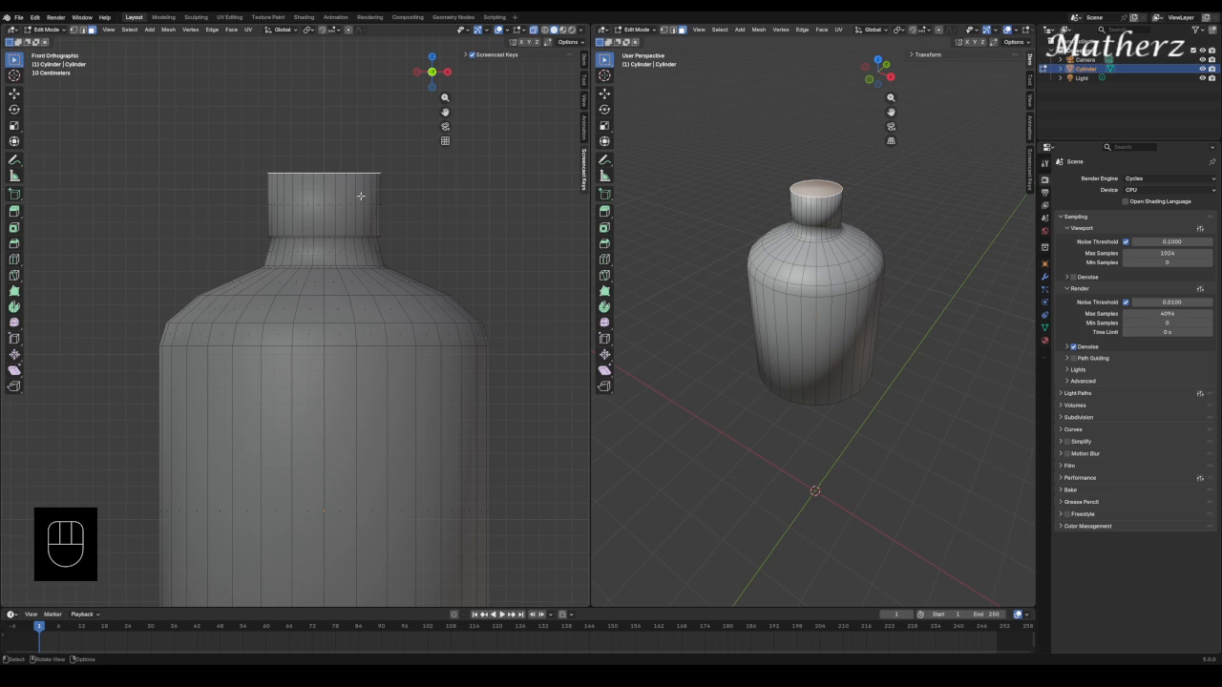
scroll(350, 204, "up", 3)
middle_click_drag(351, 203, 361, 269, "shift")
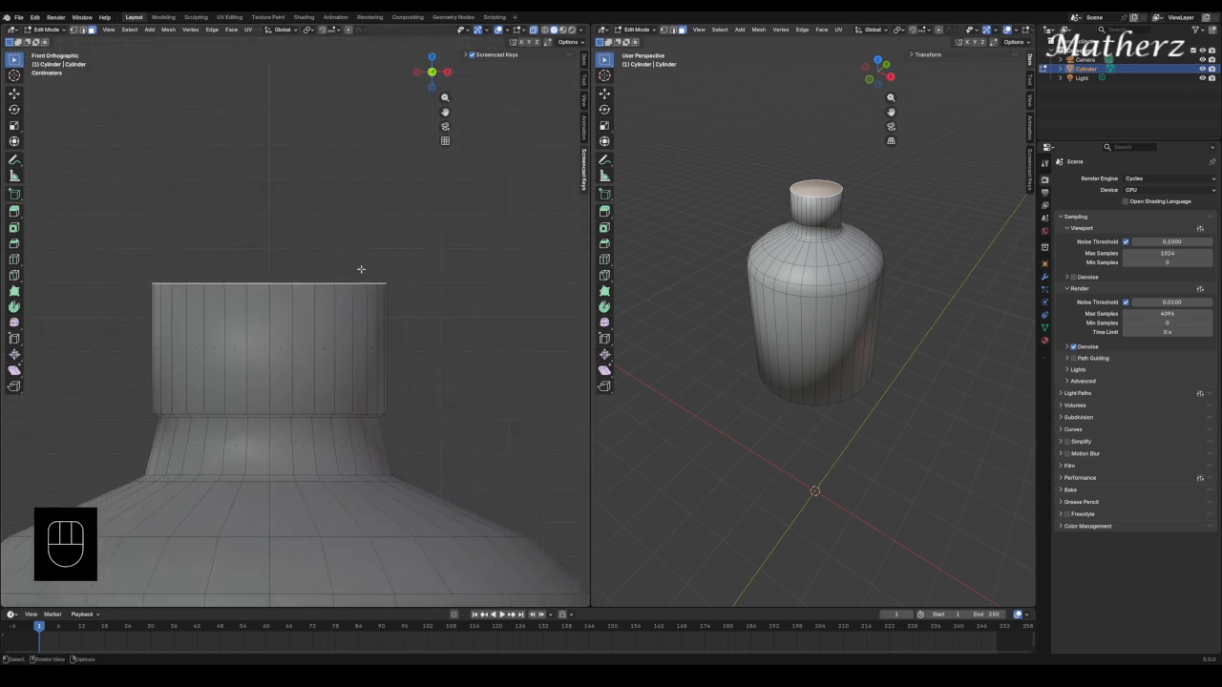
key("e")
left_click(364, 325)
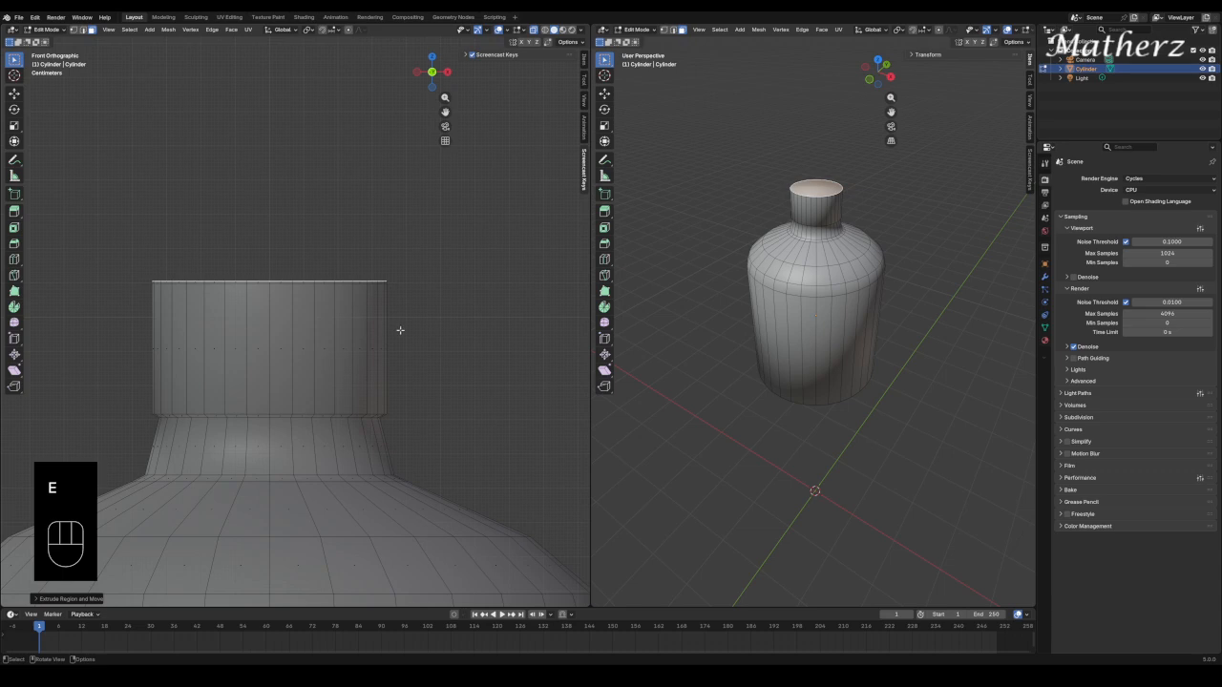
key("s")
left_click(395, 332)
Extrude the top face again with almost no added height and scale it inward to form the flat rim.
key("e")
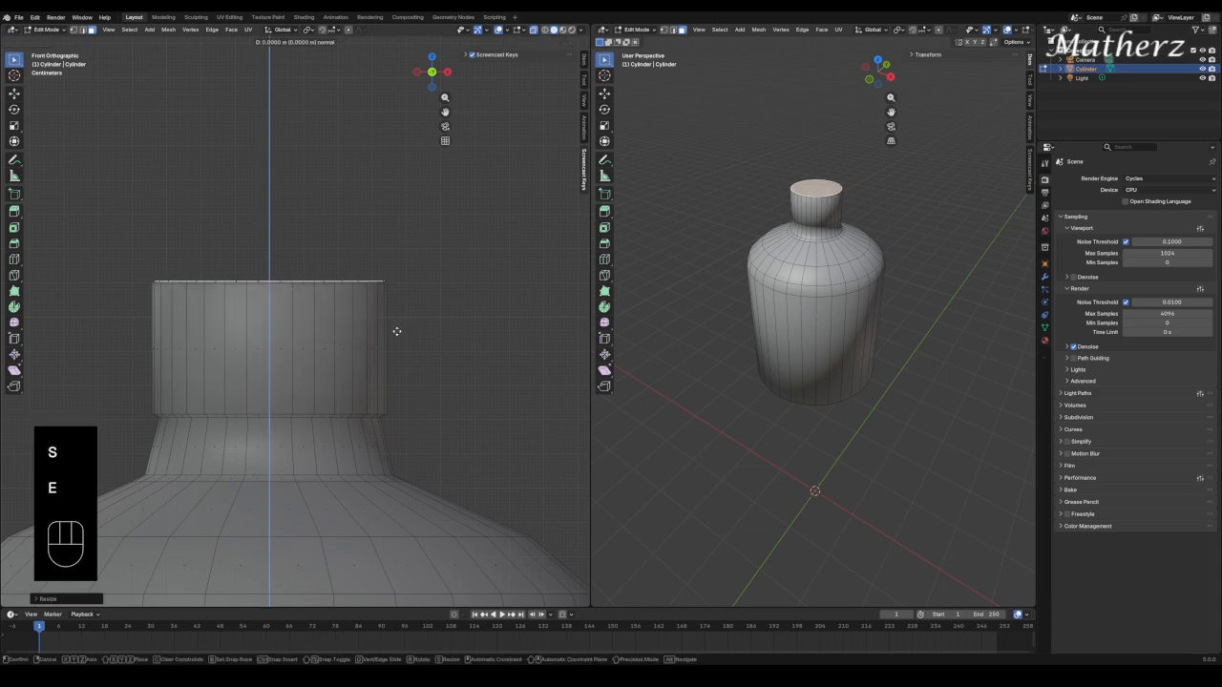
left_click(396, 331)
key("s")
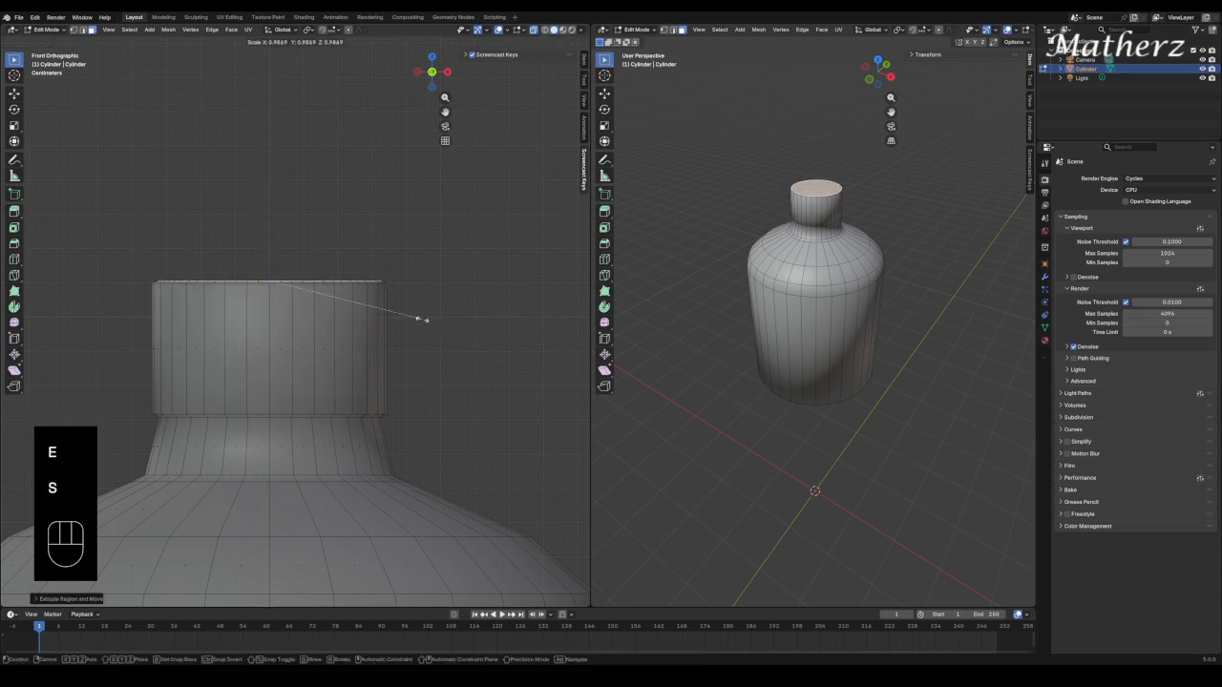
left_click(410, 318)
Extrude the face inside the rim slightly down into the mouth and scale it inward to about 0.96.
scroll(828, 151, "up", 7)
scroll(827, 151, "down", 4)
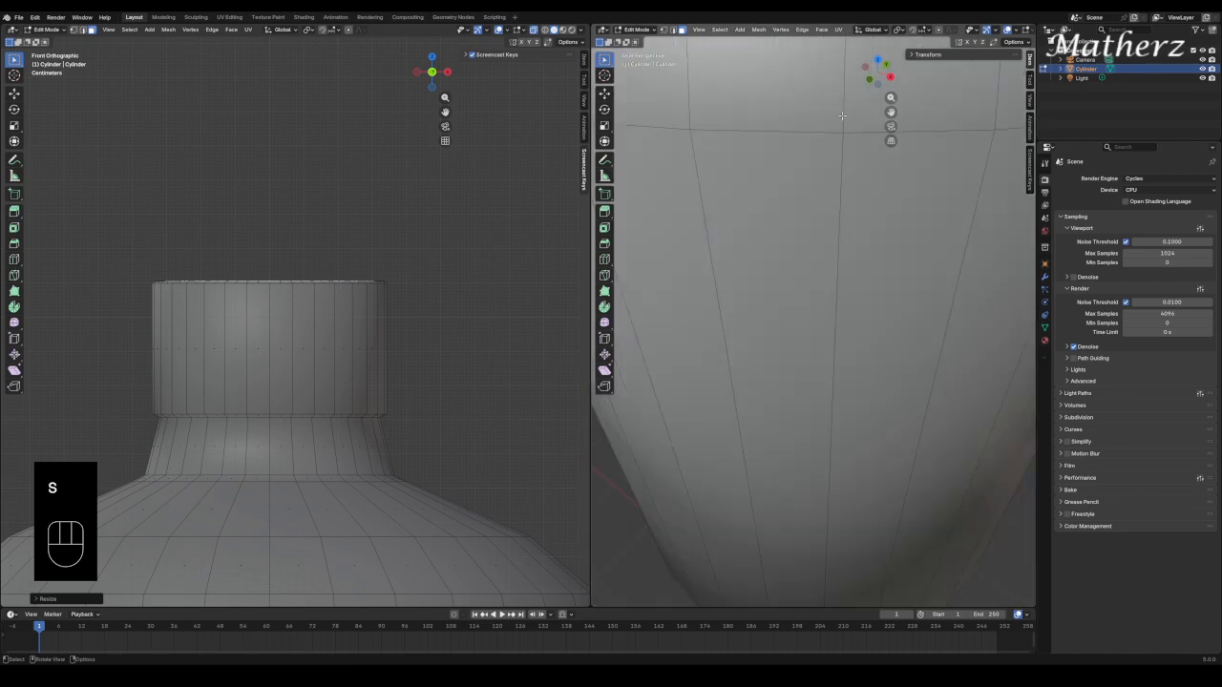
middle_click_drag(805, 131, 825, 306, "shift")
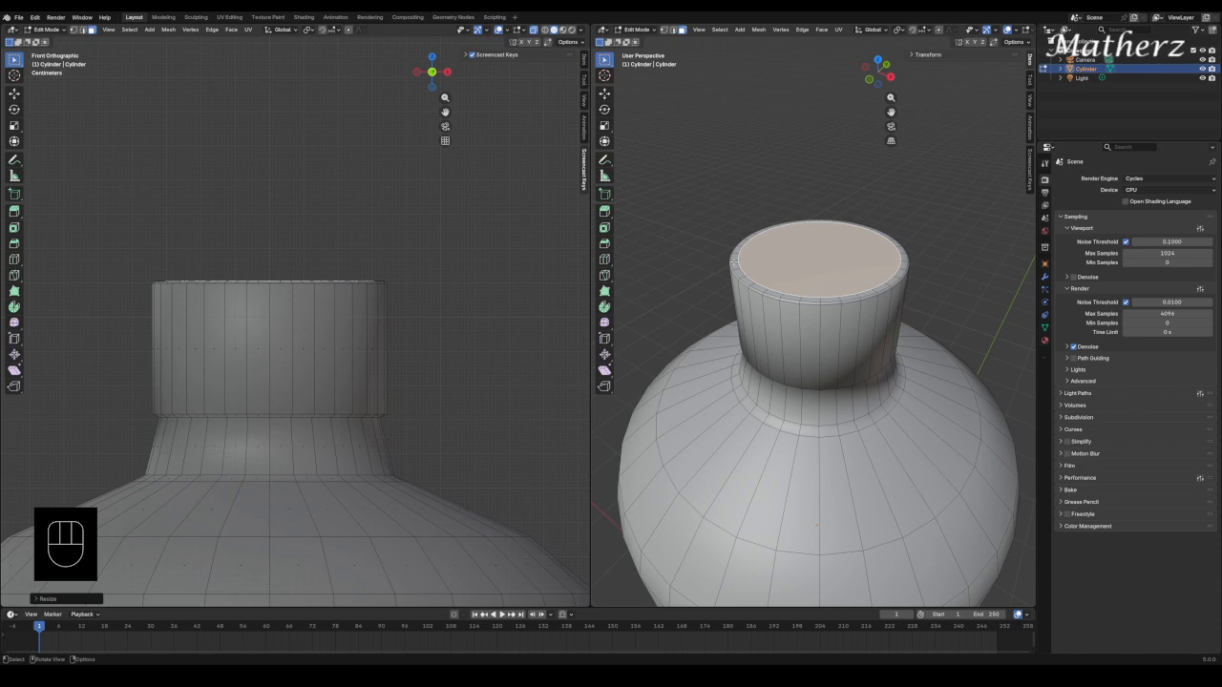
key("e")
left_click(842, 299)
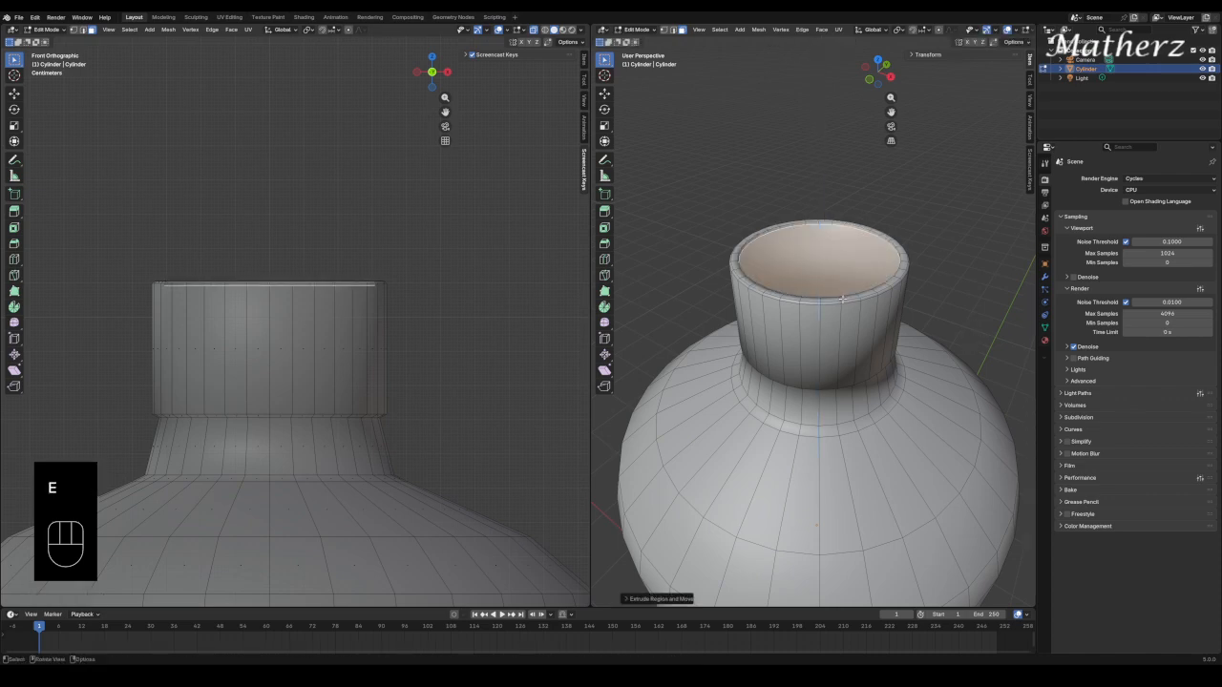
key("s")
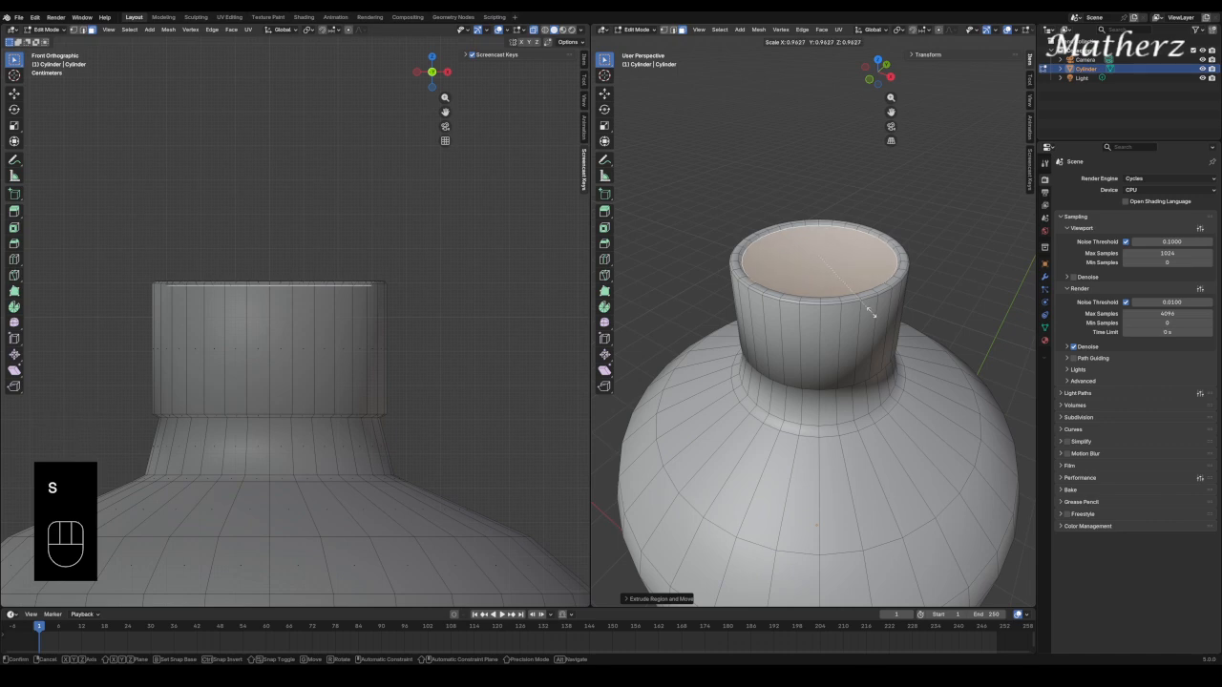
left_click(867, 307)
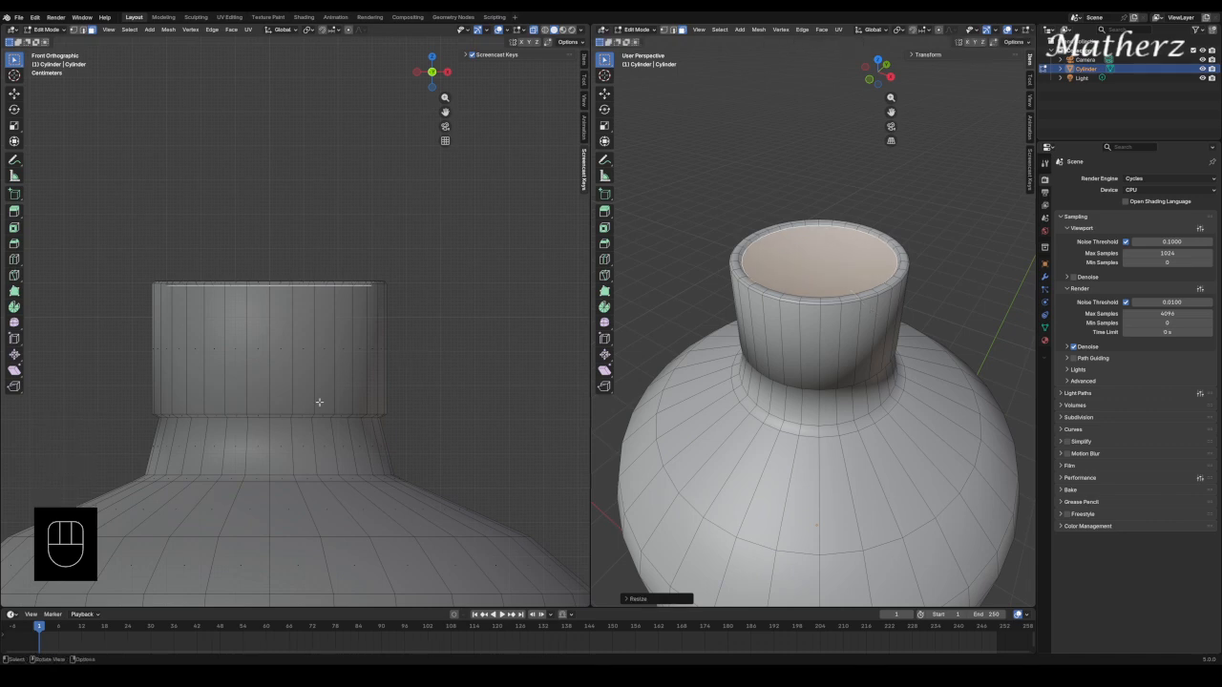
Move the bottle's bottom face straight down along the Z axis until the body is roughly twice as long.
middle_click_drag(851, 388, 836, 291)
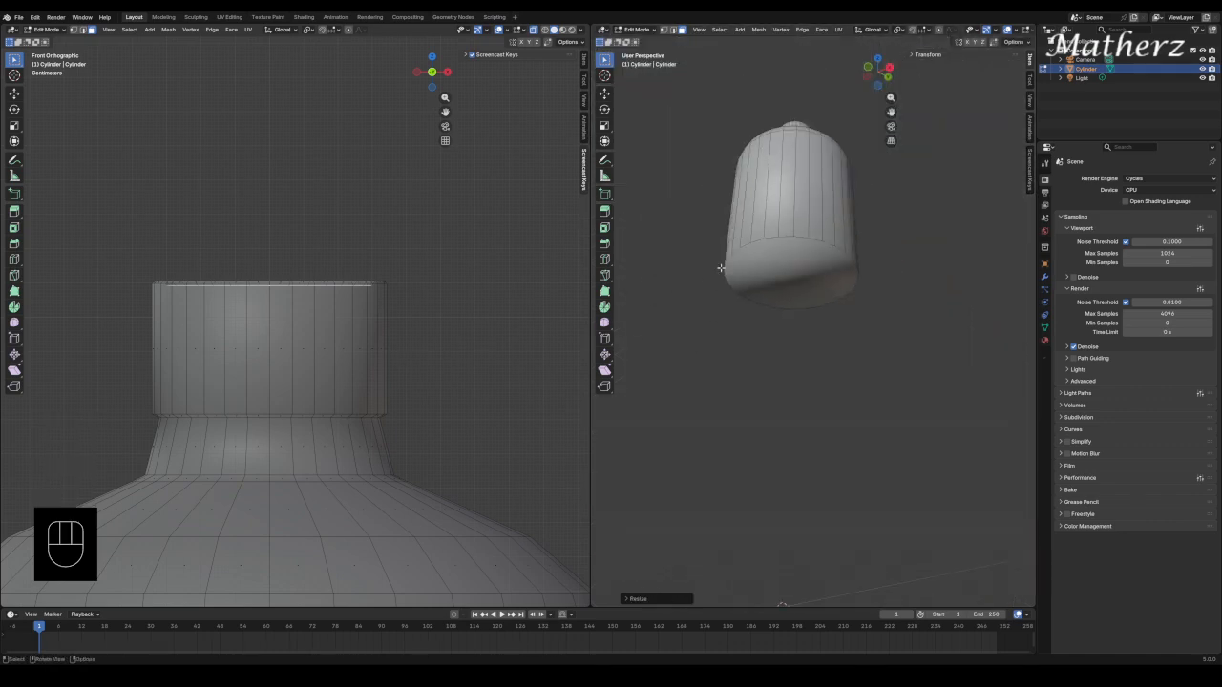
scroll(330, 359, "down", 5)
middle_click_drag(310, 468, 324, 234, "shift")
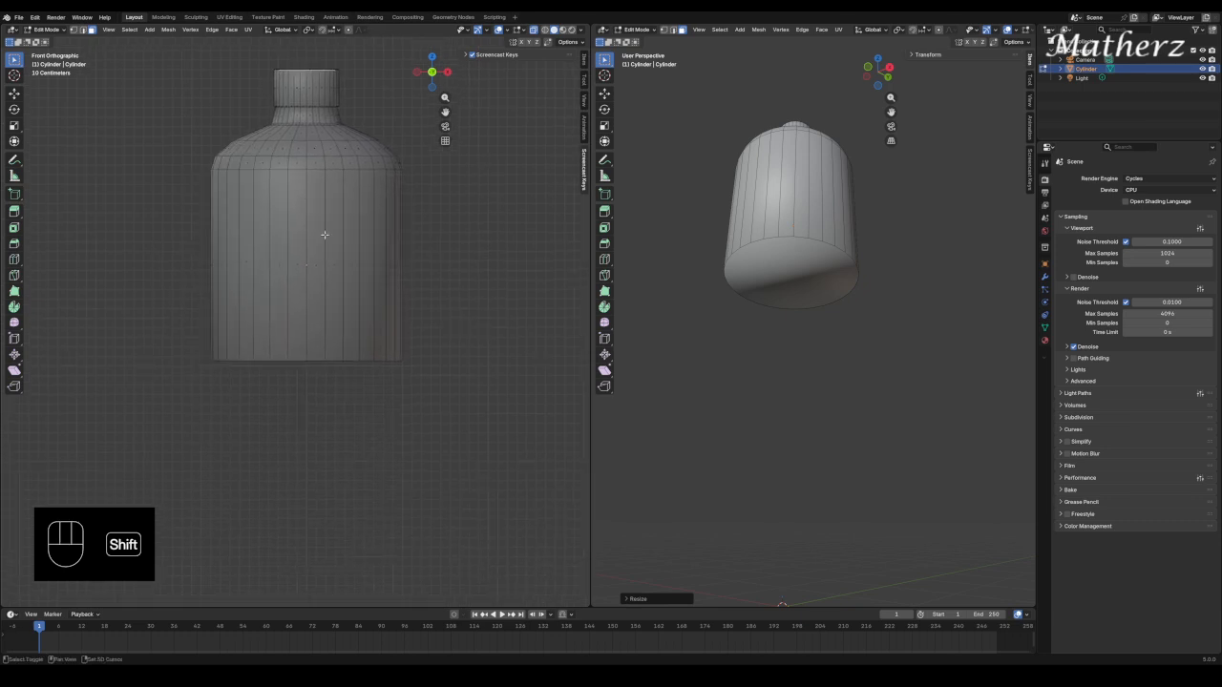
left_click(814, 284)
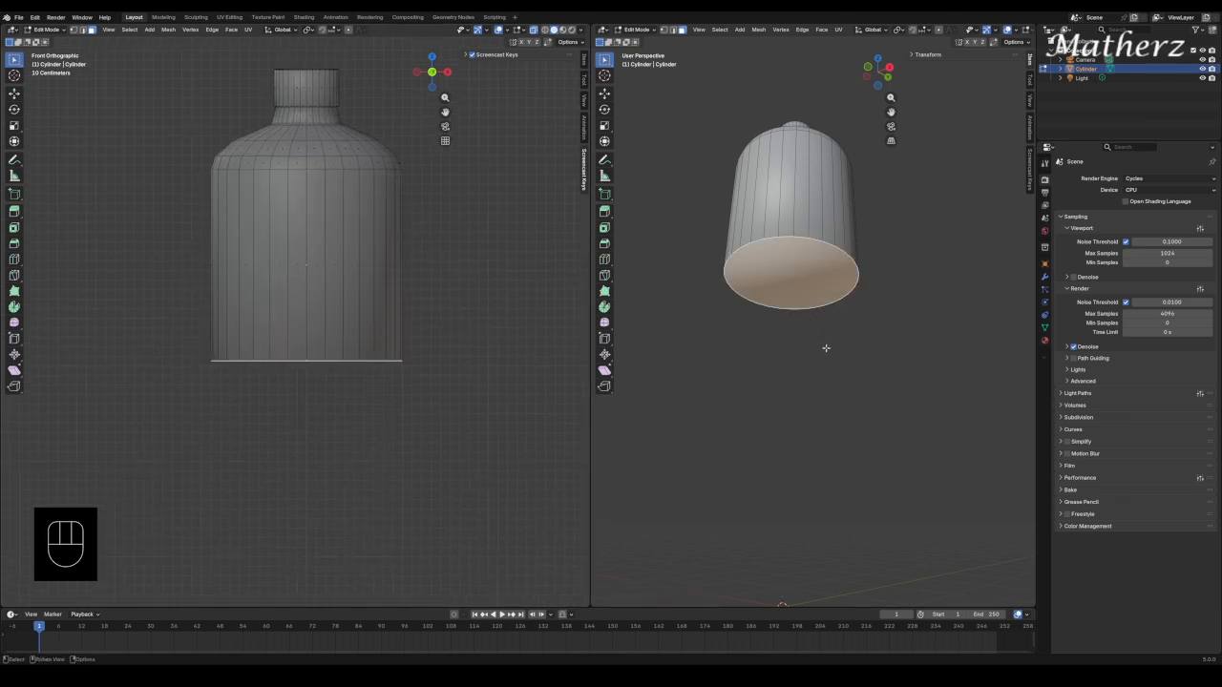
key("g")
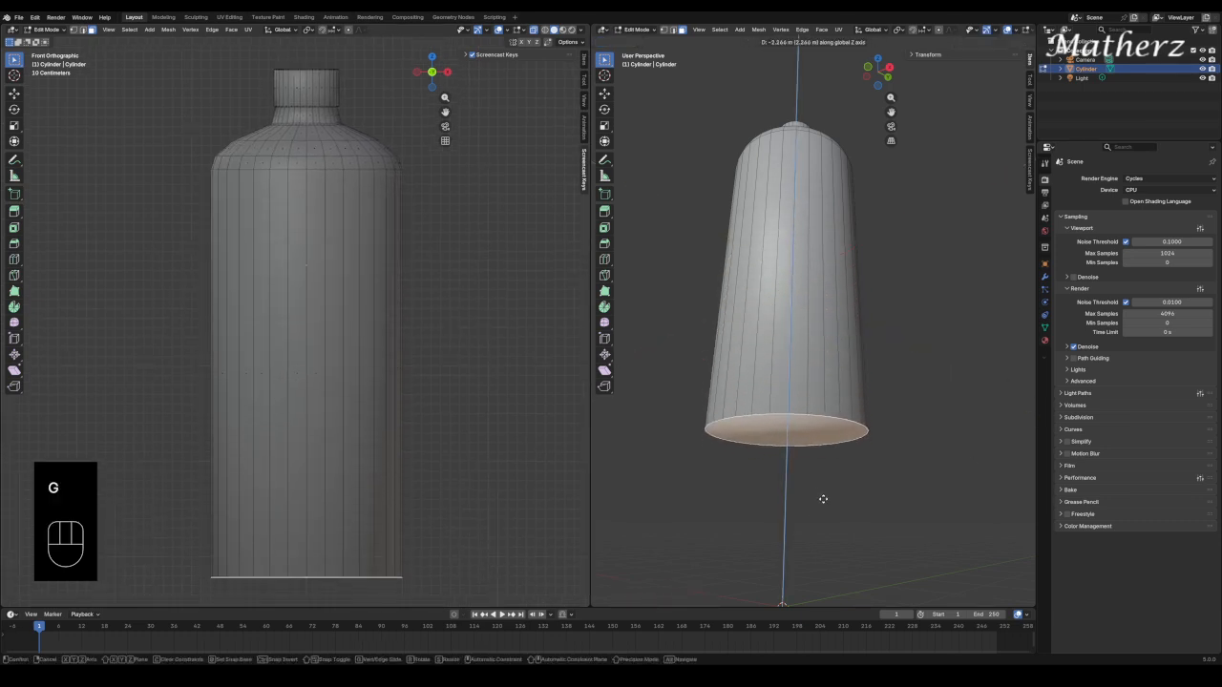
left_click(827, 477)
Extrude a thin ring downward from the bottom face and scale it slightly inward to soften the base edge.
key("e")
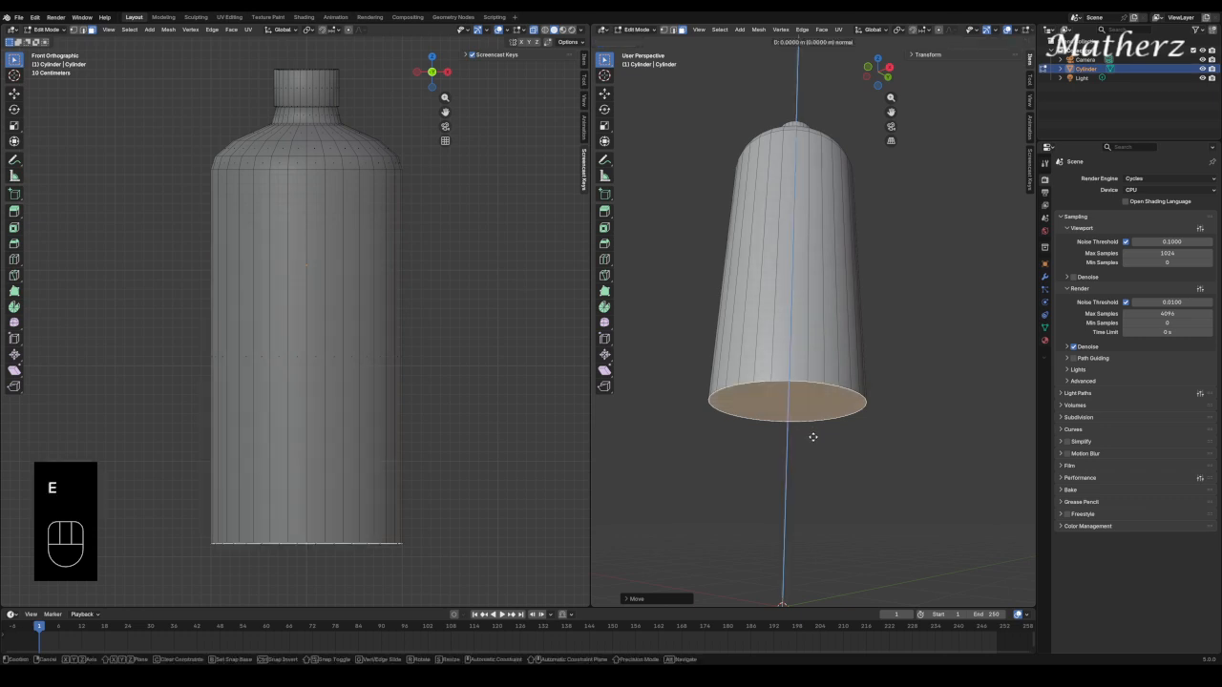
left_click(827, 445)
key("s")
left_click(850, 460)
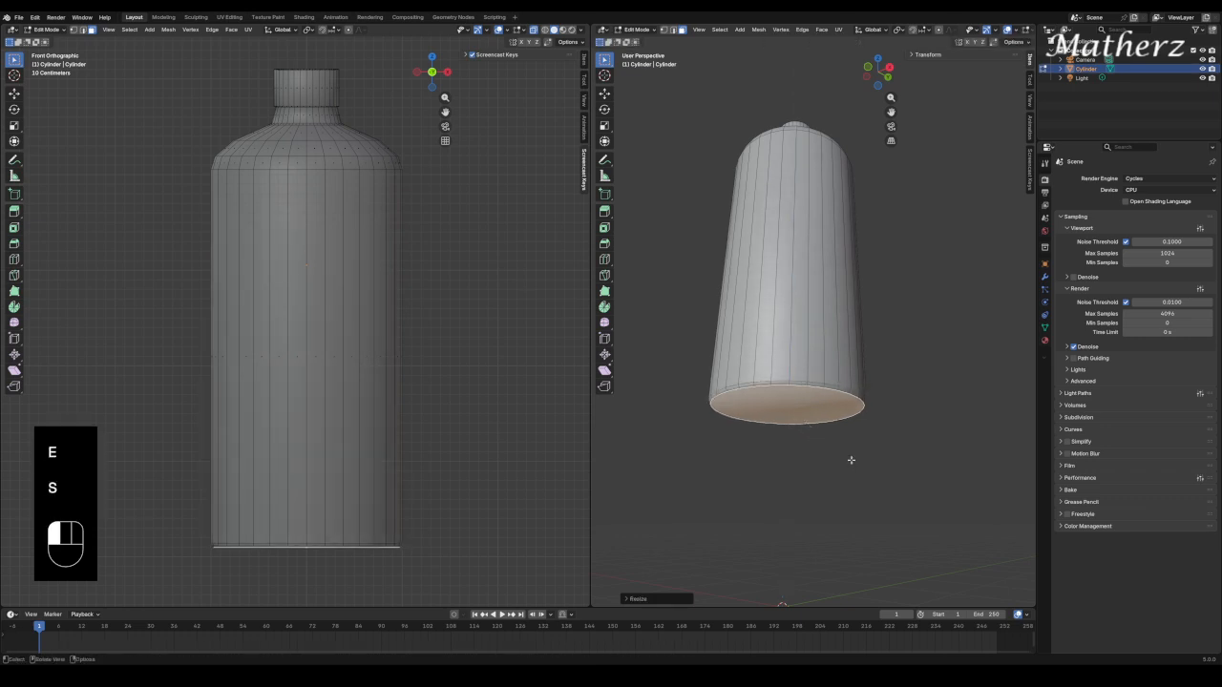
Extrude the bottom face down a tiny amount again and scale it inward to about 0.81.
key("e")
left_click(853, 461)
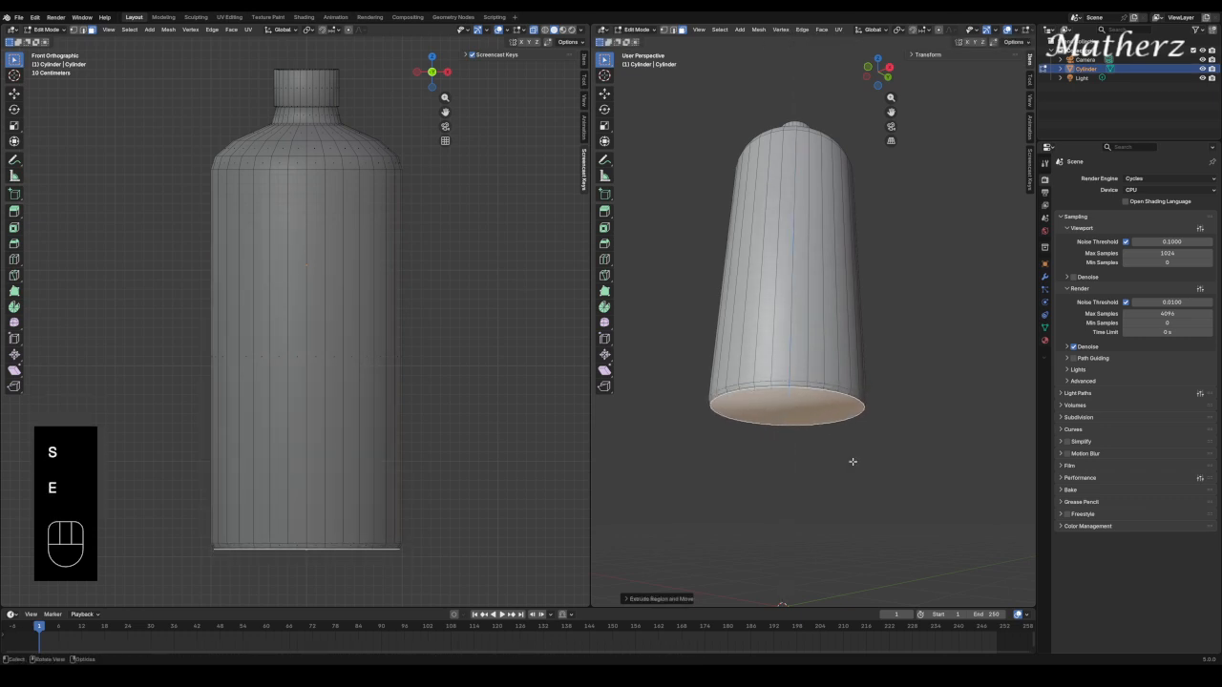
key("s")
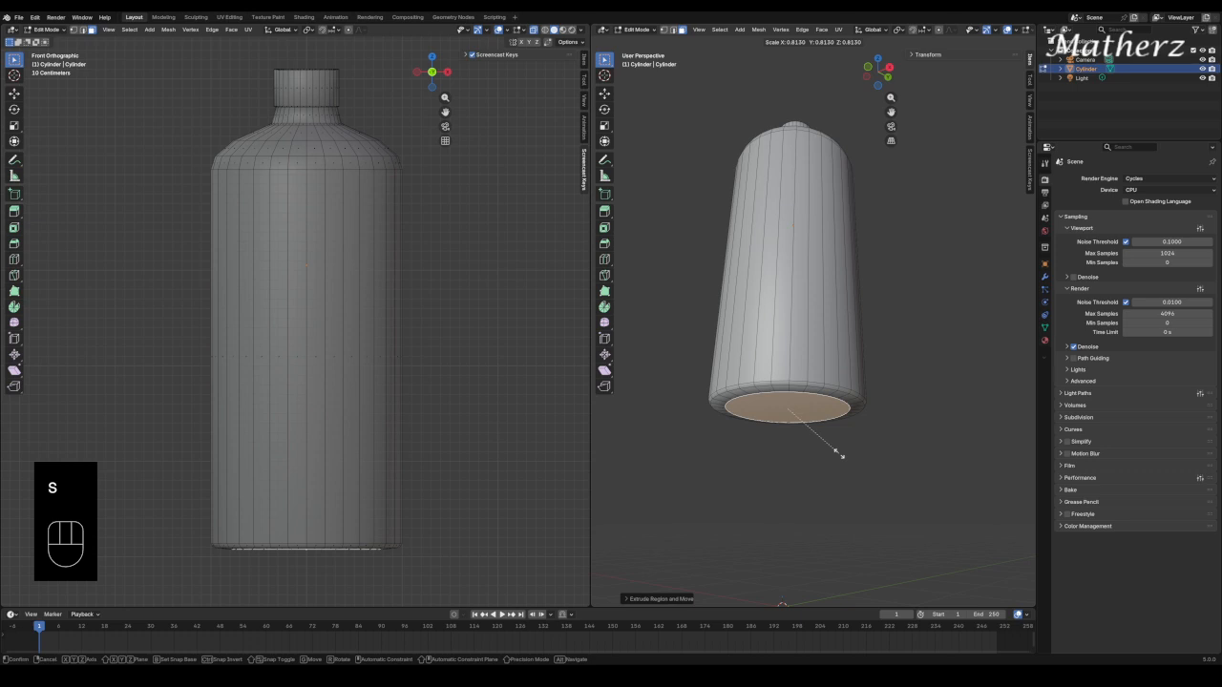
left_click(839, 452)
Extrude the bottom face about 0.11 m up into the body and shrink it to a small central face, making a concave base.
key("e")
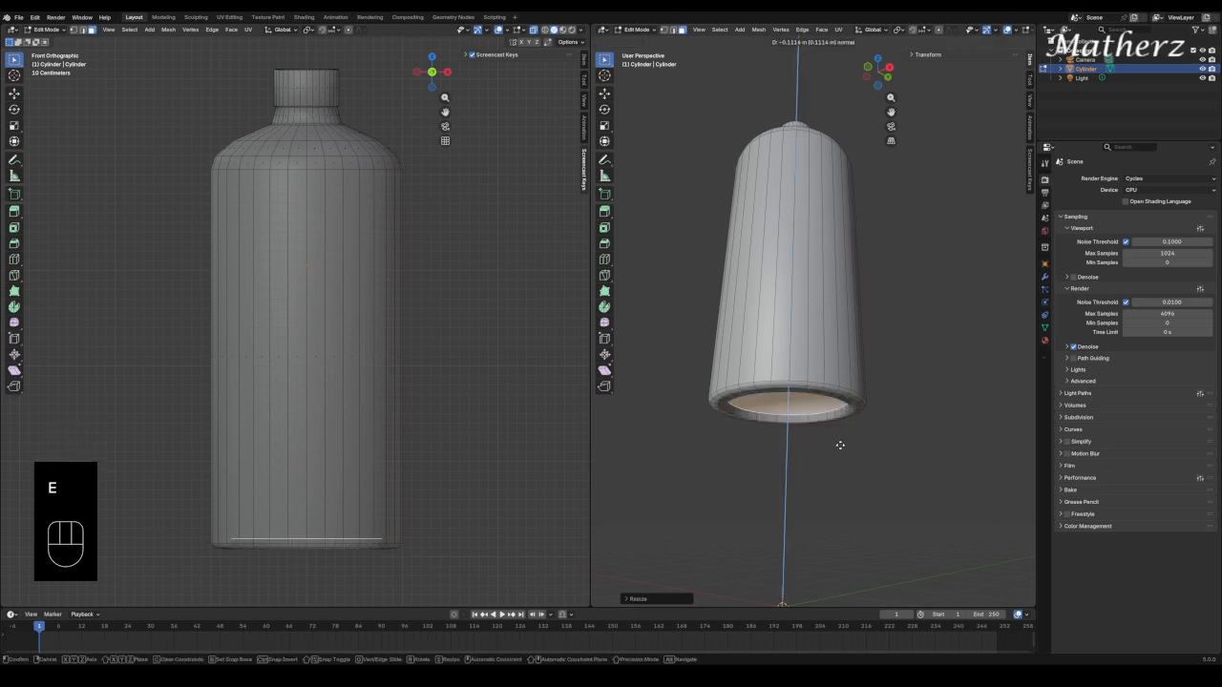
left_click(842, 445)
key("s")
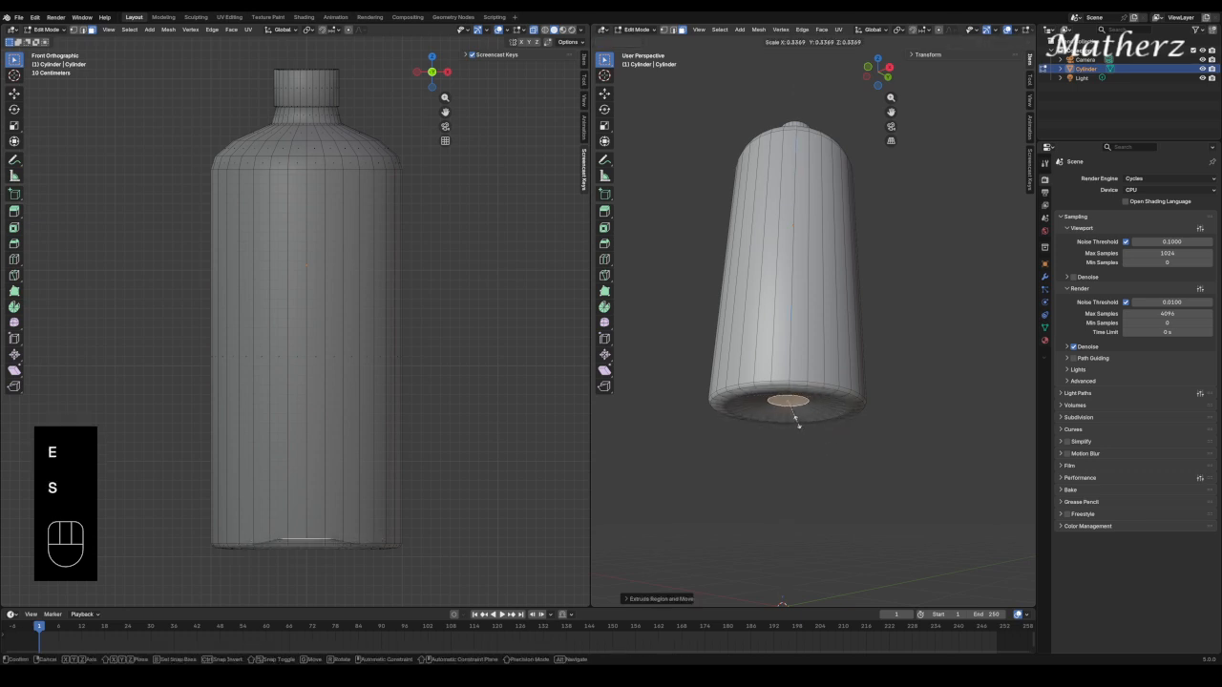
left_click(787, 411)
Extrude the small central face of the base in place and scale it inward to create an inner ring.
scroll(787, 410, "up", 8)
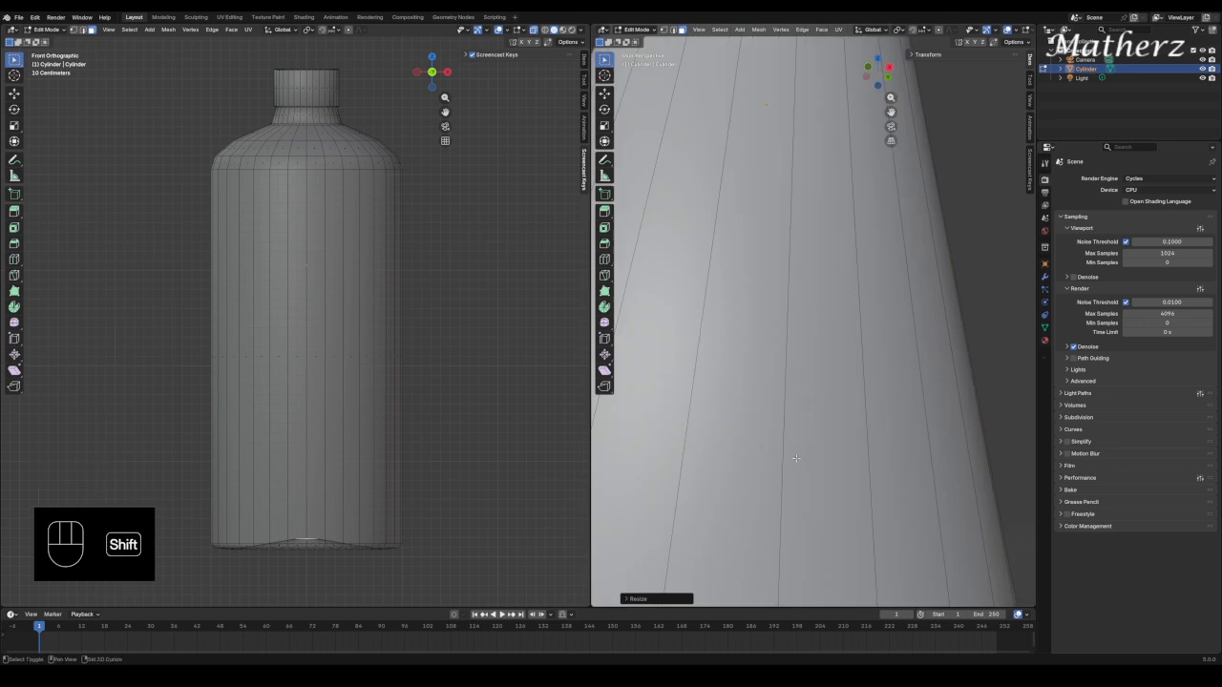
middle_click_drag(790, 414, 811, 342, "shift")
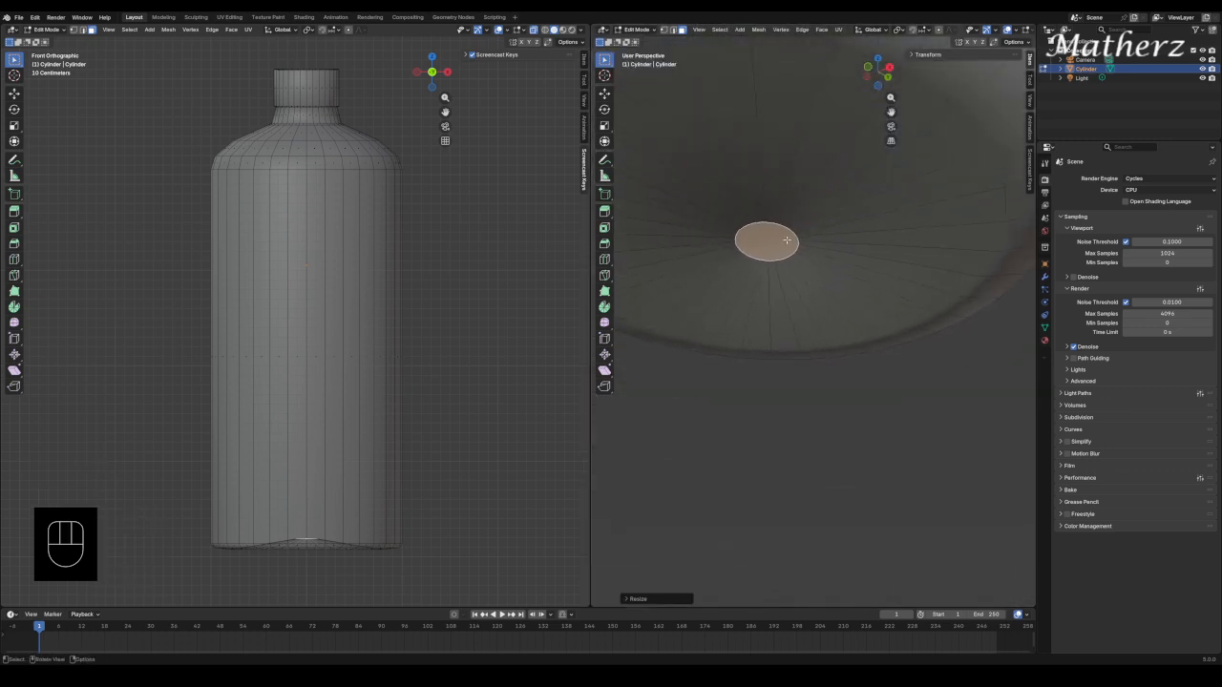
key("e")
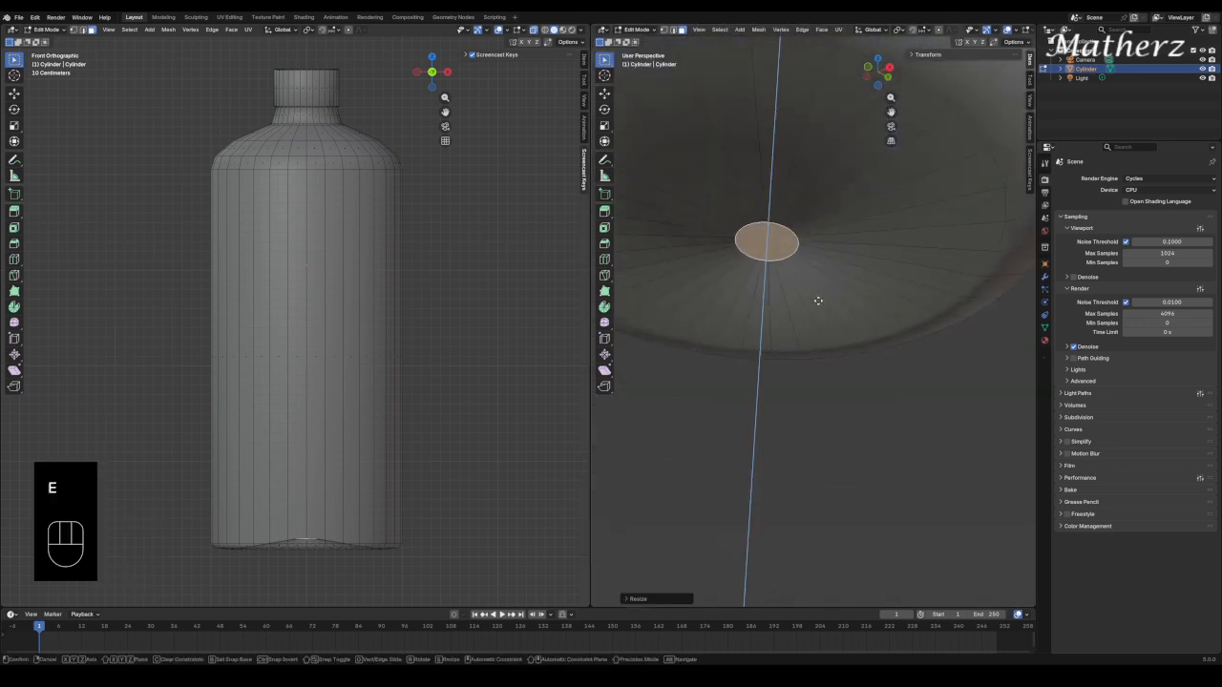
right_click(818, 301)
key("s")
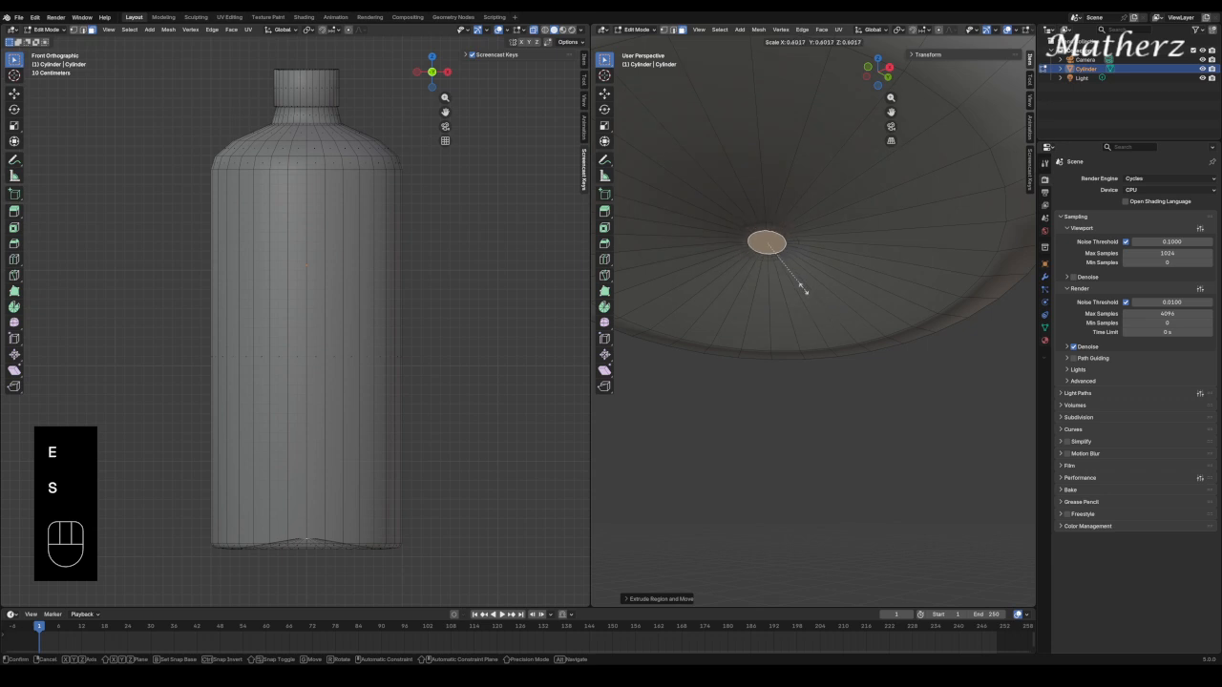
left_click(797, 278)
Extrude the base's central face outward about 0.016 m as a small bump and scale it slightly inward.
key("e")
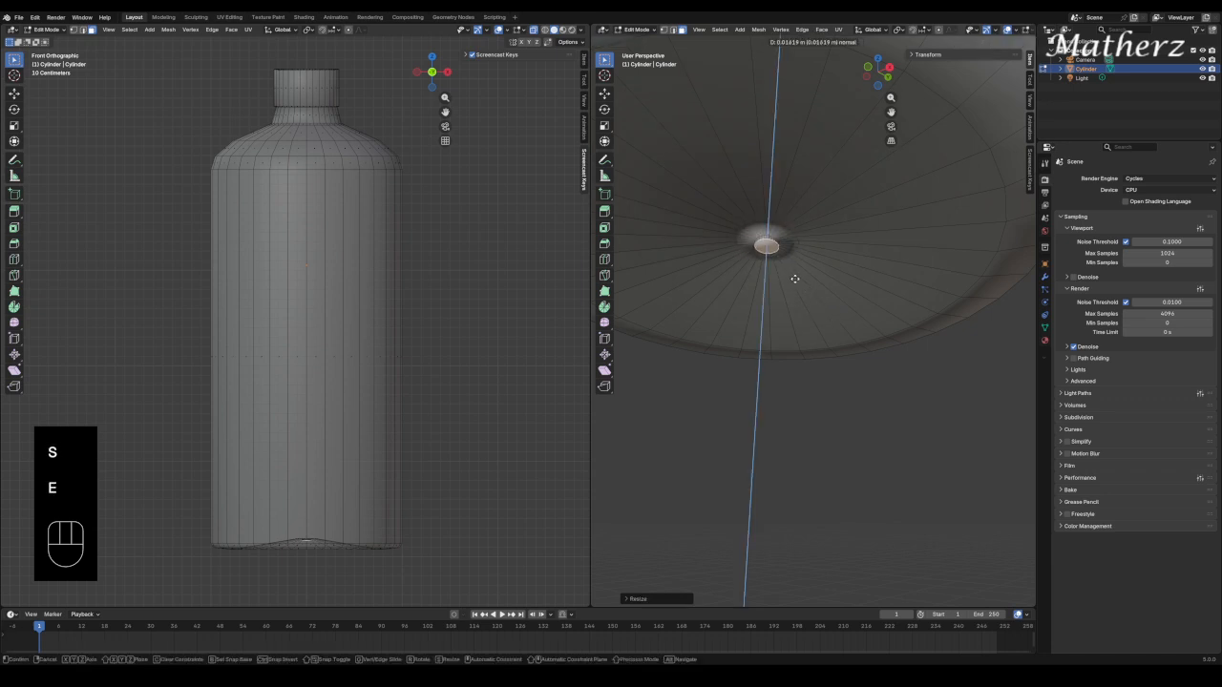
right_click(795, 277)
key("s")
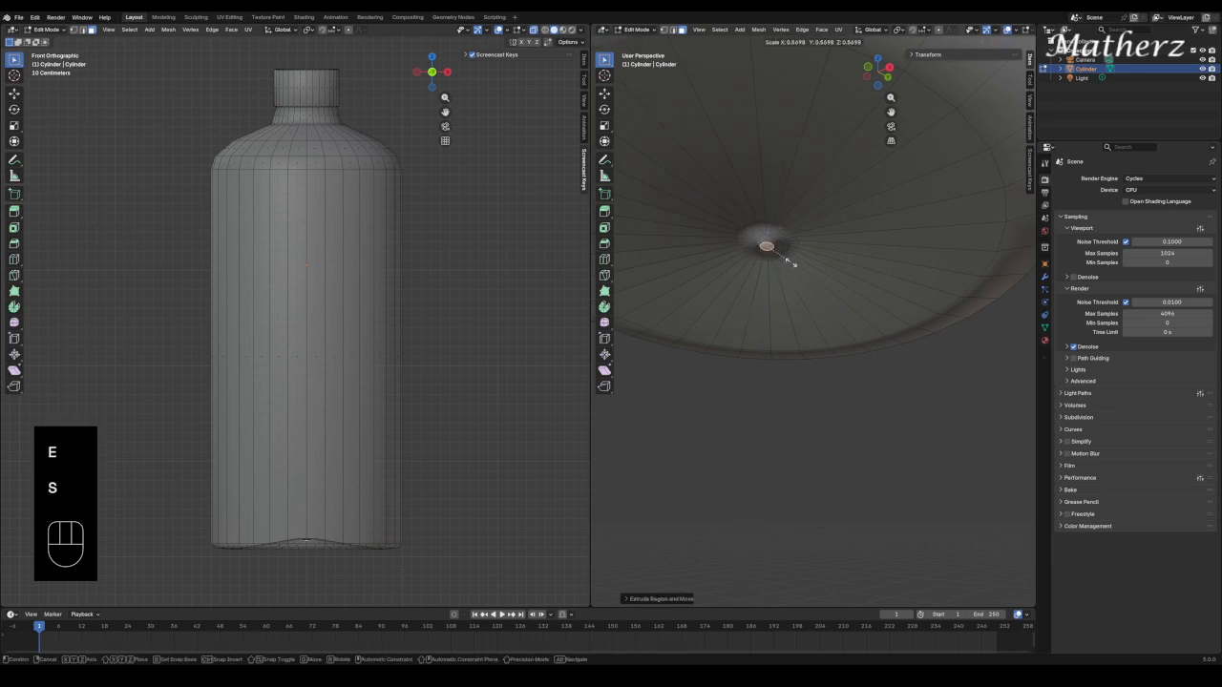
left_click(797, 264)
Extrude the tip of the base's central bump about 0.002 m and scale it inward to round it off.
key("e")
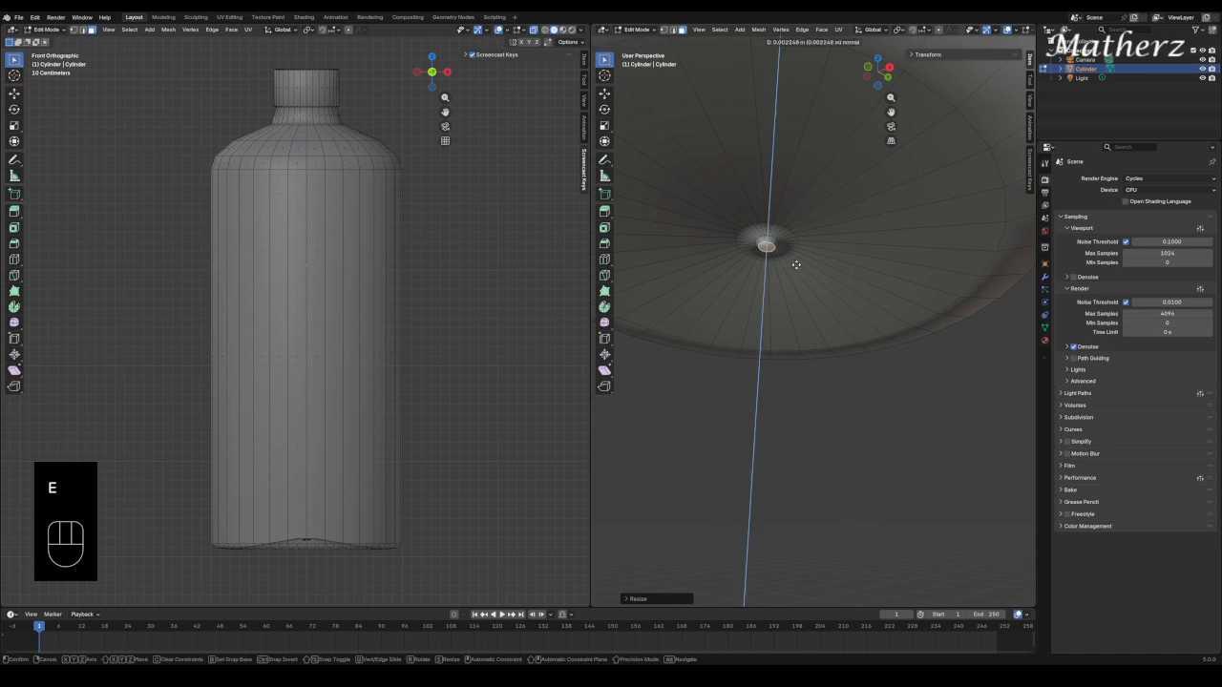
right_click(796, 265)
key("s")
left_click(783, 259)
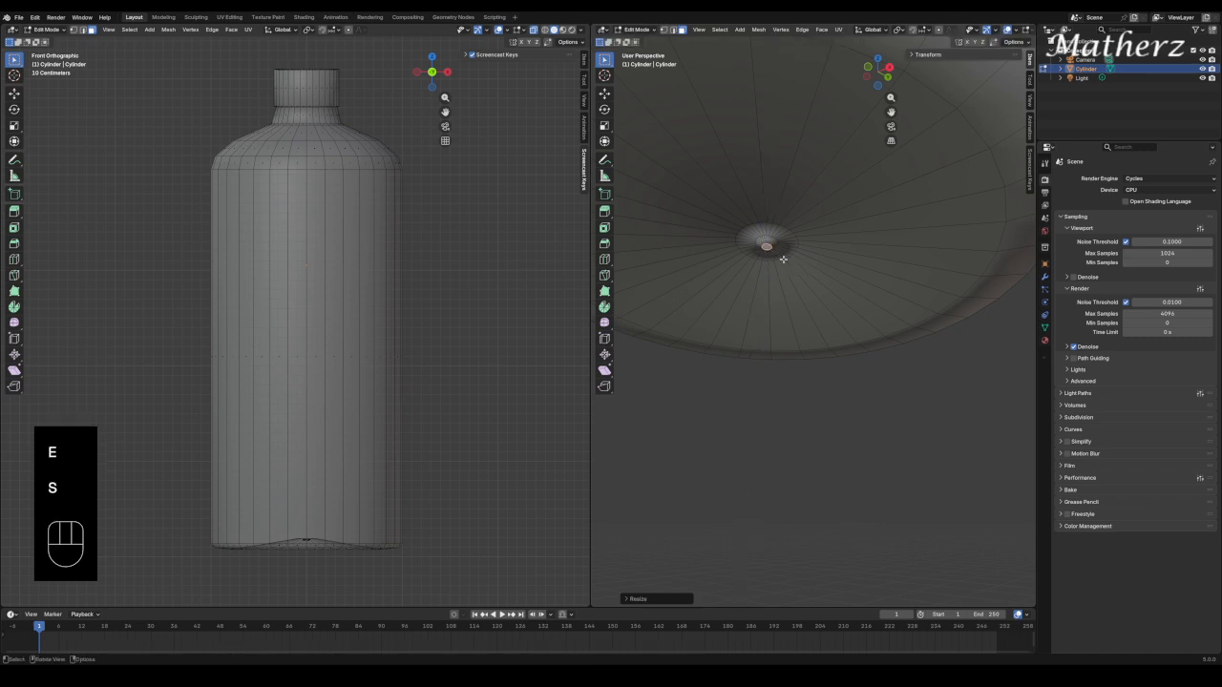
middle_click_drag(783, 241, 783, 237)
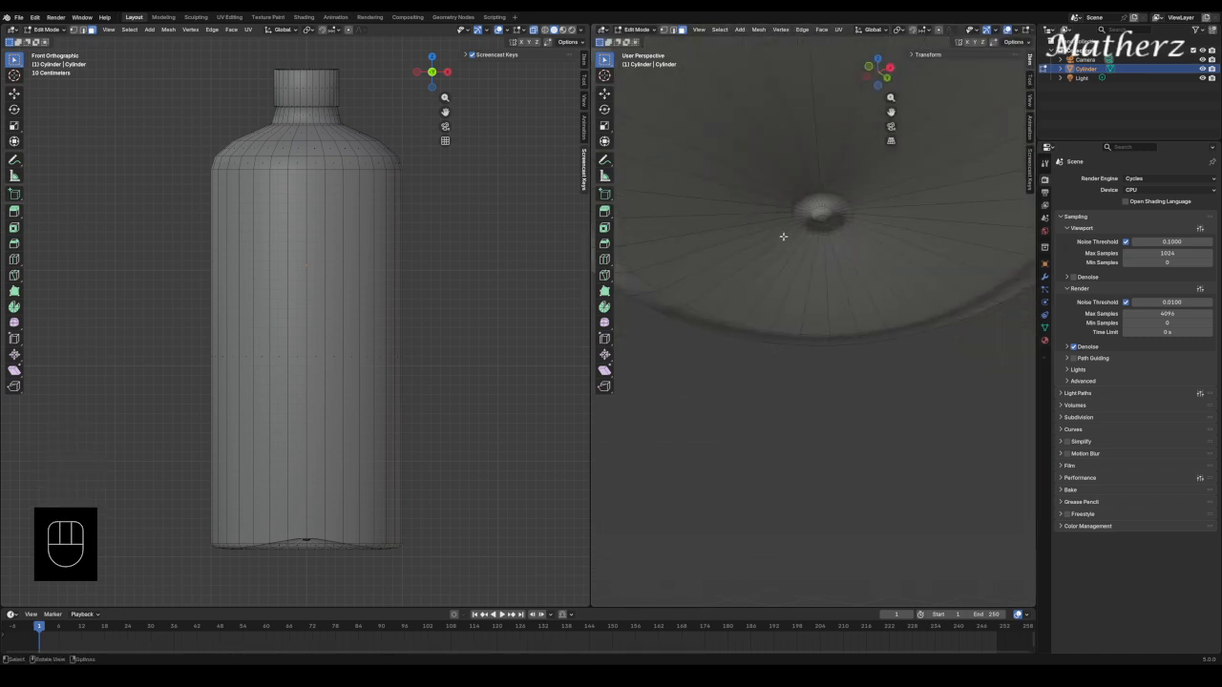
middle_click_drag(836, 198, 801, 232)
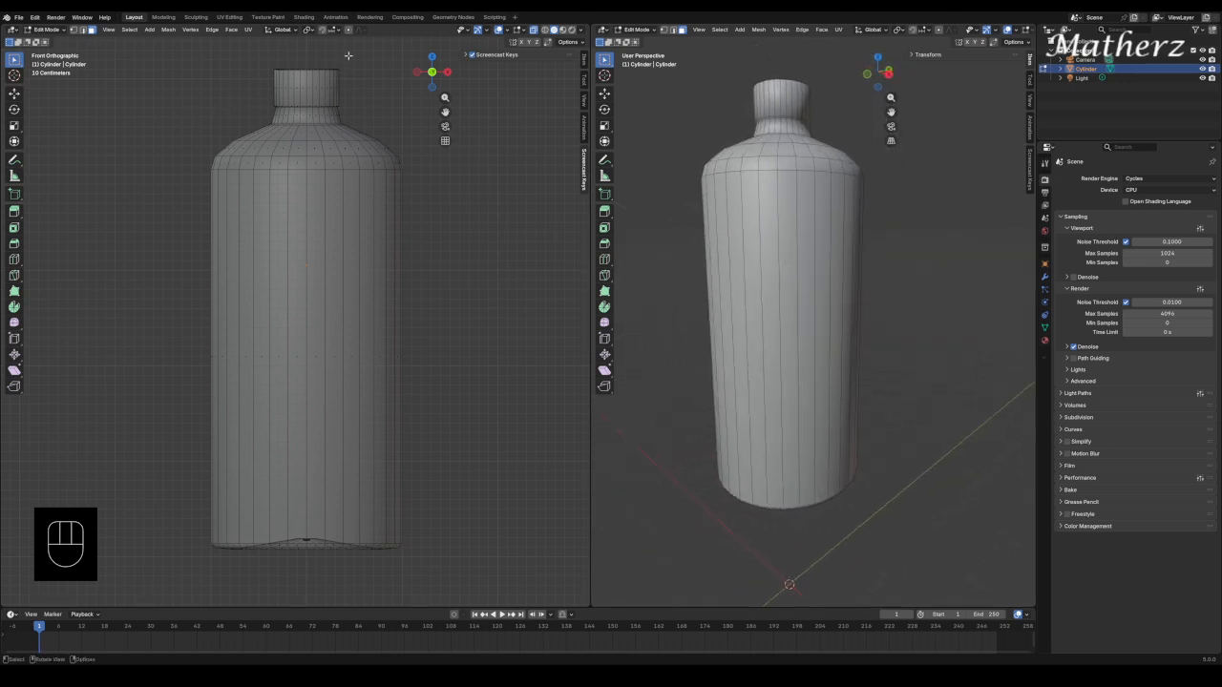
Extrude the face inside the bottle's mouth down through the neck and scale it slightly outward to fit the neck's base.
middle_click_drag(774, 48, 751, 307)
left_click(767, 372)
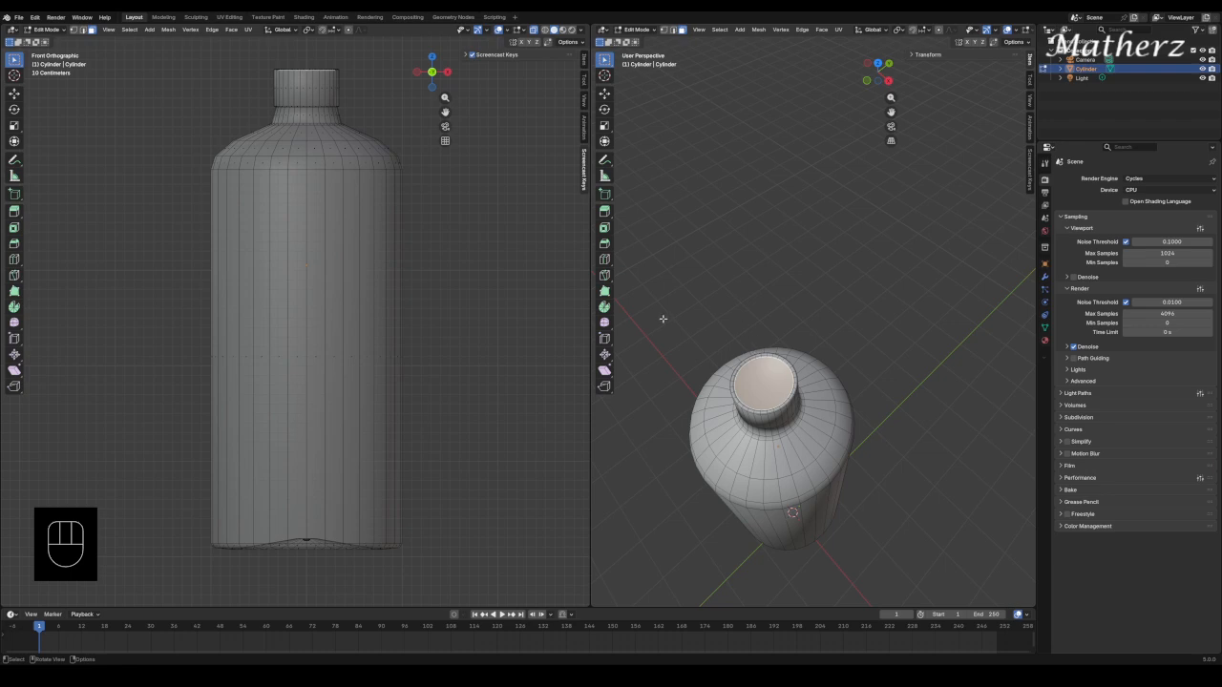
middle_click_drag(769, 439, 772, 306, "shift")
middle_click_drag(868, 330, 866, 302)
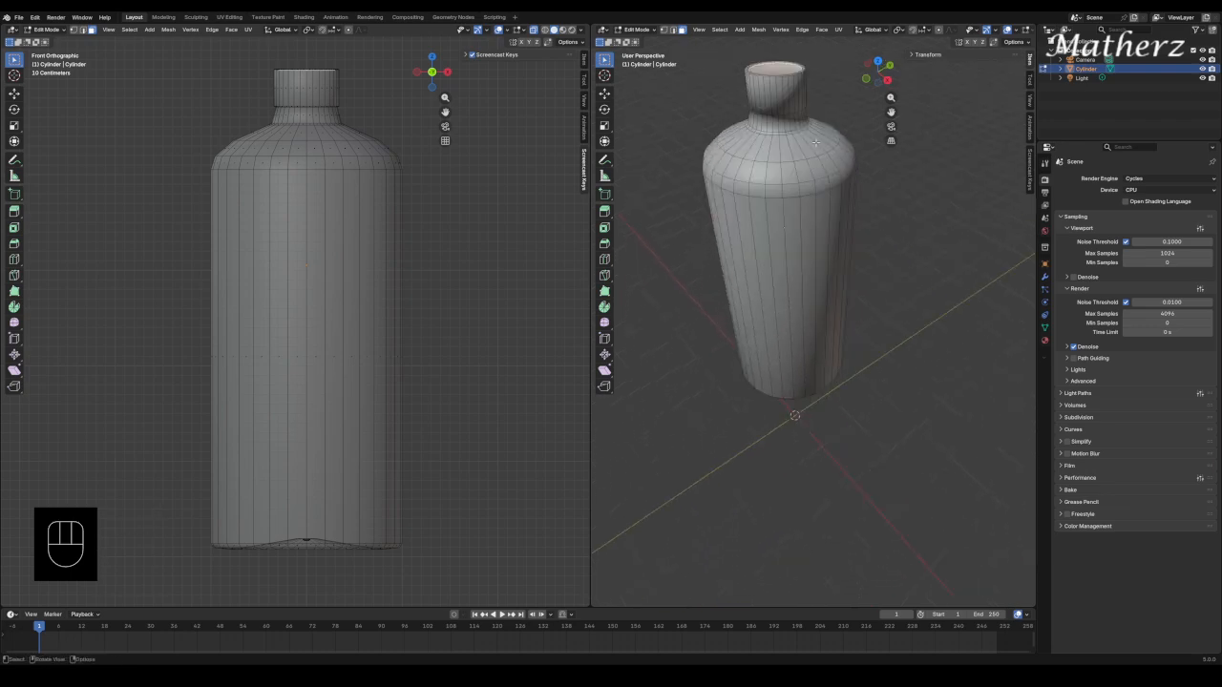
middle_click_drag(814, 101, 864, 377)
scroll(785, 225, "up", 5)
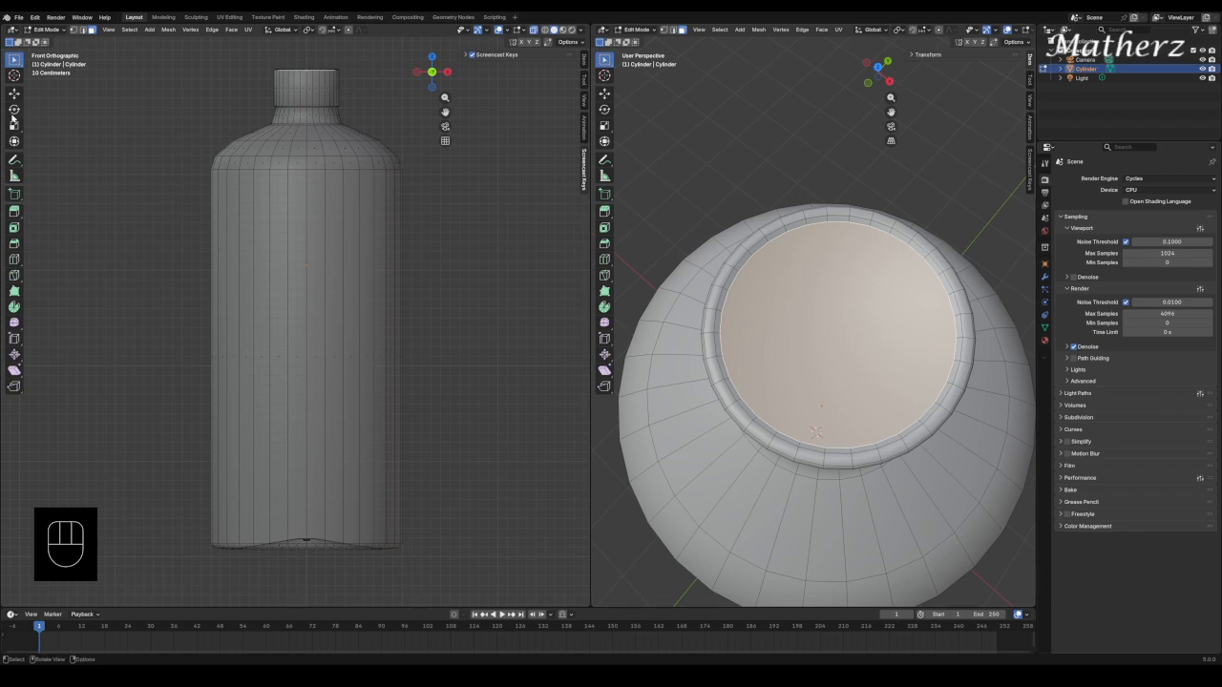
scroll(319, 117, "up", 3)
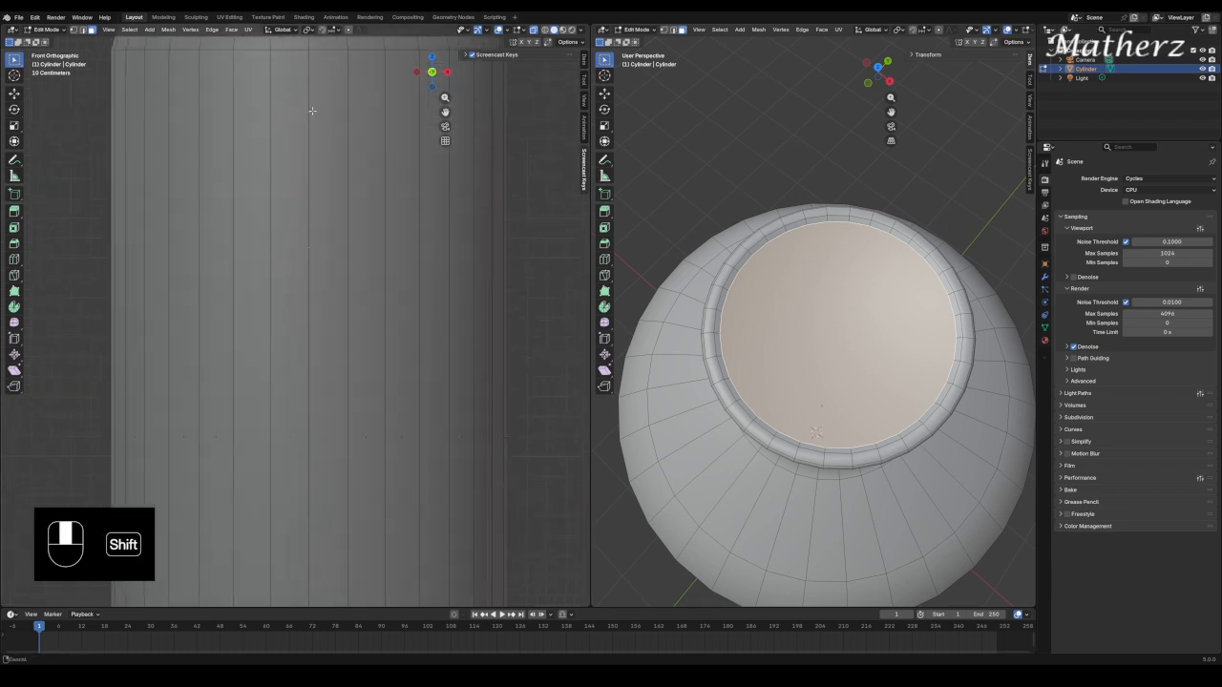
middle_click_drag(308, 109, 292, 257, "shift")
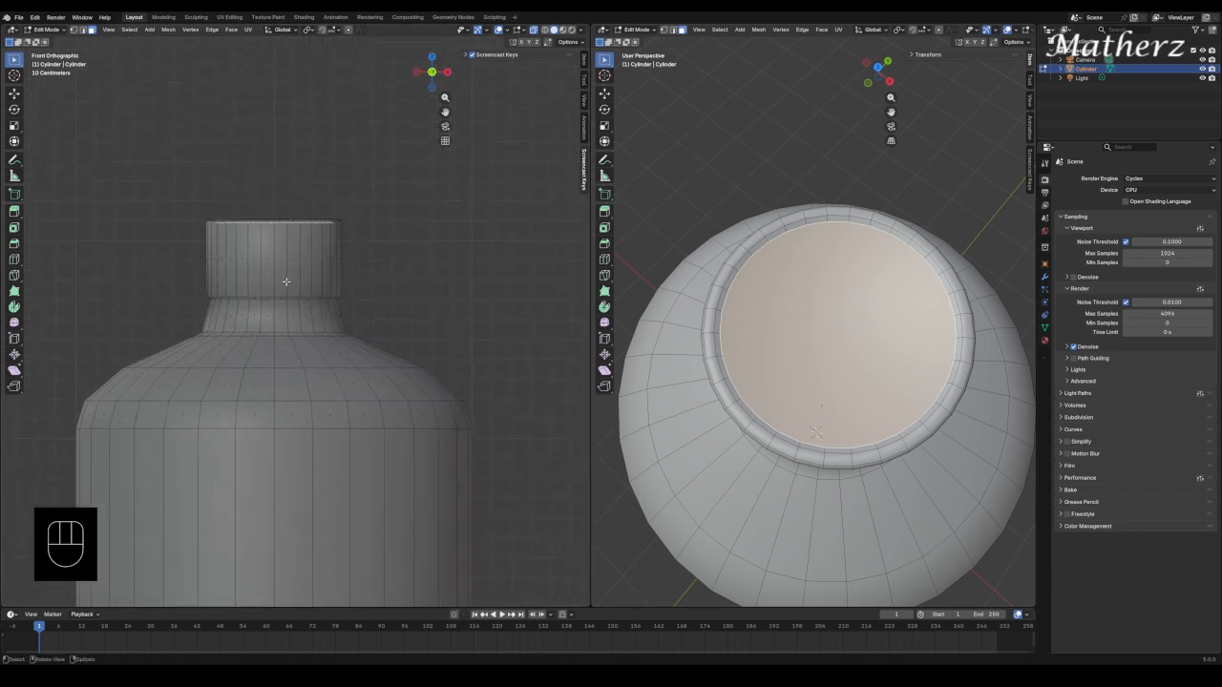
key("e")
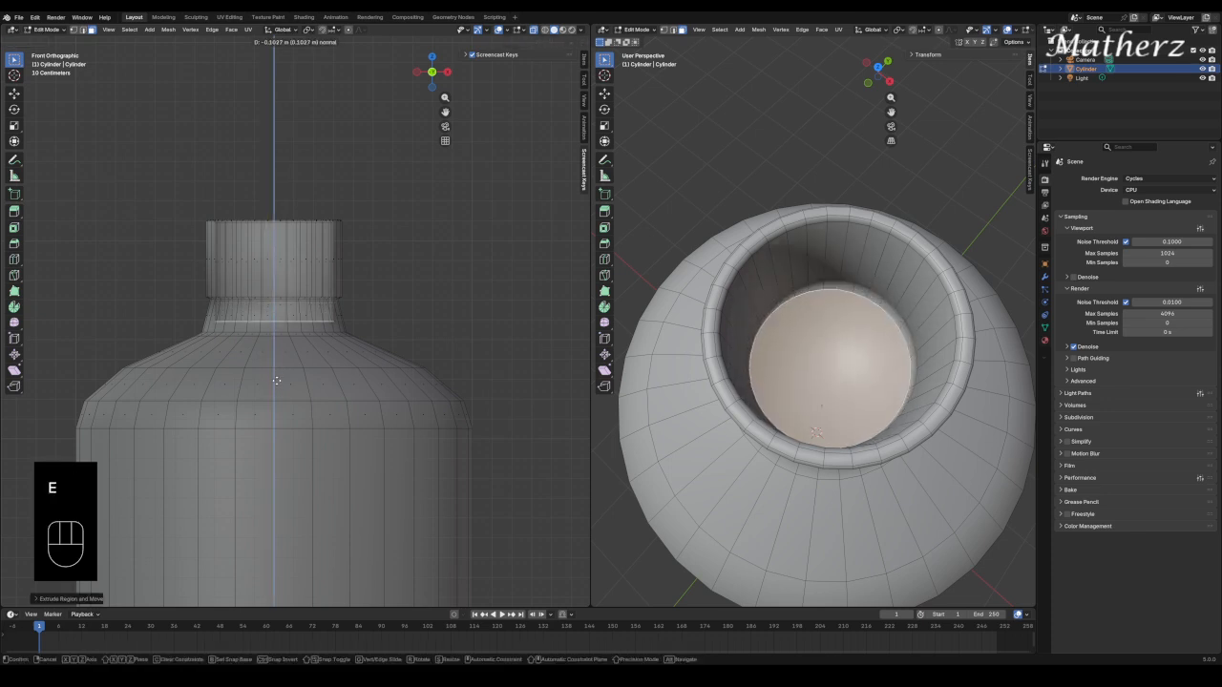
left_click(281, 391)
key("s")
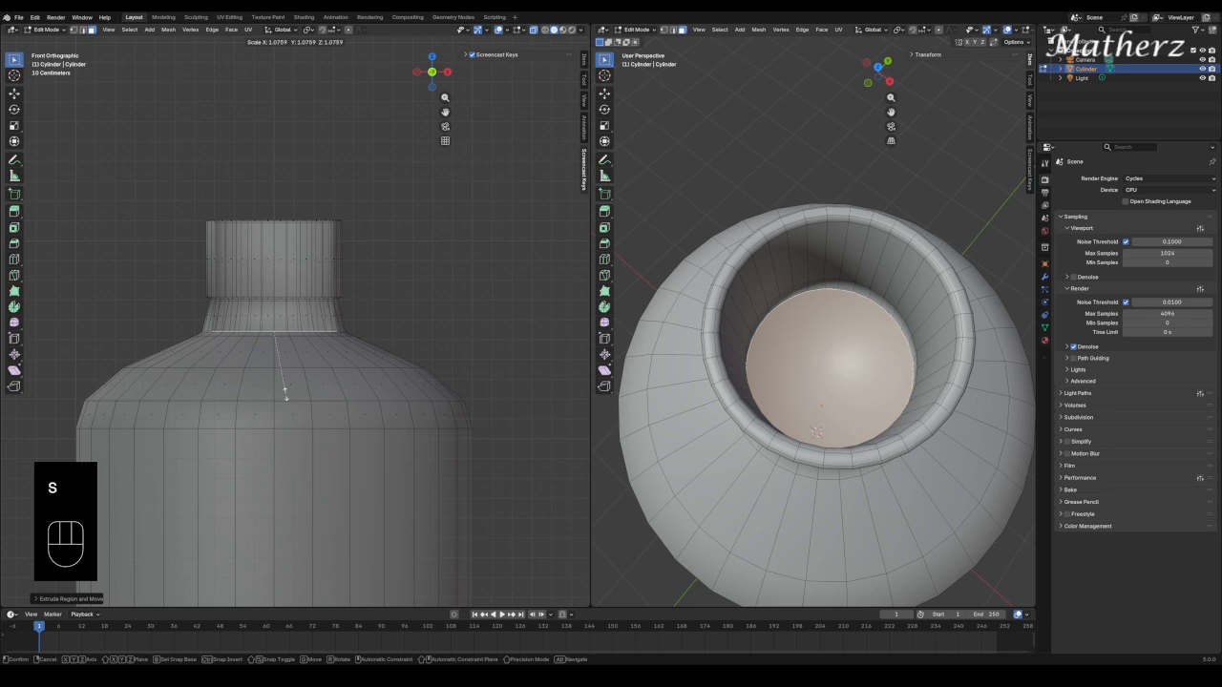
left_click(287, 388)
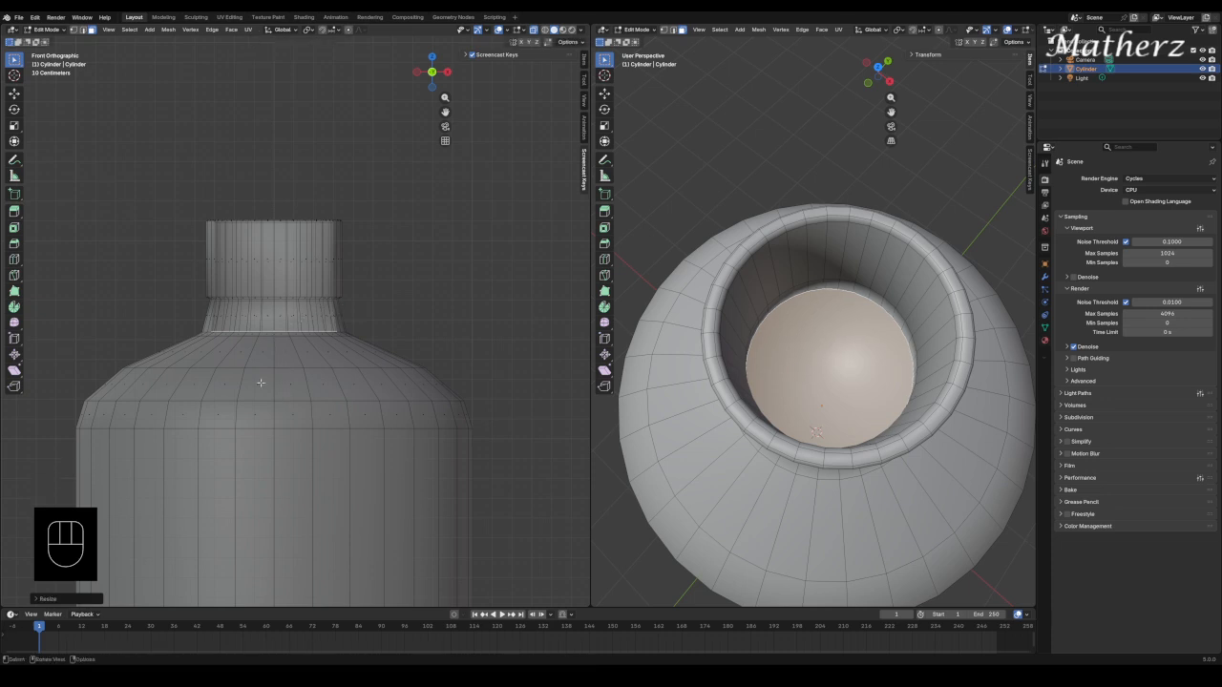
Extrude the inner face about 0.18 m further down and scale it outward to follow the upper shoulder's slope.
scroll(261, 383, "up", 4)
middle_click_drag(245, 458, 328, 210, "shift")
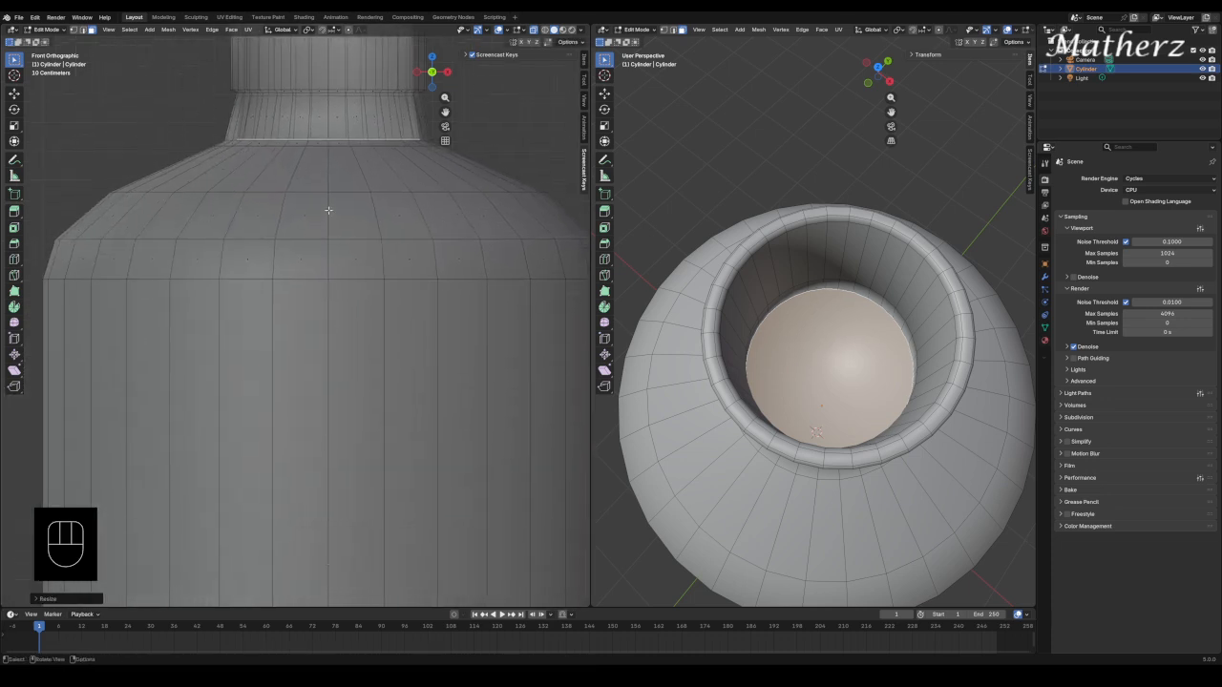
key("e")
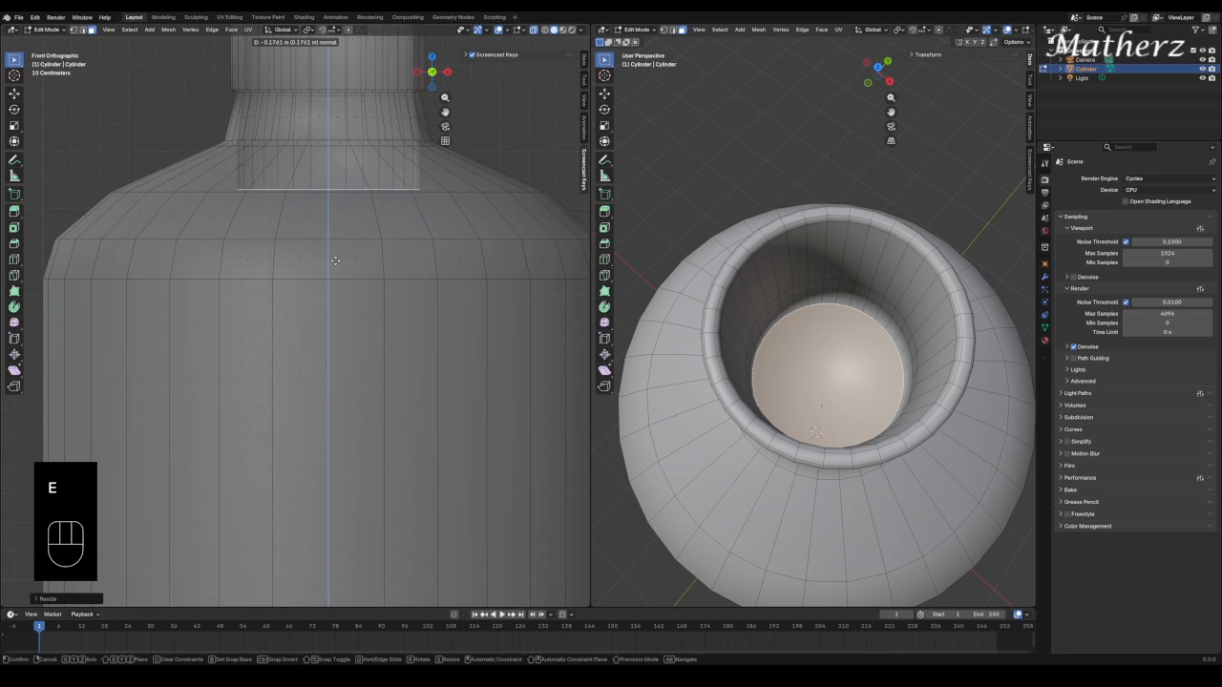
left_click(336, 262)
key("s")
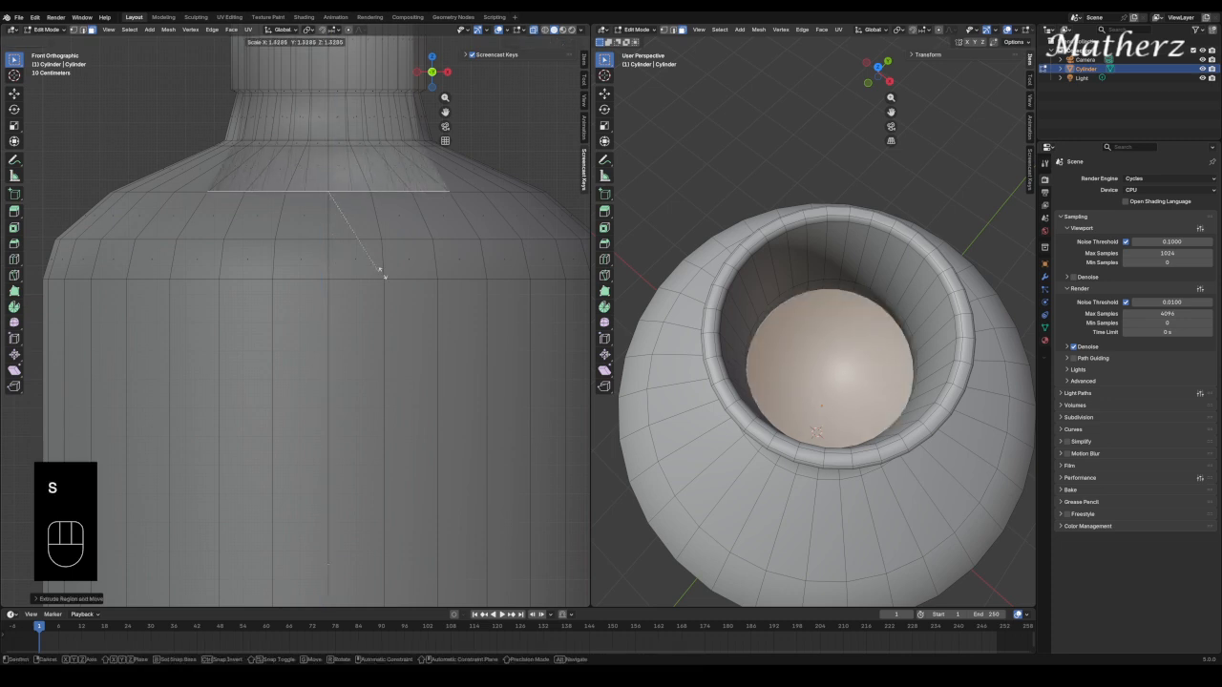
left_click(431, 287)
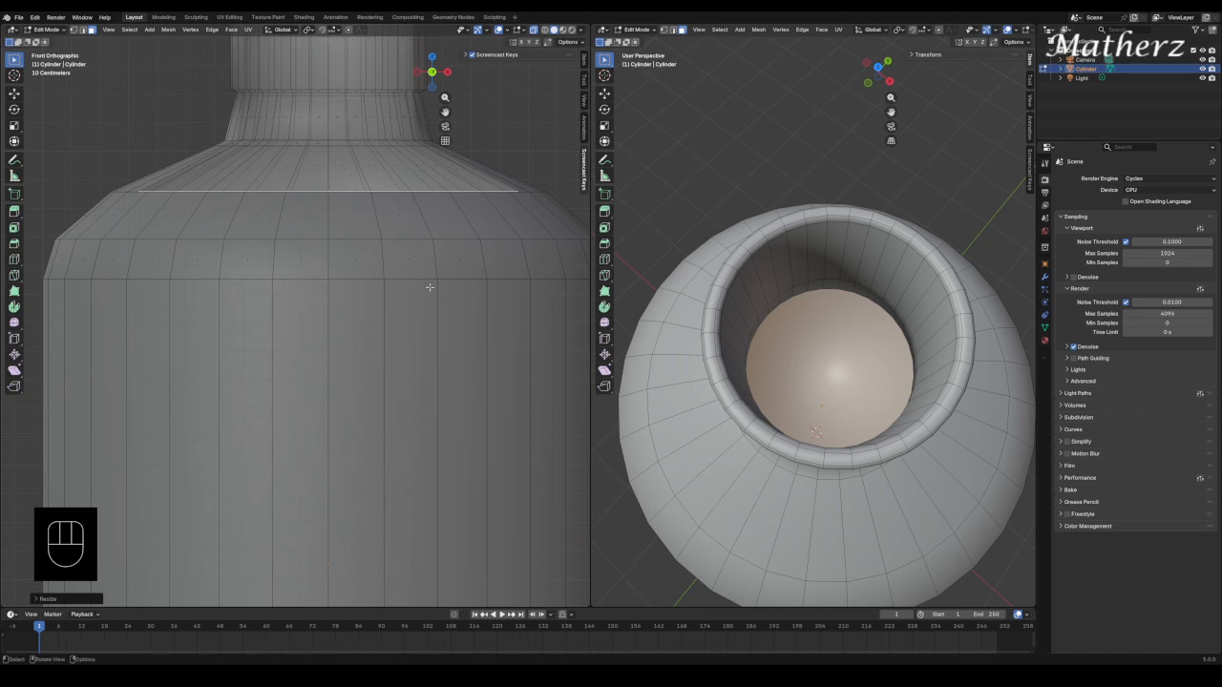
Extrude the inner face down about 0.16 m to the next shoulder ring and scale it outward to just inside the outer wall.
key("e")
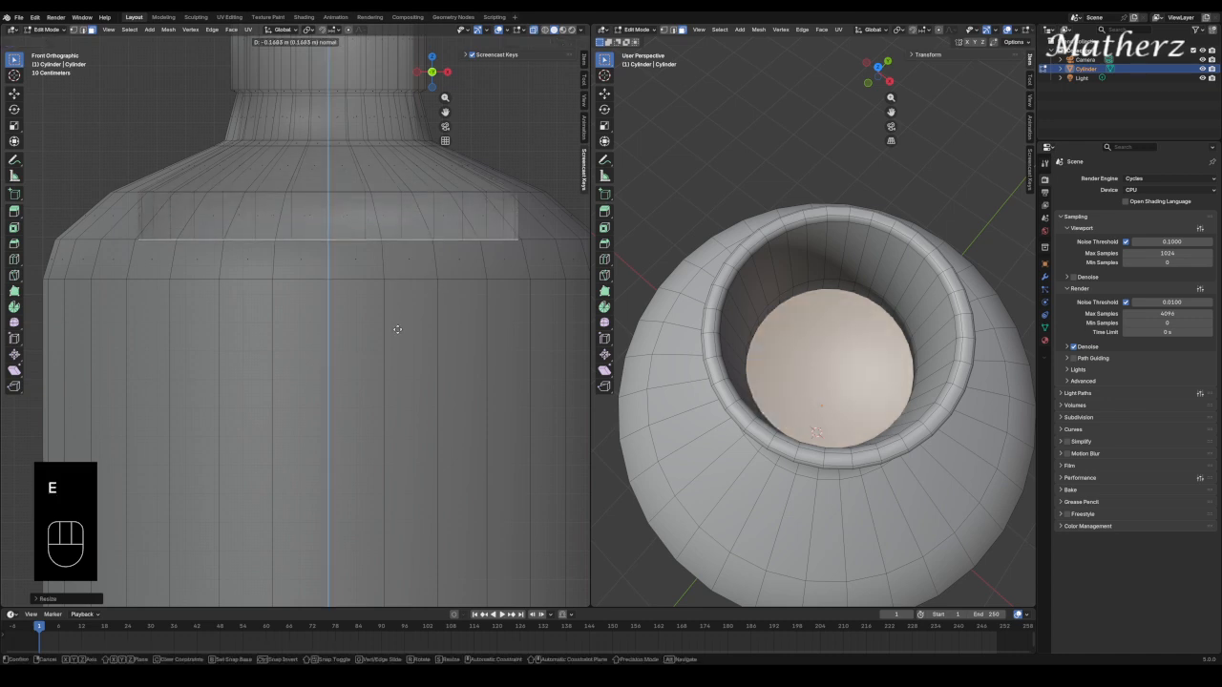
left_click(397, 326)
key("s")
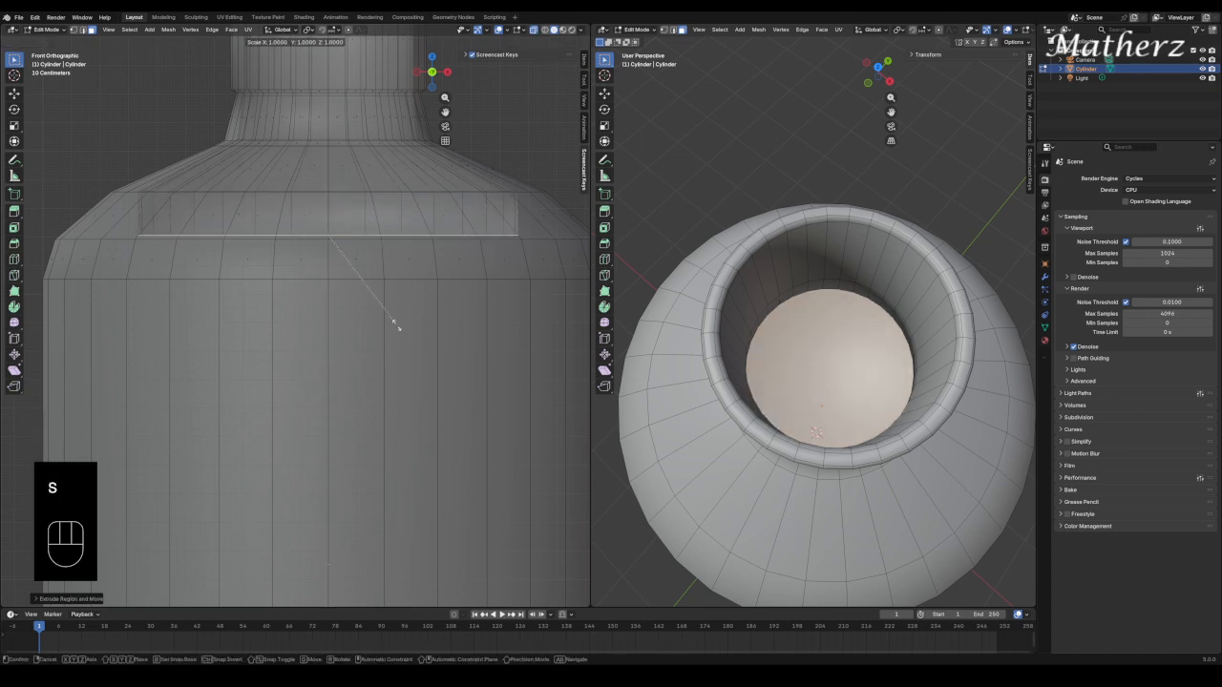
left_click(441, 339)
Extrude the inner face down about 0.15 m to the top of the straight body and scale it outward by about 1.06.
middle_click_drag(357, 357, 319, 188, "shift")
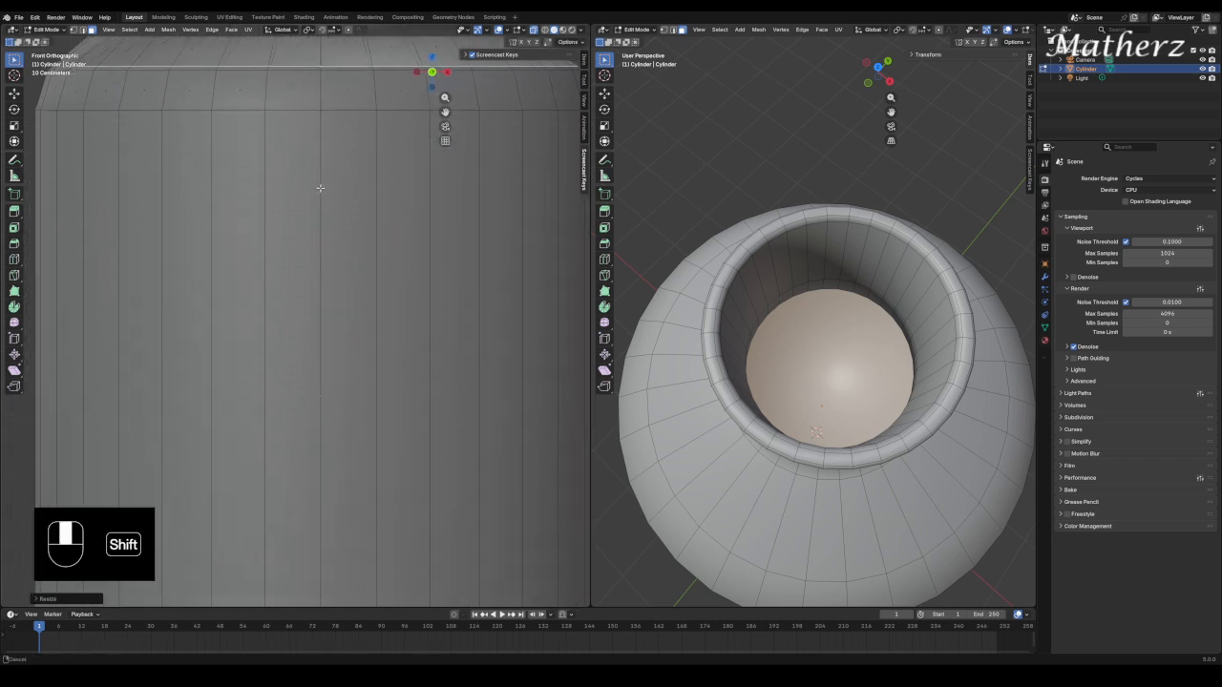
scroll(322, 205, "down", 5)
key("e")
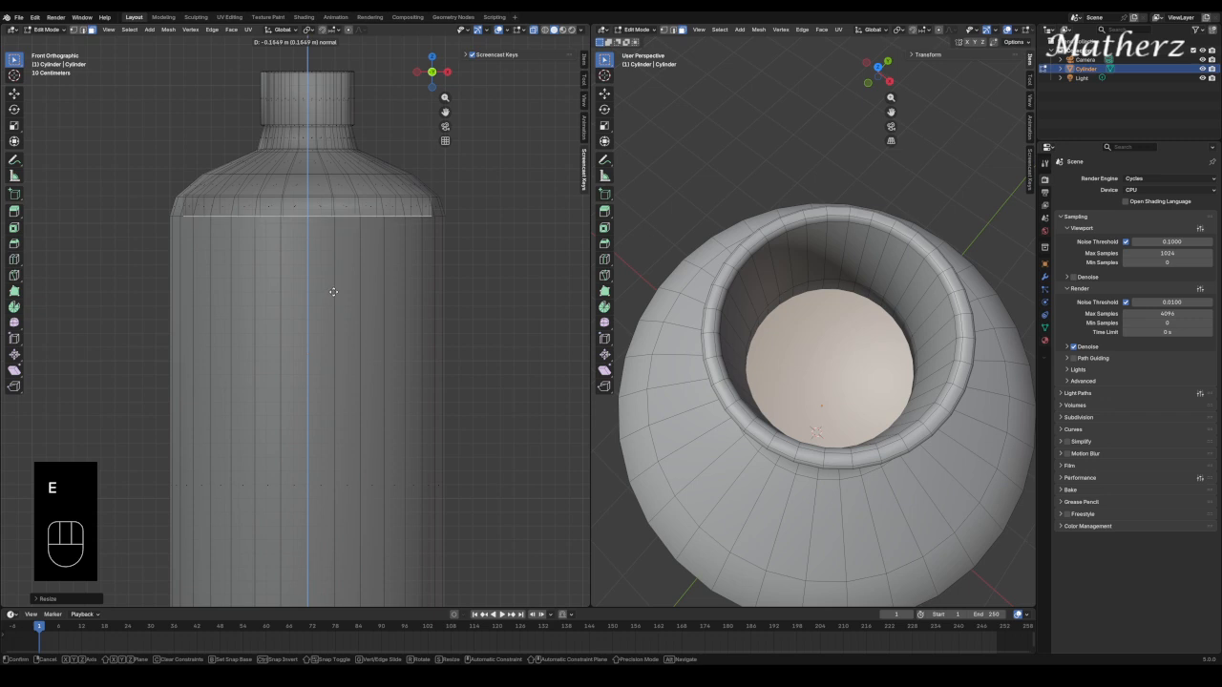
left_click(334, 290)
key("s")
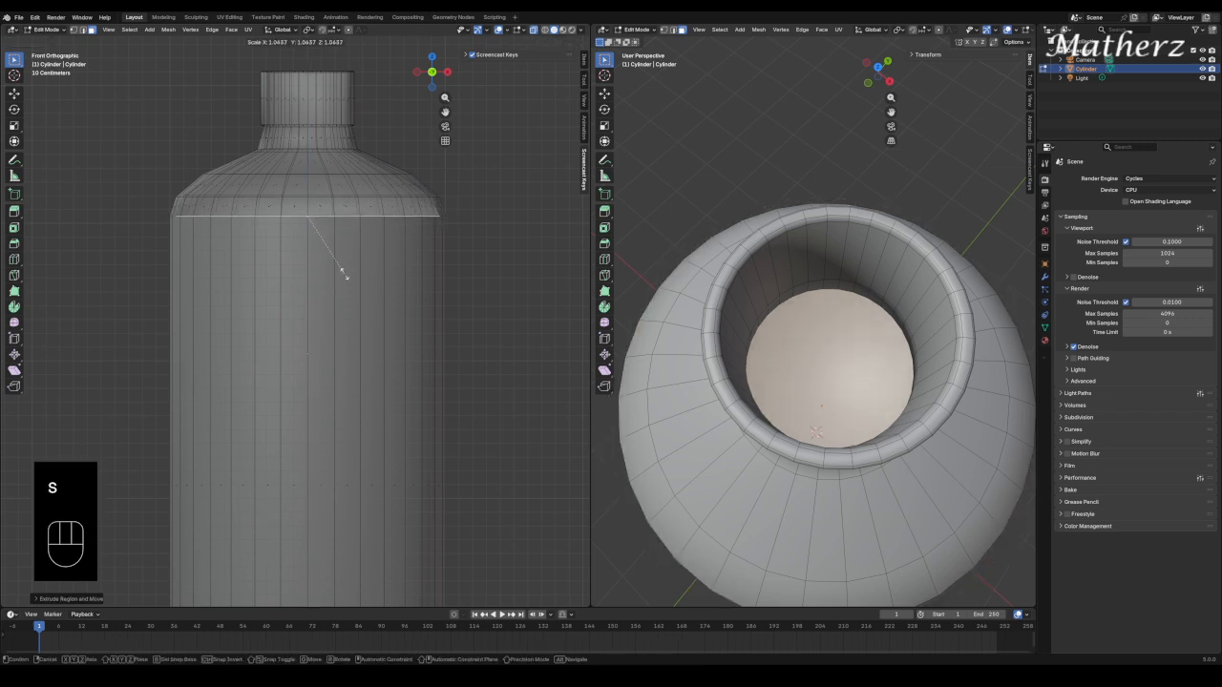
left_click(343, 274)
Extrude the inner face down the straight body about 3.05 m, and again about 0.84 m to just above the base.
key("e")
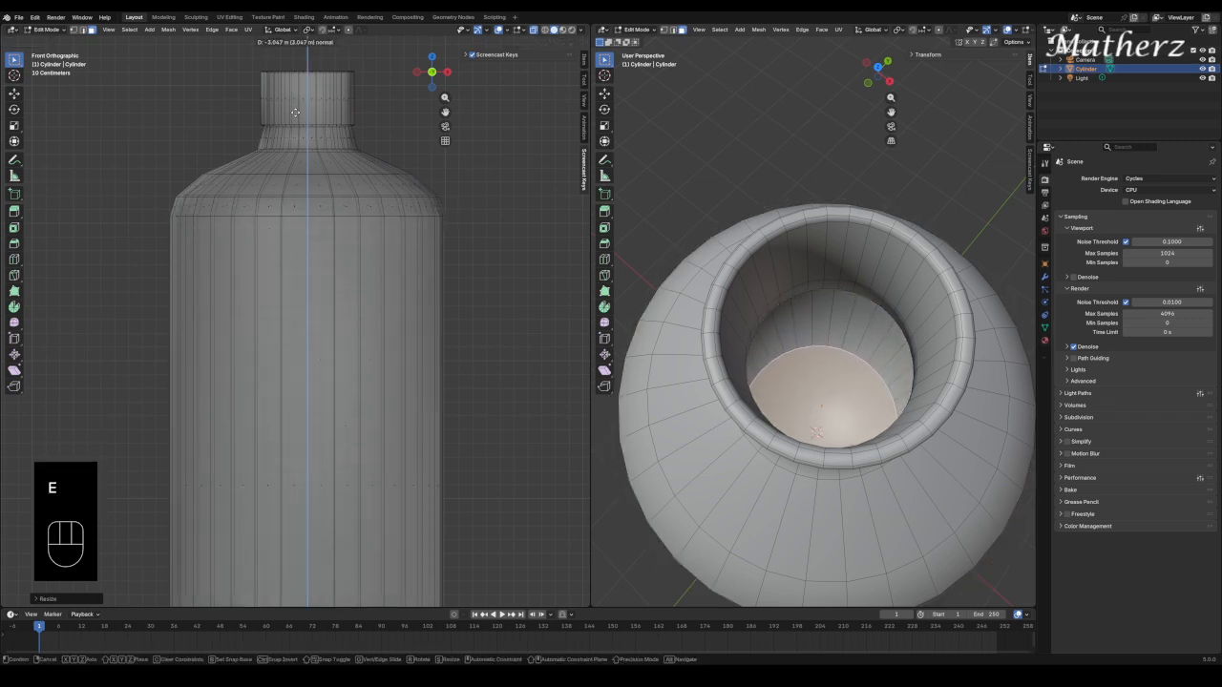
left_click(315, 389)
middle_click_drag(315, 389, 271, 560, "shift")
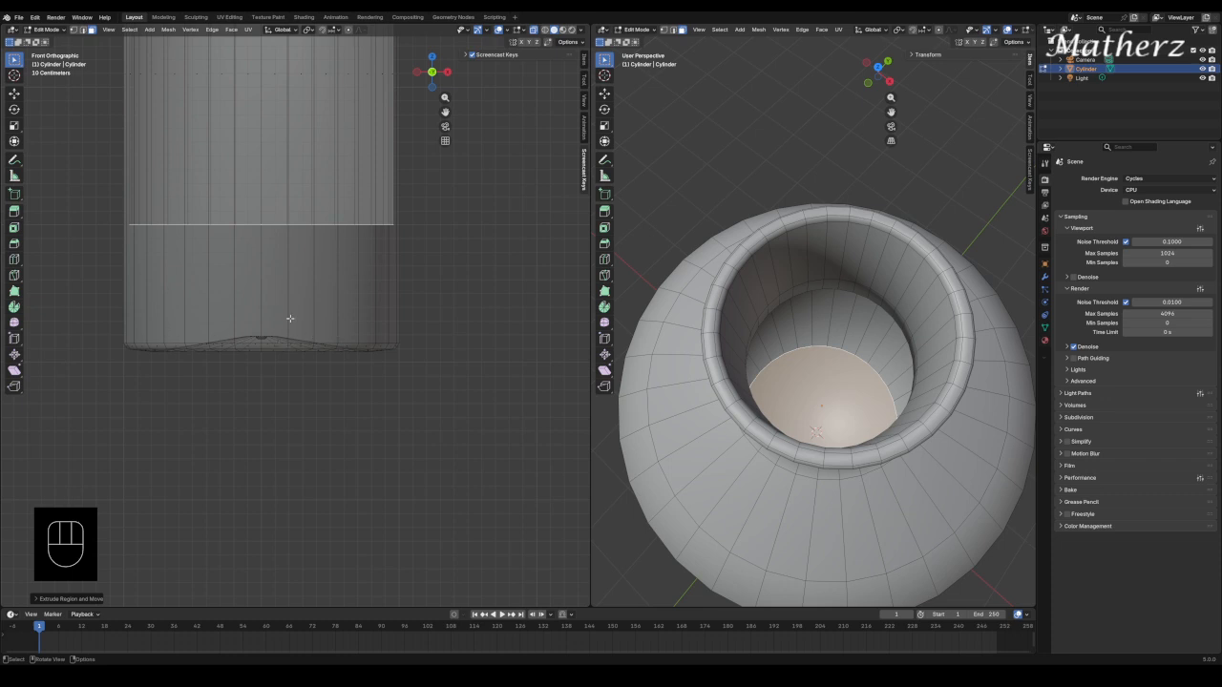
key("e")
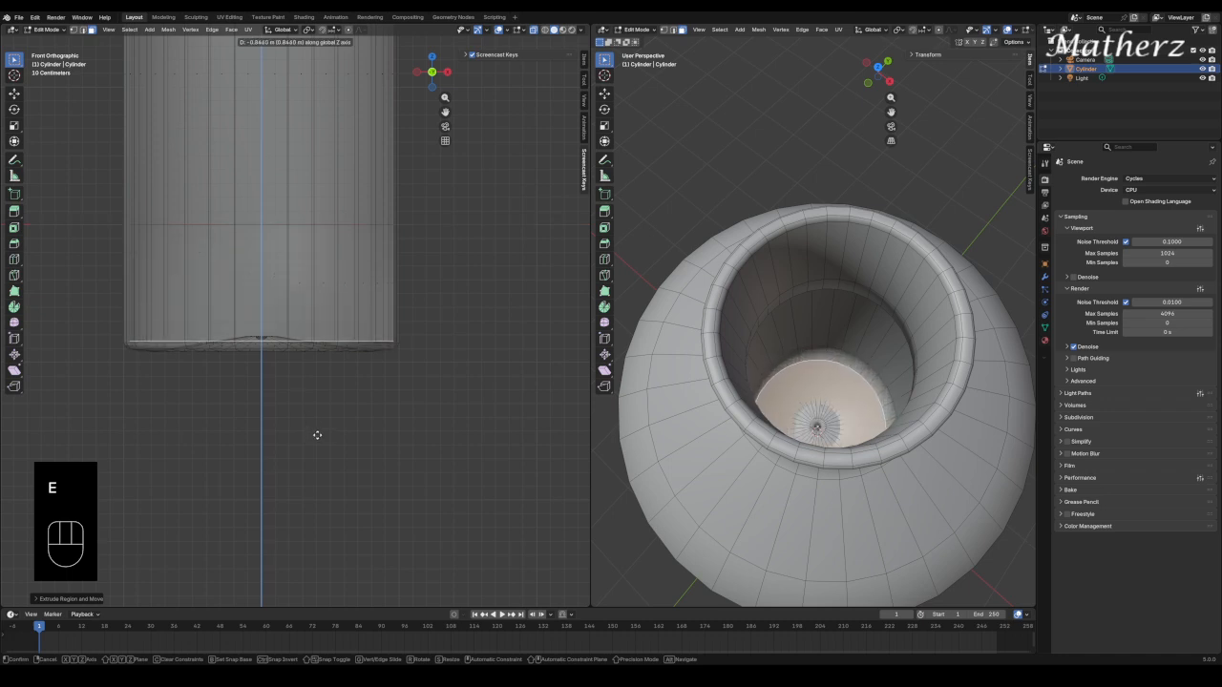
left_click(317, 436)
Extrude the inner bottom face about 0.04 m downward, scale it slightly inward and raise it about 0.02 m along Z.
key("e")
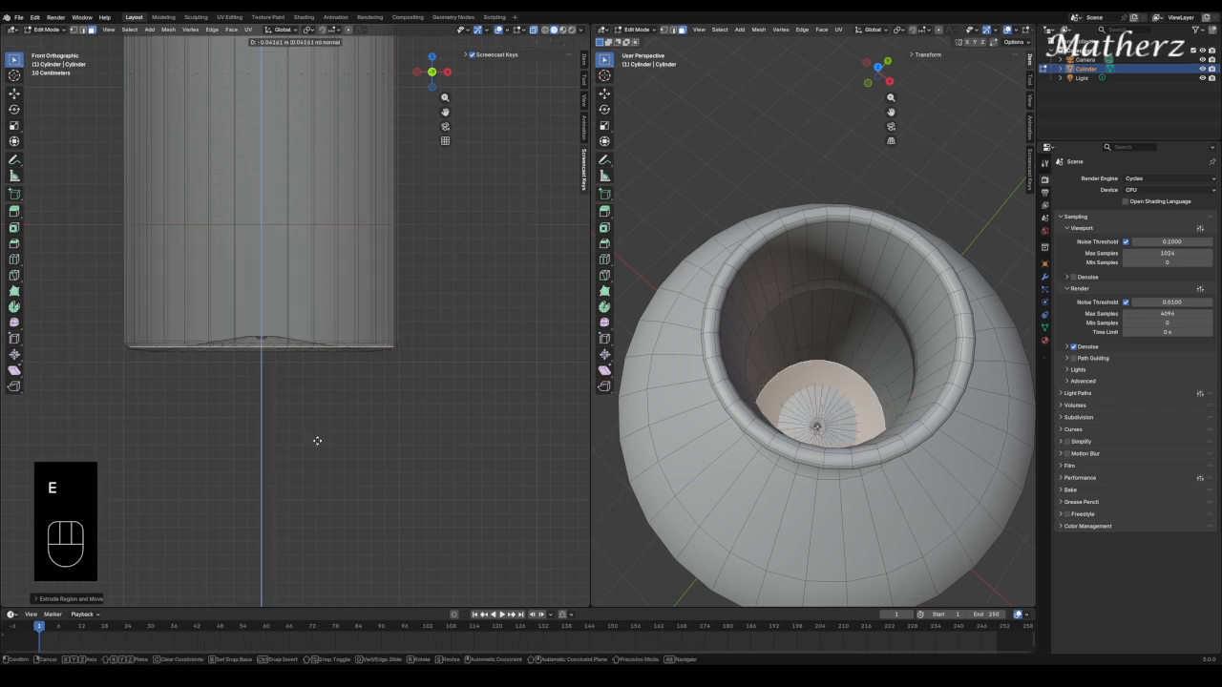
left_click(317, 440)
key("s")
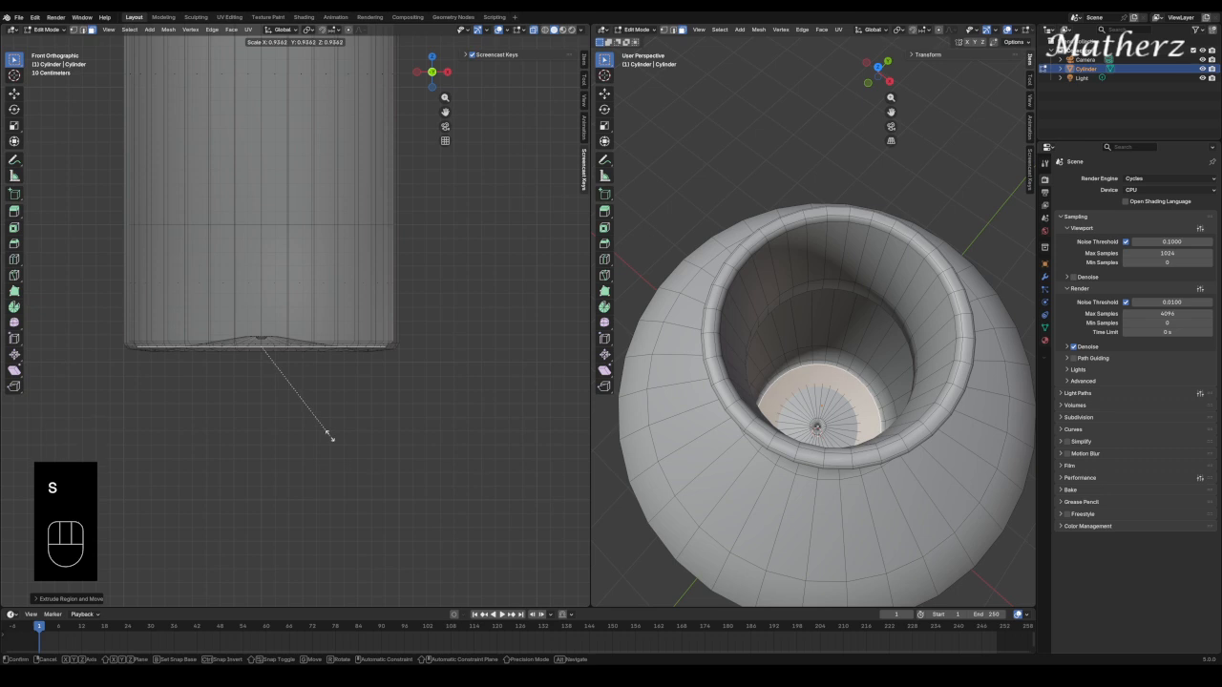
left_click(329, 433)
key("g")
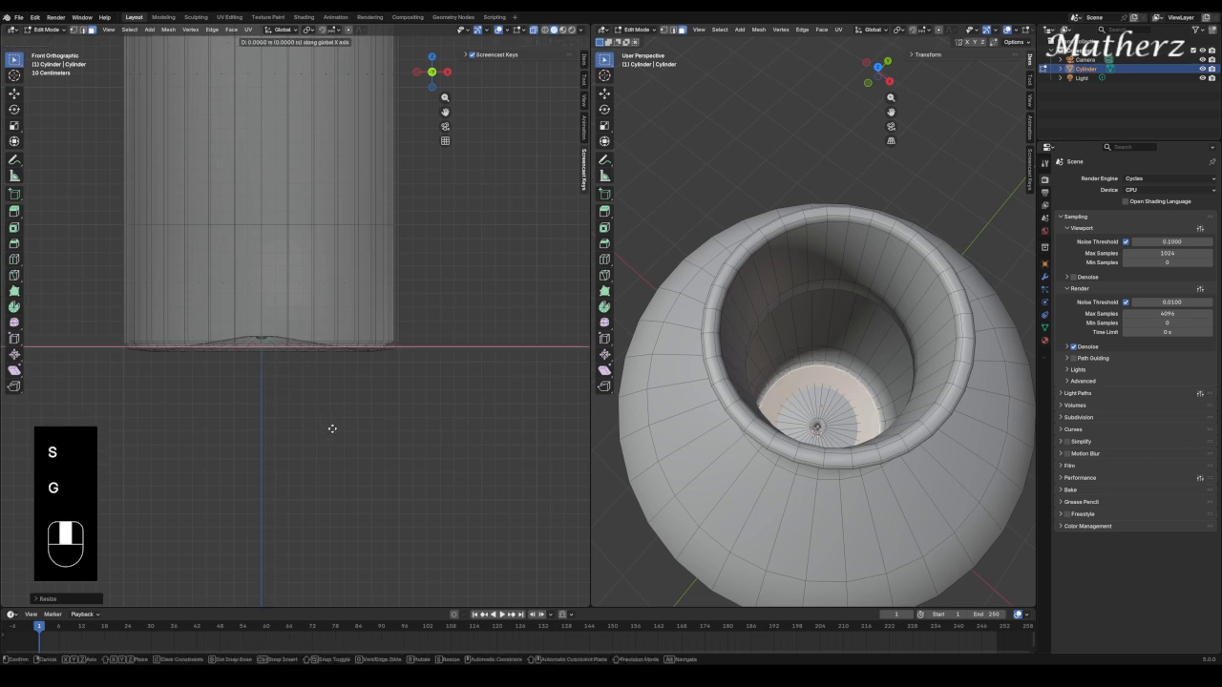
key("z")
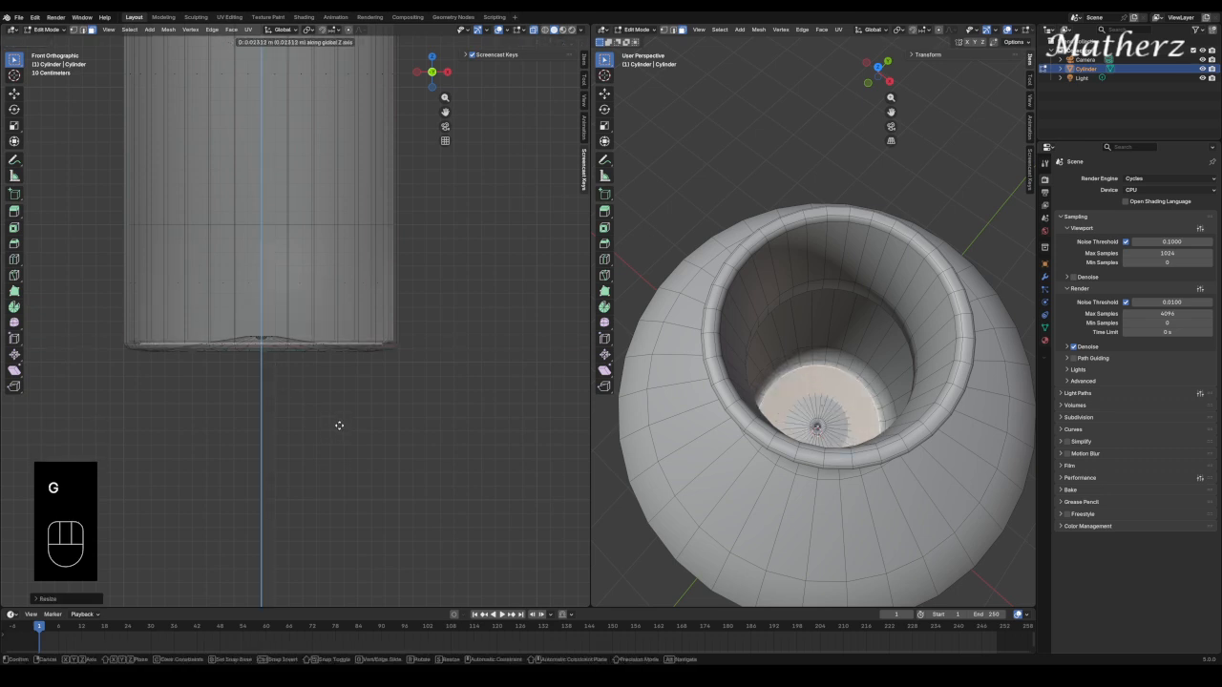
left_click(338, 424)
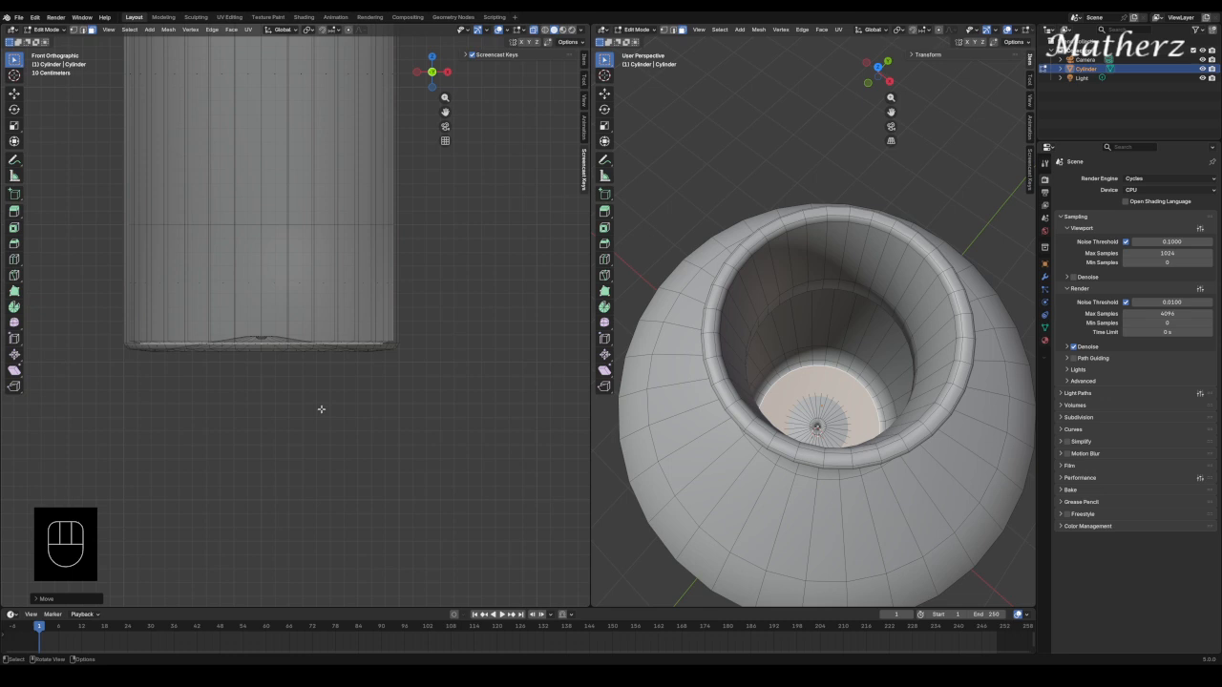
Extrude the inner bottom face about 0.09 m upward and shrink it to a small central face above the concave base.
key("e")
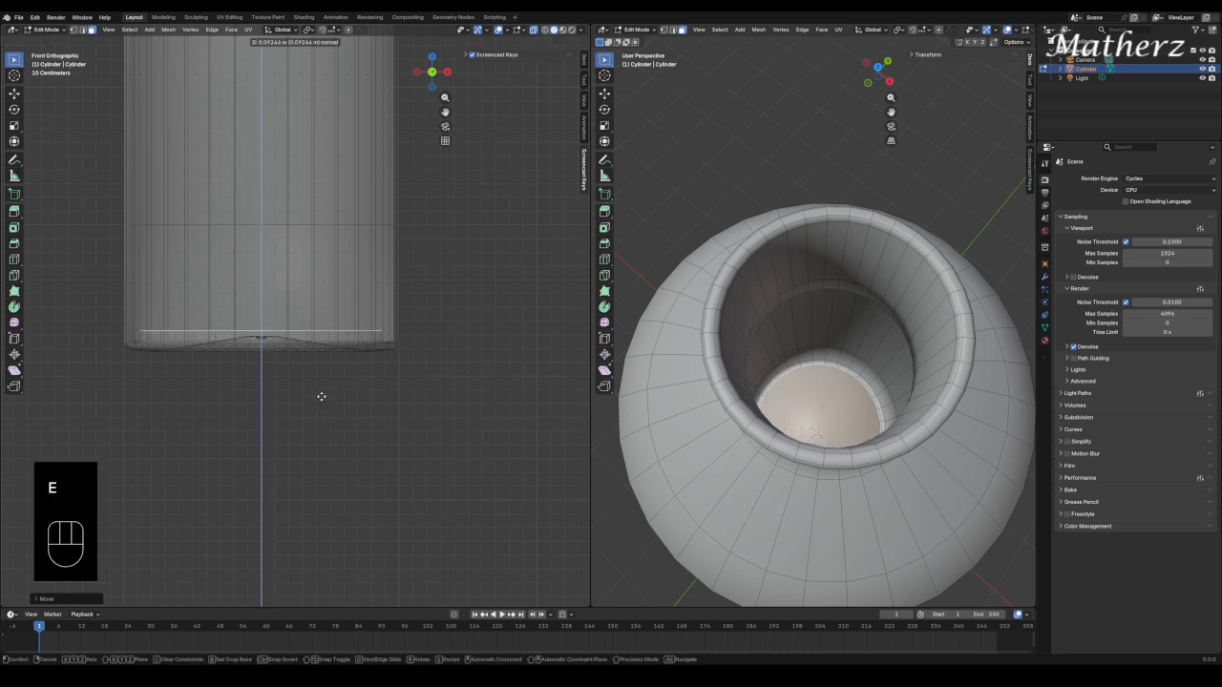
left_click(322, 397)
key("s")
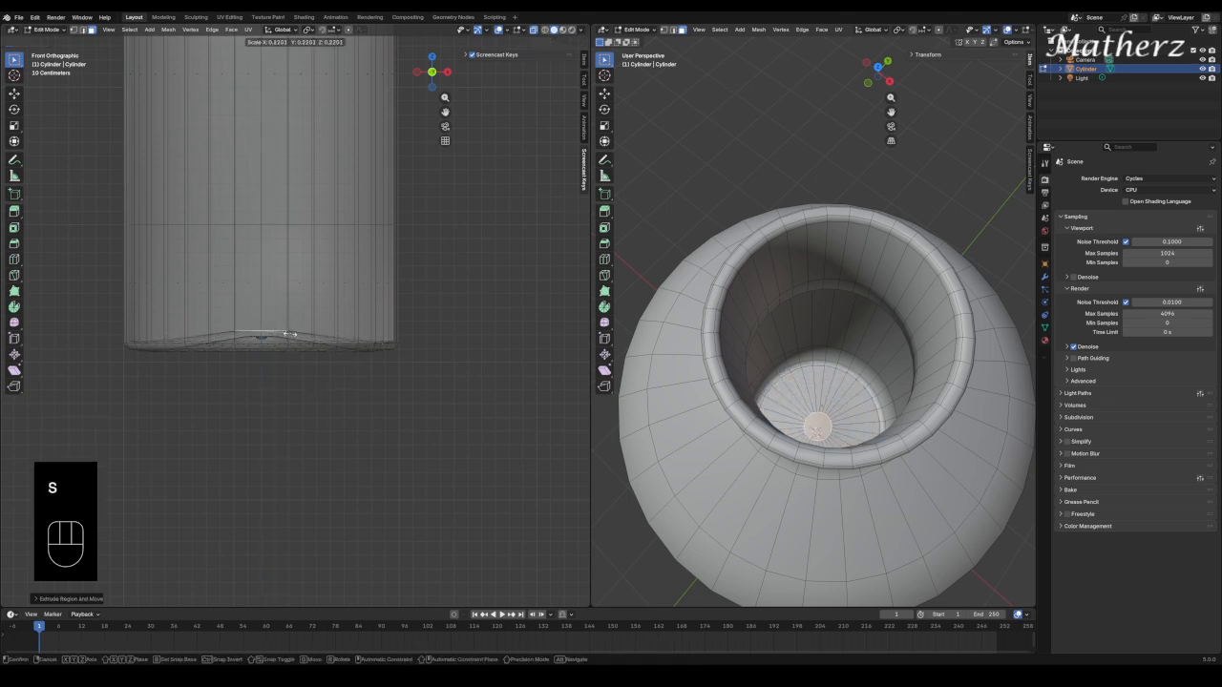
left_click(274, 332)
scroll(286, 373, "up", 8)
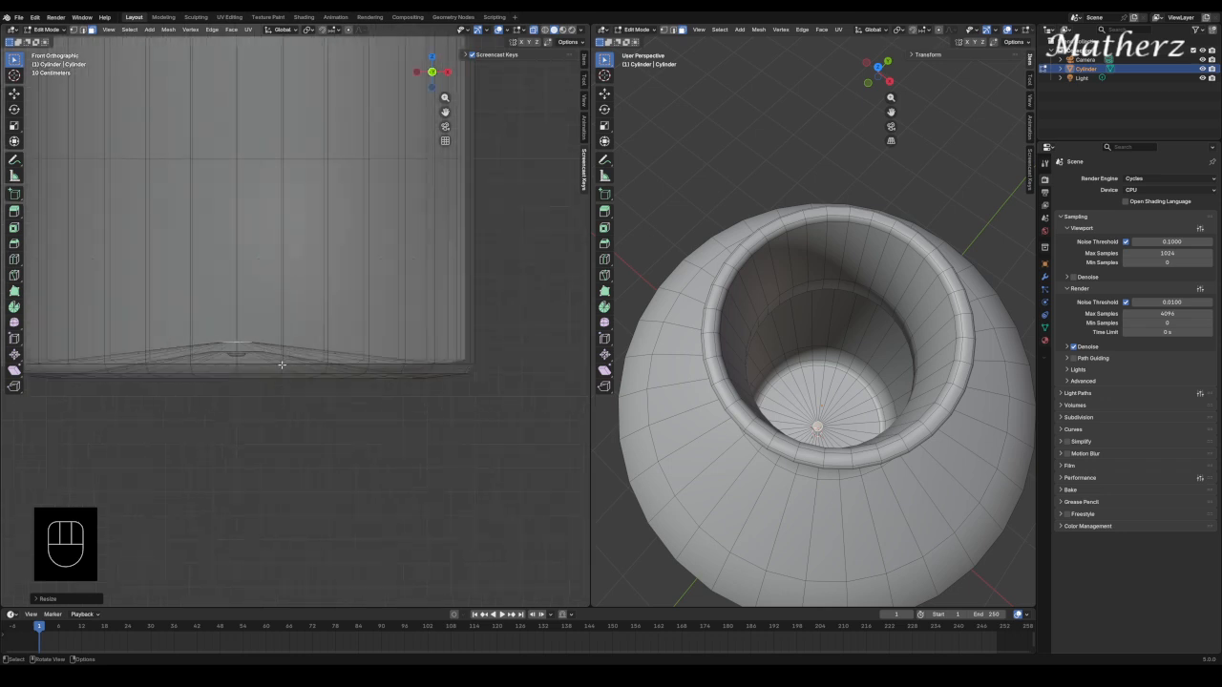
middle_click_drag(296, 411, 264, 231, "shift")
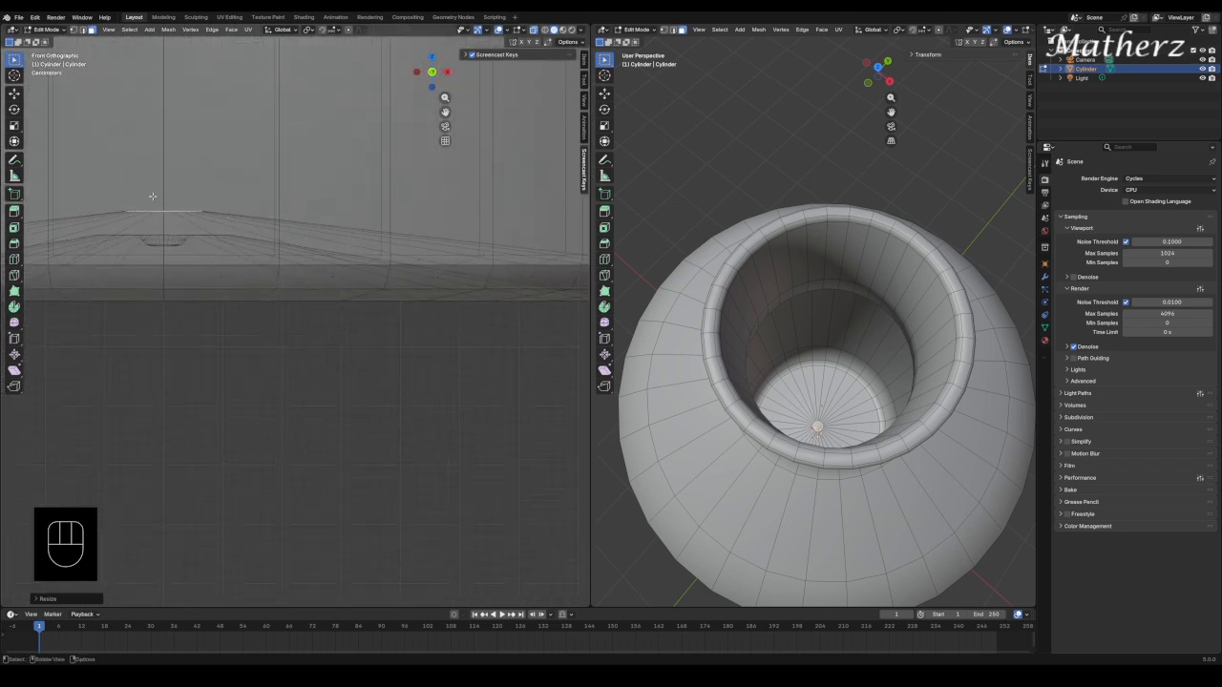
scroll(225, 149, "down", 3)
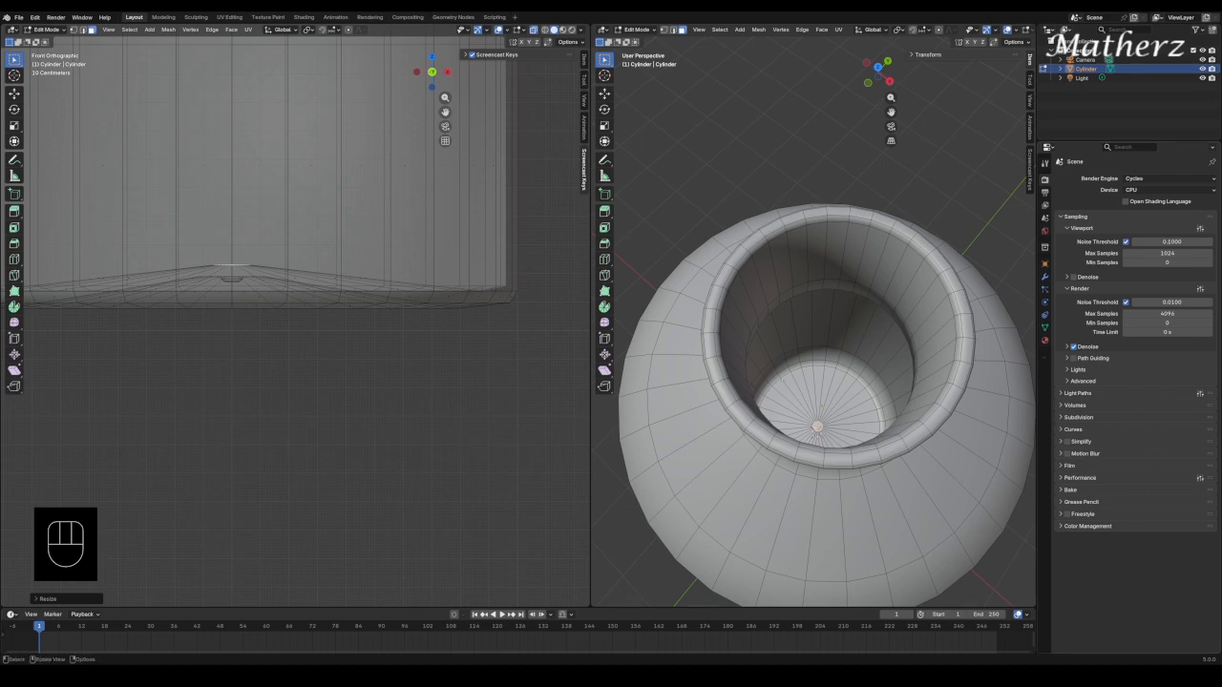
middle_click_drag(330, 224, 515, 98)
key("KP_1")
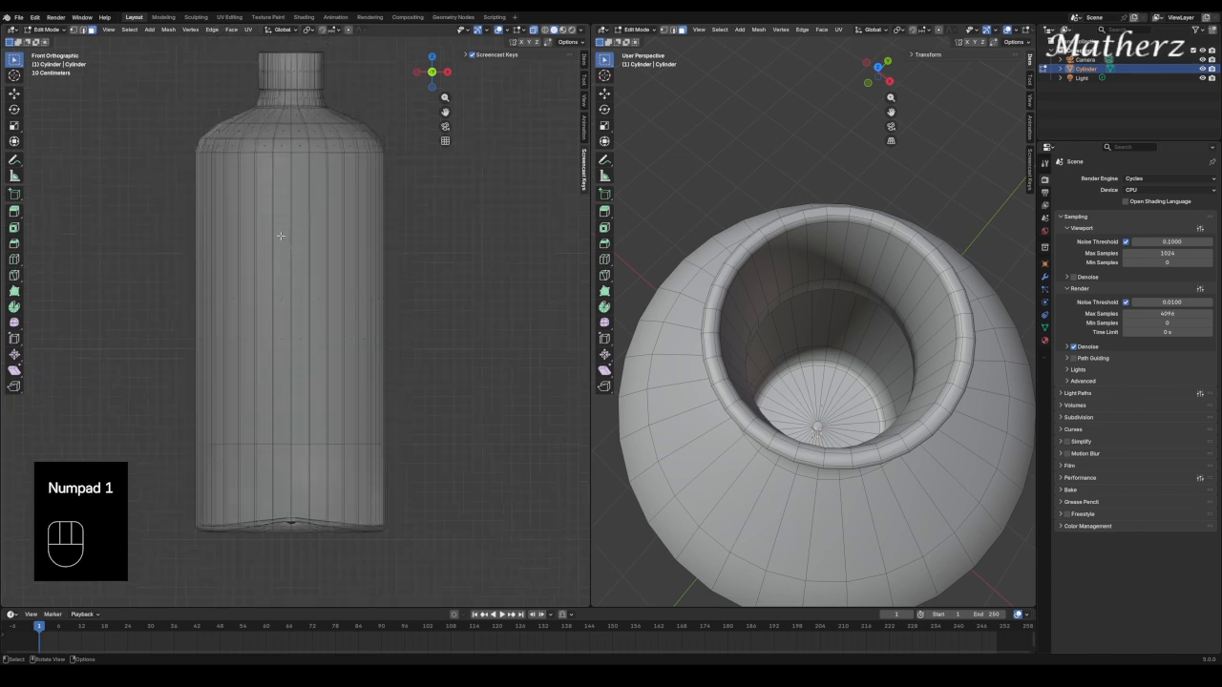
Return to Object Mode and apply smooth shading to the bottle.
left_click(636, 30)
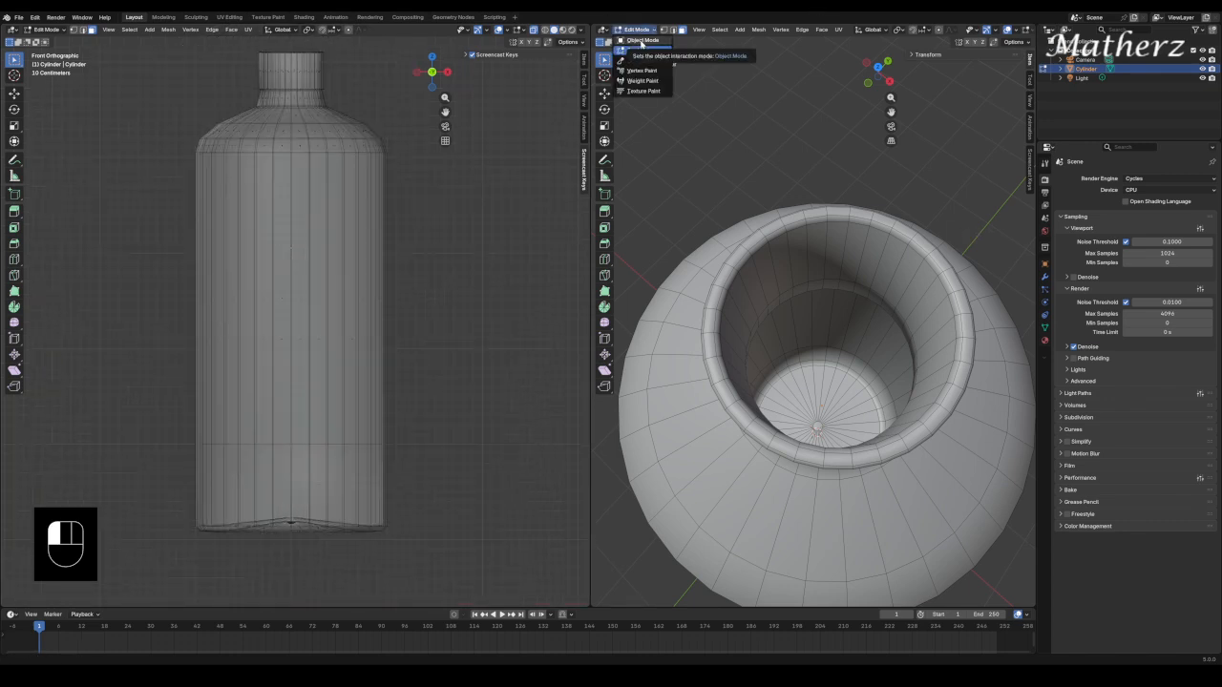
left_click(642, 40)
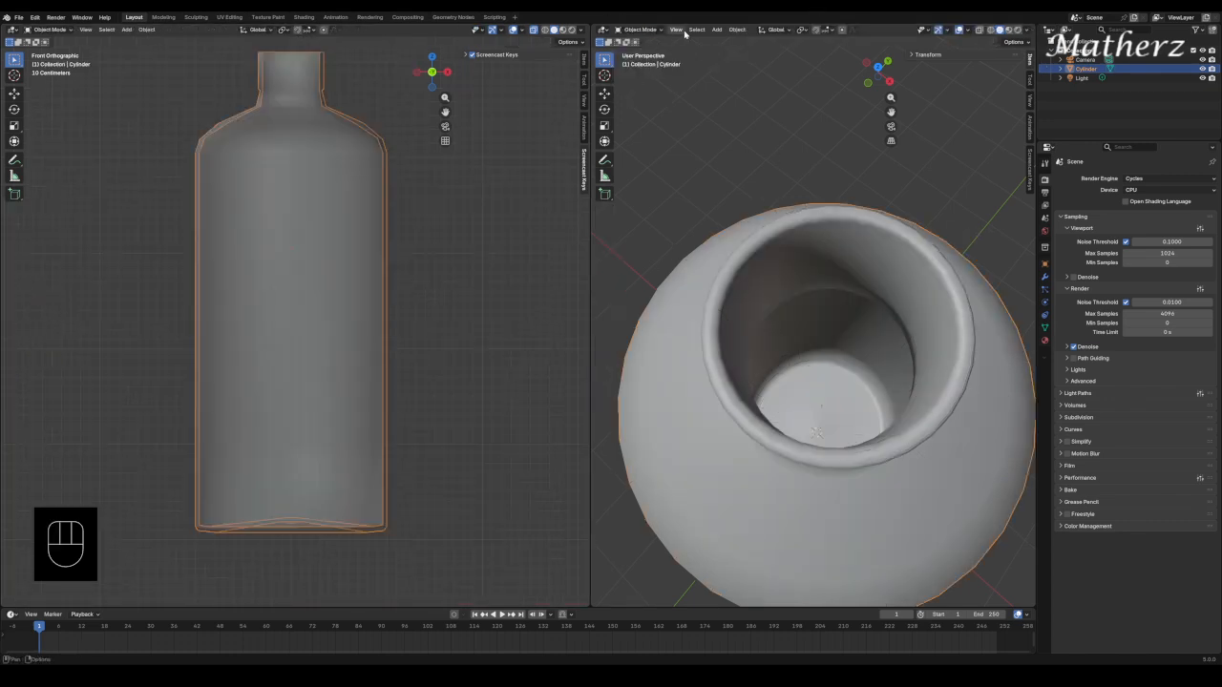
right_click(694, 285)
left_click(696, 283)
middle_click_drag(696, 282, 812, 286)
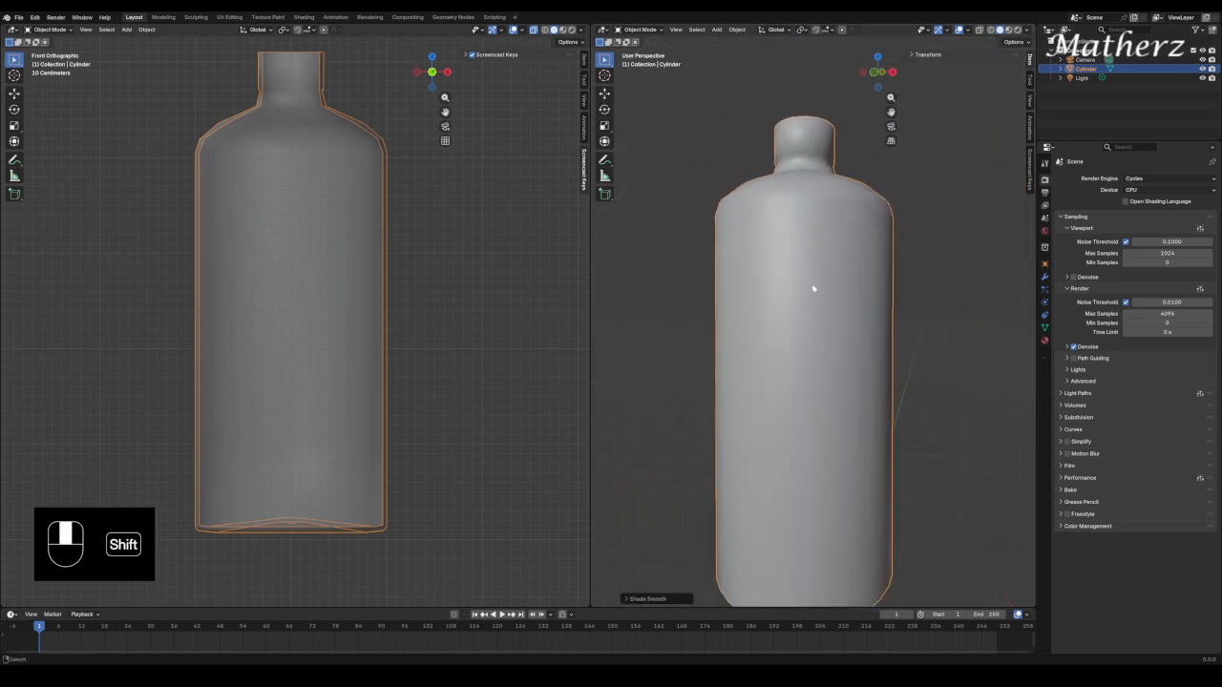
Add a mesh circle and raise it along Z from the origin to above the bottle's mouth.
left_click(718, 30)
mouse_move(735, 40)
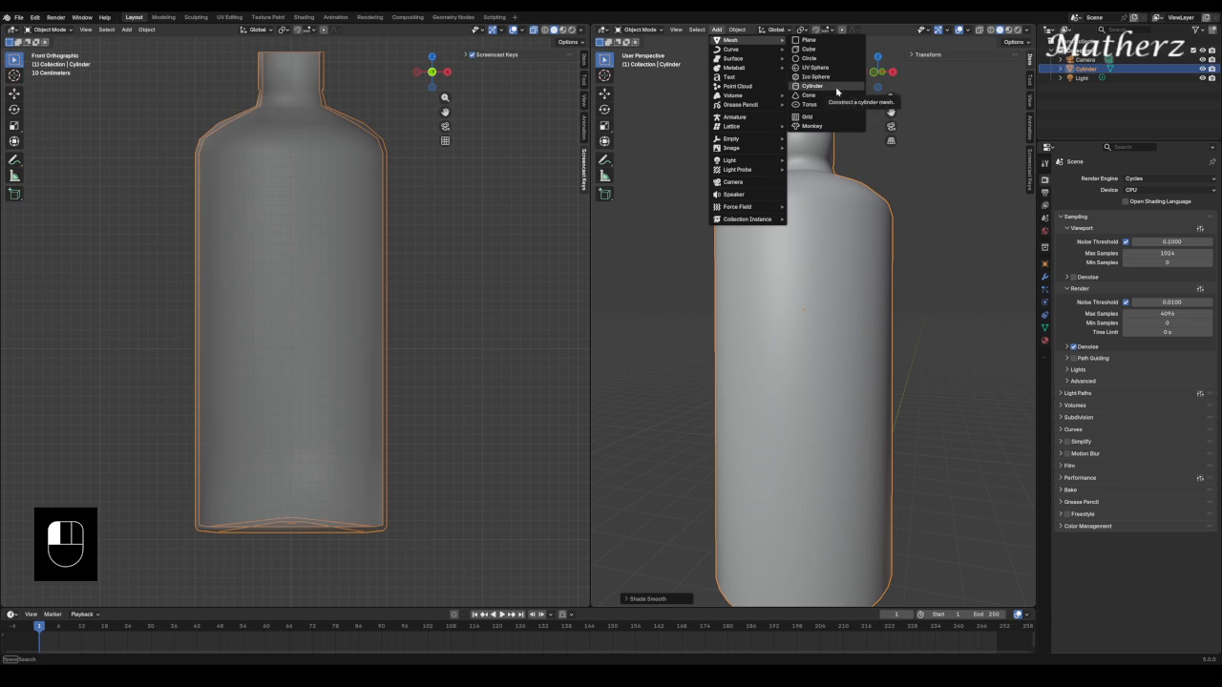
left_click(827, 59)
scroll(837, 586, "down", 3)
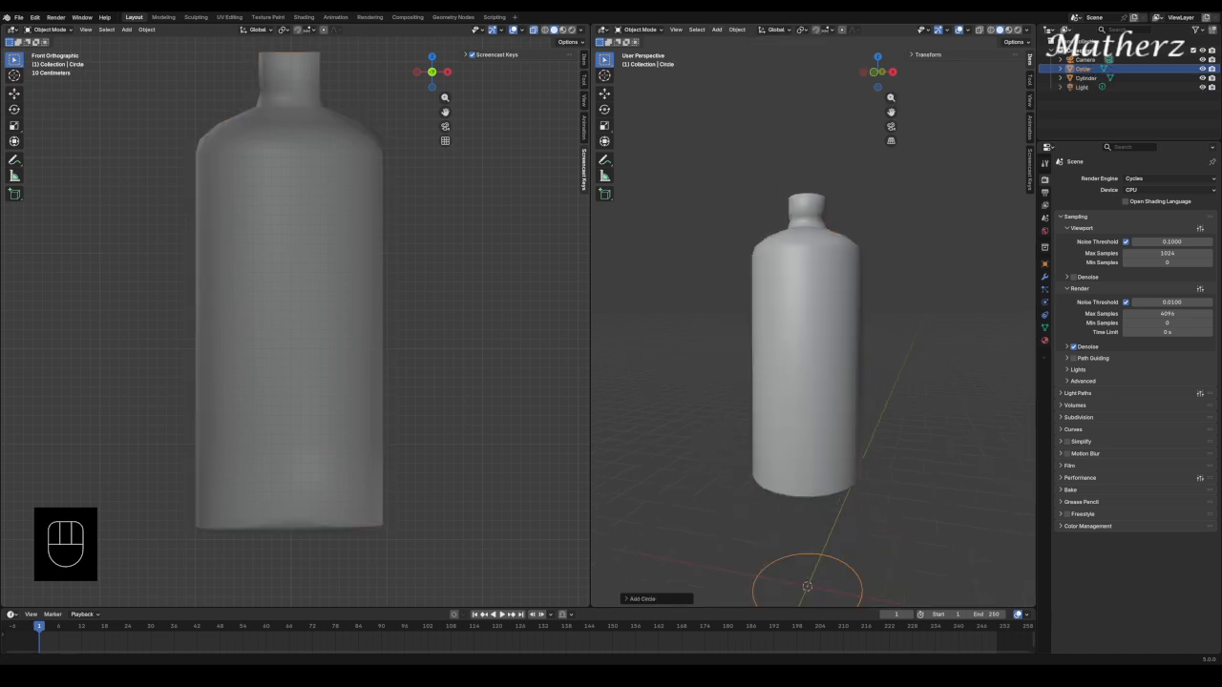
key("g")
middle_click_drag(840, 581, 862, 143)
left_click(825, 167)
Rotate the circle 90° about the Y axis and scale it down to about 0.067.
scroll(808, 169, "up", 6)
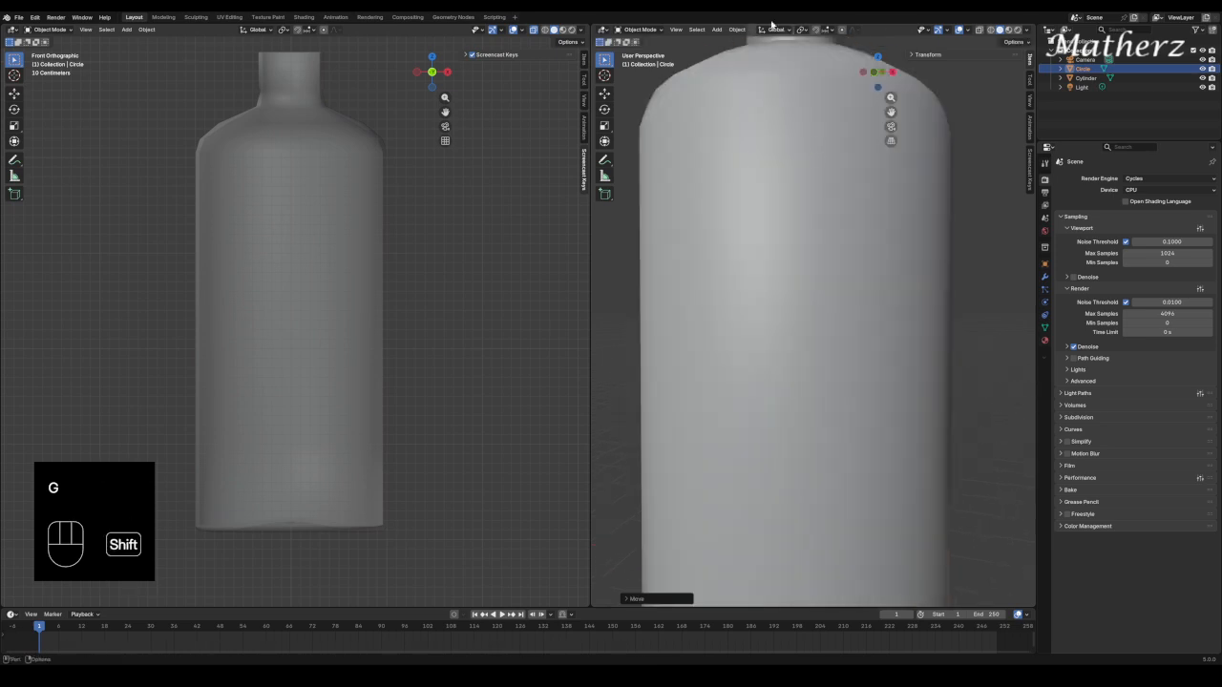
middle_click_drag(771, 46, 761, 310, "shift")
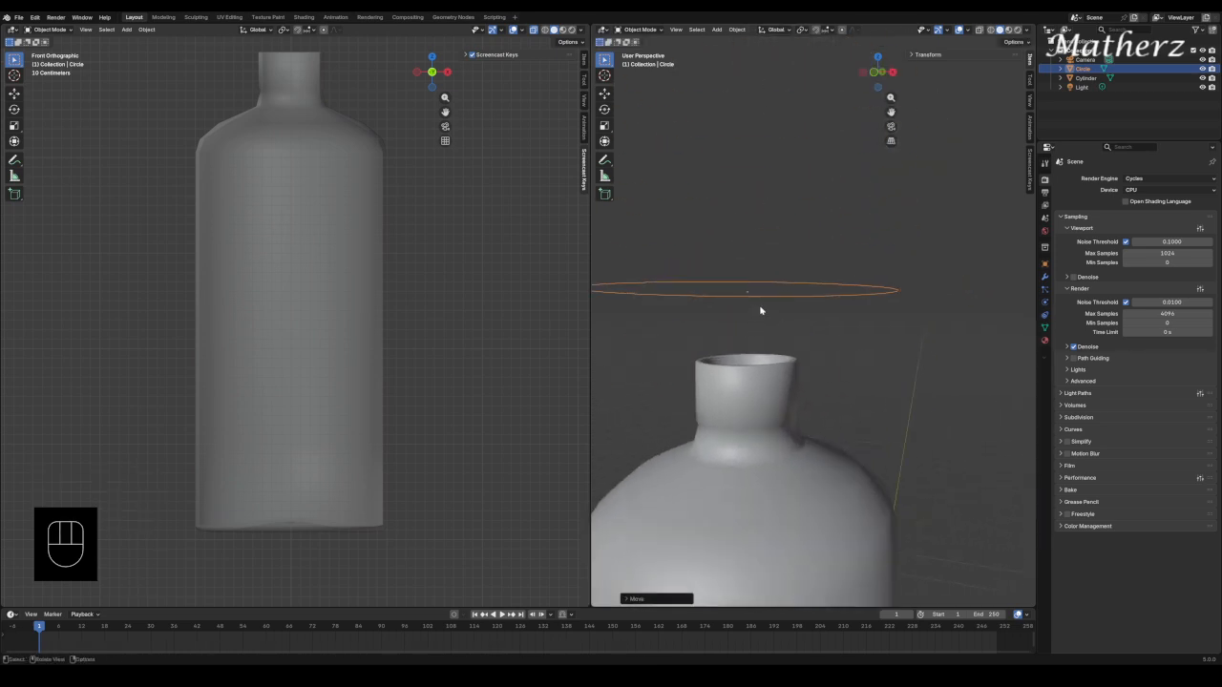
key("r")
key("x")
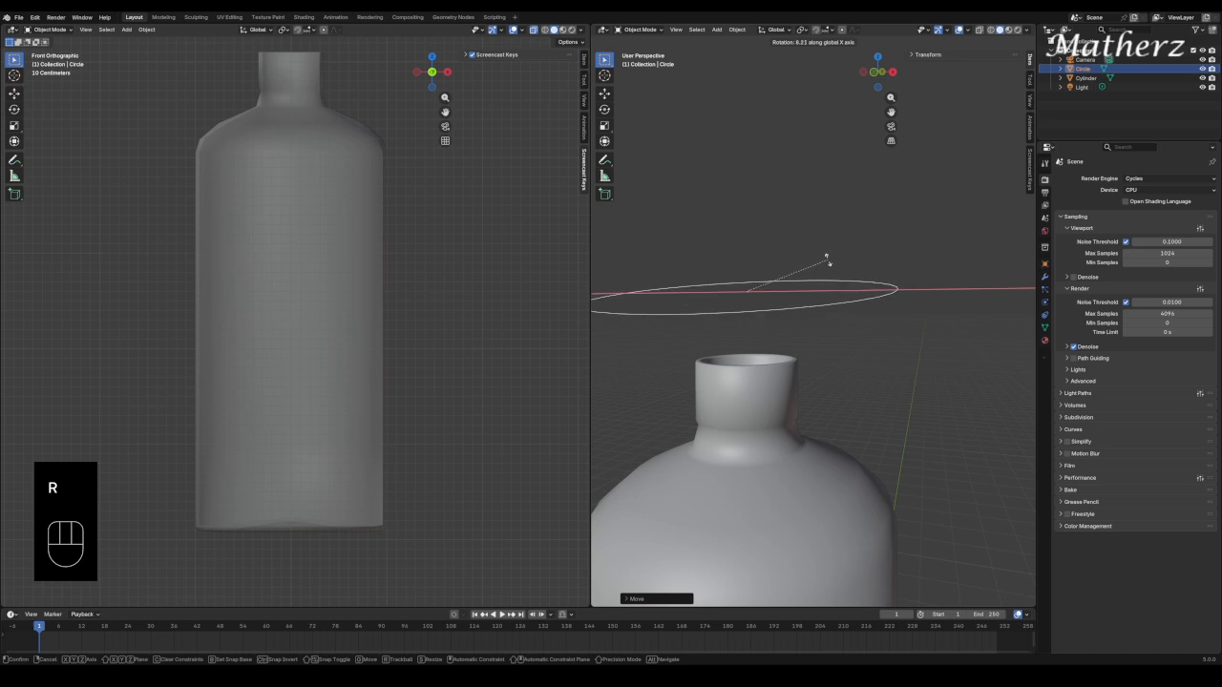
key("y")
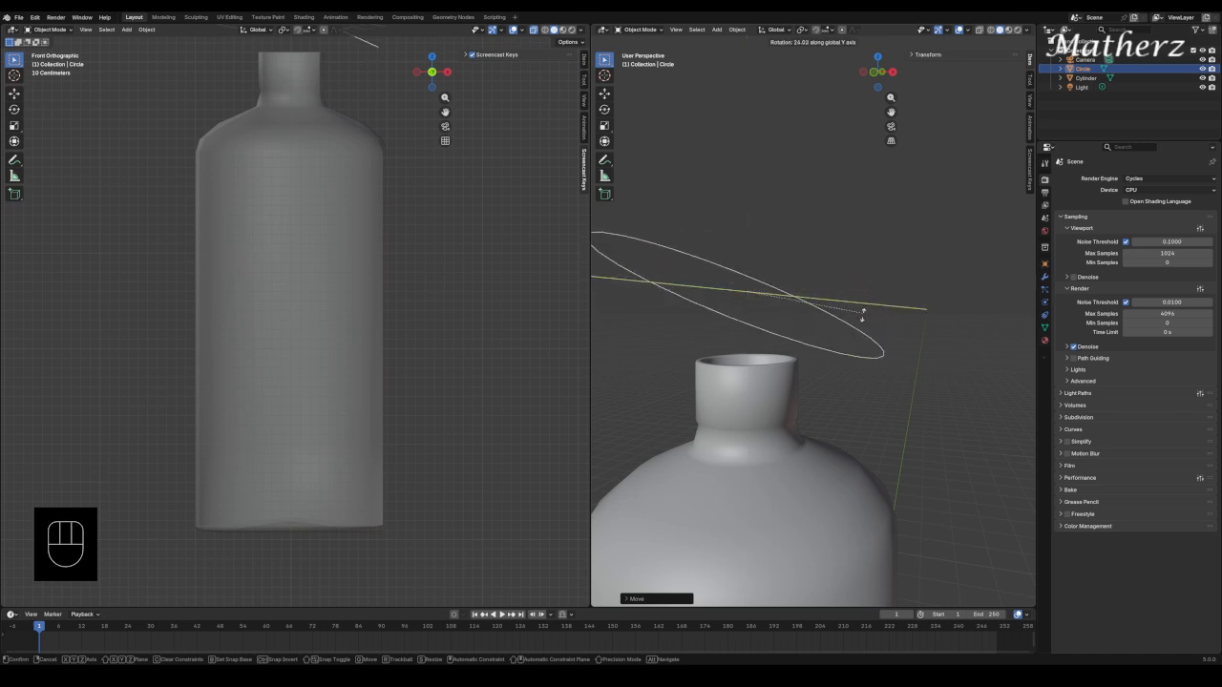
key("KP_9")
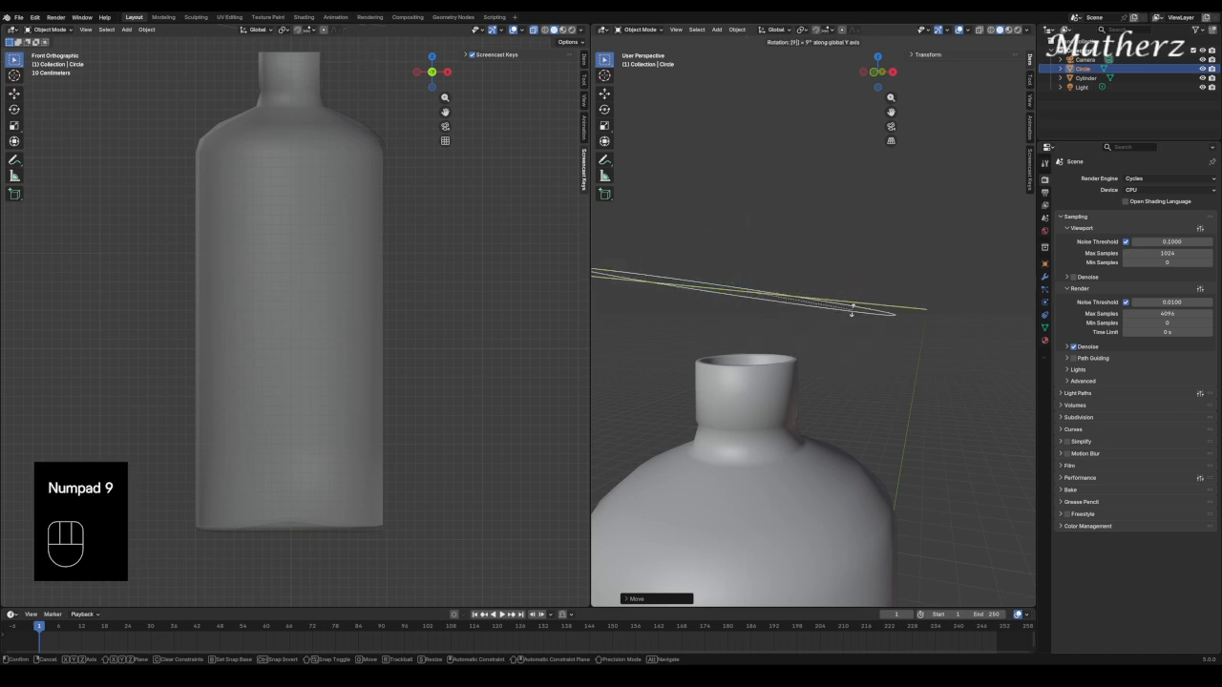
key("KP_0")
left_click(801, 321)
key("s")
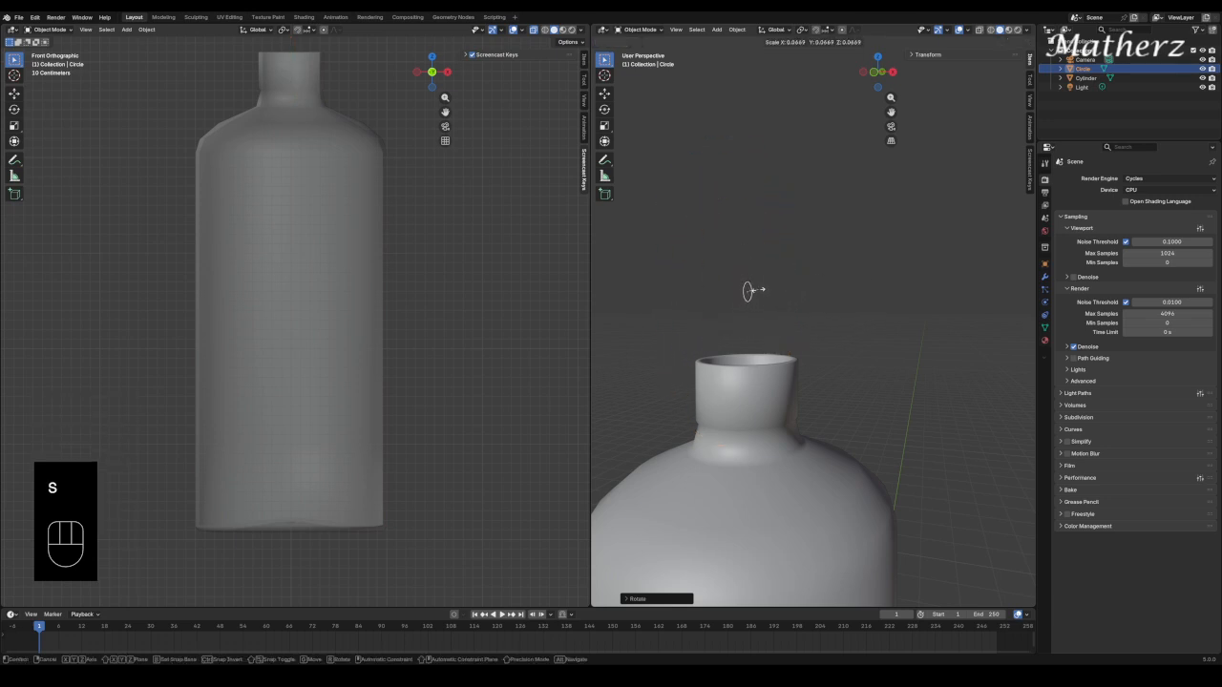
left_click(759, 290)
Move the small circle sideways along Y and down along Z so it sits beside the bottle's neck.
middle_click_drag(794, 333, 765, 387)
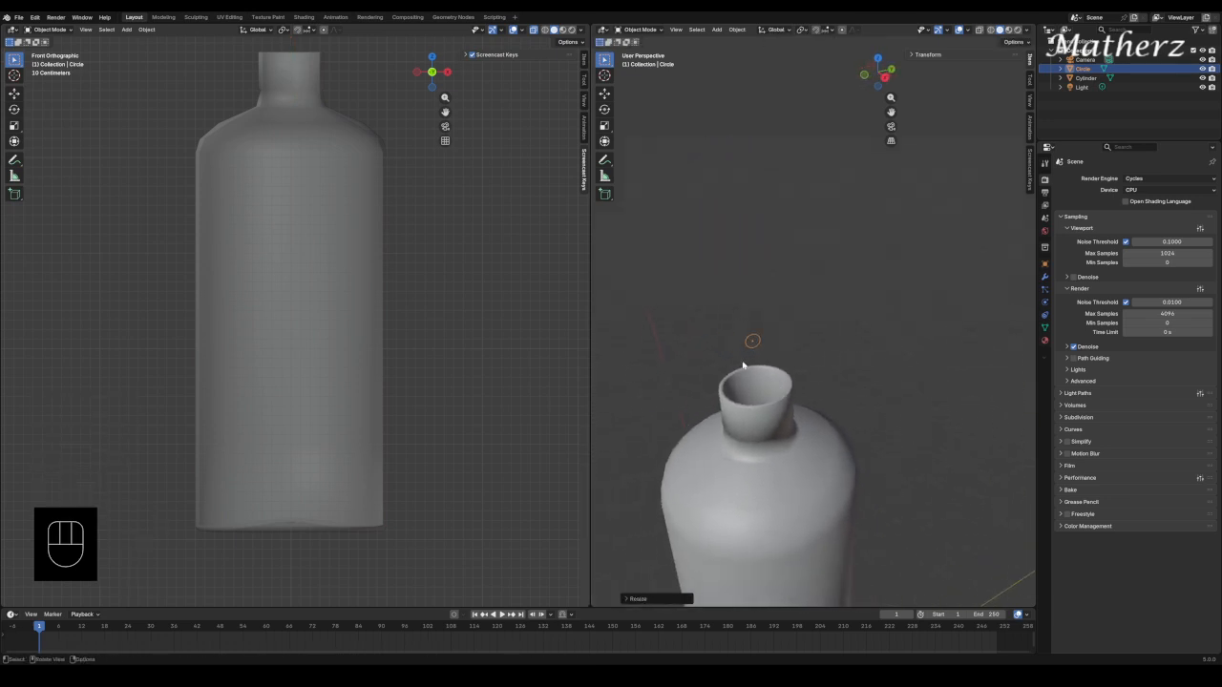
key("g")
middle_click_drag(772, 343, 741, 350)
left_click(731, 353)
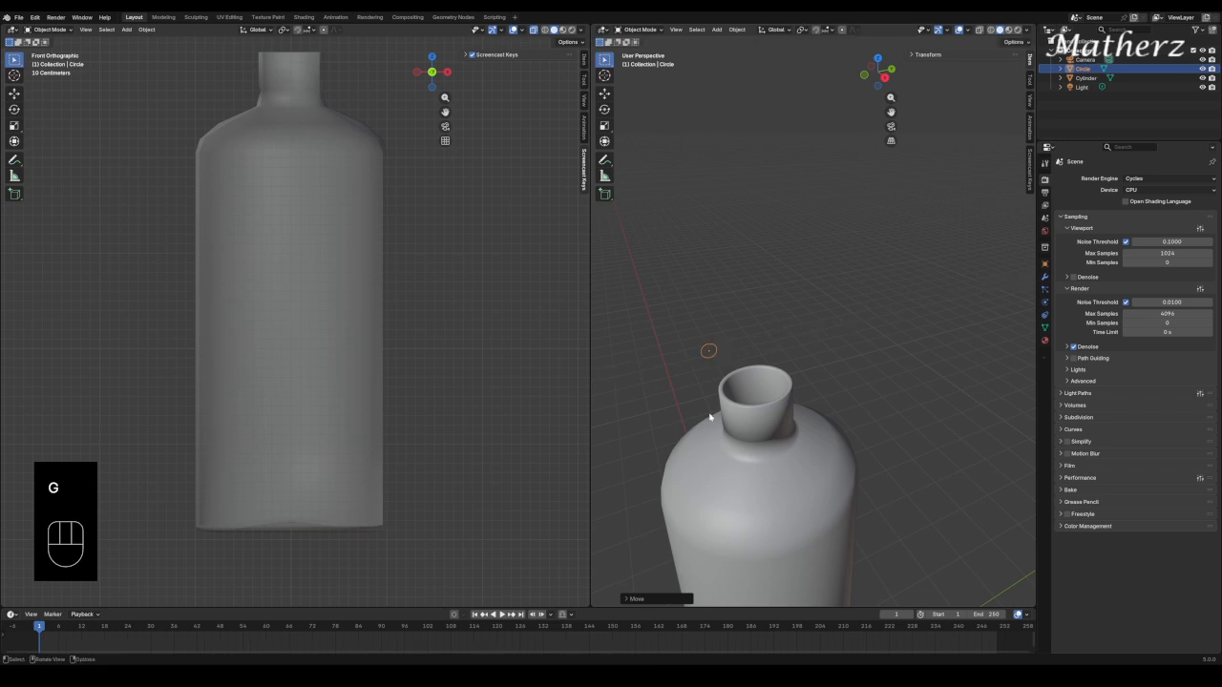
key("g")
middle_click_drag(710, 434, 708, 456)
left_click(719, 468)
Lower the circle about 0.1 m along Z beside the neck and shift it about 0.02 m outward along Y.
scroll(733, 426, "up", 4)
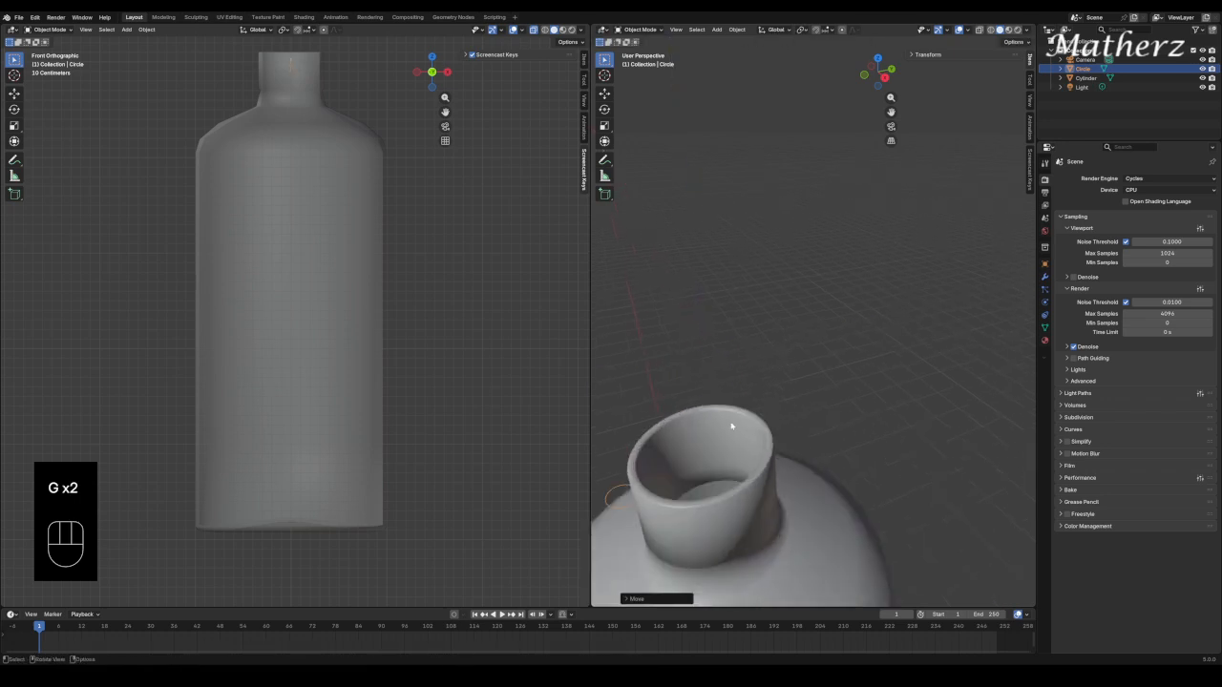
middle_click_drag(636, 540, 807, 342, "shift")
scroll(811, 223, "up", 3)
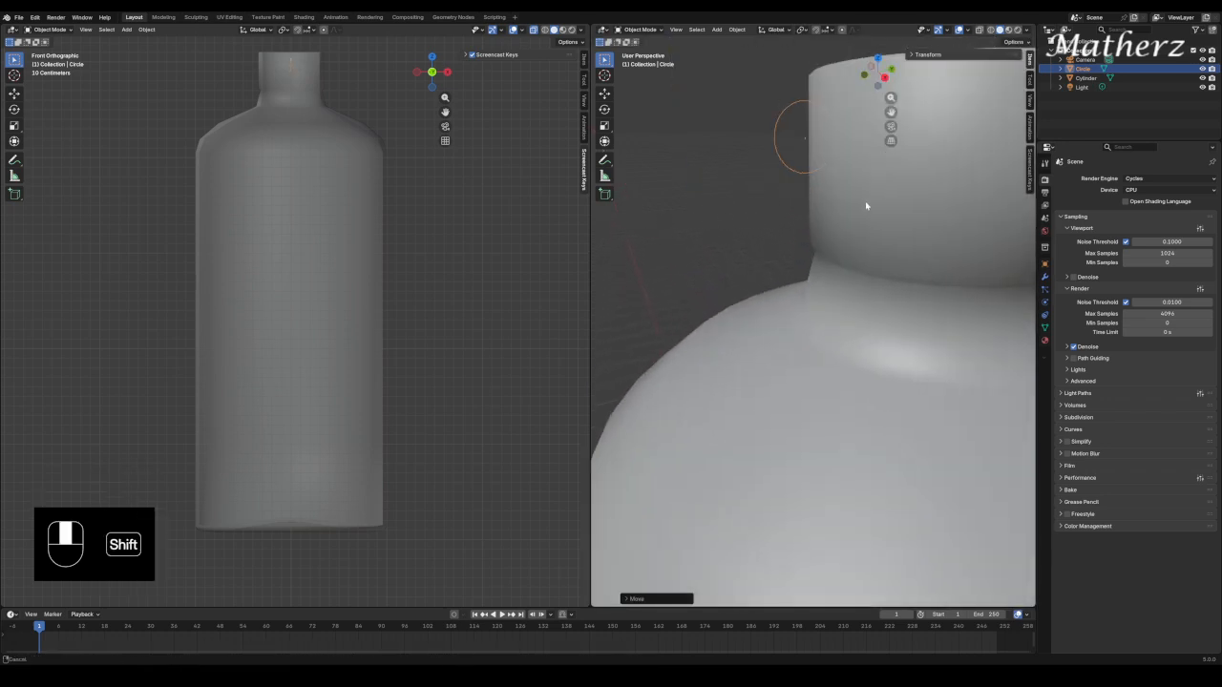
middle_click_drag(867, 202, 781, 256, "shift")
key("g")
middle_click_drag(744, 322, 747, 377)
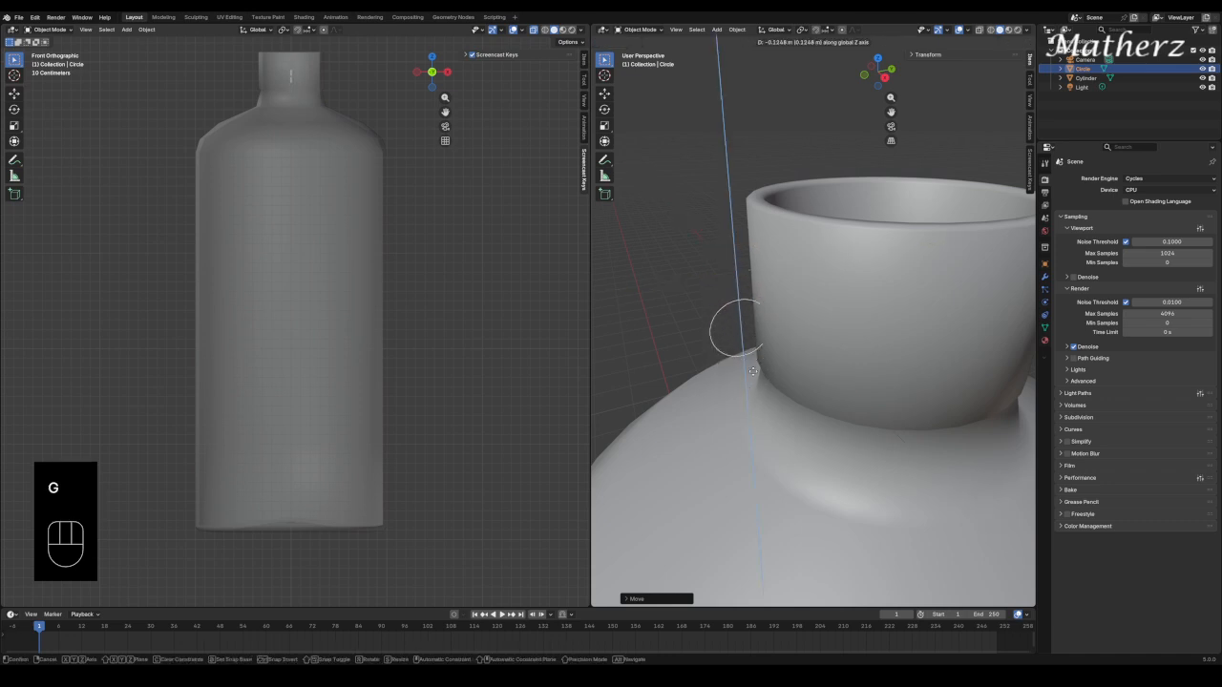
left_click(745, 368)
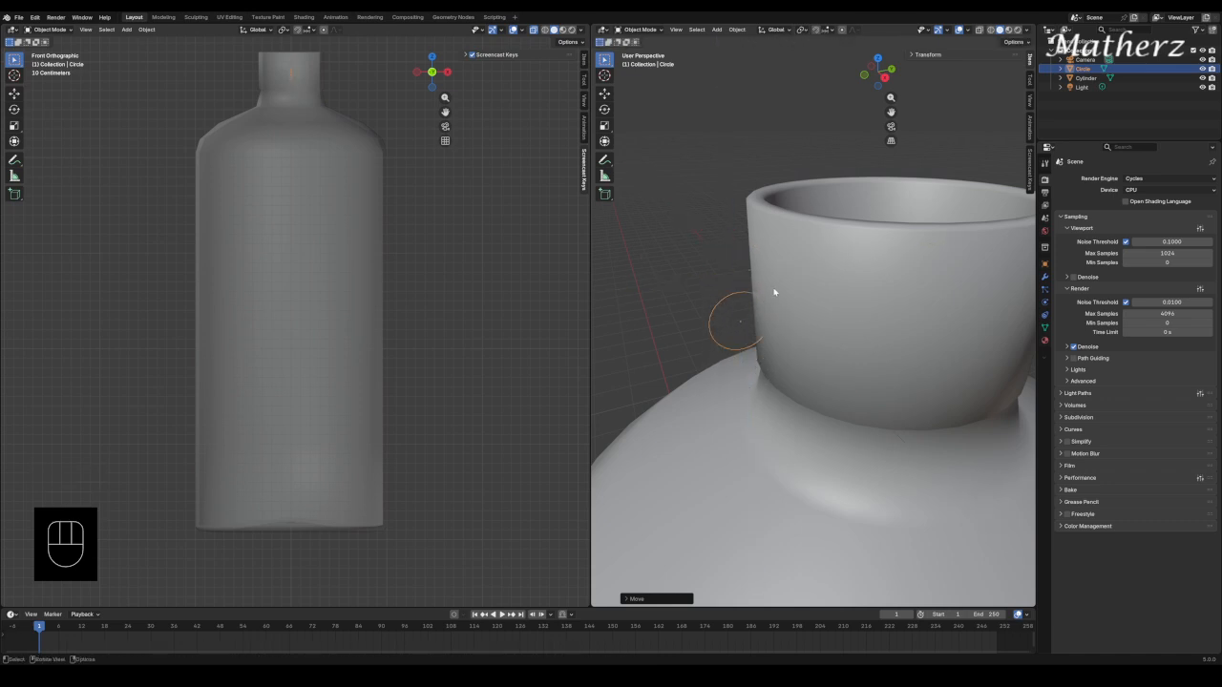
key("g")
middle_click_drag(771, 394, 761, 404)
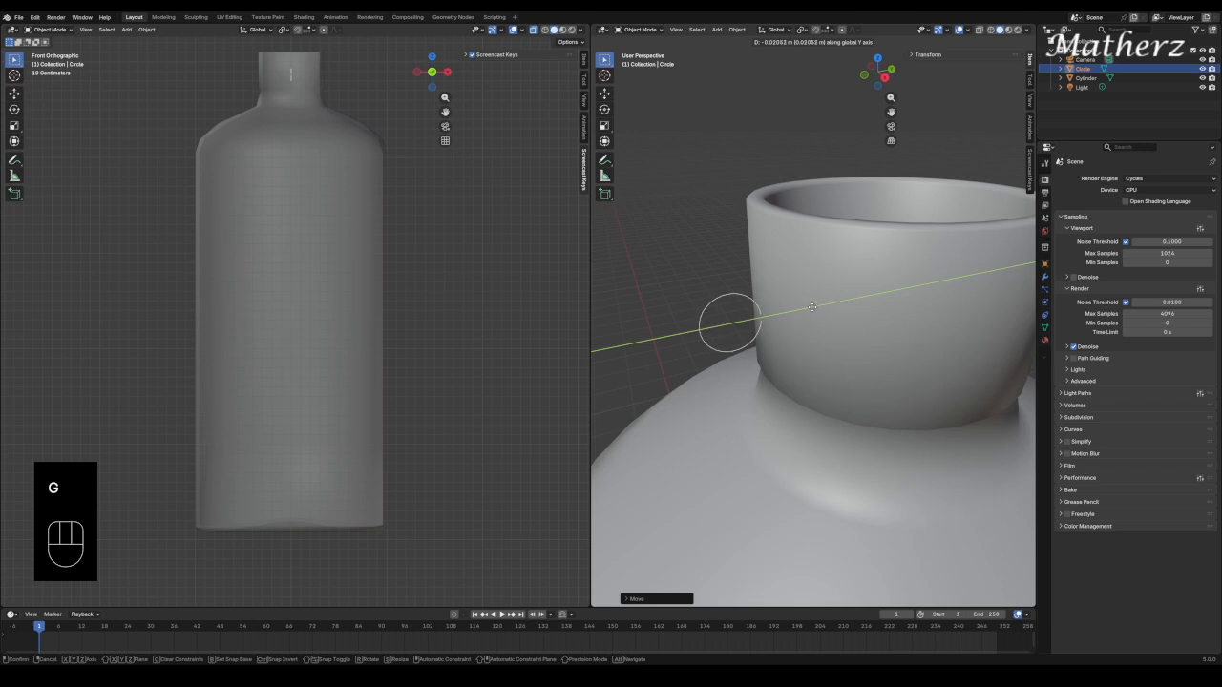
left_click(760, 404)
Scale the circle down to about half size and move it down and inward against the base of the neck.
key("s")
left_click(760, 357)
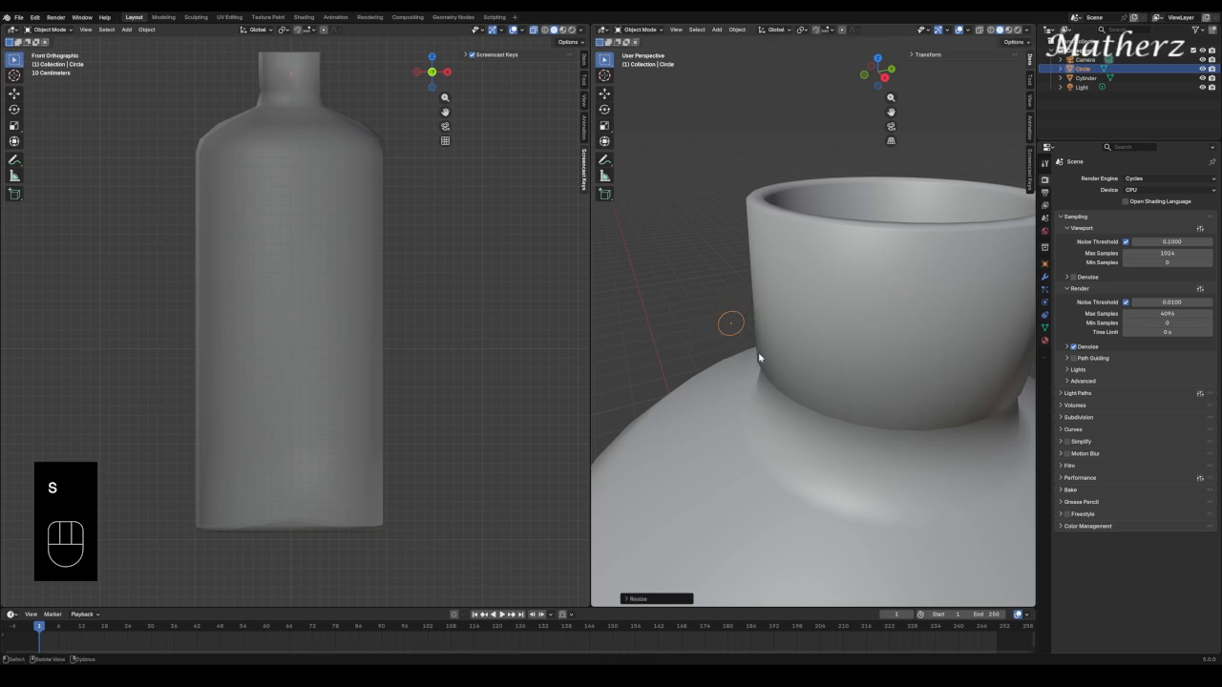
key("g")
middle_click_drag(754, 340, 792, 376)
left_click(769, 377)
key("g")
left_click(791, 375)
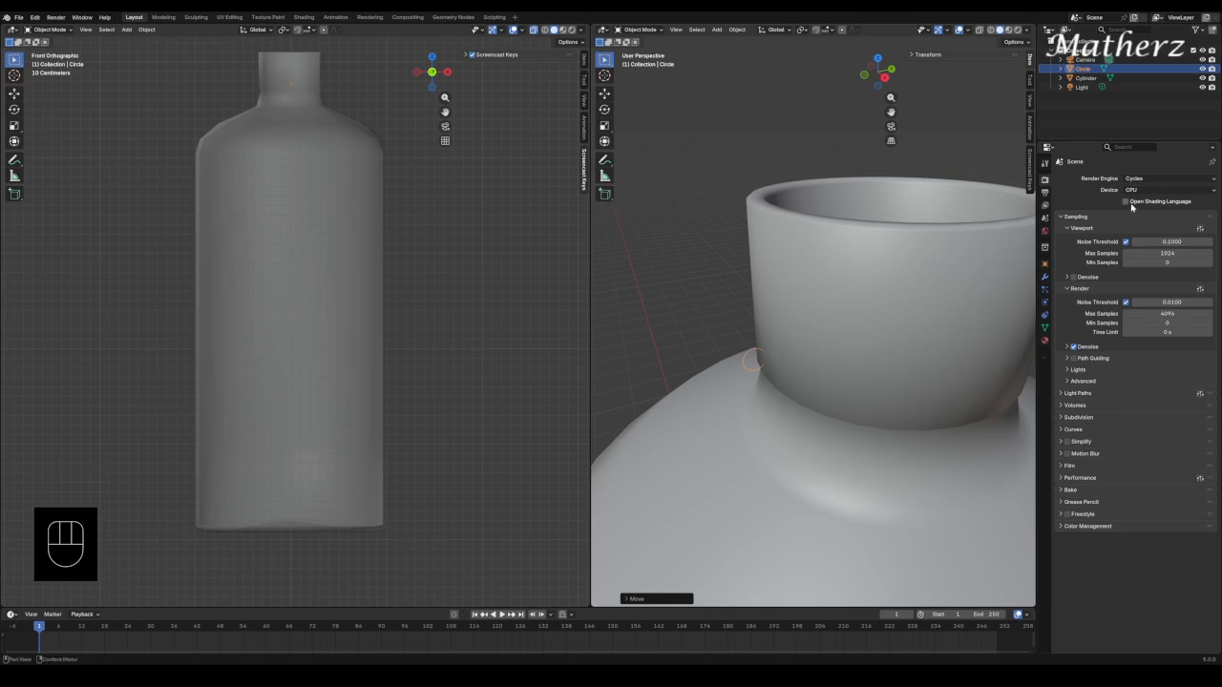
Add a Curve modifier to the circle.
left_click(1045, 277)
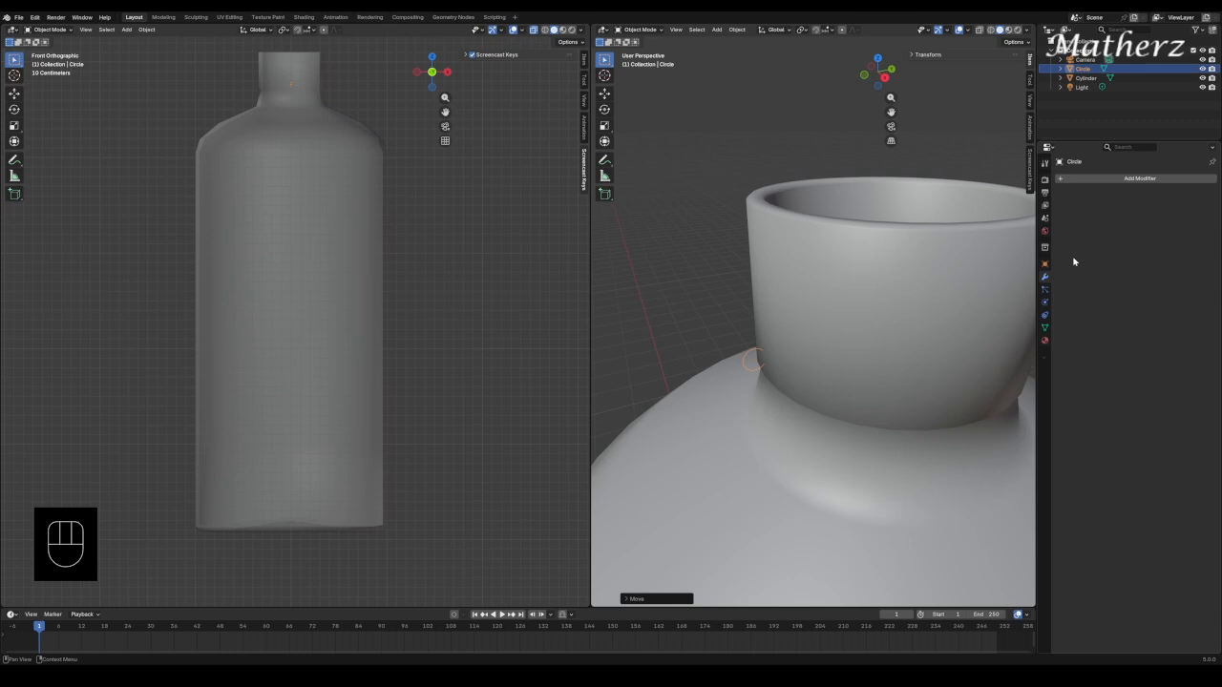
left_click(1142, 181)
left_click(1140, 180)
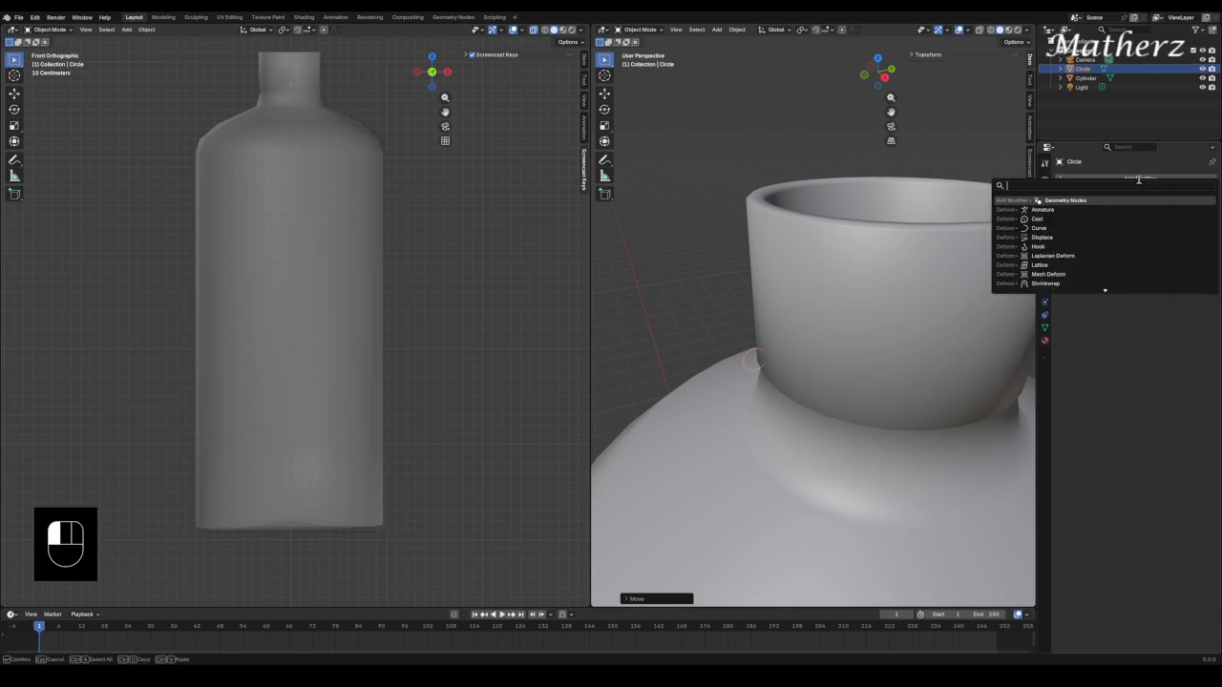
left_click(1108, 228)
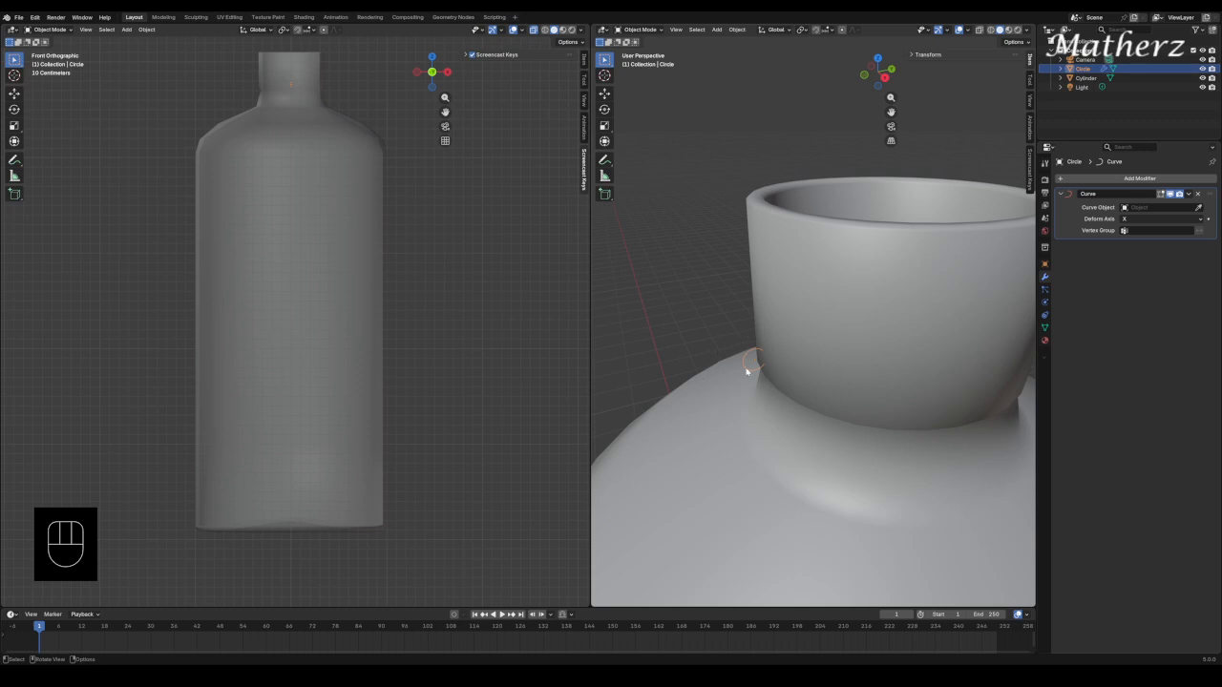
Add a Screw modifier to the circle, with Y as its axis and a screw offset of 2.3 m.
left_click(1134, 180)
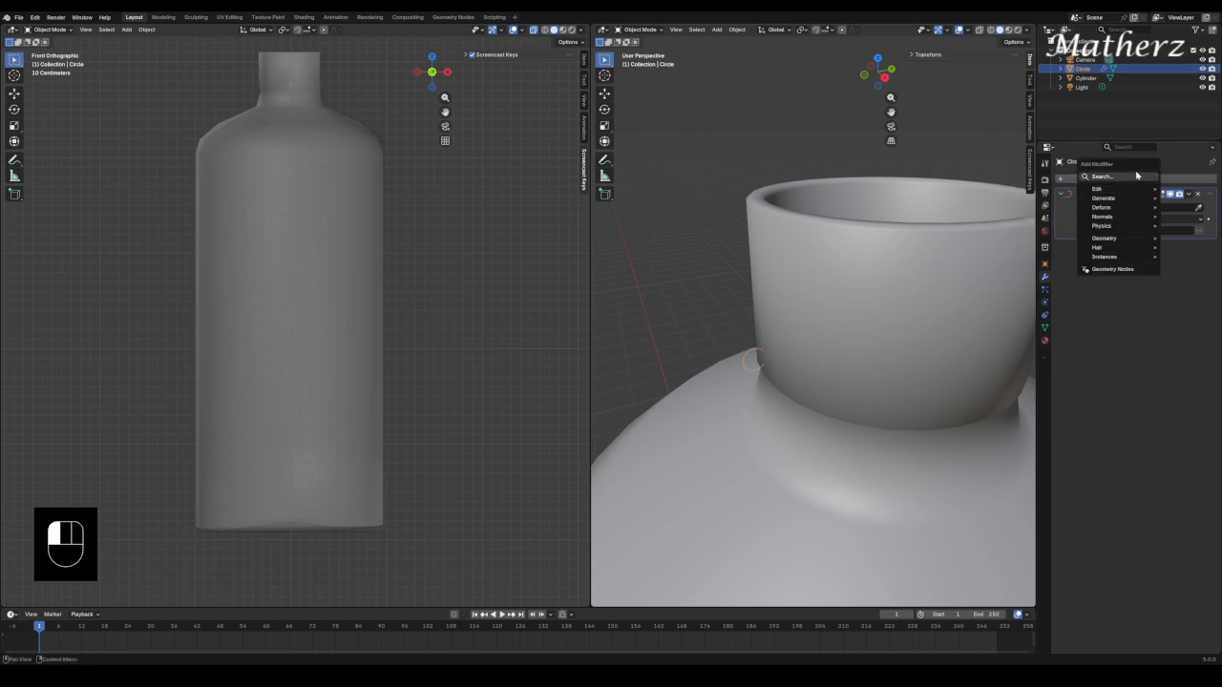
left_click(1136, 176)
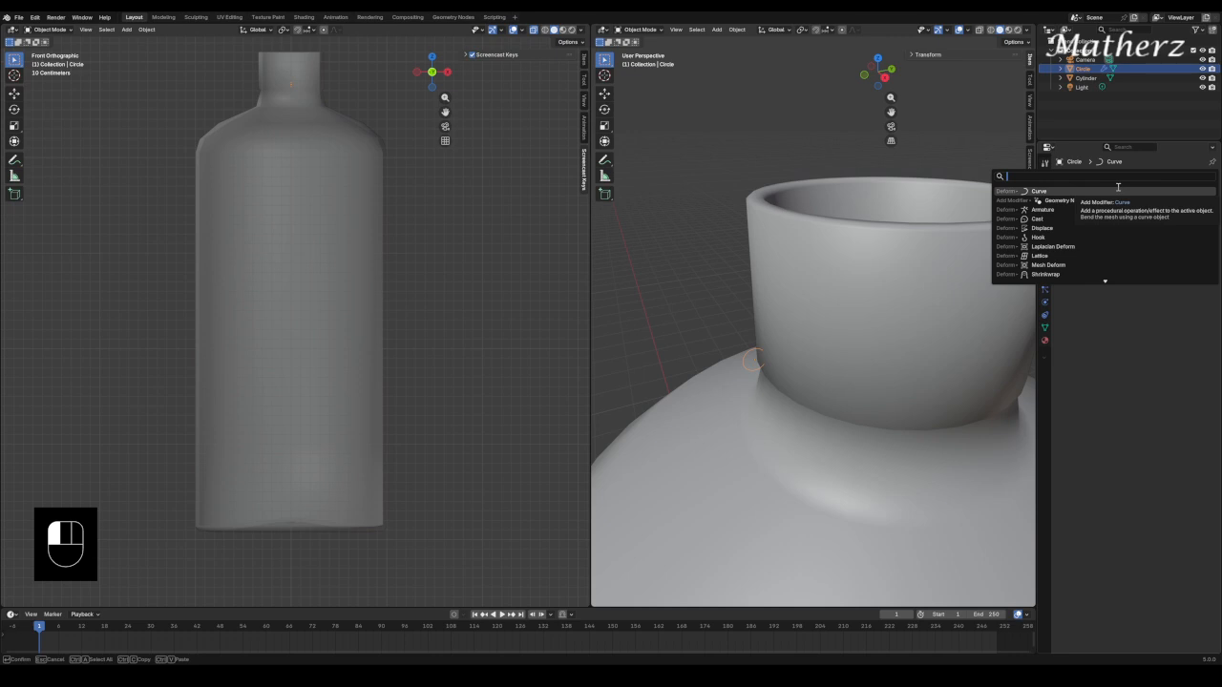
left_click(1118, 189)
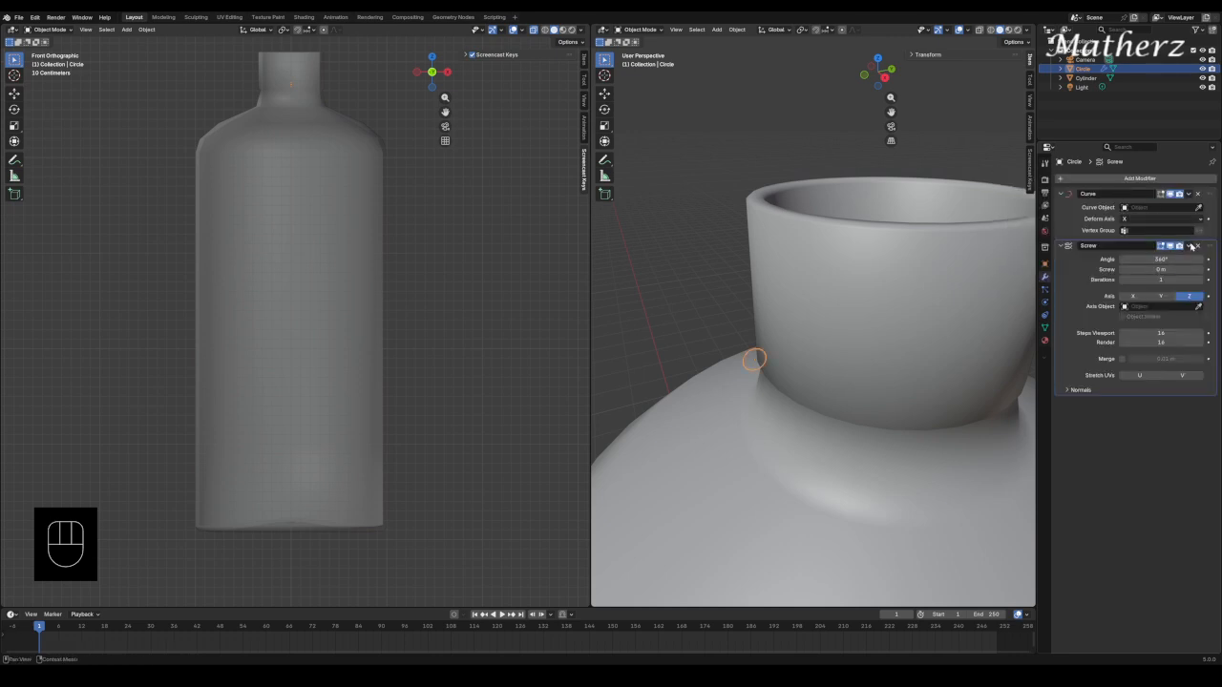
left_click(1161, 296)
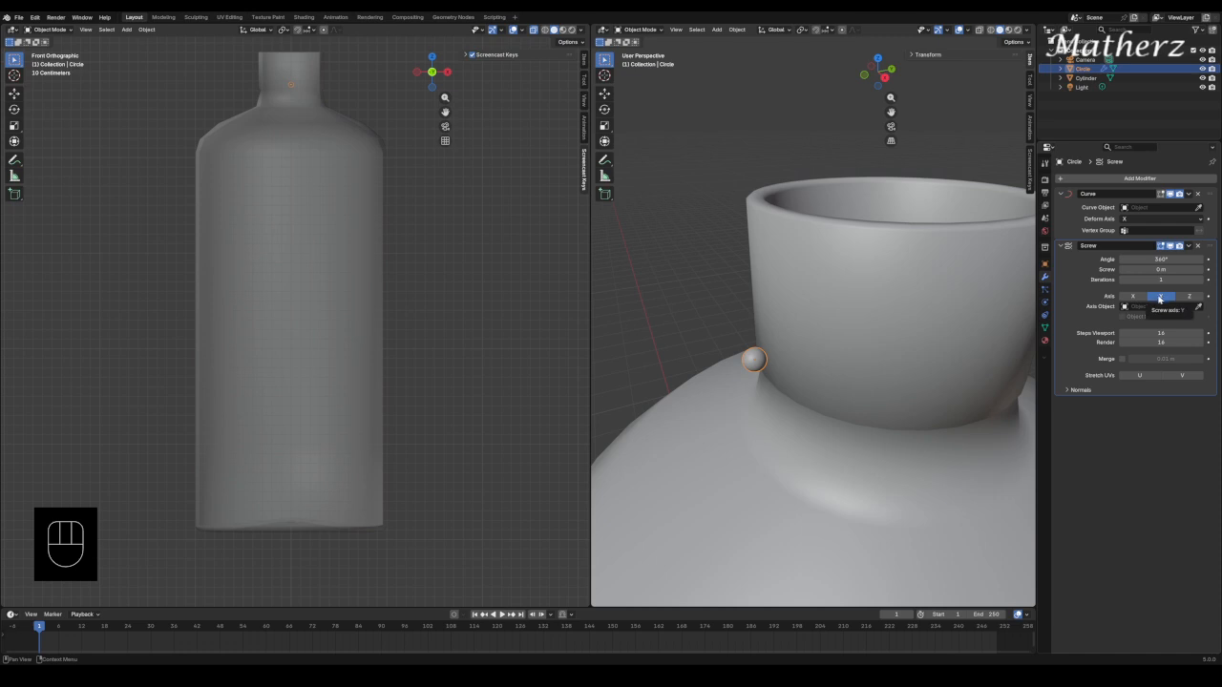
mouse_move(1169, 278)
left_mouse_down()
mouse_move(1184, 278)
mouse_move(1171, 269)
left_mouse_up()
Move the screw shape outward along Y, clear of the neck, and set the Screw modifier's angle to 705°.
key("g")
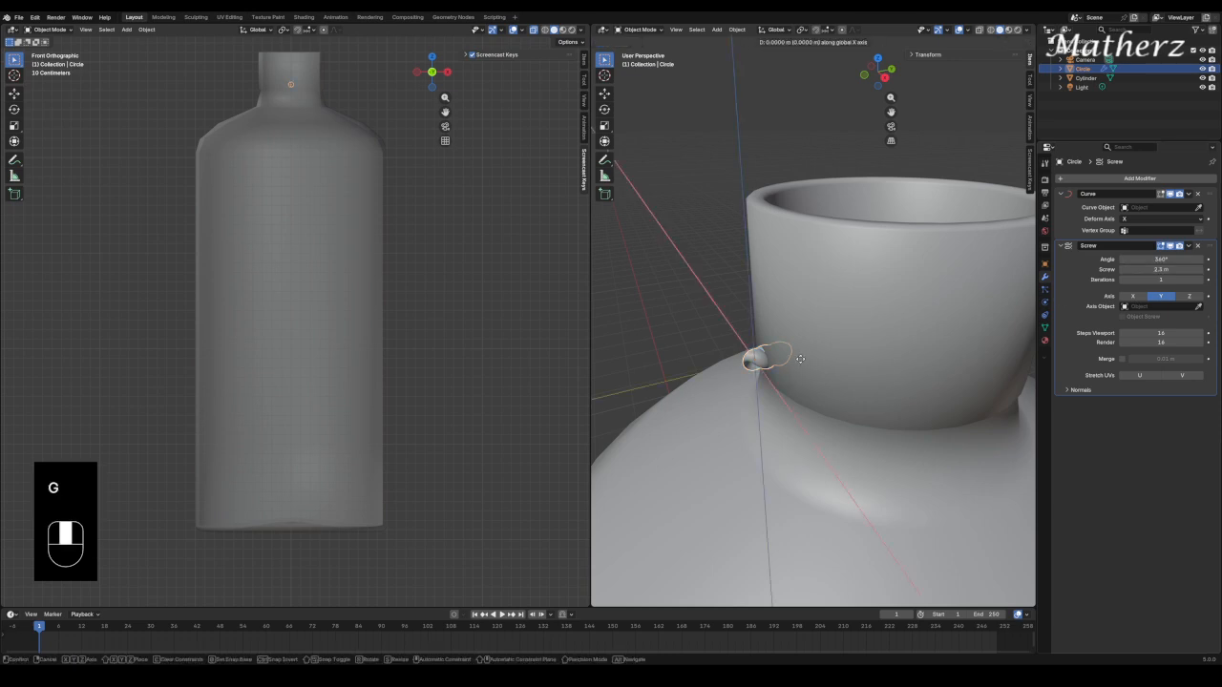
left_click(736, 378)
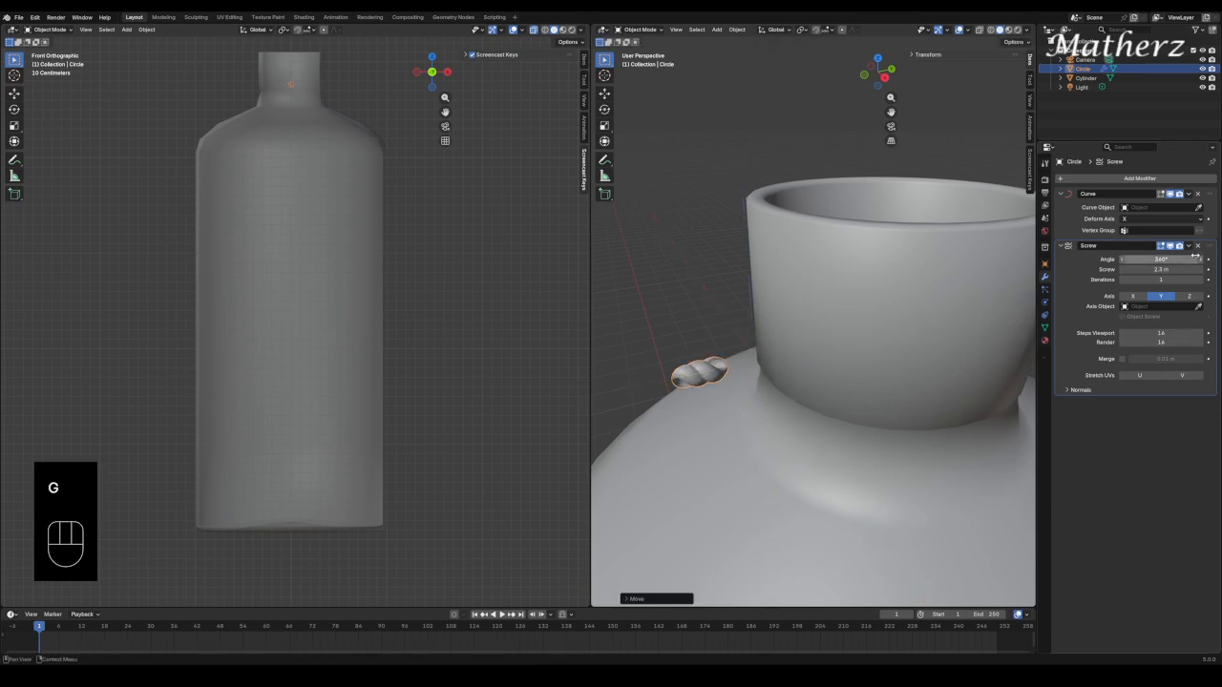
left_click_drag(1161, 258, 1131, 275)
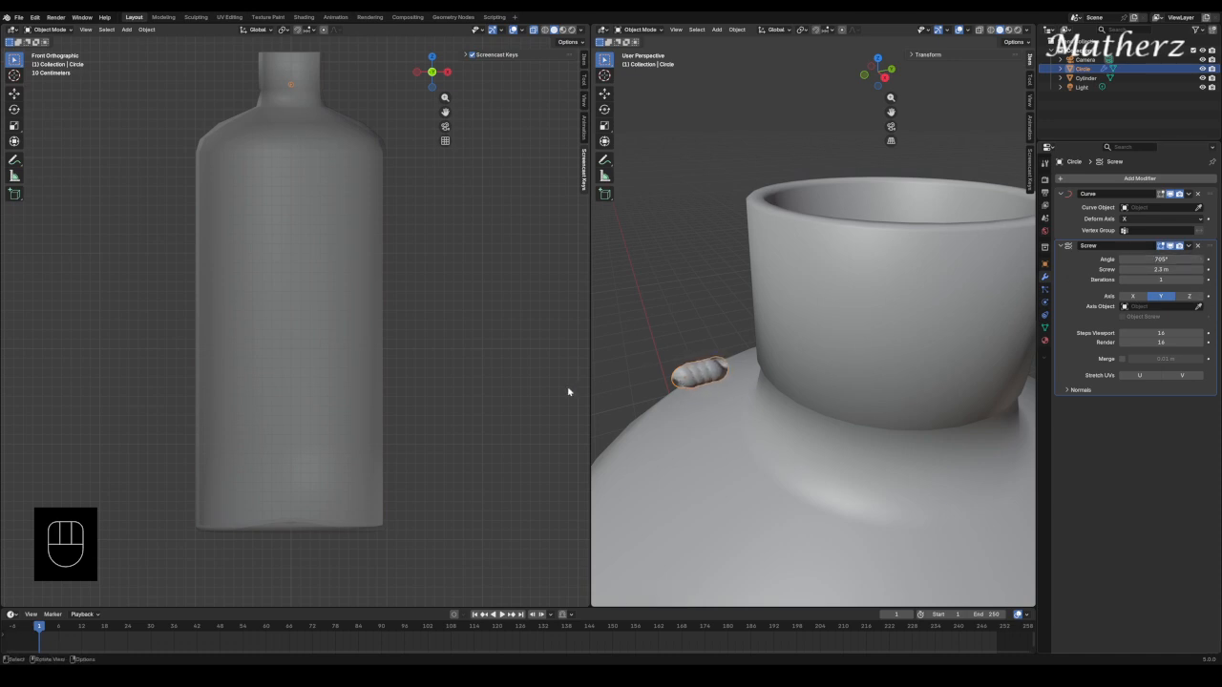
Rotate the screw shape 90° about the X axis to stand upright and scale it down along its height.
type("rx")
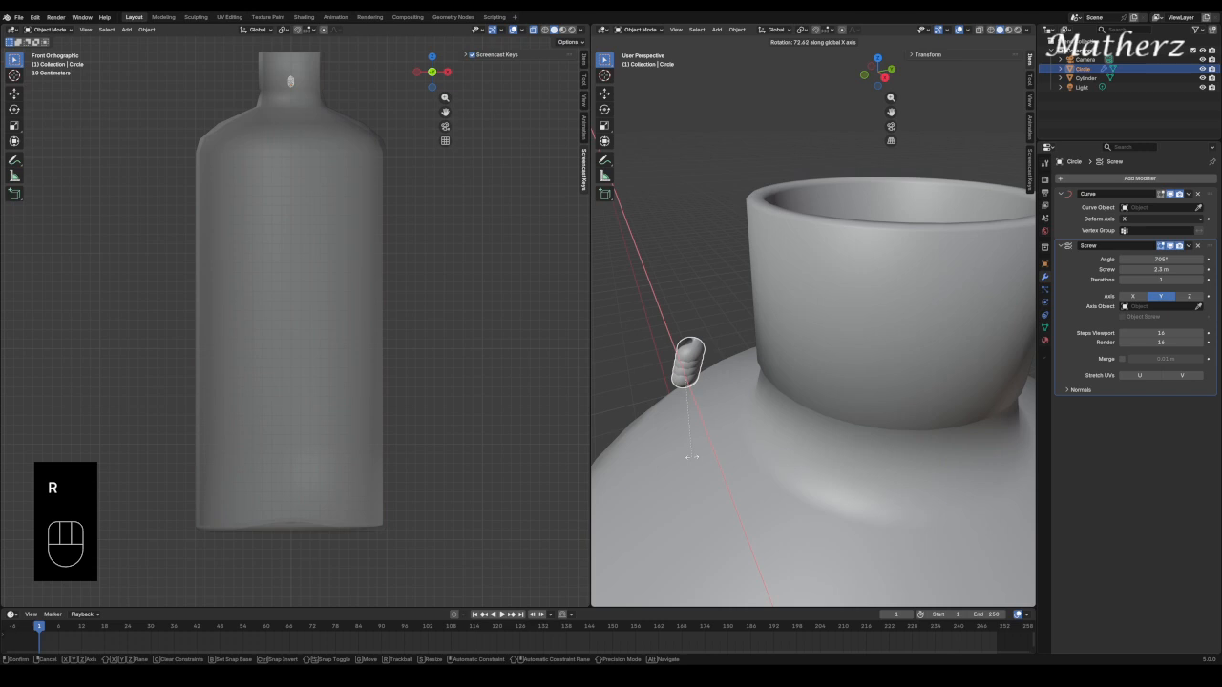
type("90")
left_click(691, 457)
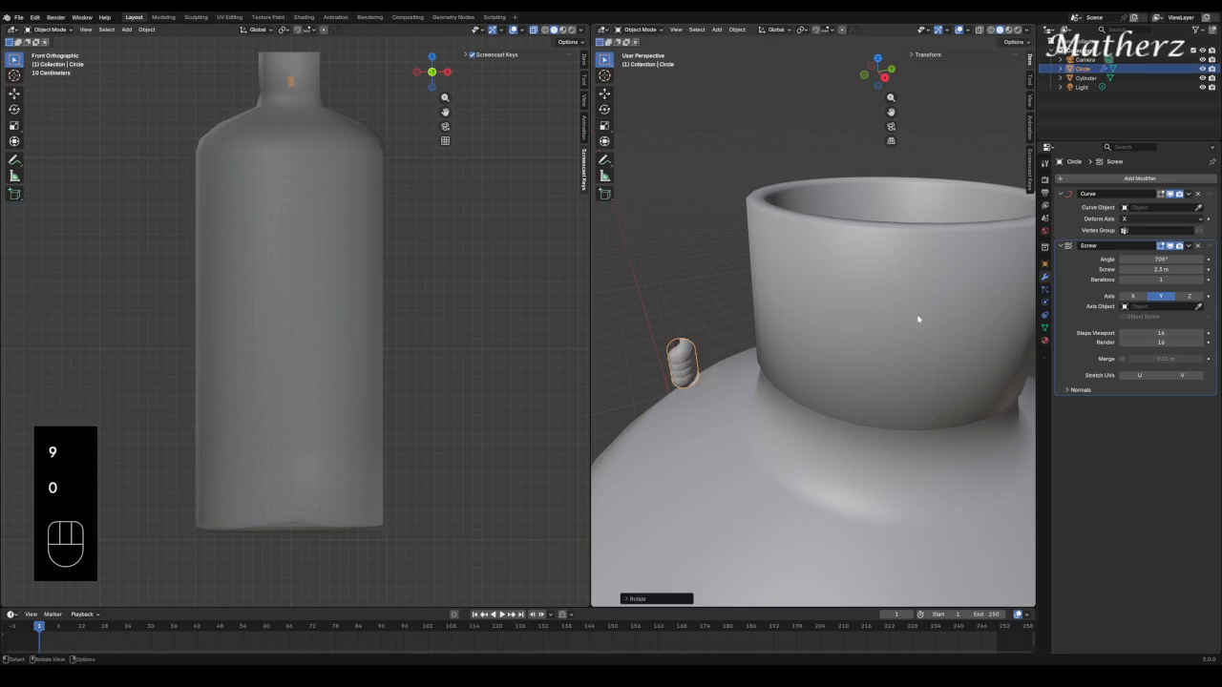
key("s")
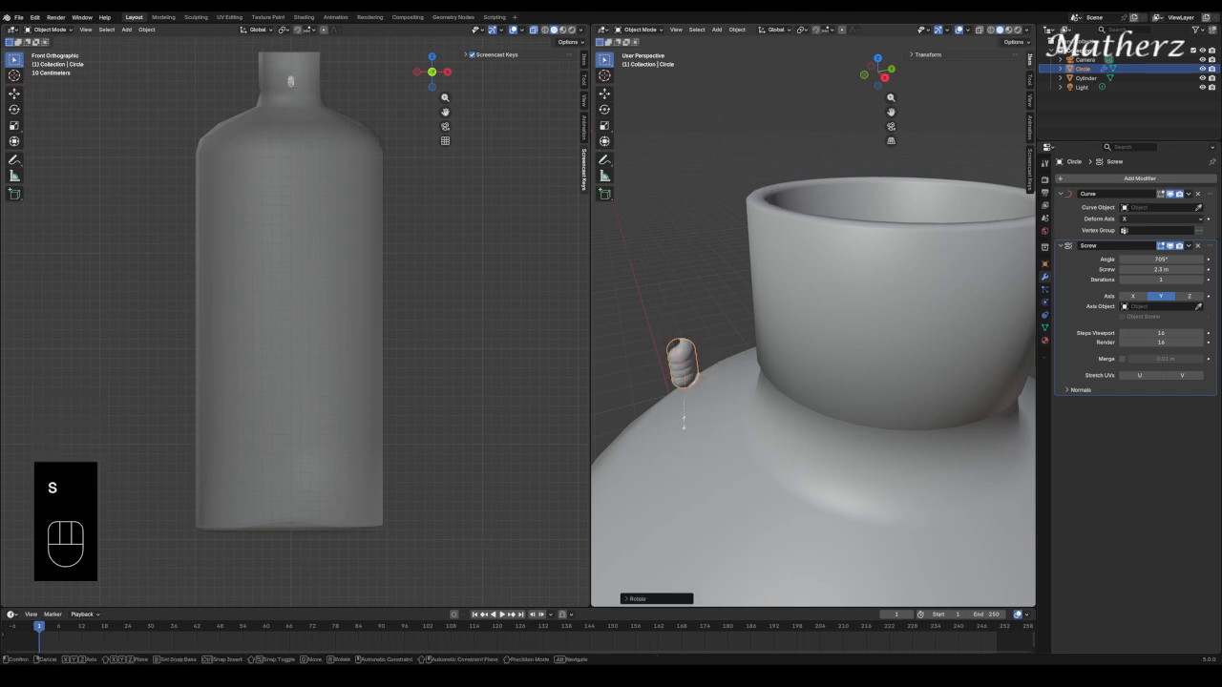
left_click(686, 405)
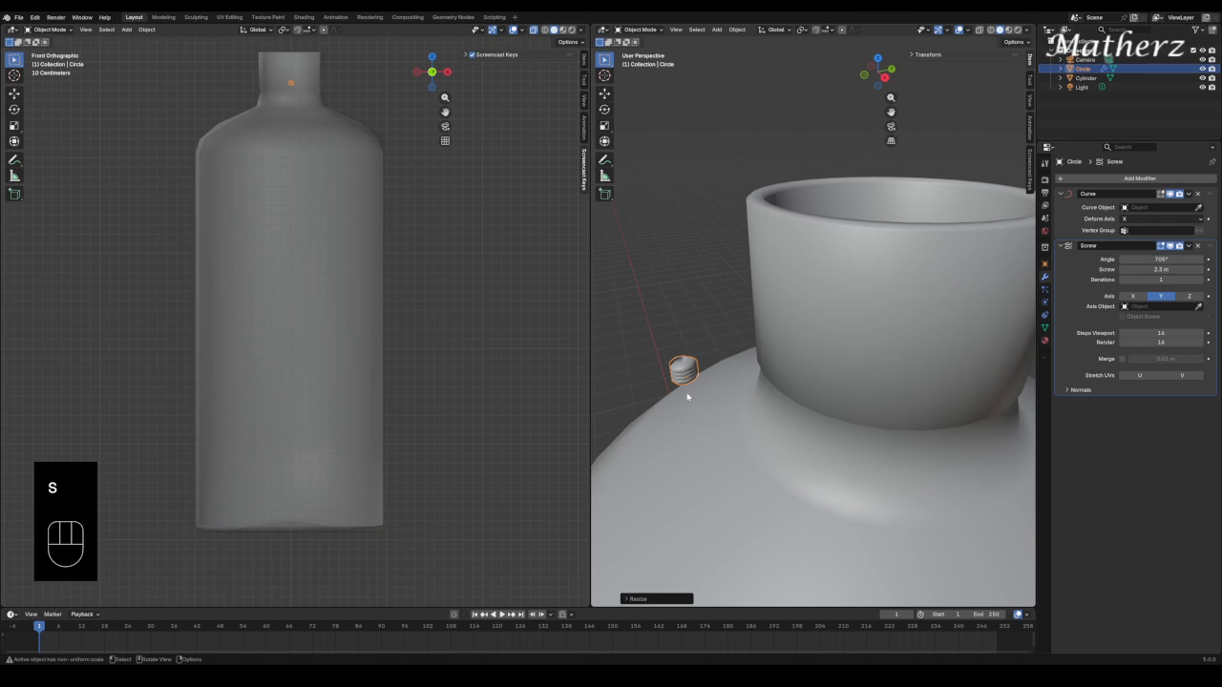
Move the screw shape along Y into the bottle's neck.
key("g")
middle_click_drag(705, 379, 802, 384)
left_click(917, 380)
scroll(916, 347, "down", 5)
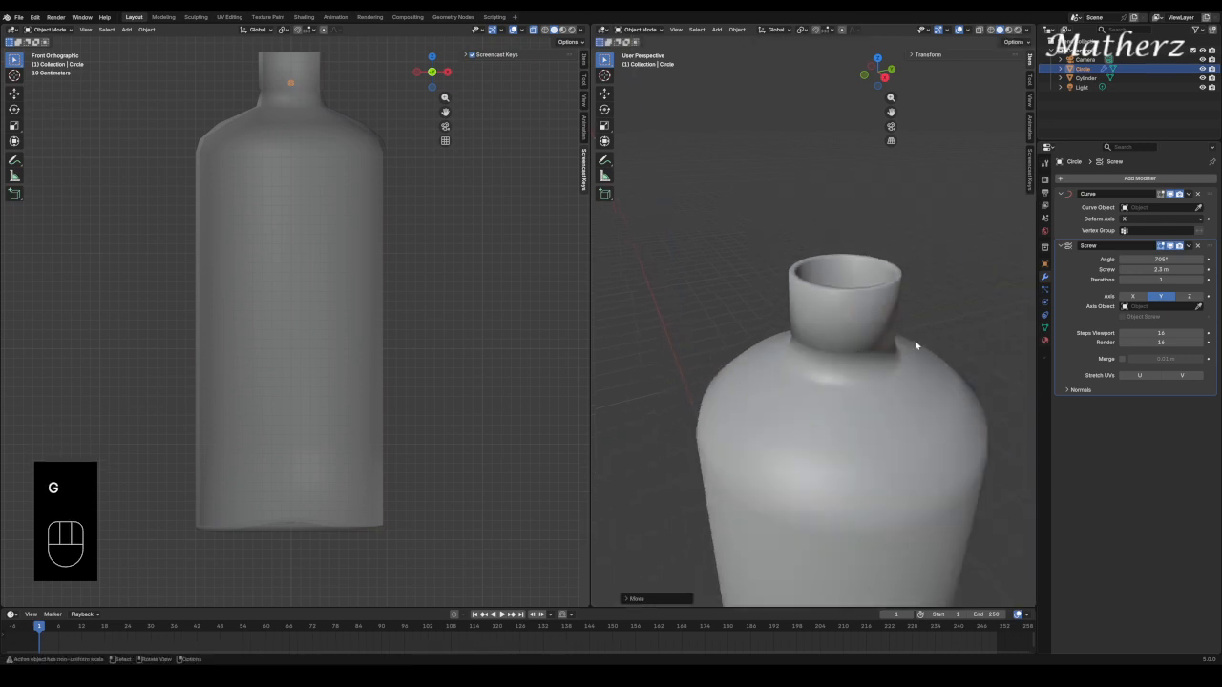
middle_click_drag(898, 293, 826, 369)
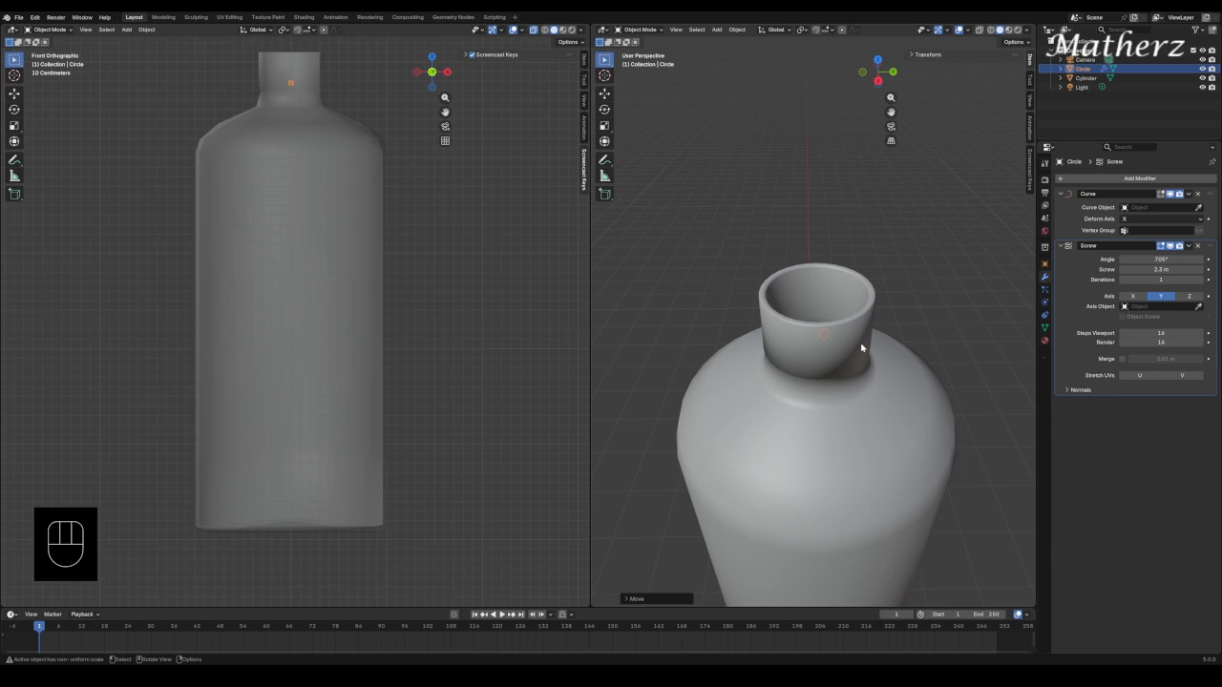
Move the screw shape along the Y axis to centre it on the bottle's neck in top view.
key("KP_7")
scroll(897, 327, "up", 4)
middle_click_drag(891, 270, 704, 187, "shift")
left_click(979, 31)
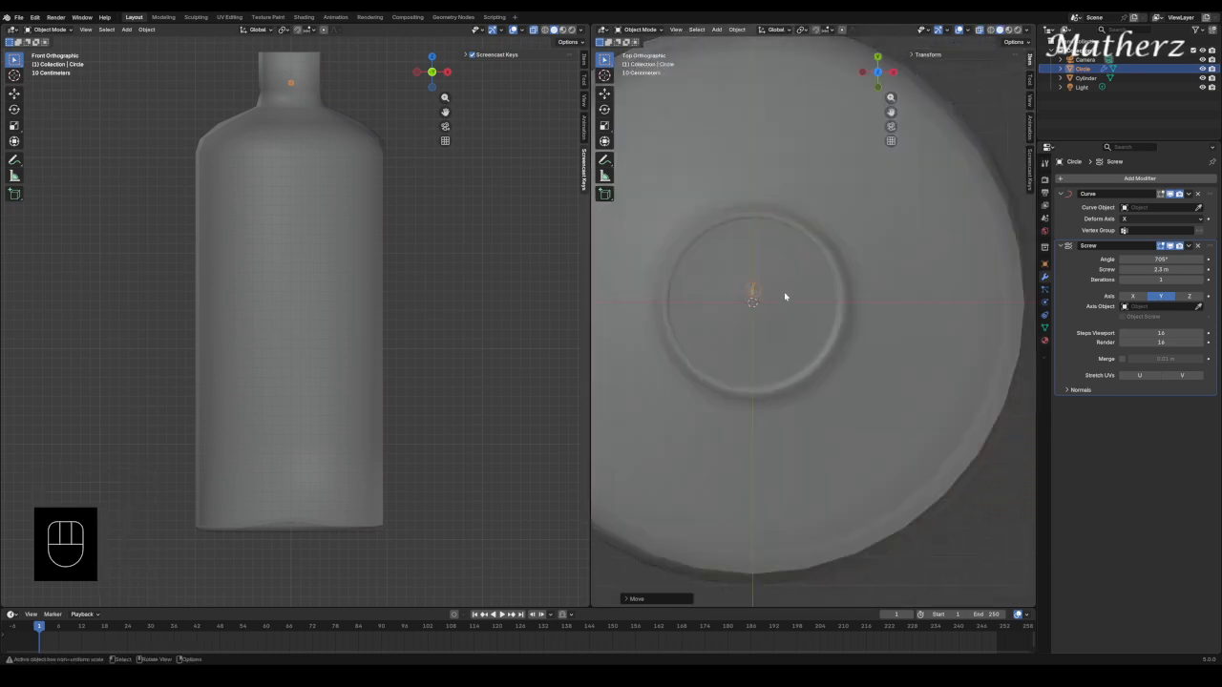
key("g")
middle_click(754, 305)
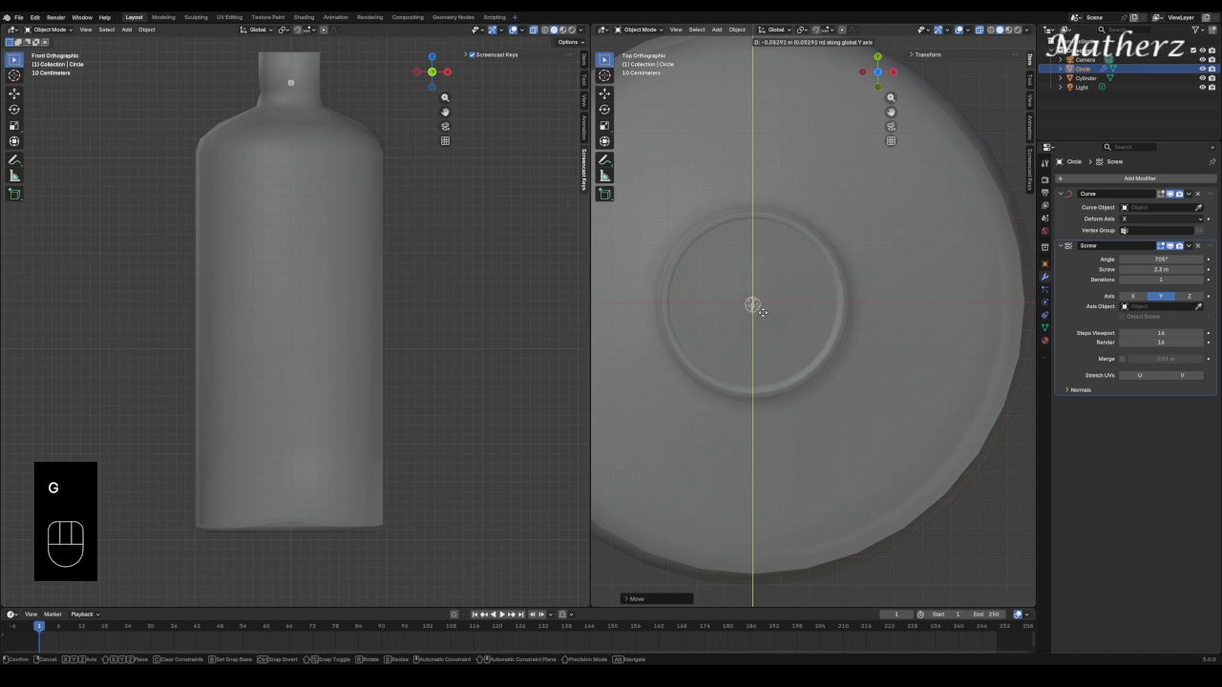
Scale the screw shape up uniformly until its coils wrap around the outside of the bottle's neck.
key("s")
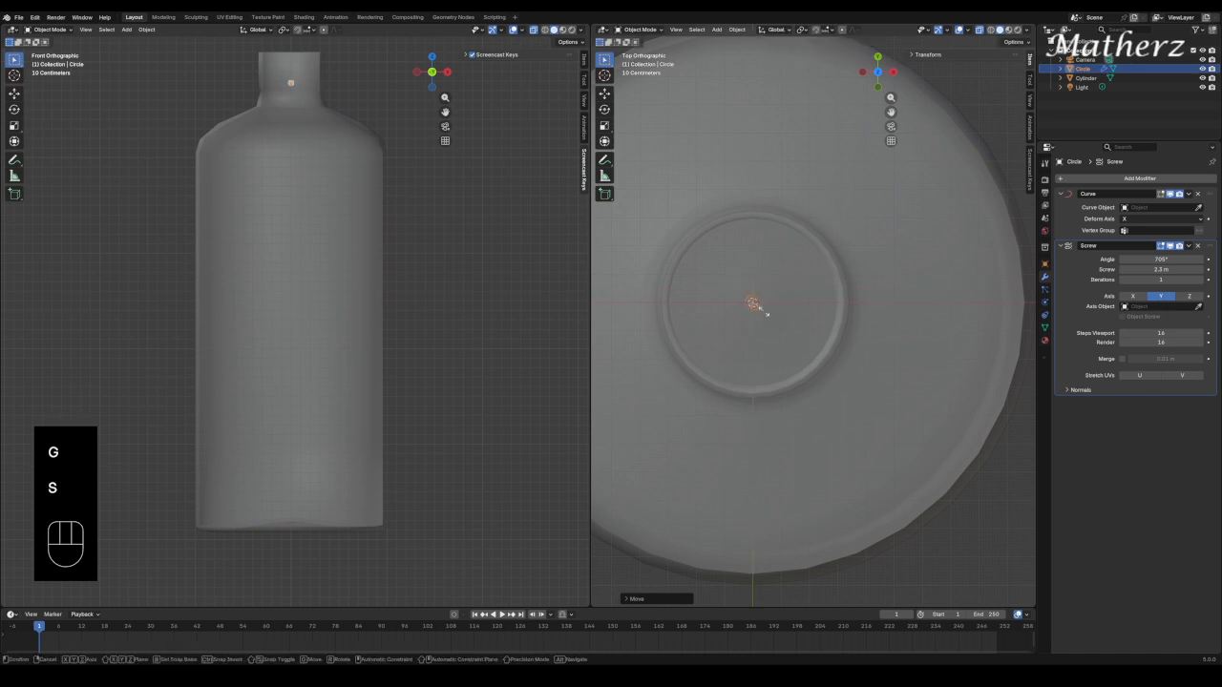
left_click(917, 418)
middle_click_drag(879, 373, 906, 251)
left_click(978, 30)
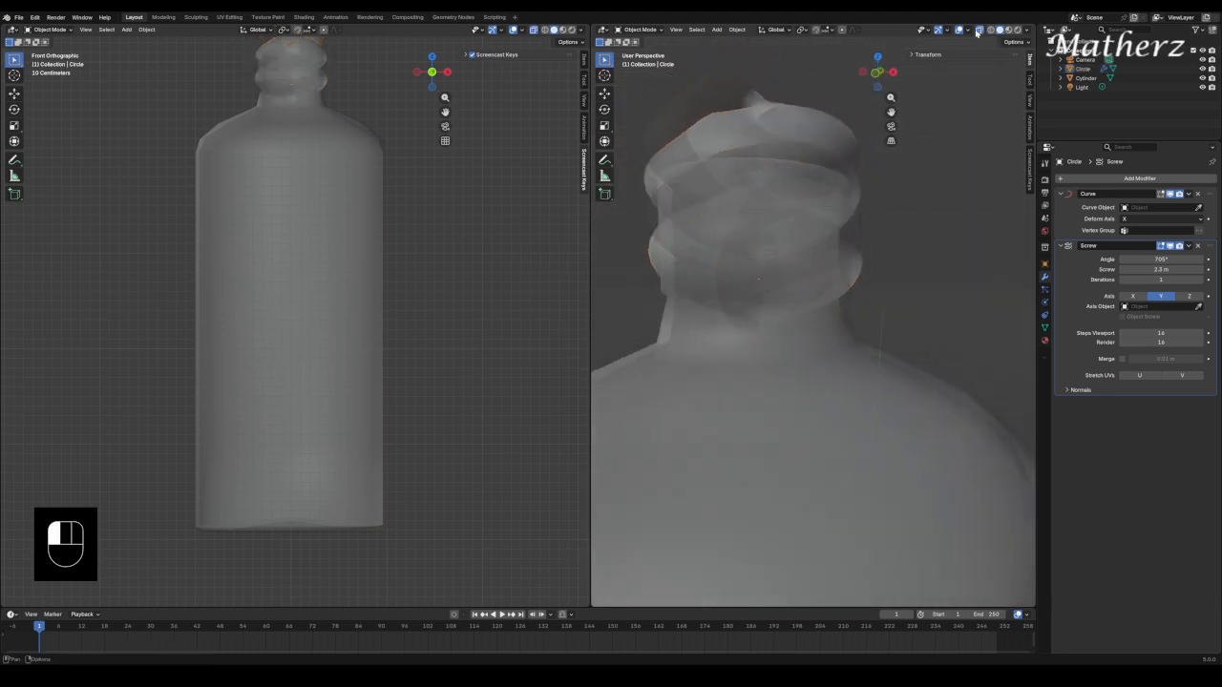
middle_click_drag(955, 210, 712, 222)
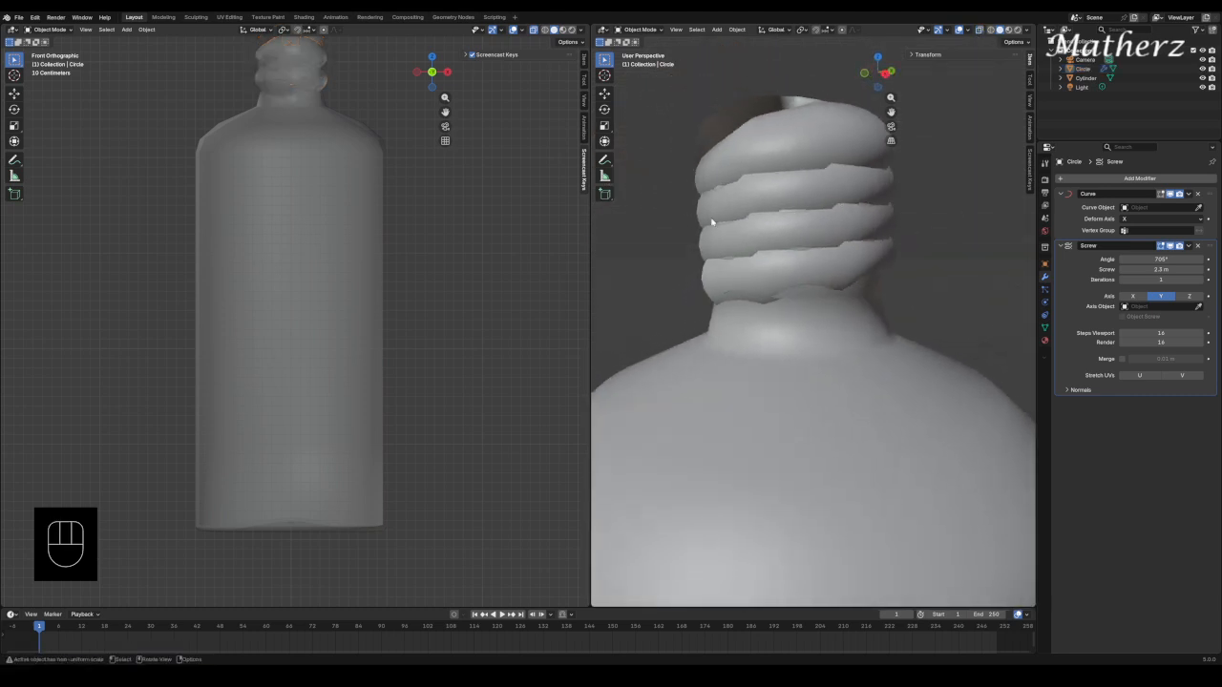
Flatten the screw shape along Z and raise it so its coils fit the height of the neck.
left_click(826, 202)
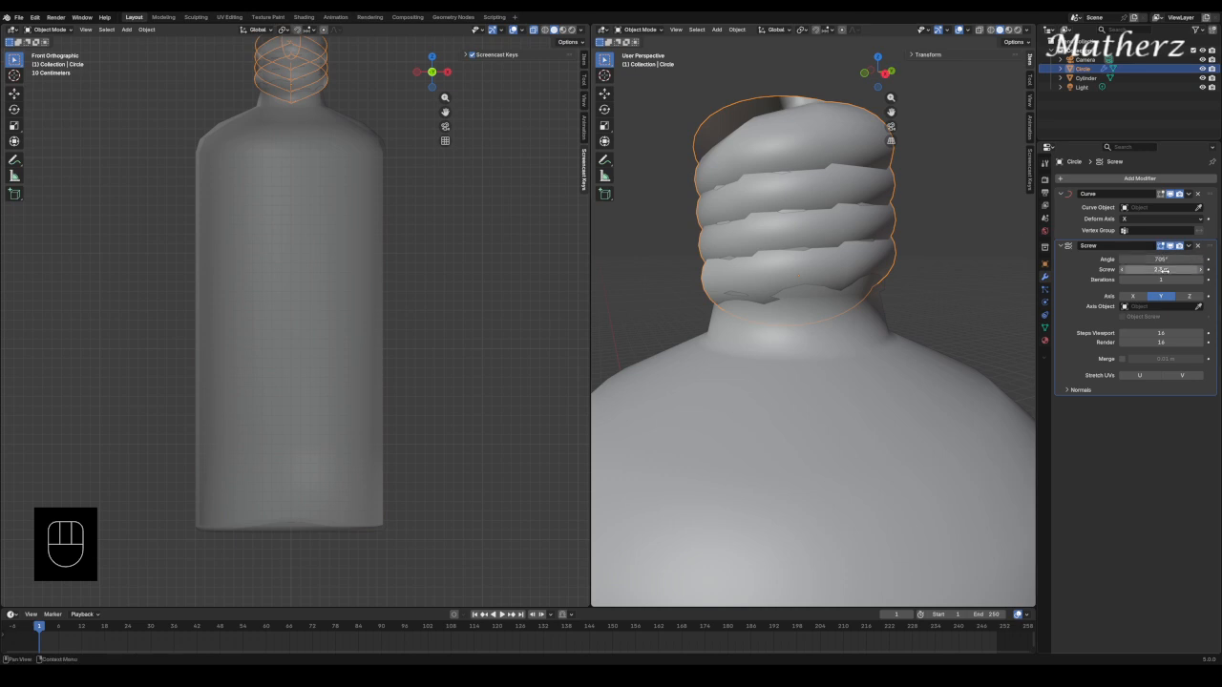
key("s")
key("z")
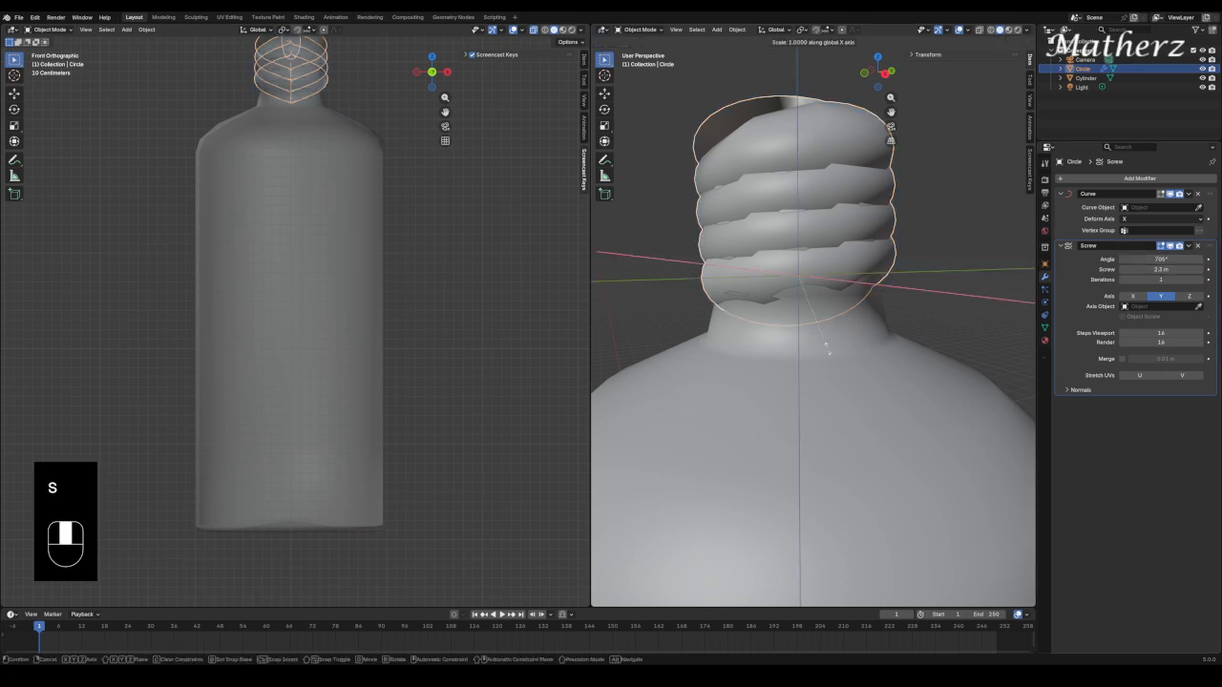
left_click(829, 306)
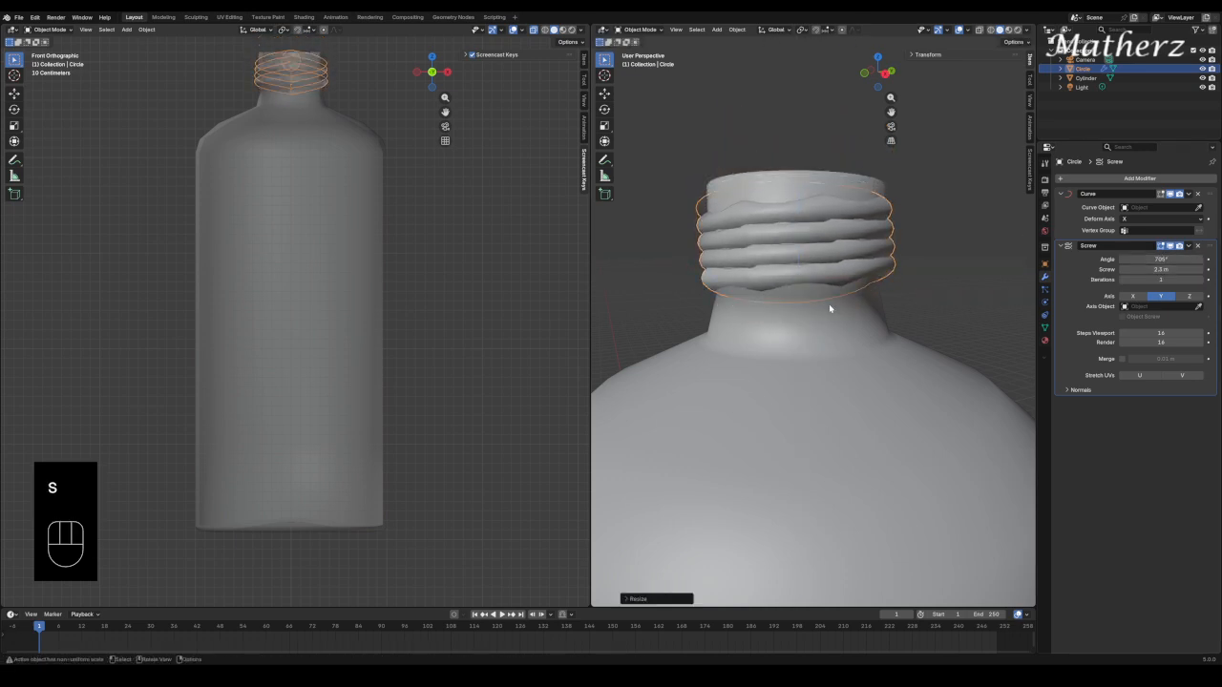
key("g")
key("z")
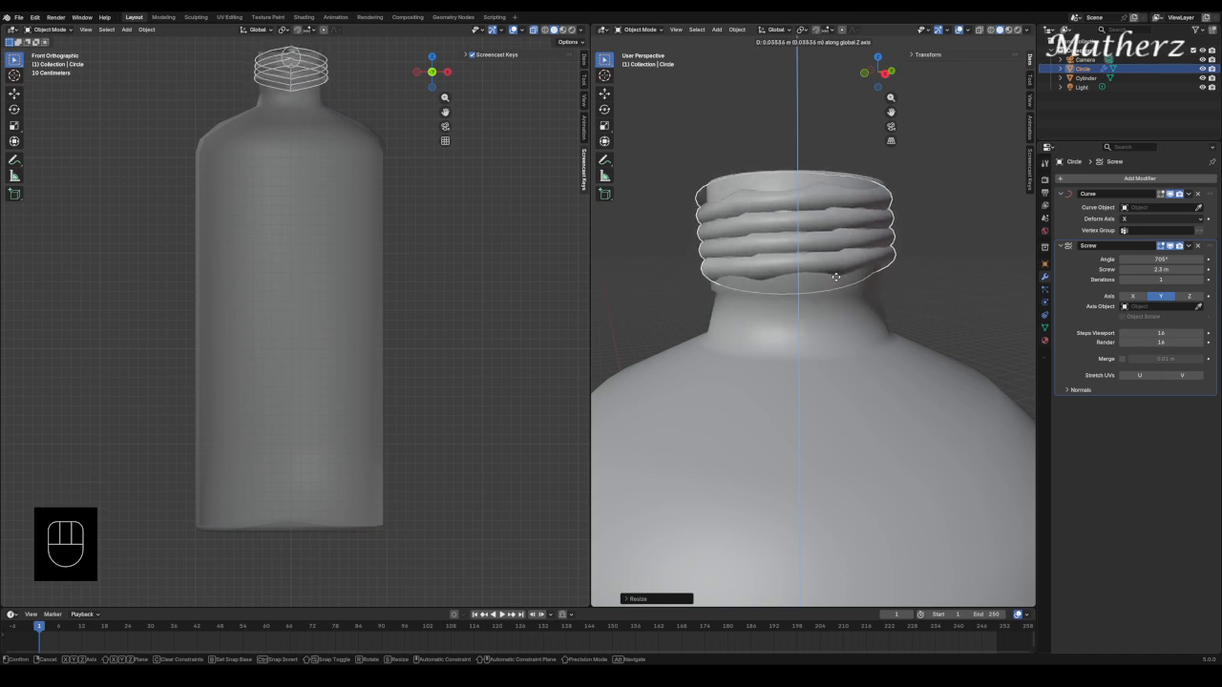
left_click(837, 280)
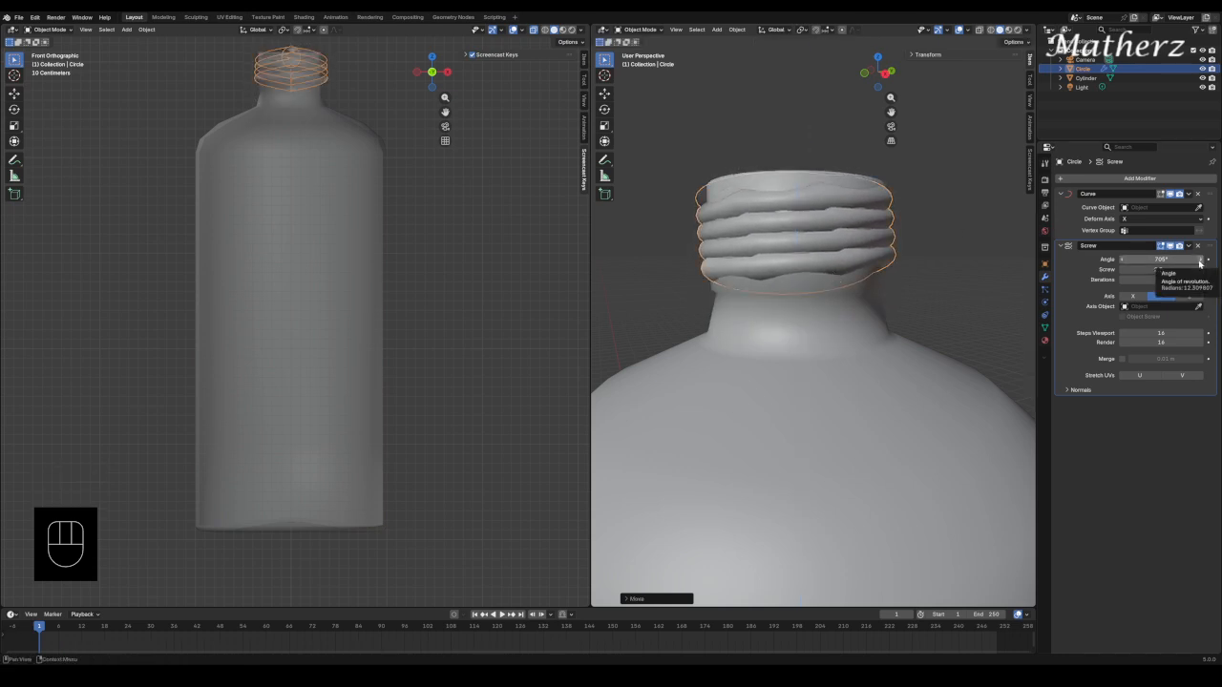
Set the Screw modifier's iterations to 2 and scale the thread down along Z.
left_click(1201, 280)
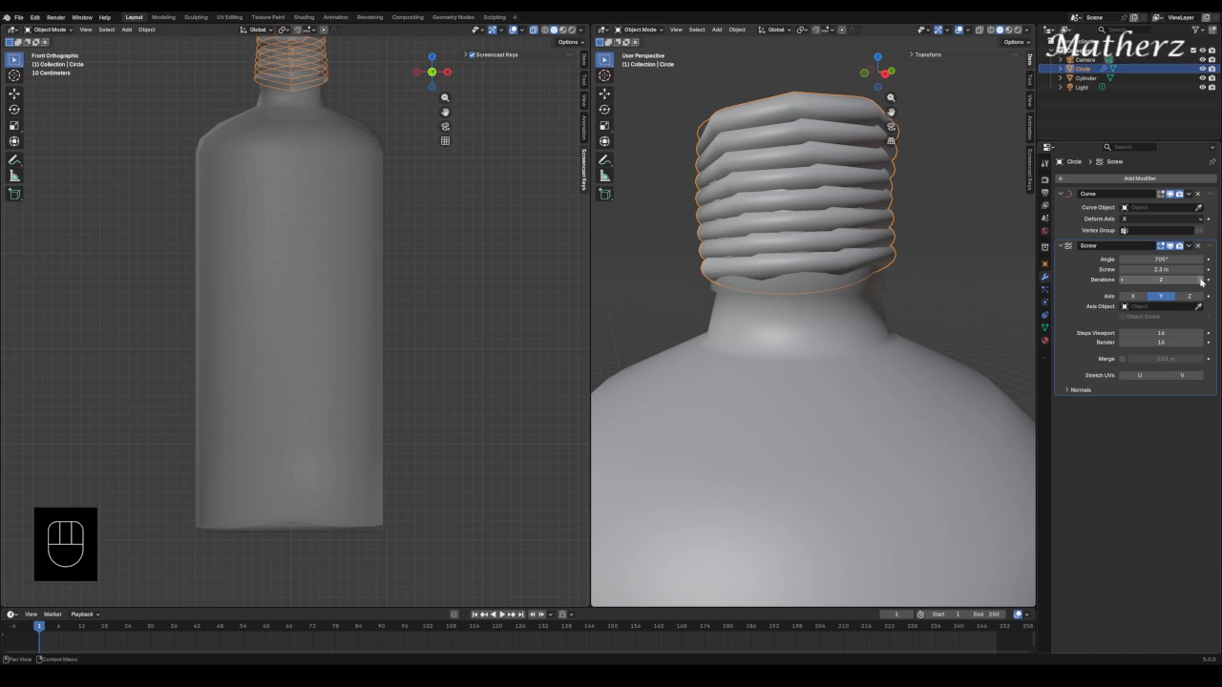
key("s")
key("x")
key("z")
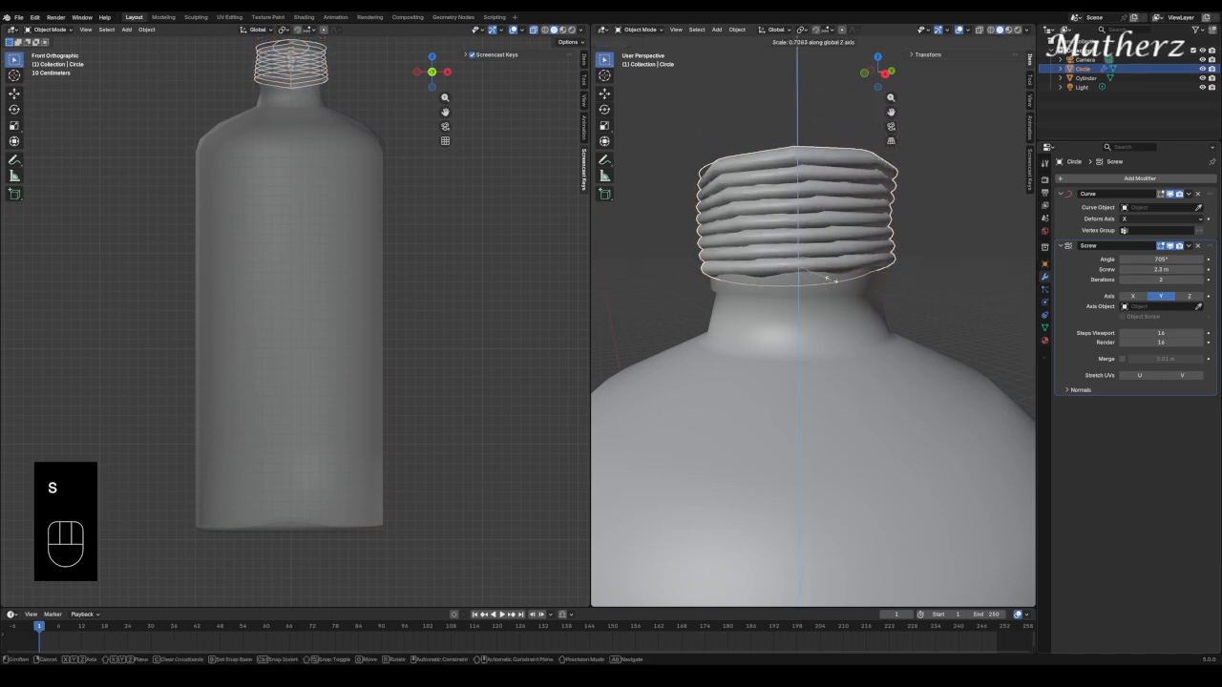
left_click(833, 275)
Lower the thread along Z so it sits around the upper part of the neck, and deselect it.
key("g")
key("z")
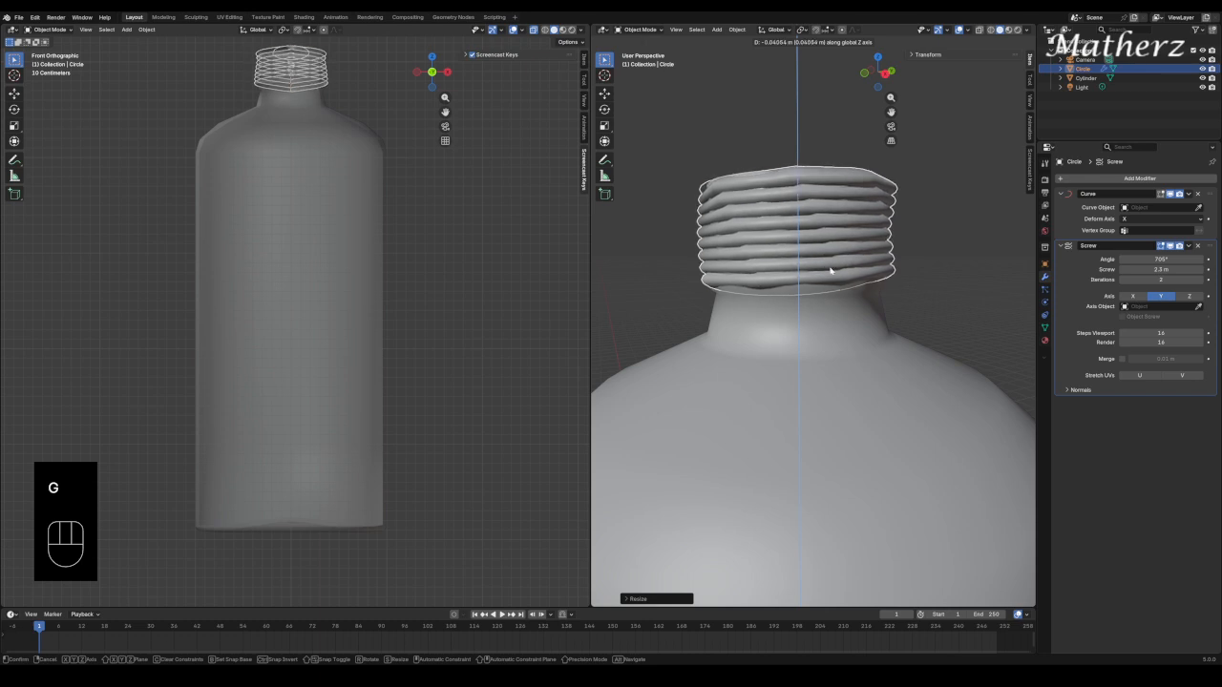
left_click(830, 271)
scroll(907, 278, "down", 4)
left_click(907, 278)
scroll(927, 292, "down", 4)
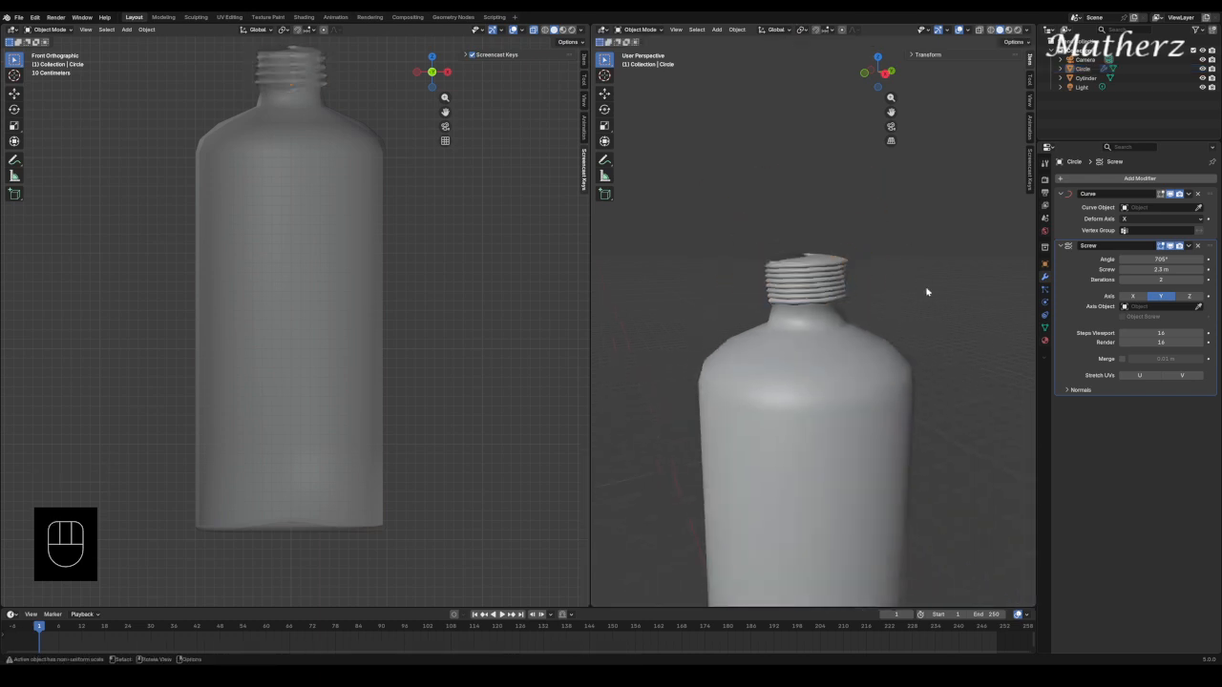
Select the thread and move it sideways, clear of the bottle.
middle_click_drag(837, 346, 851, 299)
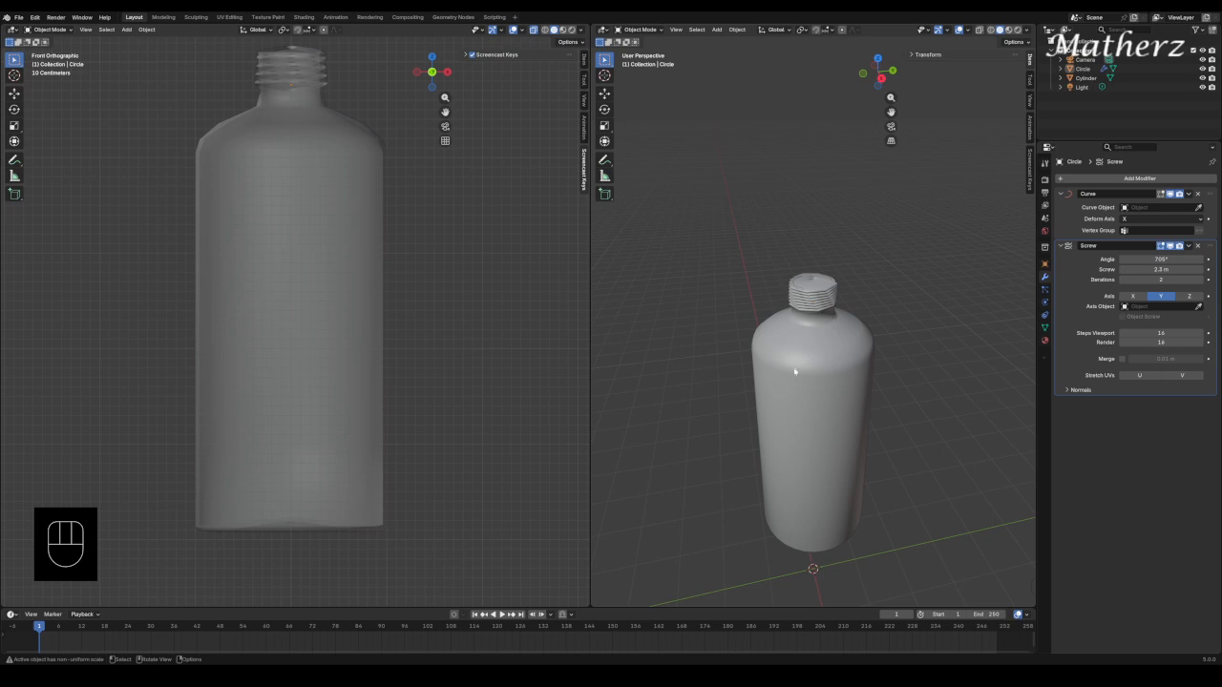
middle_click_drag(792, 442, 831, 275, "shift")
scroll(842, 265, "up", 4)
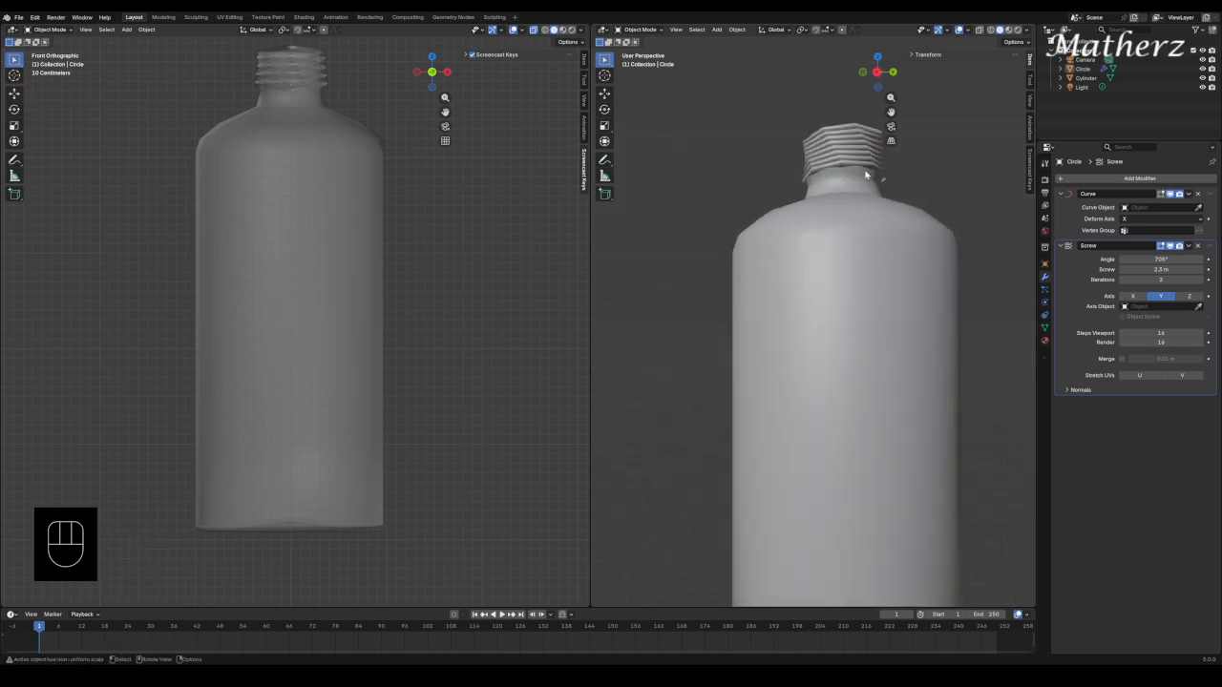
middle_click_drag(850, 161, 778, 263, "shift")
left_click(790, 235, "shift")
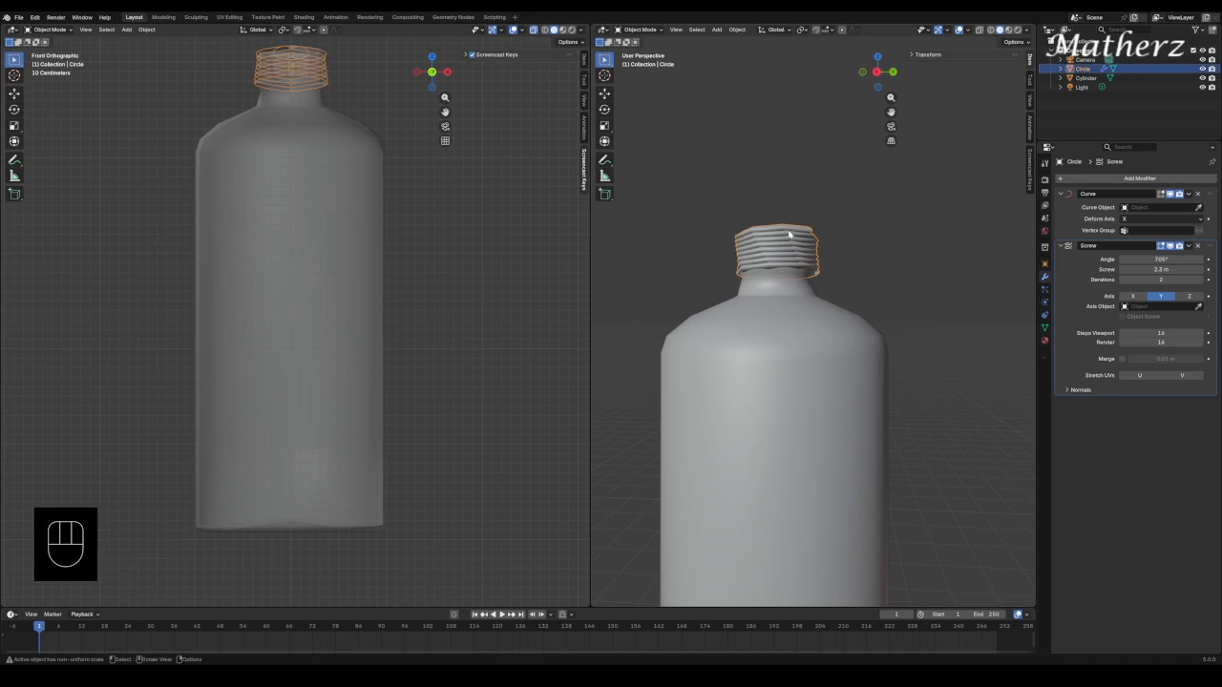
middle_click_drag(796, 219, 817, 247)
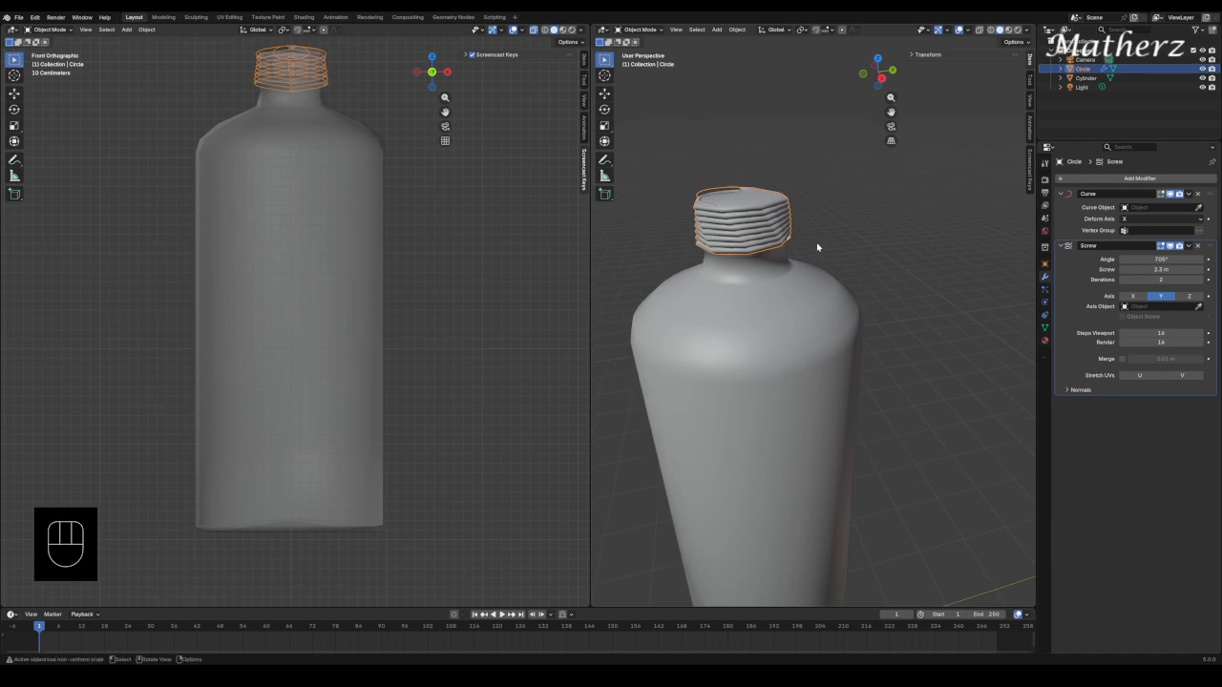
left_click(717, 29)
mouse_move(745, 52)
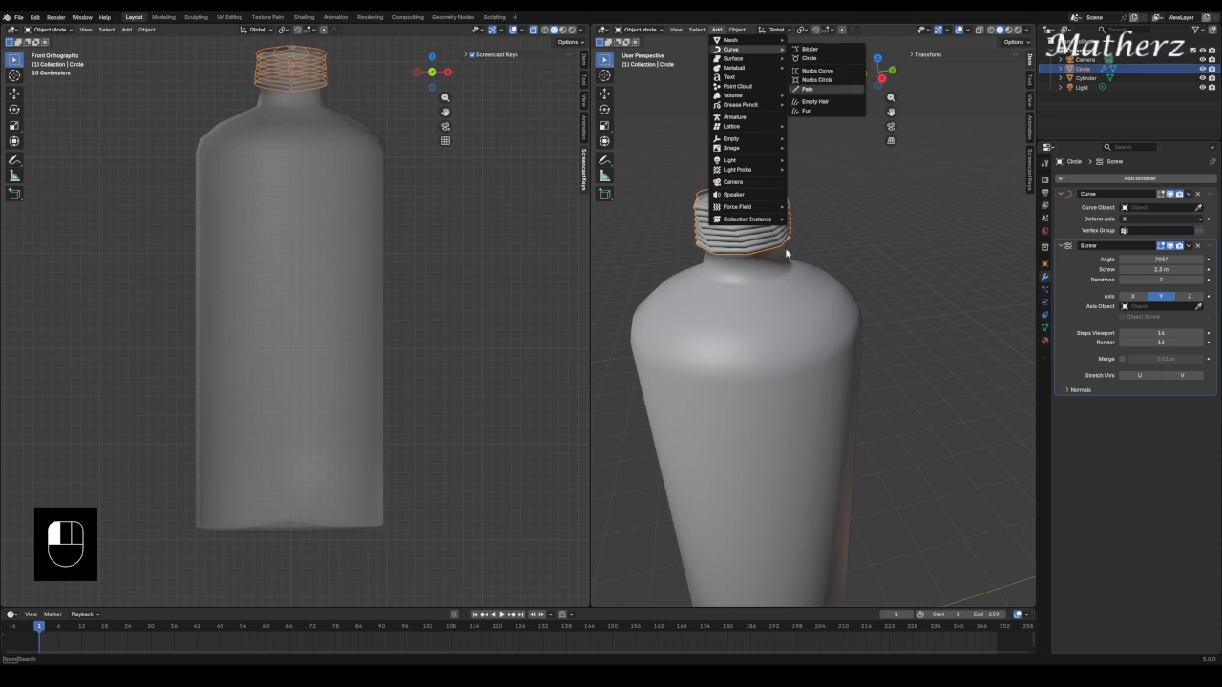
key("g")
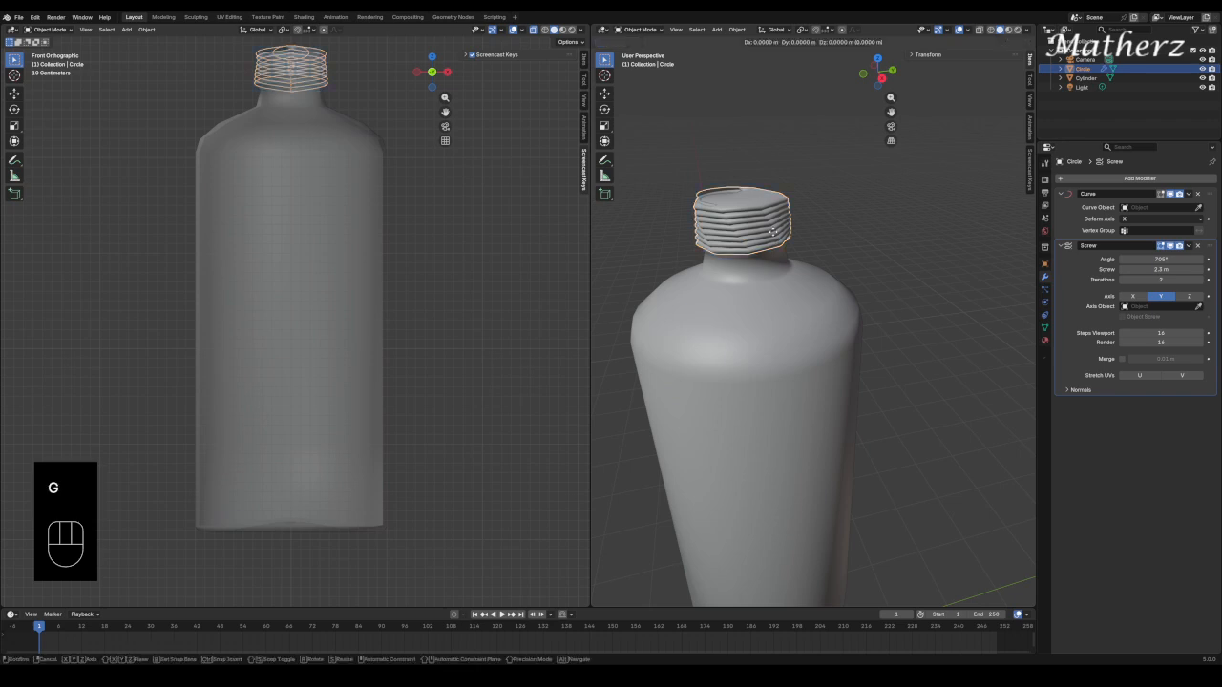
left_click(1029, 124)
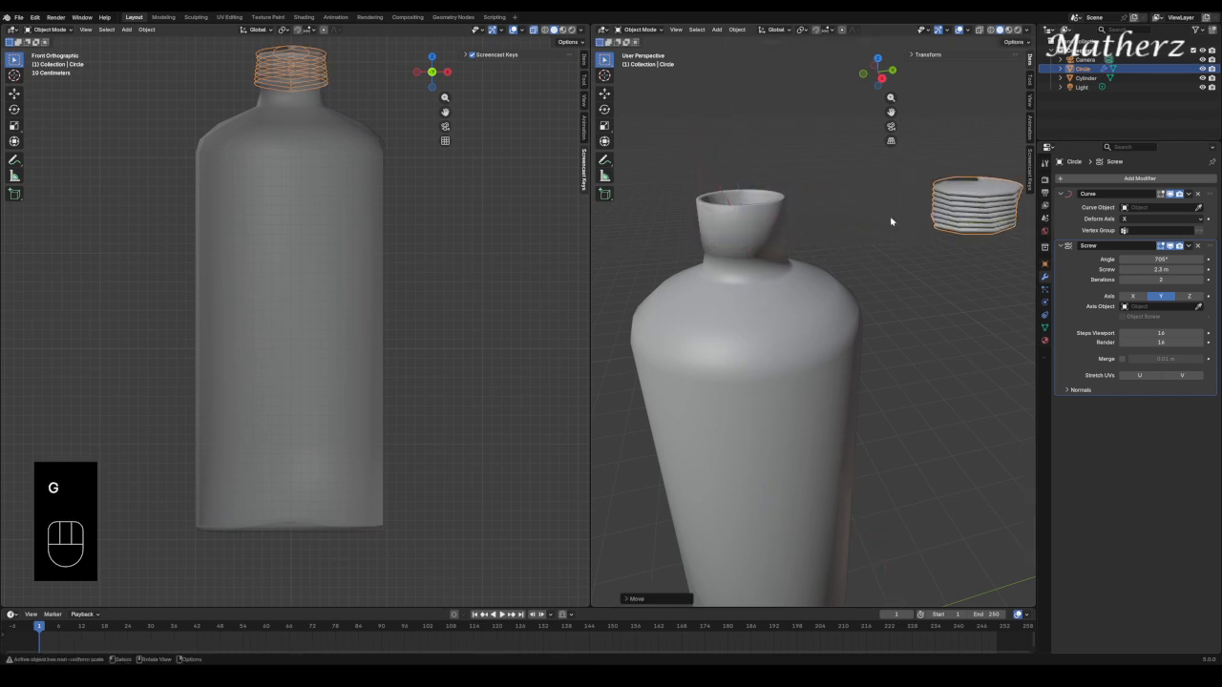
Add a new mesh circle to the scene.
left_click(716, 30)
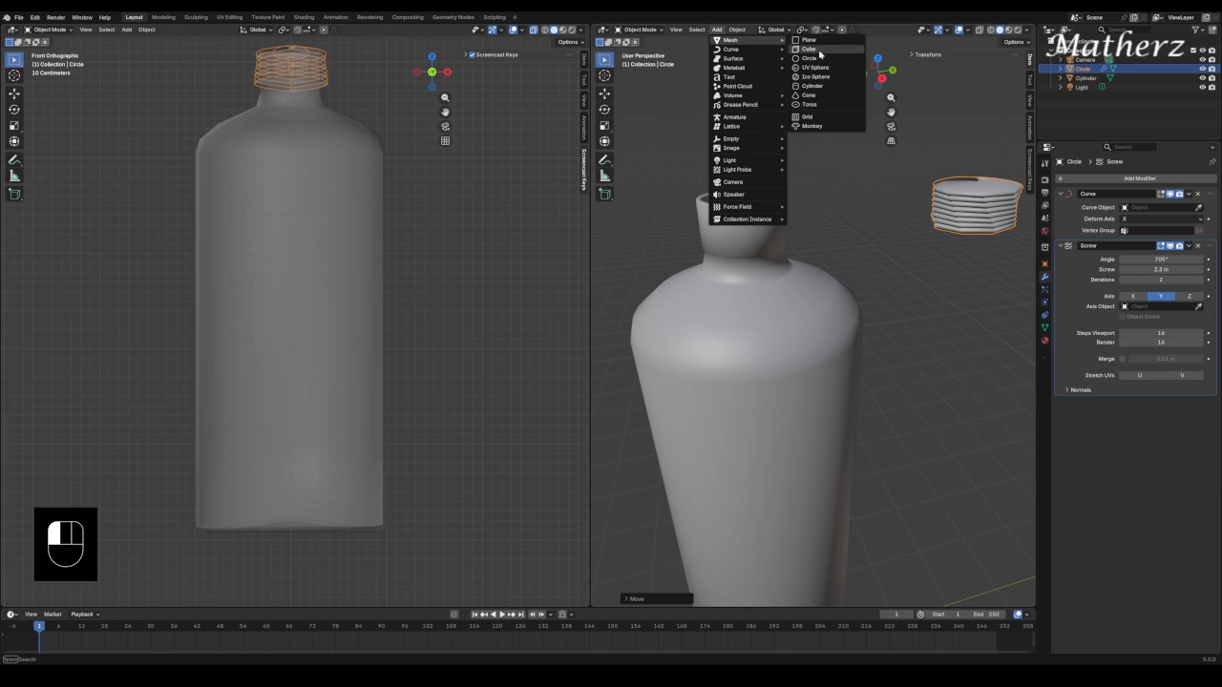
left_click(820, 62)
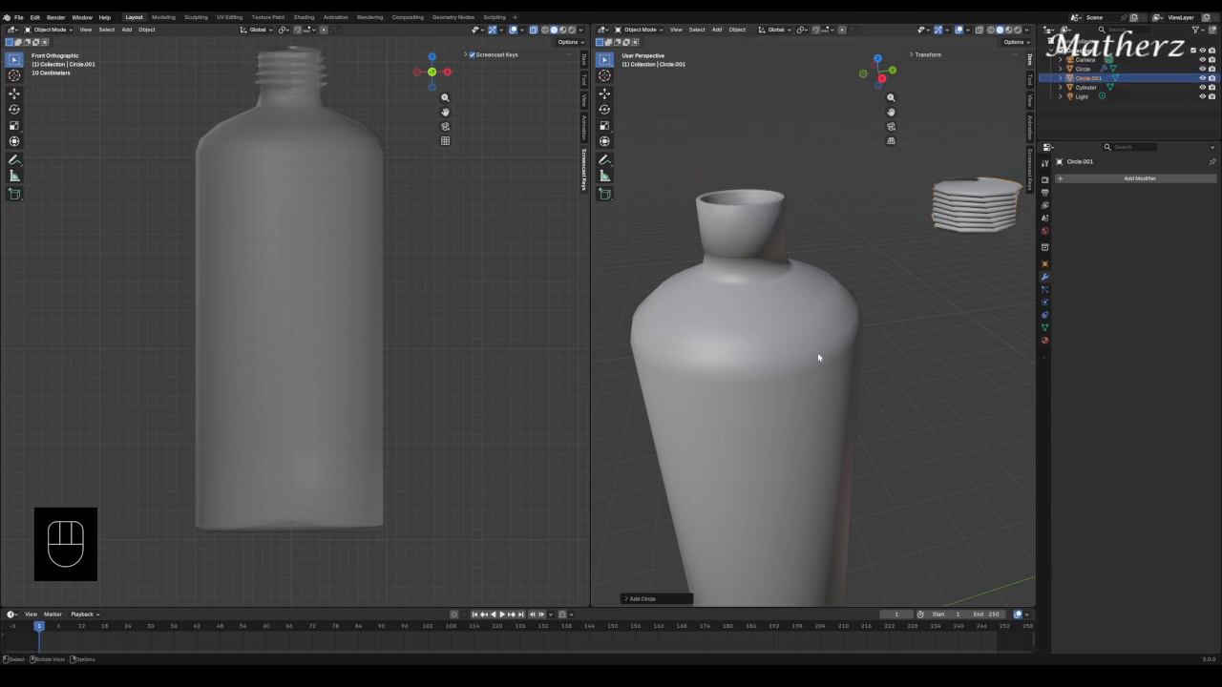
scroll(863, 354, "down", 4)
middle_click_drag(885, 471, 871, 335, "shift")
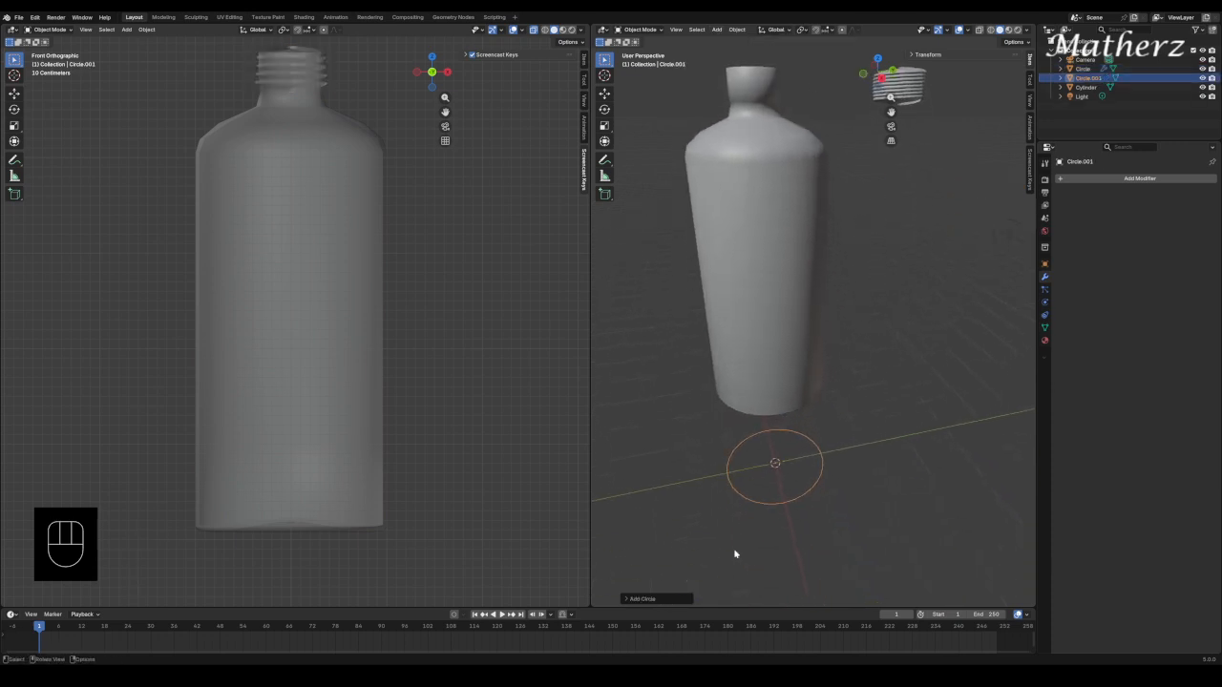
Raise the new circle from the ground to above the bottle's mouth.
key("g")
key("g")
middle_click_drag(835, 521, 836, 253)
left_click(842, 80)
key("g")
left_click(837, 253)
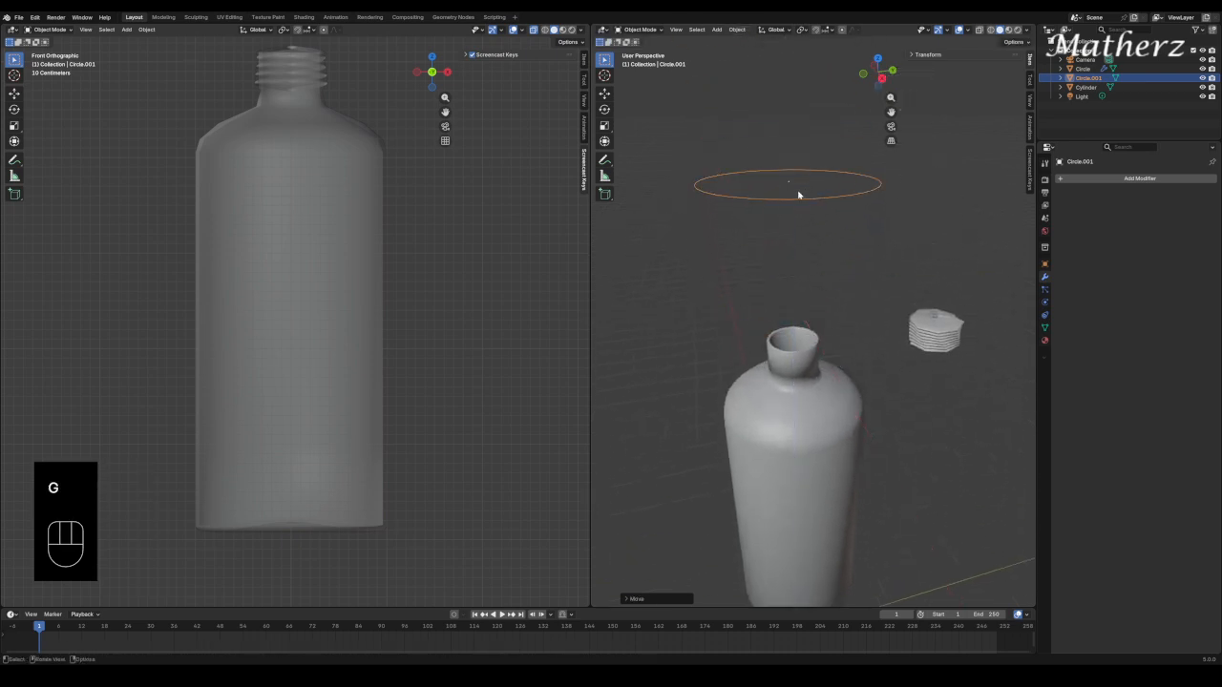
Scale the new circle down to a small ring and move it next to the base of the neck.
key("s")
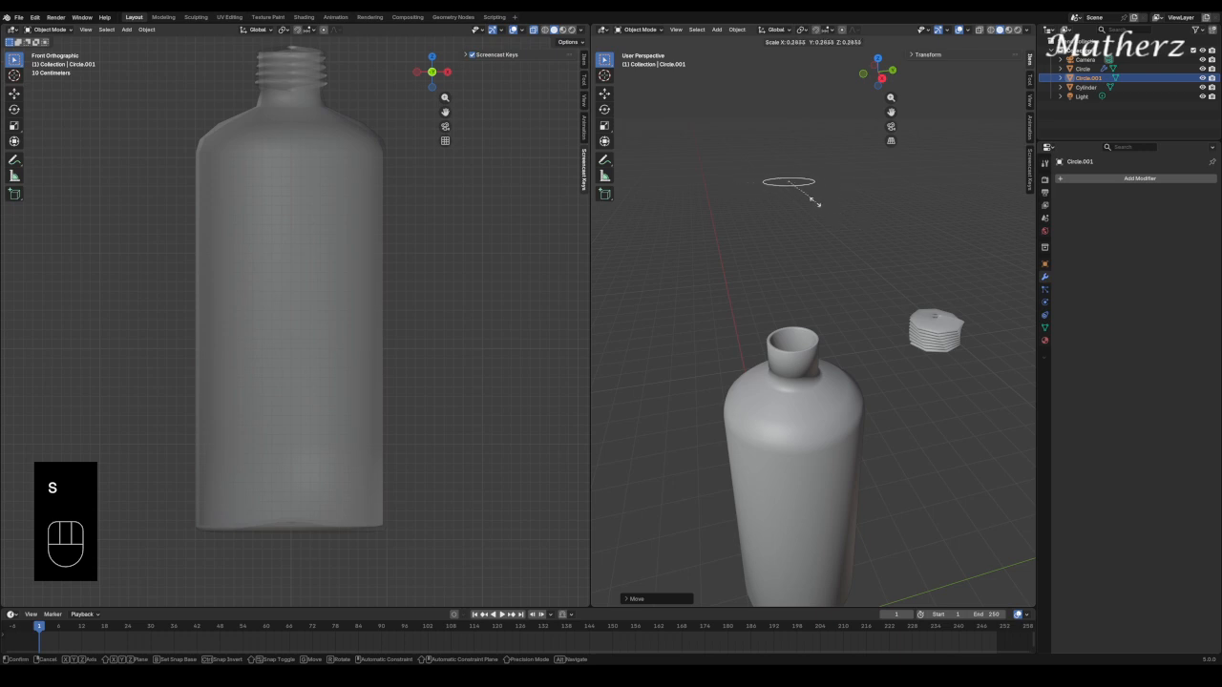
left_click(786, 206)
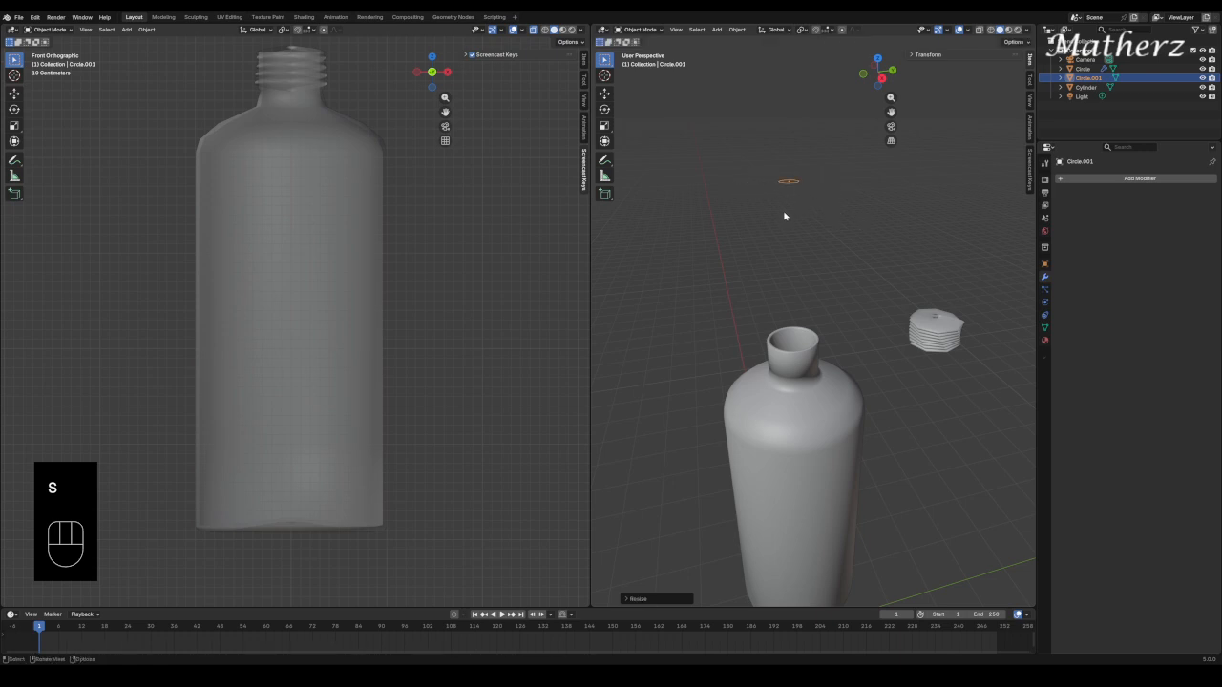
key("g")
middle_click_drag(786, 215, 782, 310)
left_click(802, 387)
key("g")
middle_click_drag(804, 389, 807, 393)
left_click(813, 402)
scroll(813, 398, "up", 6)
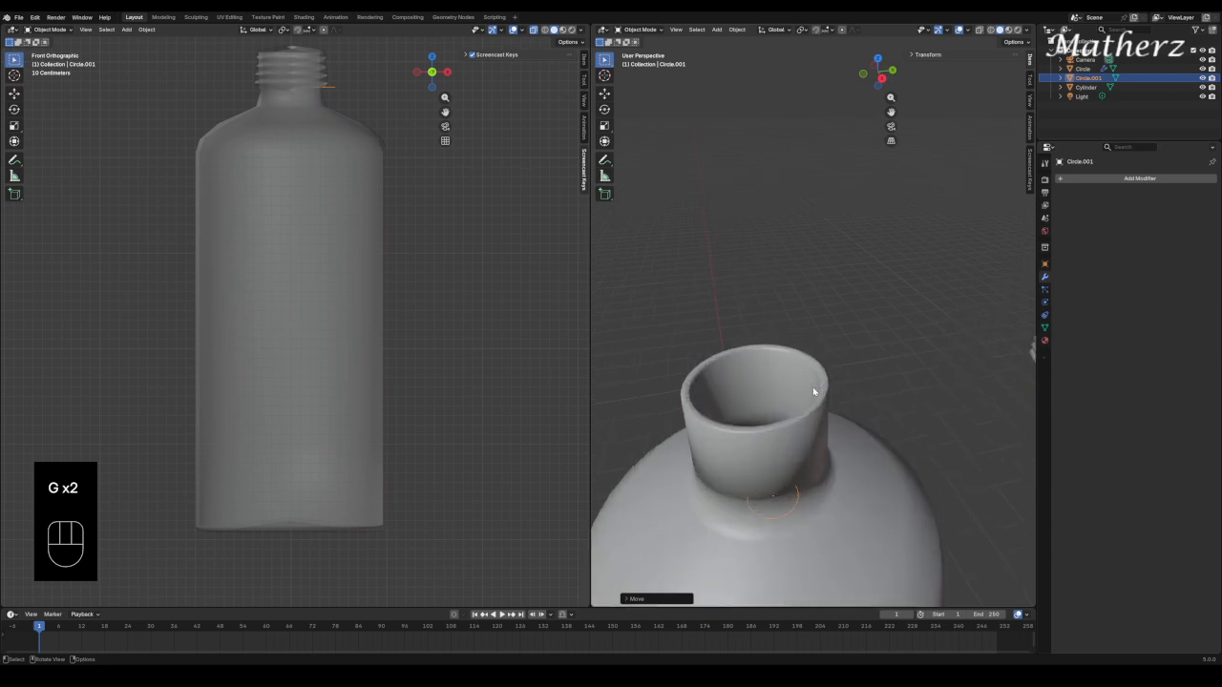
Scale the small circle down further and rotate it 90° about the X axis.
middle_click_drag(814, 517, 815, 299, "shift")
key("s")
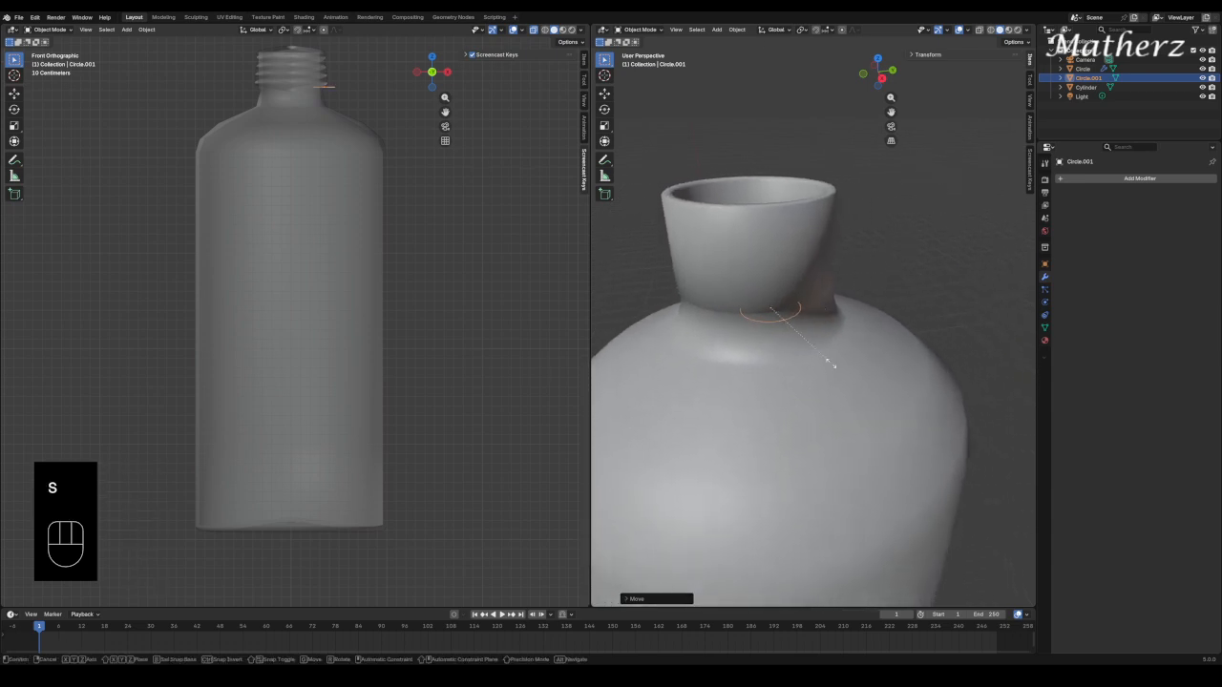
left_click(802, 338)
key("r")
key("x")
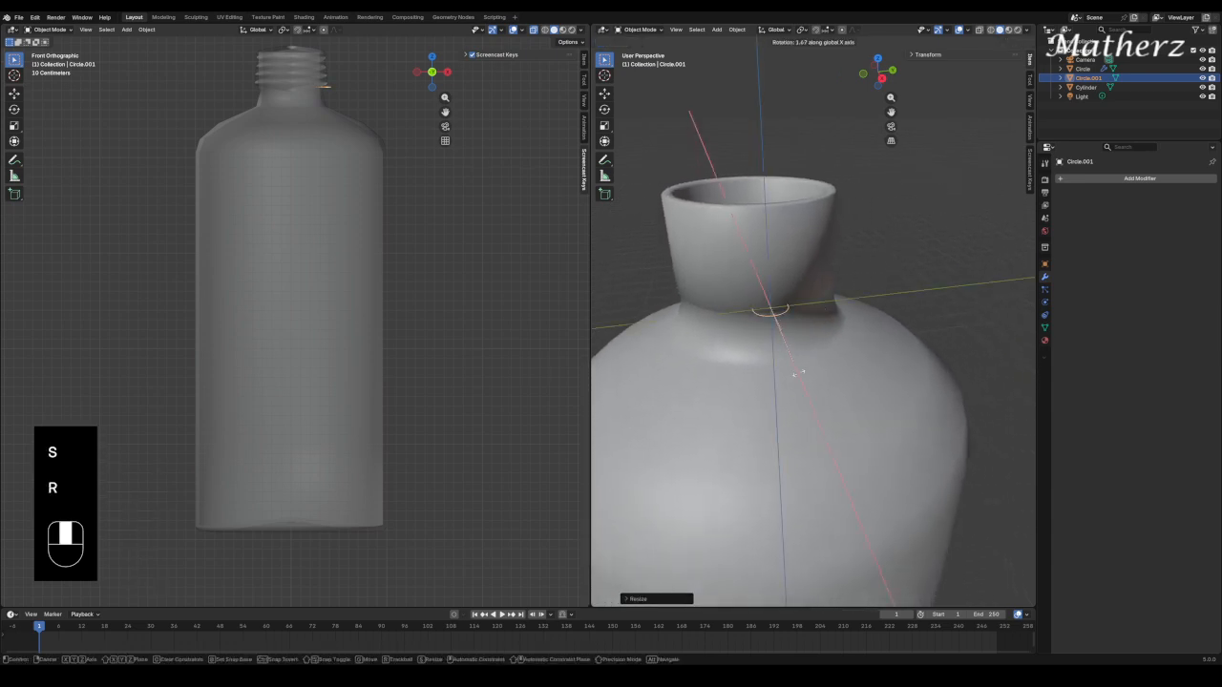
type("90")
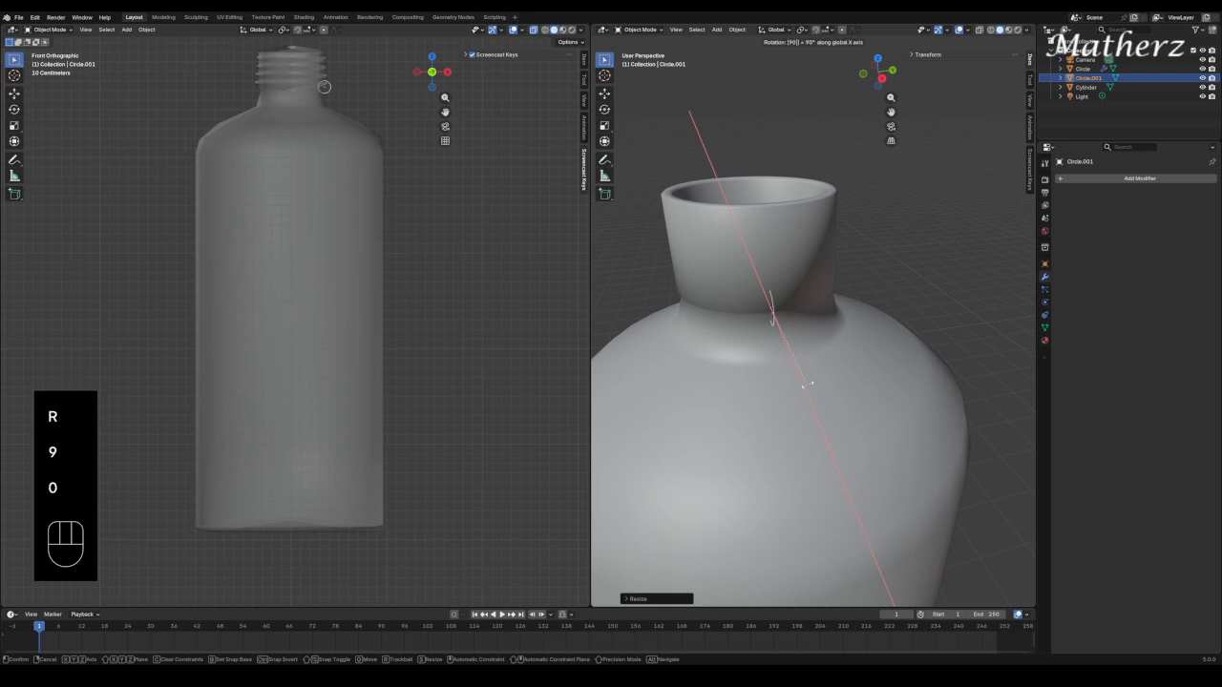
left_click(802, 385)
In Edit Mode, fill the small circle with a face and scale it down to a thin thread profile.
left_click(642, 32)
left_click(637, 53)
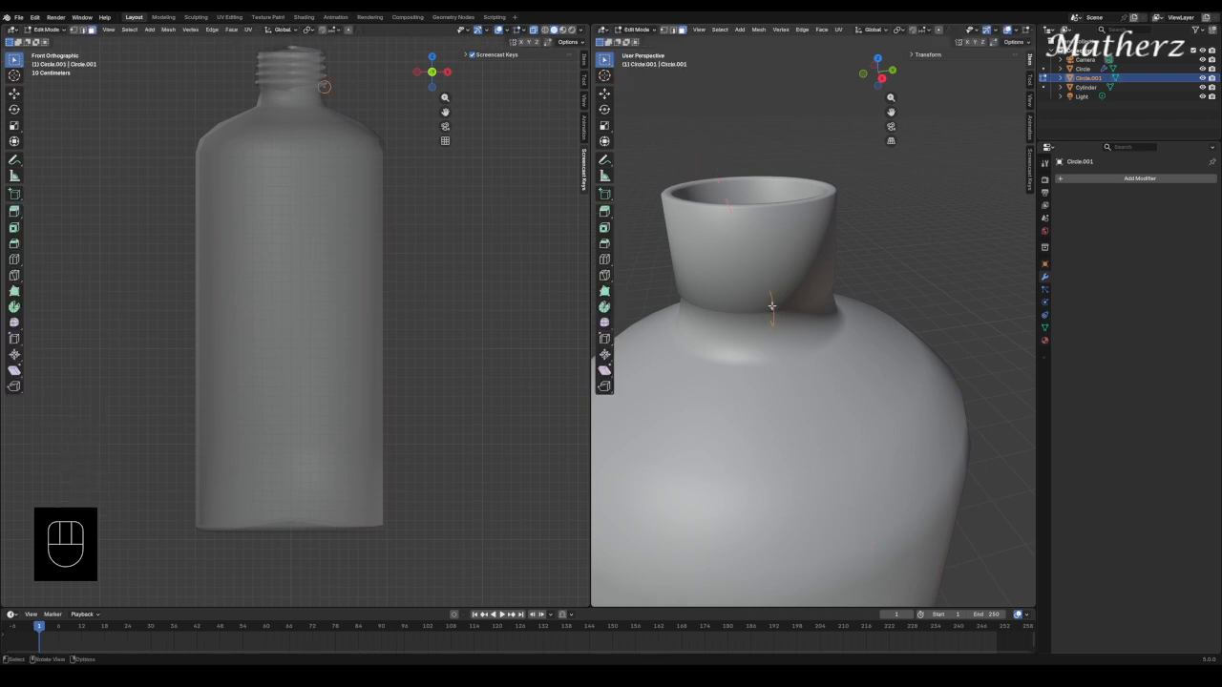
key("f")
key("s")
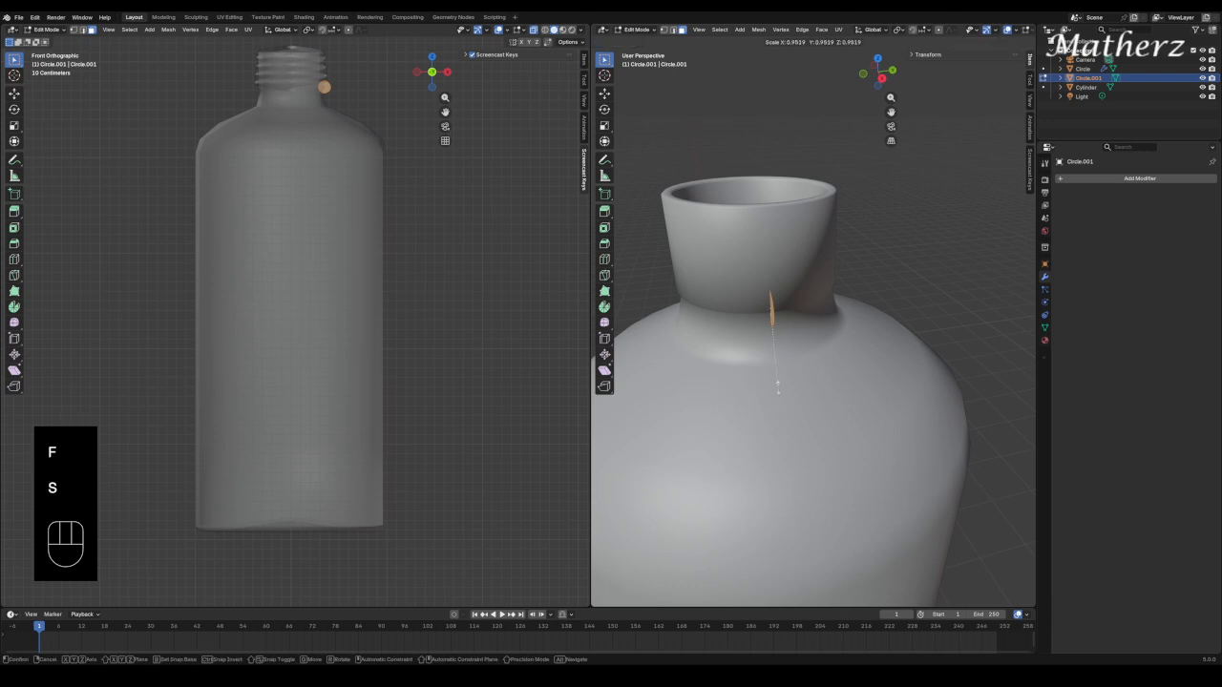
left_click(774, 336)
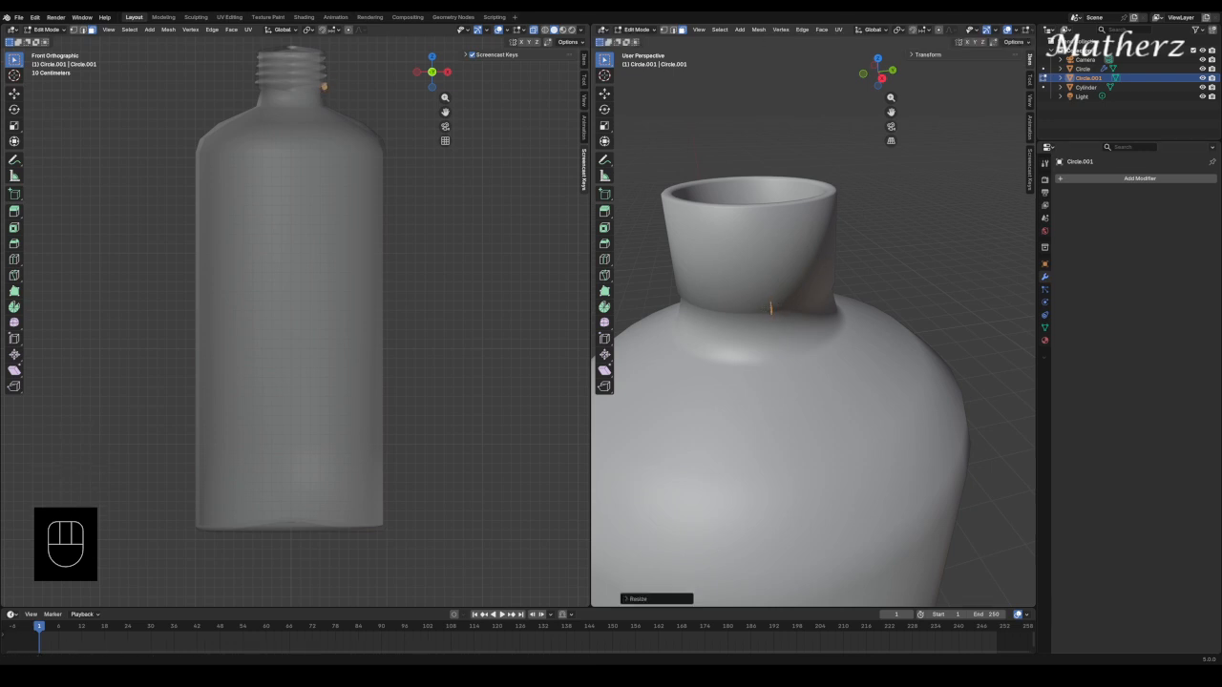
Add a Curve modifier to the small thread profile circle.
left_click(1107, 179)
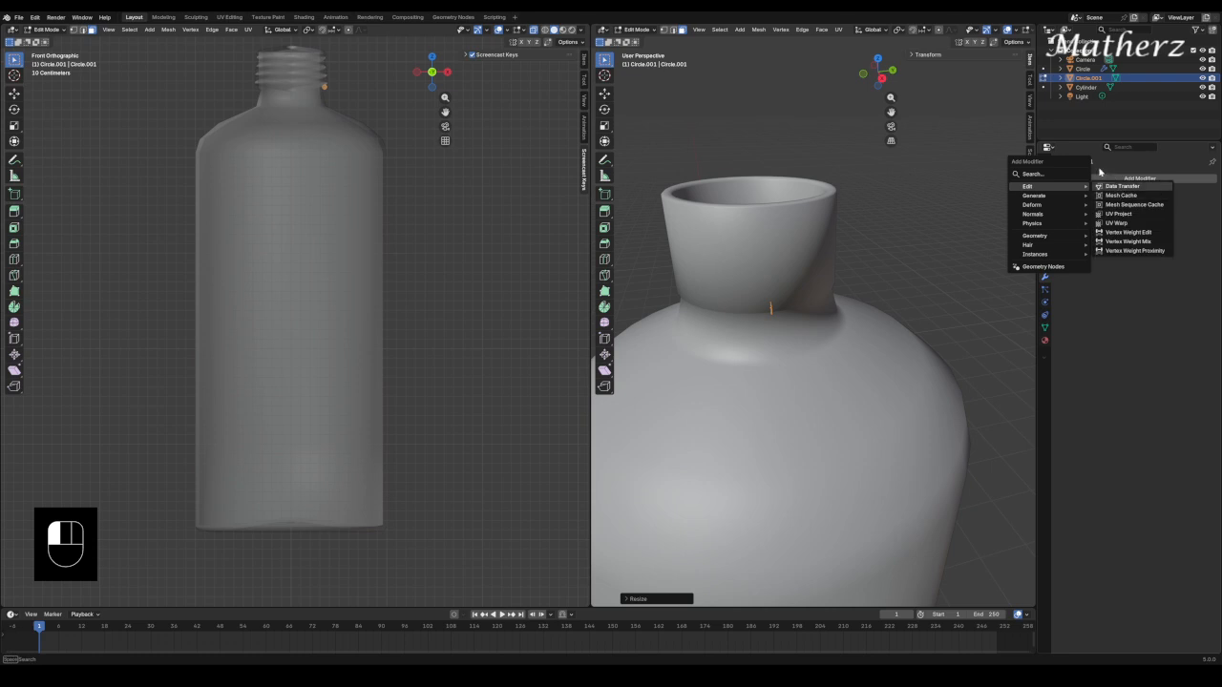
left_click(1169, 163)
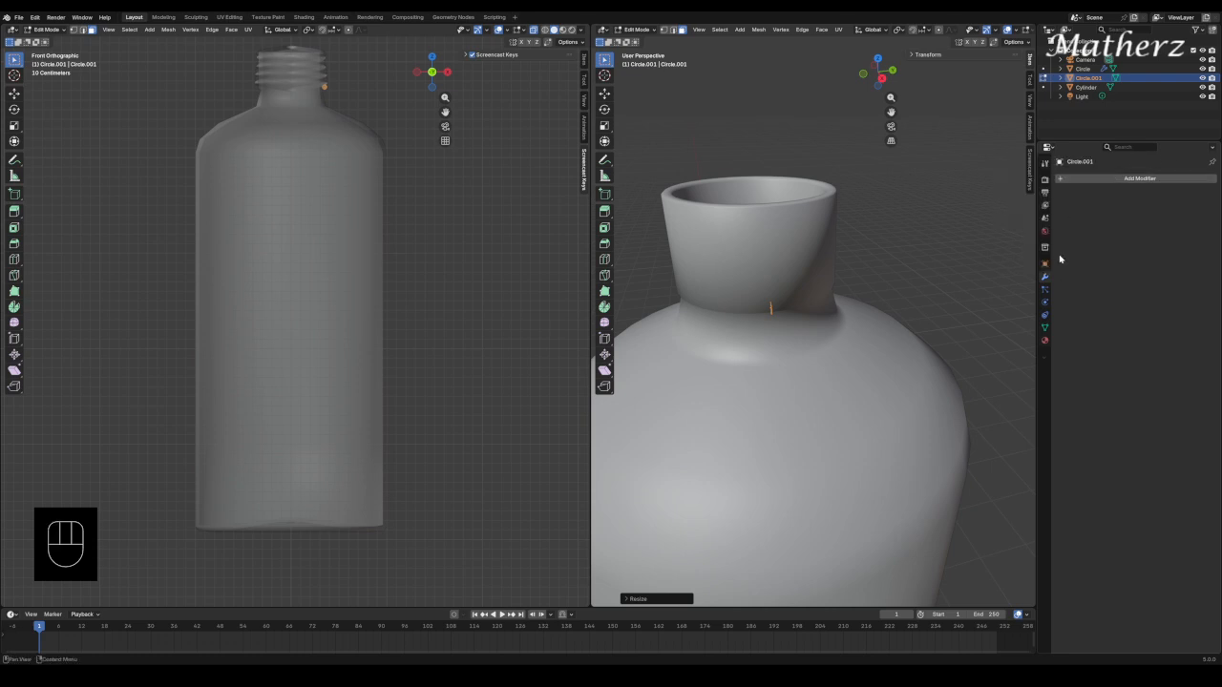
left_click(1145, 180)
left_click(1132, 179)
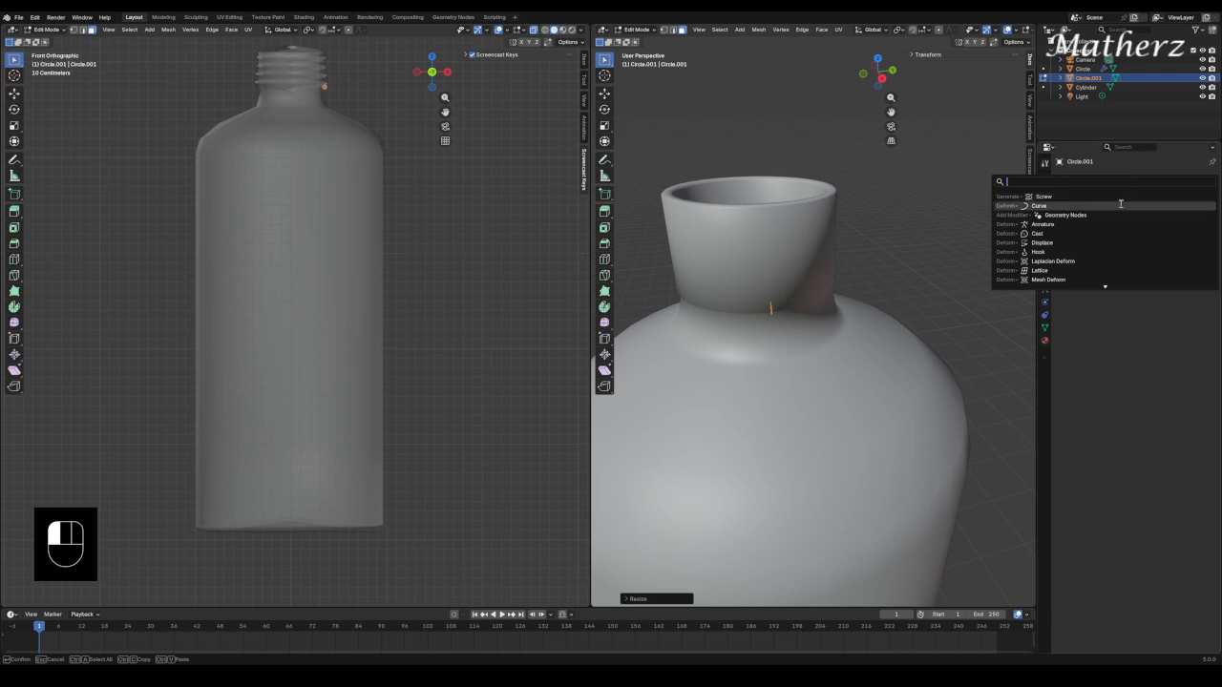
left_click(1121, 205)
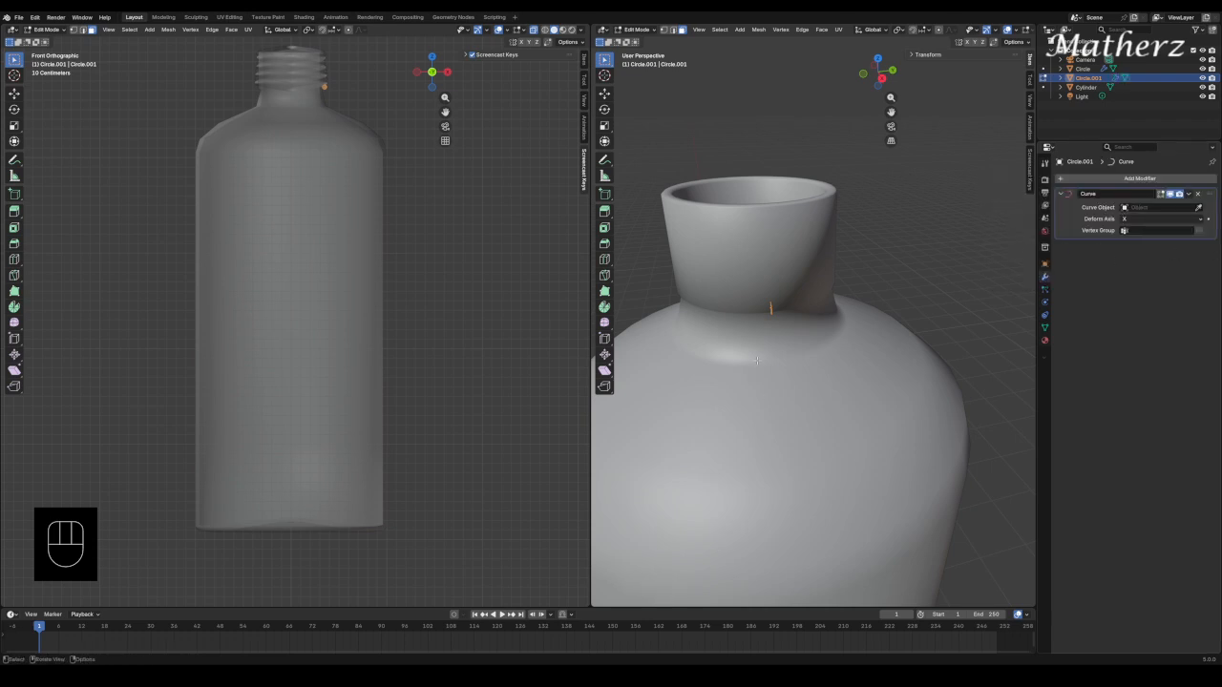
Return to Object Mode and add a Bézier curve to the scene.
left_click(638, 30)
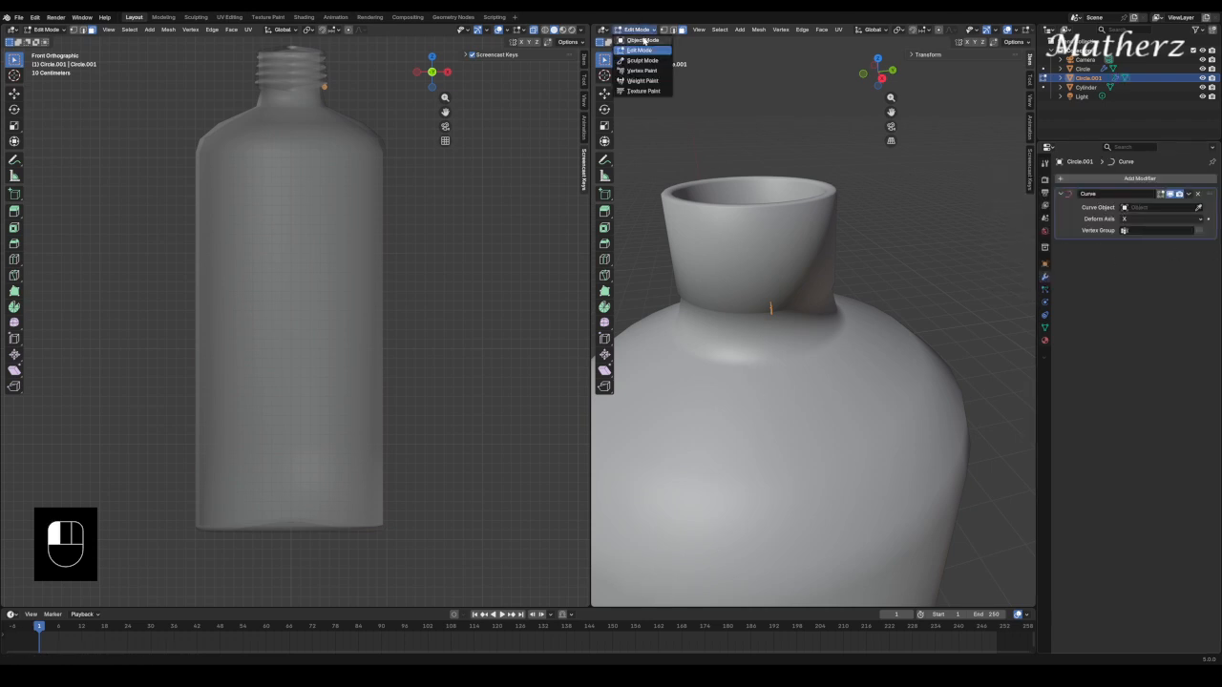
left_click(638, 39)
left_click(717, 30)
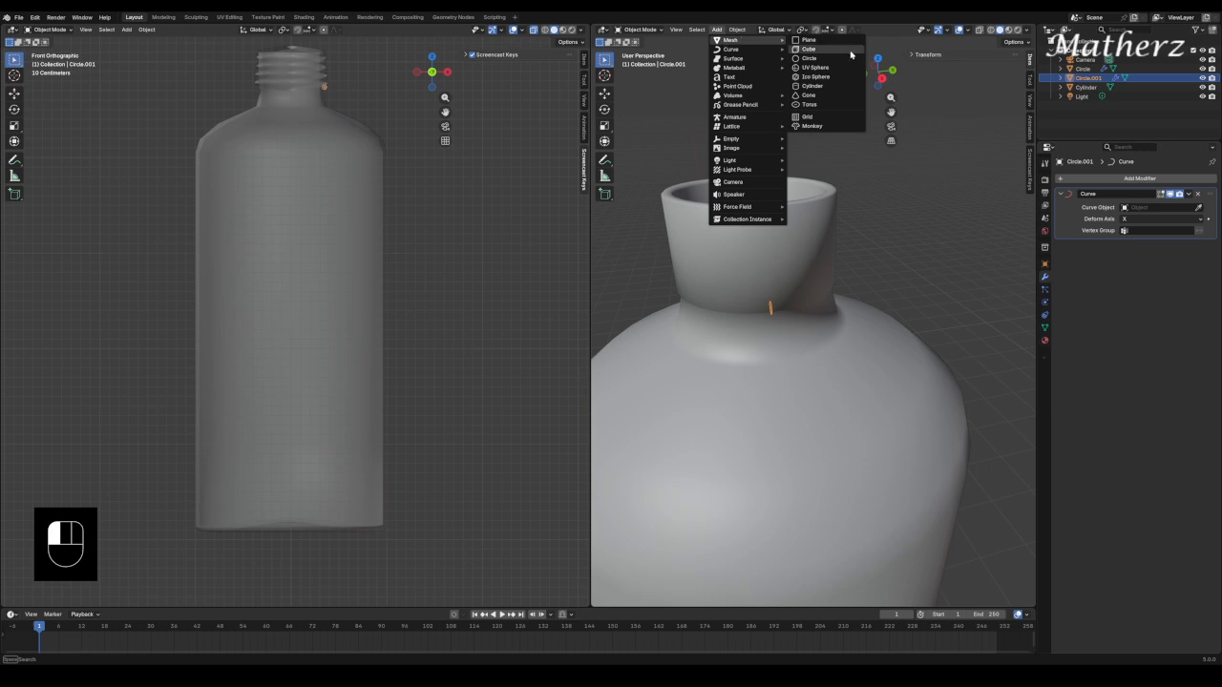
mouse_move(743, 50)
left_click(846, 54)
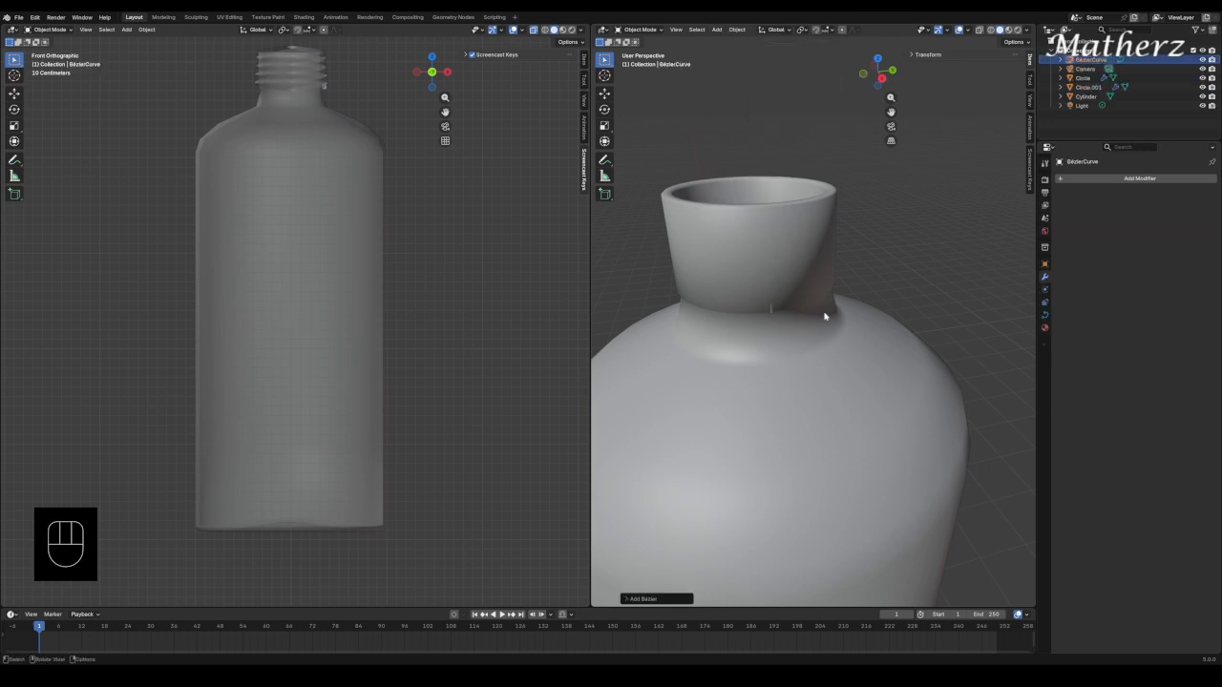
Raise the Bézier curve along the Z axis from the ground to the bottle's neck.
scroll(821, 395, "down", 6)
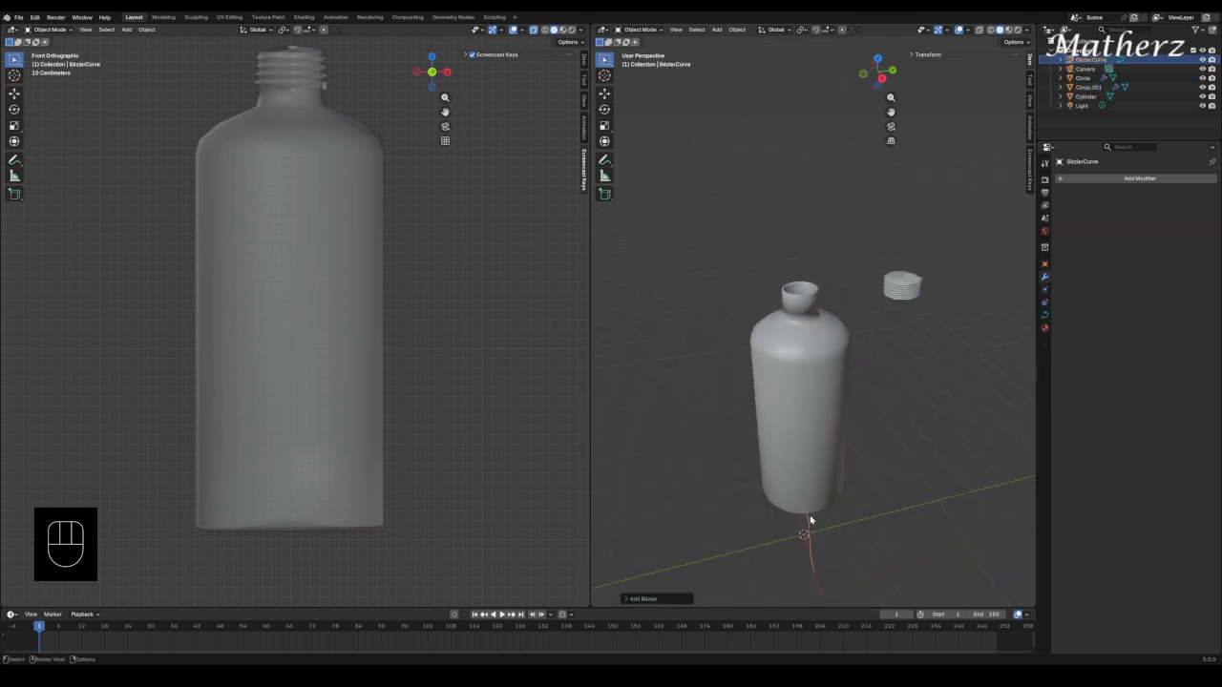
key("g")
middle_click_drag(802, 540, 809, 439)
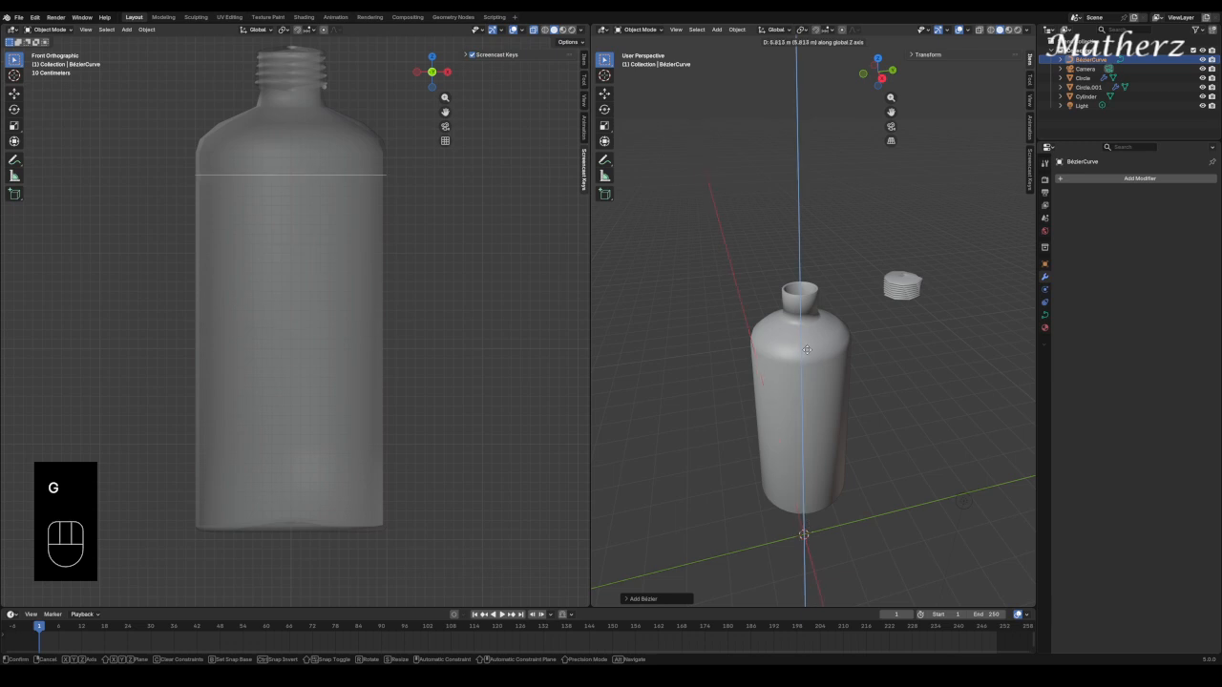
left_click(816, 297)
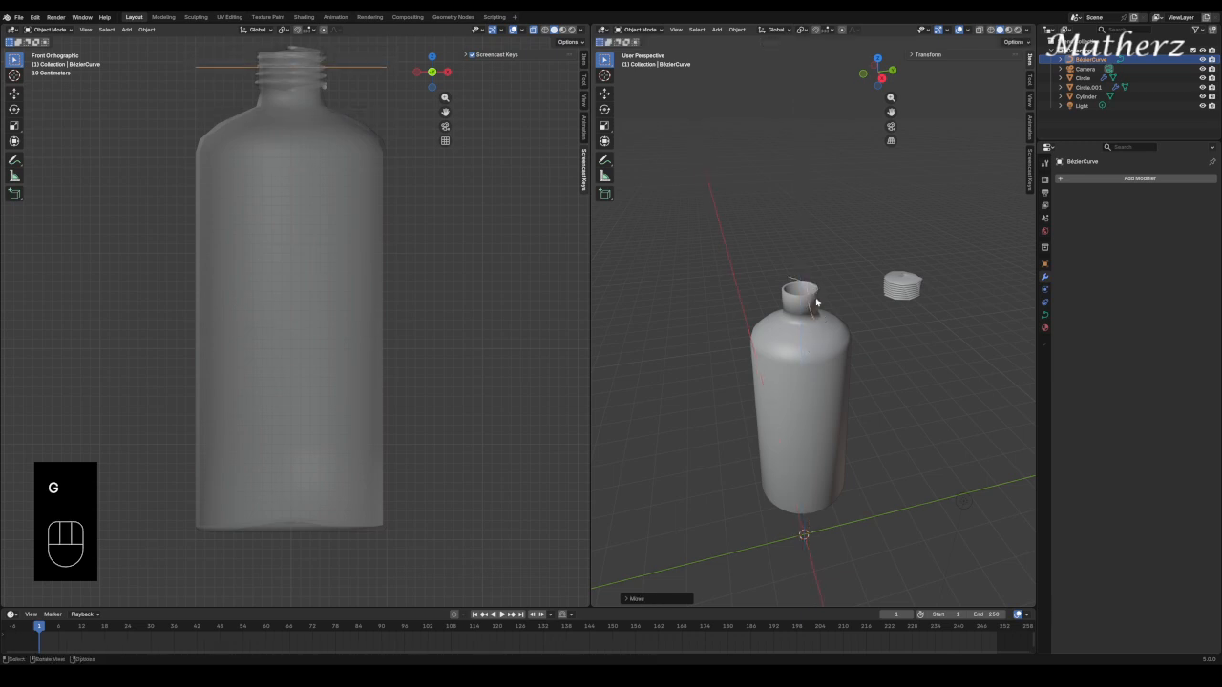
scroll(816, 301, "up", 6)
scroll(815, 301, "up", 3)
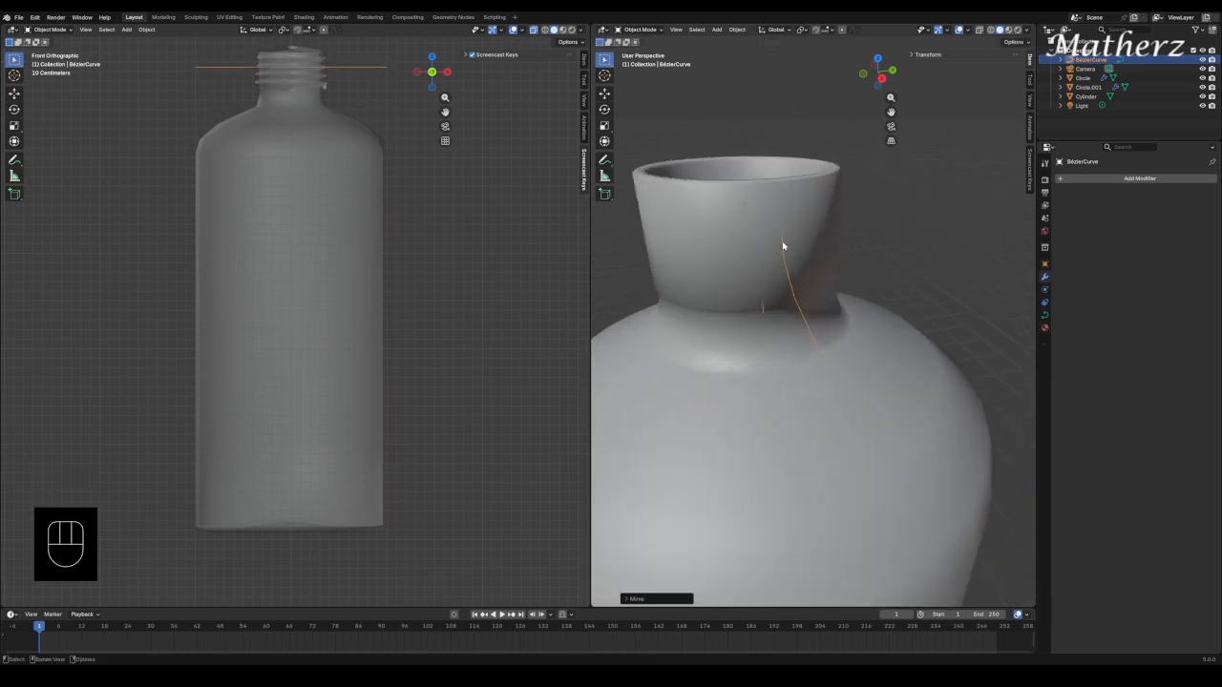
Scale the Bézier curve down to a short piece and move it along the X axis to outside the neck.
key("s")
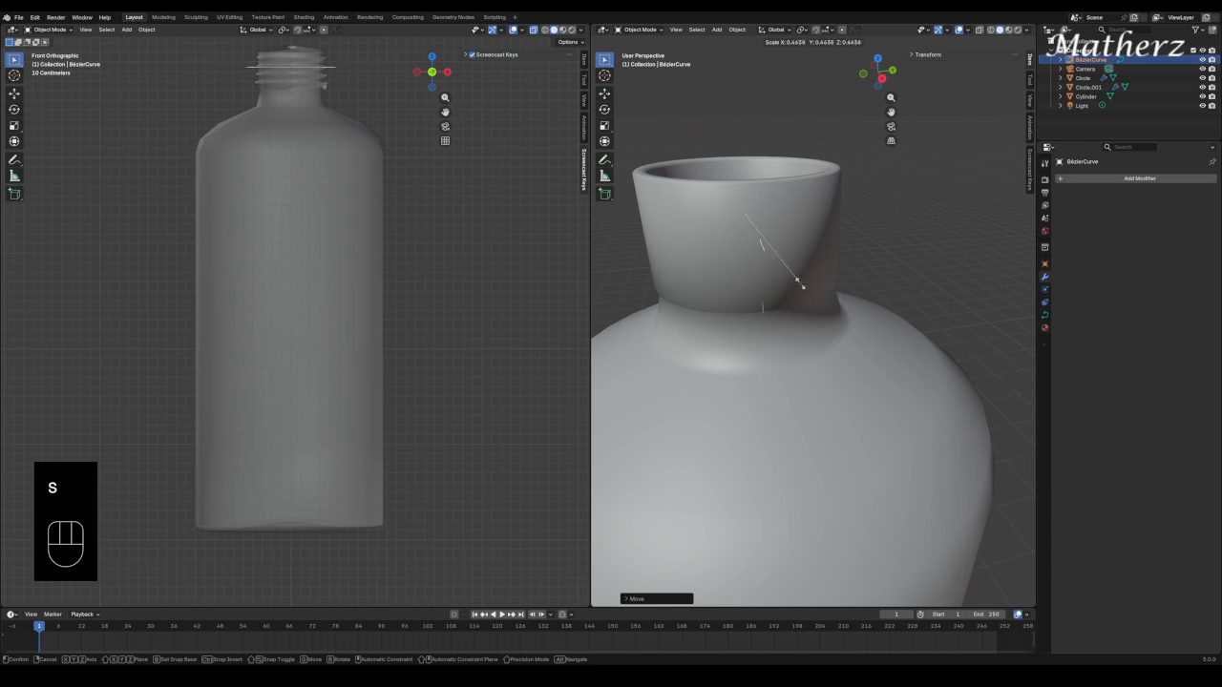
left_click(768, 248)
key("g")
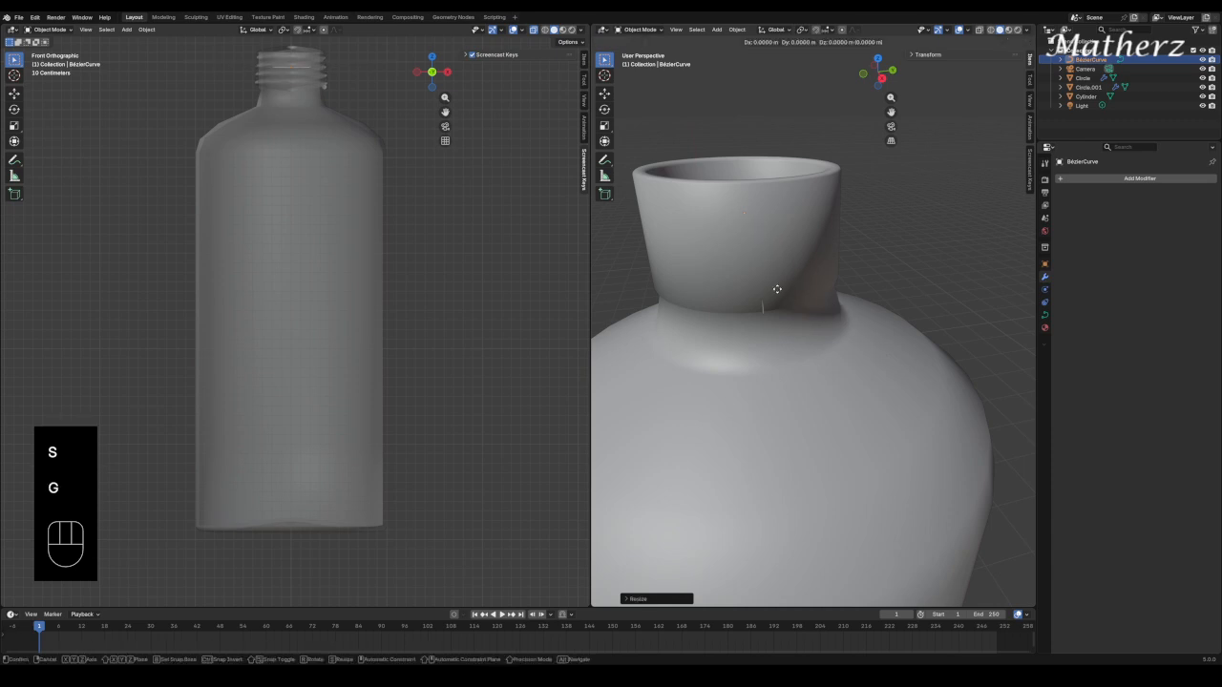
key("x")
left_click(856, 357)
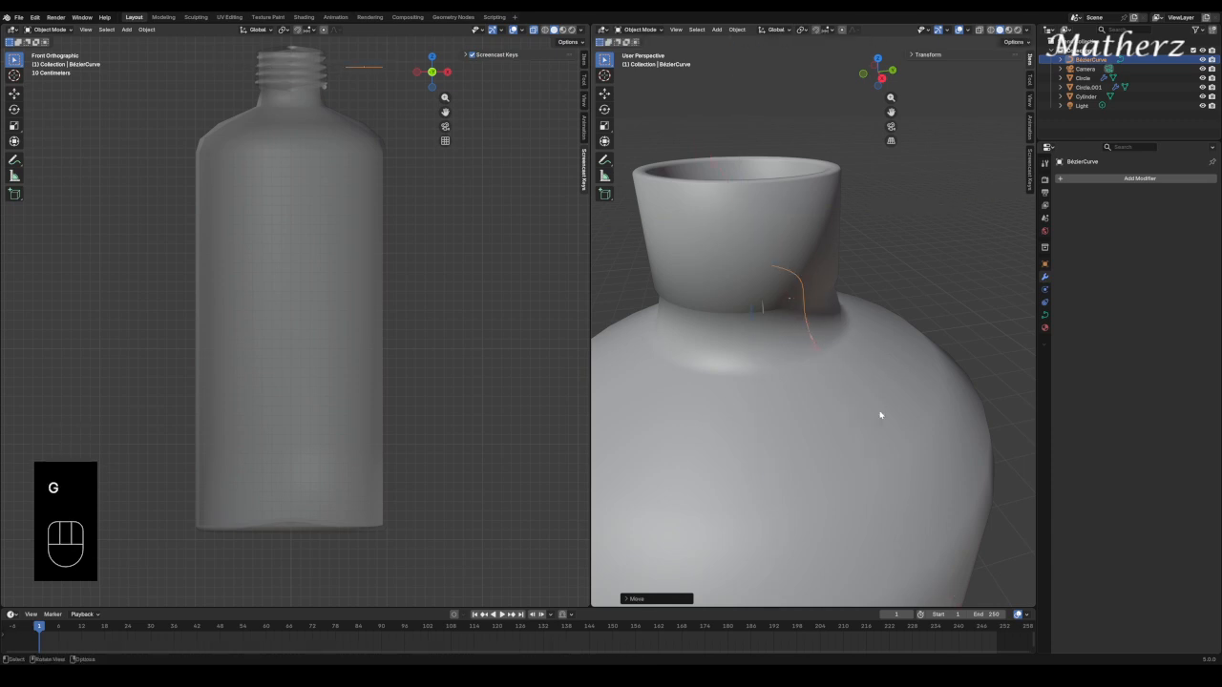
key("s")
left_click(826, 329)
Switch the front orthographic viewport to the Left view and centre it on the bottle's neck.
scroll(822, 326, "up", 3)
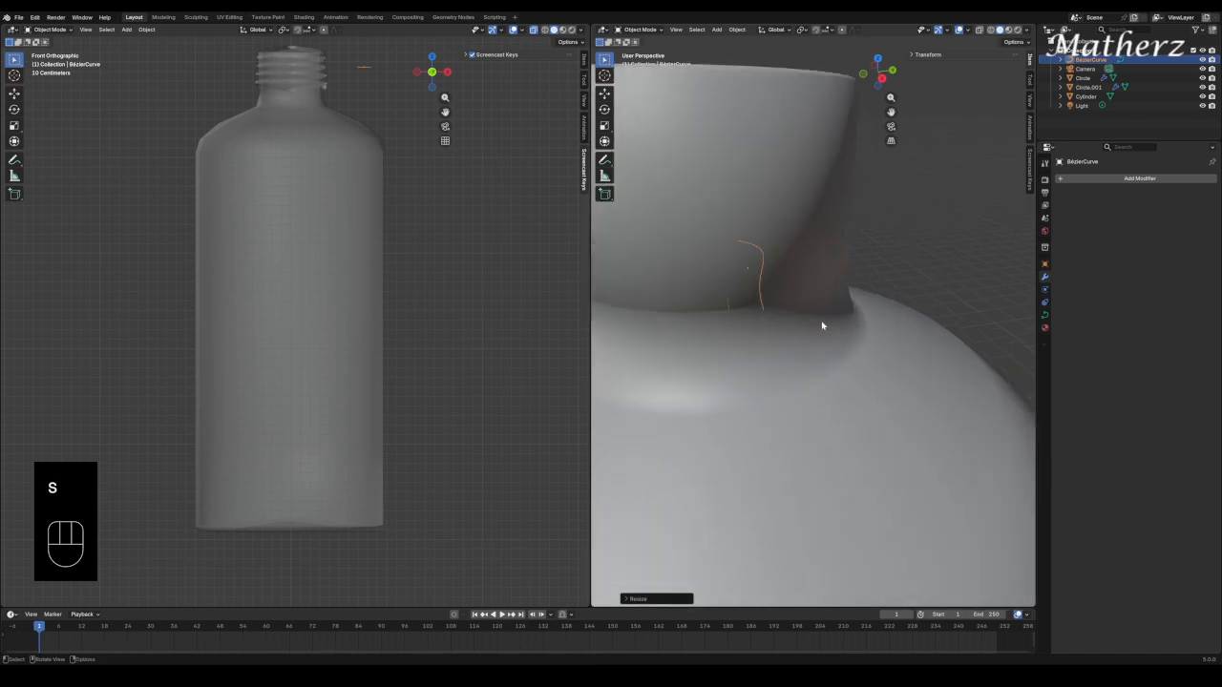
scroll(820, 320, "up", 3)
middle_click_drag(817, 295, 864, 320, "shift")
middle_click_drag(287, 95, 354, 308, "shift")
scroll(393, 273, "up", 8)
middle_click_drag(428, 221, 177, 349, "shift")
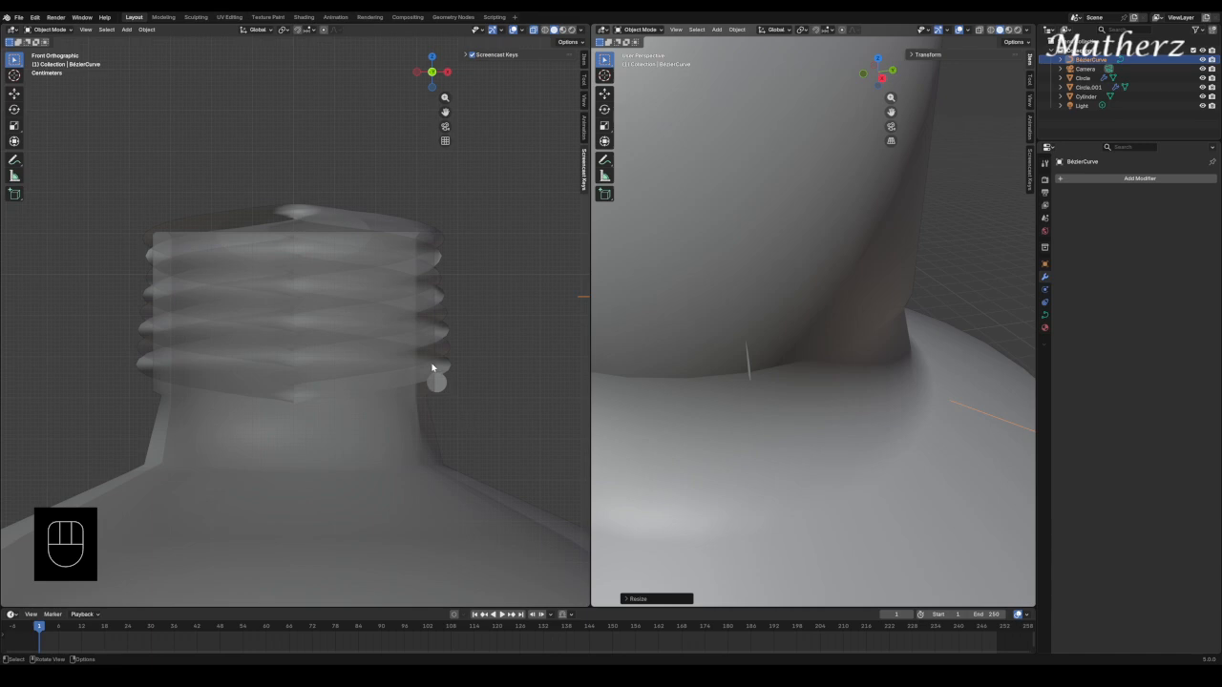
left_click(86, 31)
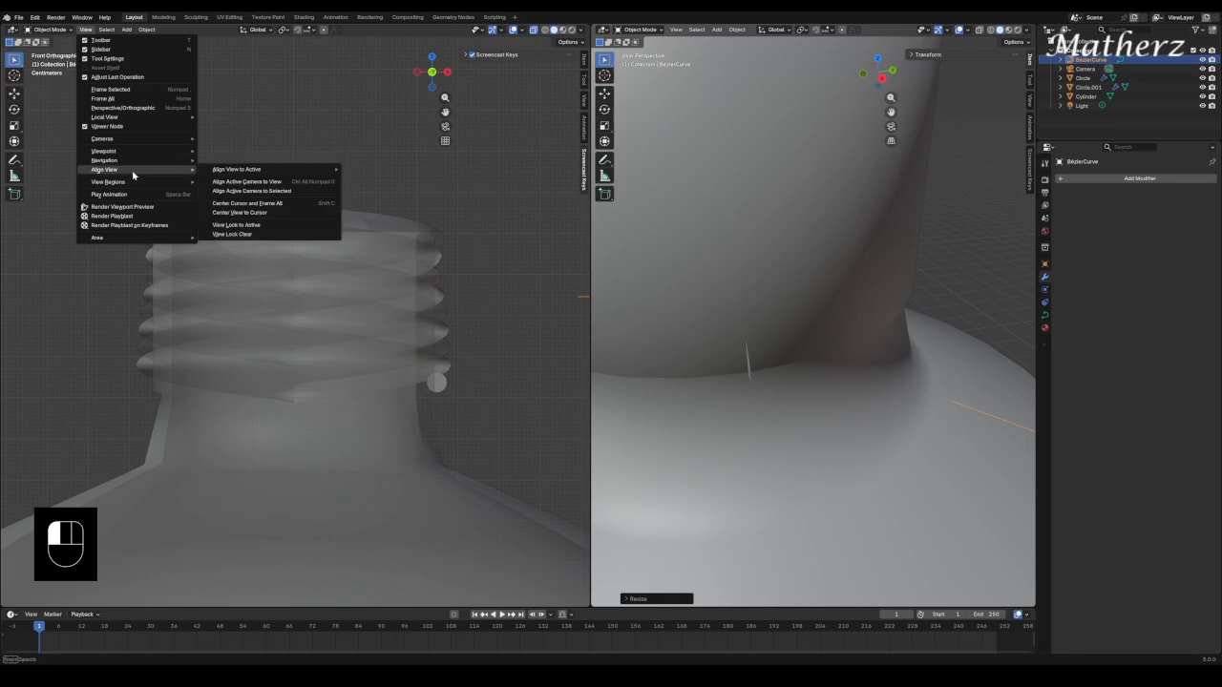
mouse_move(141, 161)
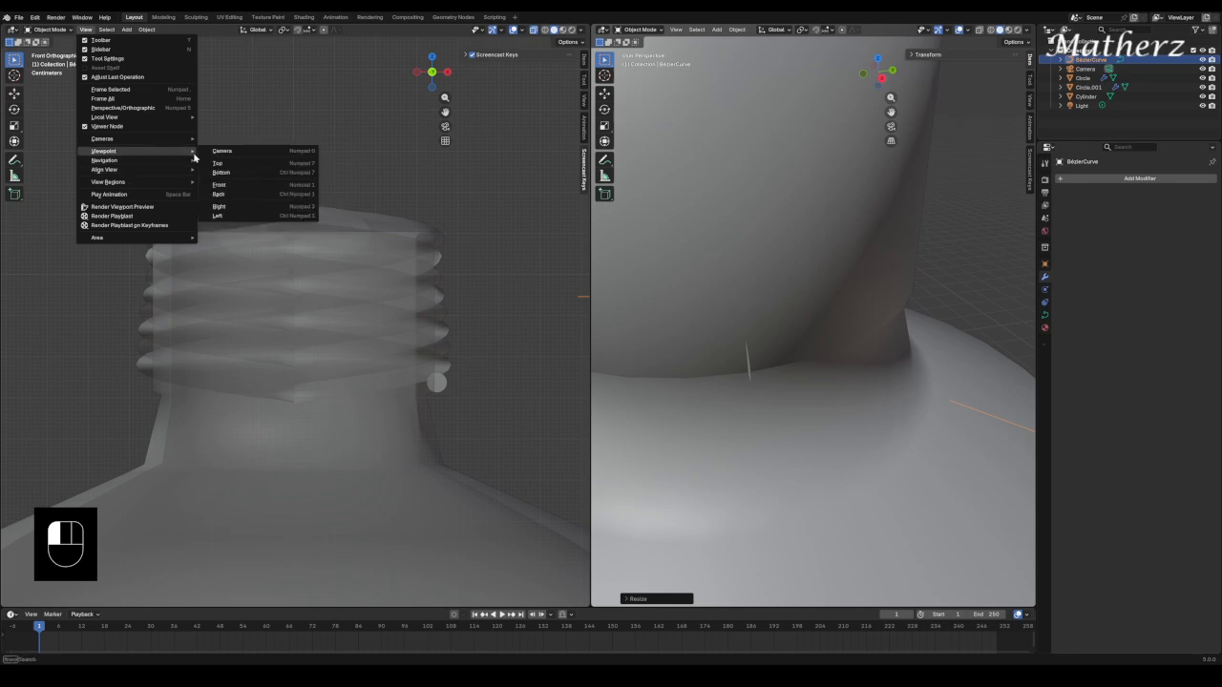
left_click(270, 216)
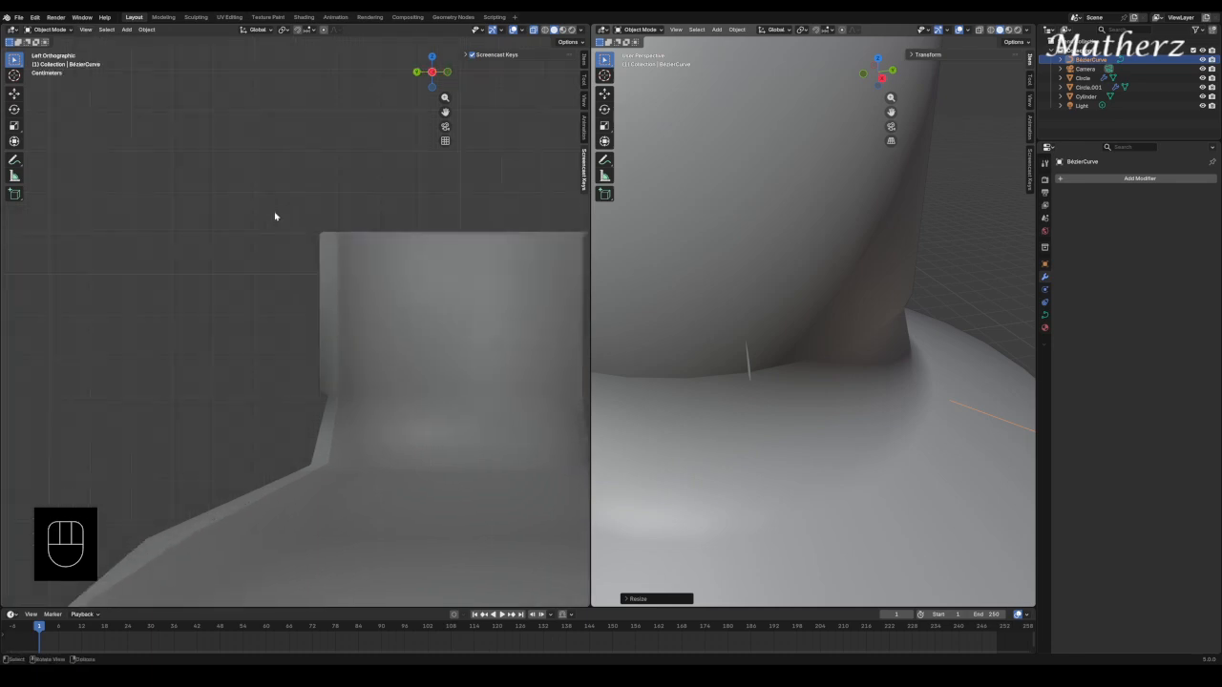
middle_click_drag(563, 281, 275, 166, "shift")
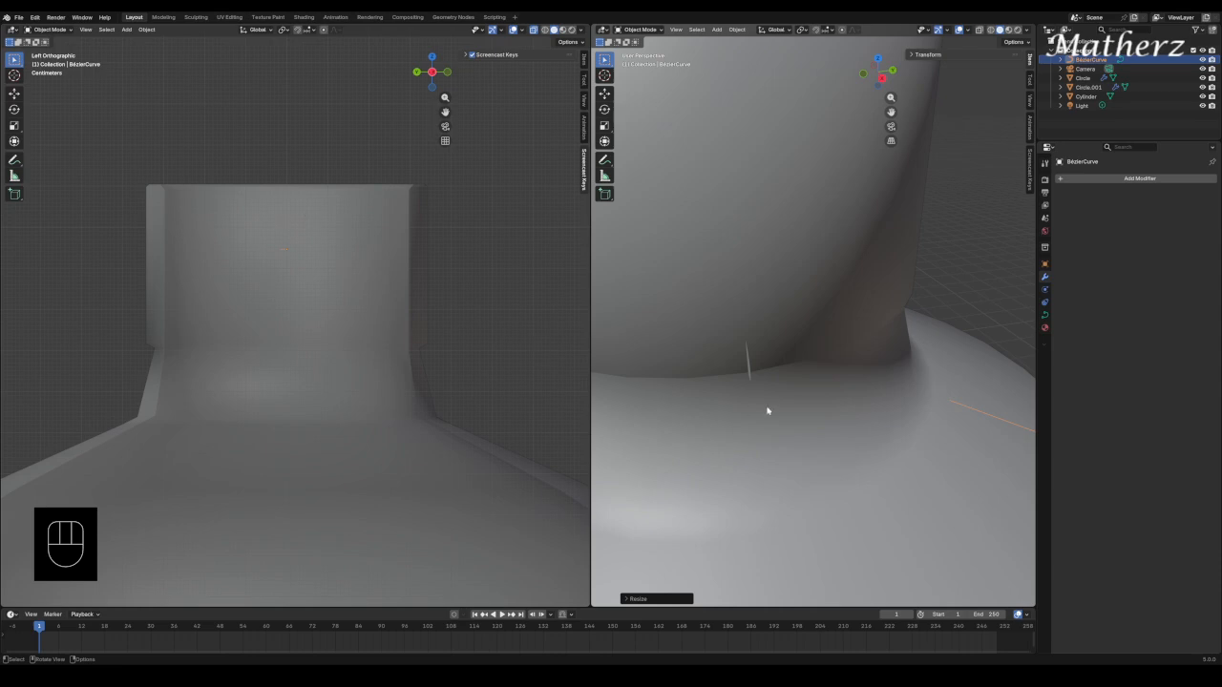
Lower the Bézier curve to the thread profile's height and slide it along X until its end meets the profile.
key("g")
middle_click_drag(324, 253, 298, 337)
left_click(334, 341)
middle_click_drag(848, 477, 903, 486)
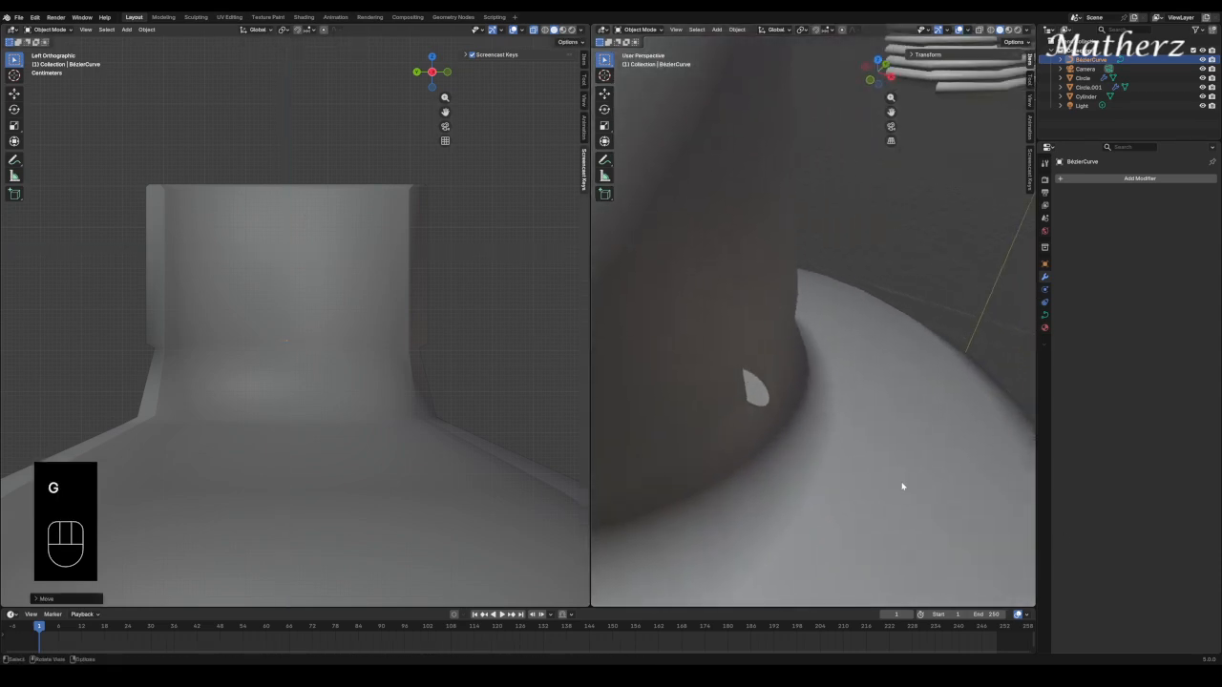
scroll(903, 478, "down", 5)
key("g")
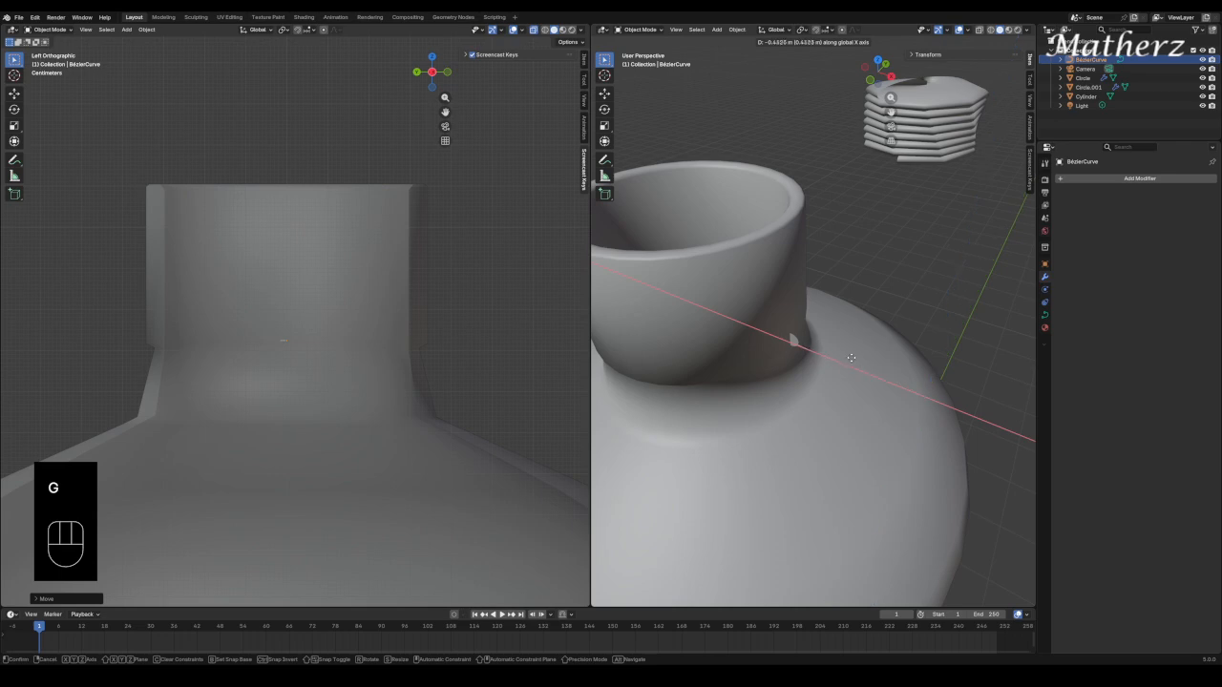
left_click(840, 380)
scroll(840, 380, "up", 5)
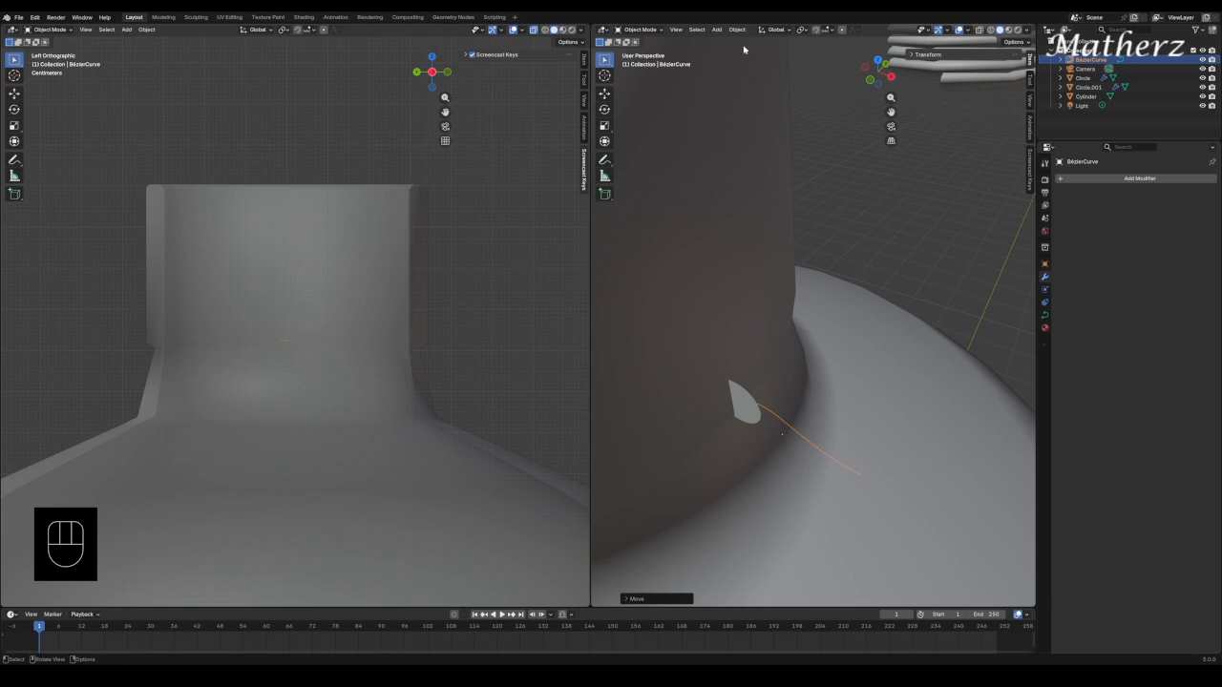
middle_click_drag(730, 143, 725, 188)
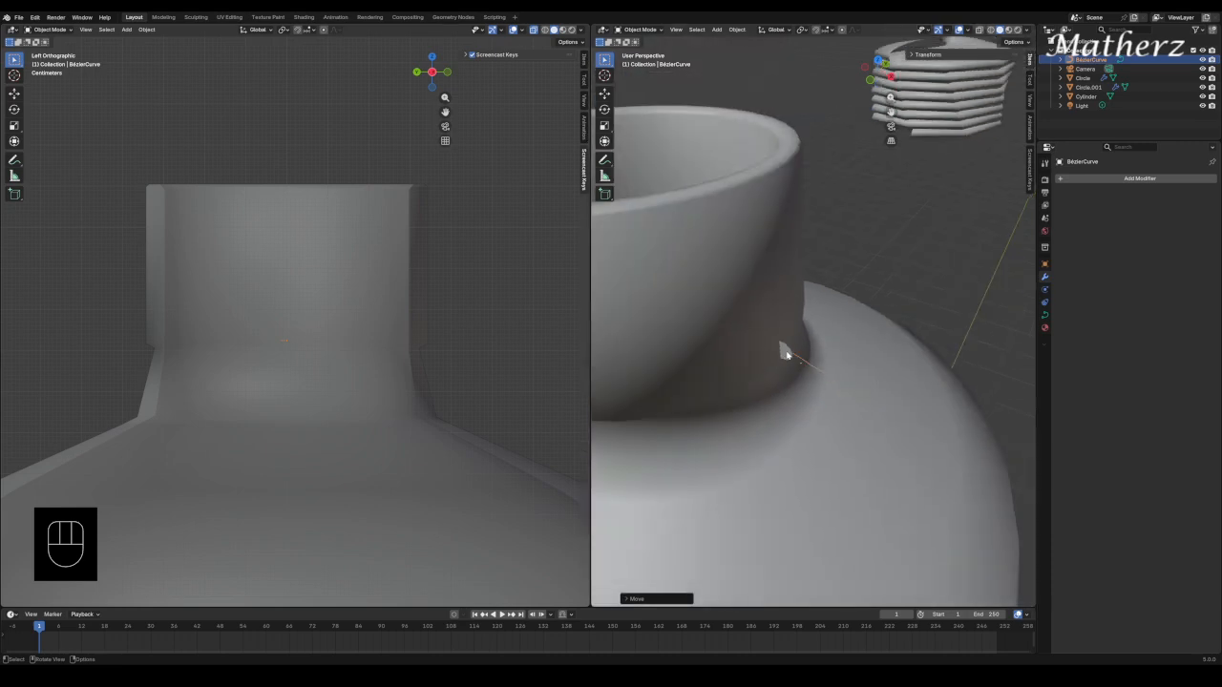
Assign the Bézier curve as the Curve Object of the thread profile's Curve modifier.
left_click(782, 349)
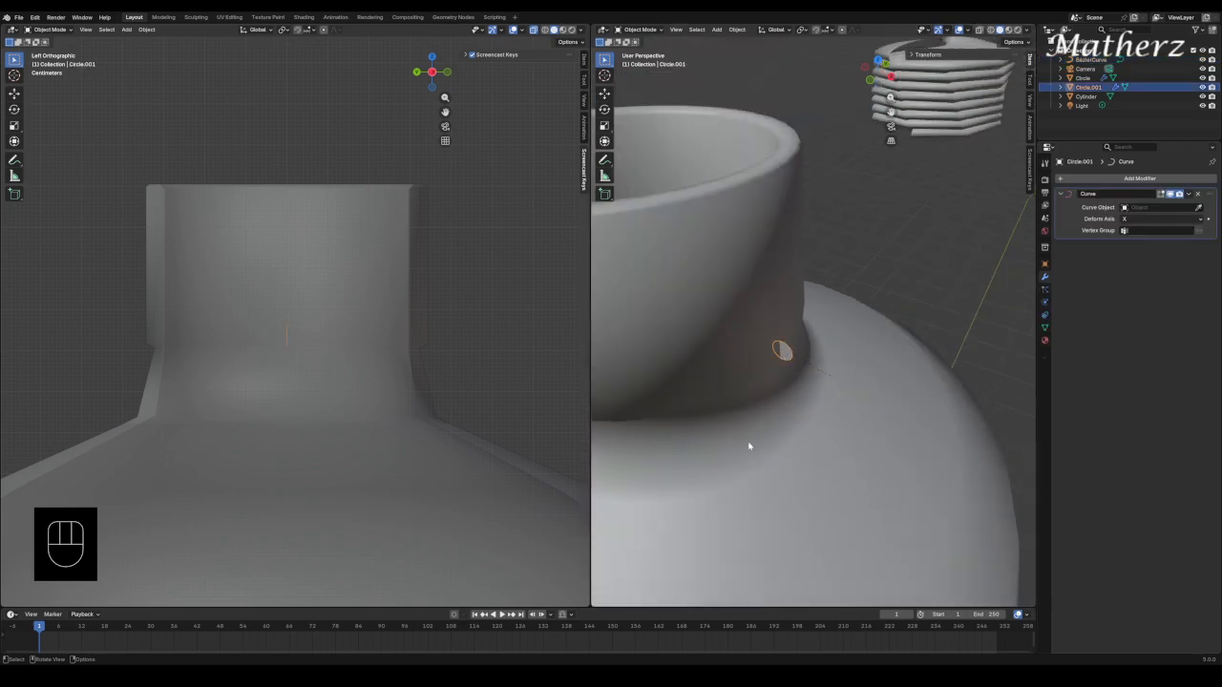
left_click(814, 363)
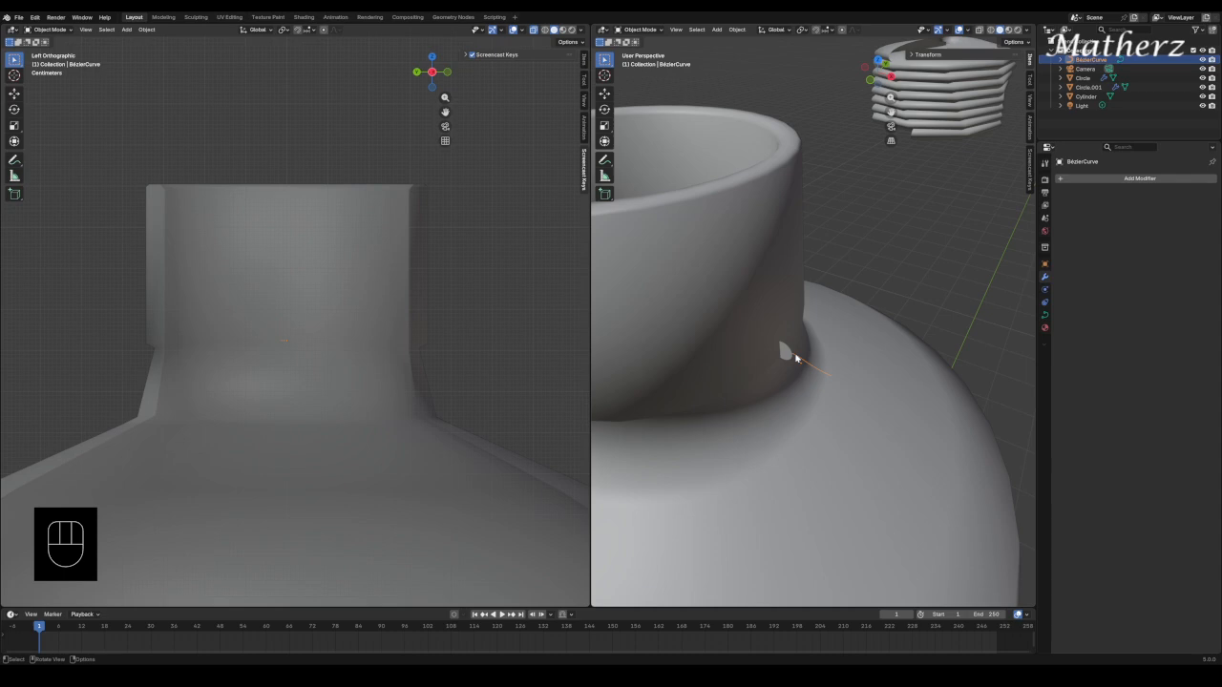
left_click(785, 353)
left_click(782, 353)
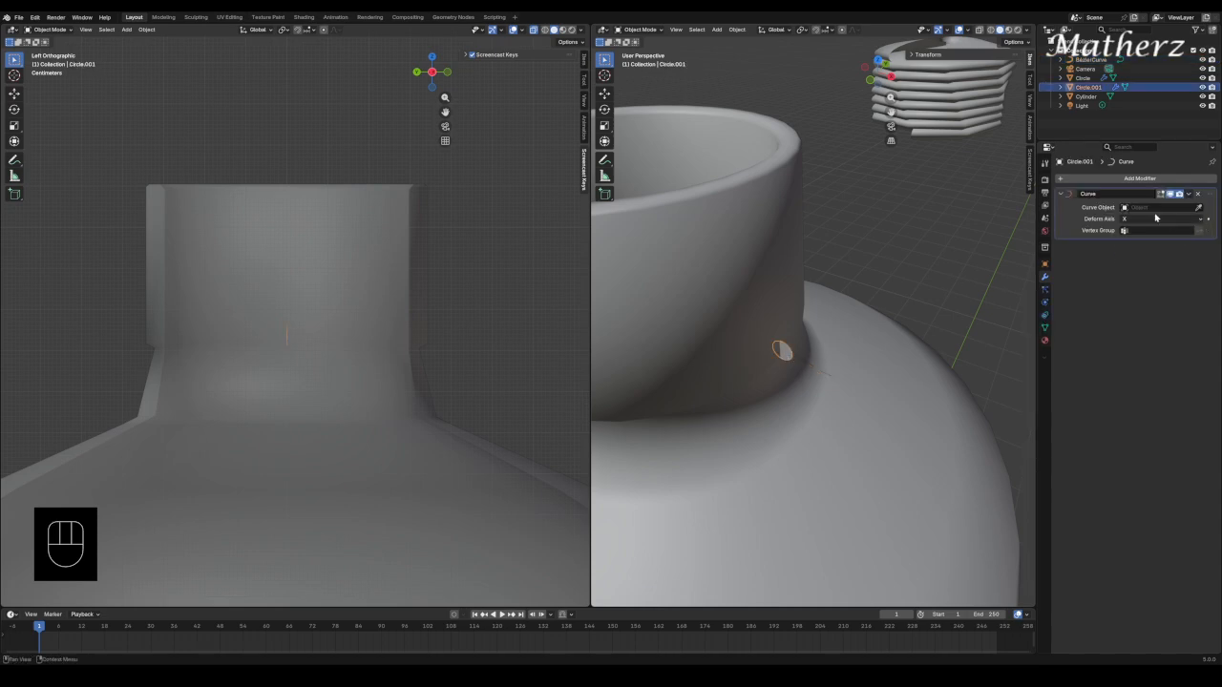
left_click(1199, 208)
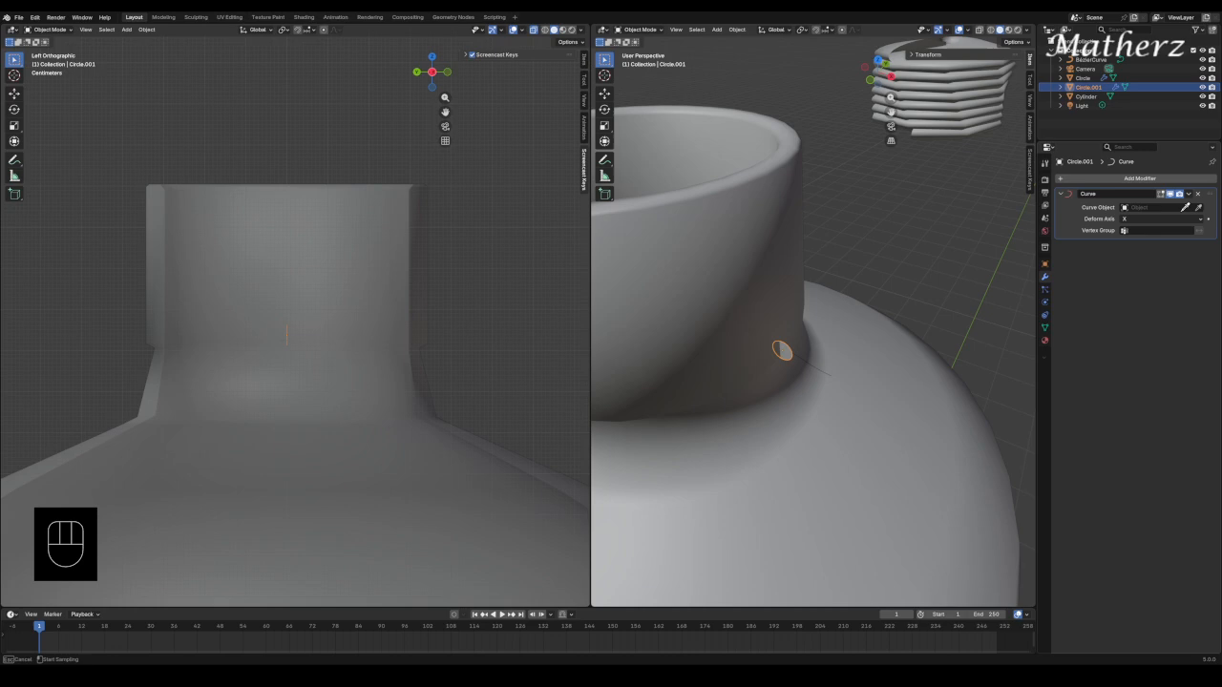
left_click(813, 359)
Select the Bézier curve beside the neck and enter Edit Mode on it.
left_click(640, 29)
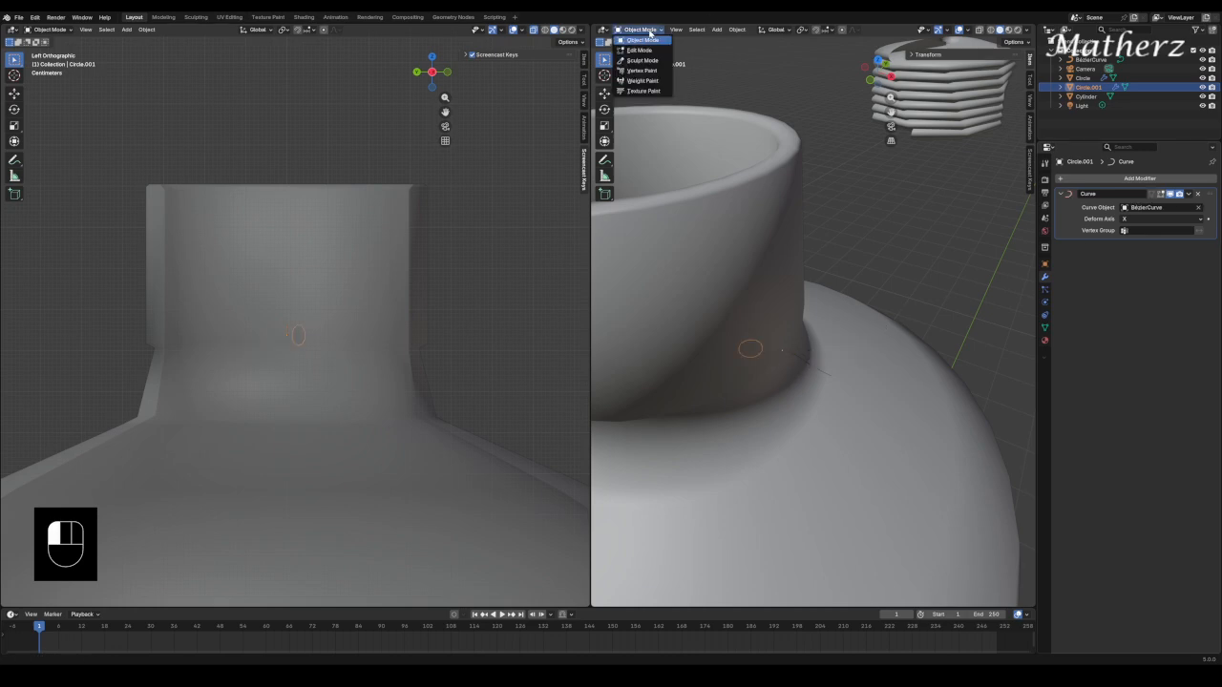
left_click(808, 363)
left_click(804, 363)
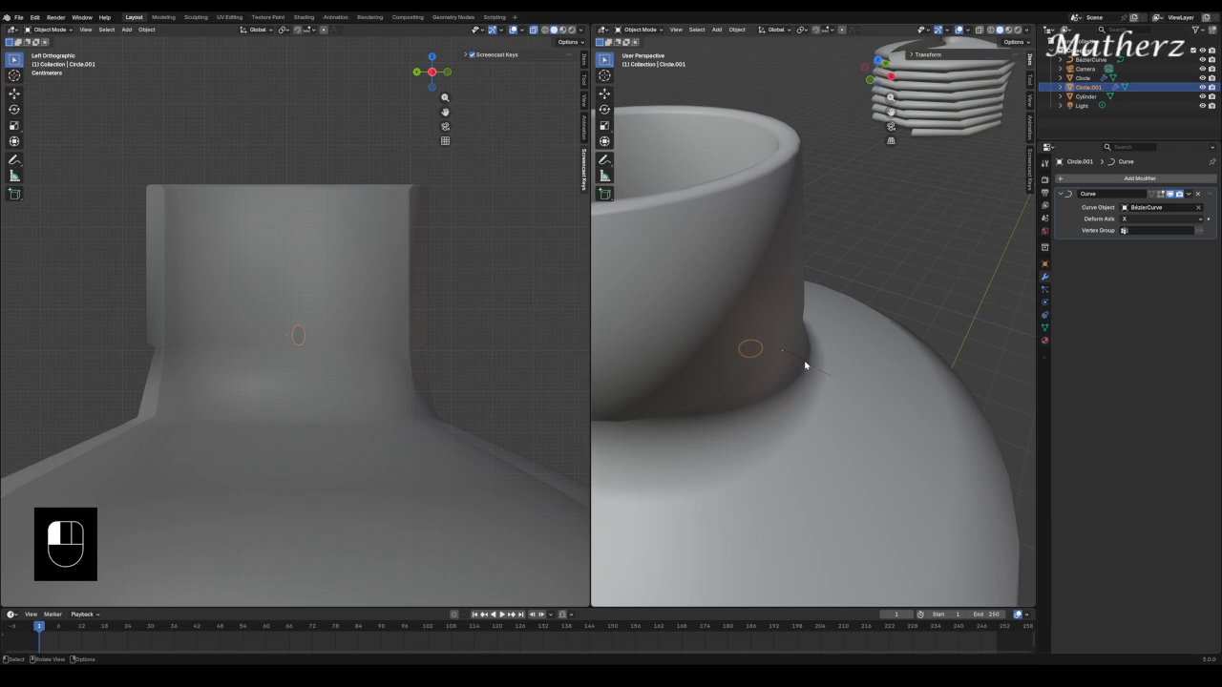
left_click(640, 30)
left_click(646, 55)
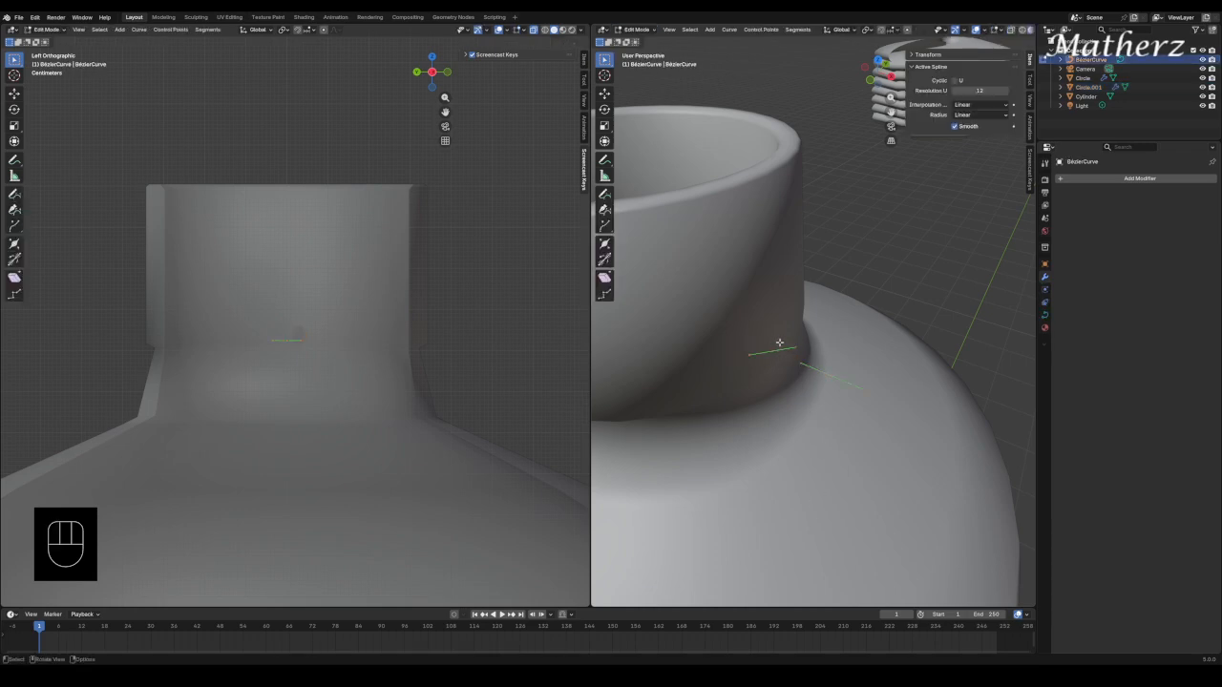
Move the Bézier curve's control point nearest the thread profile along the X axis.
scroll(778, 416, "up", 4)
middle_click_drag(922, 488, 669, 430)
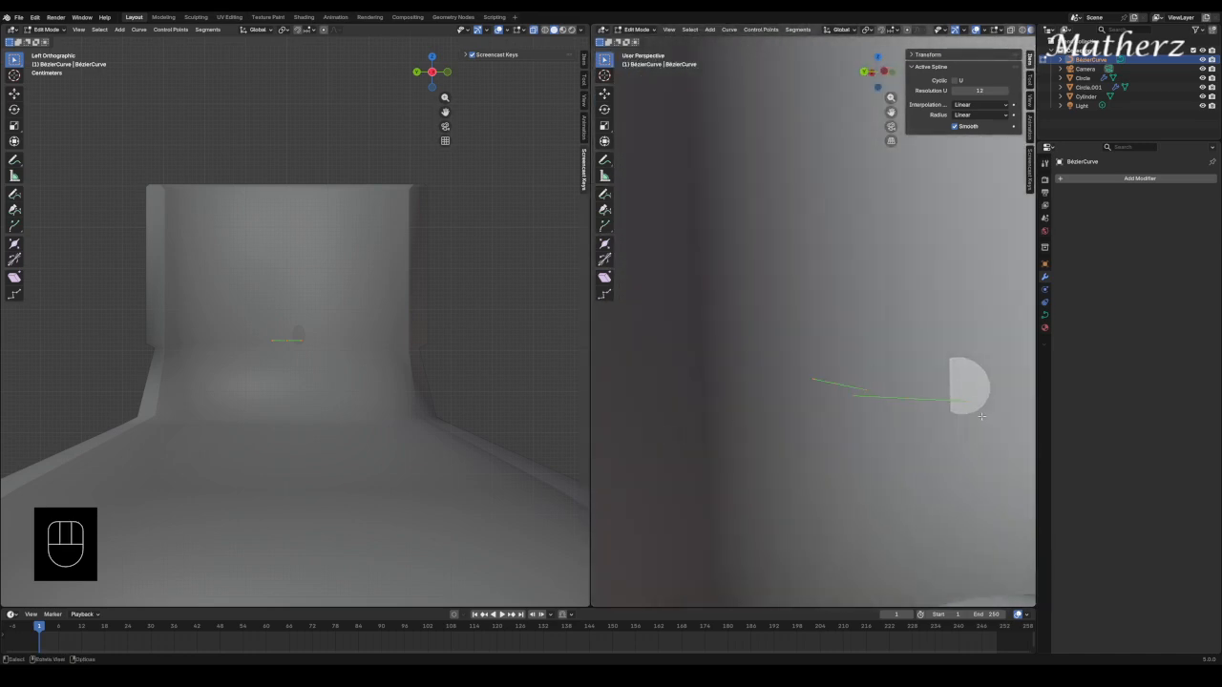
left_click(909, 399)
key("g")
key("x")
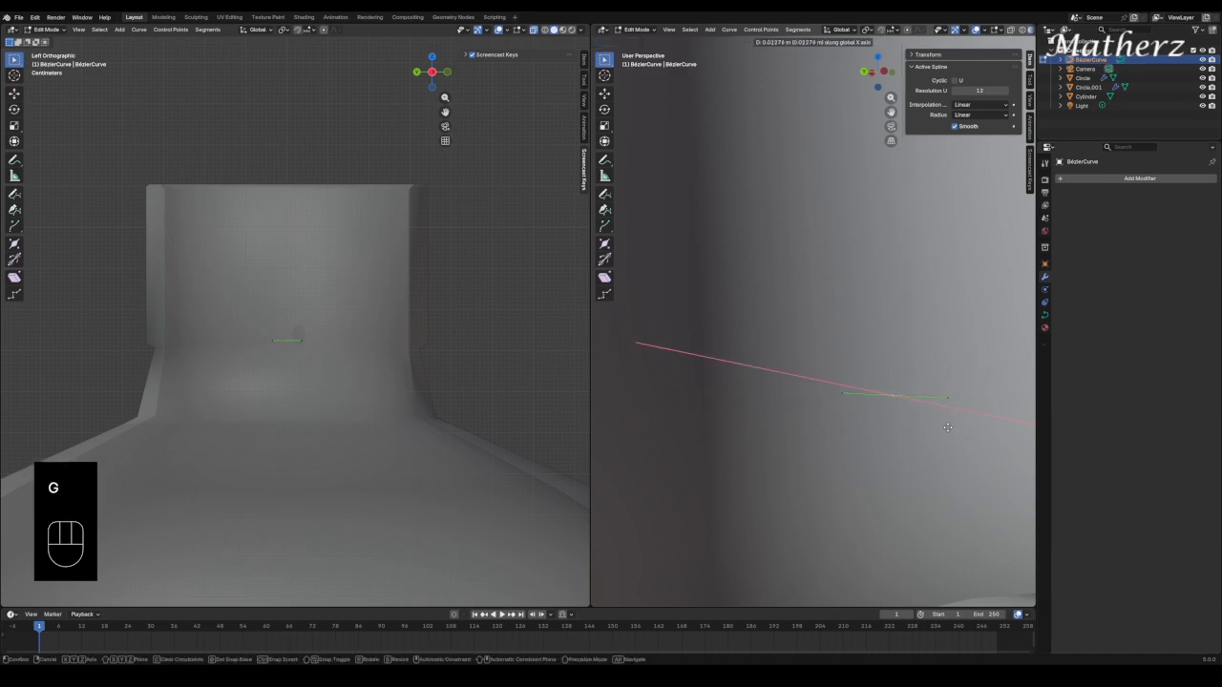
left_click(862, 467)
middle_click_drag(863, 467, 789, 394)
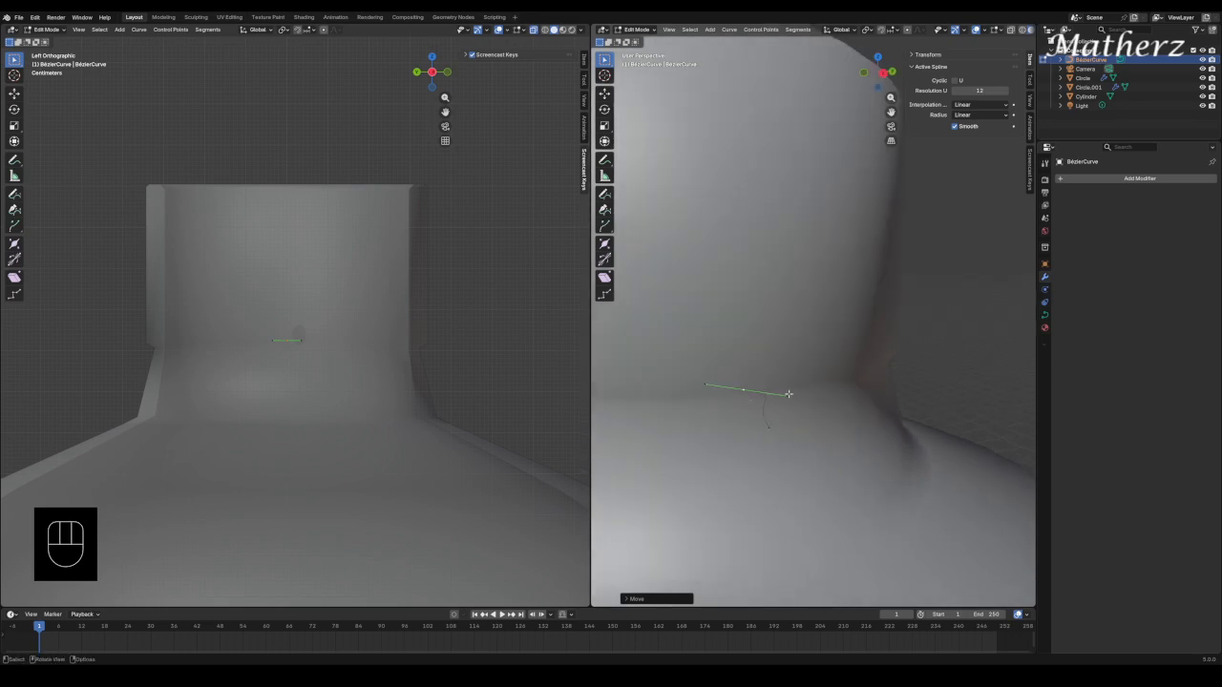
middle_click_drag(615, 382, 730, 355)
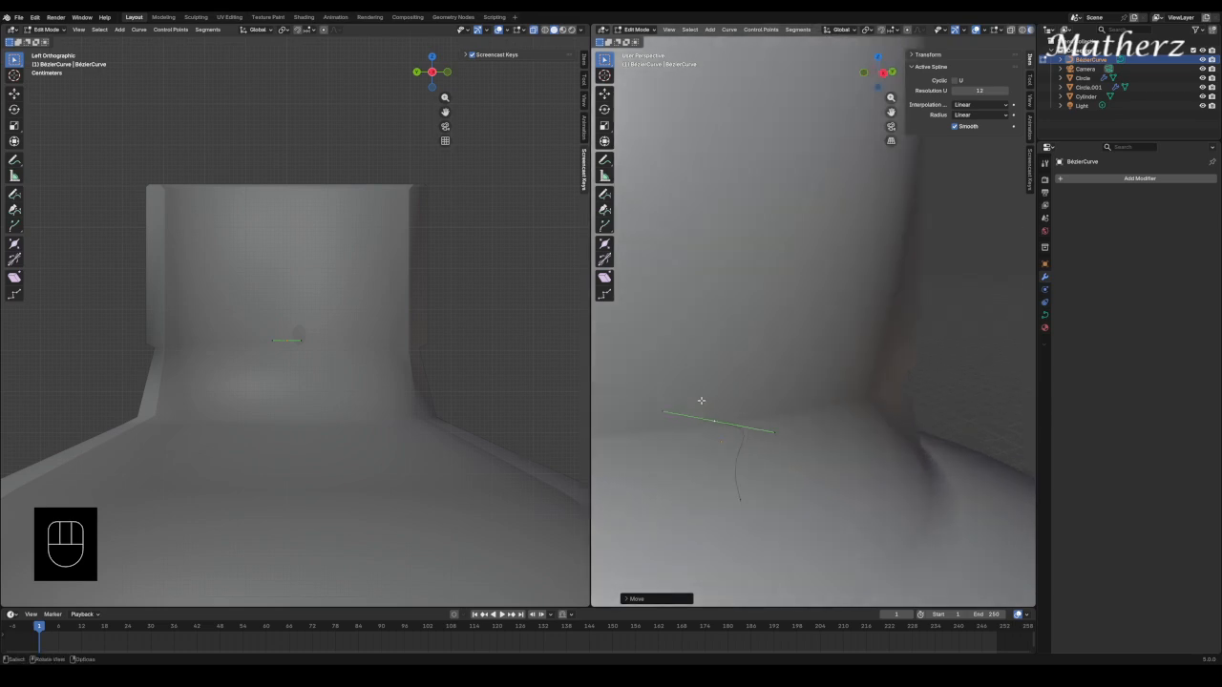
Select the Bézier curve's far control point and move it along the Y and X axes to follow the neck.
middle_click_drag(869, 451, 659, 453)
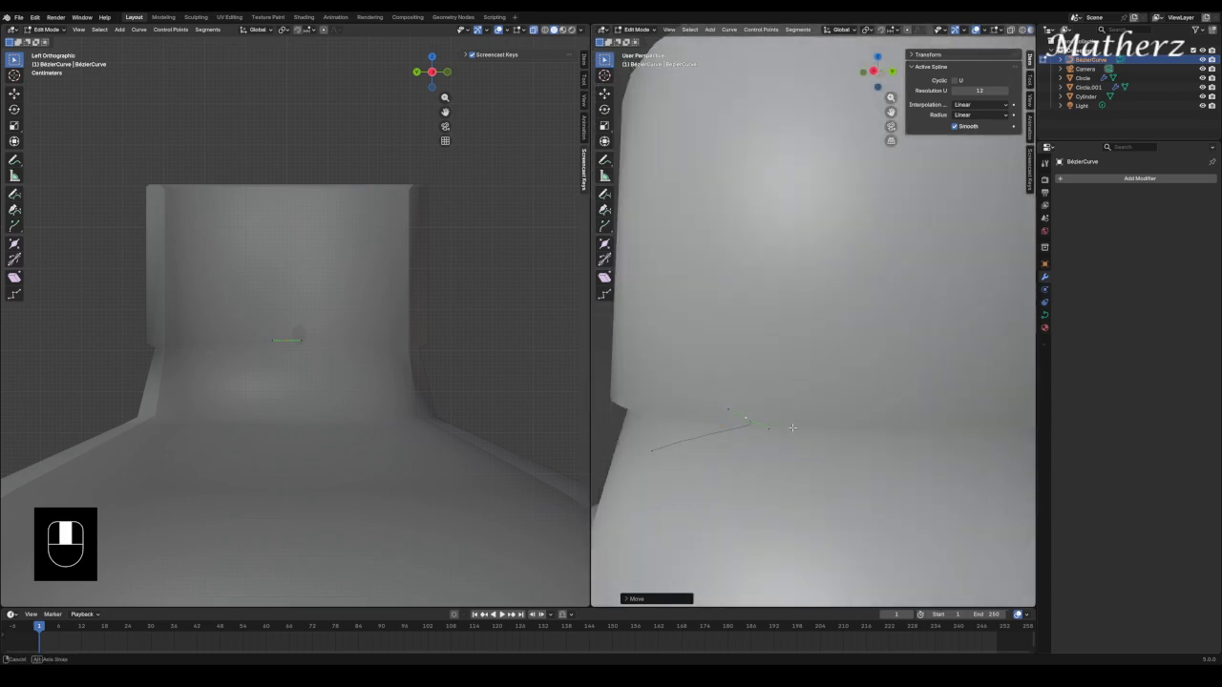
left_click(650, 452)
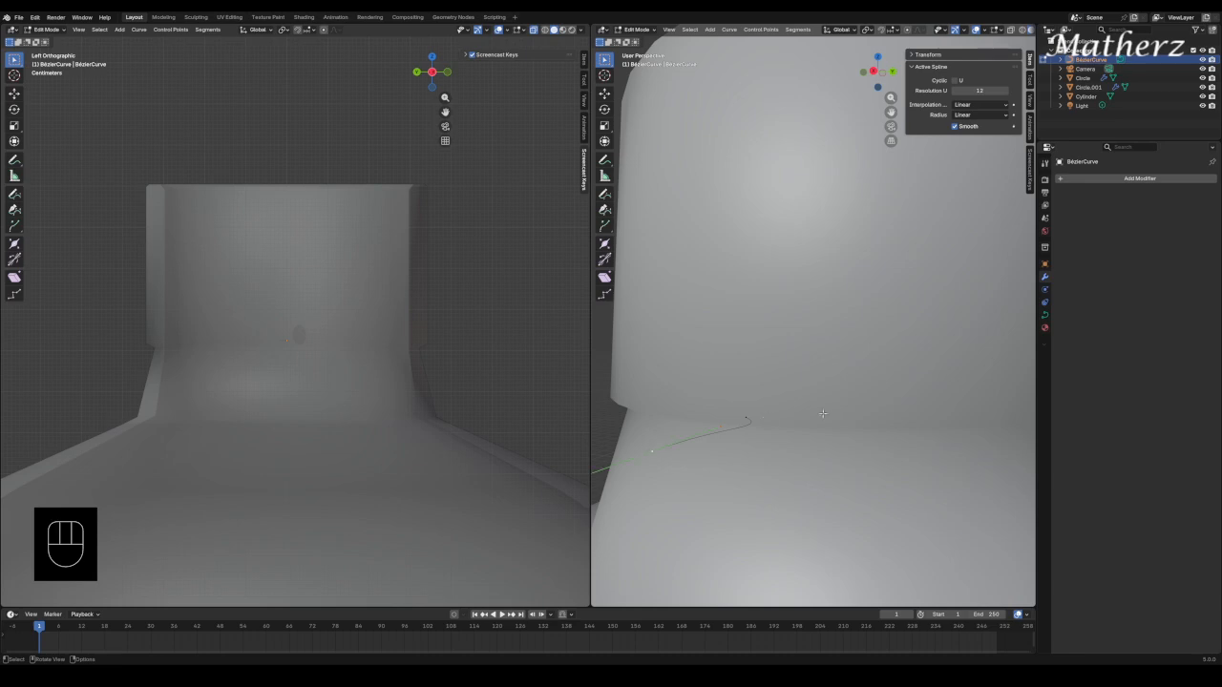
scroll(799, 428, "down", 3)
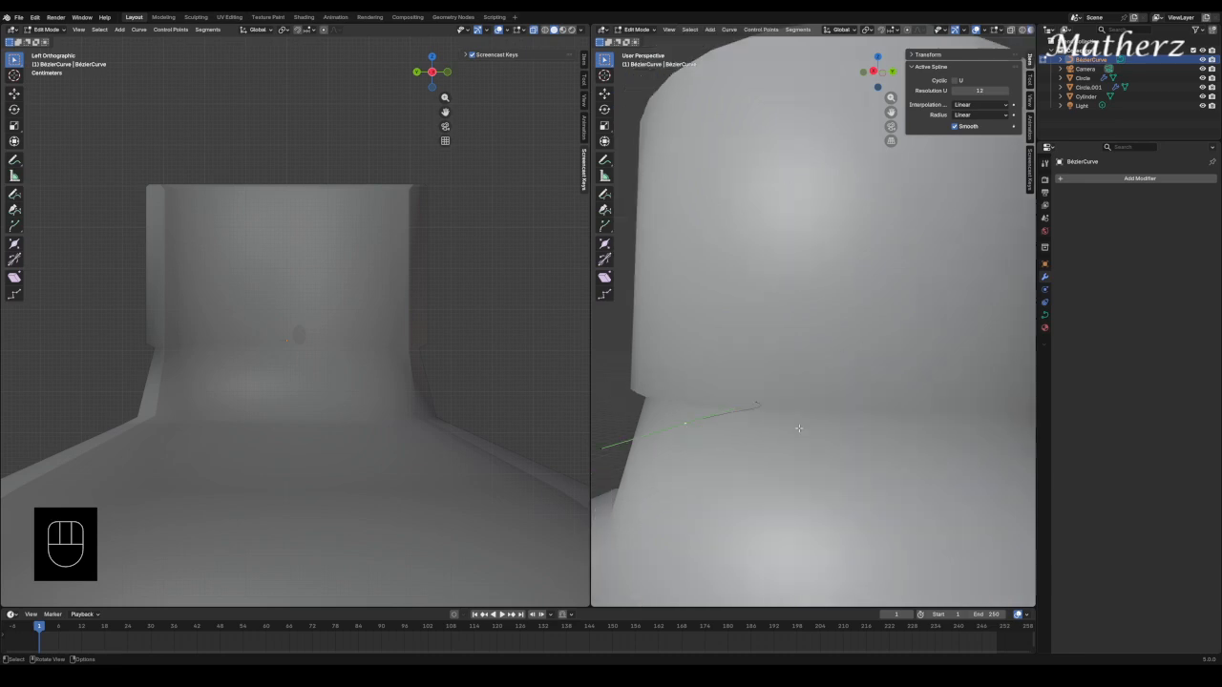
mouse_move(829, 382)
middle_mouse_down()
mouse_move(837, 407)
mouse_move(825, 405)
middle_mouse_up()
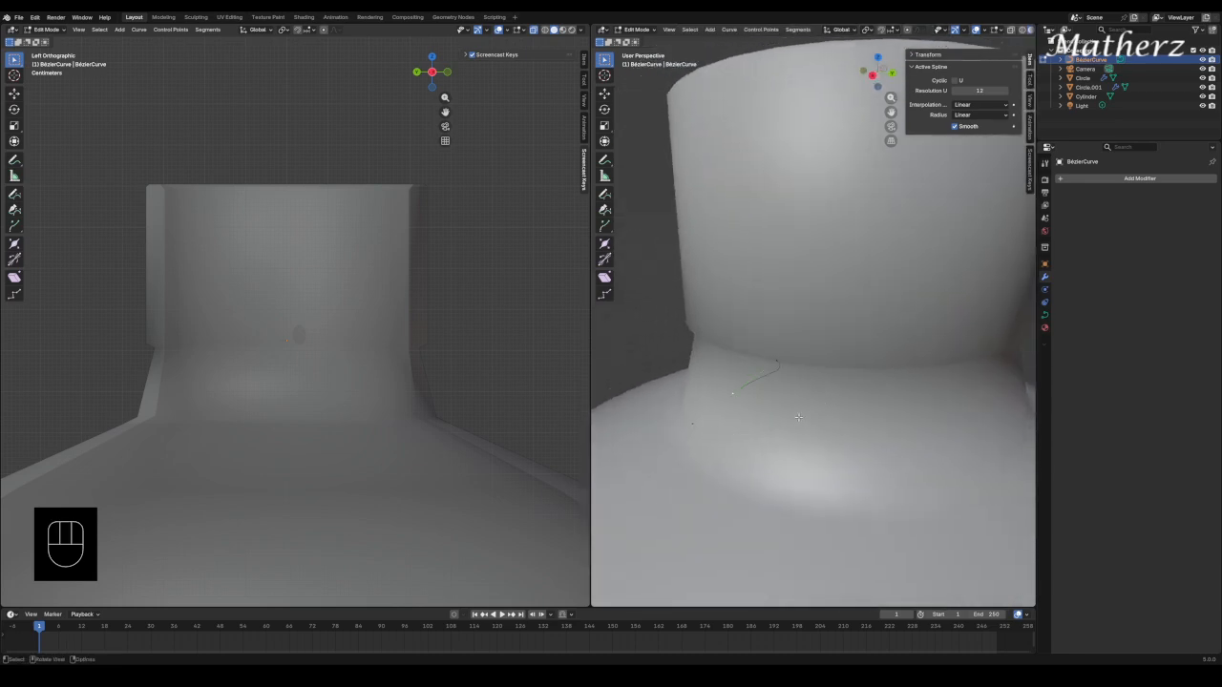
key("g")
left_click(935, 417)
key("g")
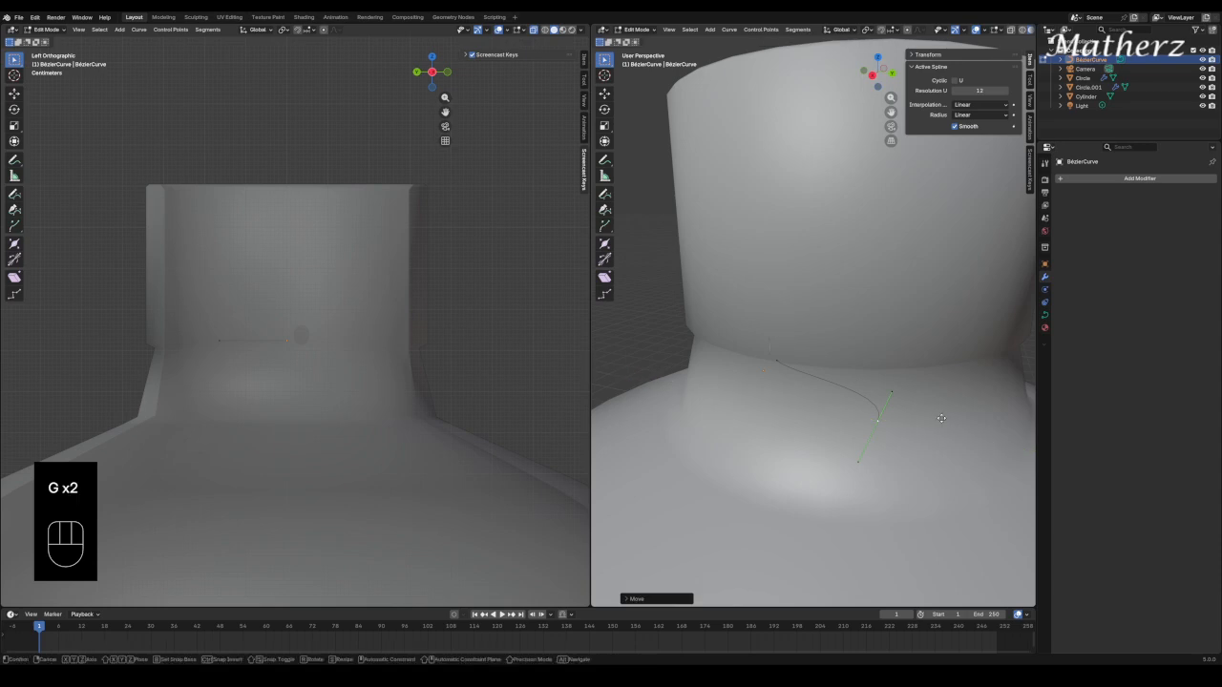
key("x")
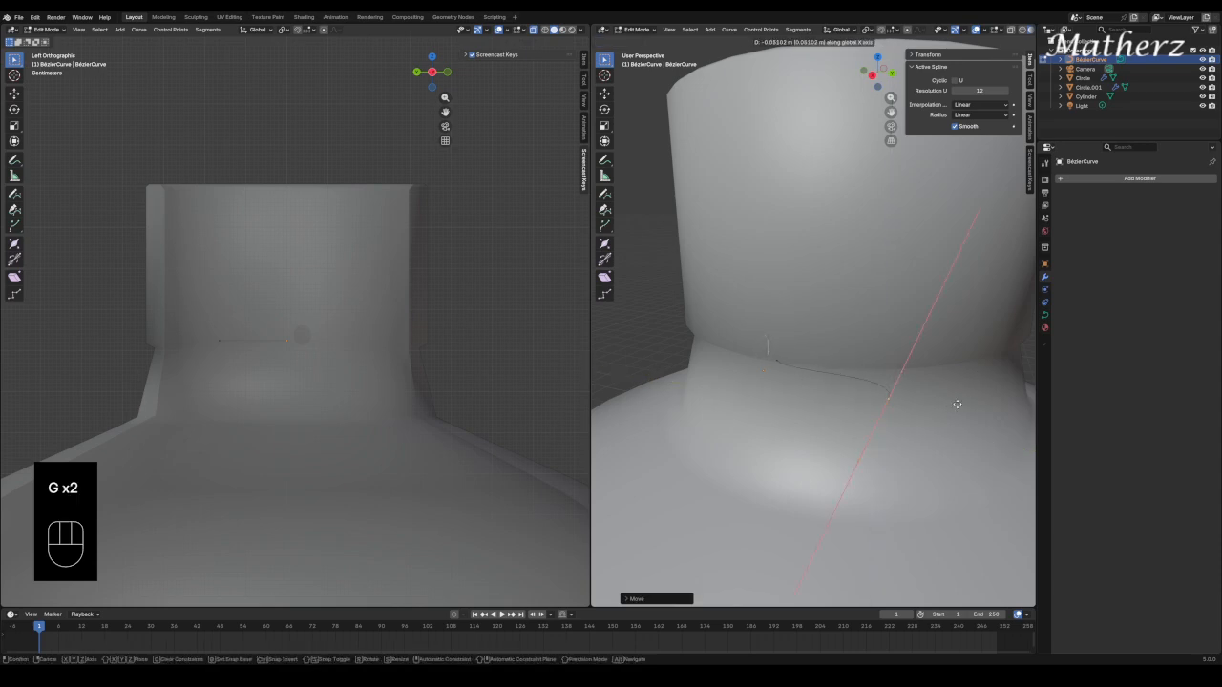
left_click(950, 408)
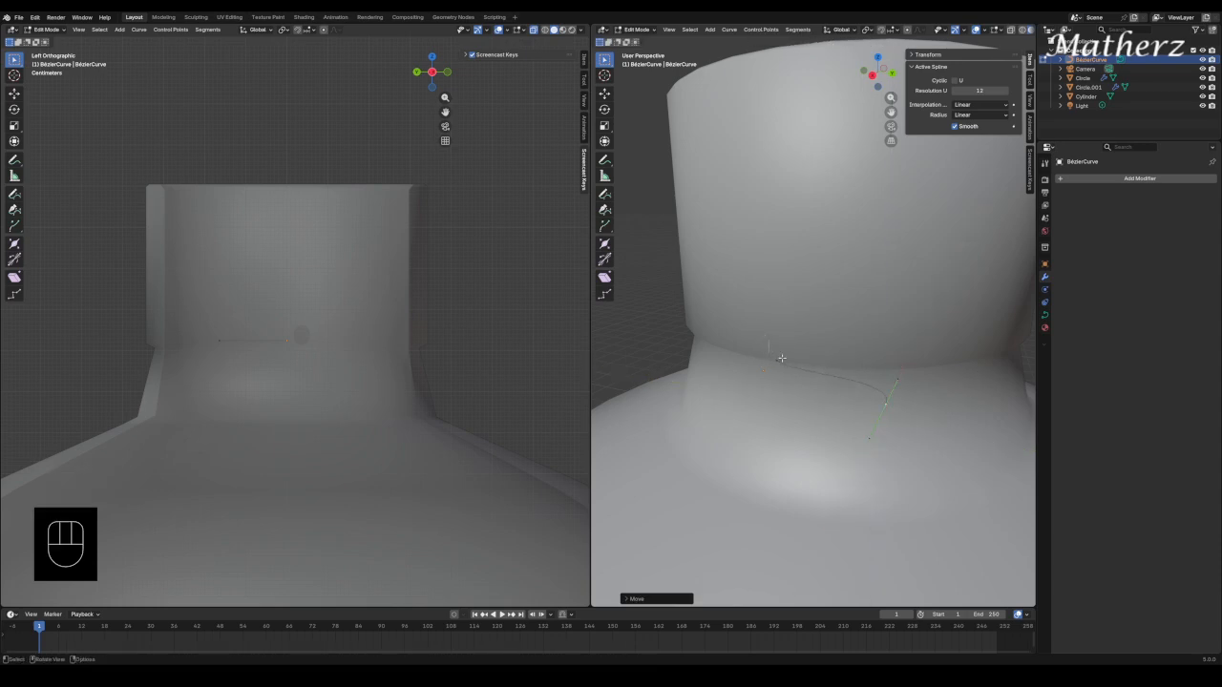
Rotate the curve's control point nearest the thread profile about the Z axis and shift it along X.
left_click(780, 359)
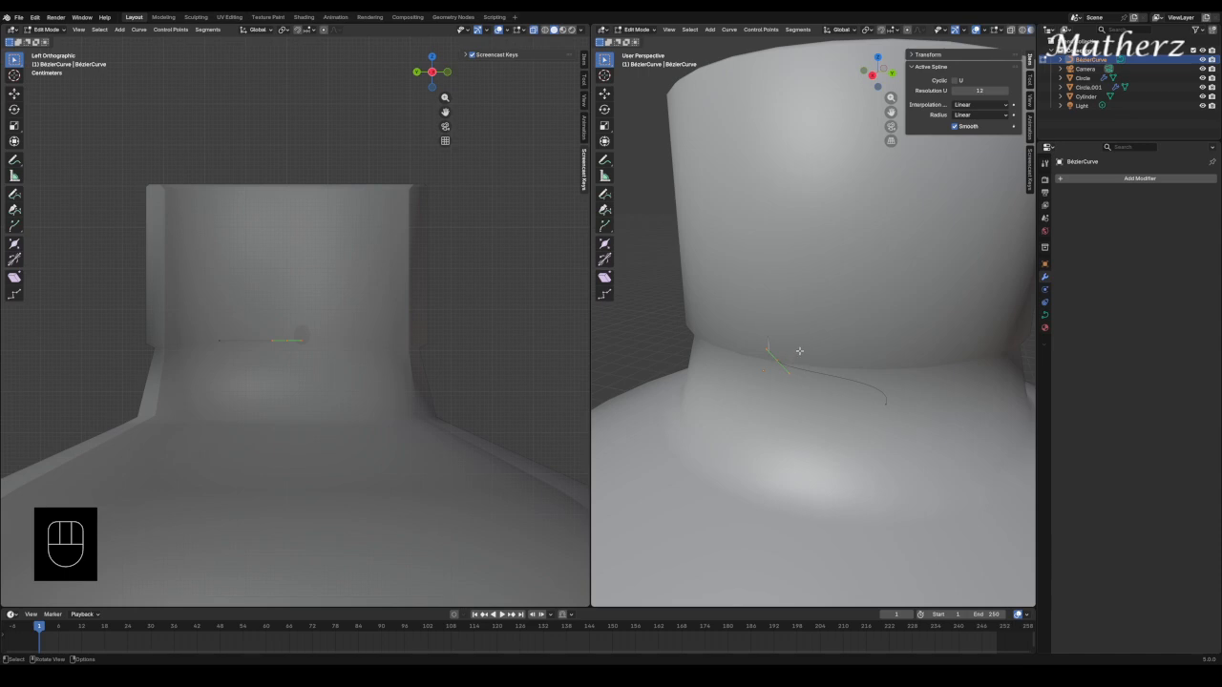
key("r")
key("z")
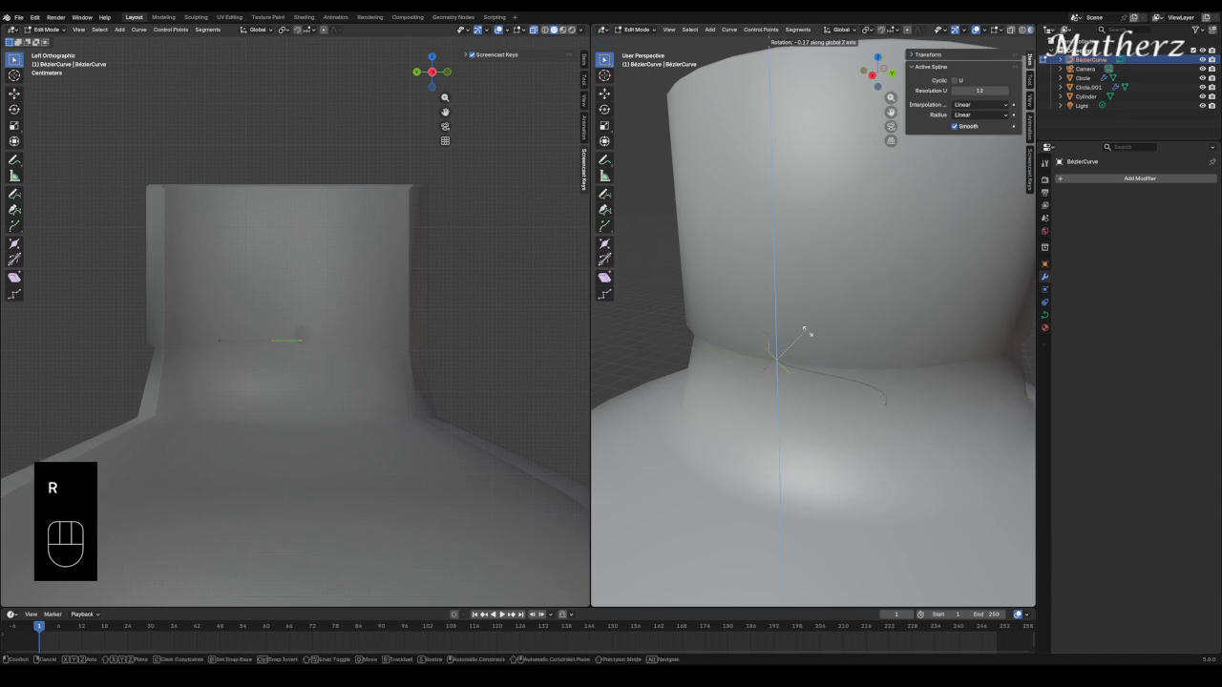
left_click(801, 359)
key("g")
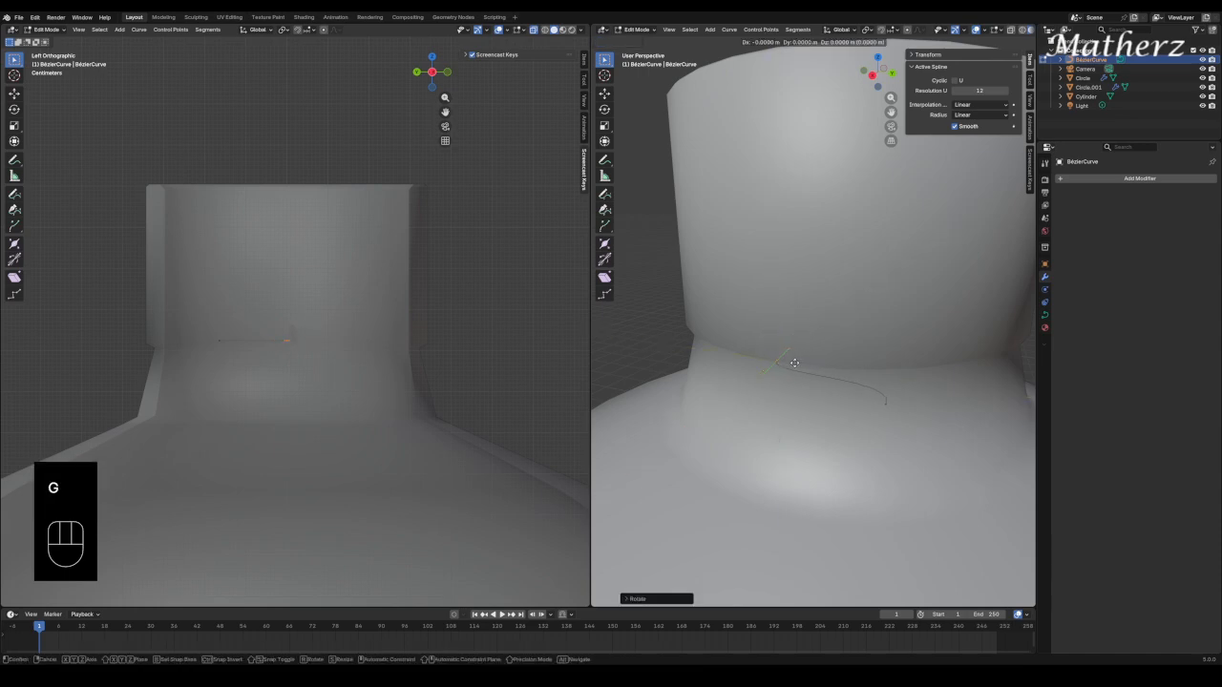
middle_click(785, 371)
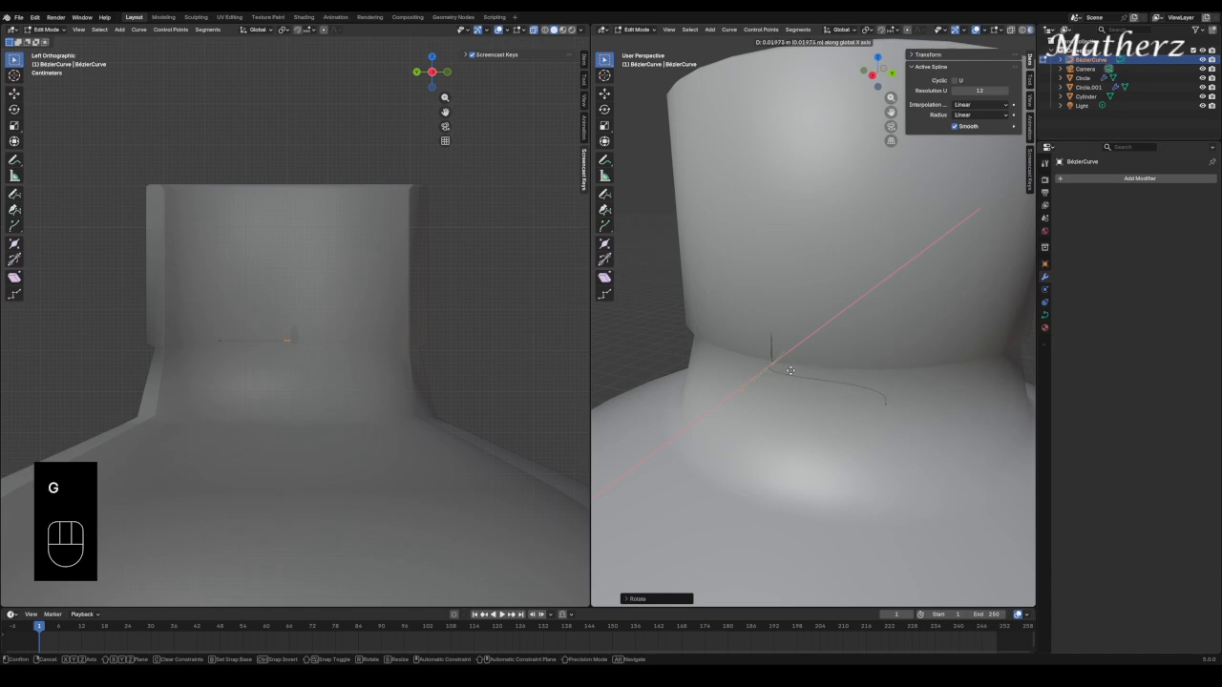
left_click(785, 372)
Raise the control point beside the thread profile slightly and fine-tune its position along X.
middle_click_drag(784, 372, 819, 397)
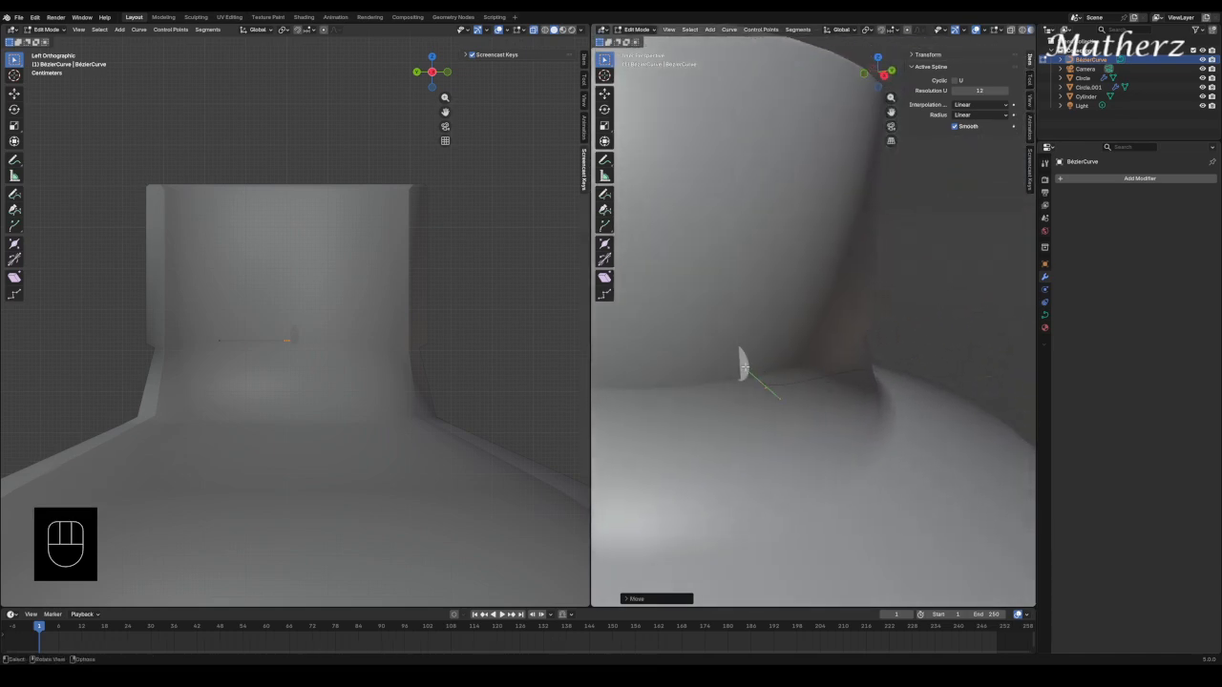
mouse_move(739, 369)
middle_mouse_down()
mouse_move(738, 388)
mouse_move(736, 363)
mouse_move(743, 375)
middle_mouse_up()
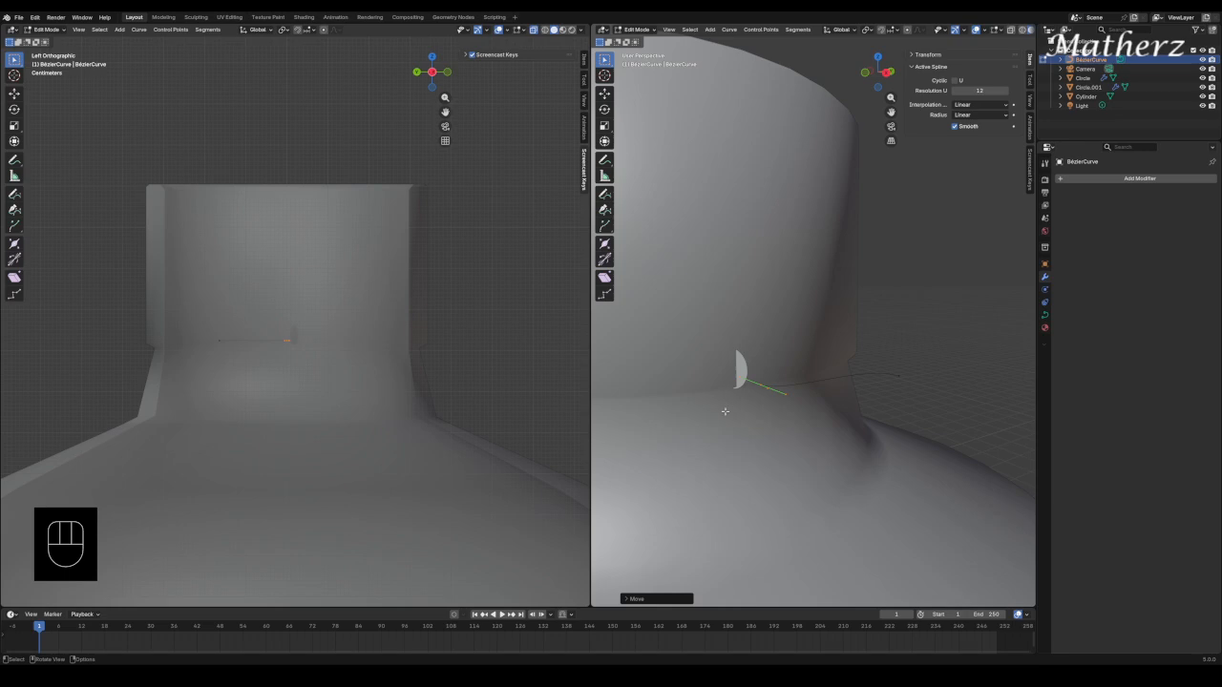
key("g")
key("g")
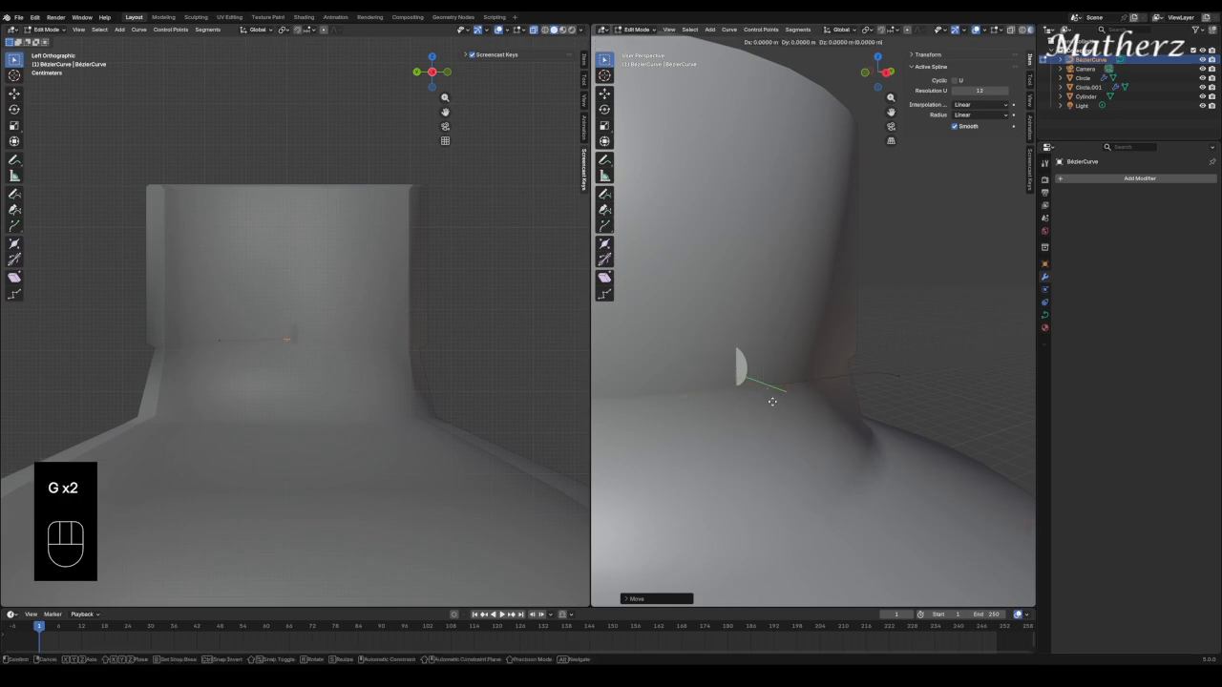
middle_click_drag(772, 402, 770, 401)
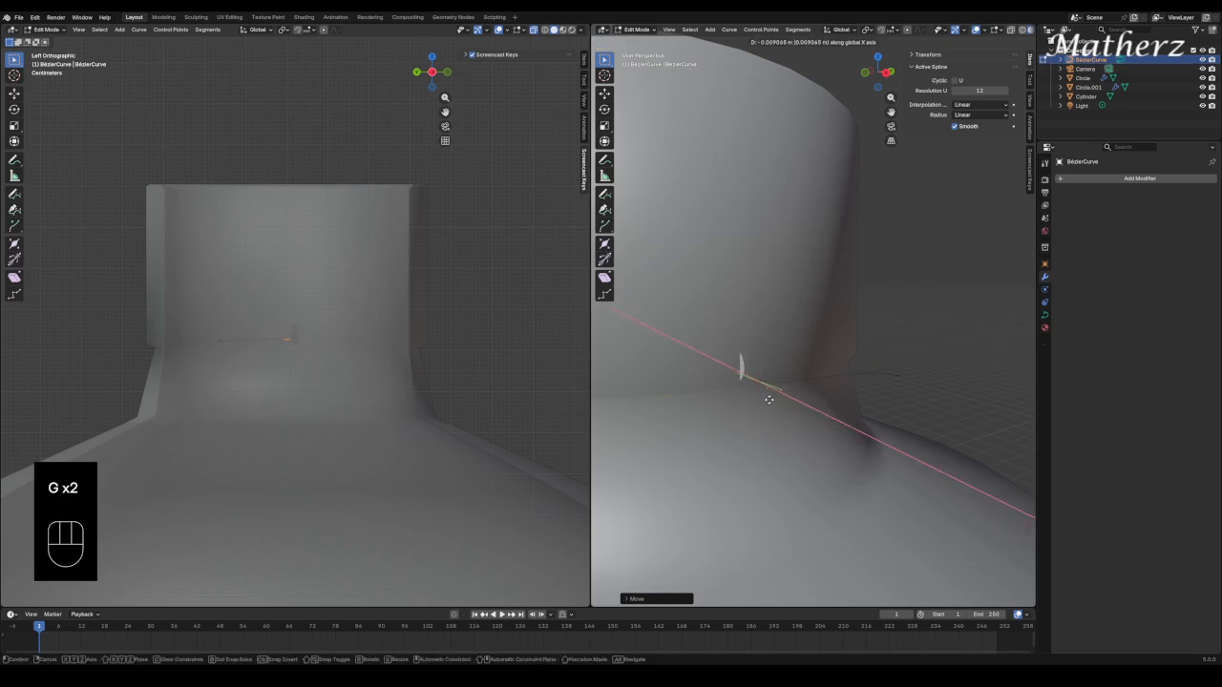
left_click(770, 401)
Move the curve's far control point along X and rotate it about Z so its handles follow the neck surface.
middle_click_drag(917, 396, 927, 347)
left_click(871, 403)
key("g")
left_click(964, 396)
key("r")
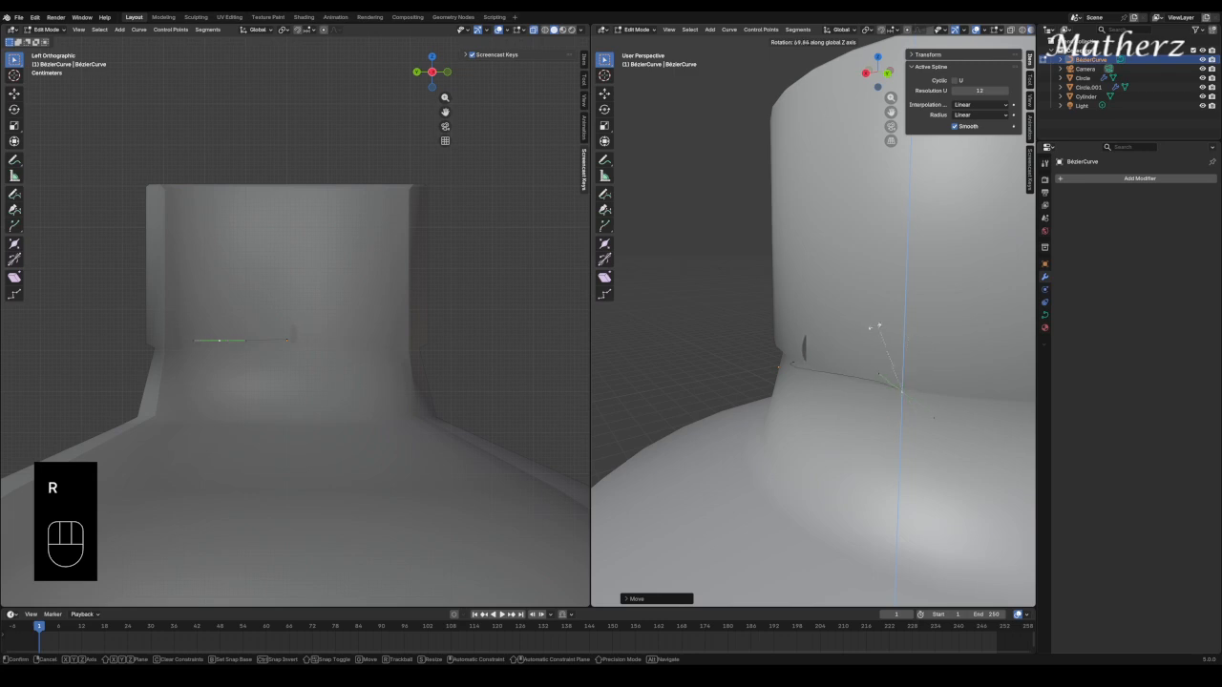
left_click(822, 362)
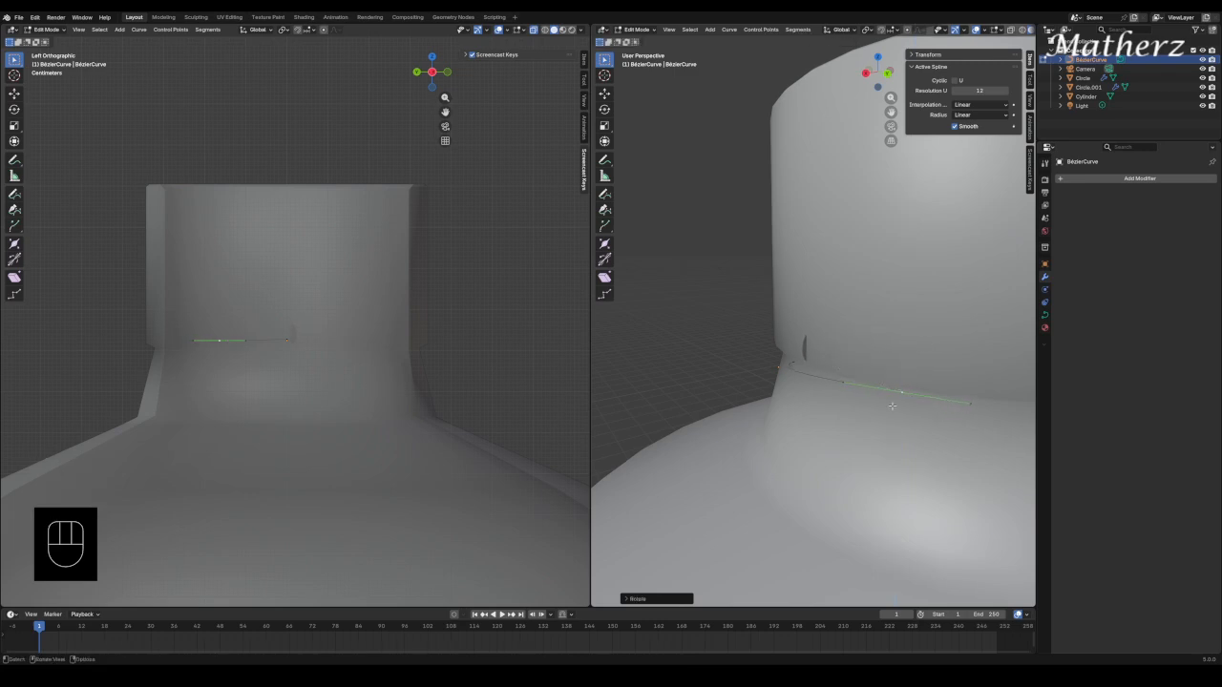
Push the curve's far control point further around the neck with two moves to lengthen the arc.
middle_click_drag(822, 362, 993, 420)
key("g")
left_click(946, 386)
key("g")
left_click(1030, 422)
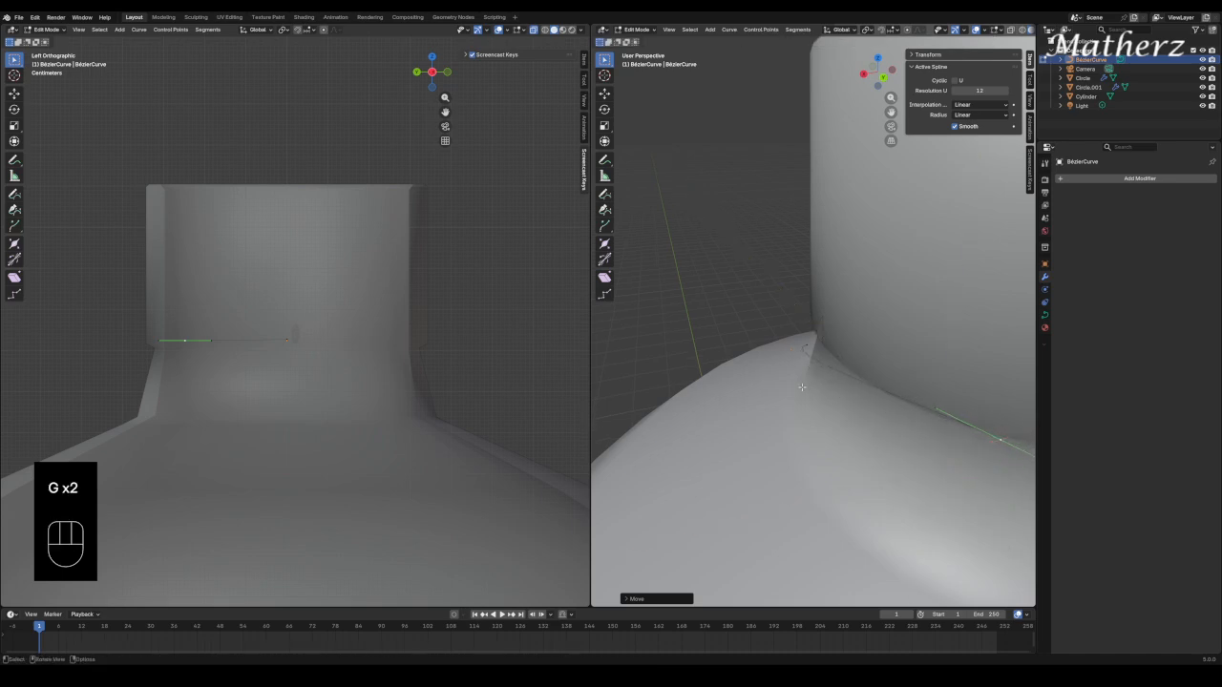
middle_click_drag(792, 396, 879, 406)
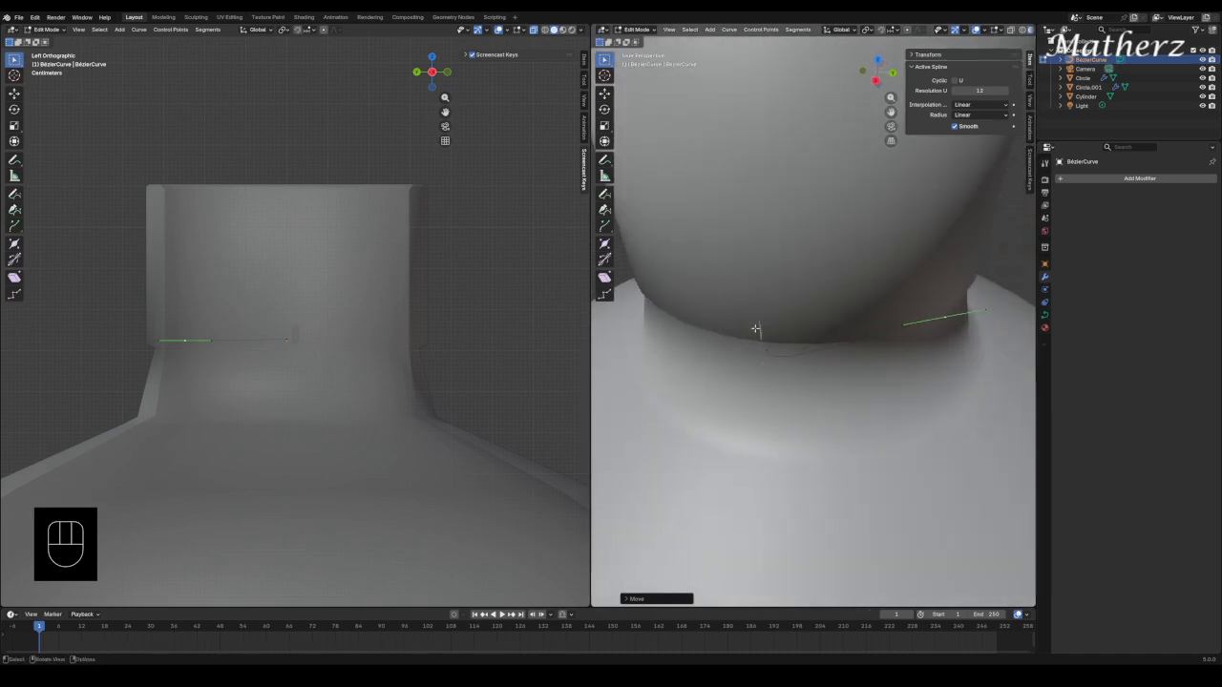
Return to Object Mode, select the thread profile and add a Screw modifier to it.
left_click(639, 30)
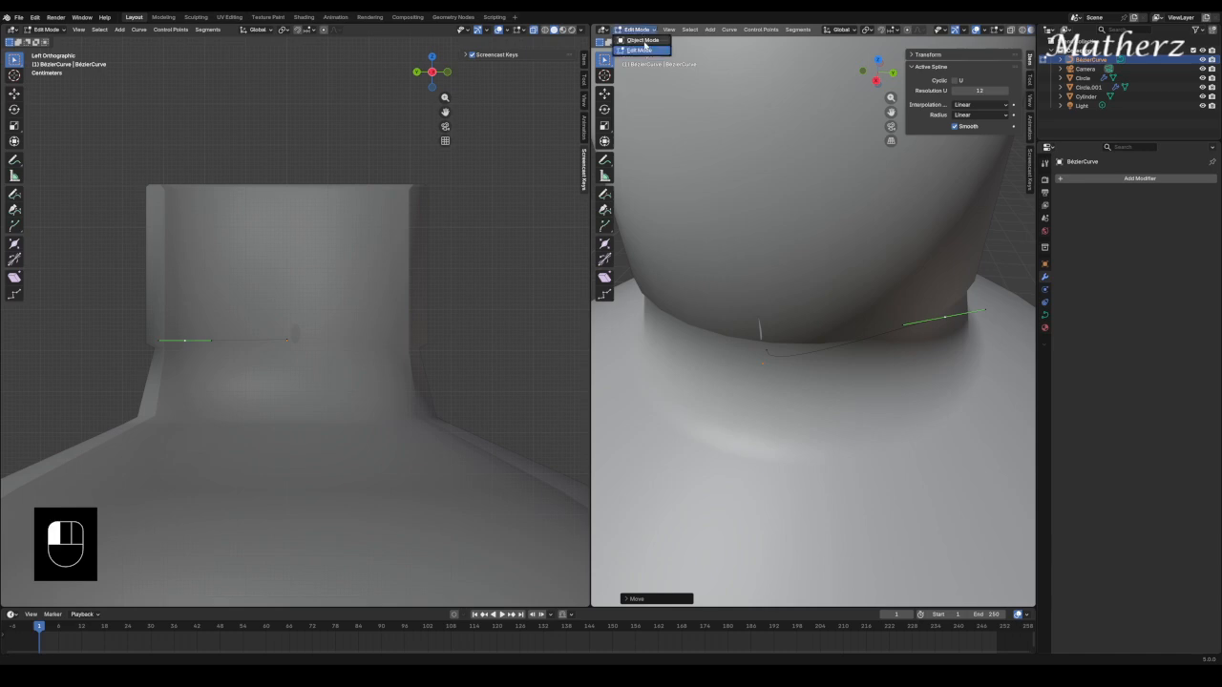
left_click(646, 41)
left_click(761, 339)
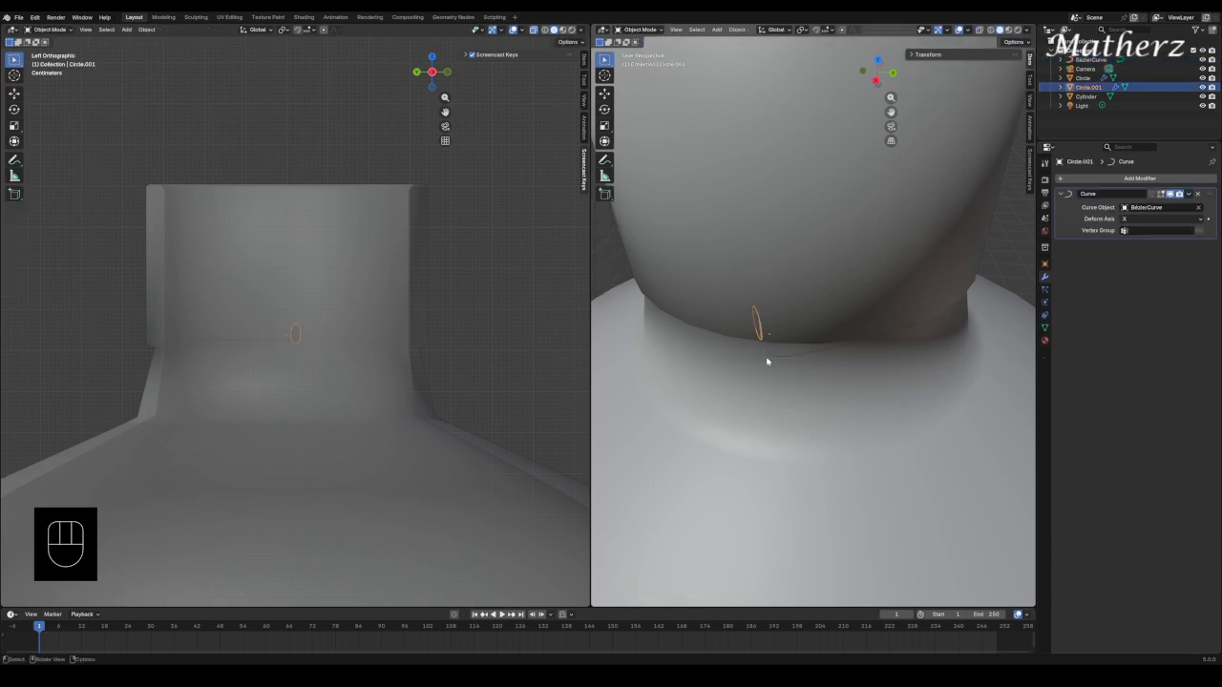
left_click(1098, 179)
left_click(1084, 182)
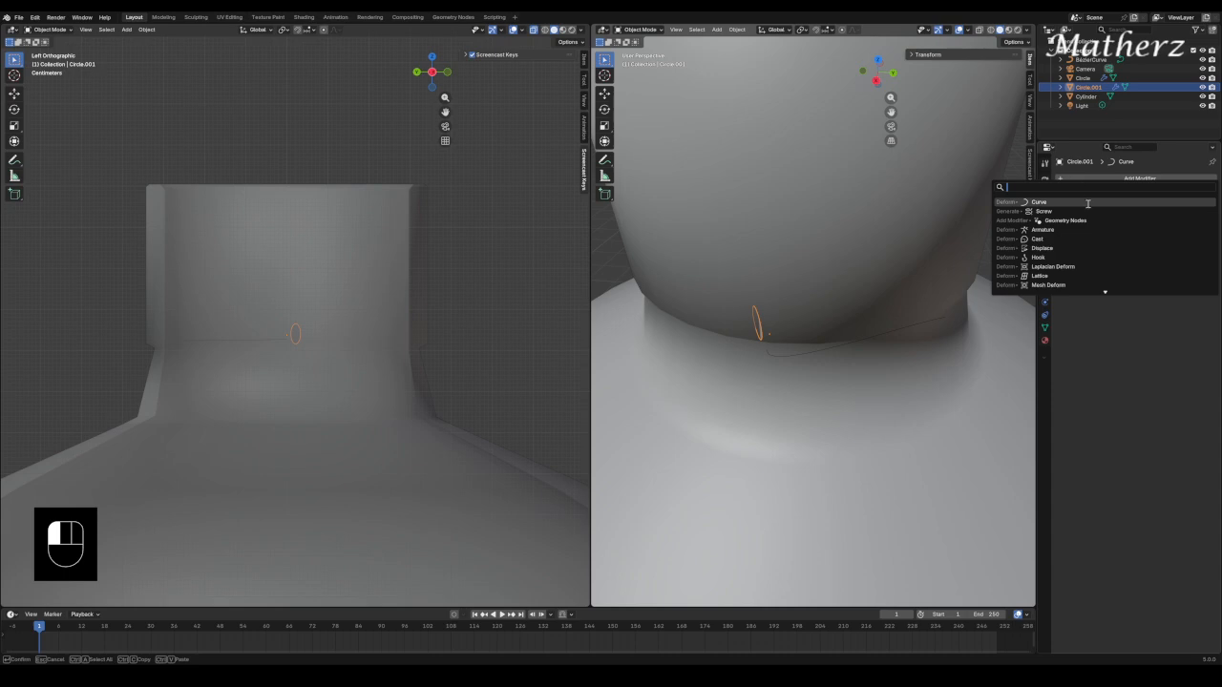
left_click(1089, 211)
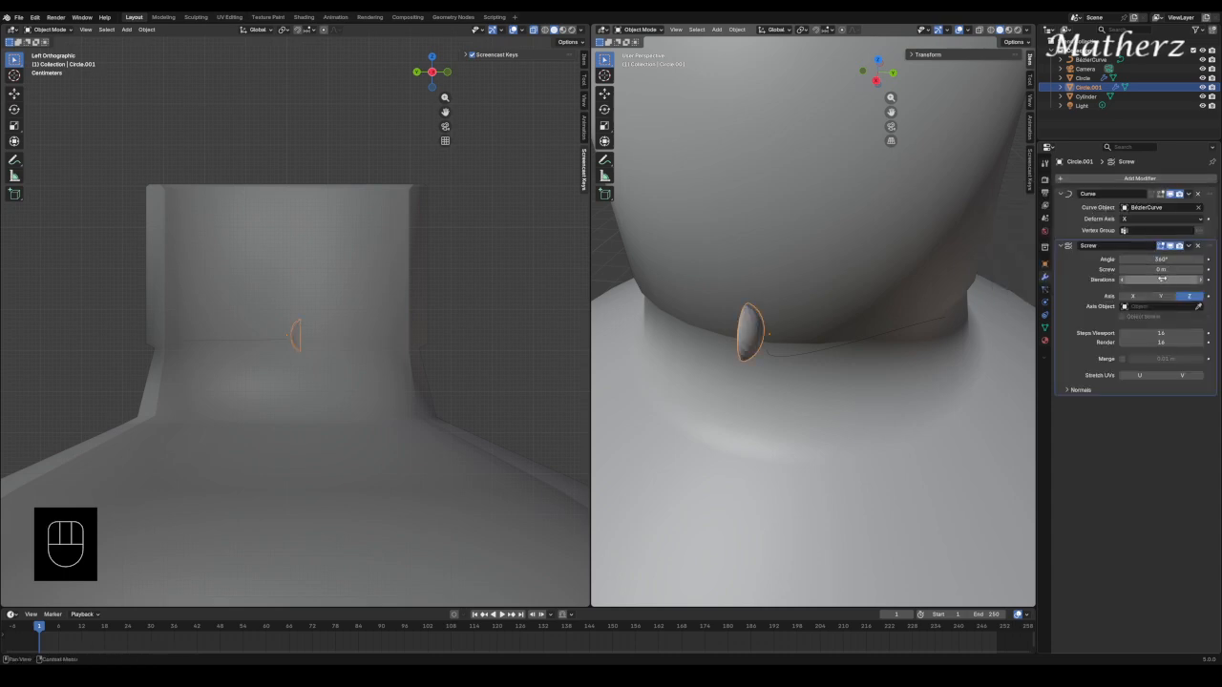
Try the Y, X and Z axes for the thread profile's Screw modifier.
left_click(1160, 297)
left_click(1136, 297)
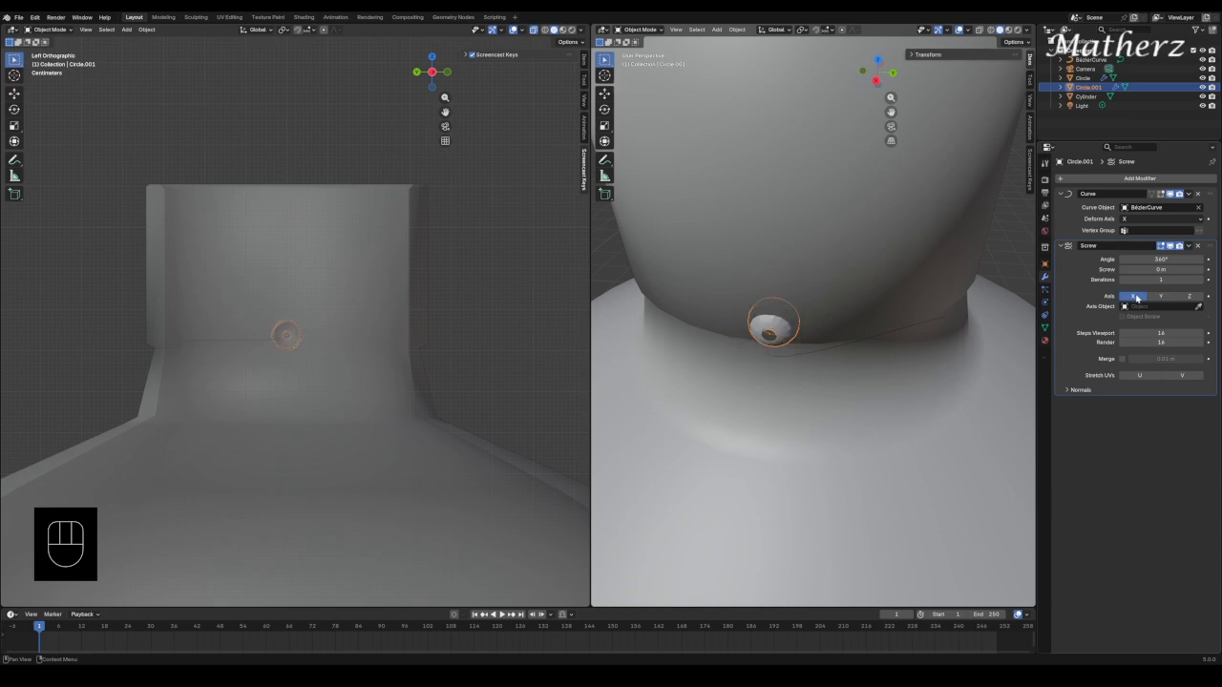
left_click(1159, 299)
left_click(1189, 297)
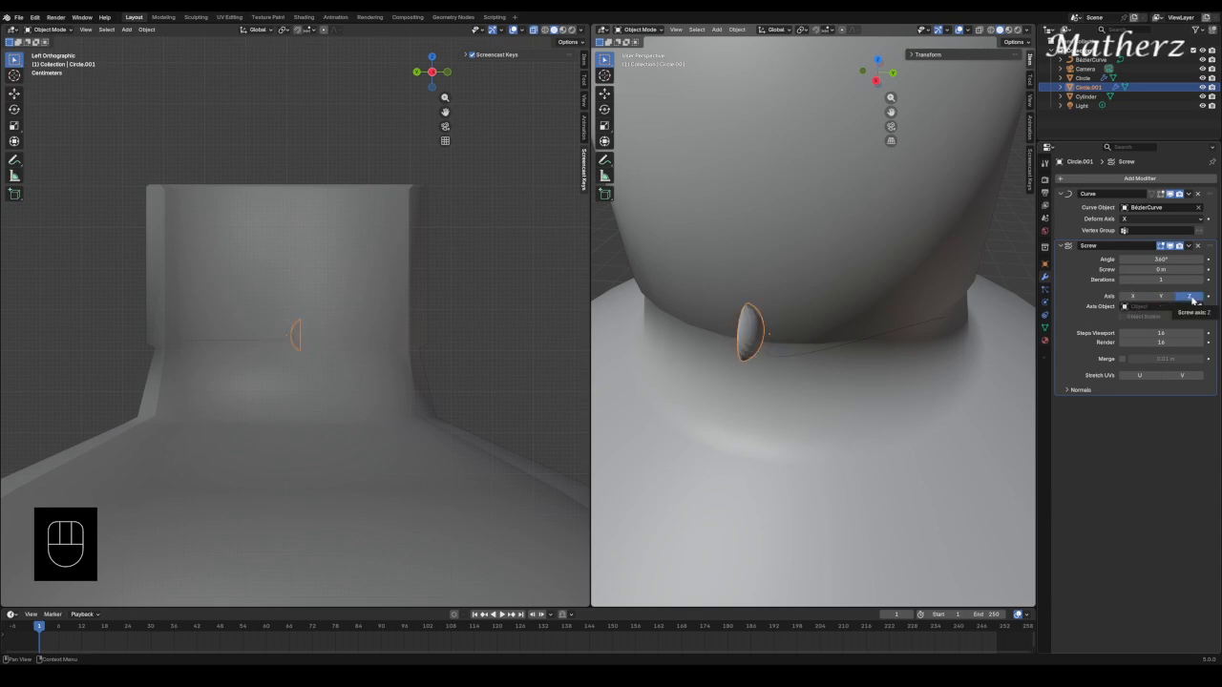
Set the Screw modifier's axis to Y, angle to -12°, screw to 0.1 m and iterations to 11.
mouse_move(1164, 279)
left_mouse_down()
mouse_move(1179, 279)
mouse_move(1150, 278)
mouse_move(1163, 260)
mouse_move(1174, 269)
mouse_move(1163, 270)
left_mouse_up()
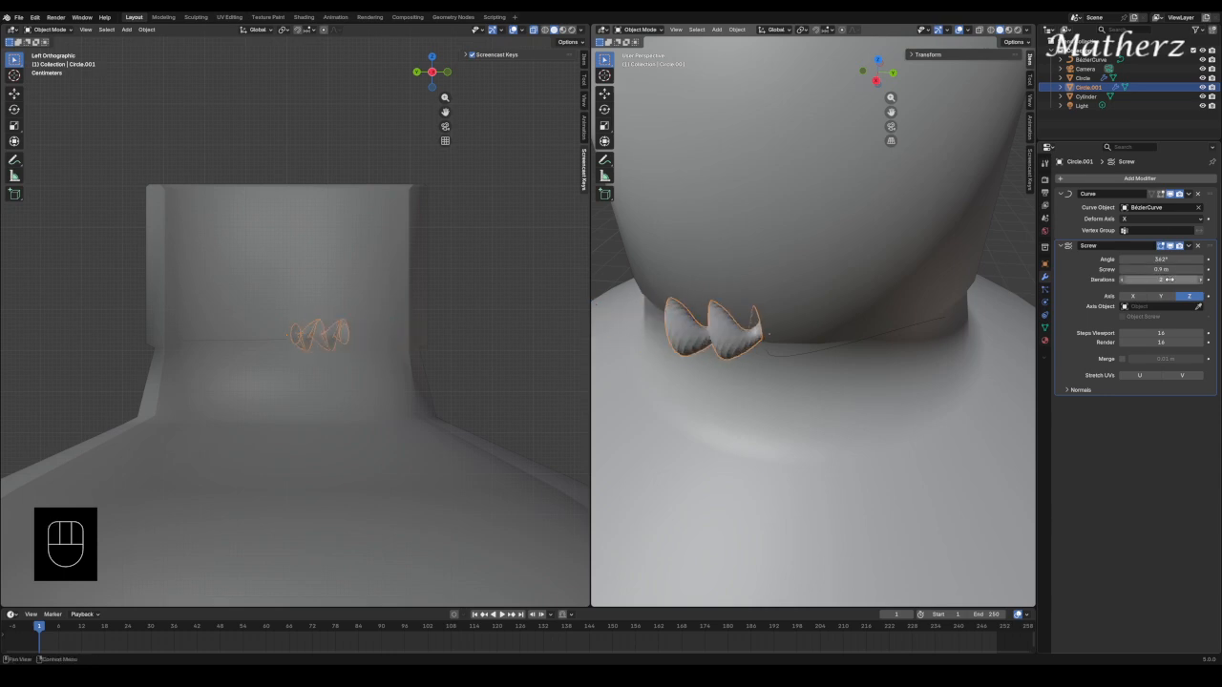
left_click(1155, 297)
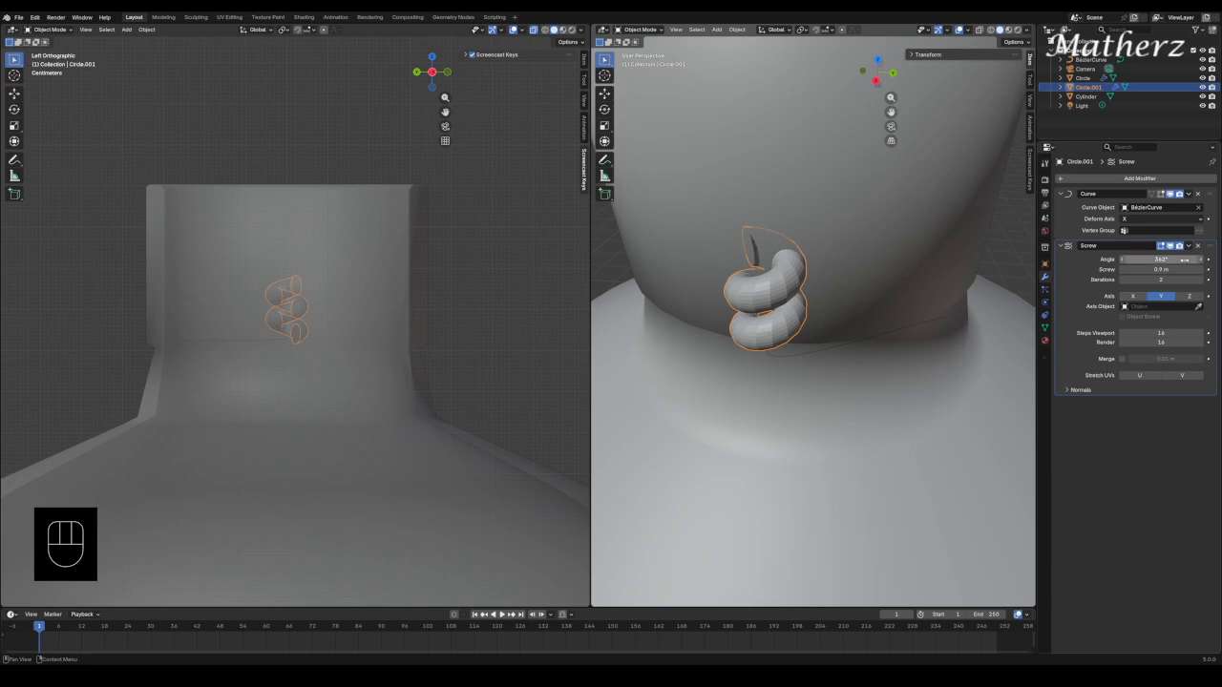
left_click_drag(1160, 259, 1119, 259)
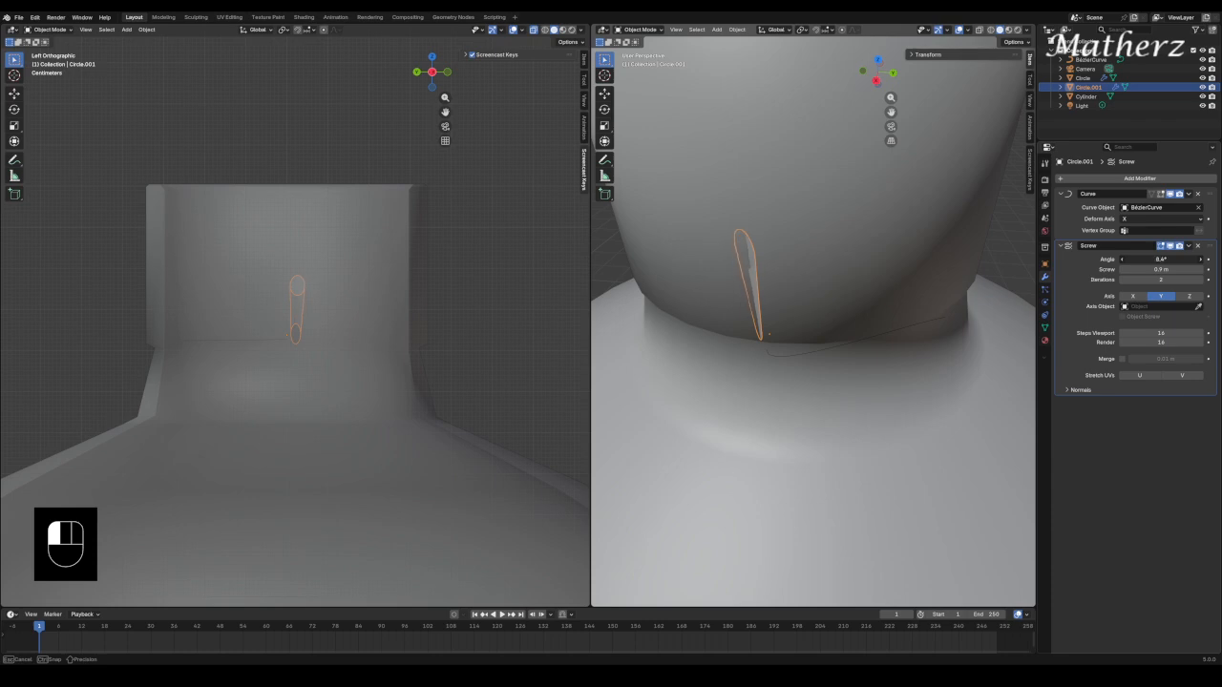
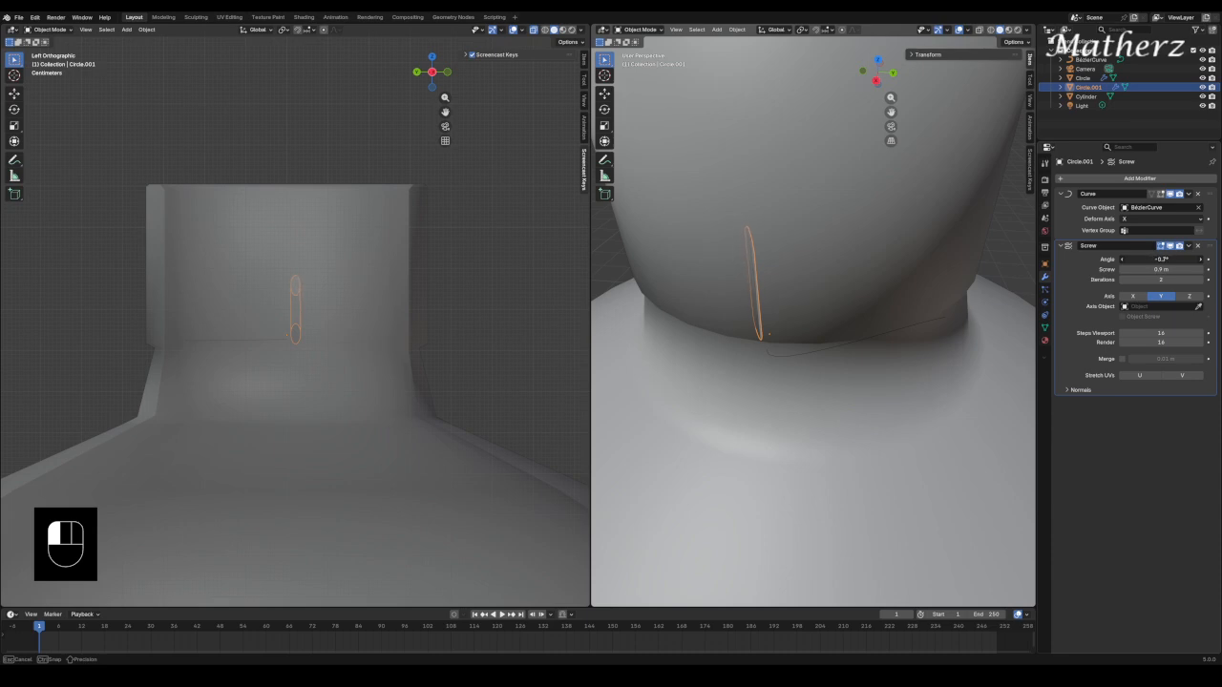
left_click_drag(1161, 258, 1161, 259)
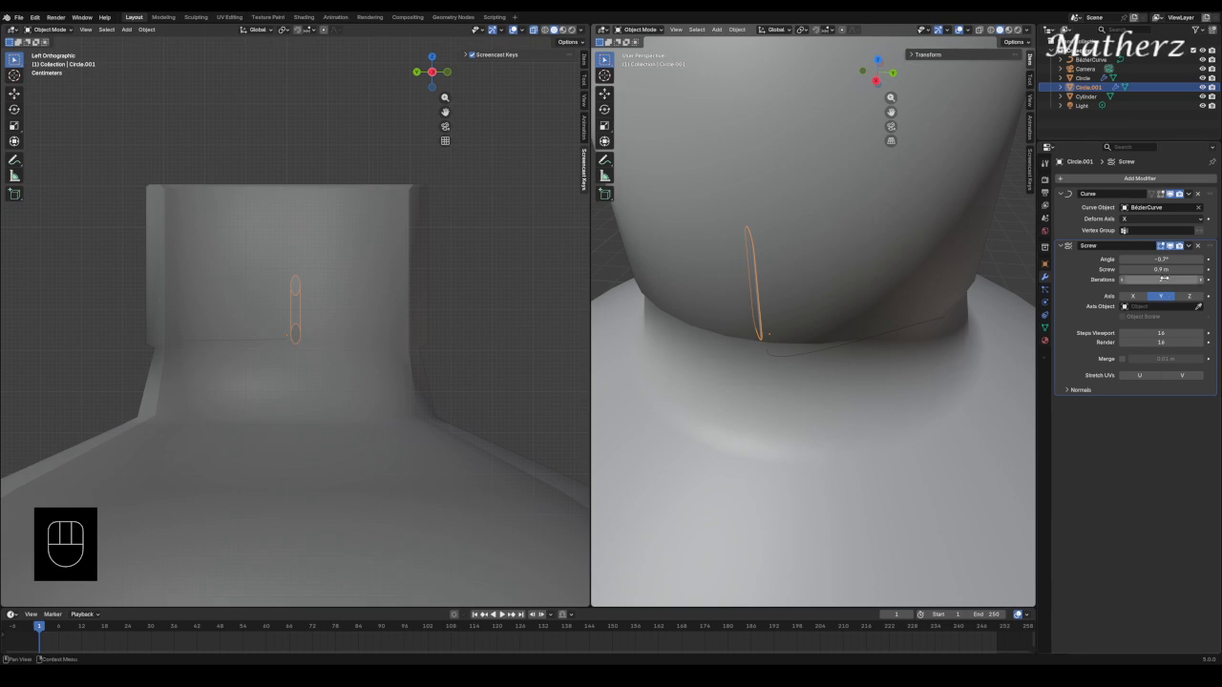
mouse_move(1161, 280)
left_mouse_down()
mouse_move(1203, 280)
mouse_move(1103, 281)
mouse_move(1161, 269)
mouse_move(1105, 269)
mouse_move(1205, 259)
mouse_move(1162, 259)
left_mouse_up()
left_click_drag(1161, 280, 2, 315)
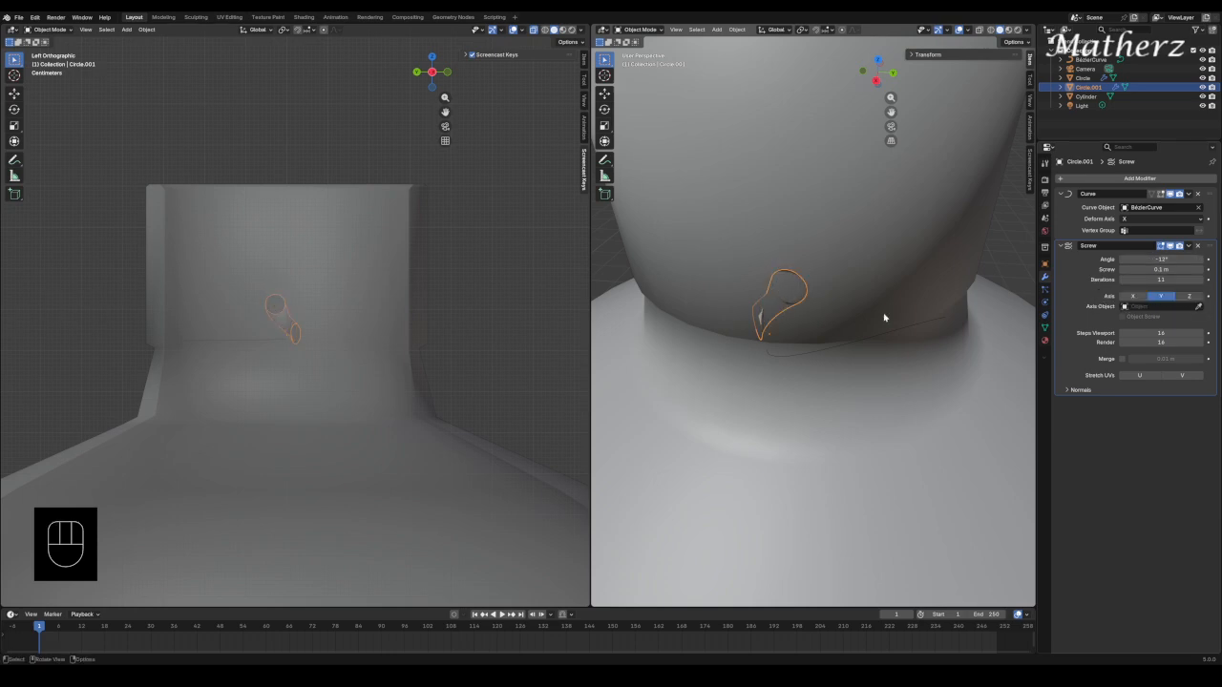
Enter Edit Mode on the Bézier curve and extrude its far end point along X around the neck.
left_click(818, 338)
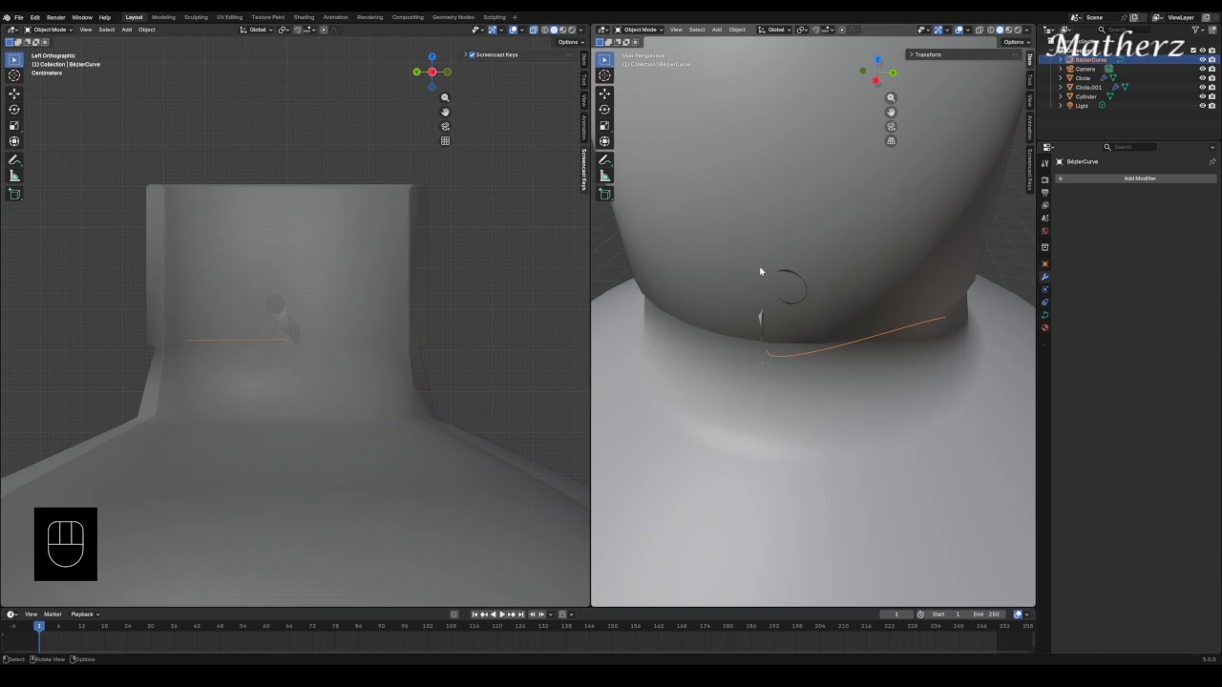
left_click(639, 29)
left_click(639, 50)
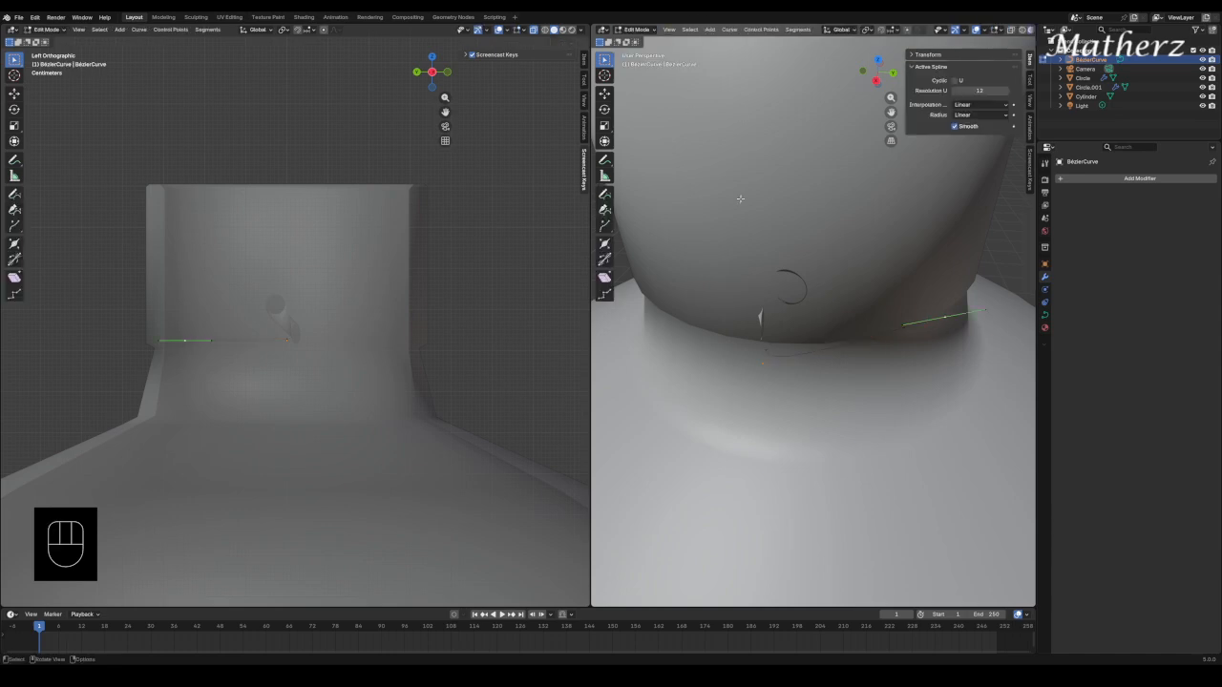
middle_click_drag(958, 301, 873, 326)
middle_click_drag(960, 373, 667, 285, "shift")
key("e")
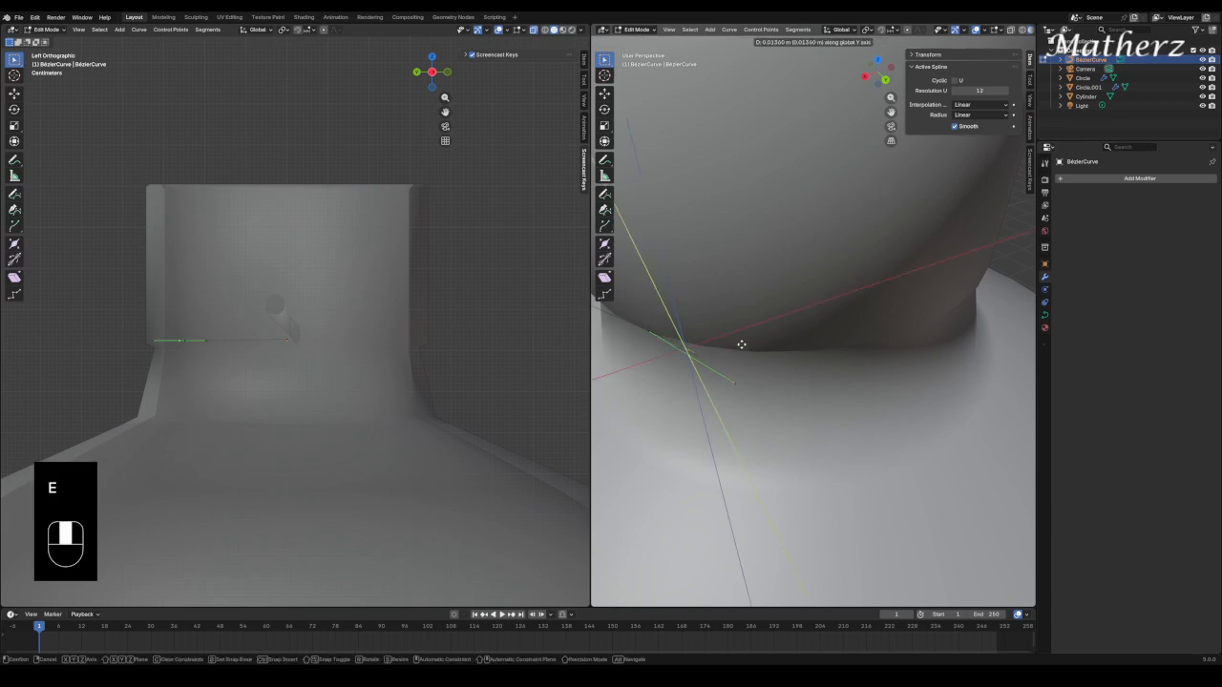
left_click(929, 352)
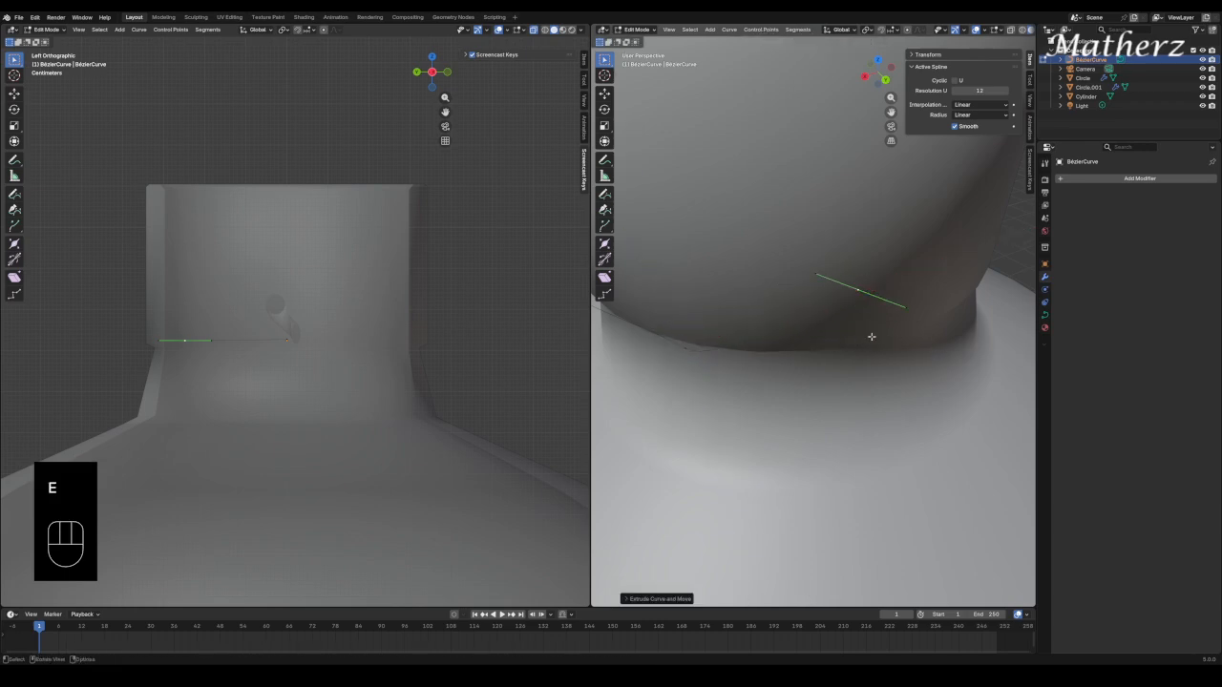
Move the Bézier curve's new end point outward along the neck's edge and rotate it about 74° around Z.
key("g")
left_click(951, 355)
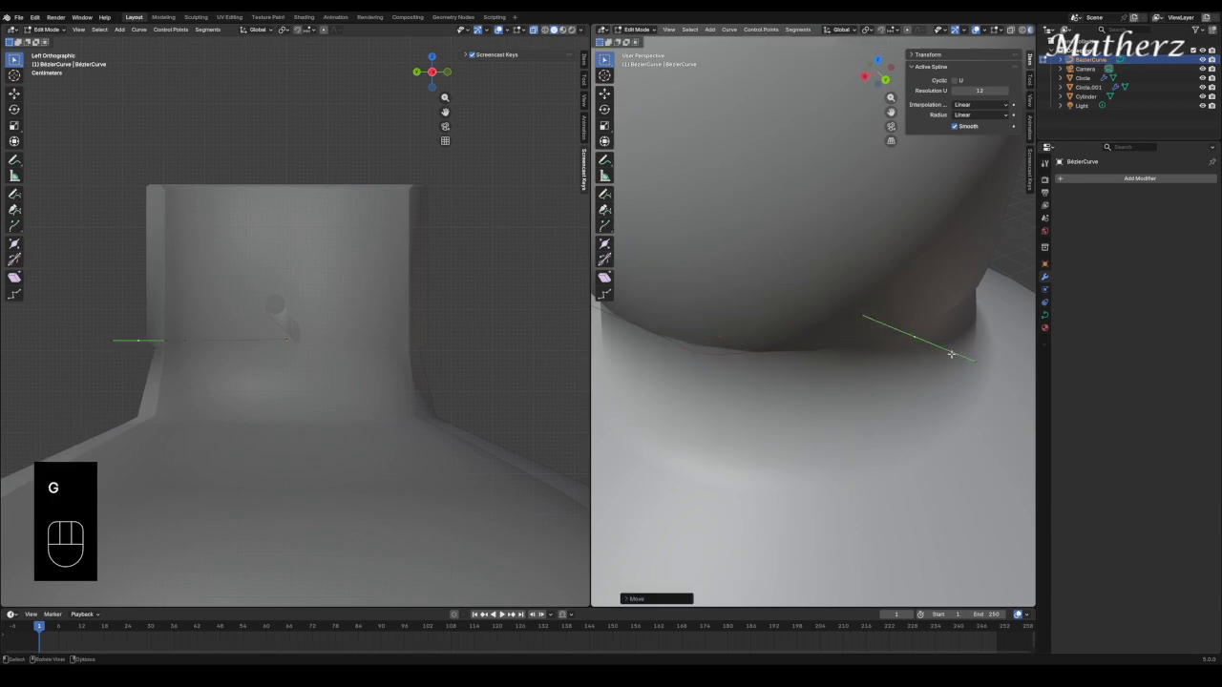
key("r")
key("z")
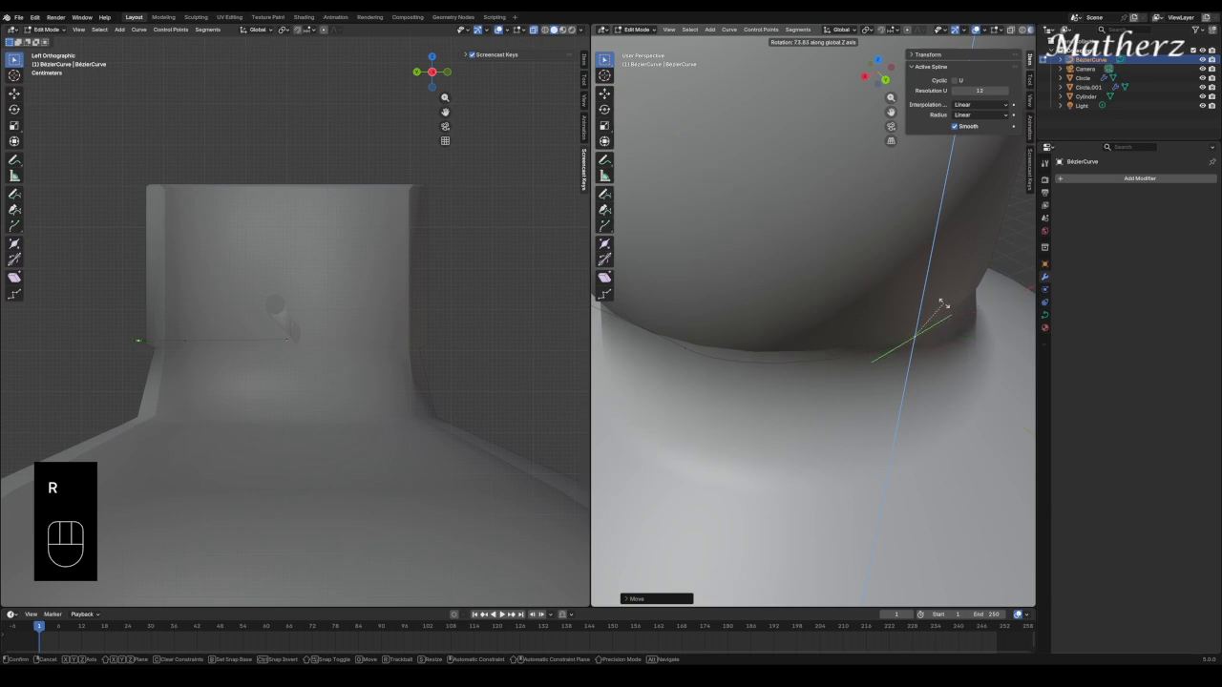
left_click(953, 310)
Extrude another point from the curve's end along X, then shift it along Y to follow the neck's base.
middle_click_drag(965, 359, 767, 319, "shift")
middle_click_drag(843, 281, 766, 281, "shift")
key("e")
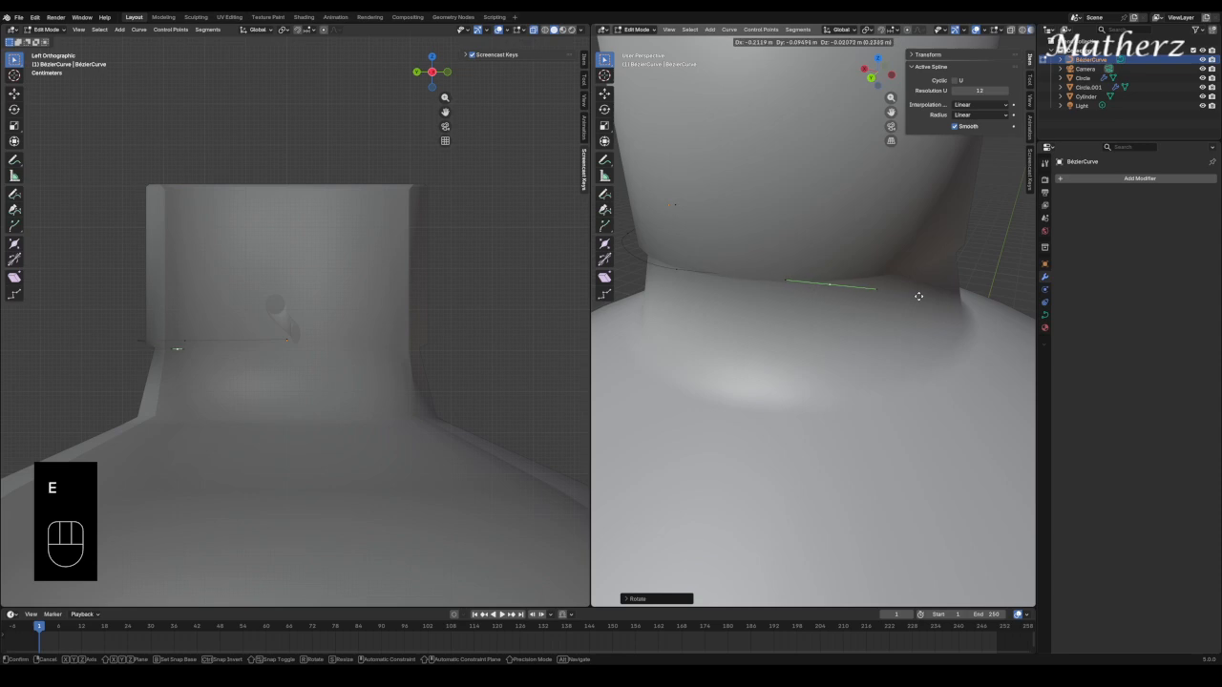
middle_click(859, 277)
left_click(887, 270)
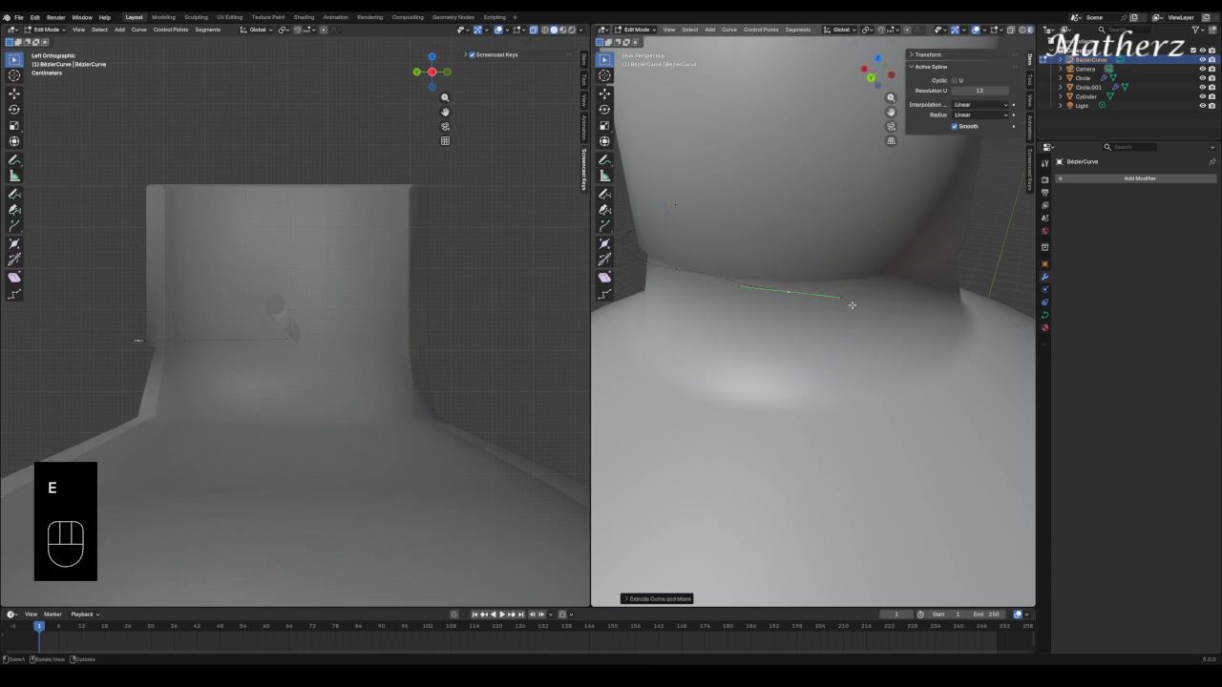
key("g")
middle_click(854, 301)
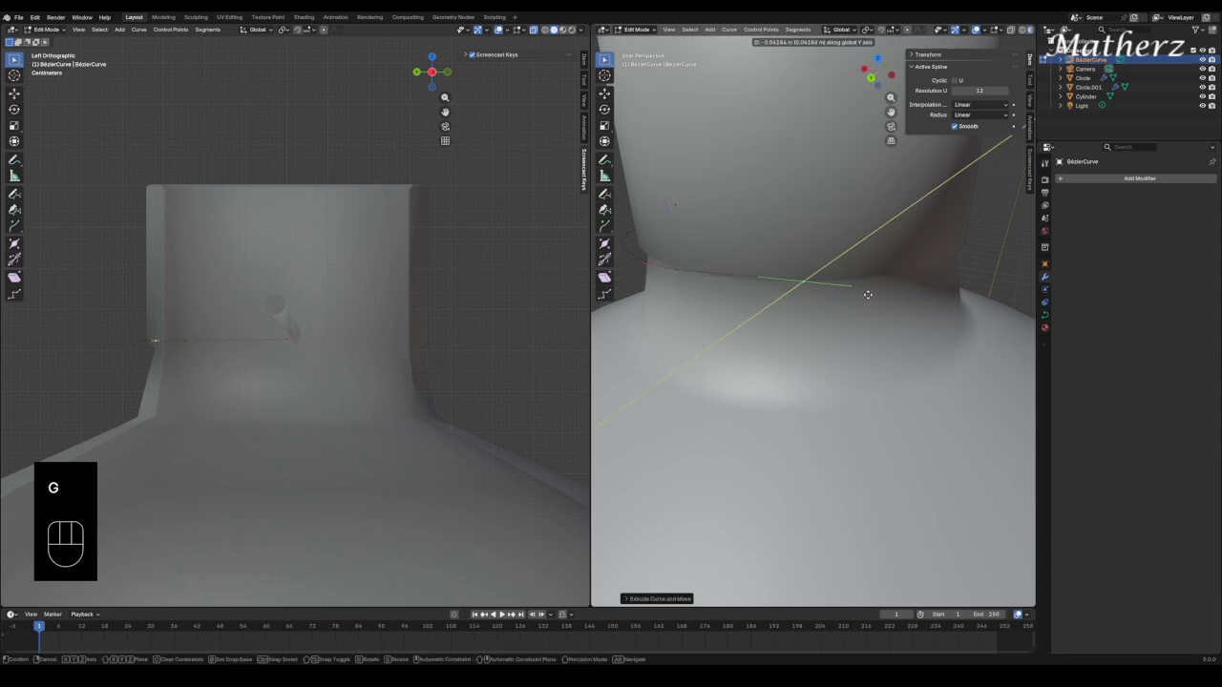
left_click(868, 296)
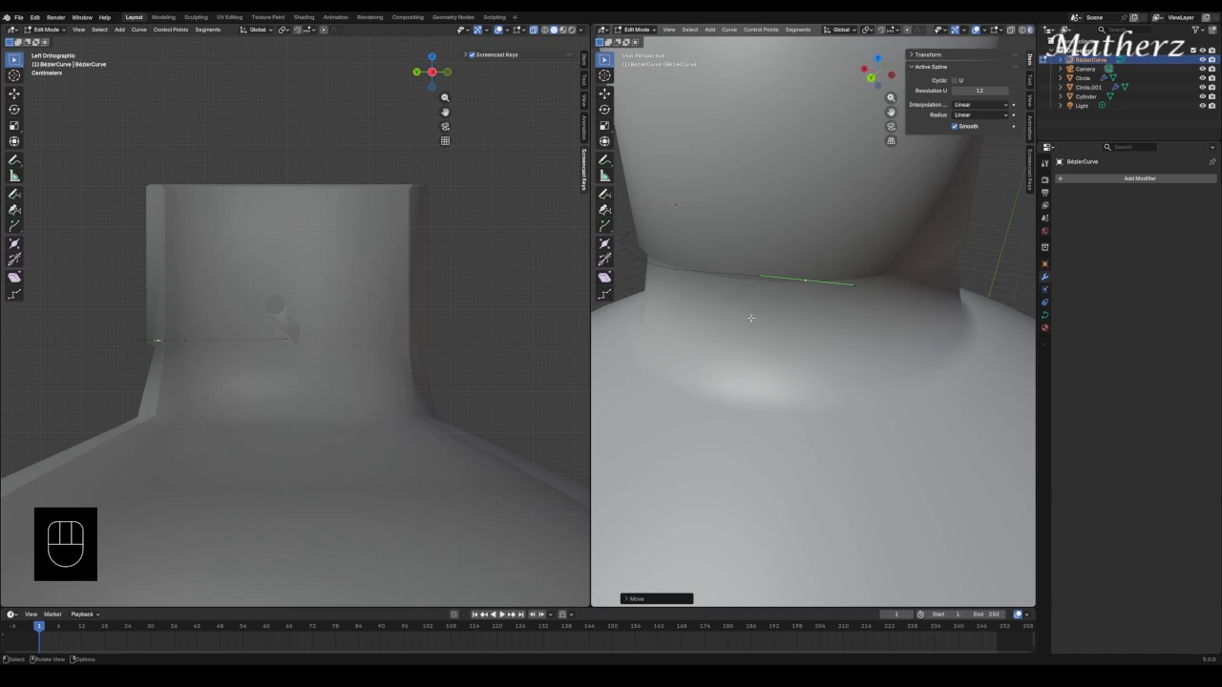
Move the Bézier curve's end point near the thread profile along X, then return to Object Mode.
middle_click_drag(751, 319, 788, 401)
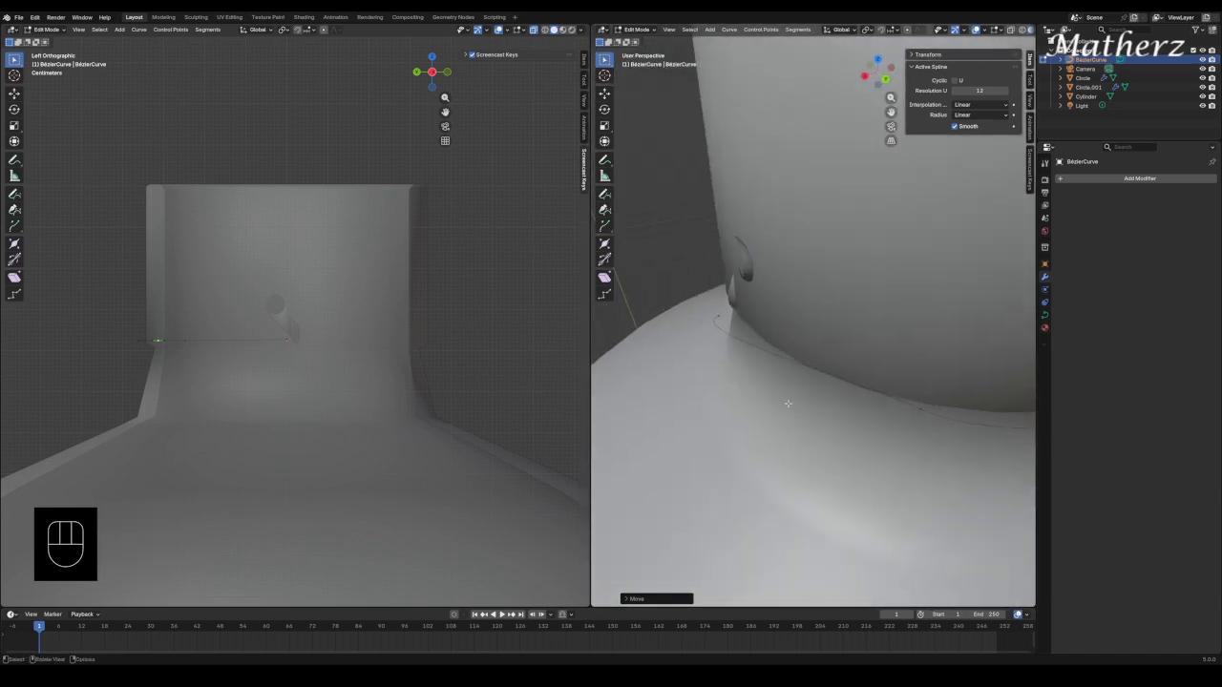
left_click(720, 315)
middle_click_drag(717, 314, 741, 307)
key("g")
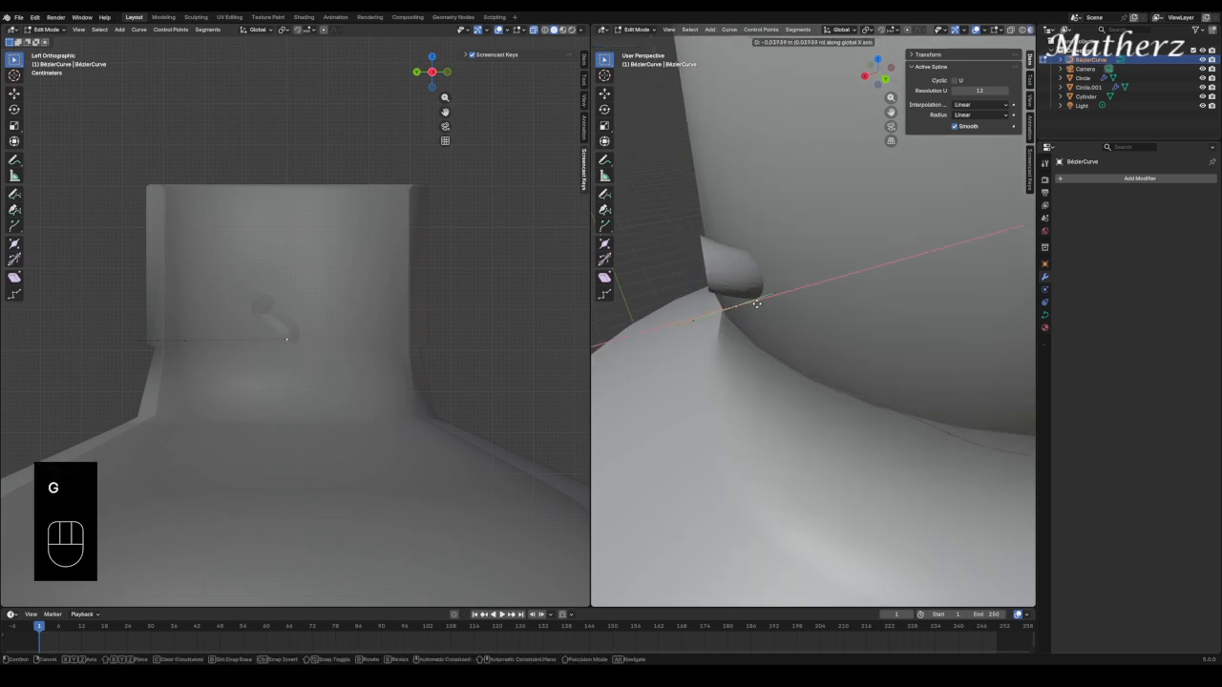
left_click(739, 289)
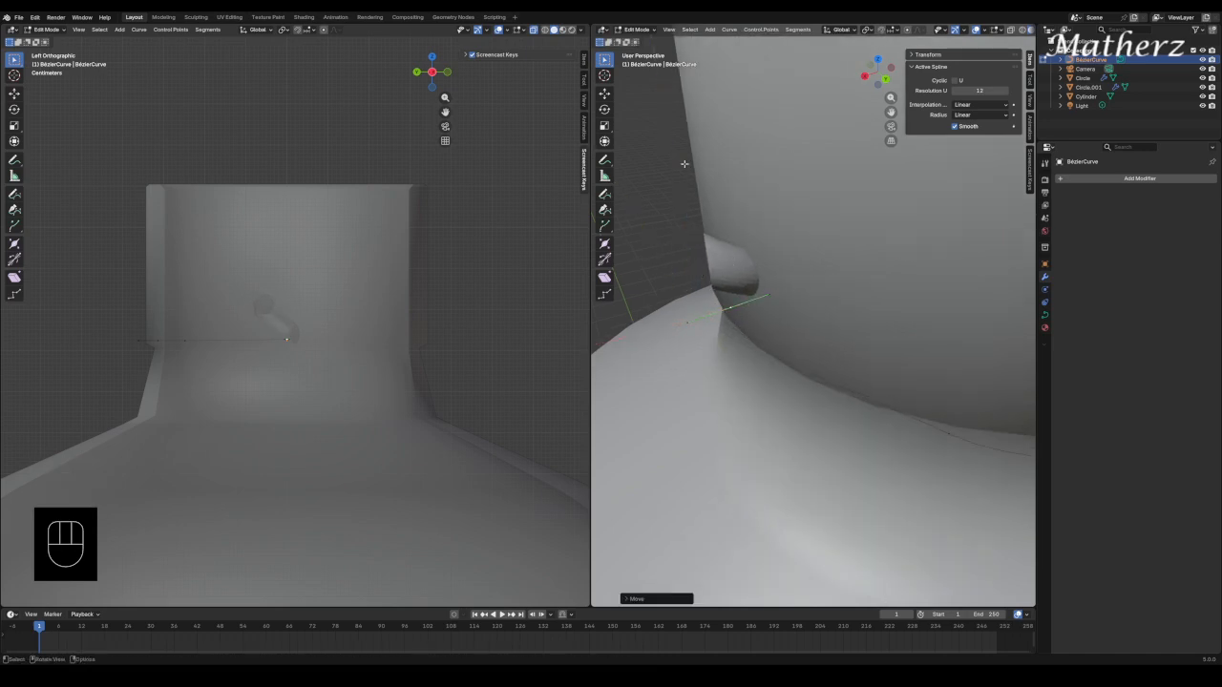
left_click(635, 29)
left_click(635, 43)
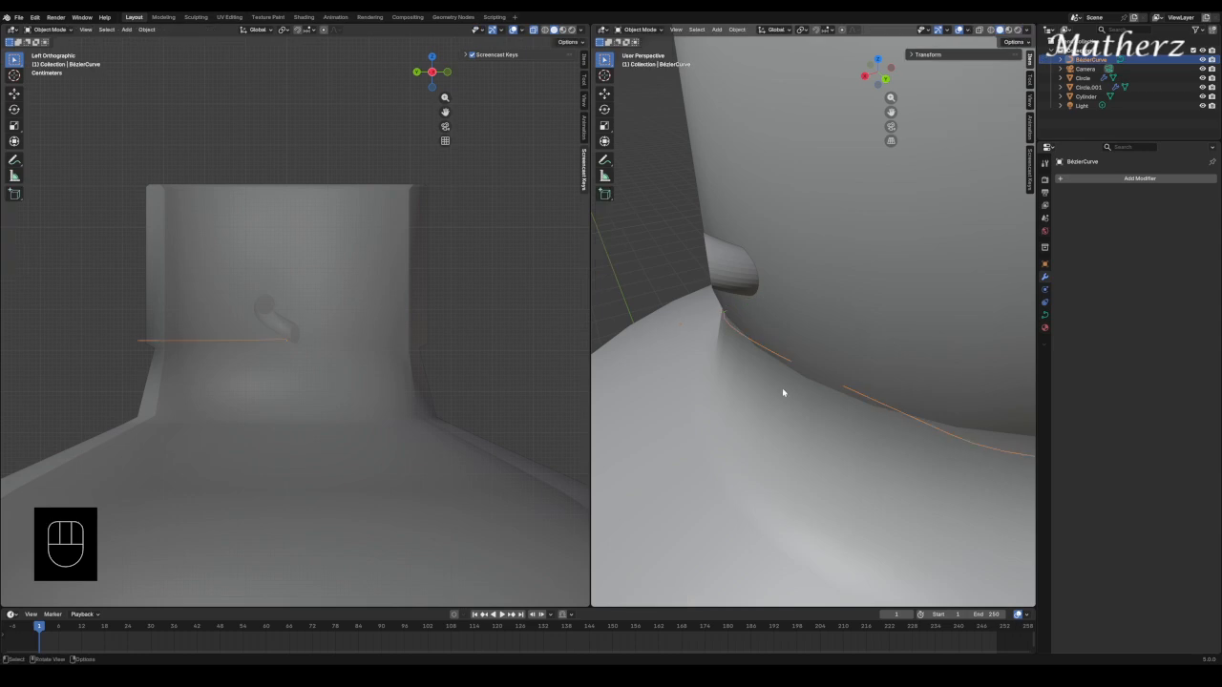
Select the thread profile and set its Screw modifier to 12 iterations with a screw of 0 m.
left_click(719, 259)
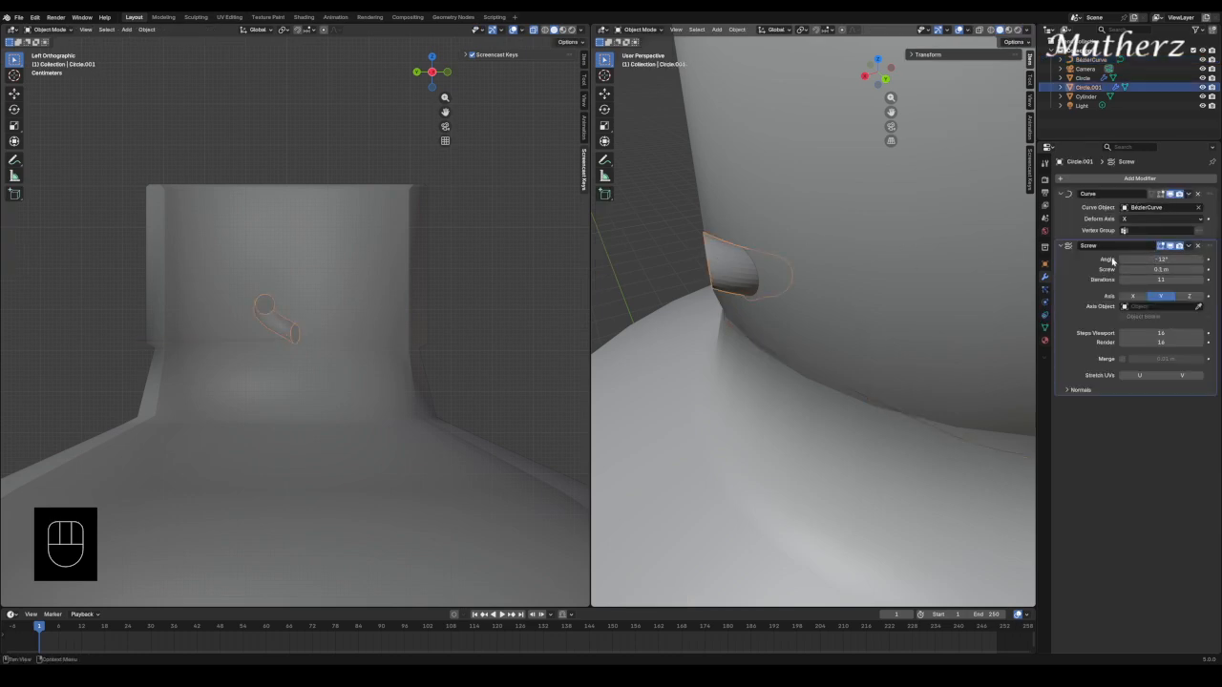
mouse_move(1161, 280)
left_mouse_down()
mouse_move(1146, 280)
mouse_move(1179, 278)
left_mouse_up()
mouse_move(1161, 269)
left_mouse_down()
mouse_move(1123, 270)
mouse_move(1165, 269)
mouse_move(1137, 270)
left_mouse_up()
left_click(1176, 268)
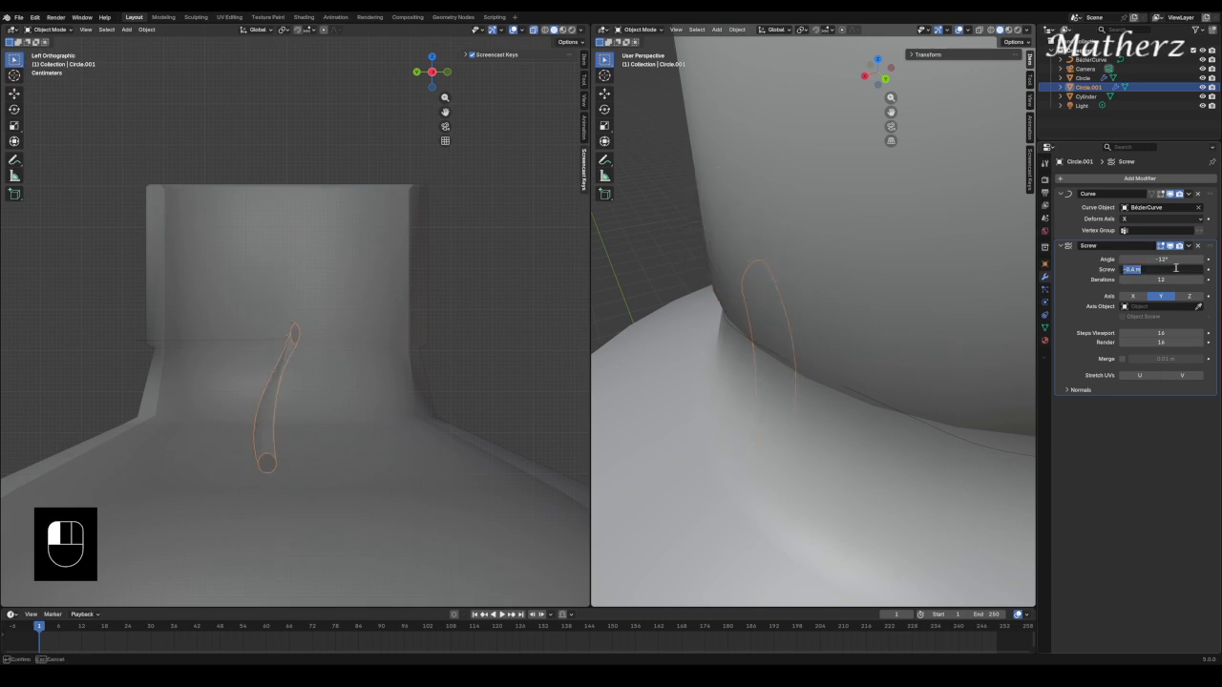
type("0")
key("Return")
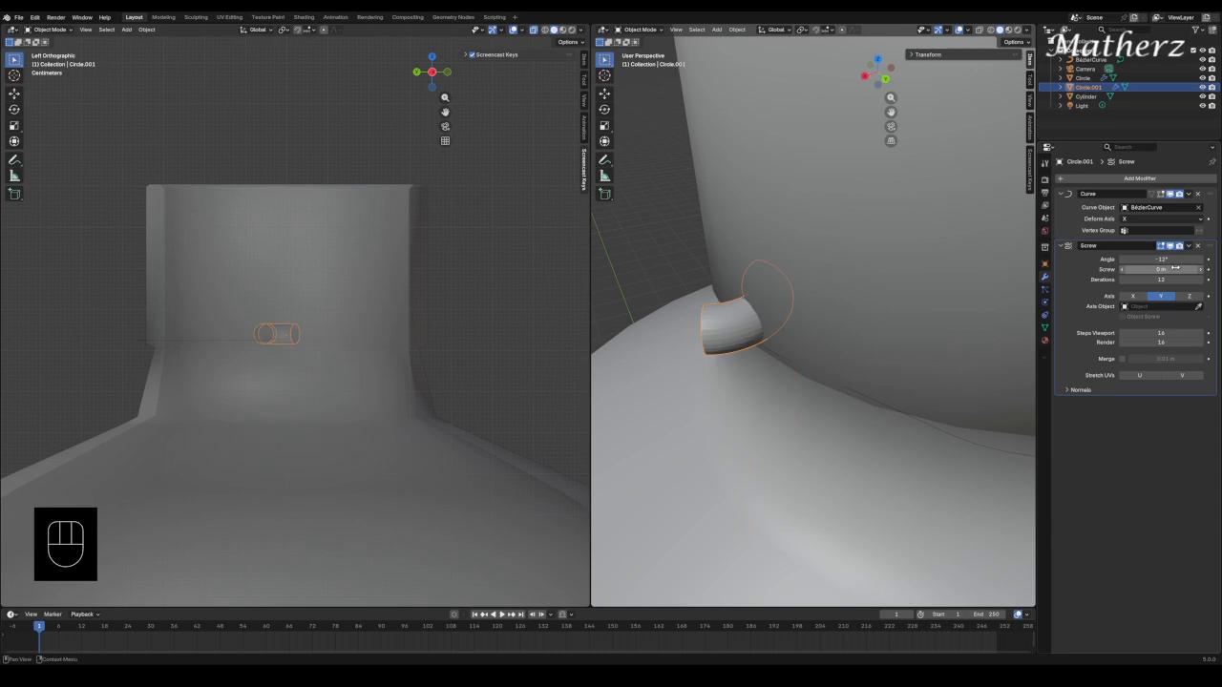
Use BézierCurve as the Screw modifier's axis object, change the axis to Z and set the screw to 0.6 m.
left_click_drag(1151, 332, 1136, 333)
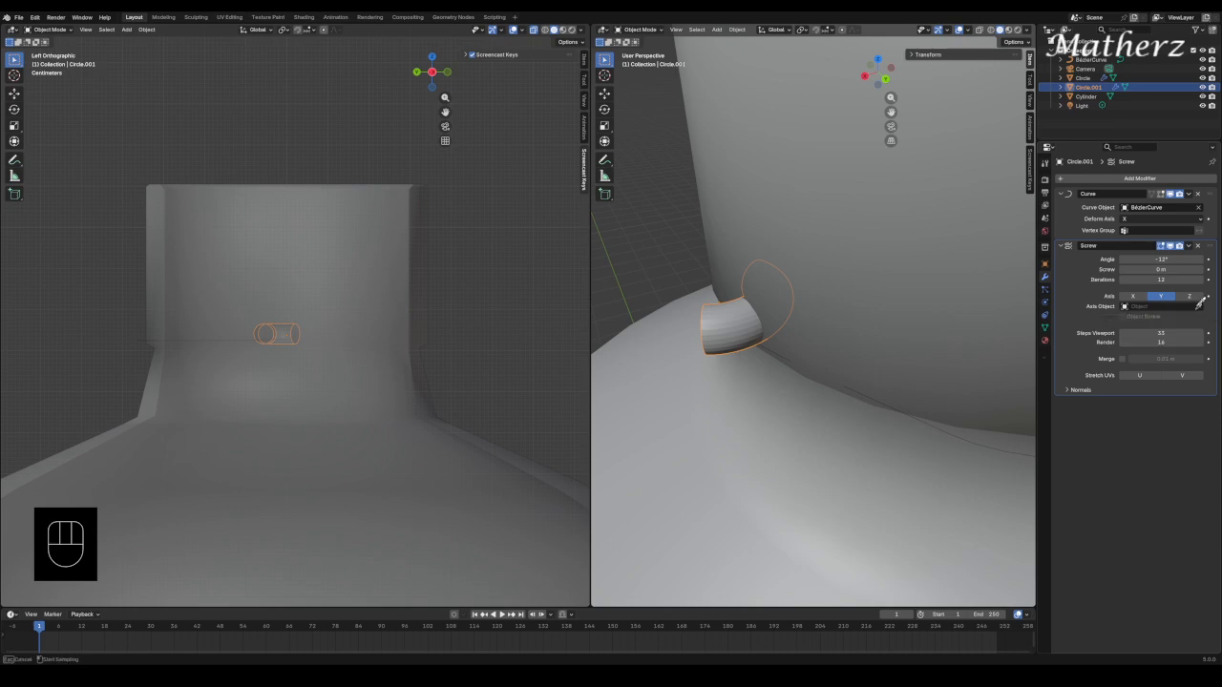
left_click(970, 435)
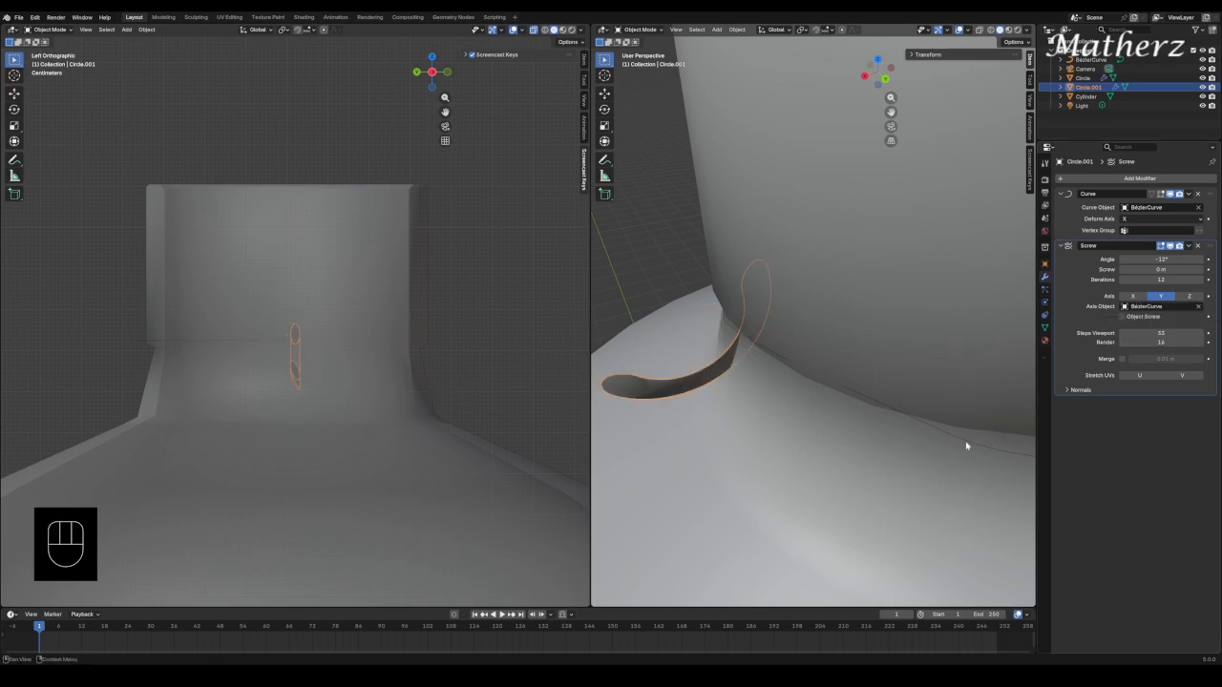
left_click(1134, 297)
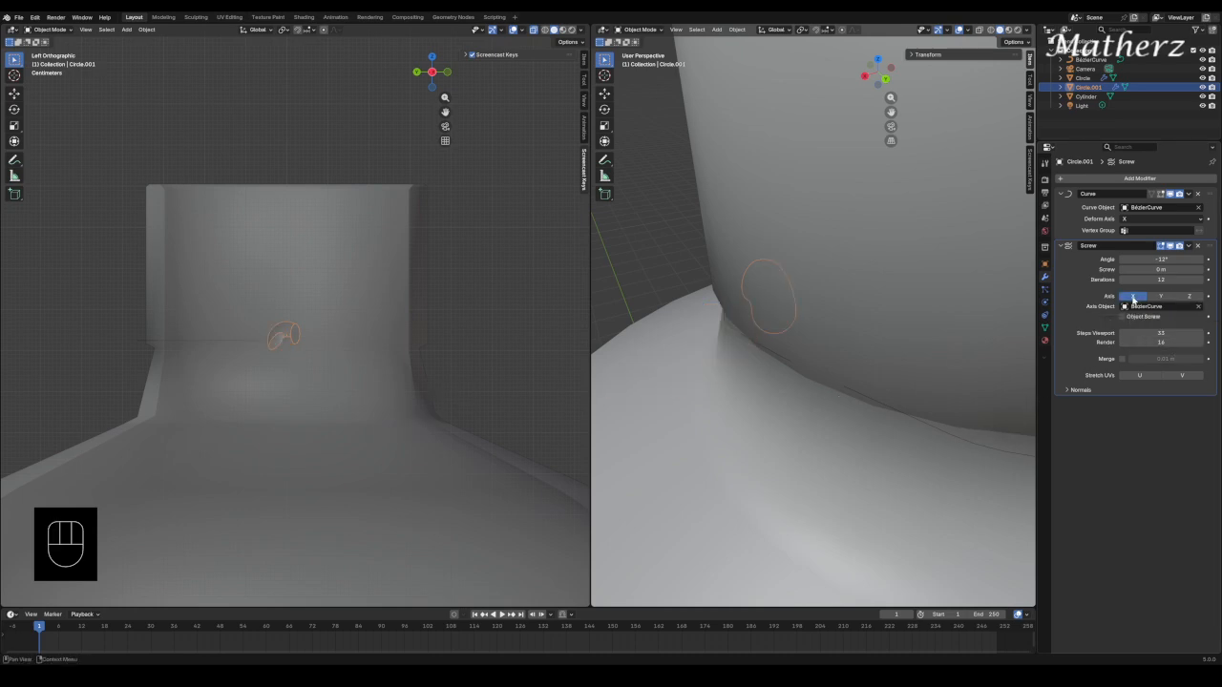
left_click_drag(1161, 280, 1203, 279)
left_click(1167, 298)
left_click(1184, 298)
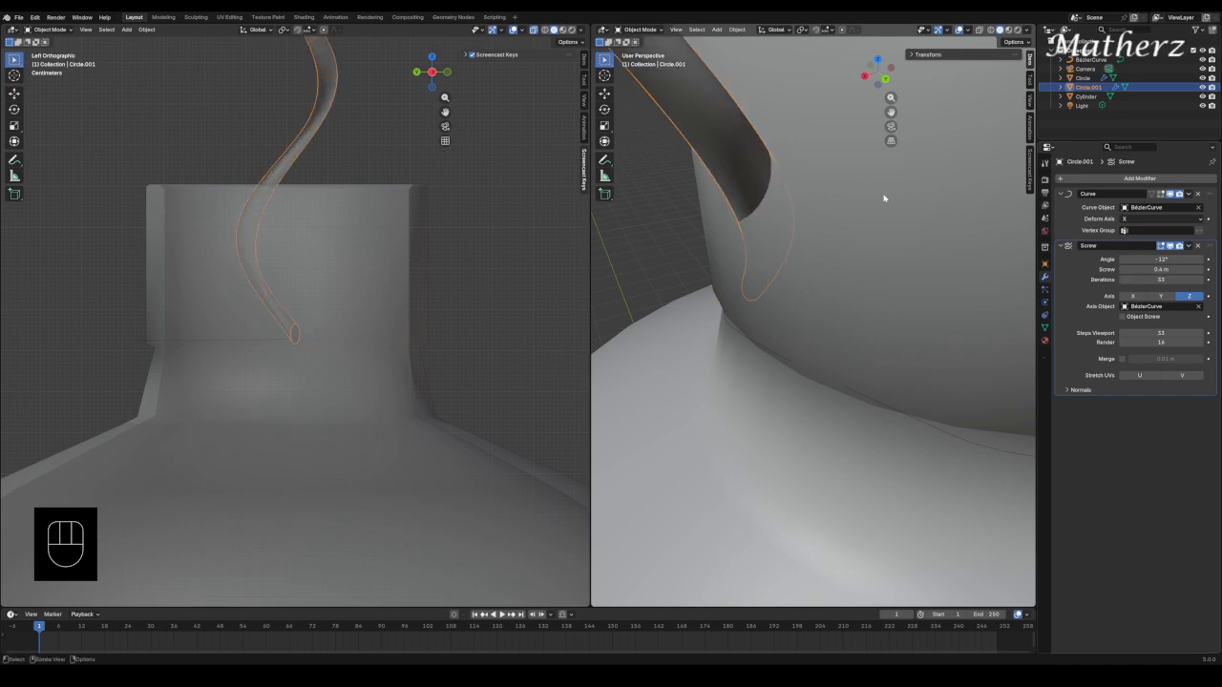
Set the Screw modifier's viewport steps to 53 and its iterations to 99.
scroll(884, 198, "down", 10)
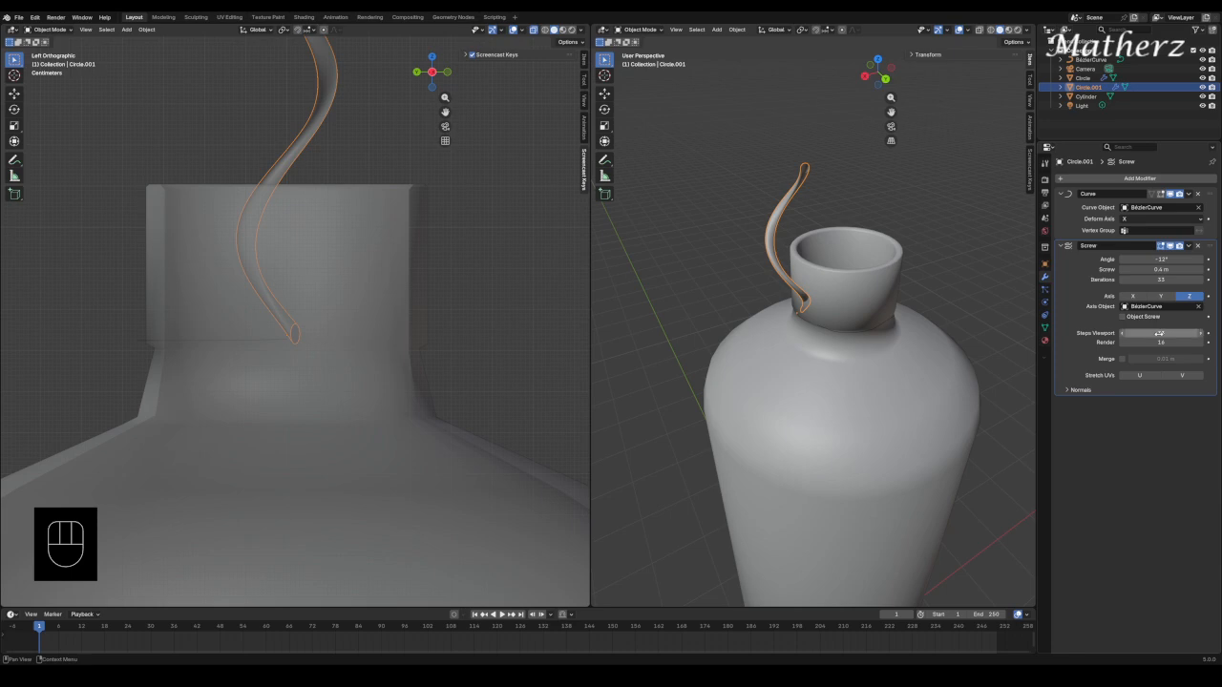
left_click_drag(1159, 333, 1174, 334)
left_click_drag(1161, 280, 1161, 279)
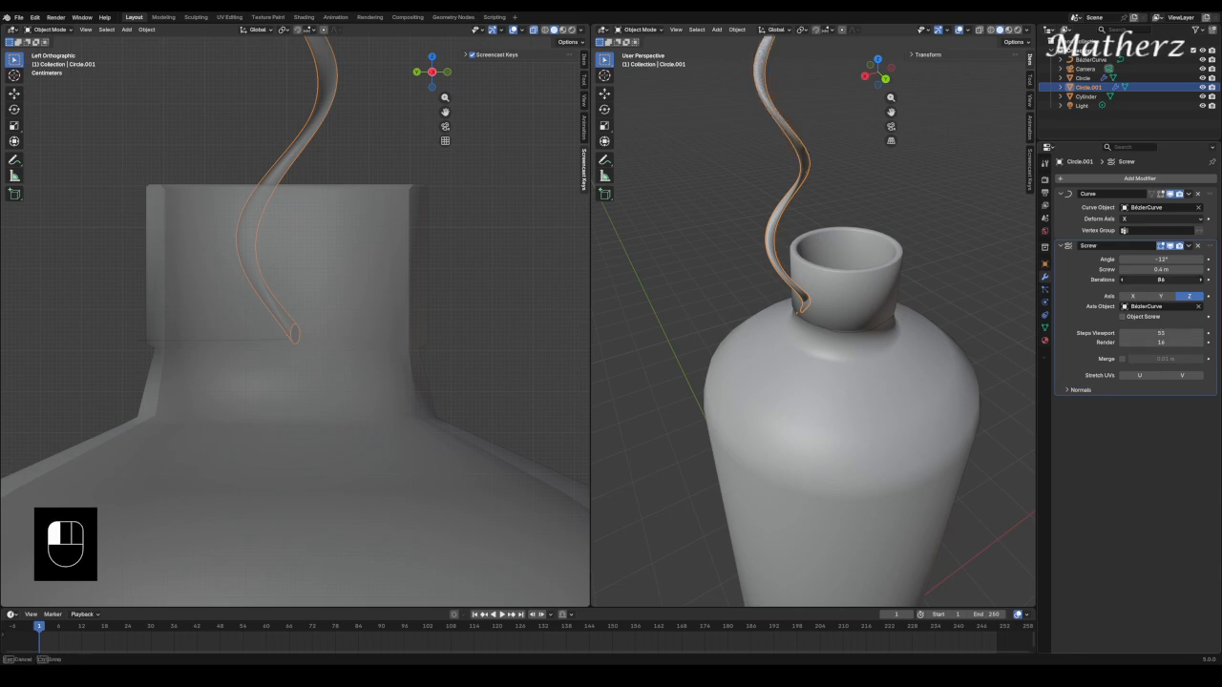
left_click_drag(1161, 279, 1159, 280)
scroll(798, 254, "down", 3)
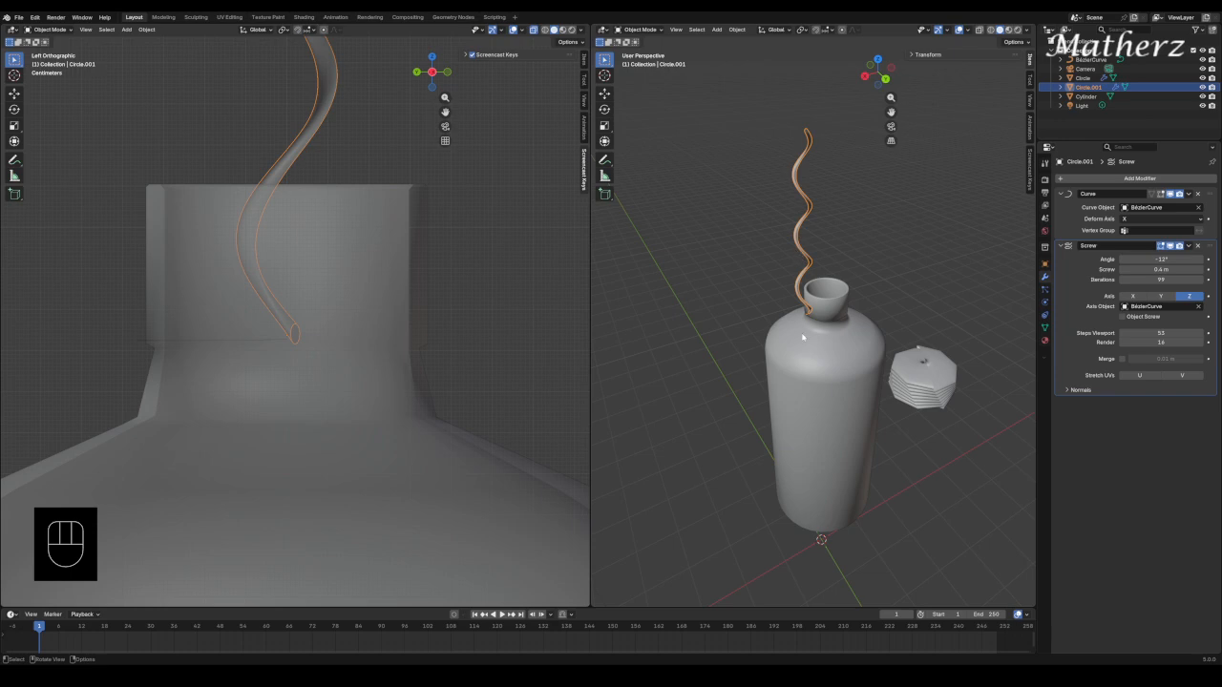
Scale the thread spiral down along Z until it fits within the height of the bottle neck.
key("s")
key("x")
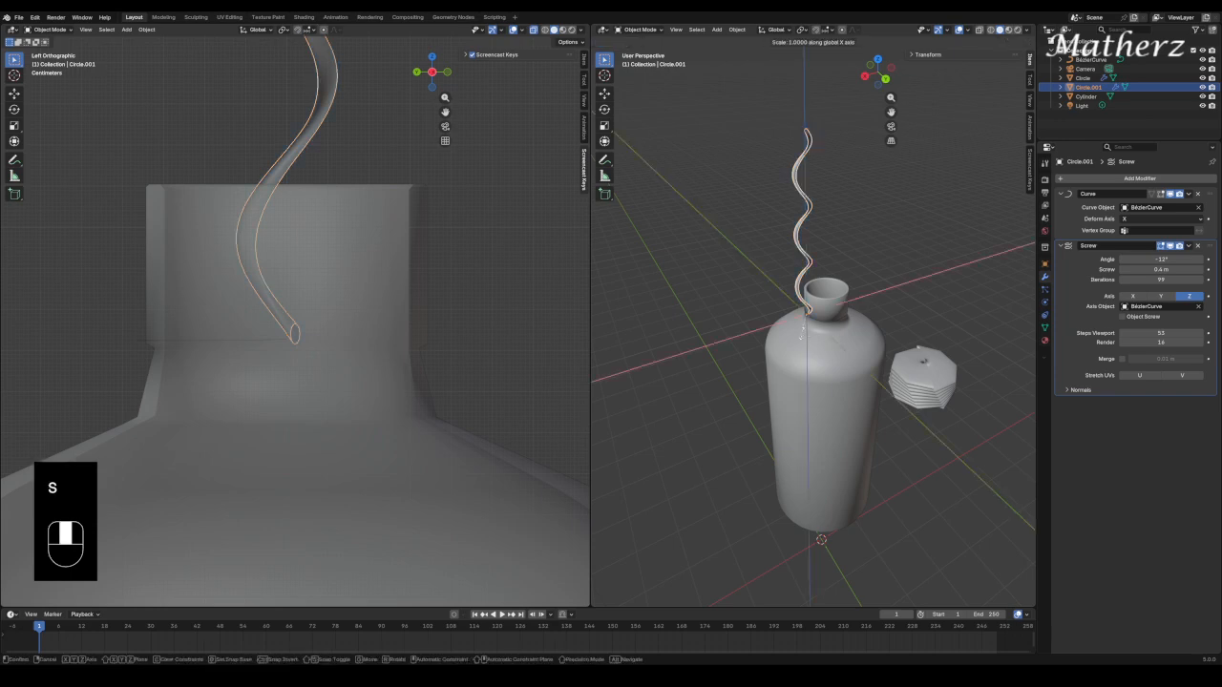
key("z")
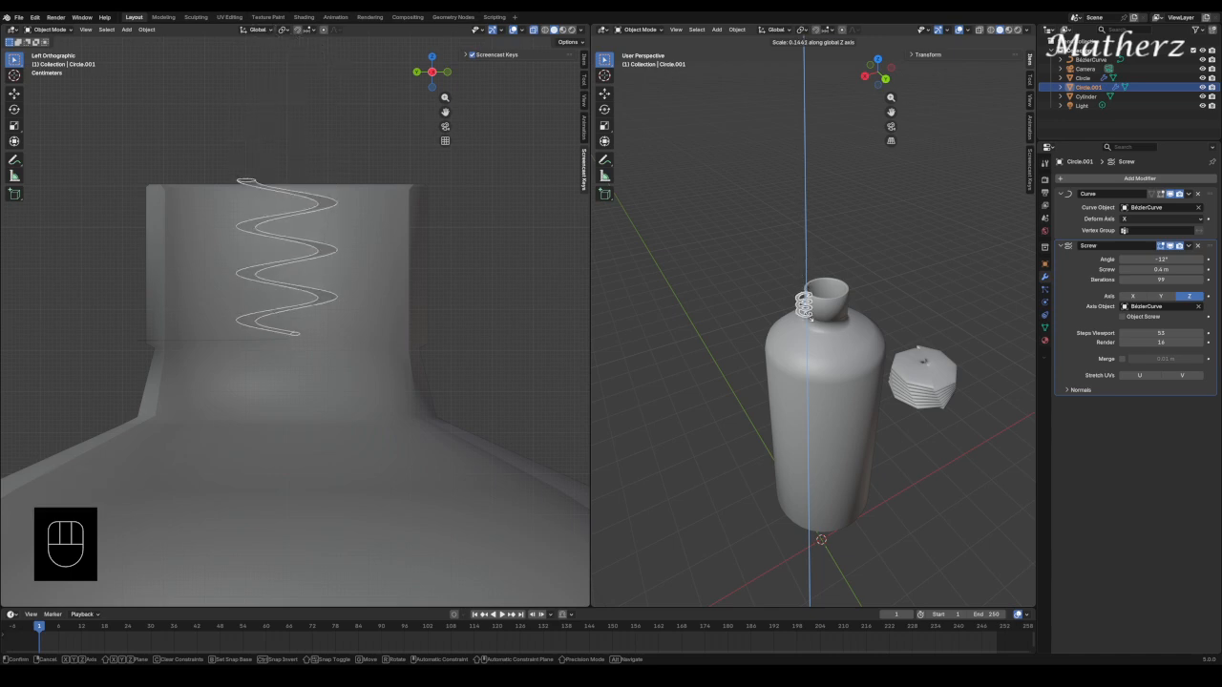
left_click(808, 320)
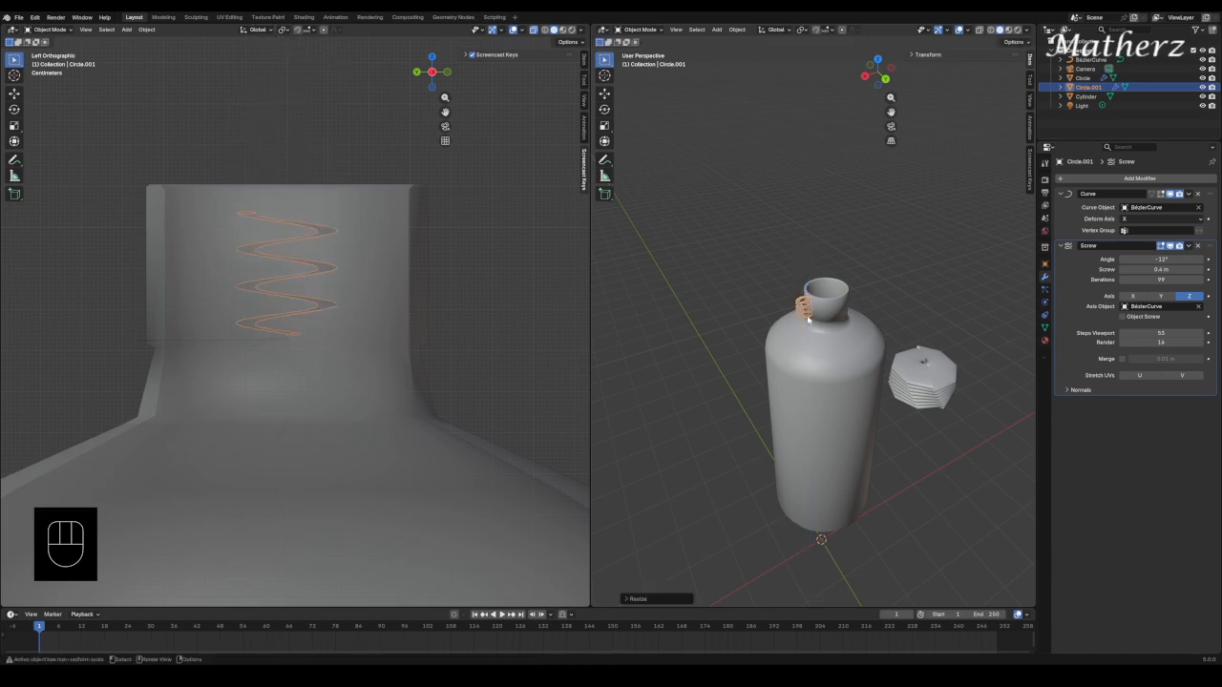
Try deleting the Bézier curve and undo the deletion.
left_click(645, 29)
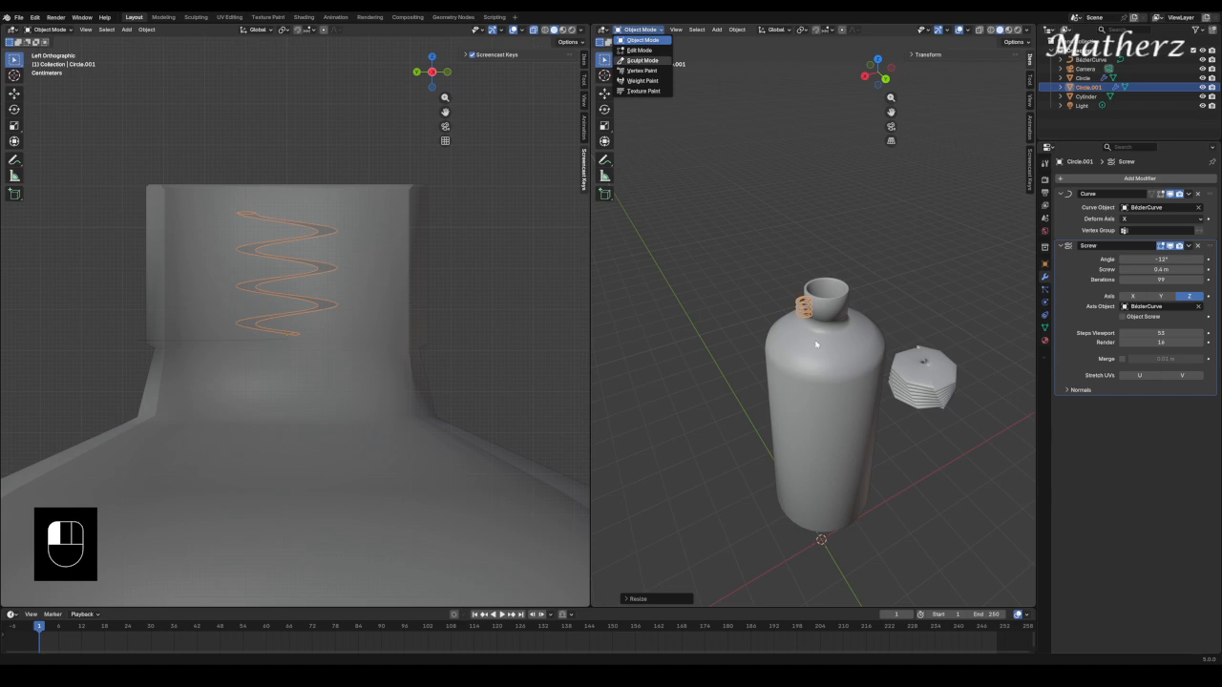
left_click(829, 327)
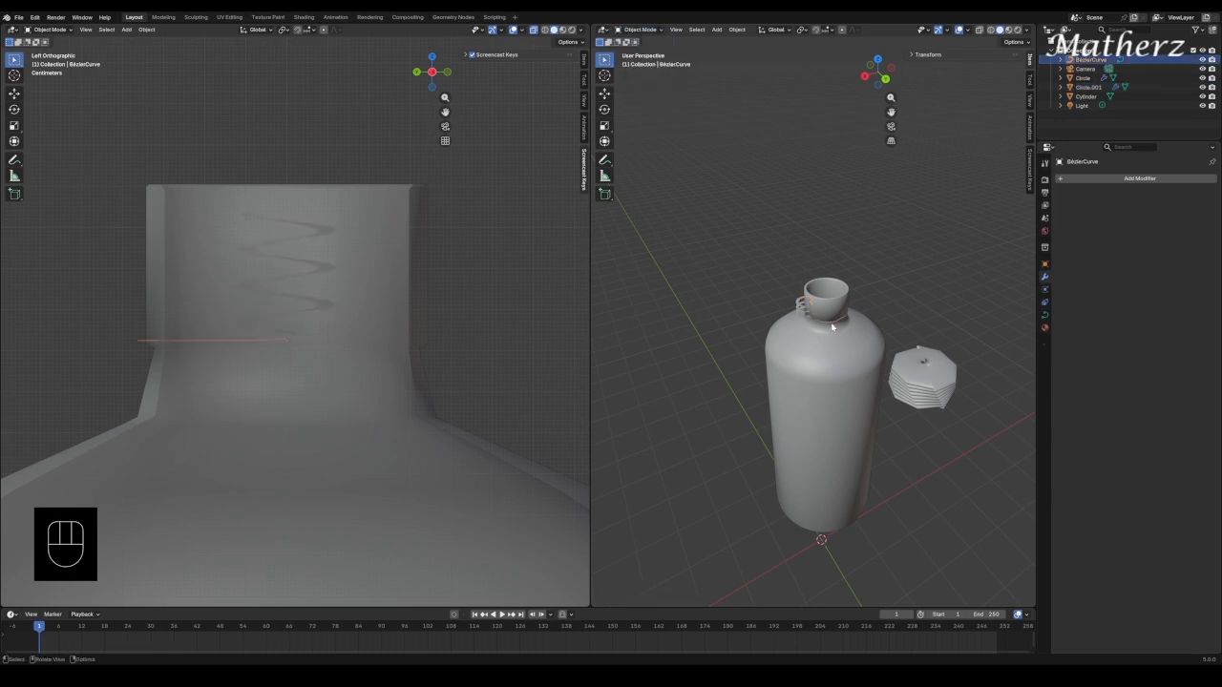
key("Delete")
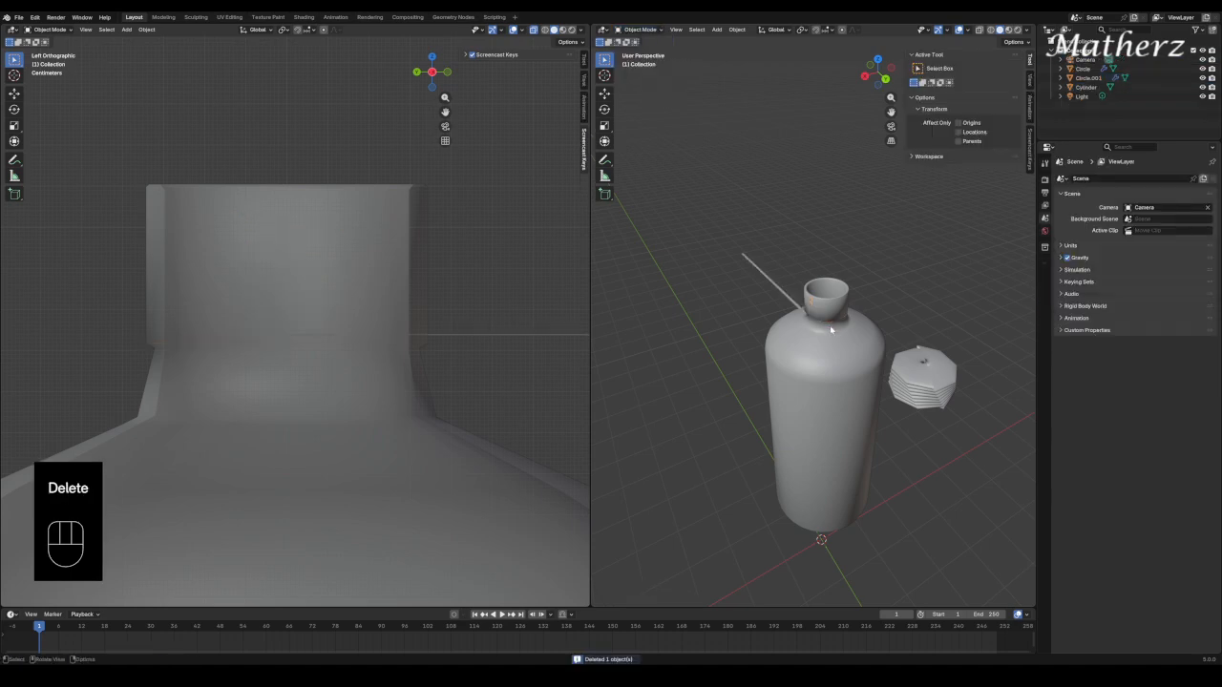
key("ctrl+z")
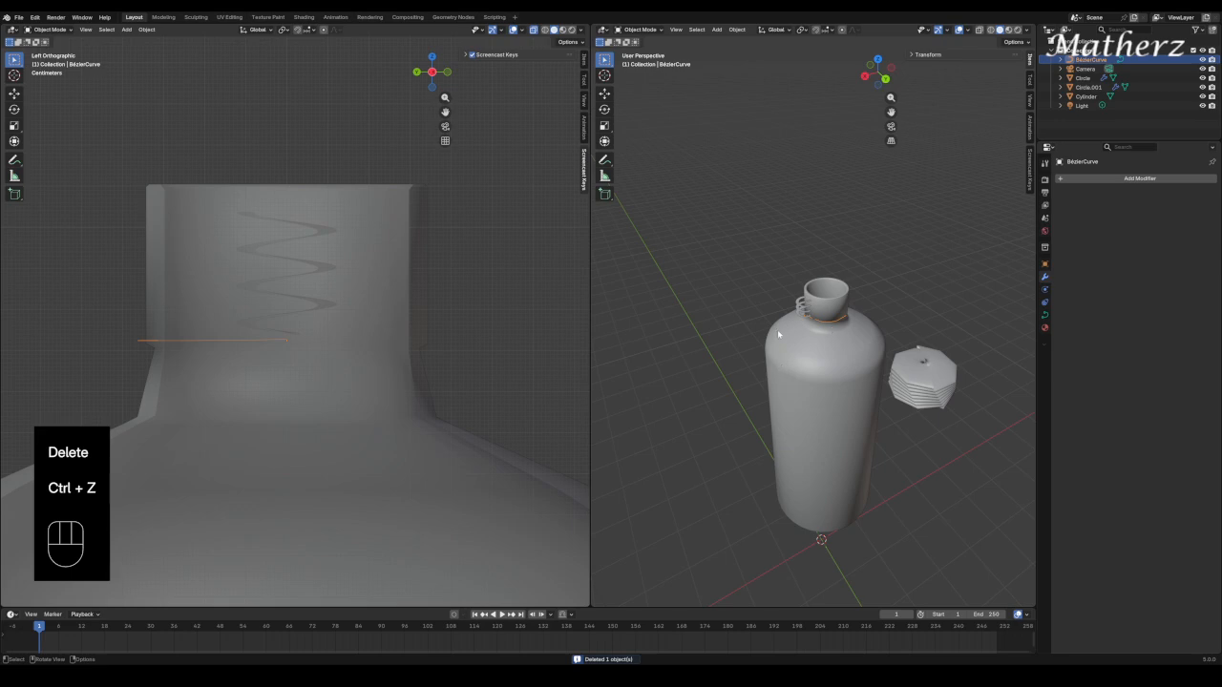
Select the thread spiral, move it about -0.1 m along X, and nudge it slightly further to widen its coils.
left_click(802, 306)
scroll(809, 310, "up", 5)
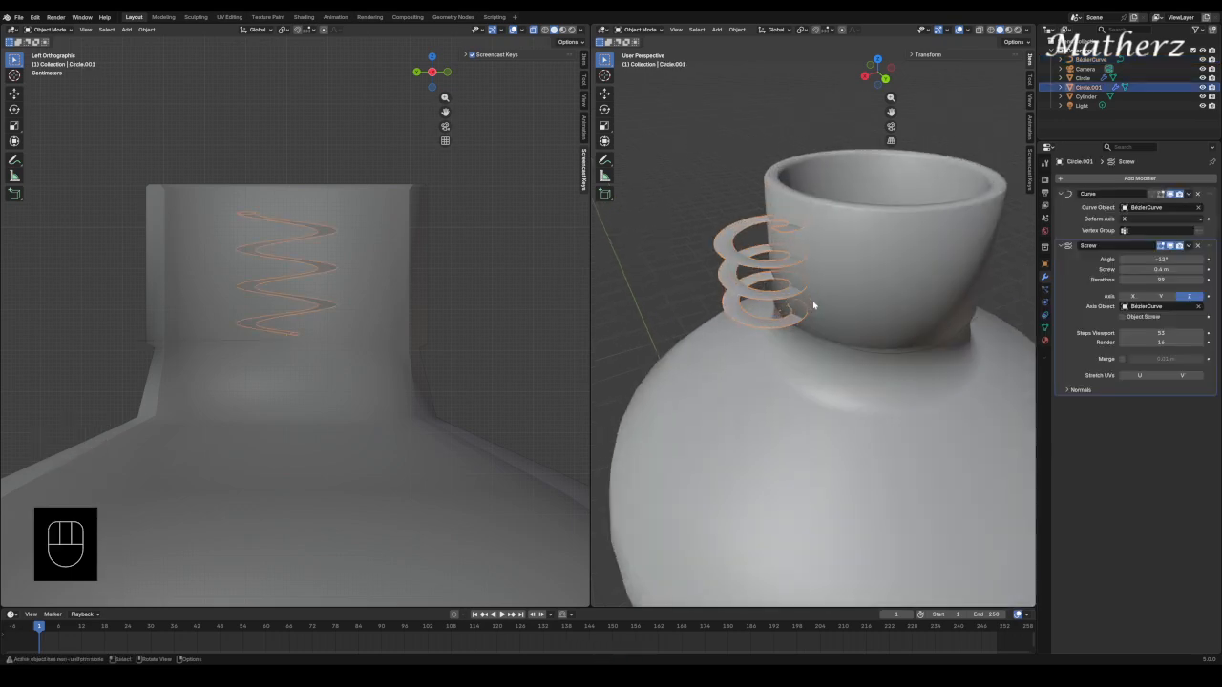
key("g")
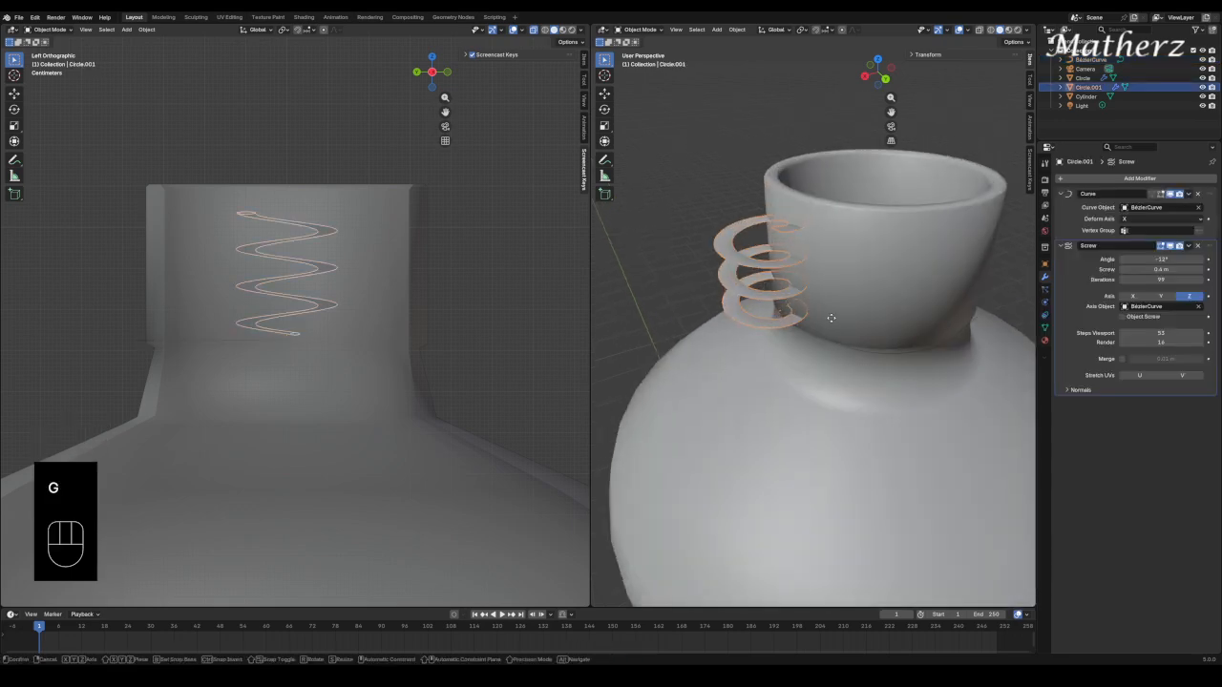
middle_click_drag(845, 318, 864, 316)
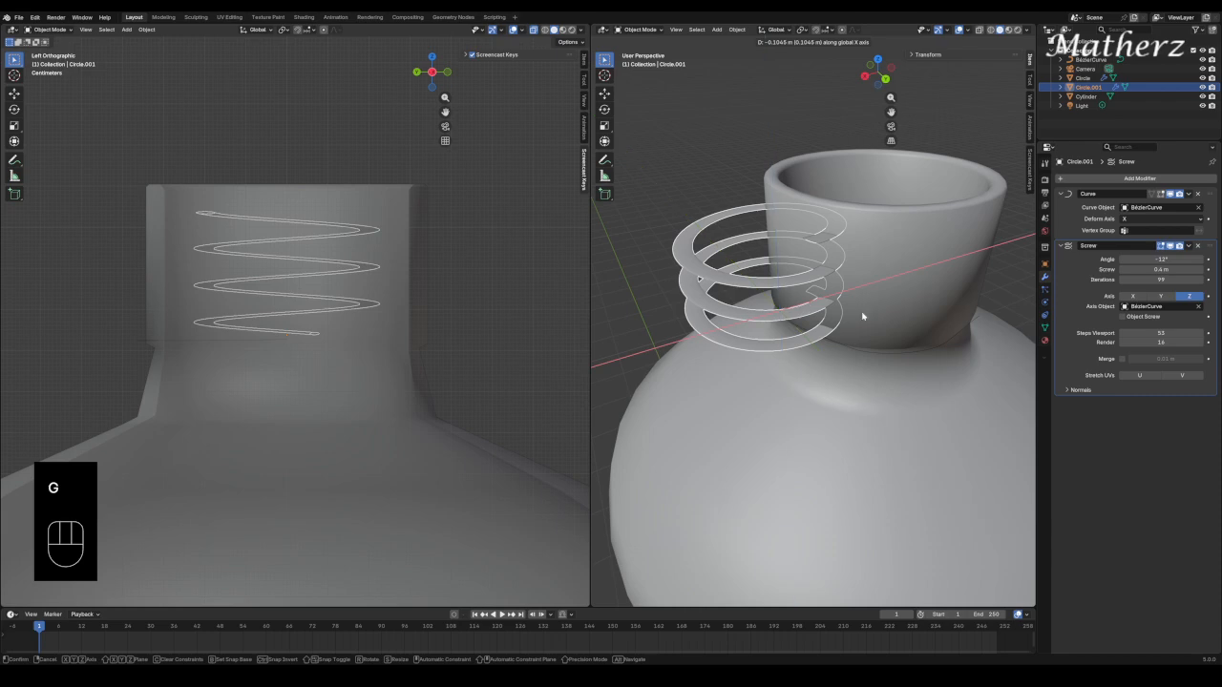
left_click(864, 316)
key("g")
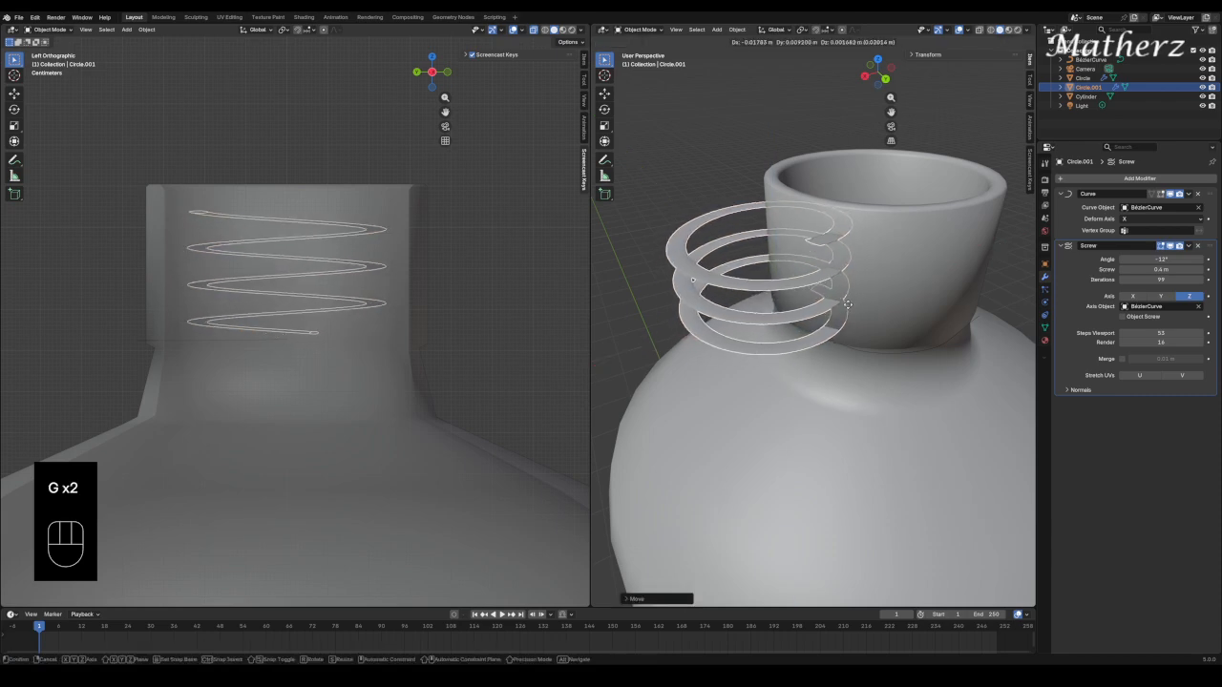
left_click(831, 334)
In Edit Mode, move all of the Bézier curve's points slightly along negative X to widen the thread coils, and return to Object Mode.
left_click(840, 347)
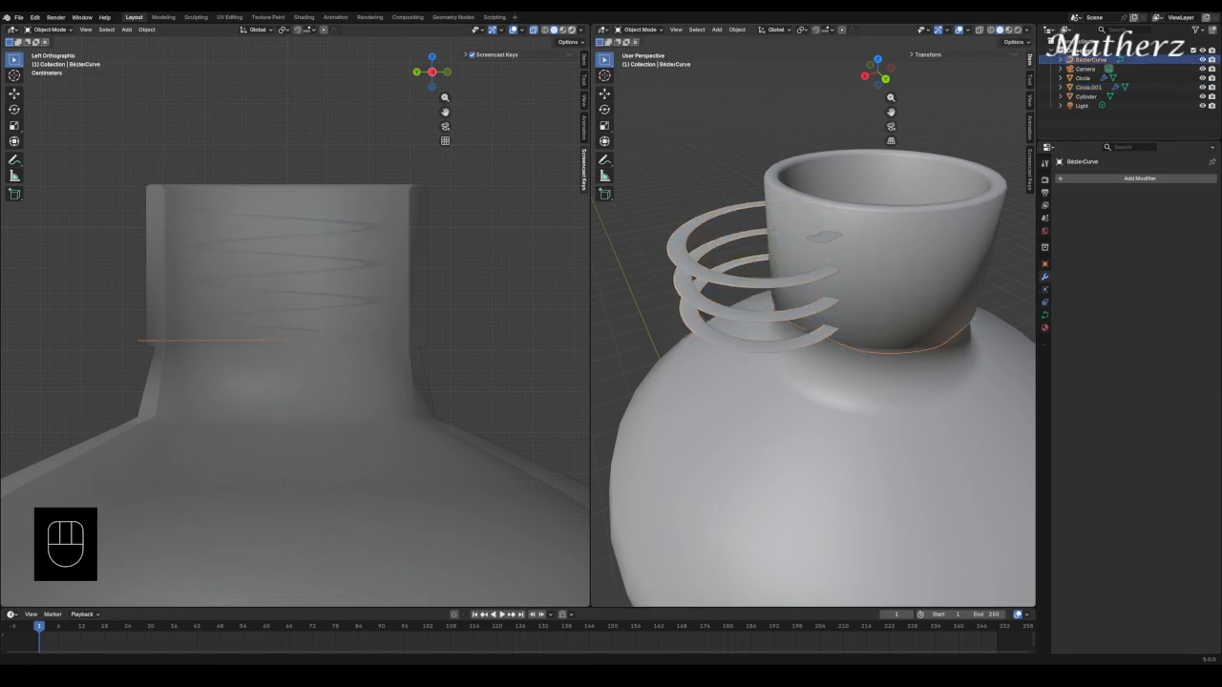
left_click(640, 30)
left_click(639, 50)
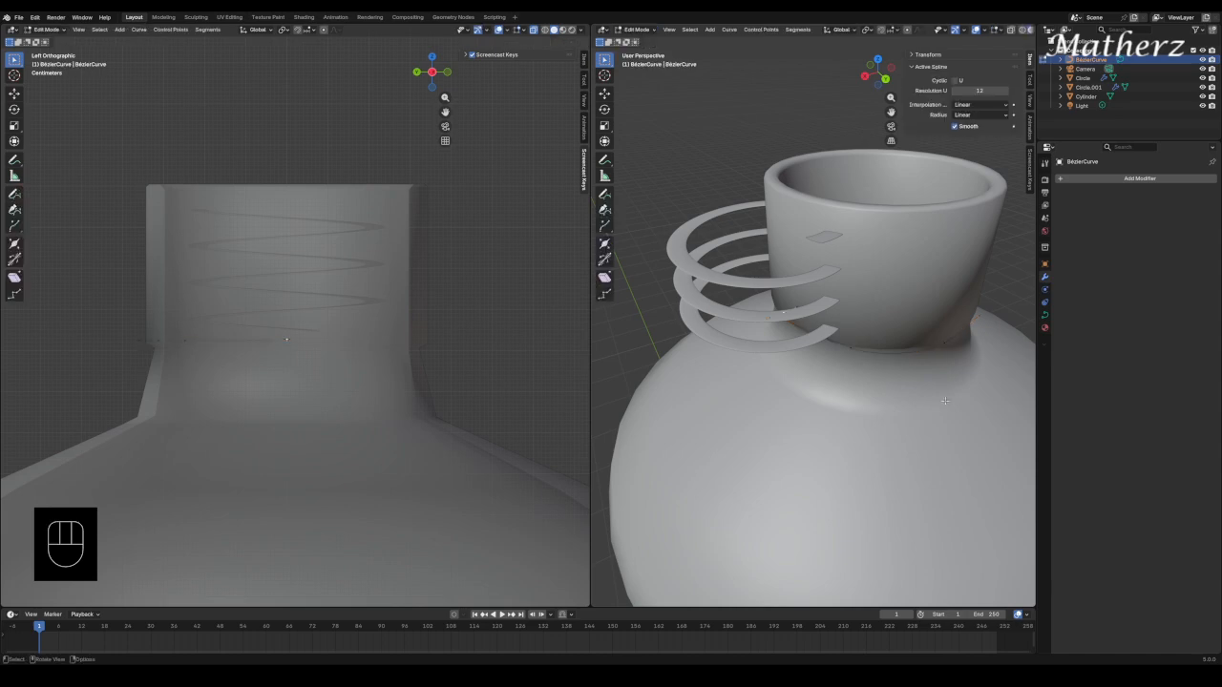
key("a")
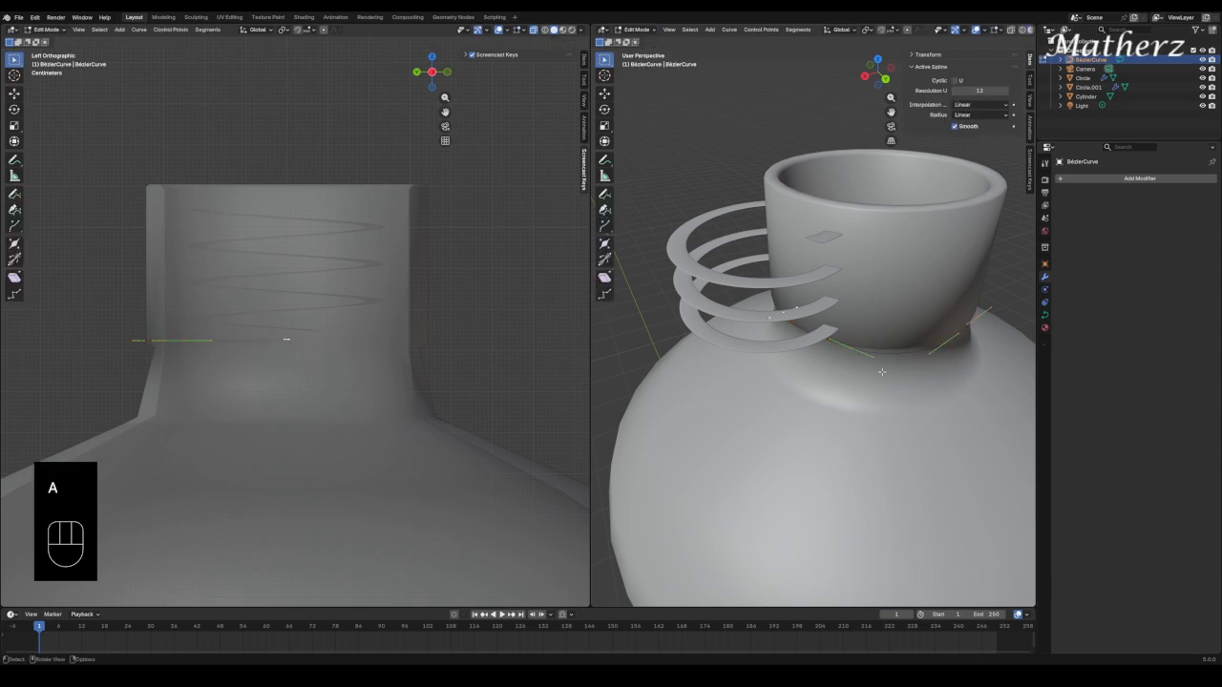
key("g")
middle_click_drag(882, 373, 899, 366)
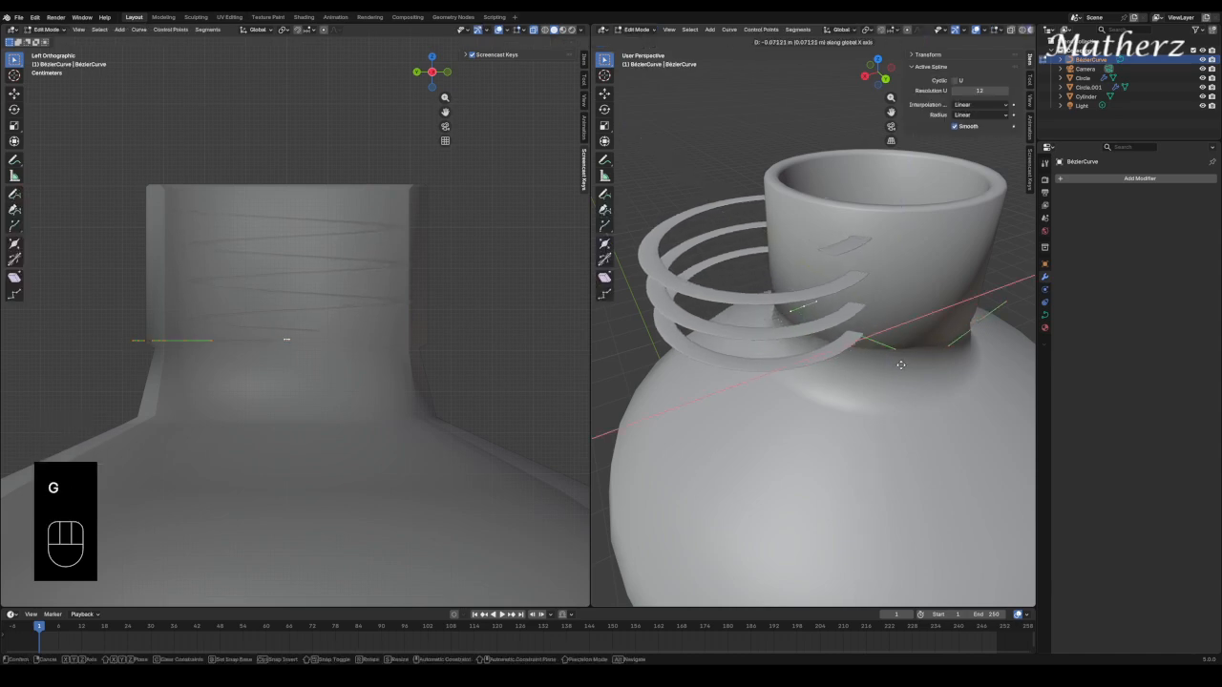
left_click(894, 366)
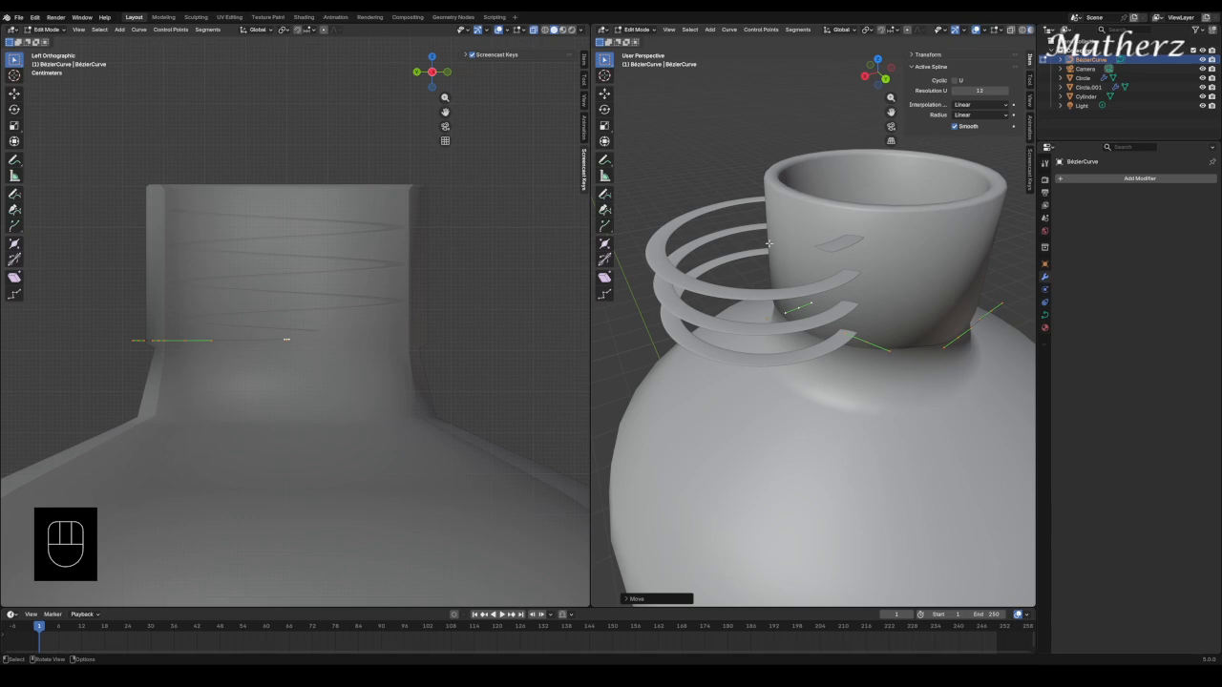
left_click(753, 295)
left_click(638, 32)
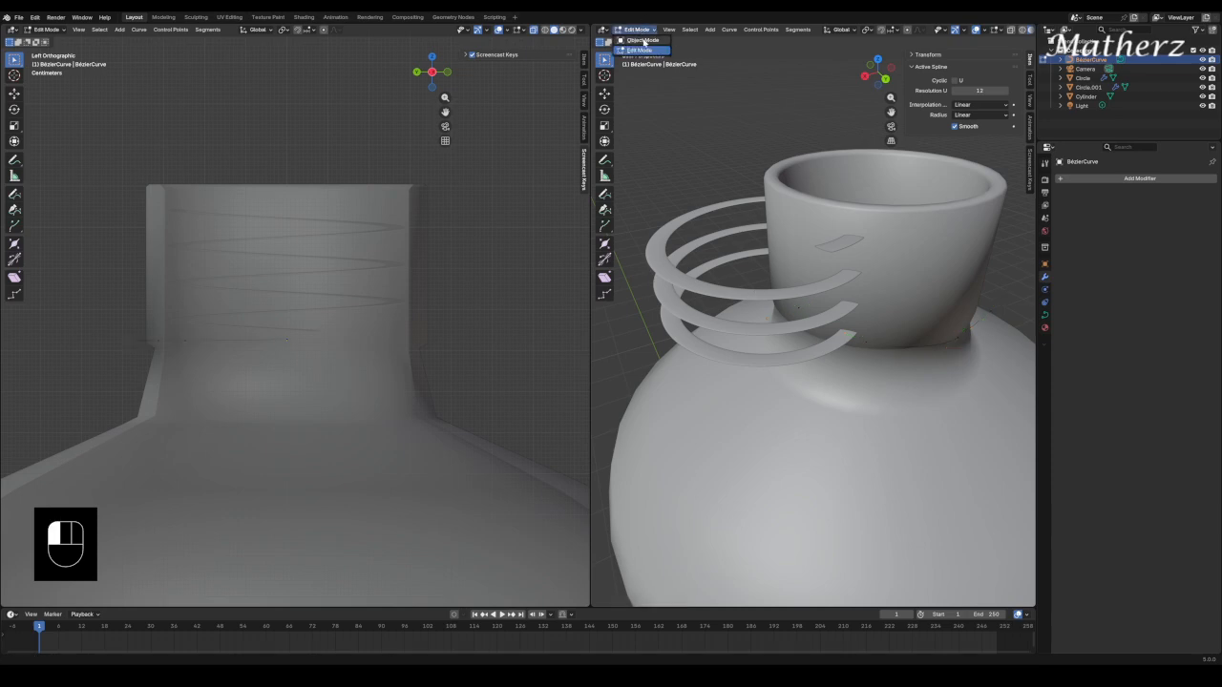
left_click(644, 41)
Select the thread spiral together with the Bézier curve and move both along X until the coils surround the bottle neck.
left_click(753, 298)
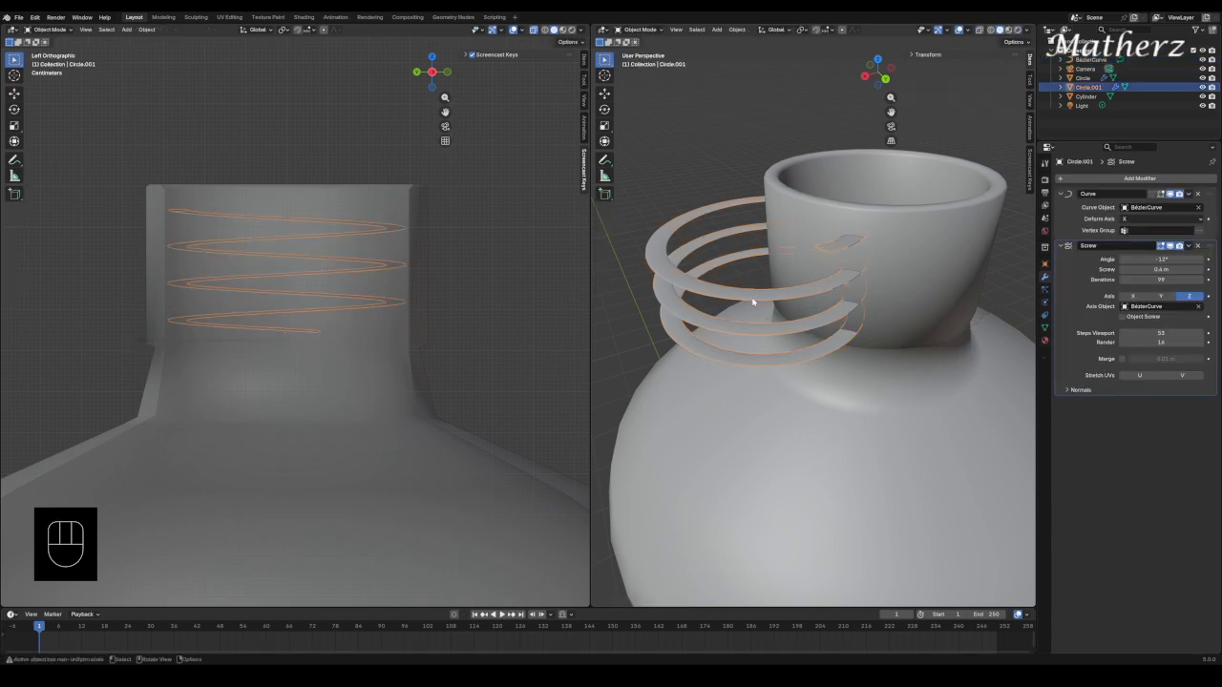
left_click(991, 316, "shift")
key("g")
middle_click(872, 336)
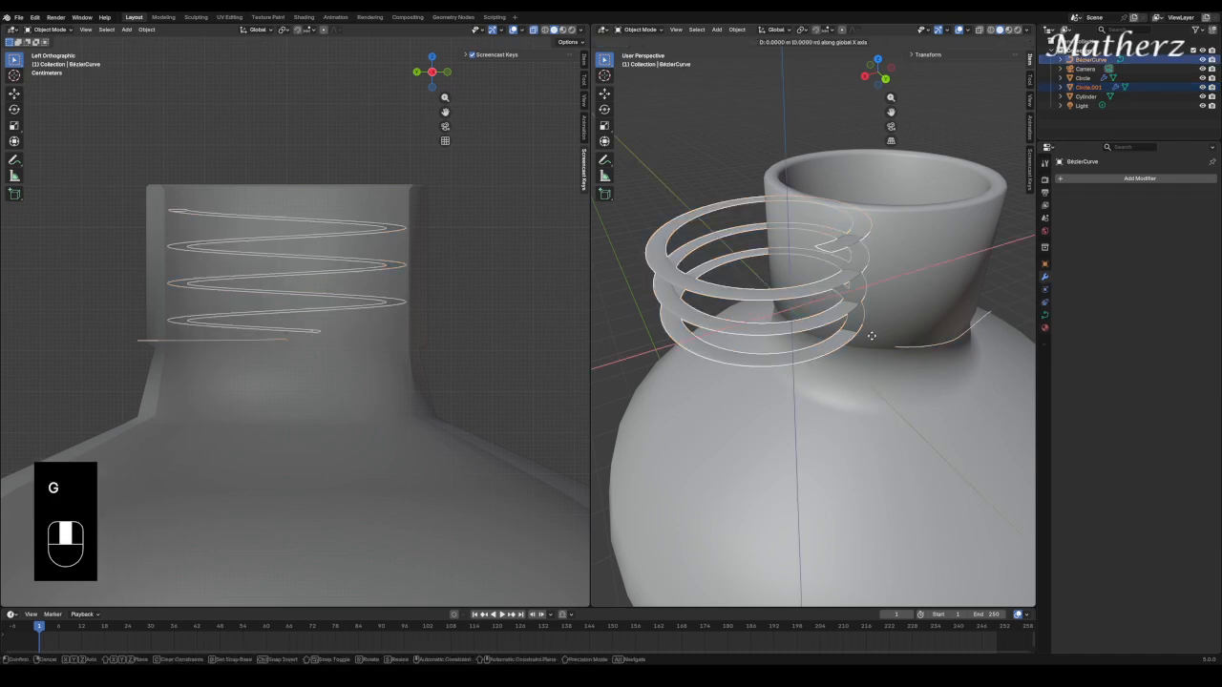
left_click(967, 331)
middle_click_drag(948, 301, 779, 258)
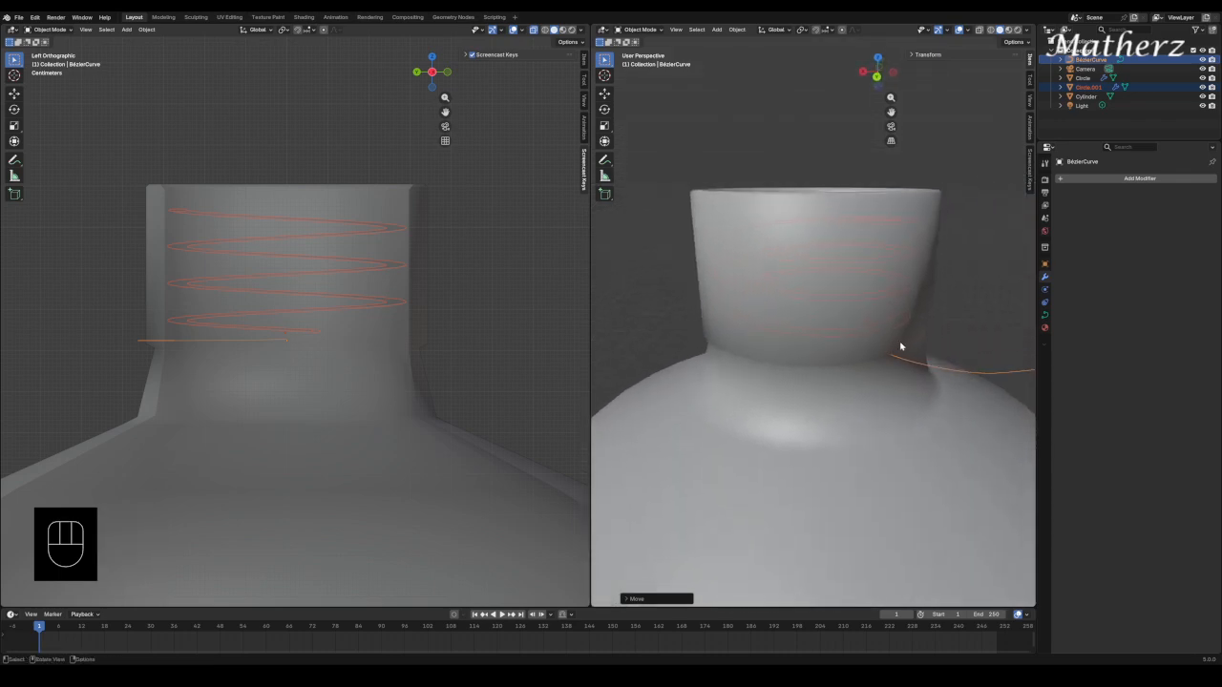
Scale the spiral and Bézier curve up uniformly by about 1.18, and again slightly, until the coils protrude from the neck.
key("s")
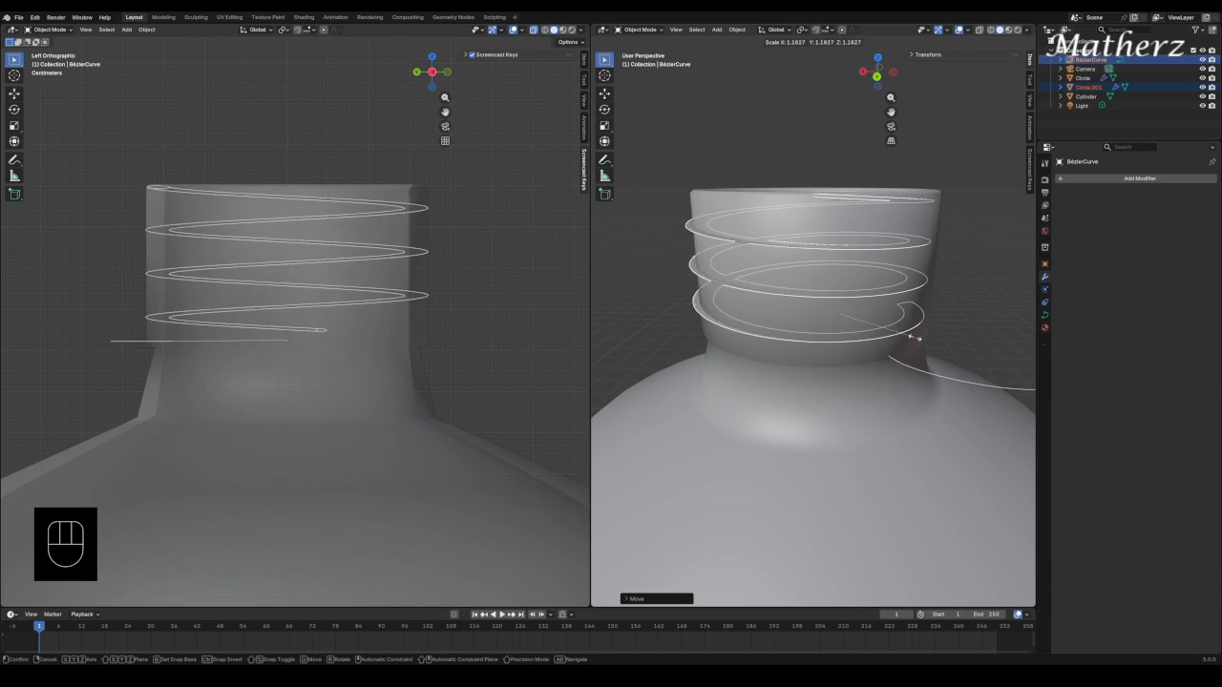
left_click(914, 337)
key("s")
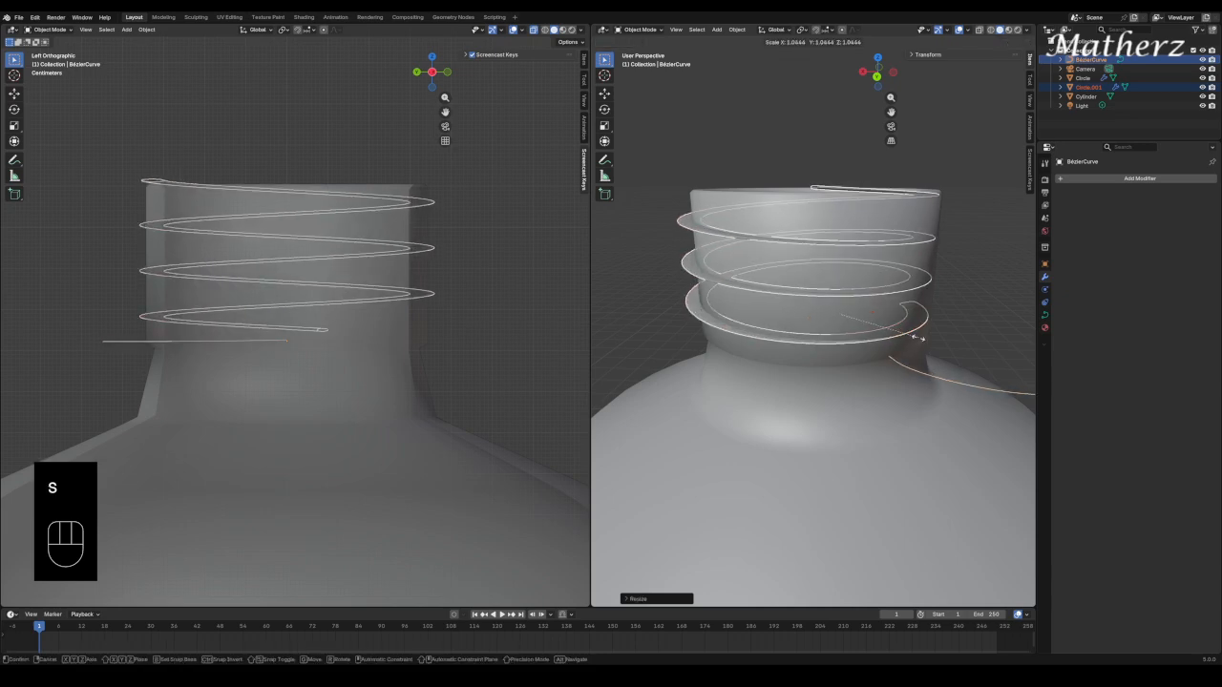
left_click(919, 335)
Shift the spiral and Bézier curve slightly along negative X to centre the coils on the neck.
key("g")
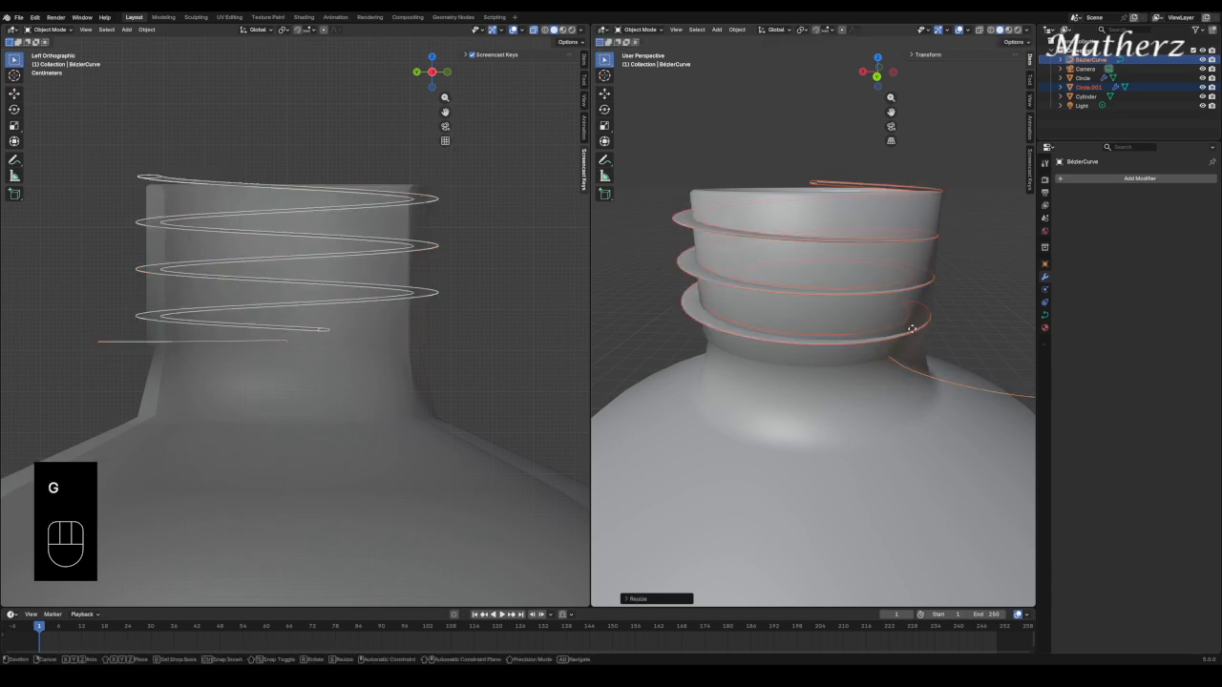
key("x")
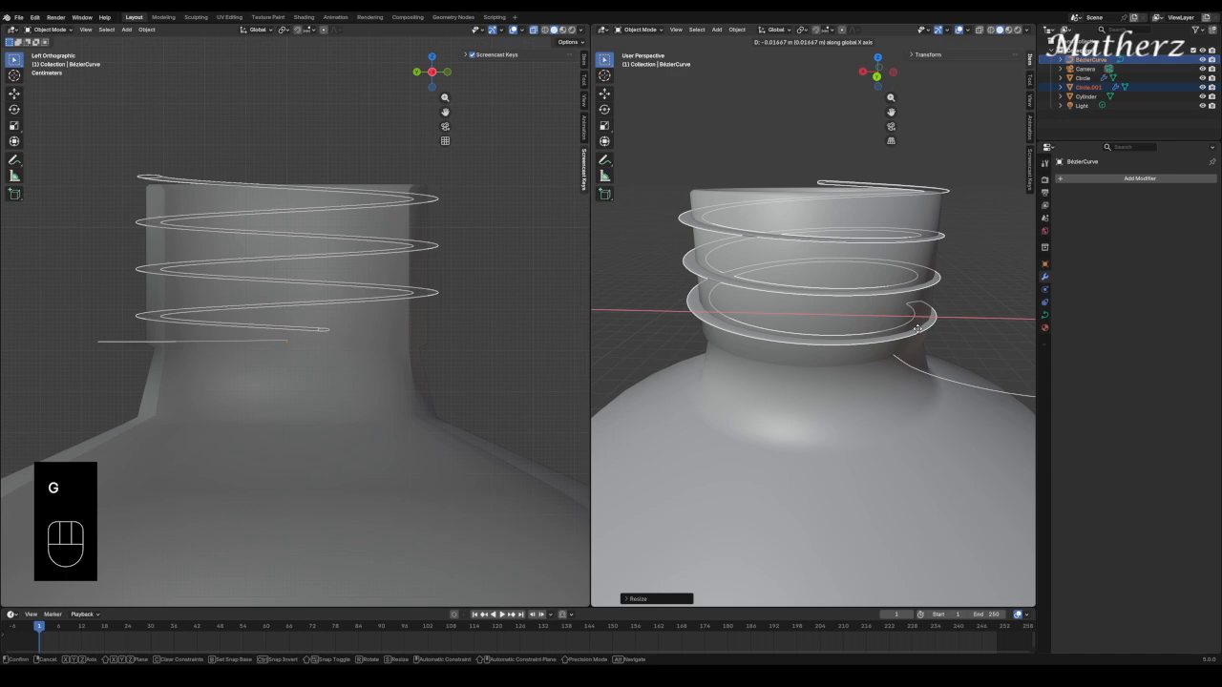
left_click(918, 330)
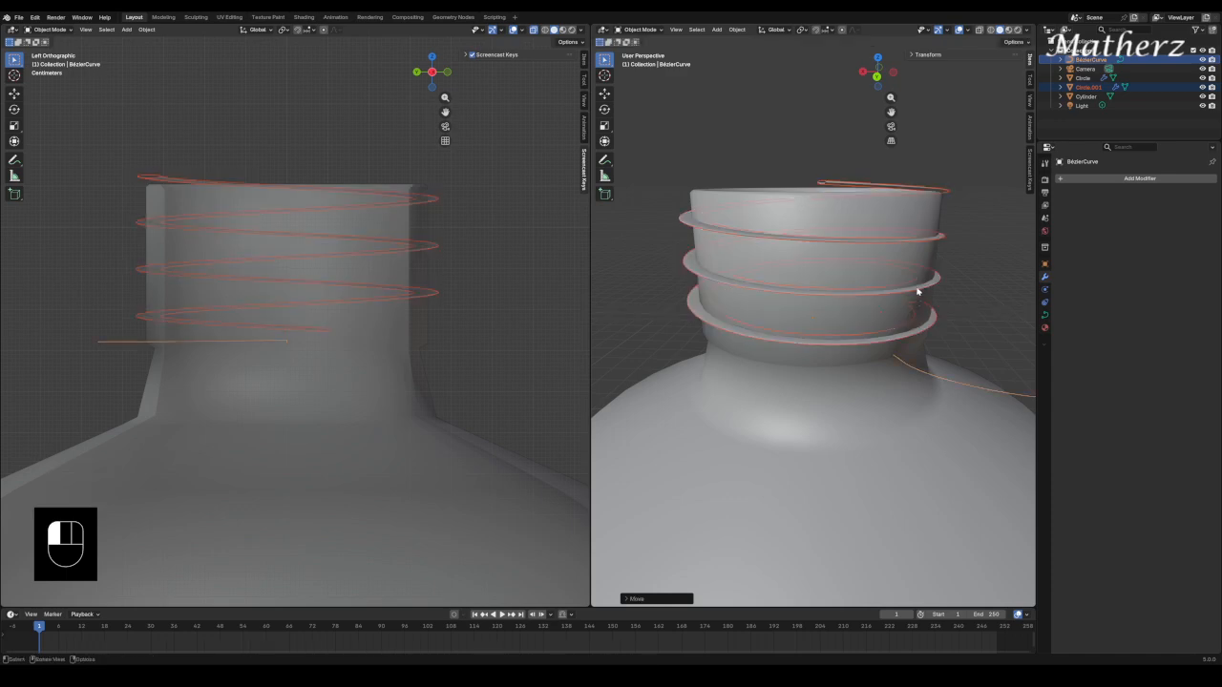
Select only the thread spiral and set its Screw modifier's angle to -27° and screw to 0.3 m.
left_click(917, 291)
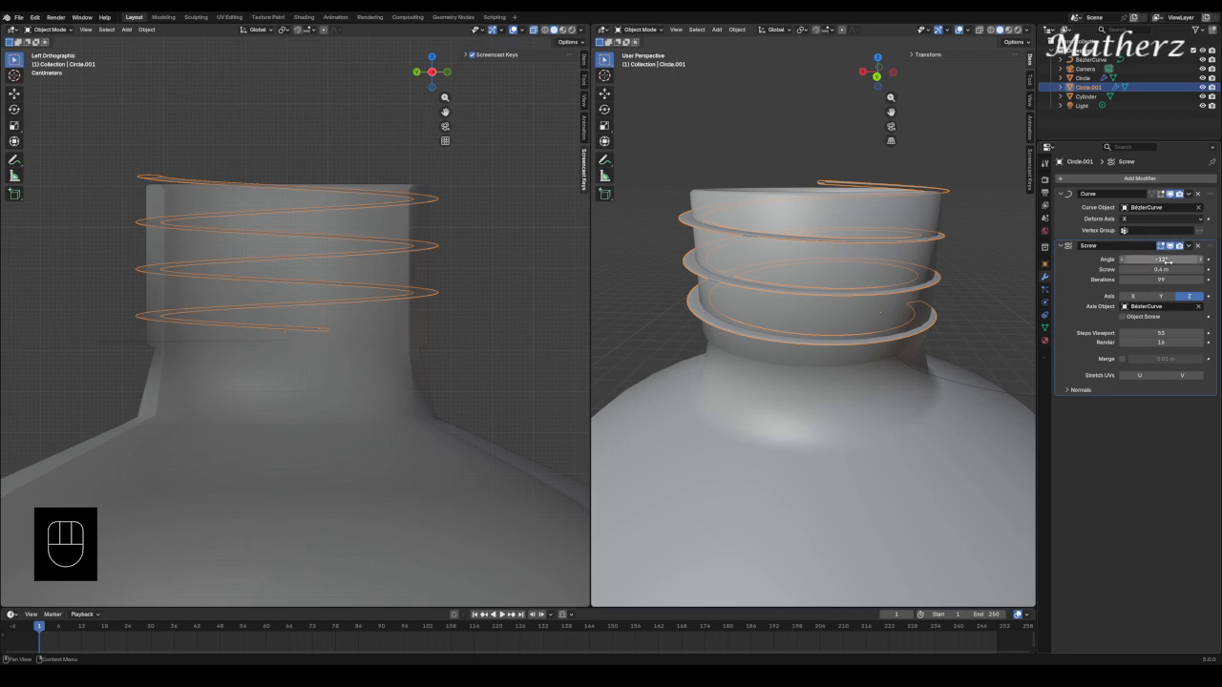
left_click_drag(1161, 259, 1069, 259)
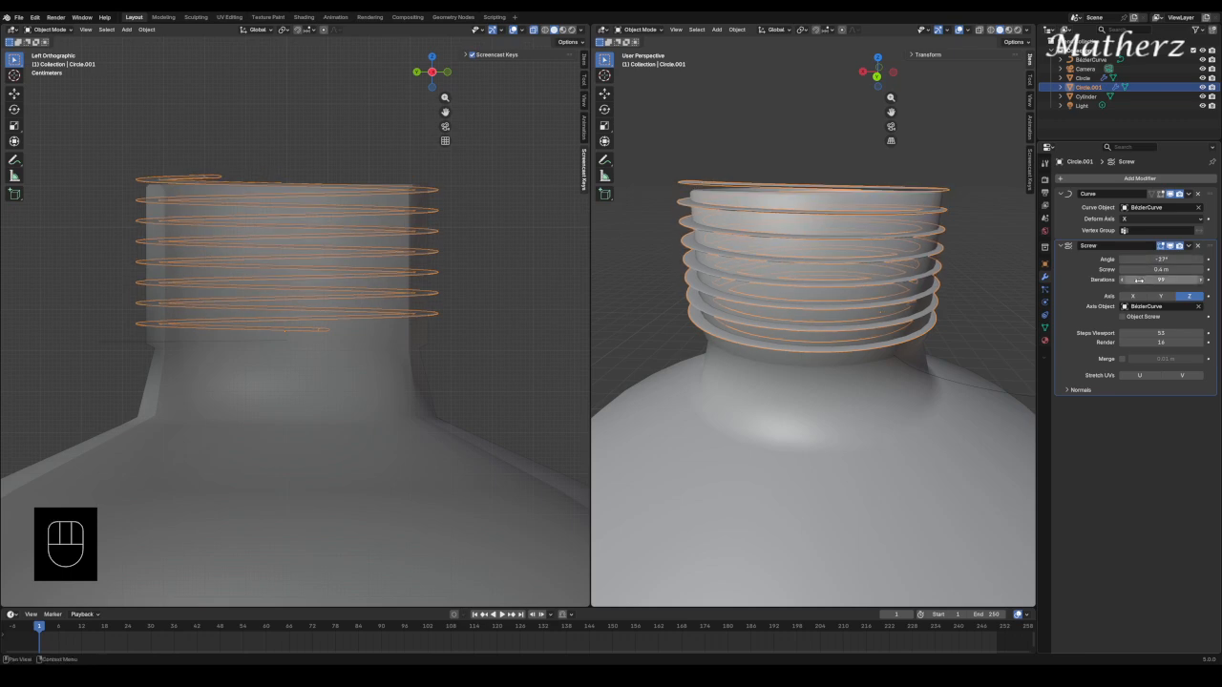
mouse_move(1153, 270)
left_mouse_down()
mouse_move(1208, 270)
mouse_move(1150, 270)
mouse_move(1188, 270)
mouse_move(1163, 270)
left_mouse_up()
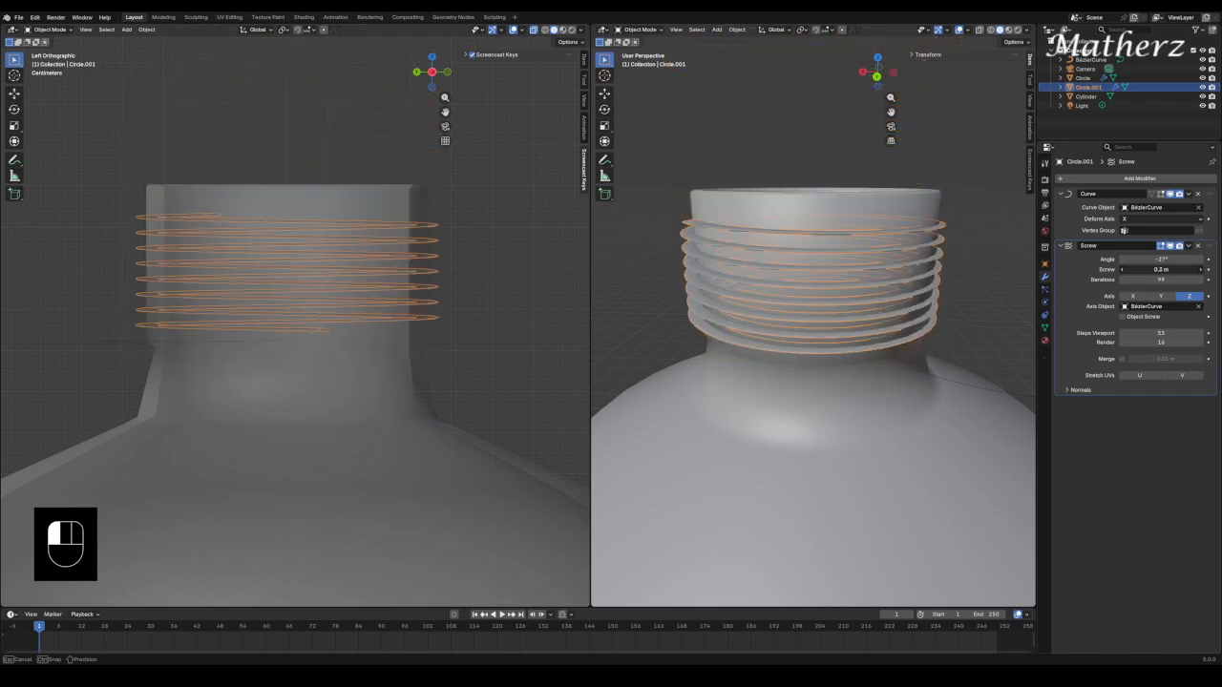
left_click(1201, 272)
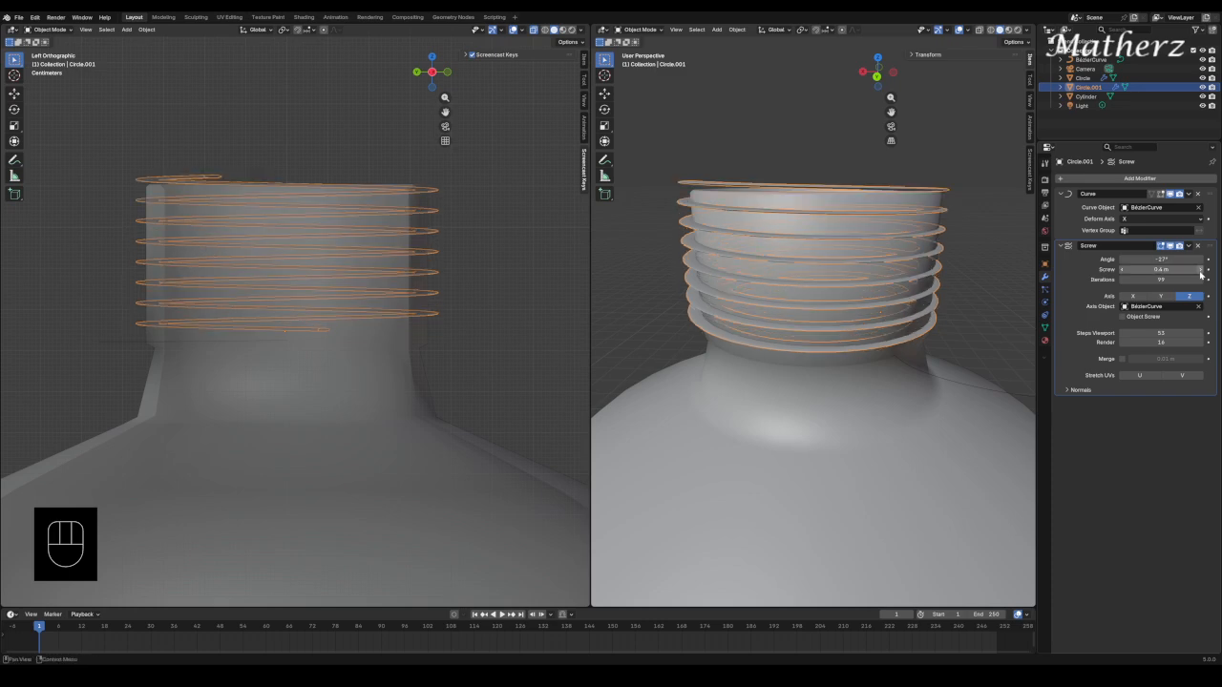
left_click(1123, 270)
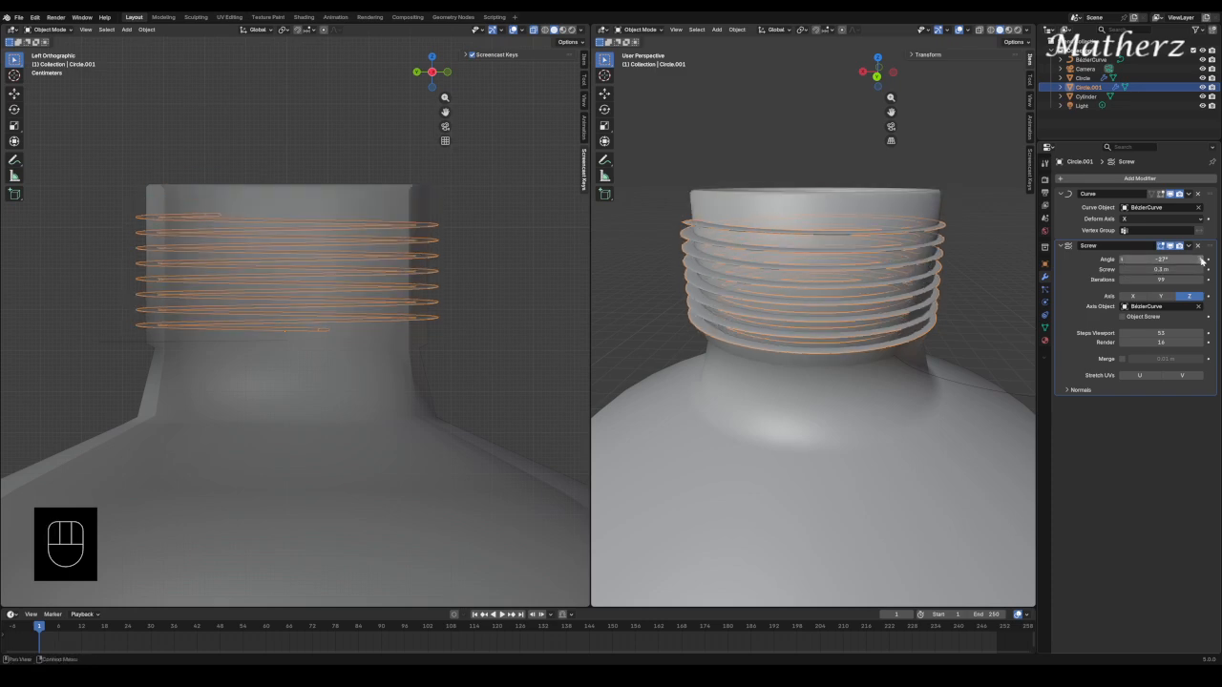
Adjust the Screw modifier's angle to -26°.
left_click(1201, 259)
left_click(1201, 259)
left_click(1201, 260)
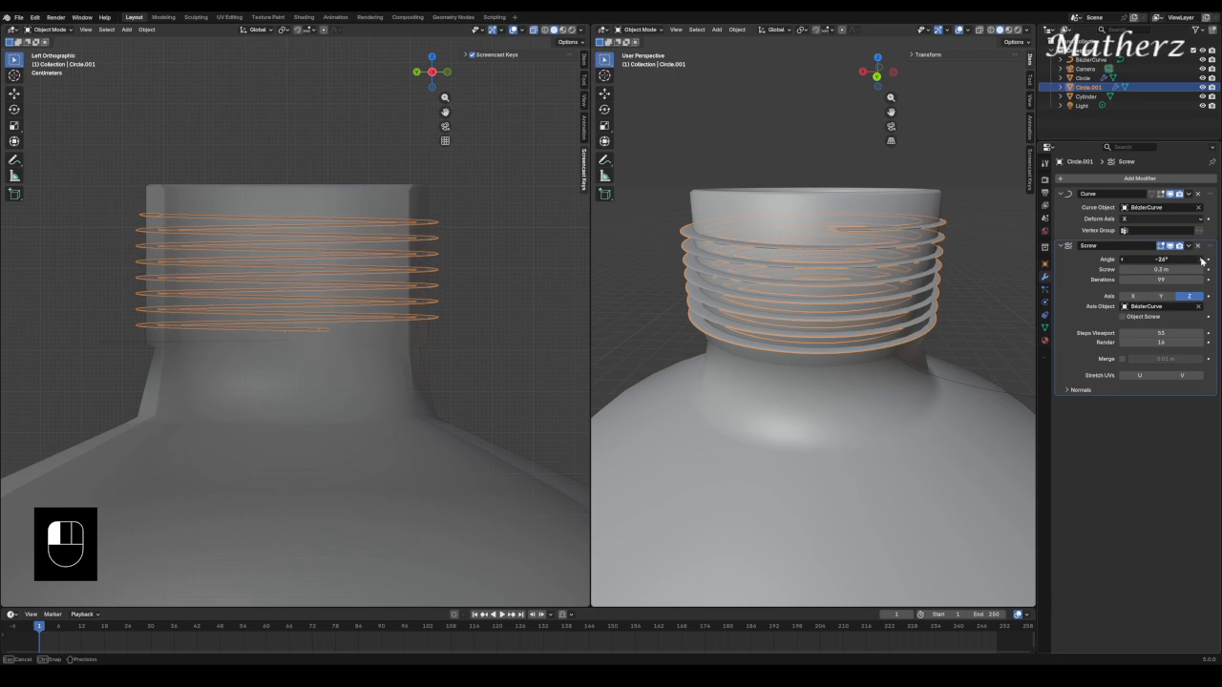
Set the thread's Screw angle to -24° and scale the thread and its Bézier curve together slightly down.
left_click_drag(1200, 260, 1166, 259)
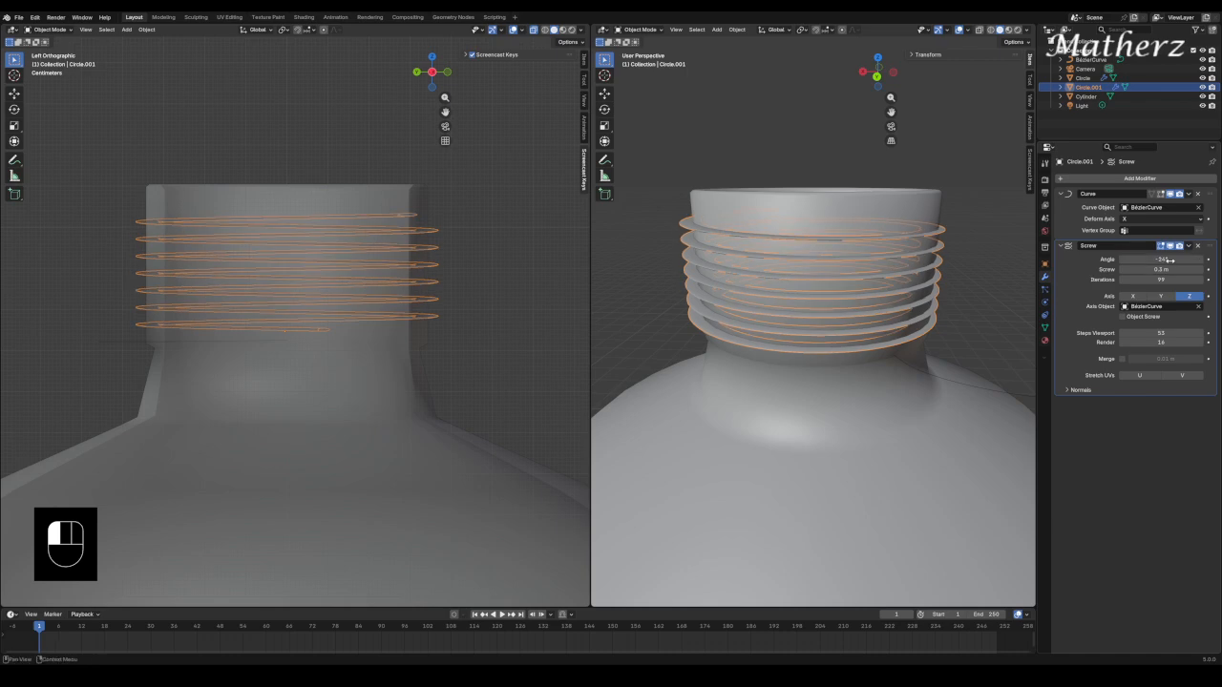
left_click(1016, 396, "shift")
key("s")
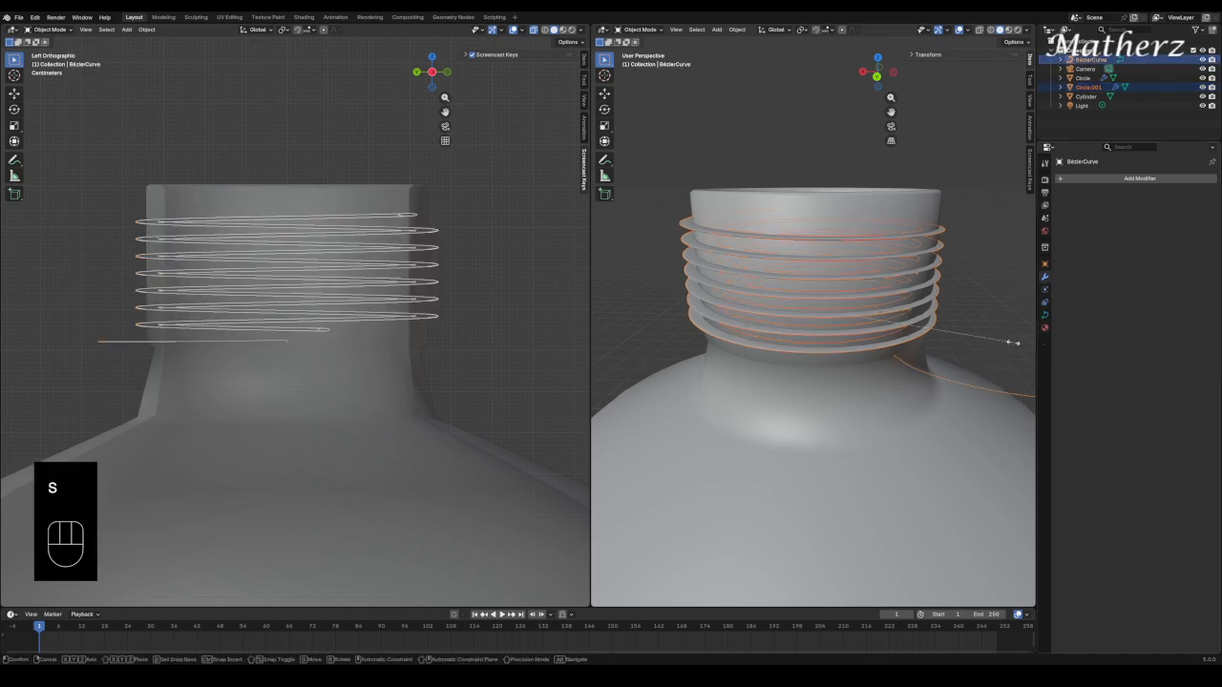
left_click(1014, 346)
key("s")
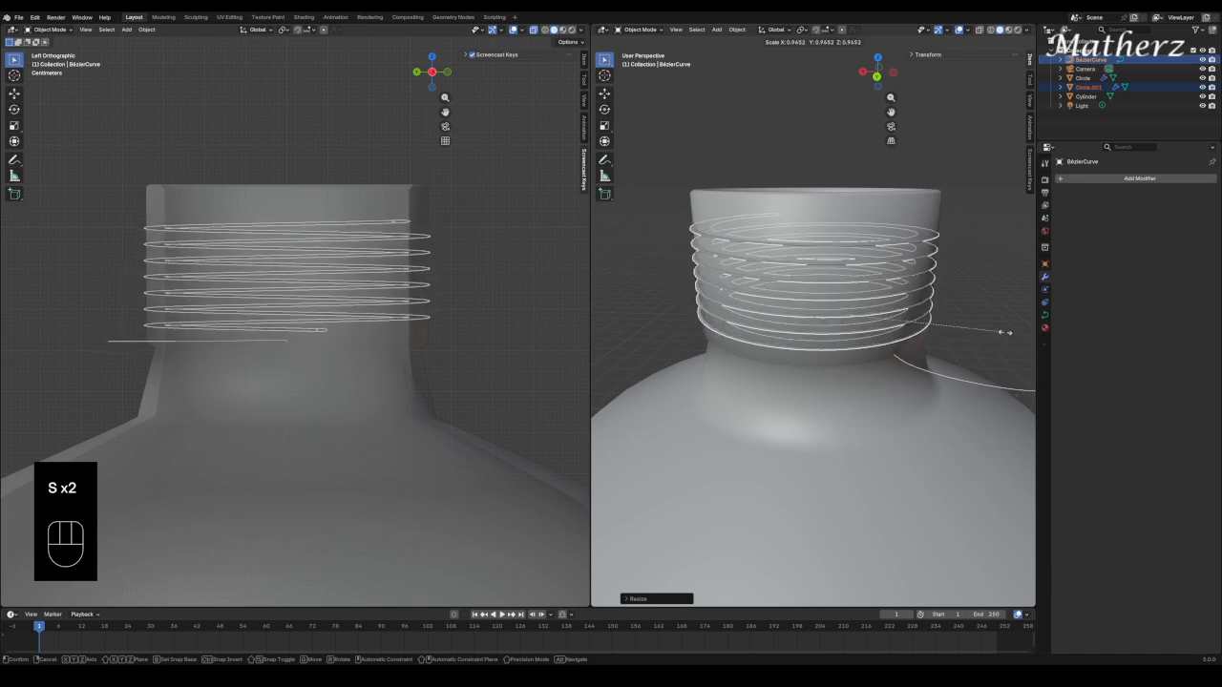
left_click(1009, 334)
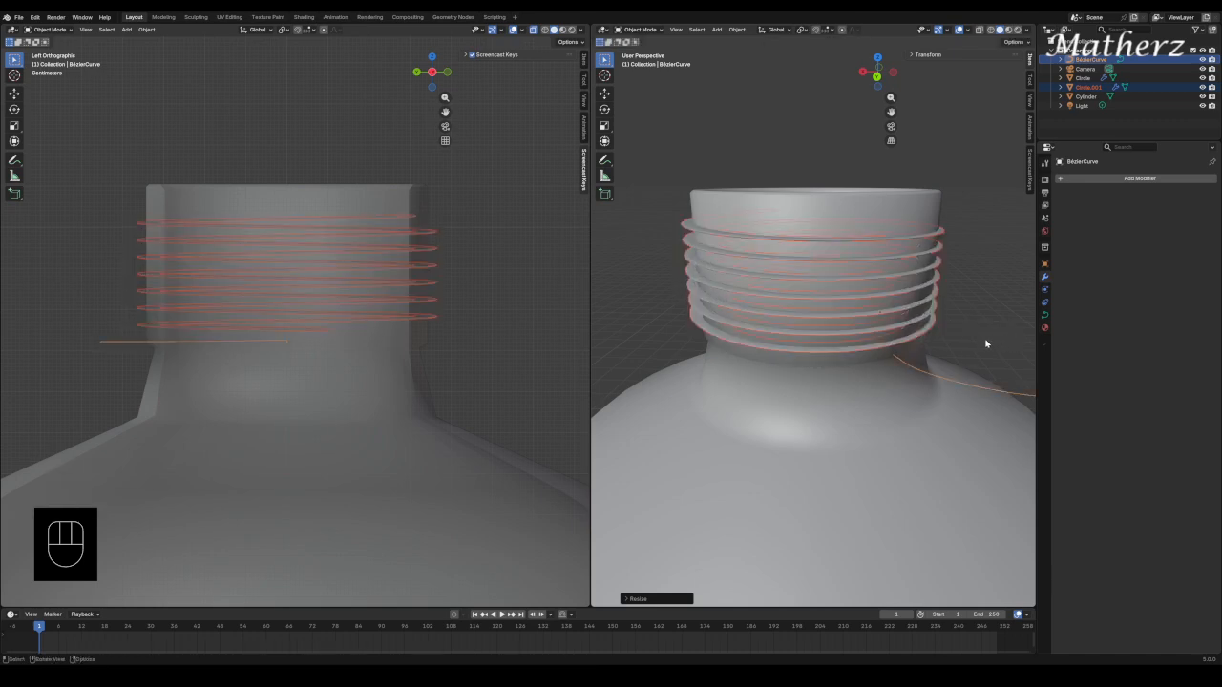
Move the thread and its Bézier curve slightly up along Z on the bottle neck and deselect them.
key("g")
key("z")
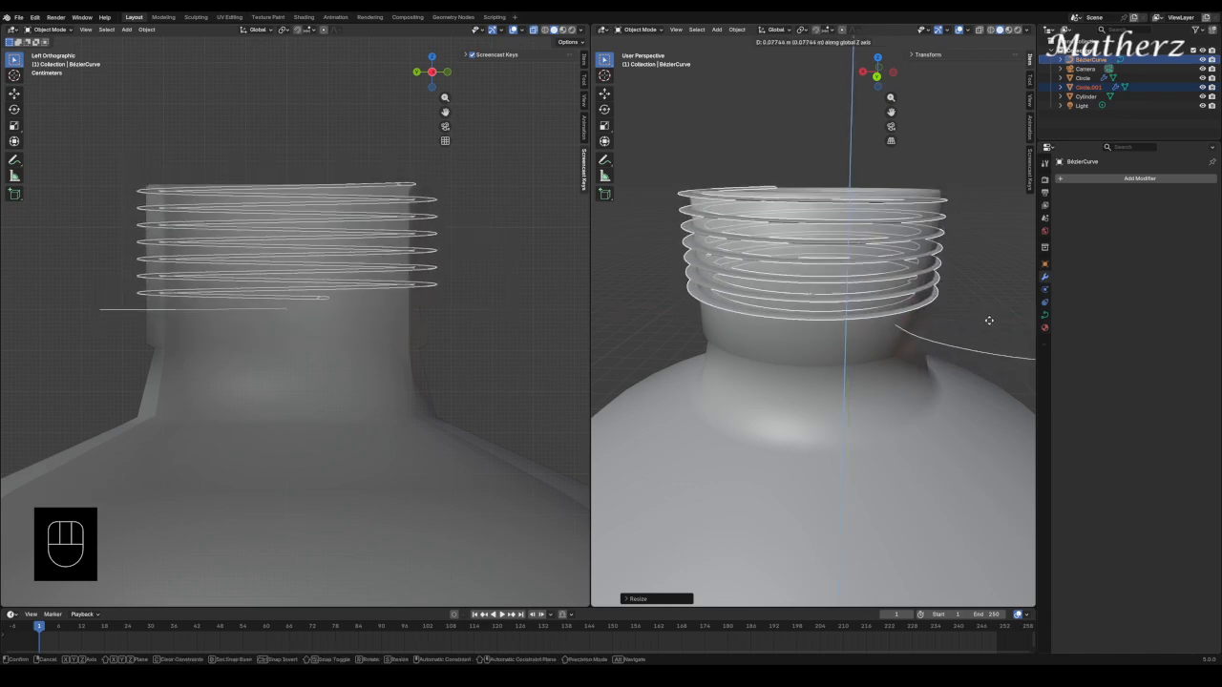
left_click(990, 334)
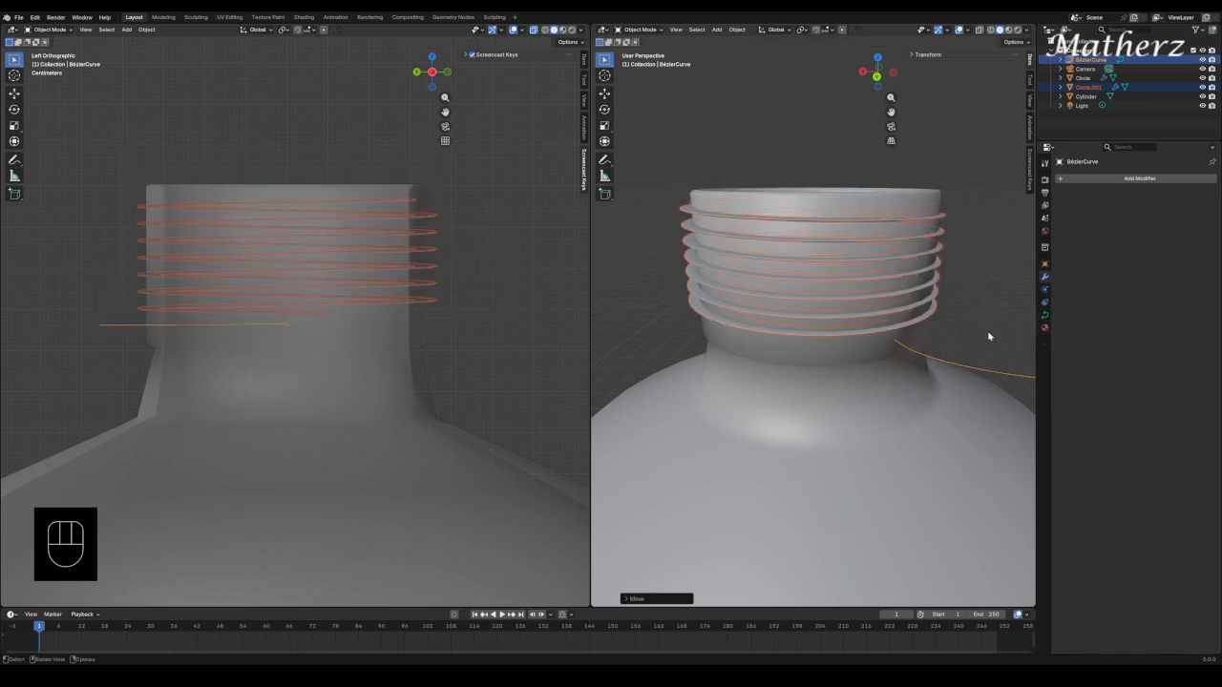
middle_click_drag(804, 269, 825, 326)
left_click(962, 233)
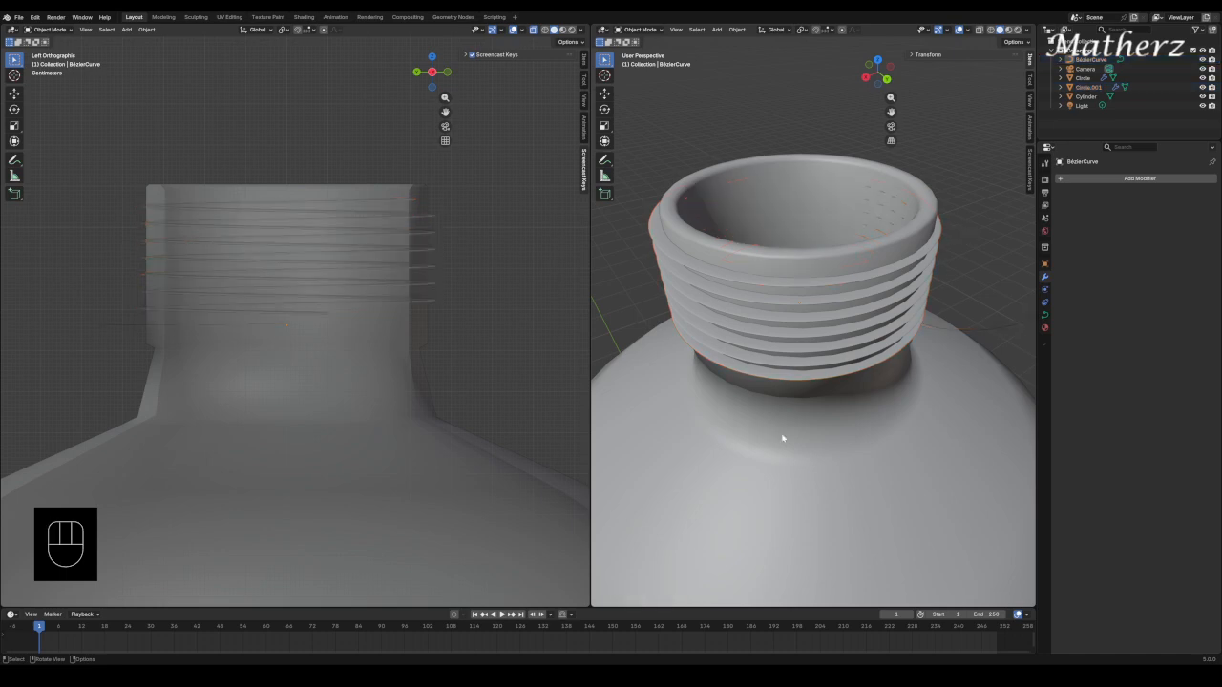
middle_click_drag(783, 437, 847, 402)
scroll(836, 403, "down", 5)
scroll(846, 404, "up", 5)
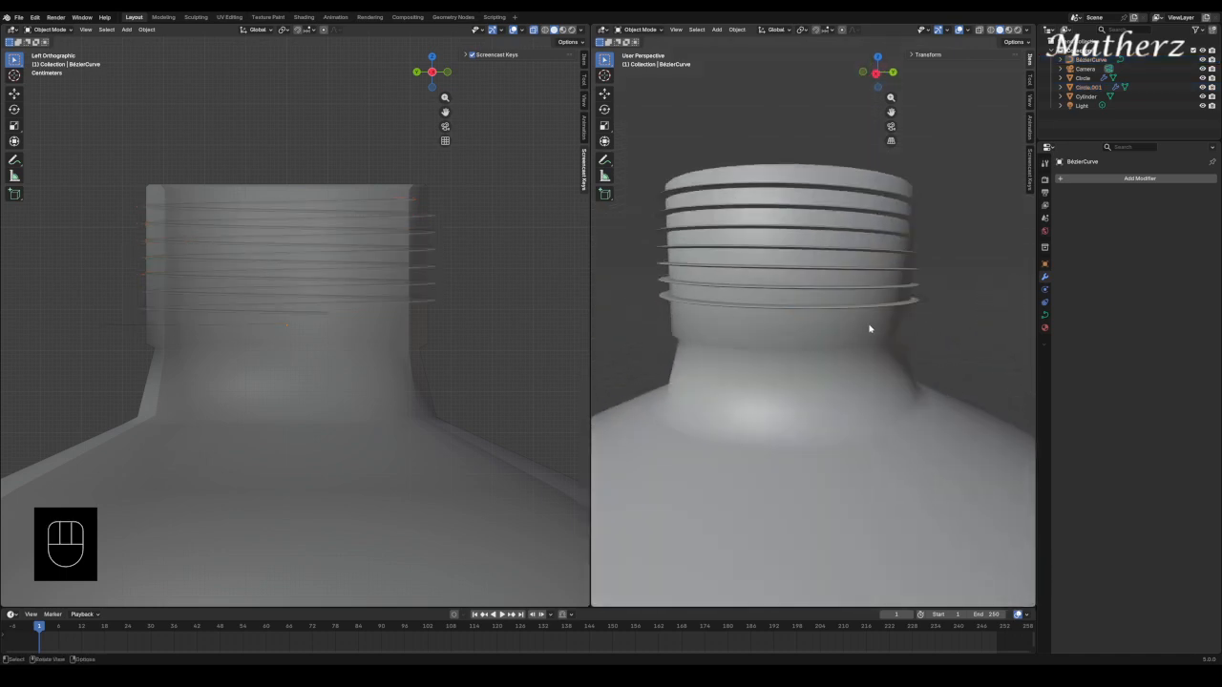
Scale the neck thread to about 4 times its size along Z and set its Screw distance to 0.1 m.
left_click(893, 308)
key("s")
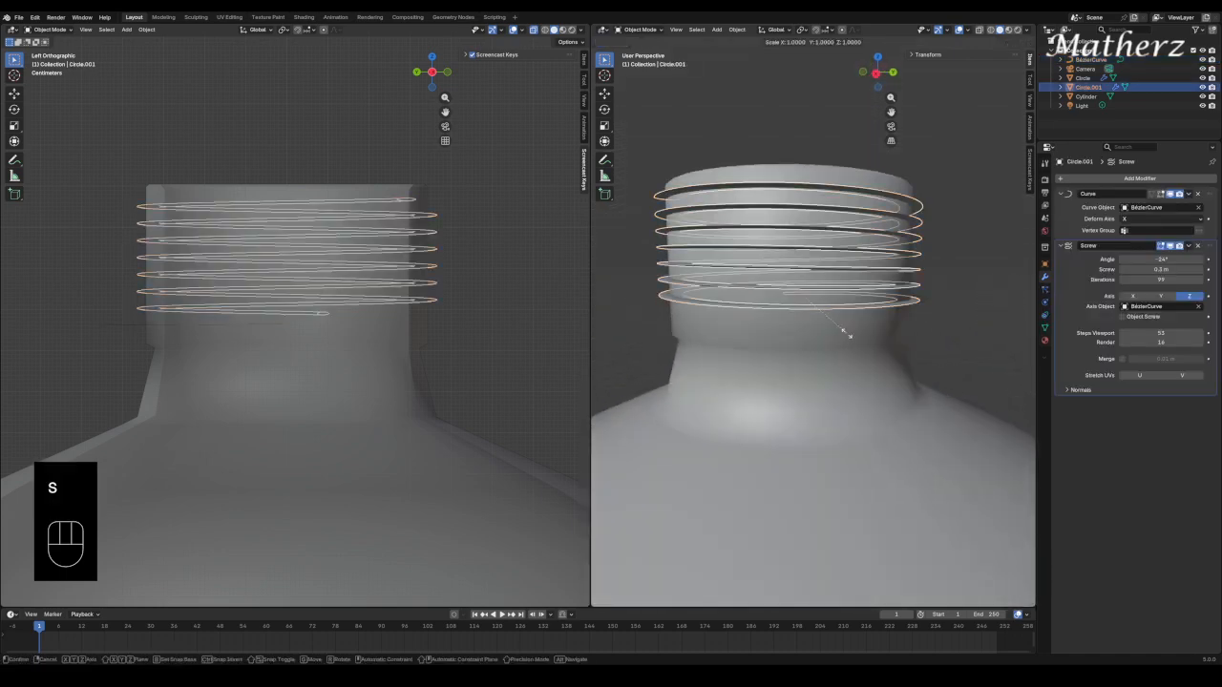
key("z")
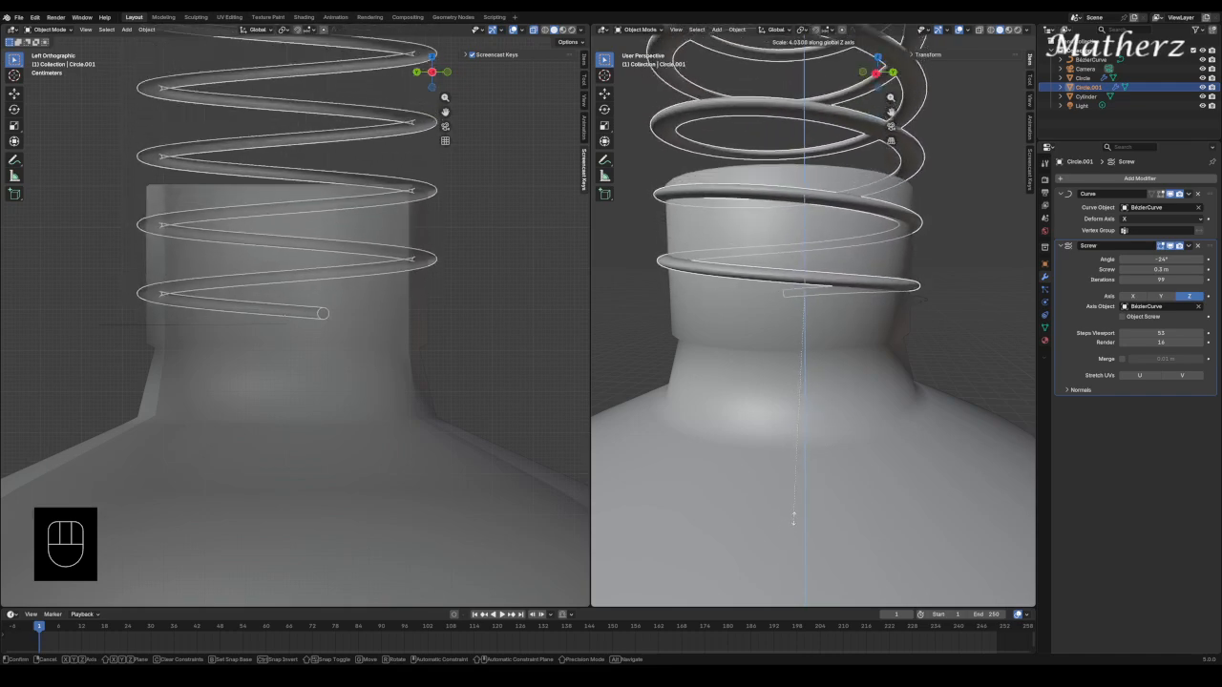
left_click(824, 459)
scroll(849, 293, "down", 4)
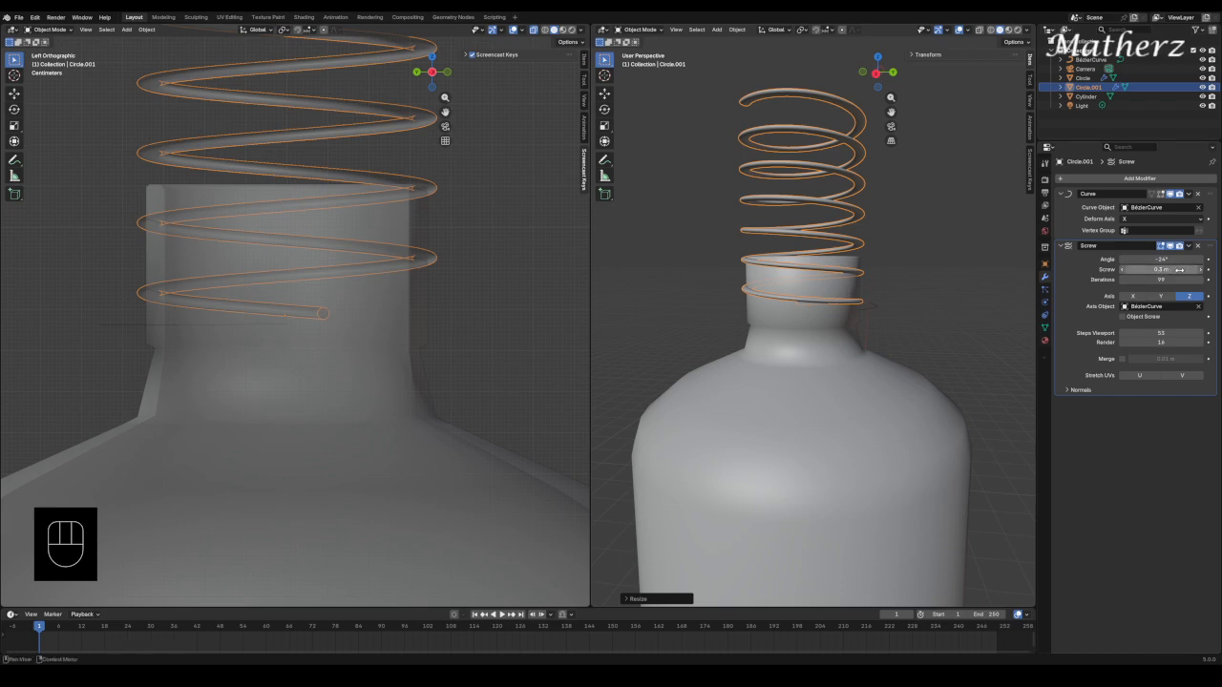
mouse_move(1179, 269)
left_mouse_down()
mouse_move(1146, 269)
mouse_move(1205, 269)
mouse_move(1163, 269)
mouse_move(1174, 269)
left_mouse_up()
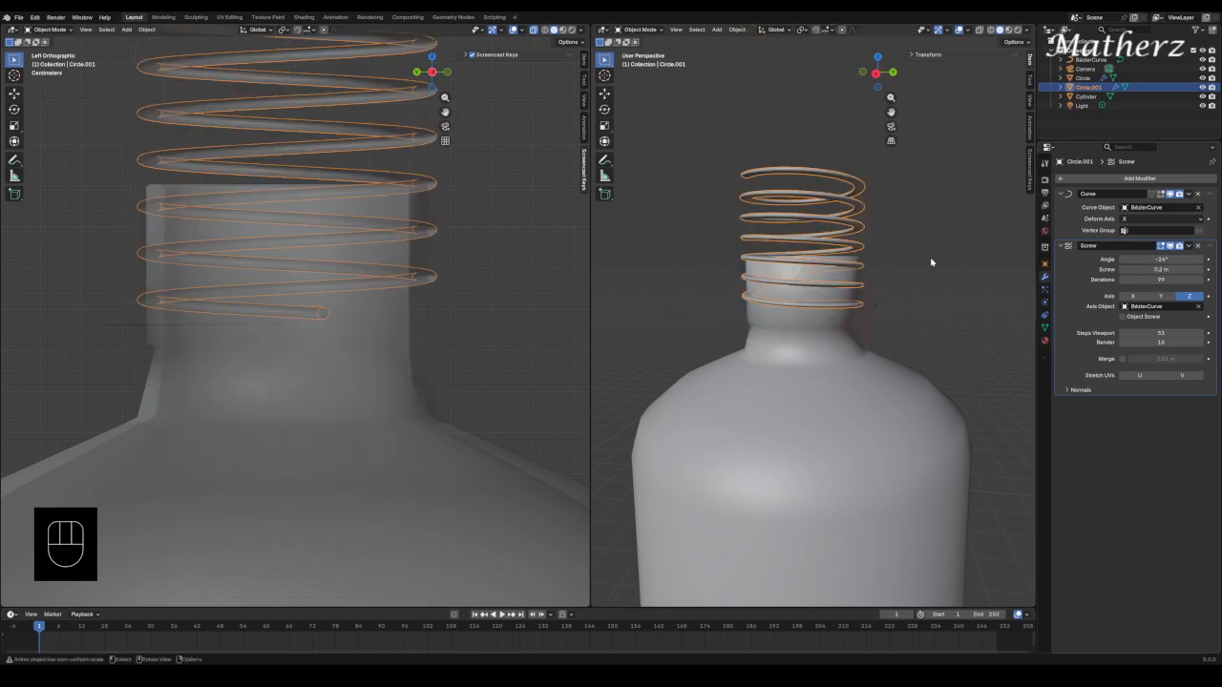
left_click(1125, 270)
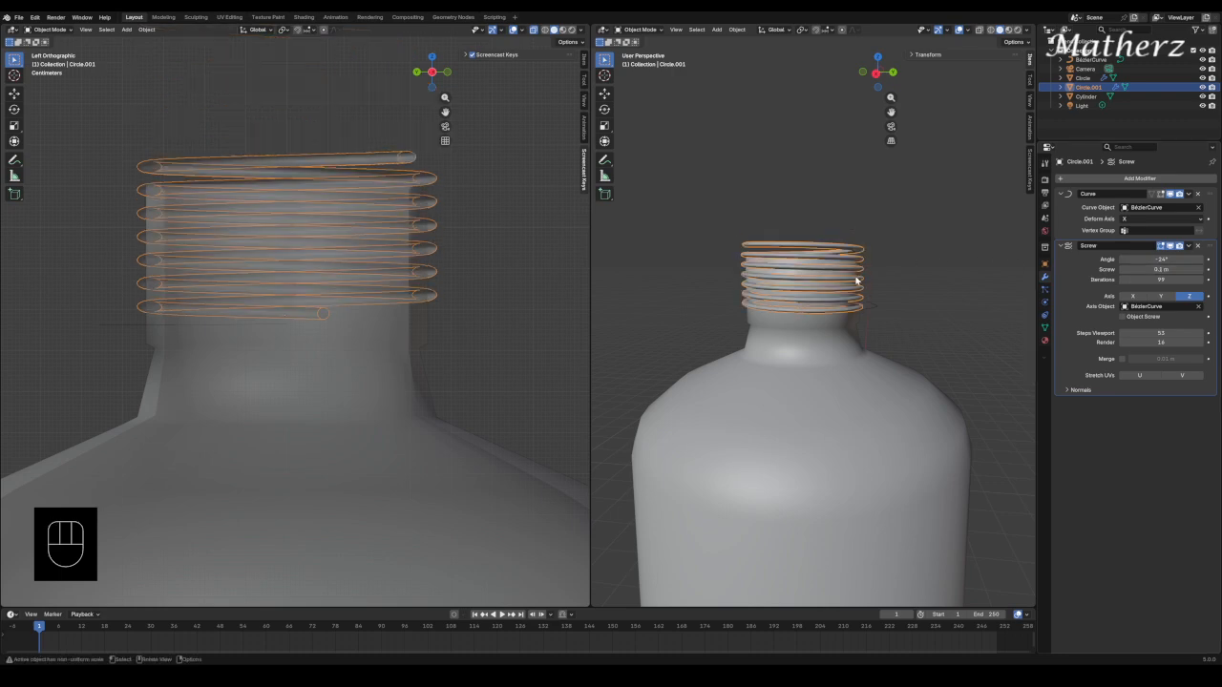
Move the thread down about 0.085 m along Z so it wraps the bottle neck, and deselect it.
key("g")
middle_click_drag(857, 281, 860, 292)
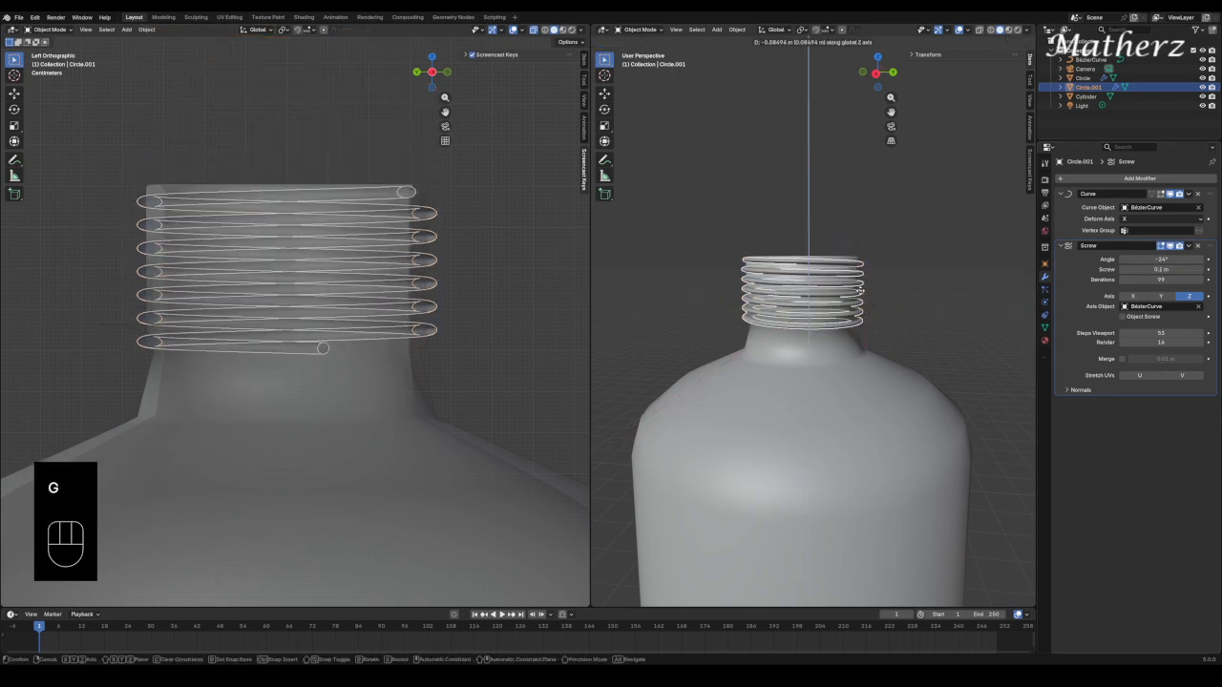
left_click(865, 289)
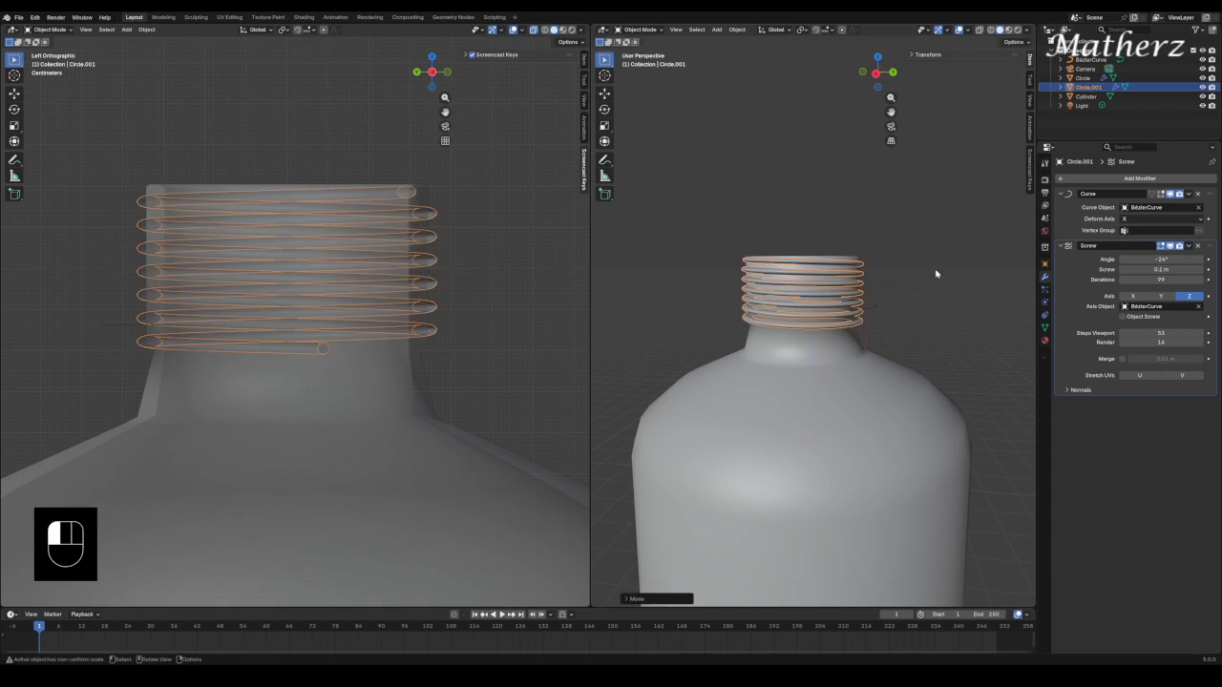
left_click(895, 309)
middle_click_drag(866, 352, 853, 282)
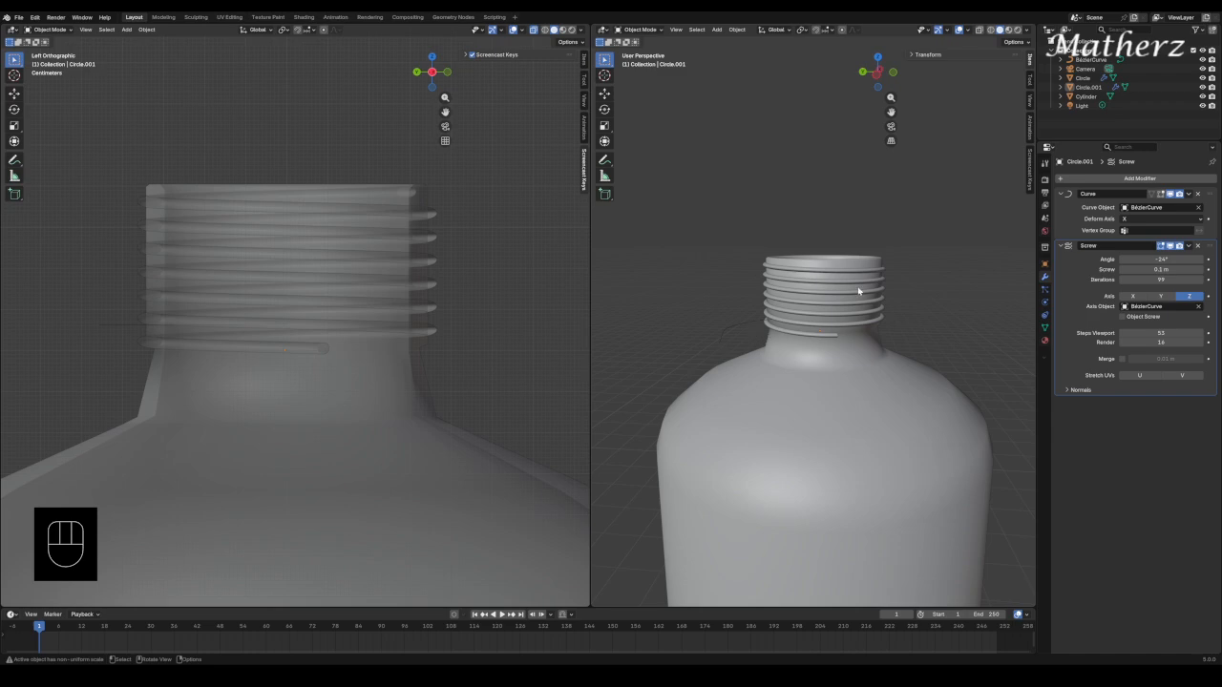
Try Screw distances of 0 m and 0.2 m on the neck thread, ending back at 0.1 m.
left_click(858, 286)
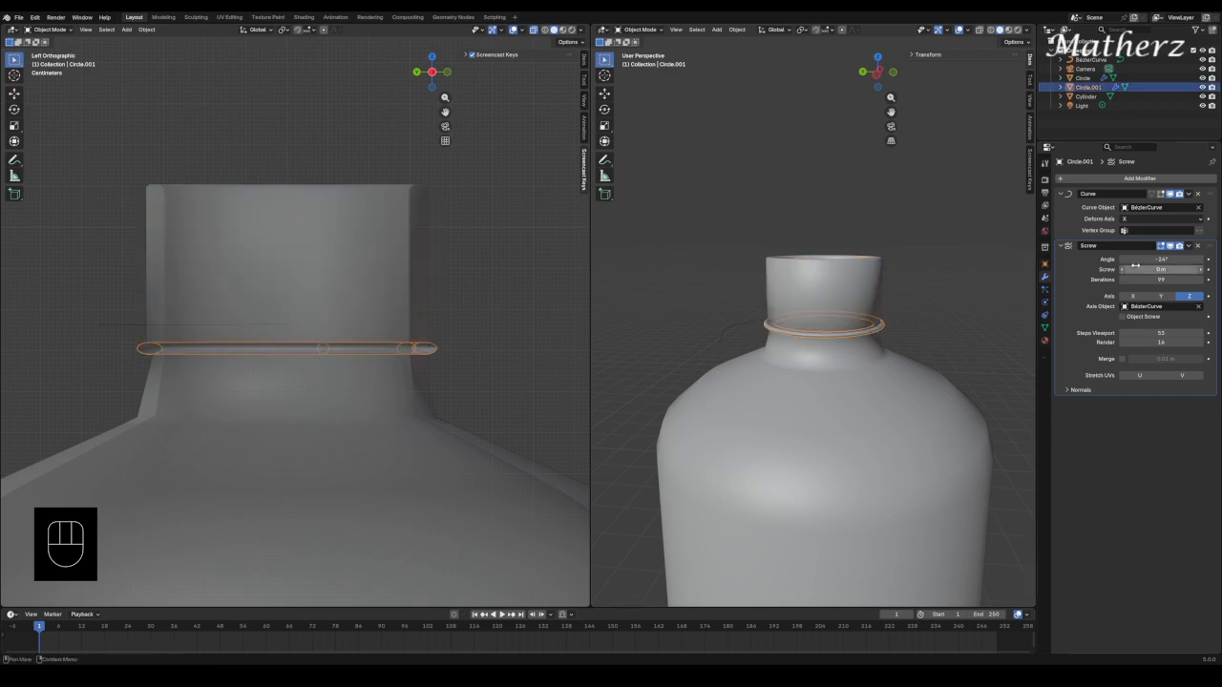
left_click(1201, 271)
left_click(1201, 272)
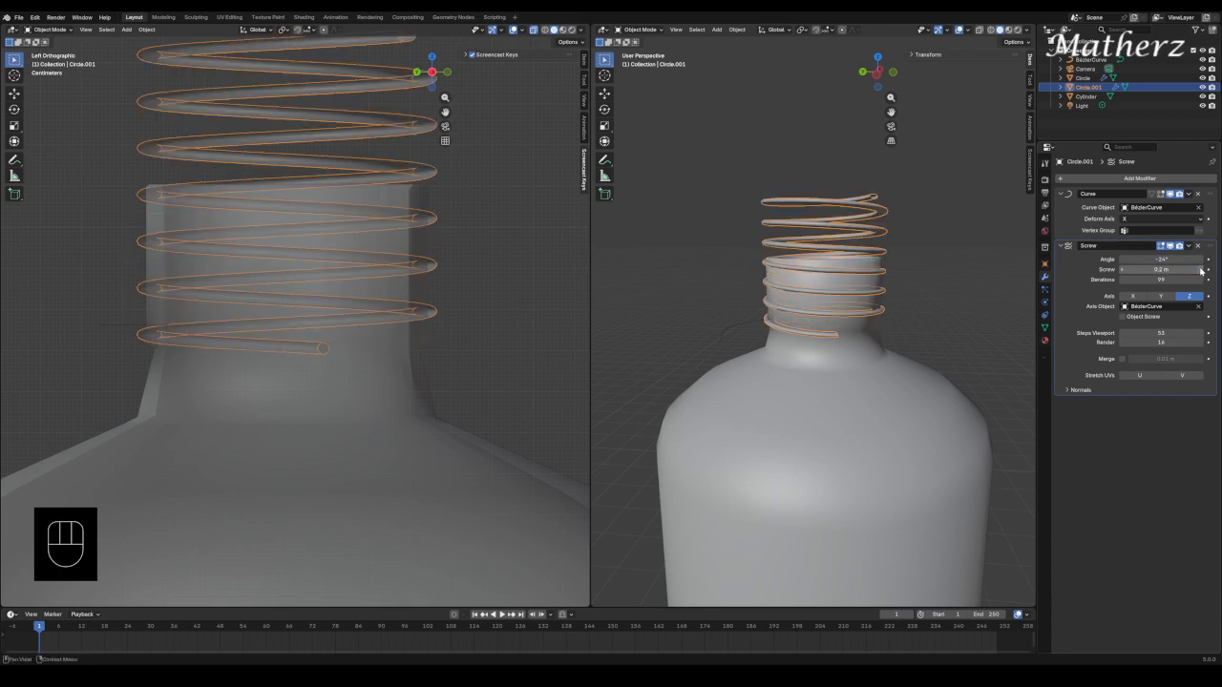
left_click(1124, 271)
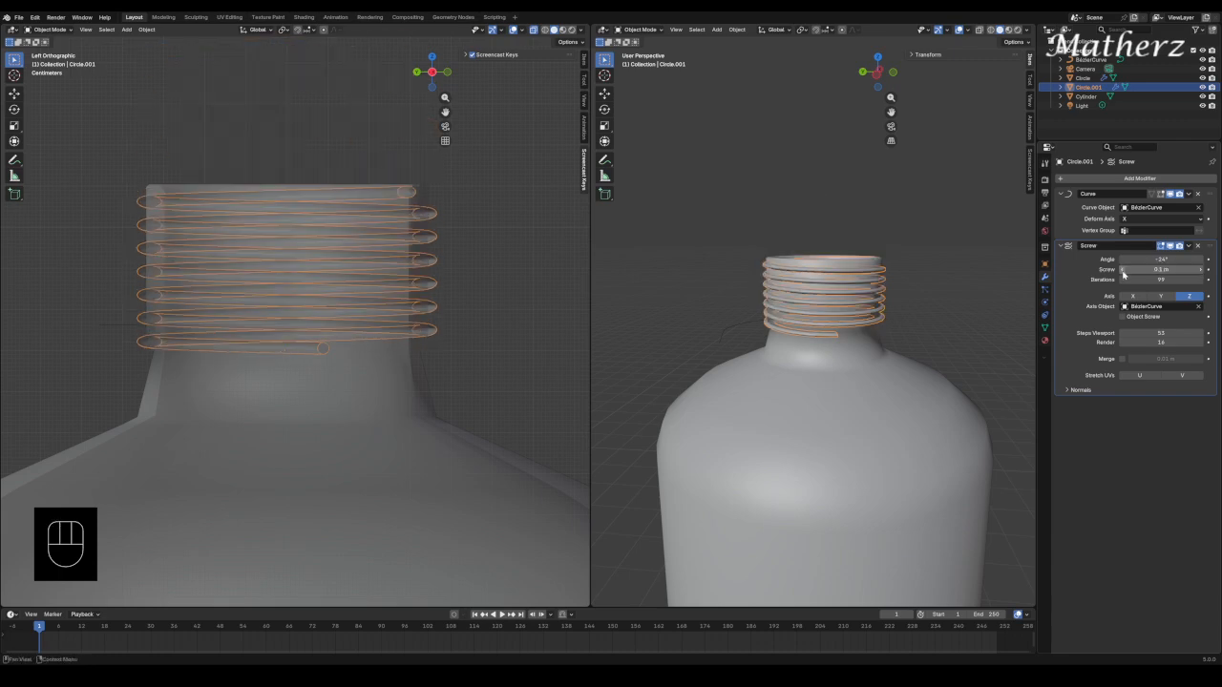
left_click(917, 264)
middle_click_drag(765, 357, 990, 417)
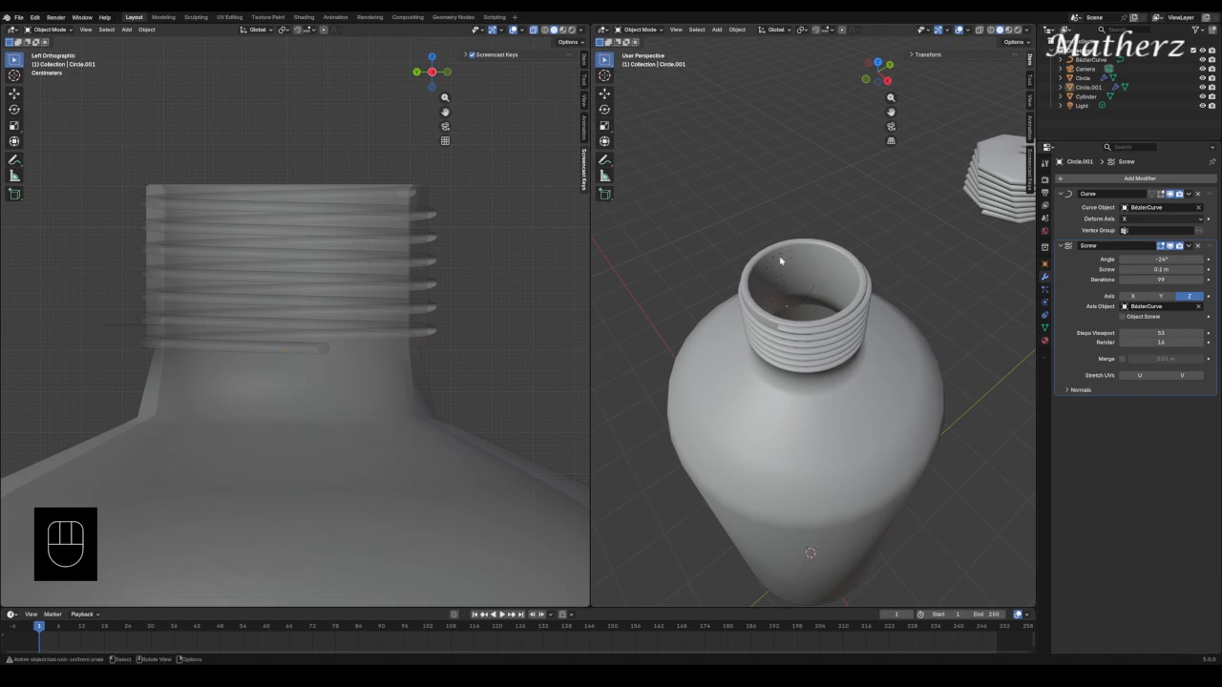
Shift the neck thread slightly in the negative direction along X to centre it around the bottle neck.
left_click(833, 331)
middle_click_drag(832, 331, 897, 345)
key("g")
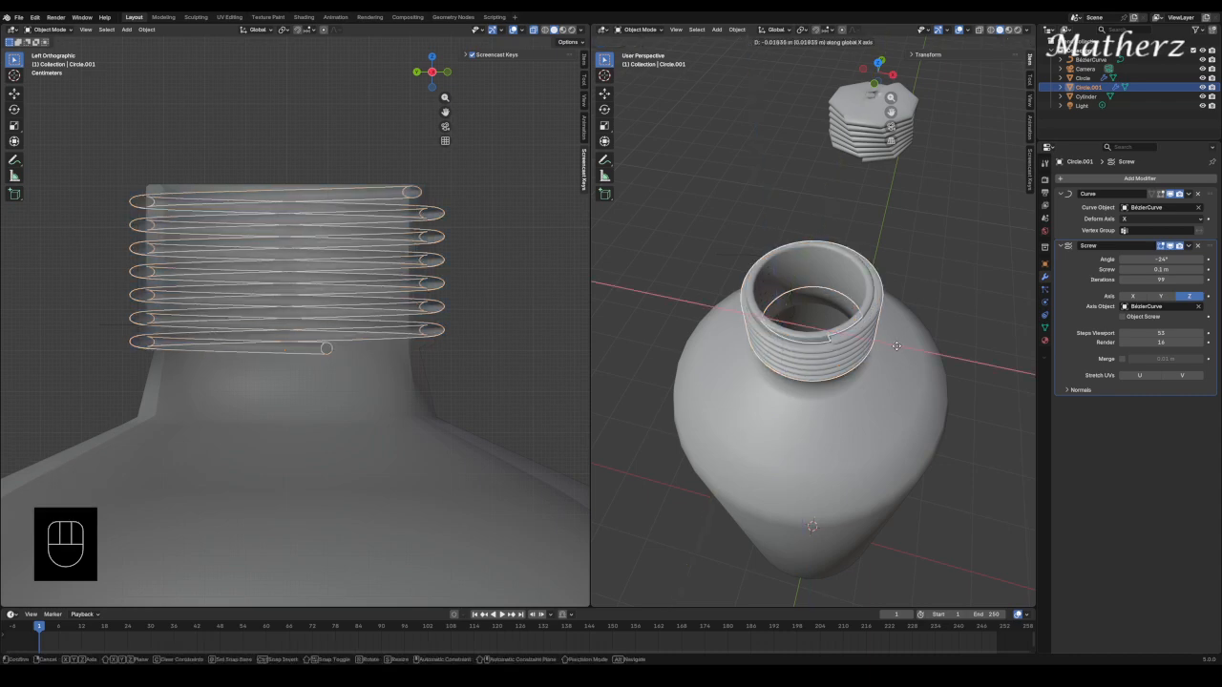
left_click(899, 342)
left_click(912, 313)
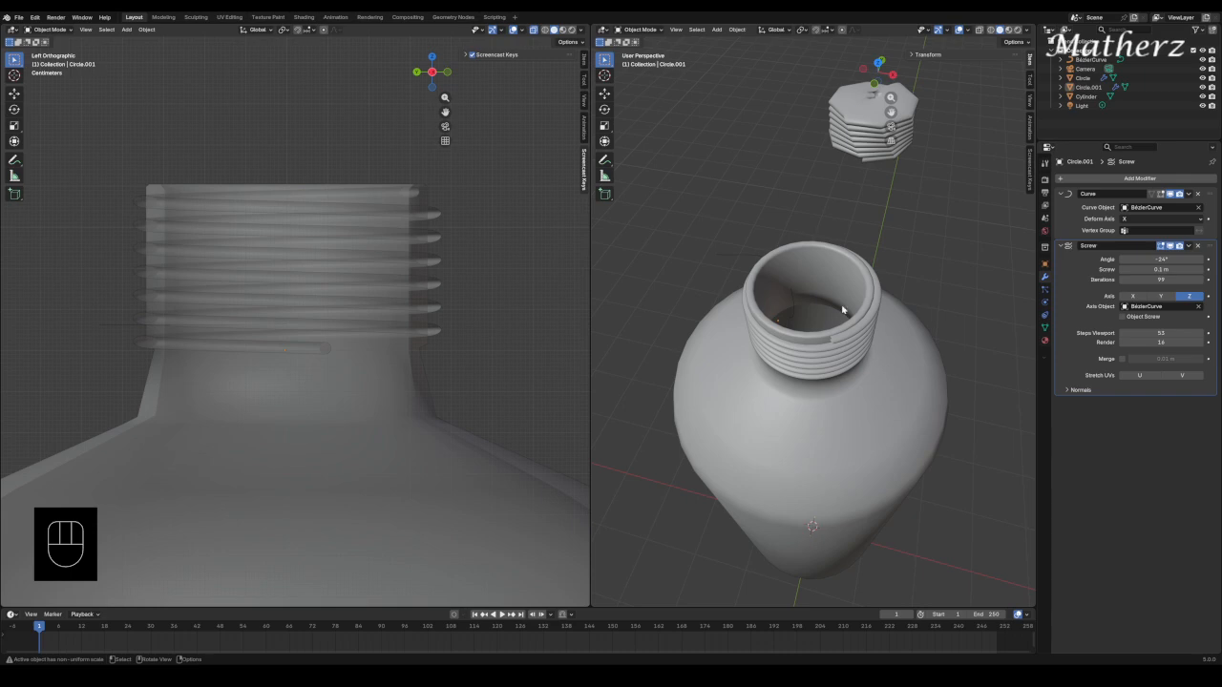
middle_click_drag(843, 309, 819, 256)
scroll(840, 272, "down", 1)
Move the spare faceted thread object closer to the bottle's neck.
left_click(942, 296)
middle_click_drag(959, 307, 903, 325)
middle_click_drag(951, 315, 876, 298, "shift")
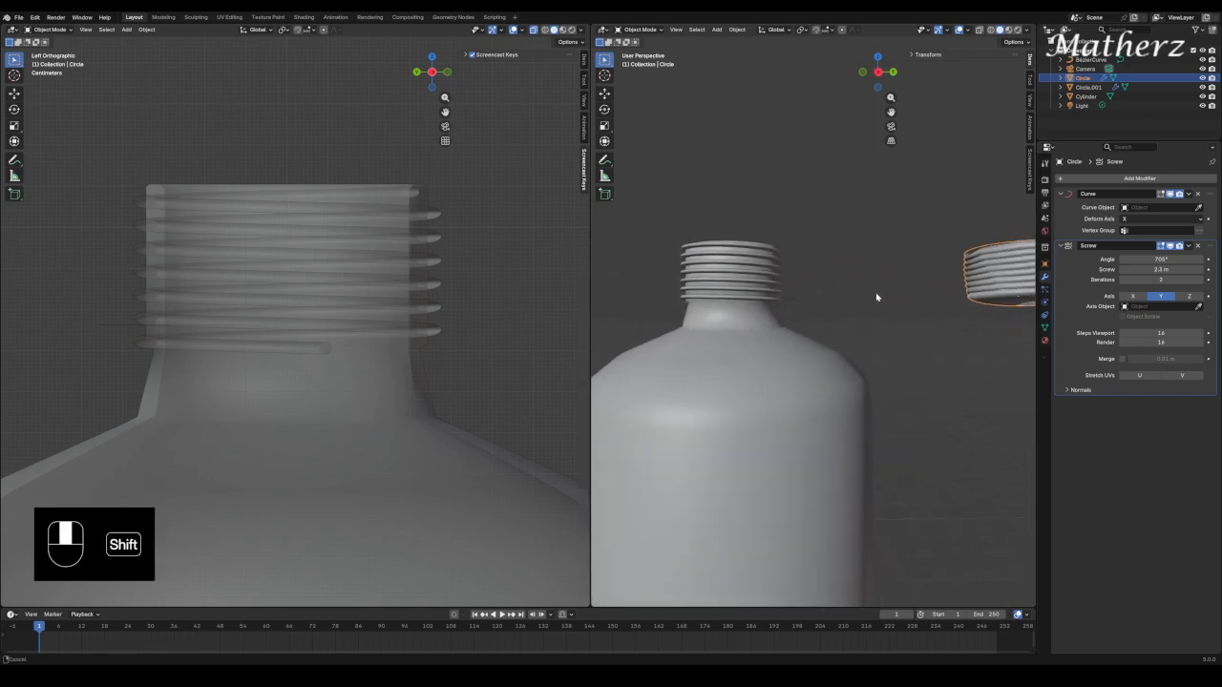
scroll(974, 287, "down", 2)
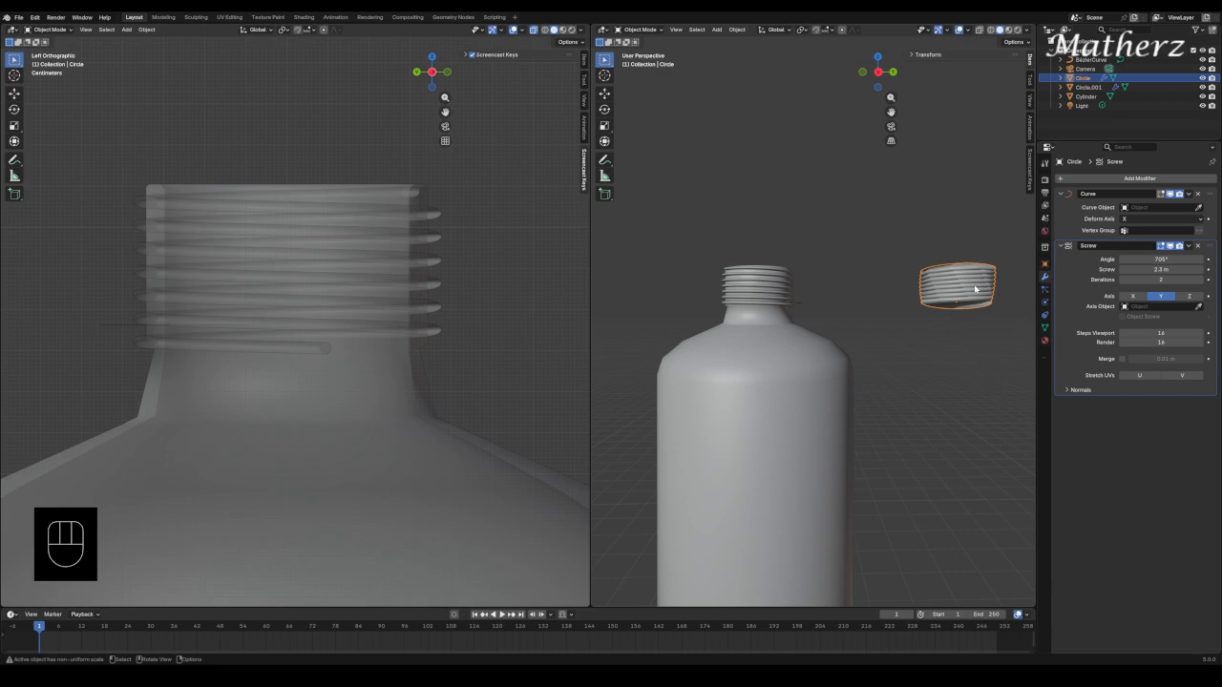
key("g")
left_click(814, 304)
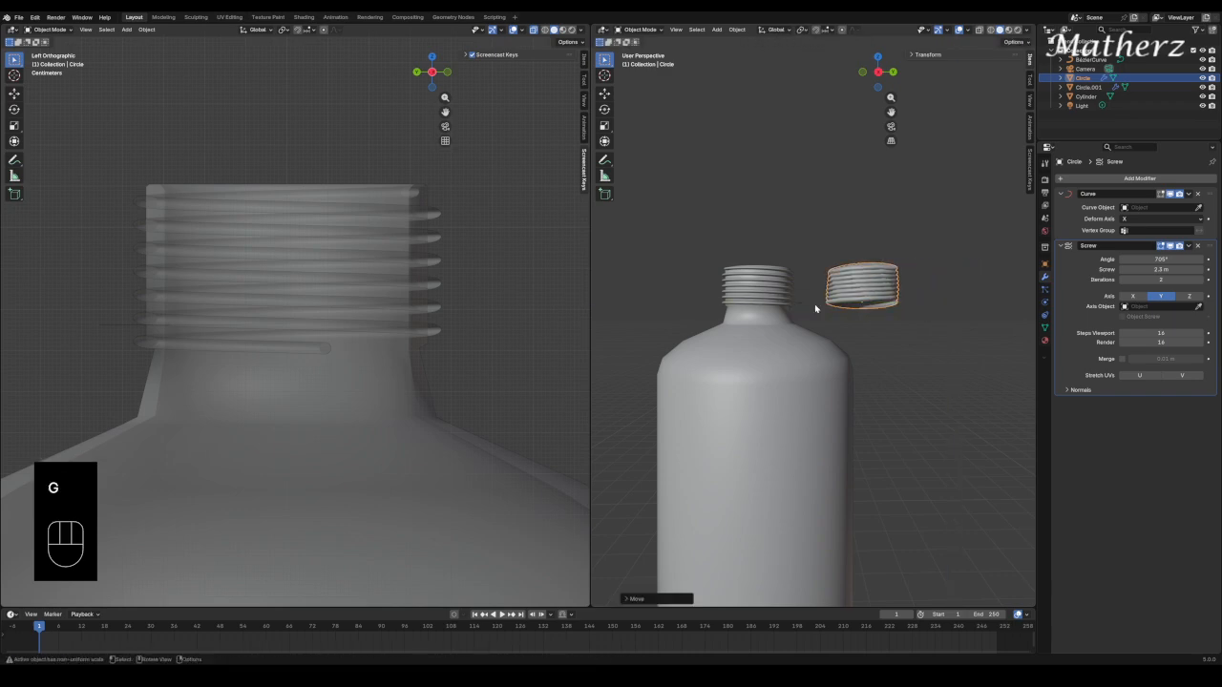
scroll(814, 308, "up", 2)
middle_click_drag(838, 301, 840, 323)
left_click(902, 344)
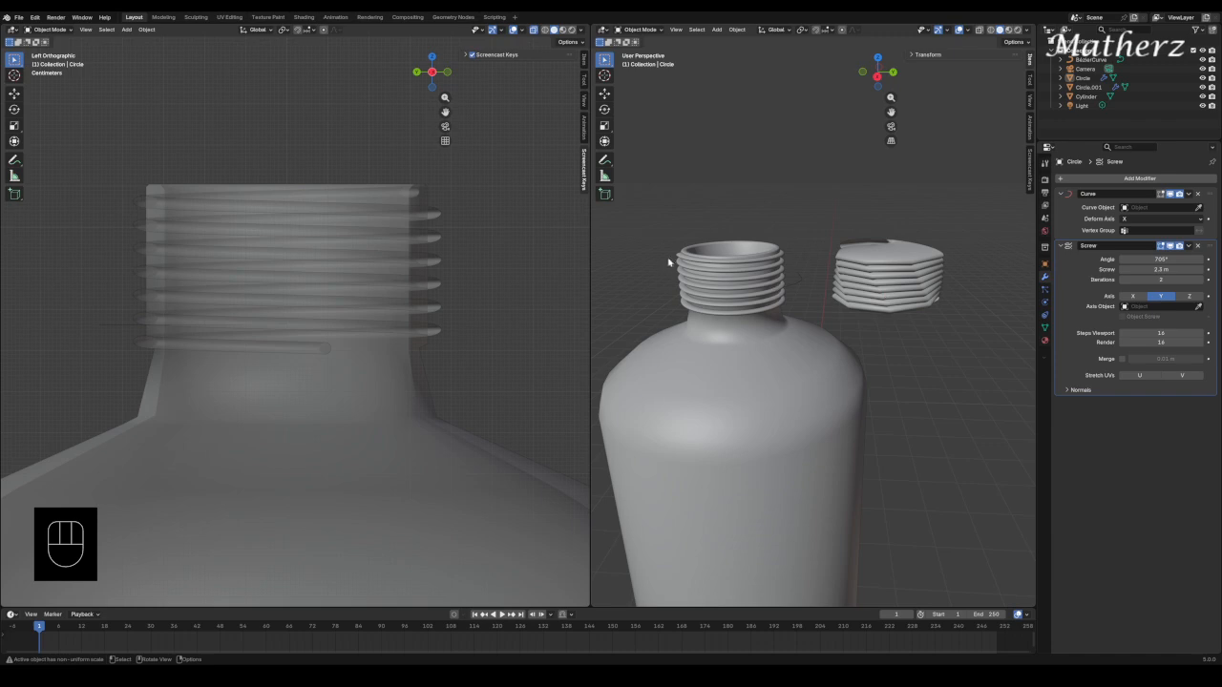
Delete the spare faceted thread object beside the bottle.
middle_click_drag(668, 261, 807, 441)
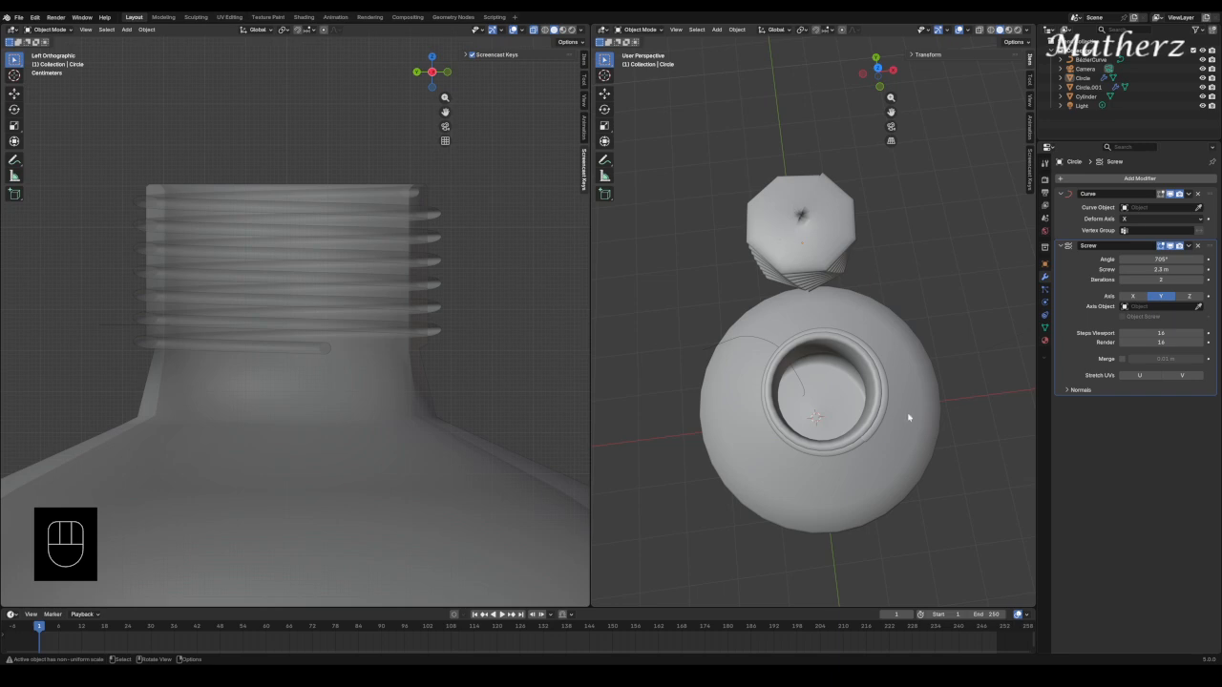
scroll(834, 266, "up", 1)
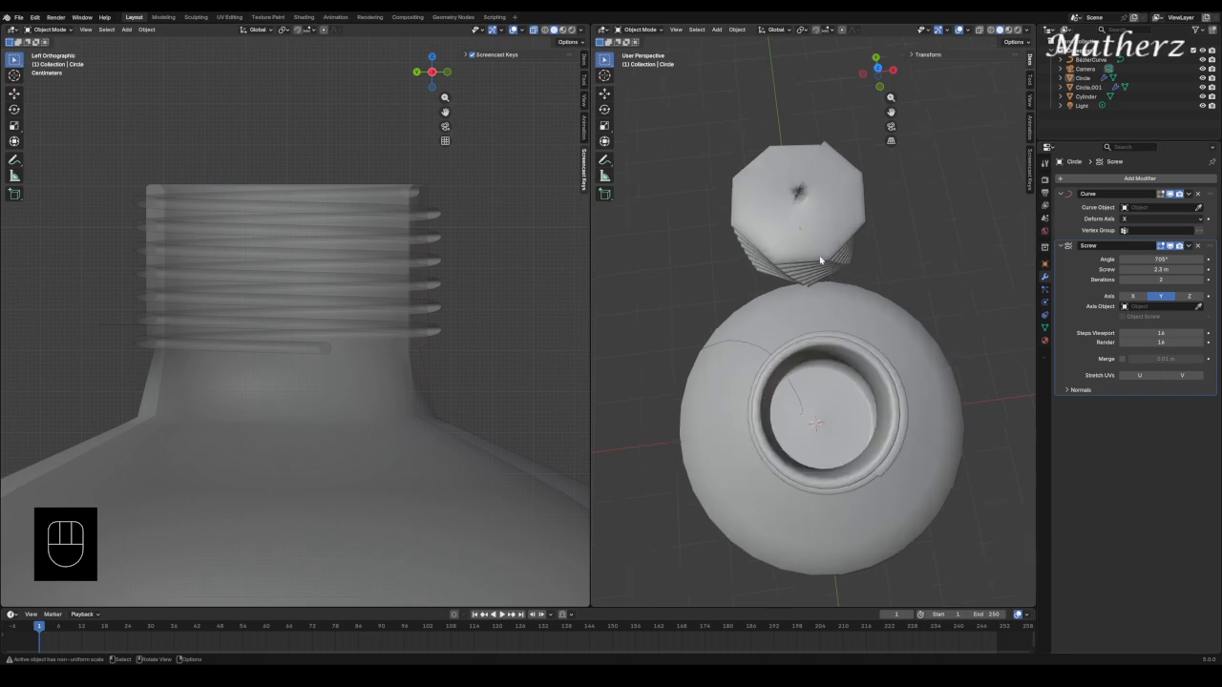
middle_click_drag(926, 345, 837, 288)
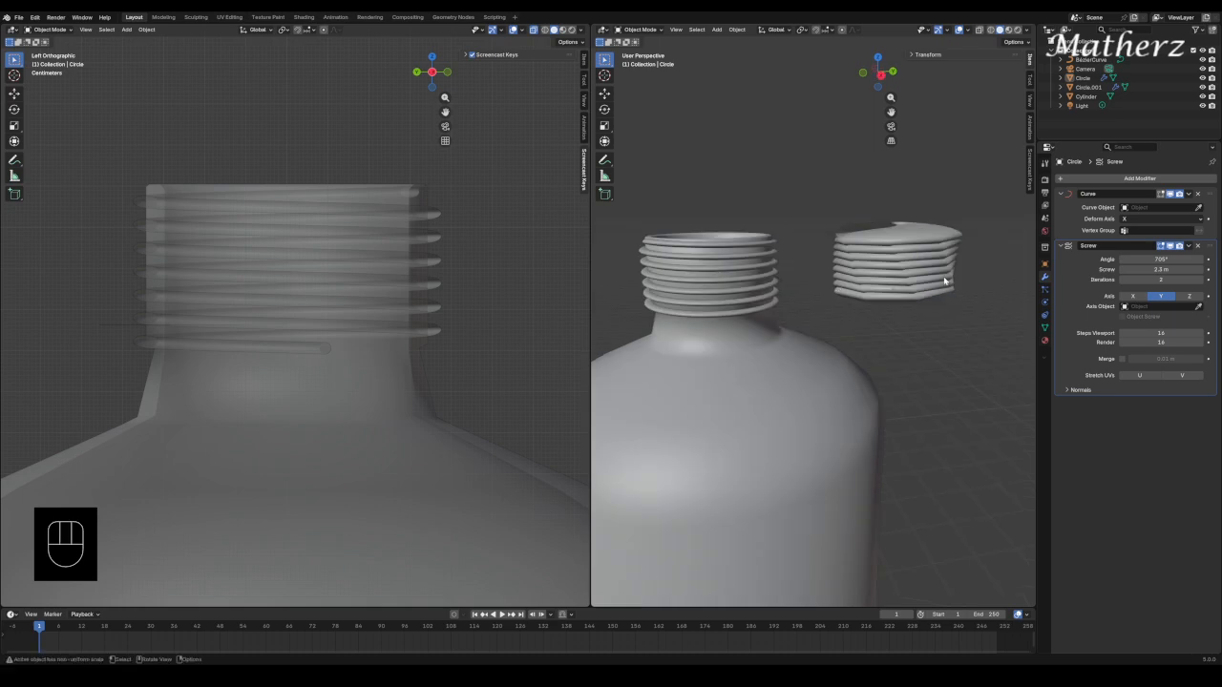
left_click(895, 255)
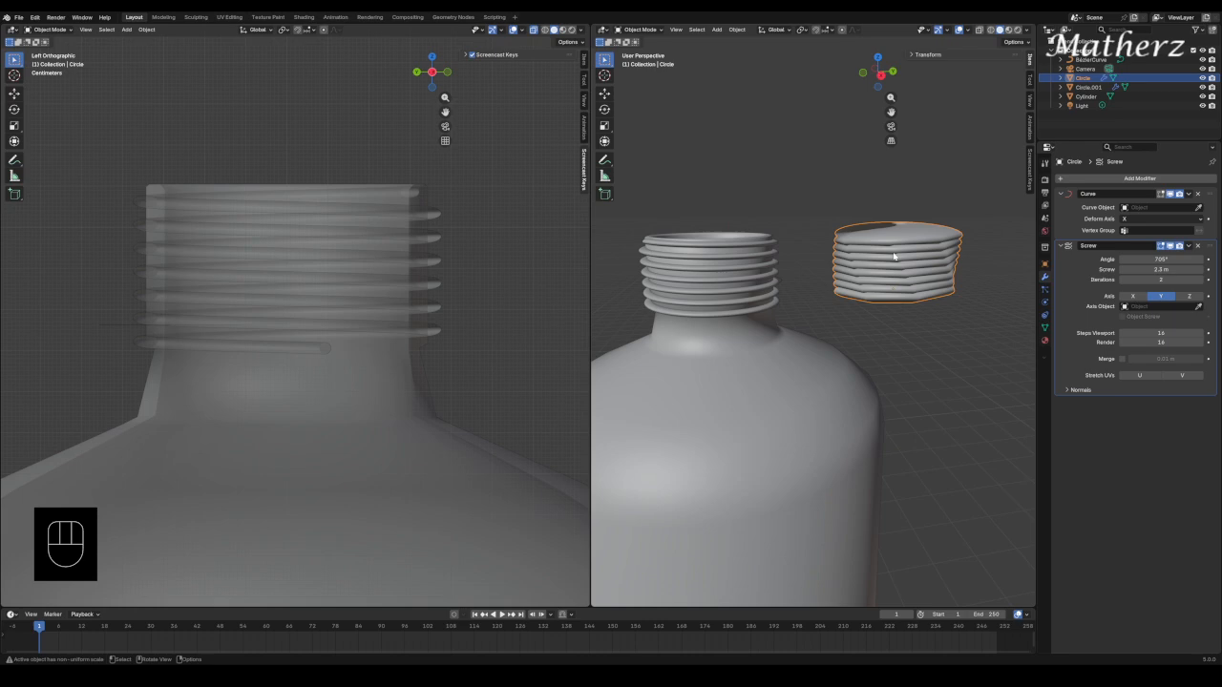
key("Delete")
scroll(819, 303, "down", 4)
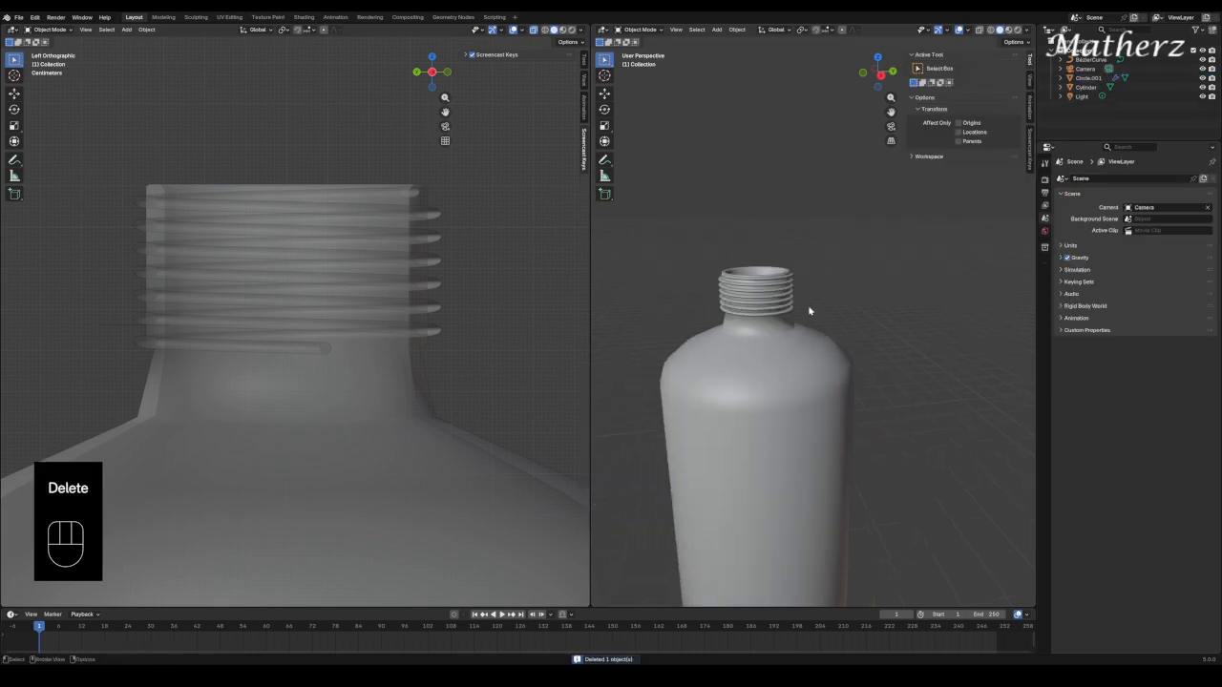
Add a mesh cylinder at the 3D cursor below the bottle.
left_click(717, 30)
mouse_move(754, 42)
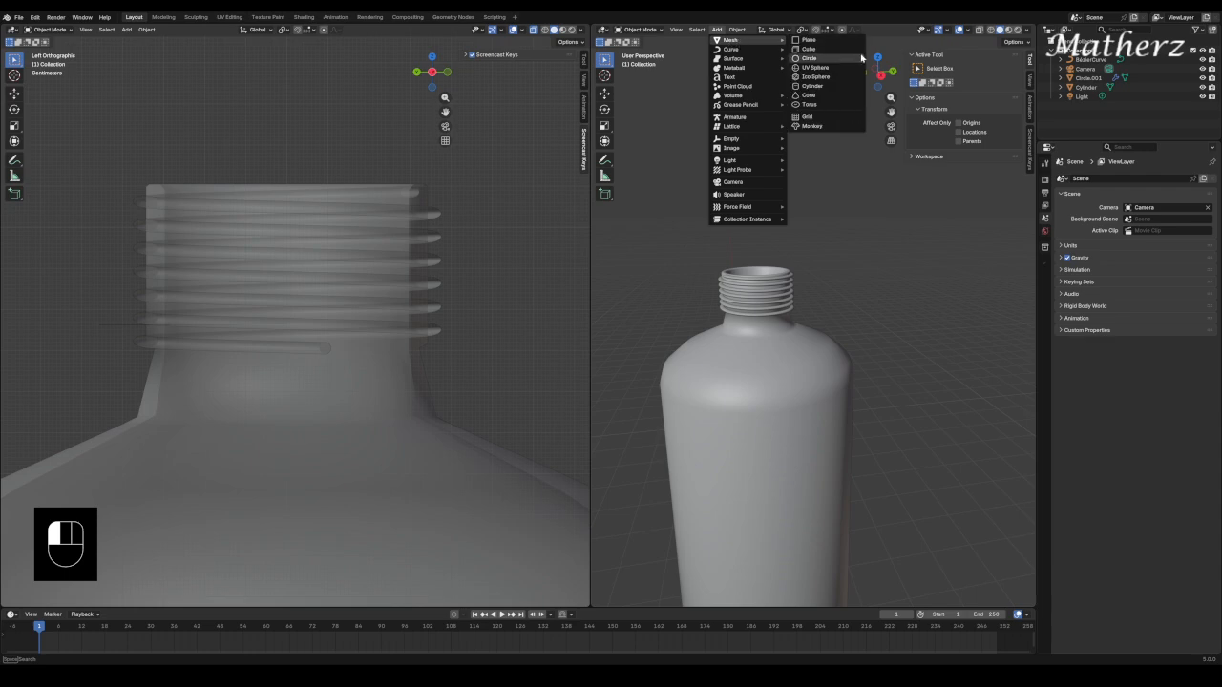
left_click(817, 85)
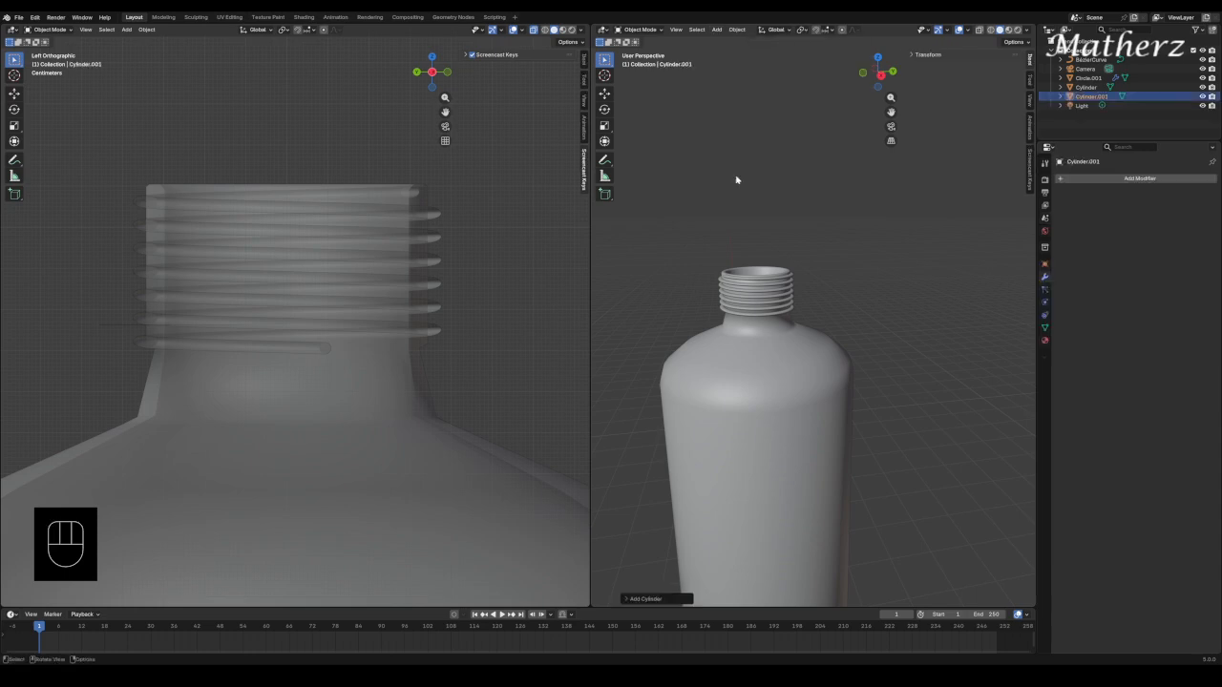
scroll(429, 313, "down", 4)
scroll(429, 312, "down", 4)
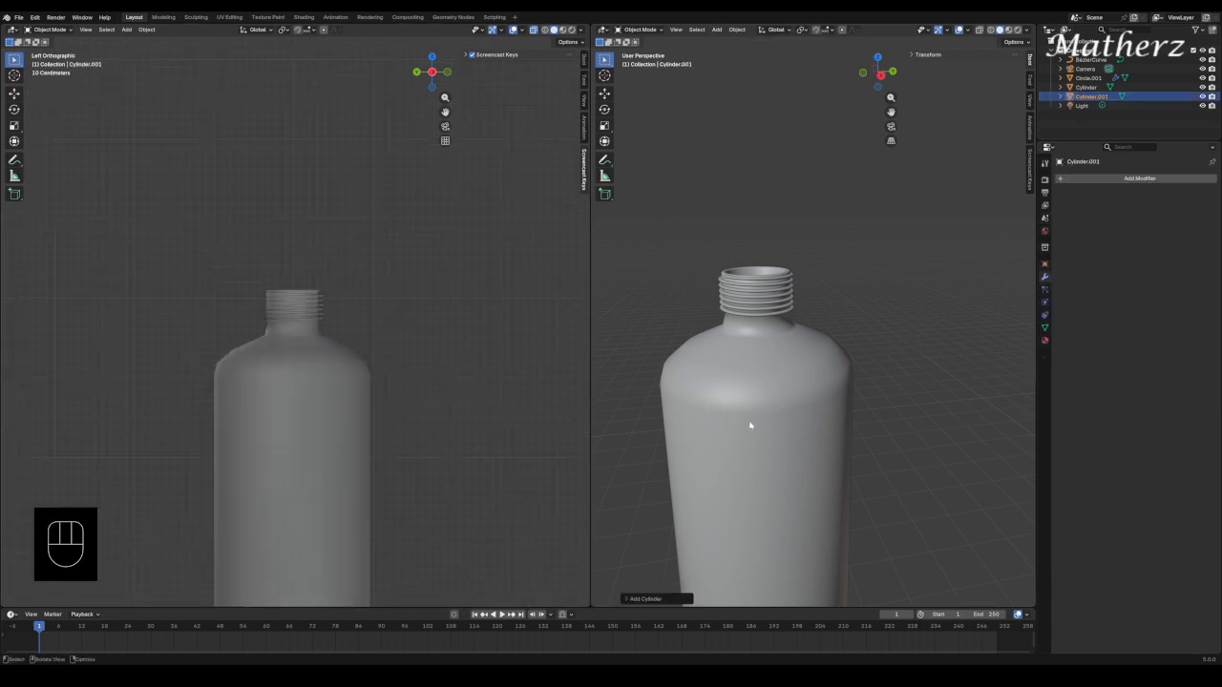
middle_click_drag(749, 426, 775, 283, "shift")
scroll(778, 334, "down", 4)
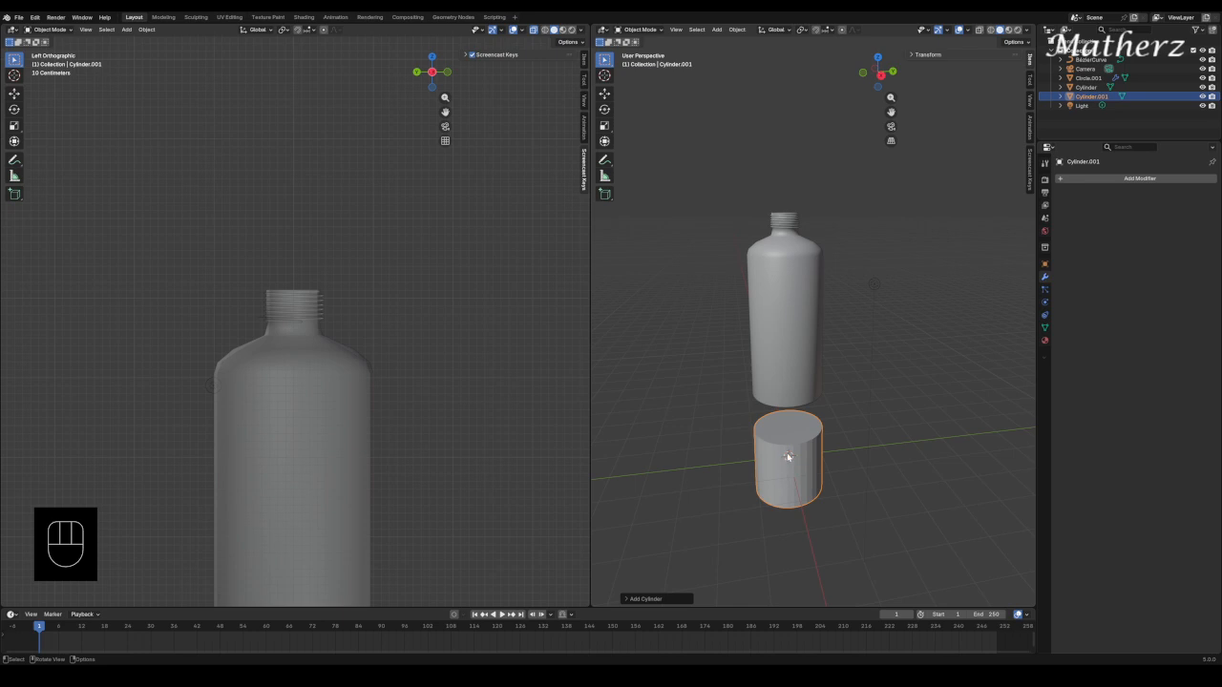
Move the new cylinder up along the Z axis until it sits above the bottle's neck.
key("g")
key("z")
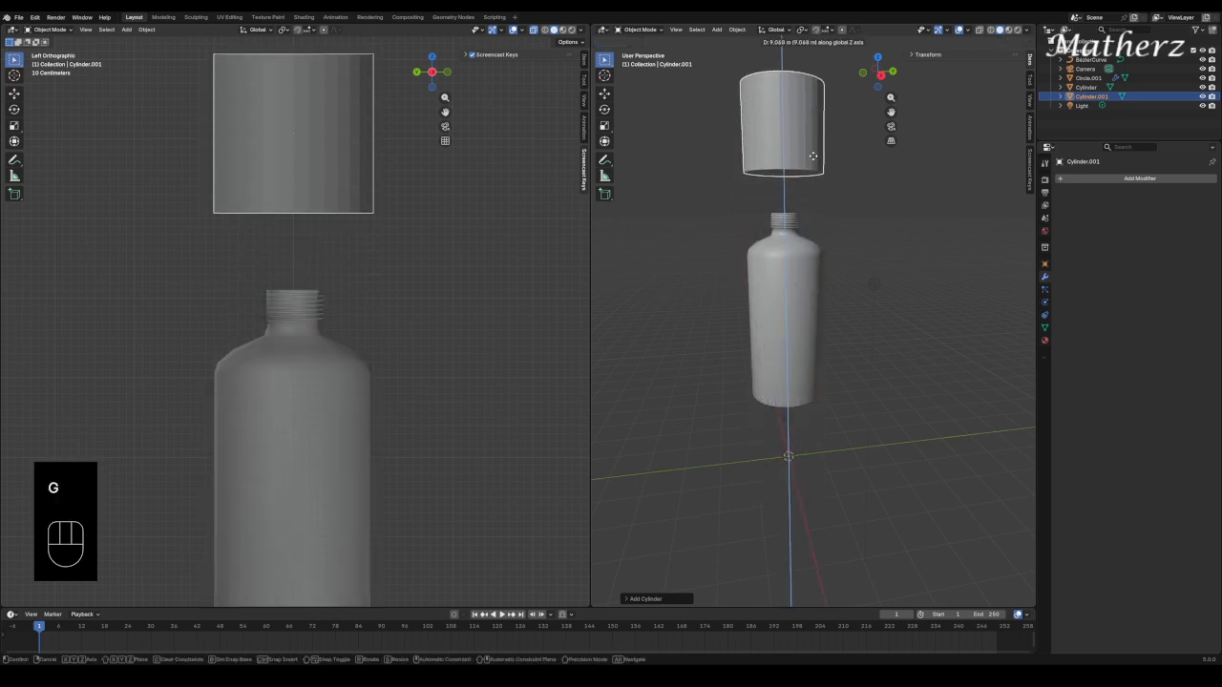
left_click(812, 161)
Scale the cylinder down uniformly until it is slightly wider than the bottle's threaded neck.
scroll(807, 148, "up", 5)
middle_click_drag(805, 144, 811, 441, "shift")
key("s")
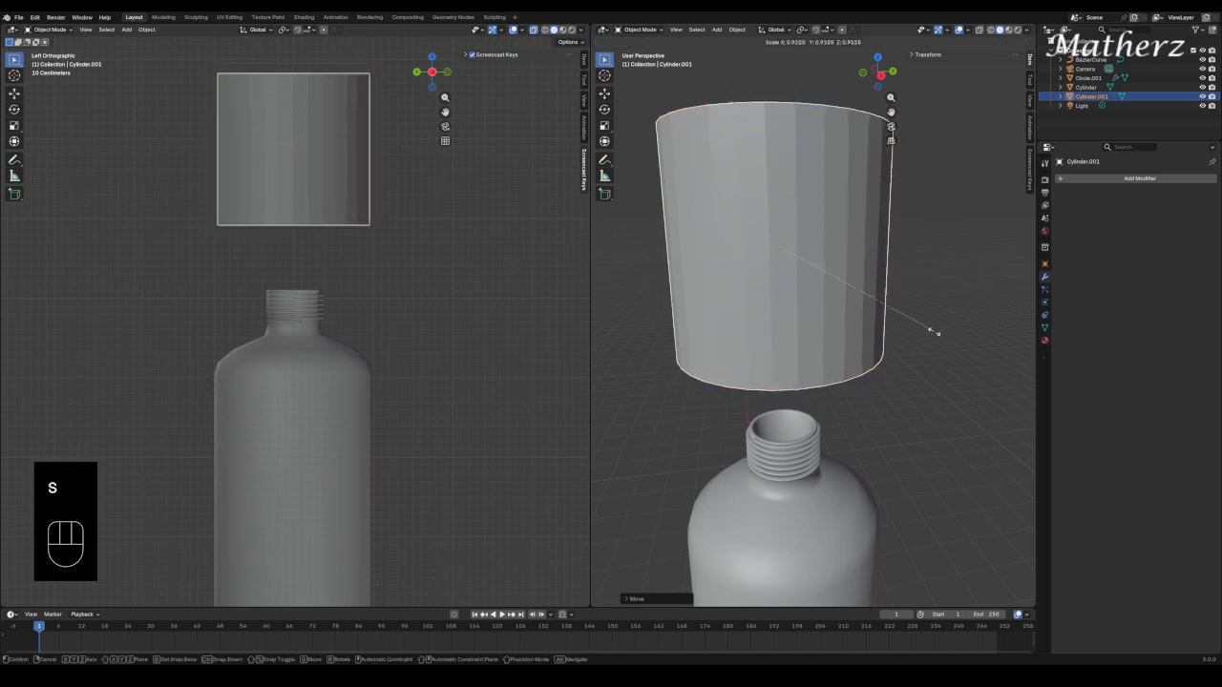
left_click(854, 295)
Lower the cylinder along the Z axis, leaving a small gap above the threaded neck.
scroll(292, 142, "up", 4)
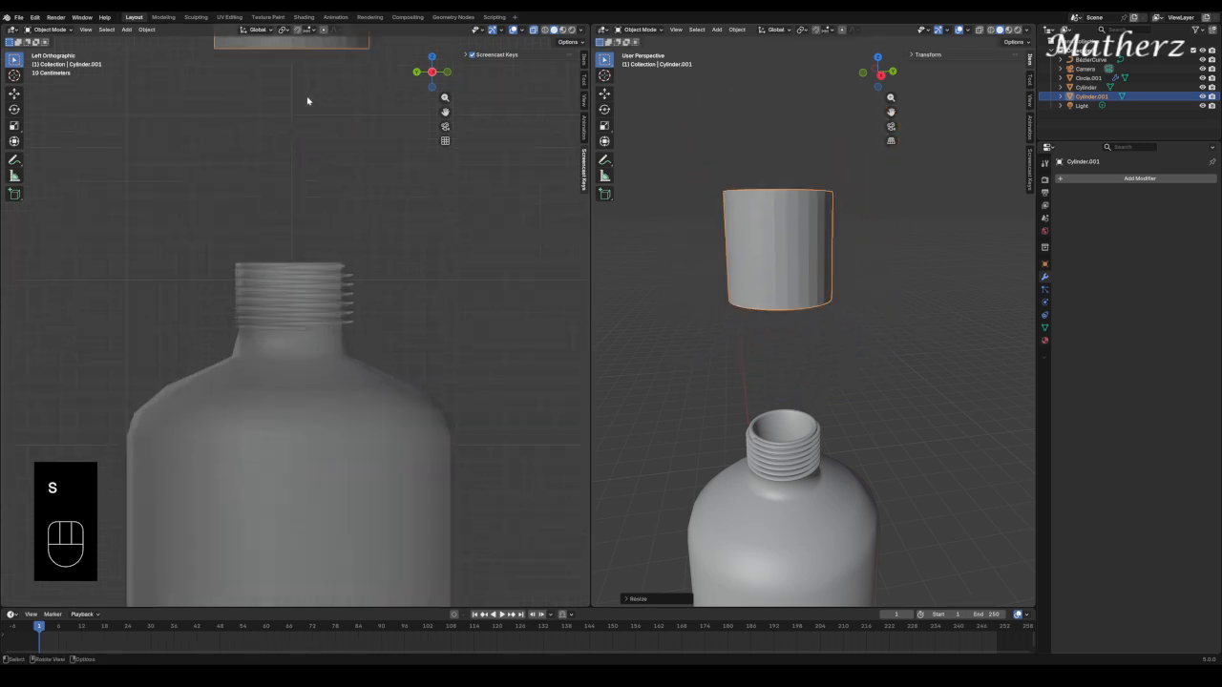
middle_click_drag(308, 101, 389, 178, "shift")
key("g")
key("z")
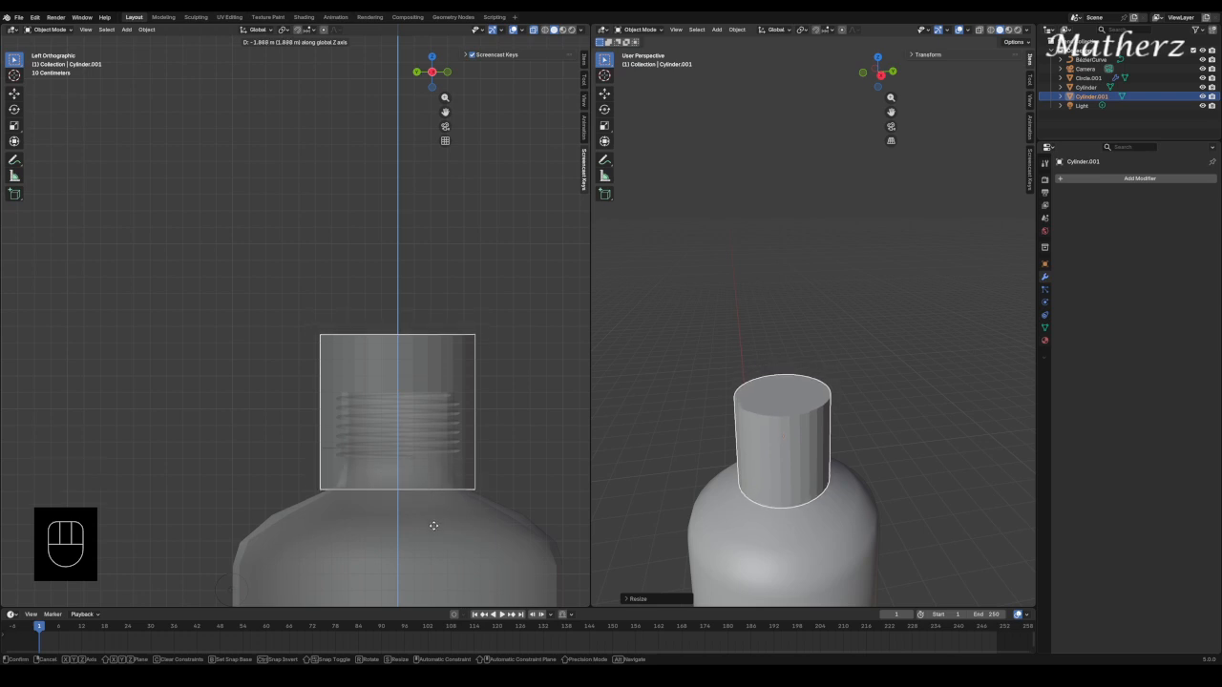
left_click(435, 389)
Duplicate the neck thread together with its Bézier curve and move the copies up along Z inside the cap cylinder.
left_click(435, 410)
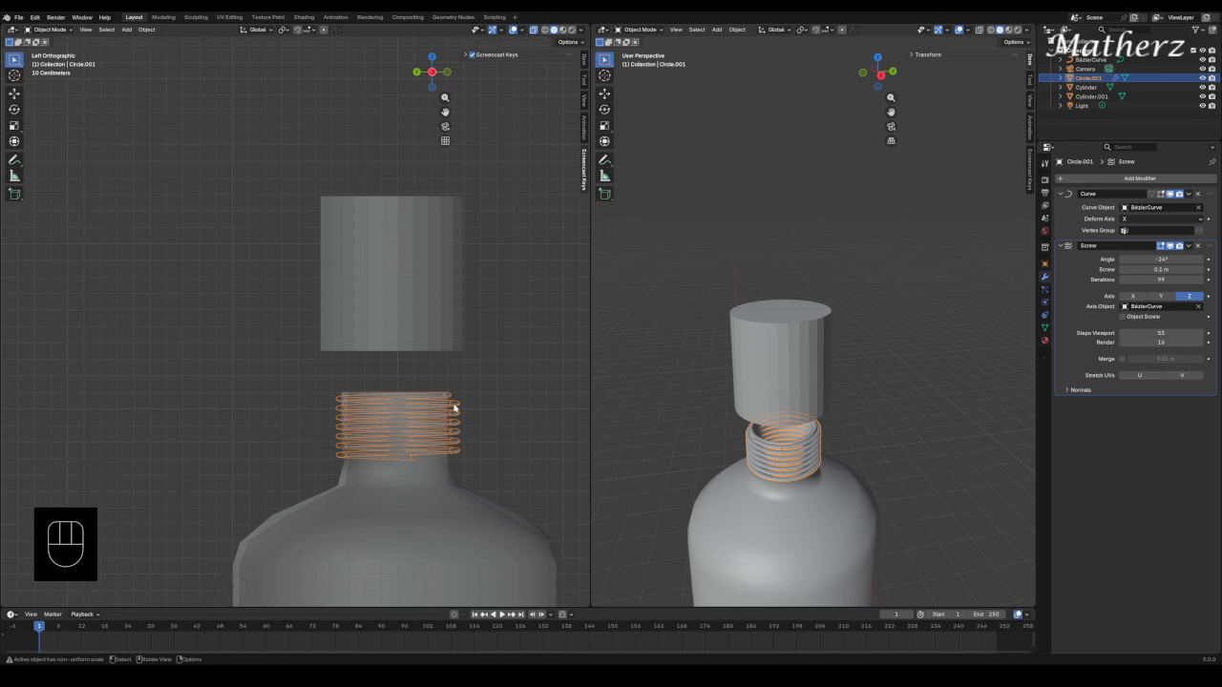
left_click(454, 471, "shift")
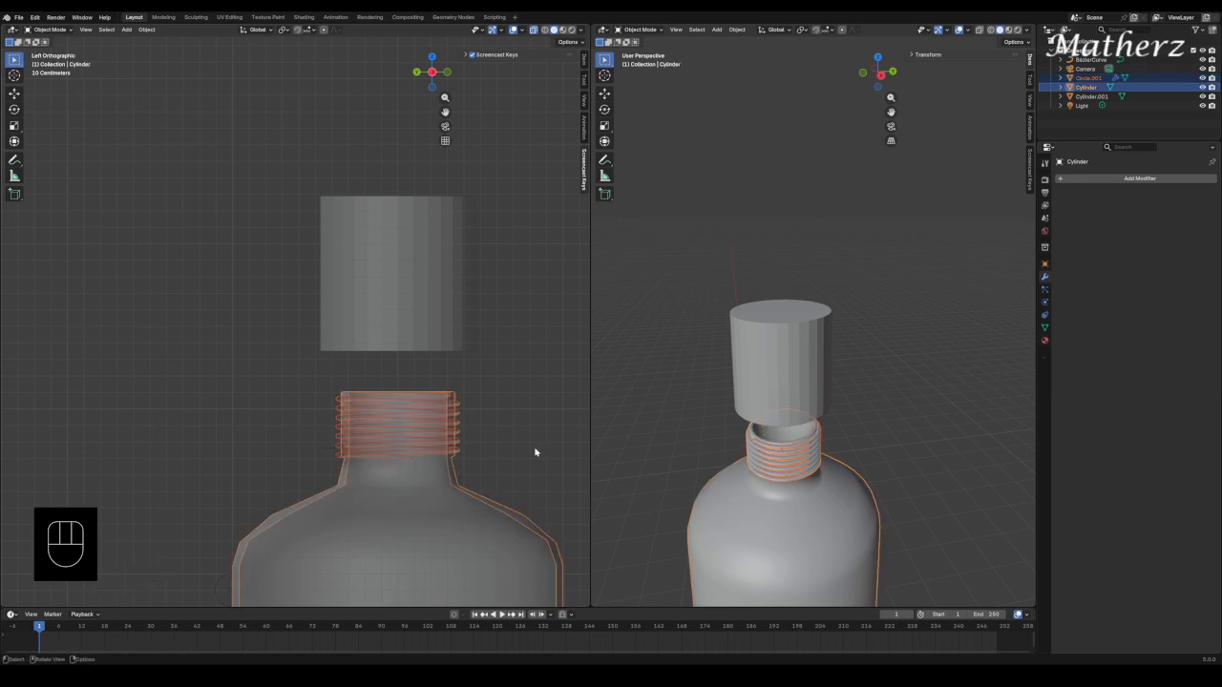
left_click(831, 429)
left_click(796, 456)
mouse_move(805, 464)
middle_mouse_down()
mouse_move(799, 411)
mouse_move(771, 392)
mouse_move(796, 456)
middle_mouse_up()
left_click(812, 441, "shift")
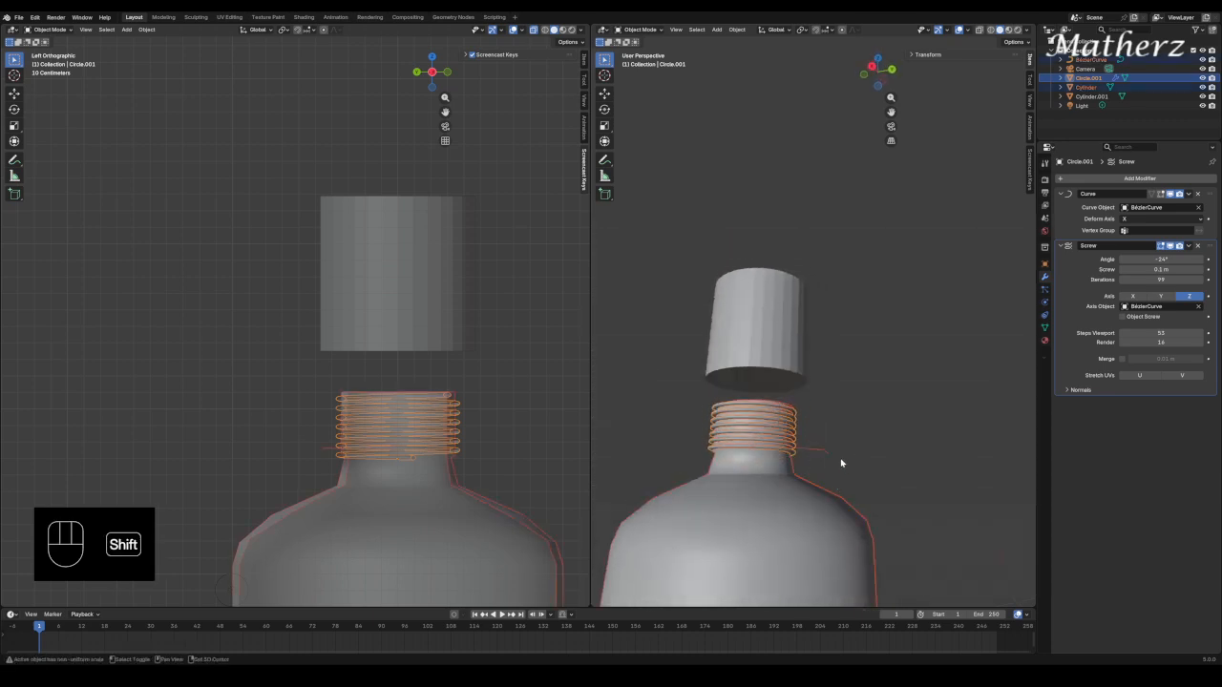
left_click(810, 452)
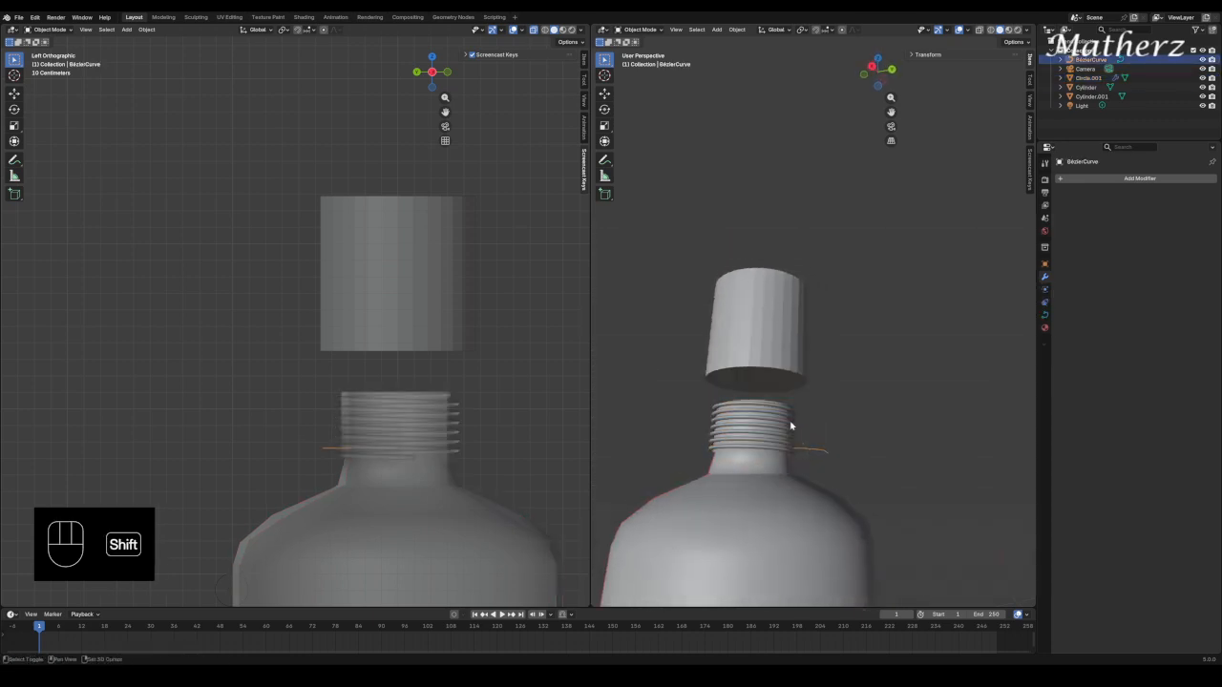
left_click(789, 426, "shift")
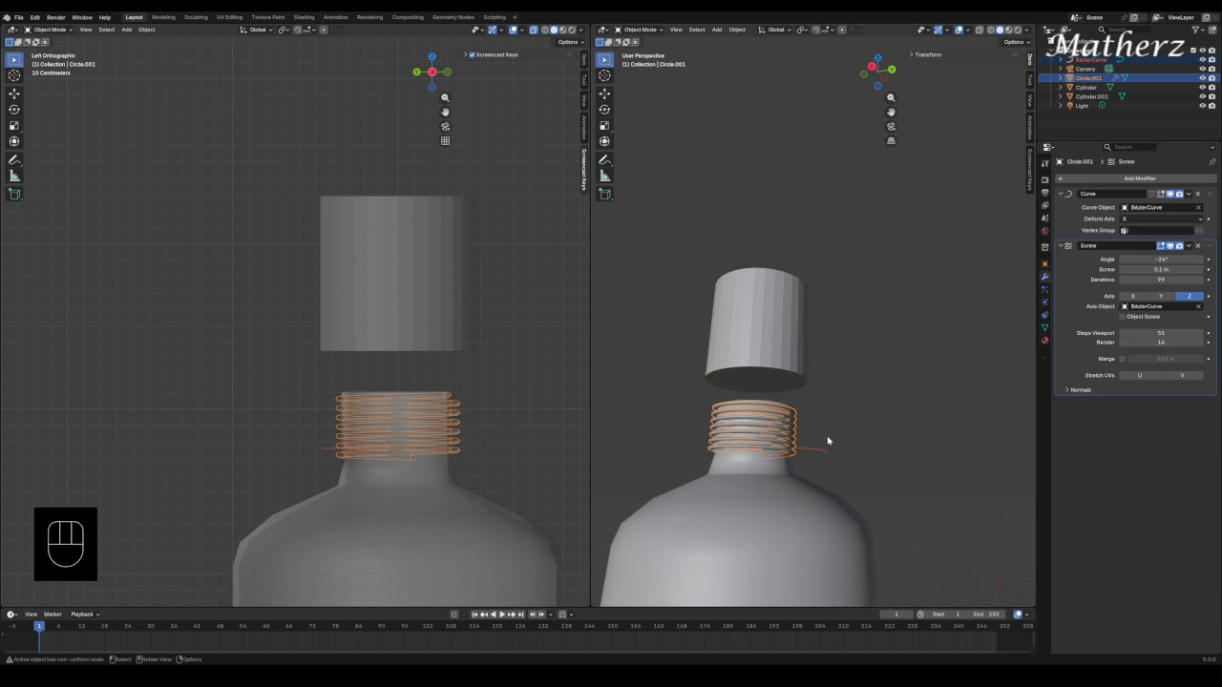
key("shift+d")
key("z")
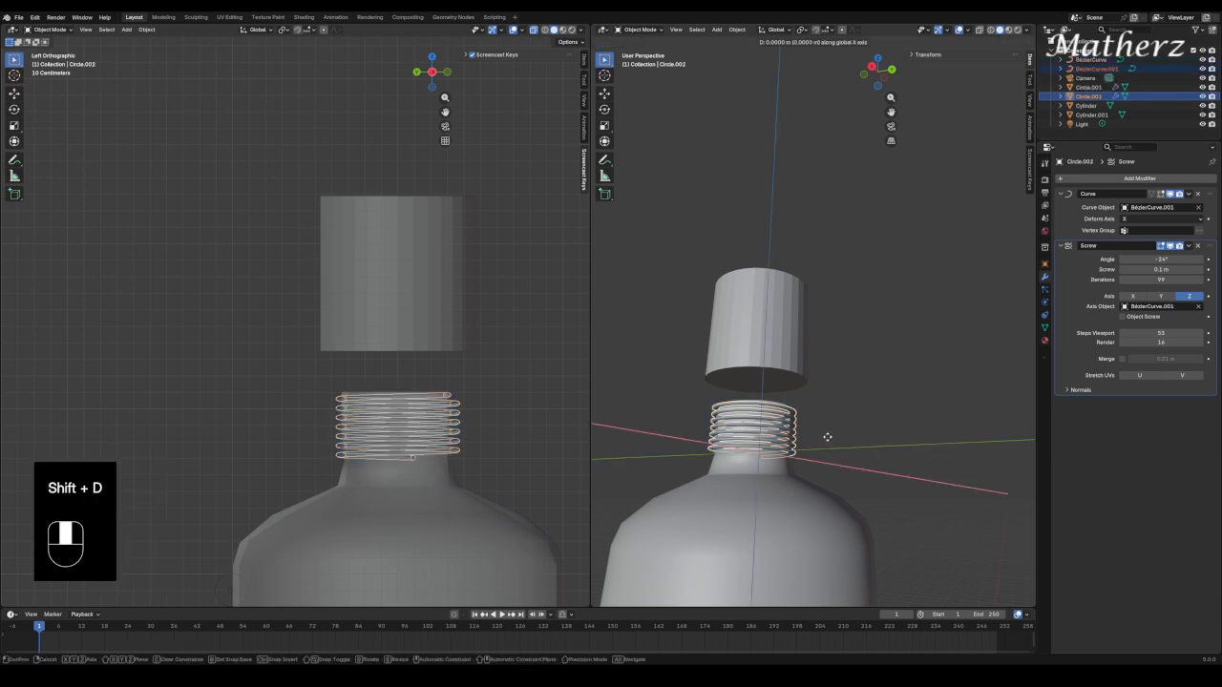
left_click(791, 364)
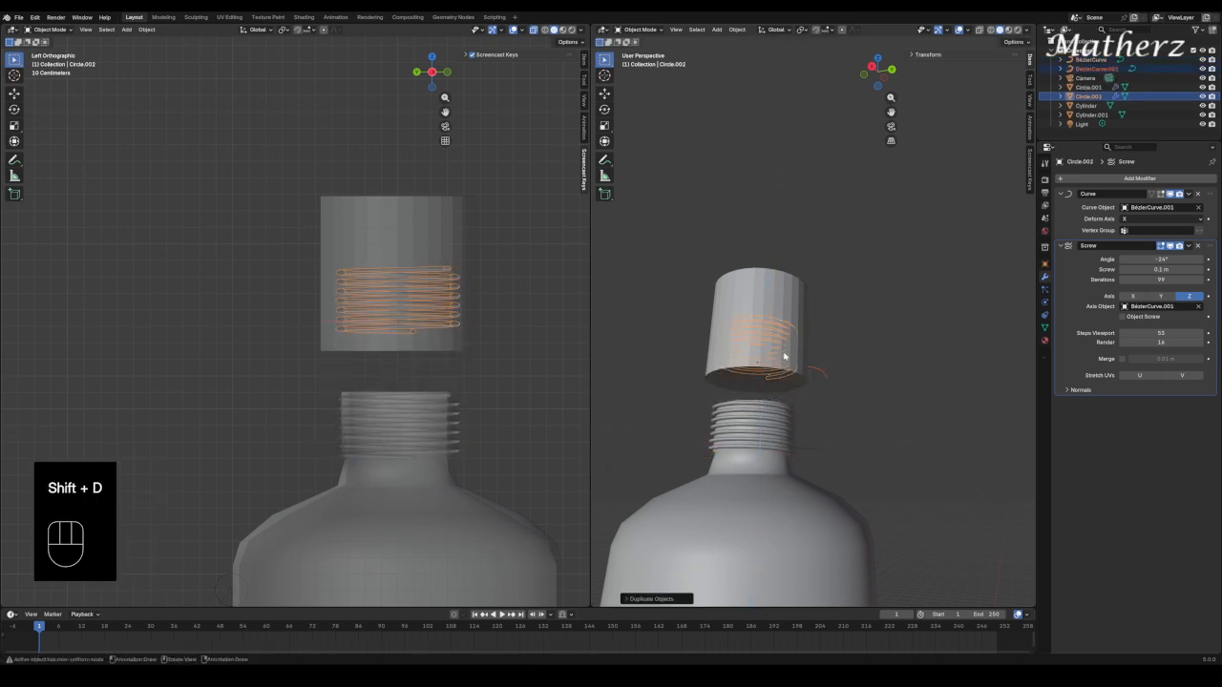
Mirror the duplicated thread and its curve along the global Y axis and check the result from several angles.
right_click(790, 353)
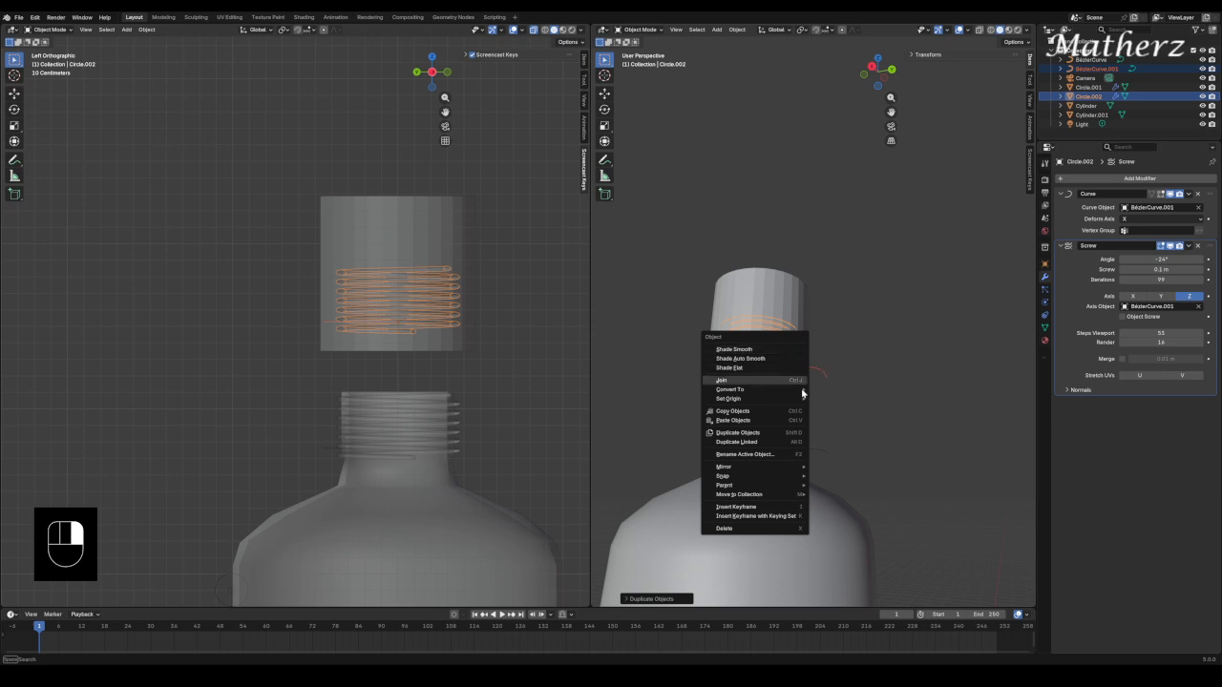
mouse_move(779, 469)
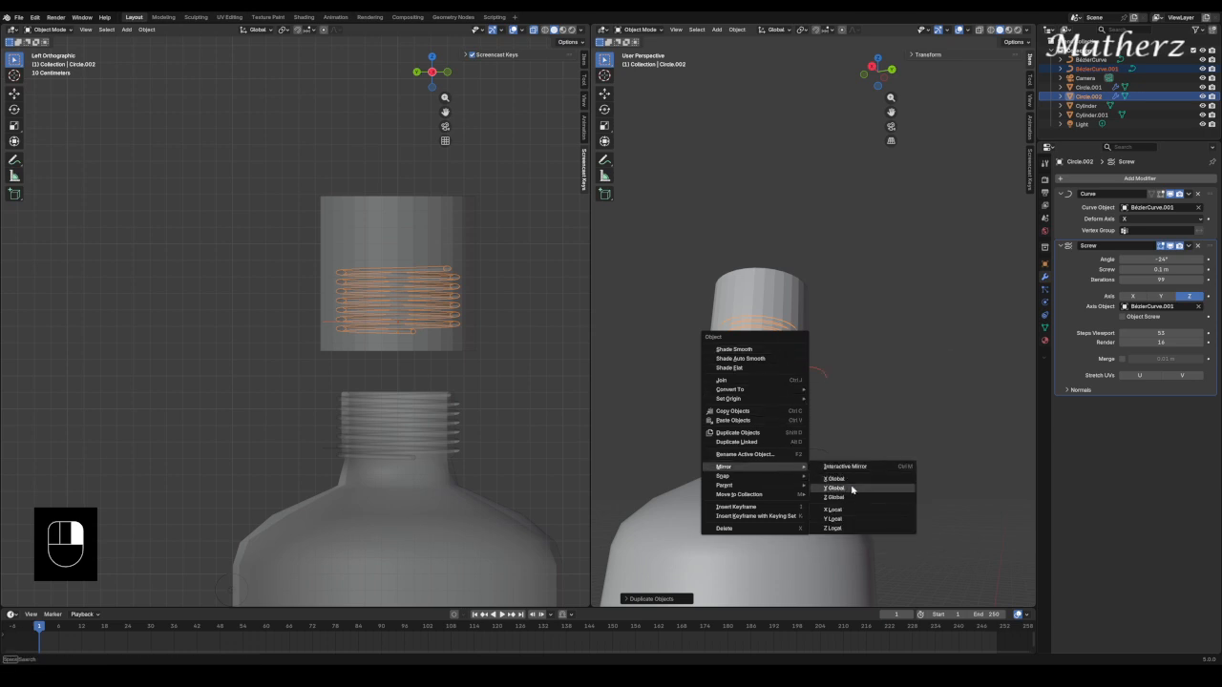
left_click(853, 489)
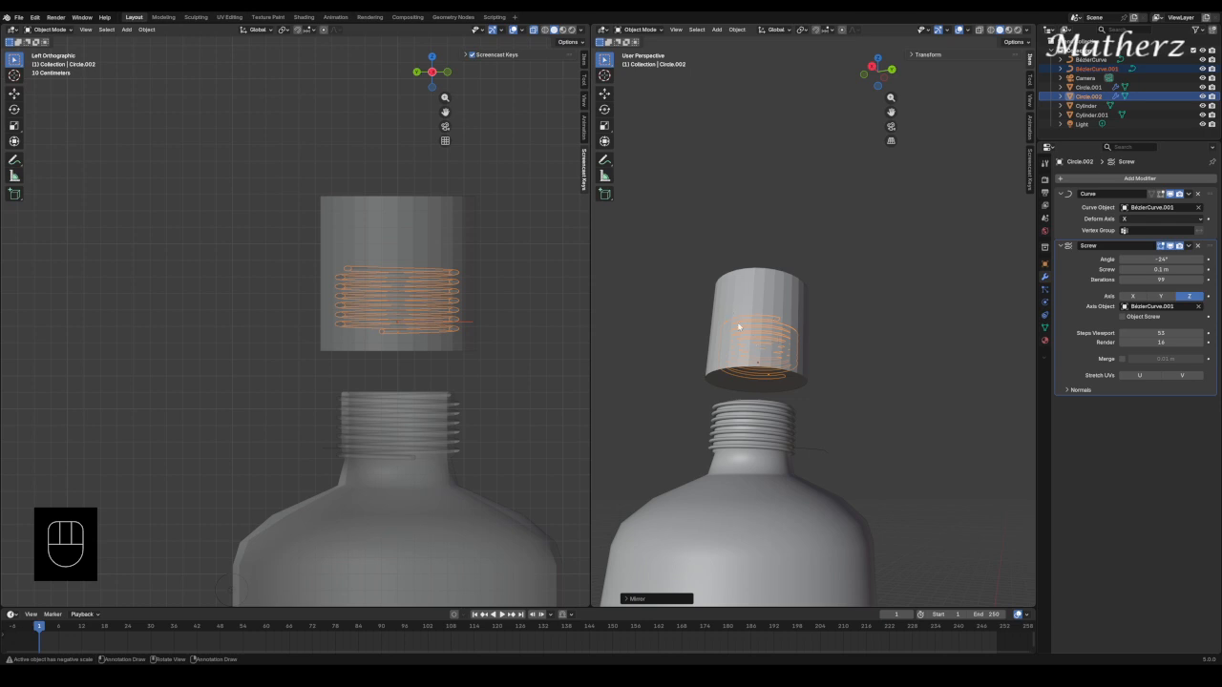
middle_click_drag(764, 344, 827, 385)
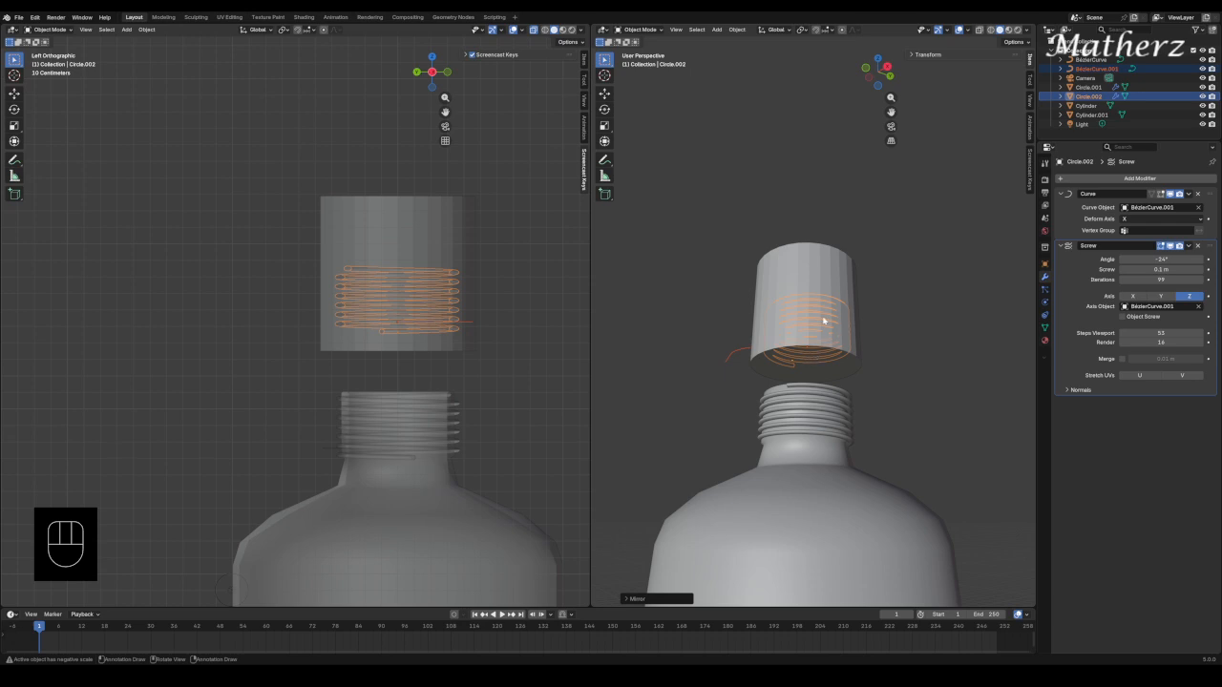
middle_click_drag(881, 325, 822, 348)
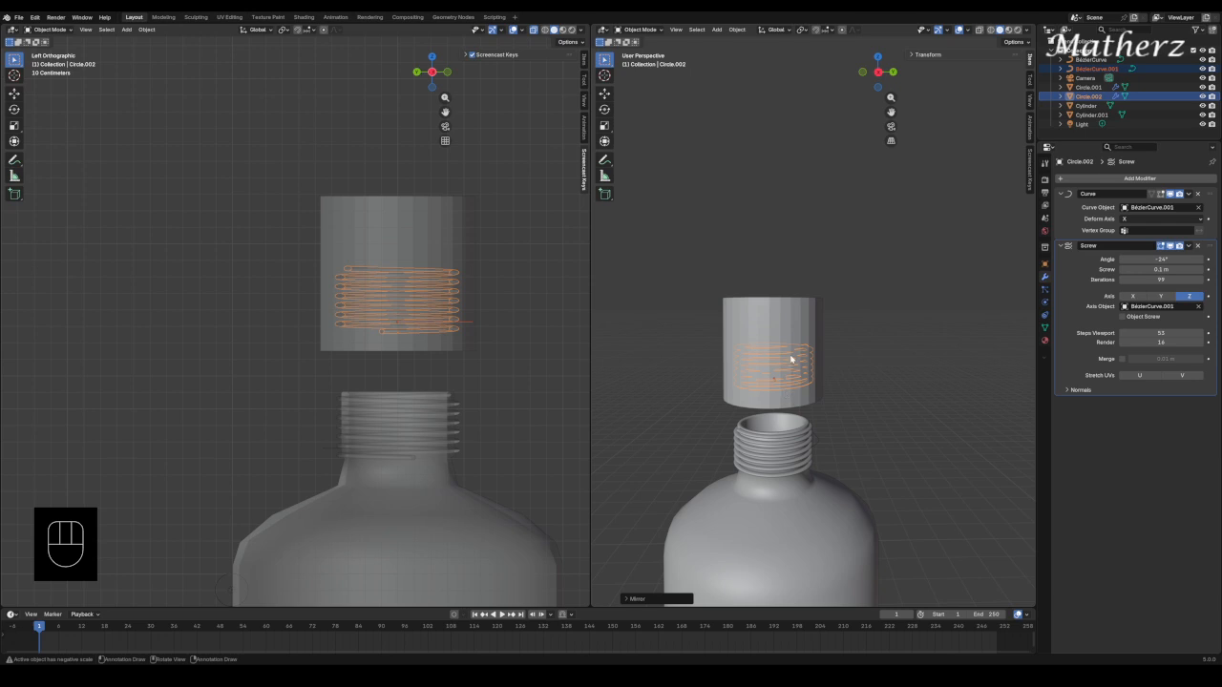
middle_click_drag(791, 359, 789, 347)
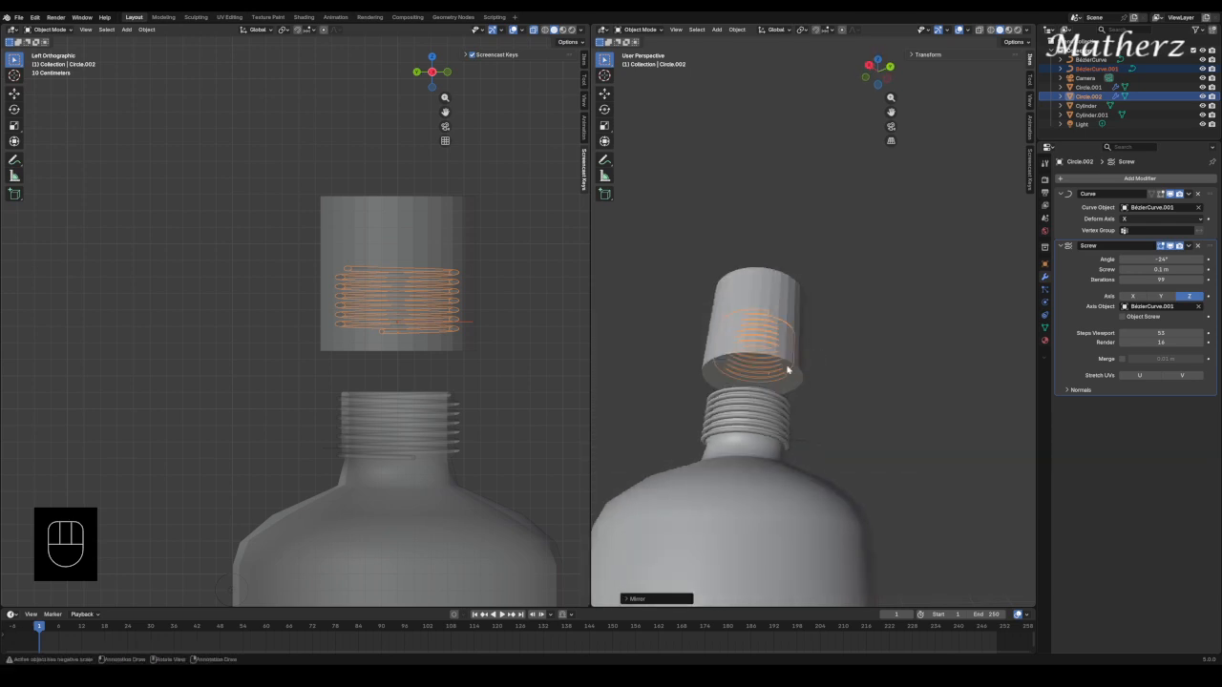
In Edit Mode, extrude the cap cylinder's bottom face slightly downward and scale it to about 0.98.
left_click(772, 374)
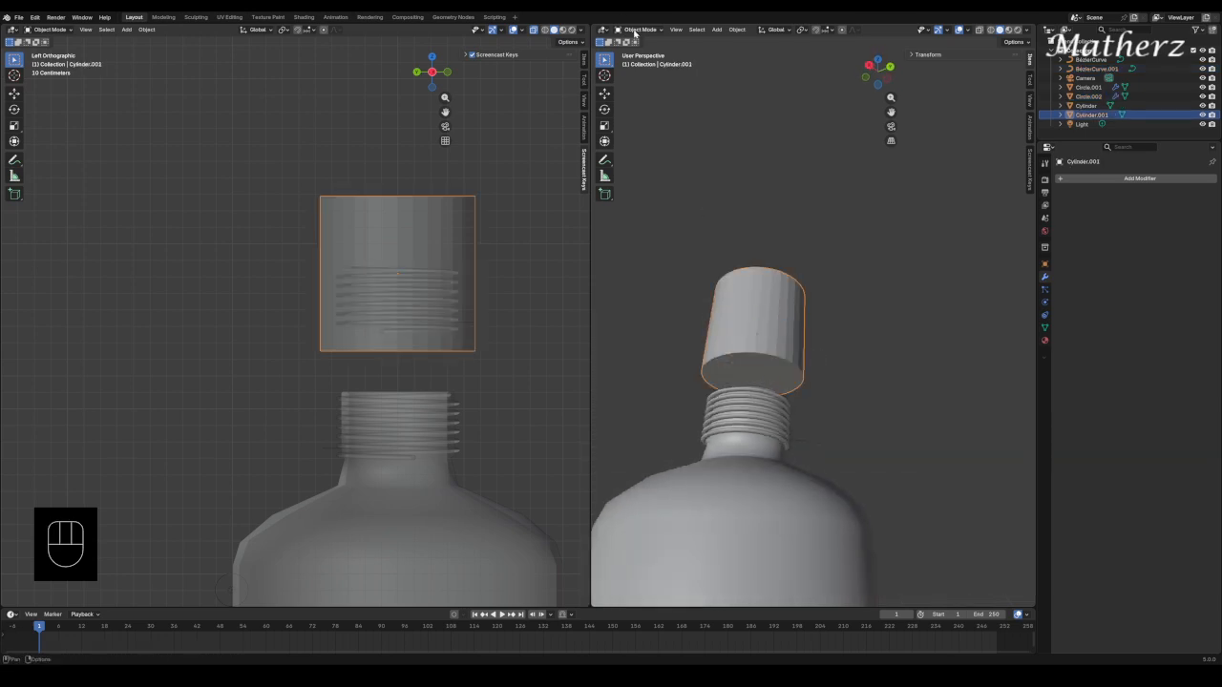
left_click(638, 30)
left_click(647, 52)
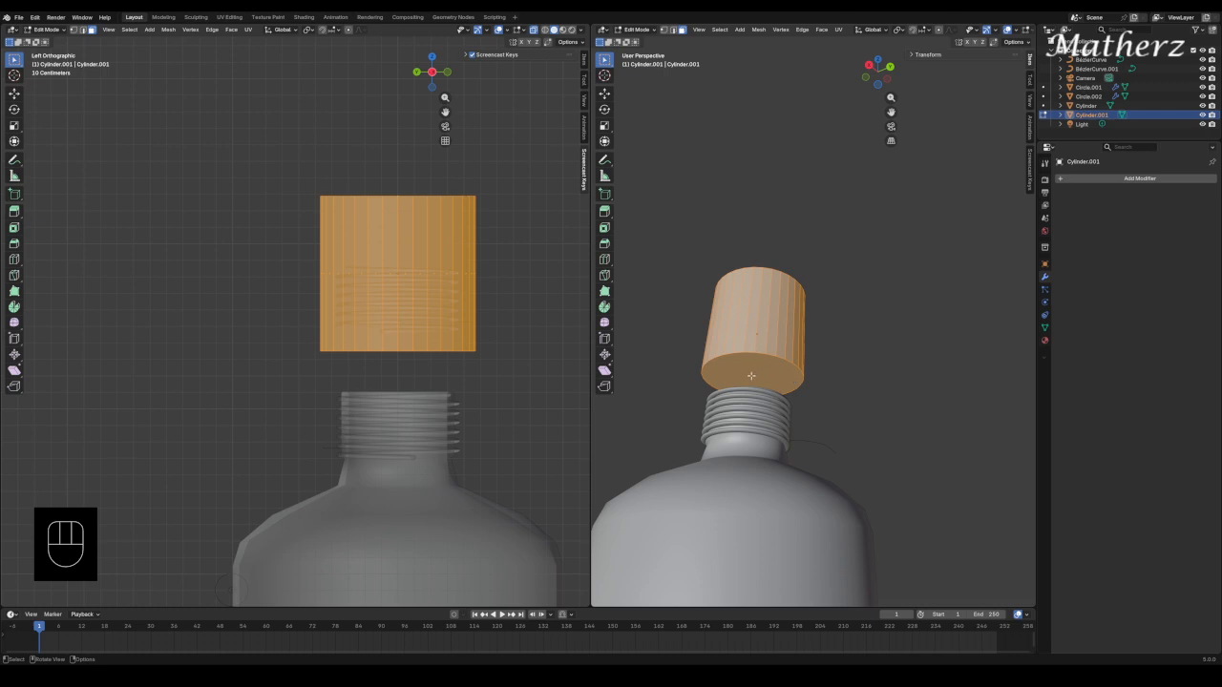
left_click(749, 377)
scroll(748, 377, "up", 5)
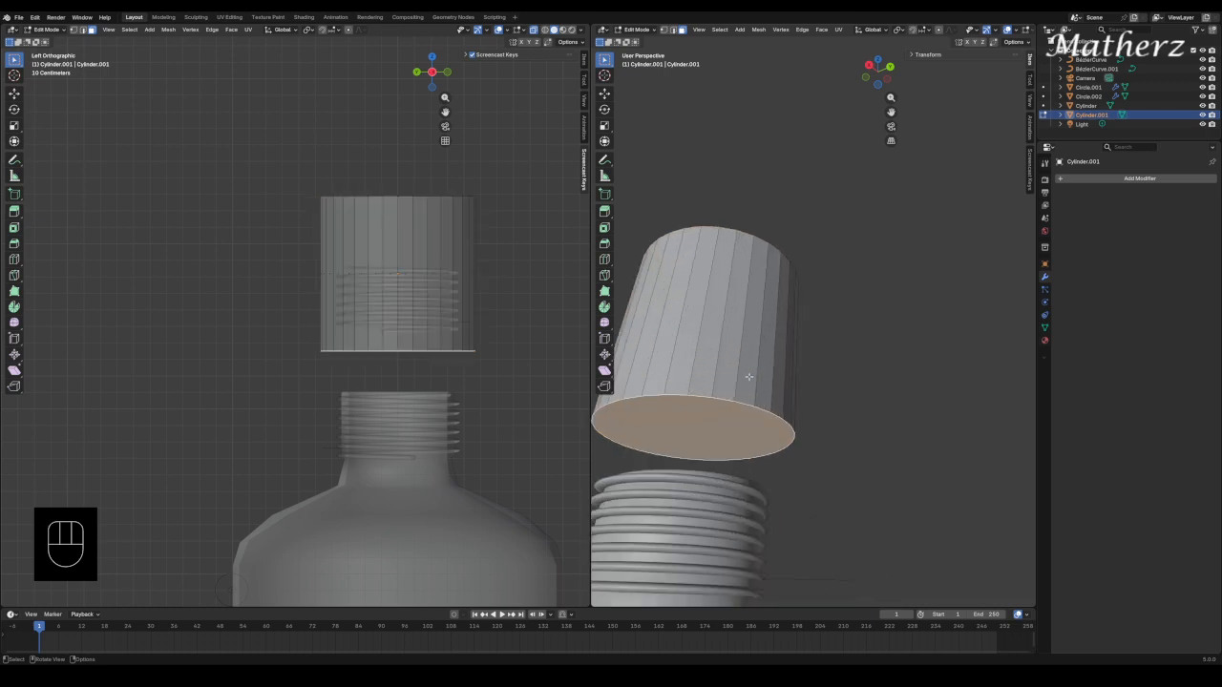
middle_click_drag(705, 429, 794, 392, "shift")
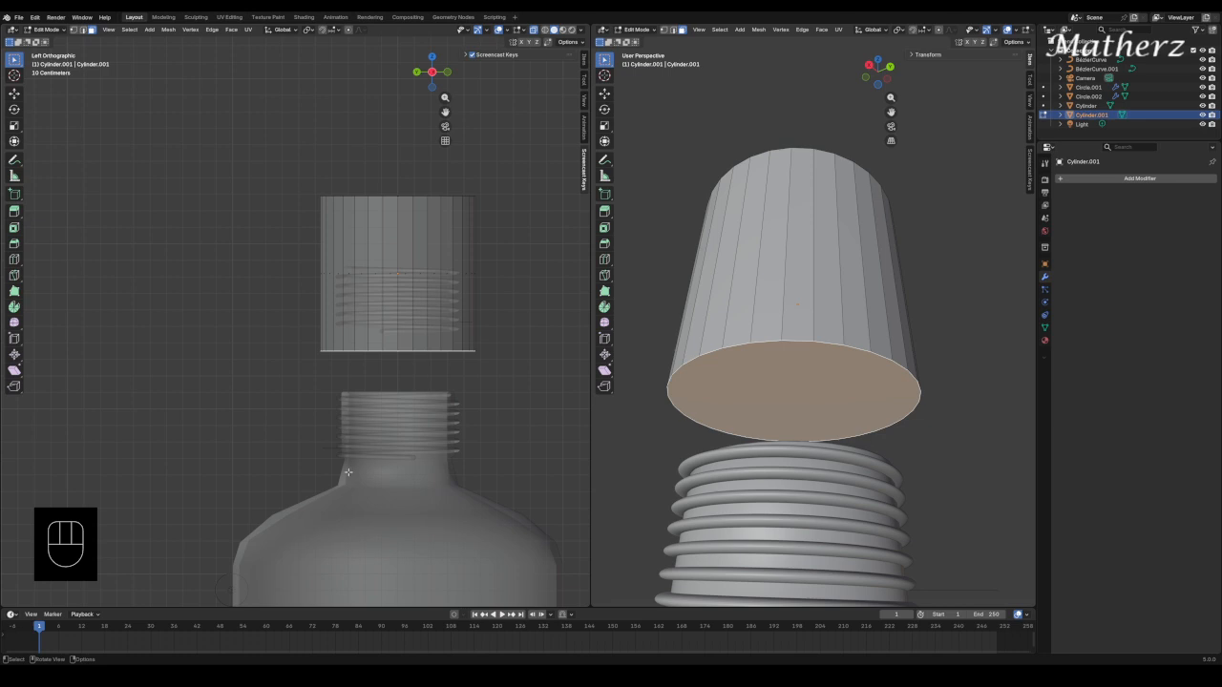
key("e")
left_click(857, 386)
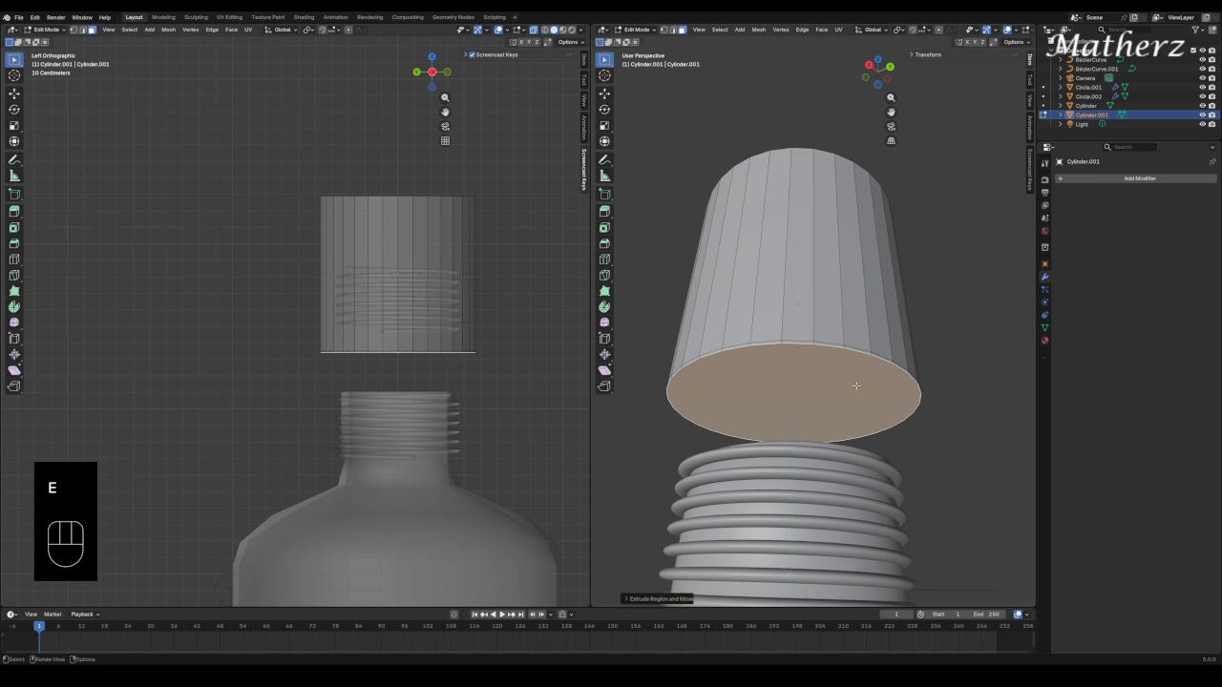
key("s")
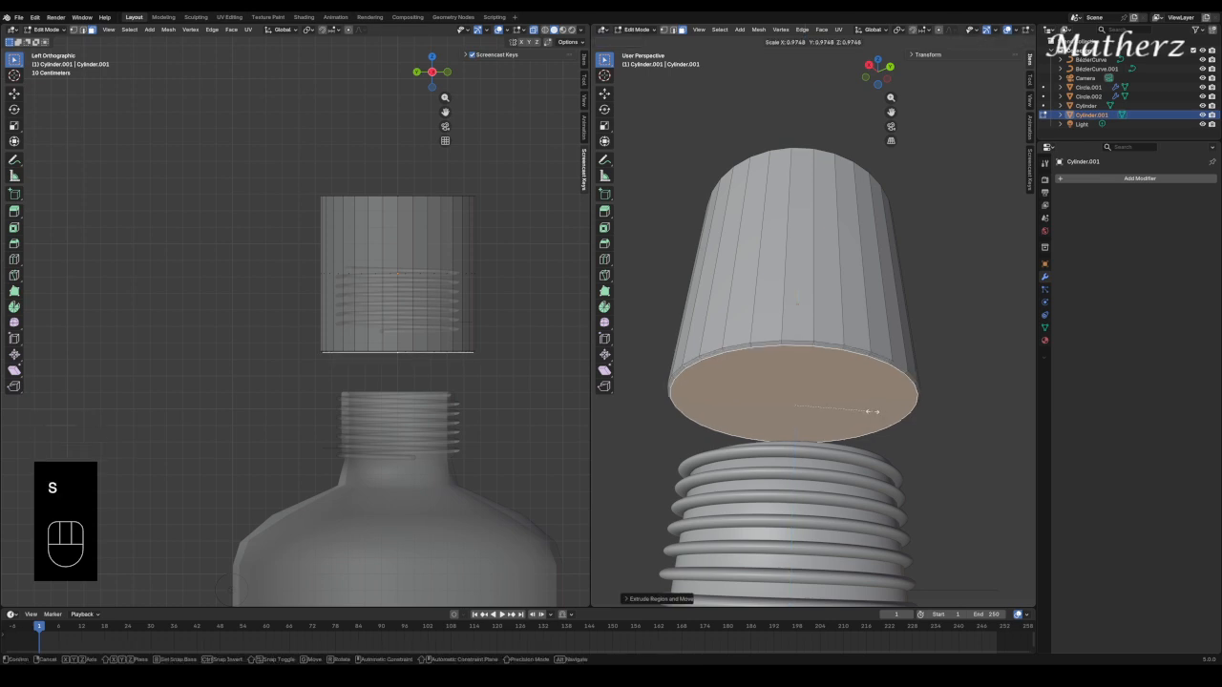
left_click(873, 412)
Extrude the cap's bottom face slightly once more and shrink it a little further to form the rim.
key("e")
left_click(878, 414)
key("s")
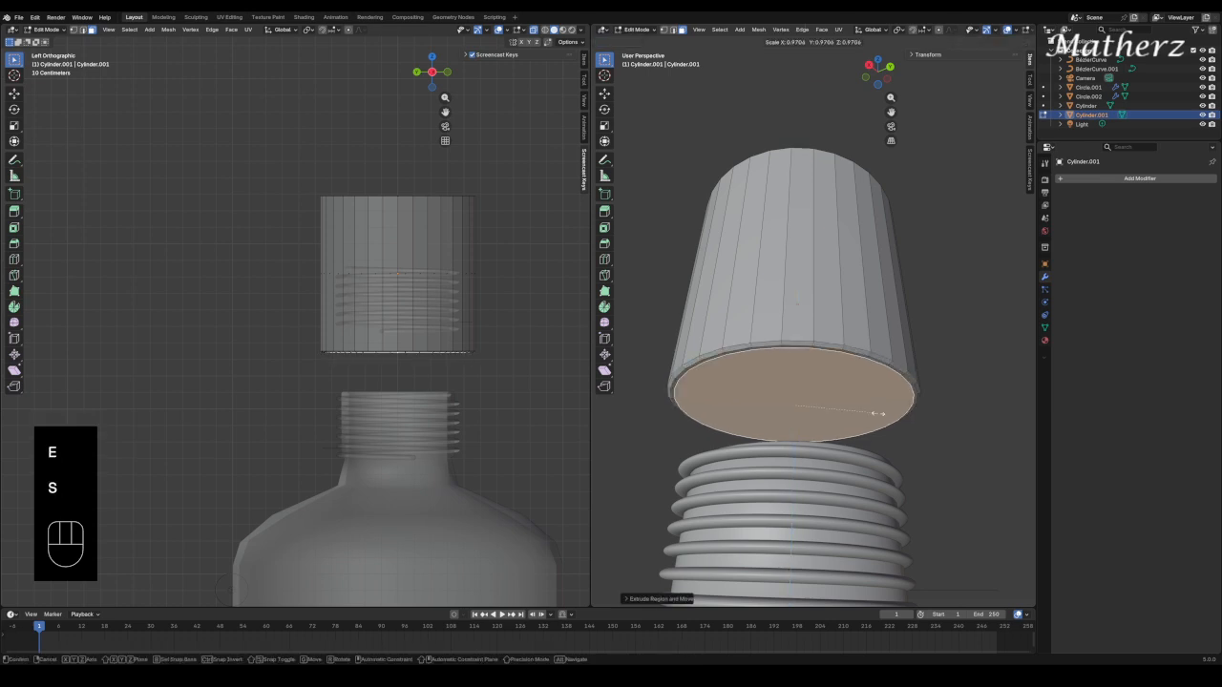
left_click(875, 412)
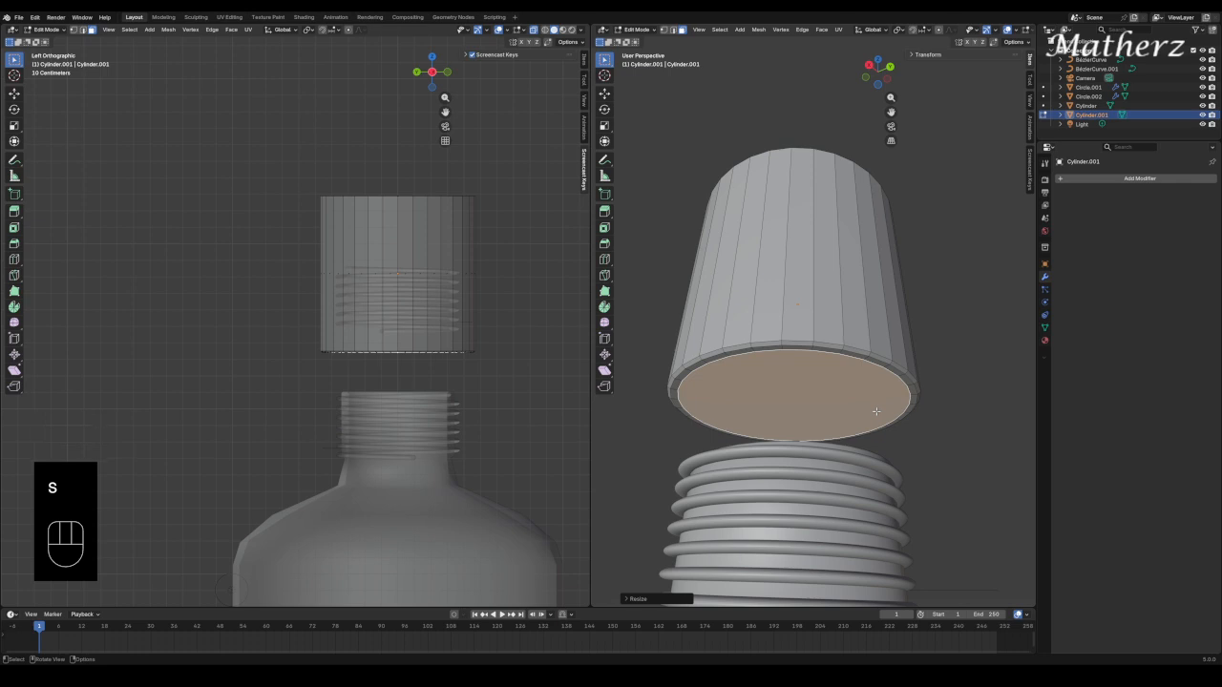
Extrude the rim's inner face about 0.14 m up into the cap and scale it to roughly 0.9.
key("e")
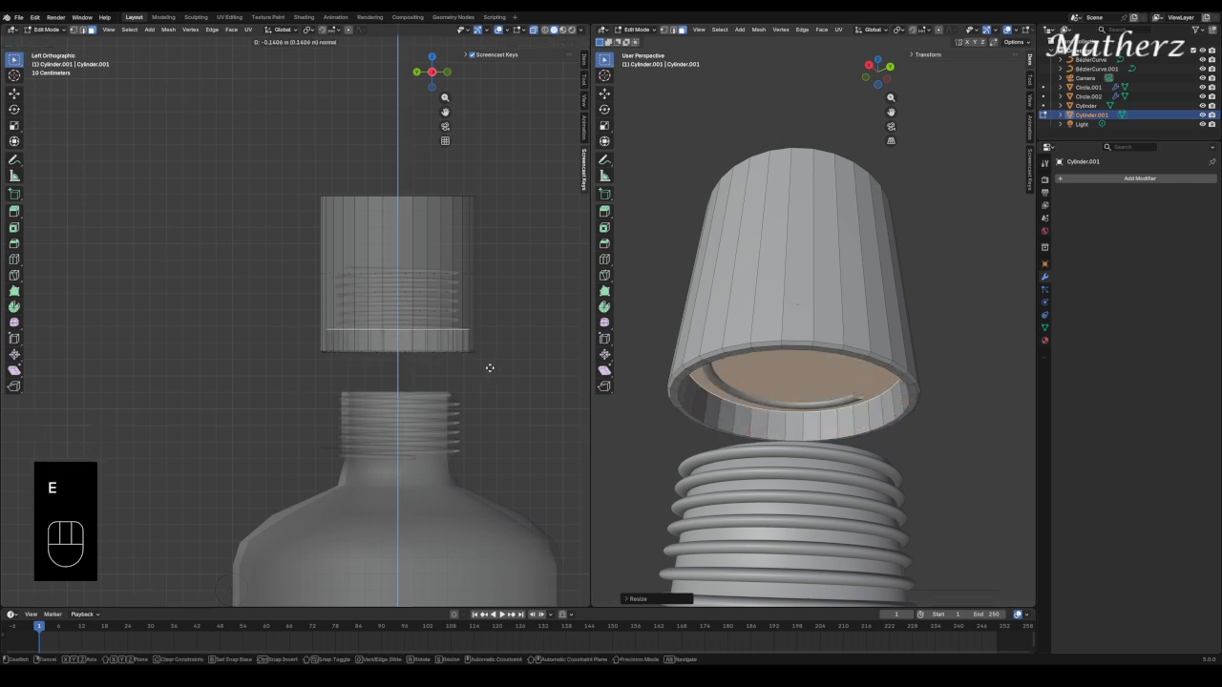
left_click(489, 368)
key("s")
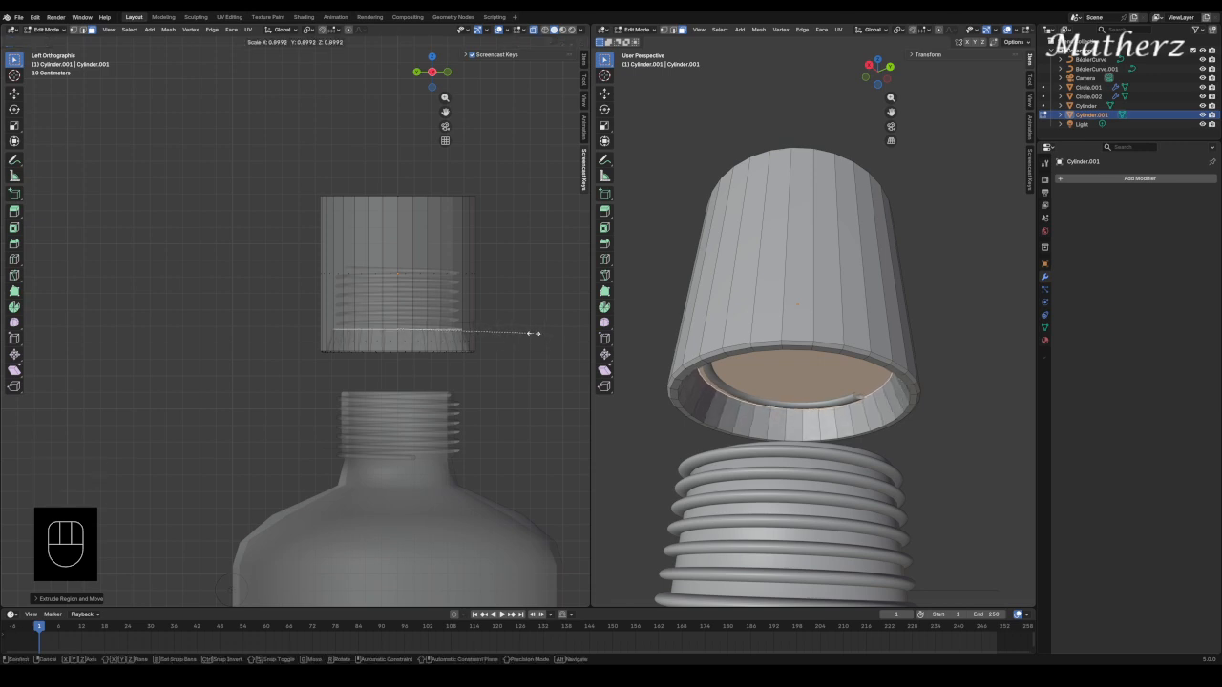
left_click(531, 332)
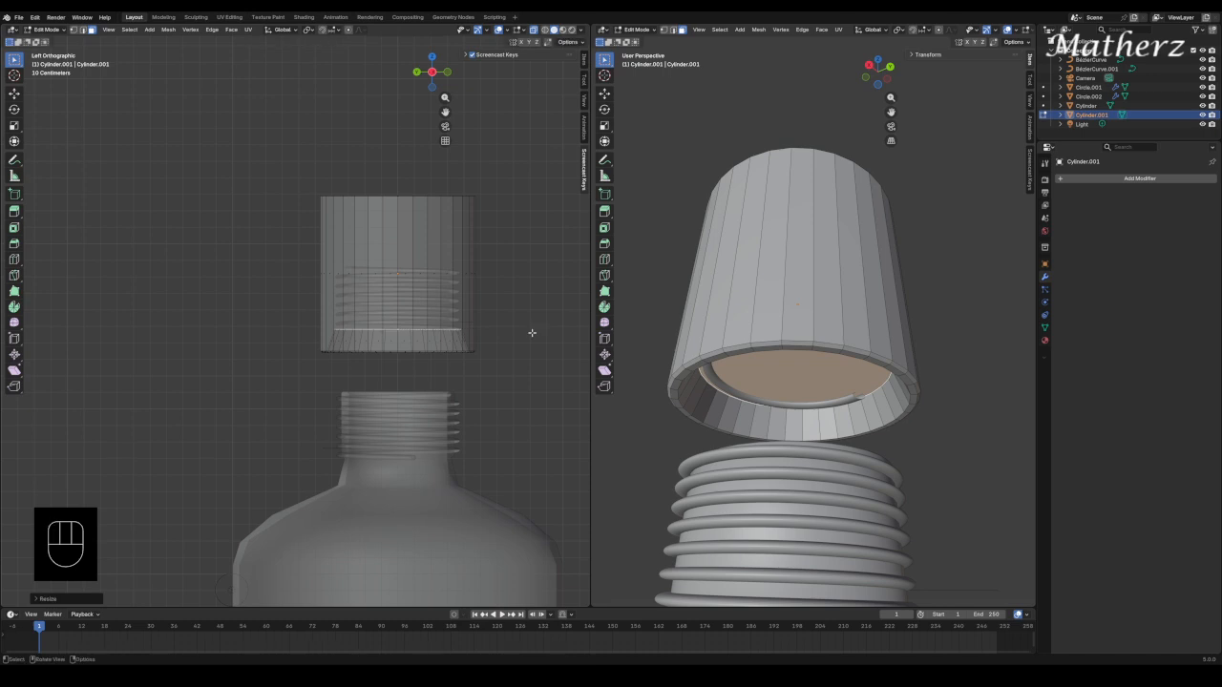
Extrude the inner face about 0.55 m further up past the thread and taper the cavity's end with two shrinking extrusions.
key("e")
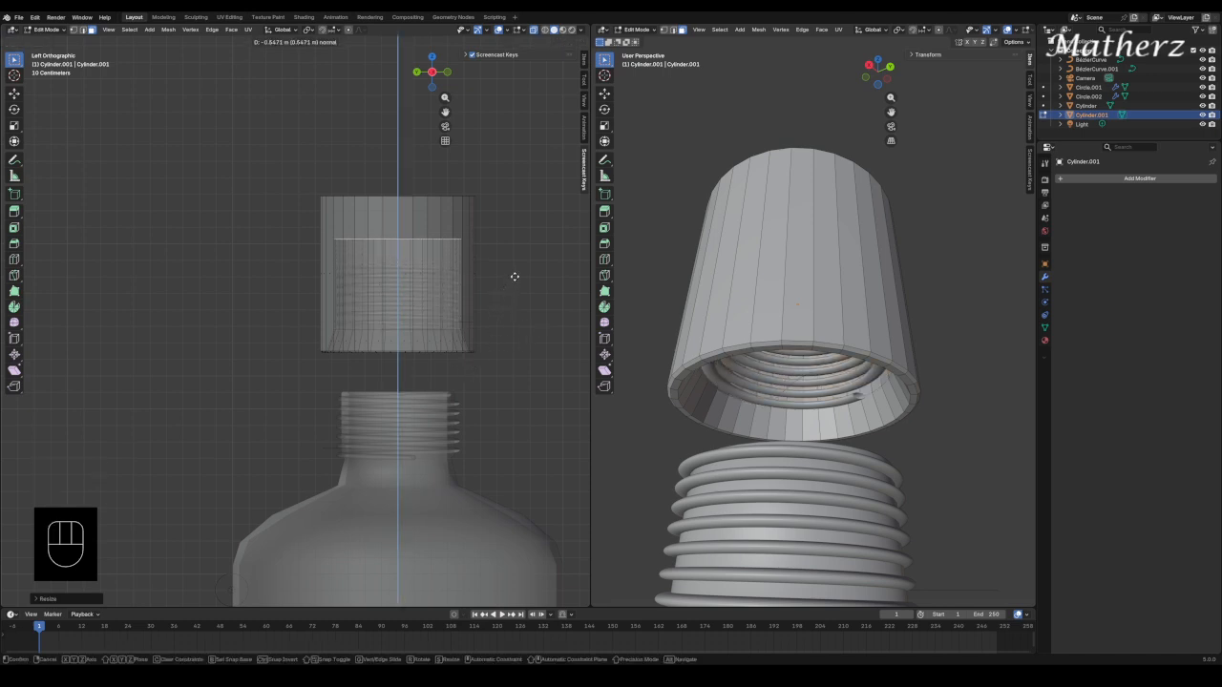
left_click(518, 274)
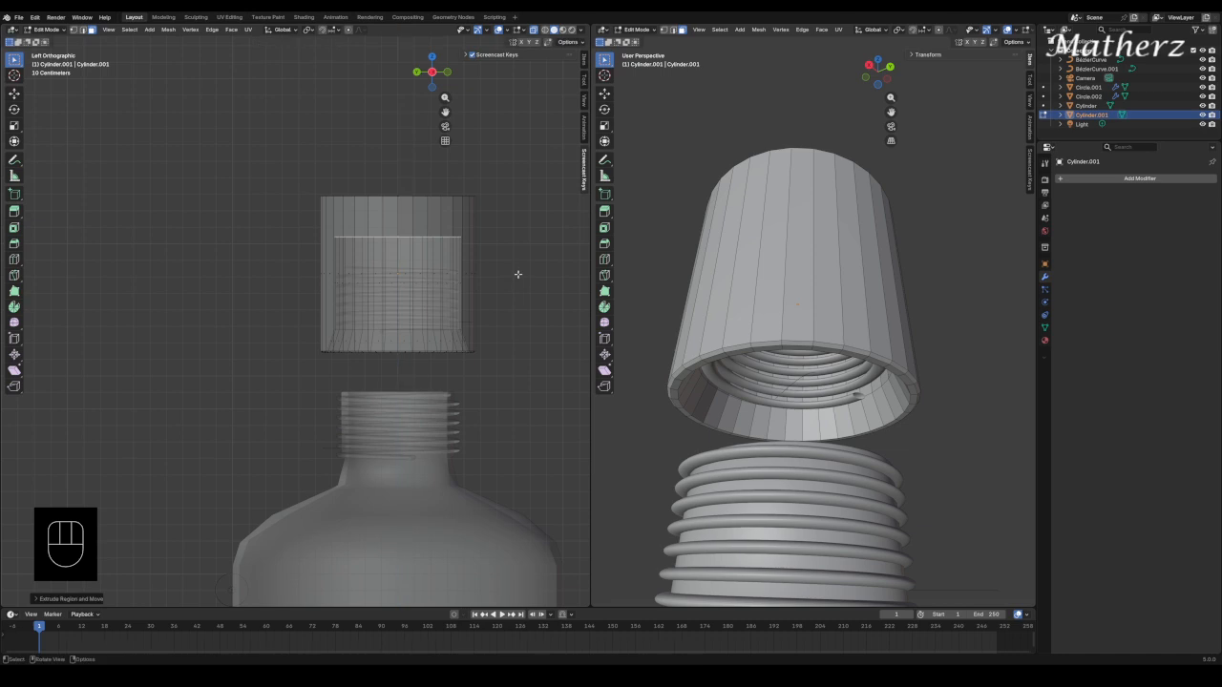
key("e")
key("s")
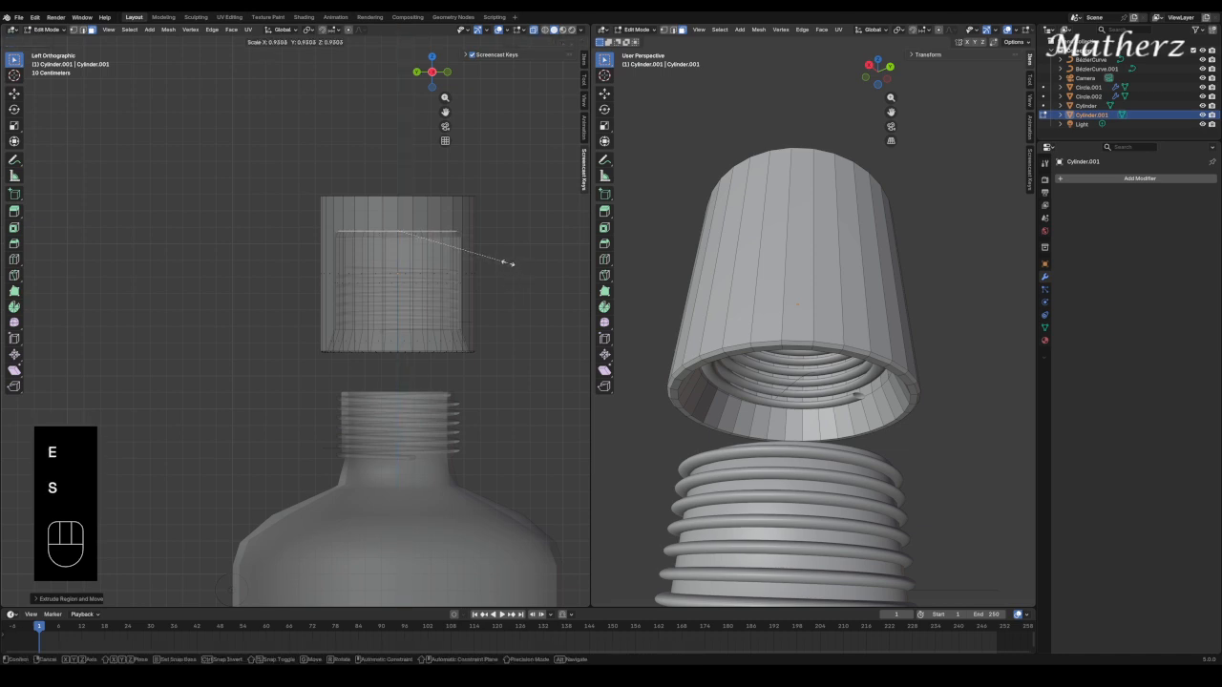
left_click(508, 263)
key("e")
right_click(506, 260)
key("s")
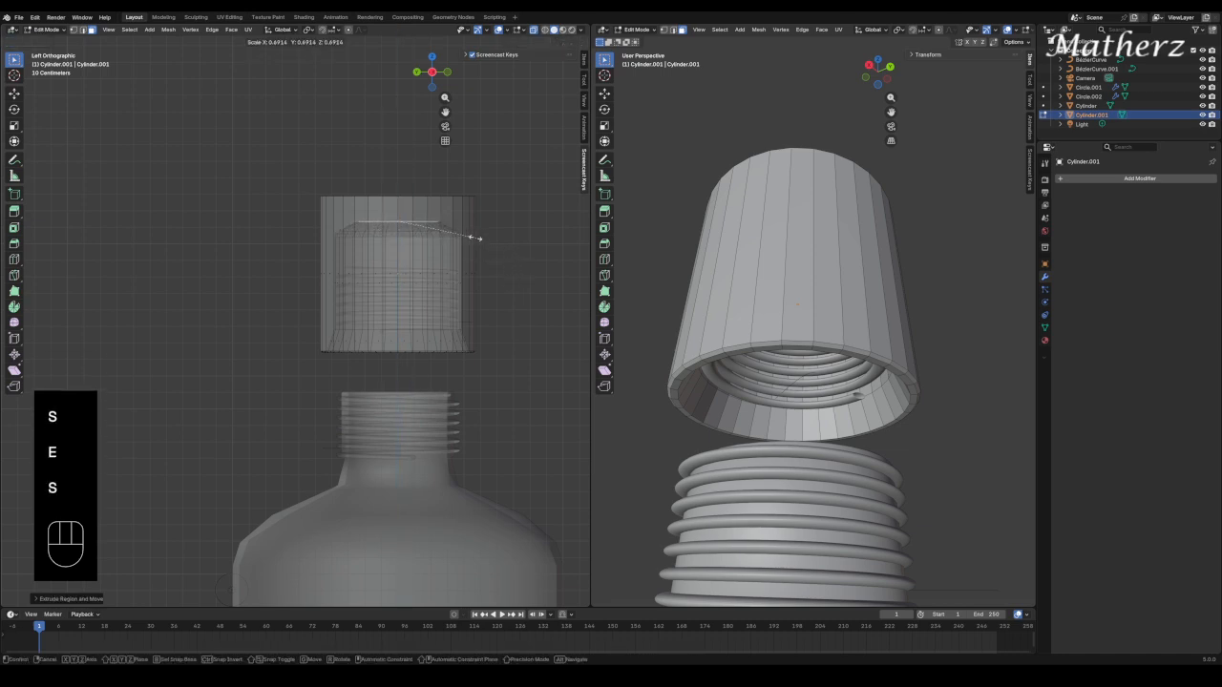
left_click(464, 231)
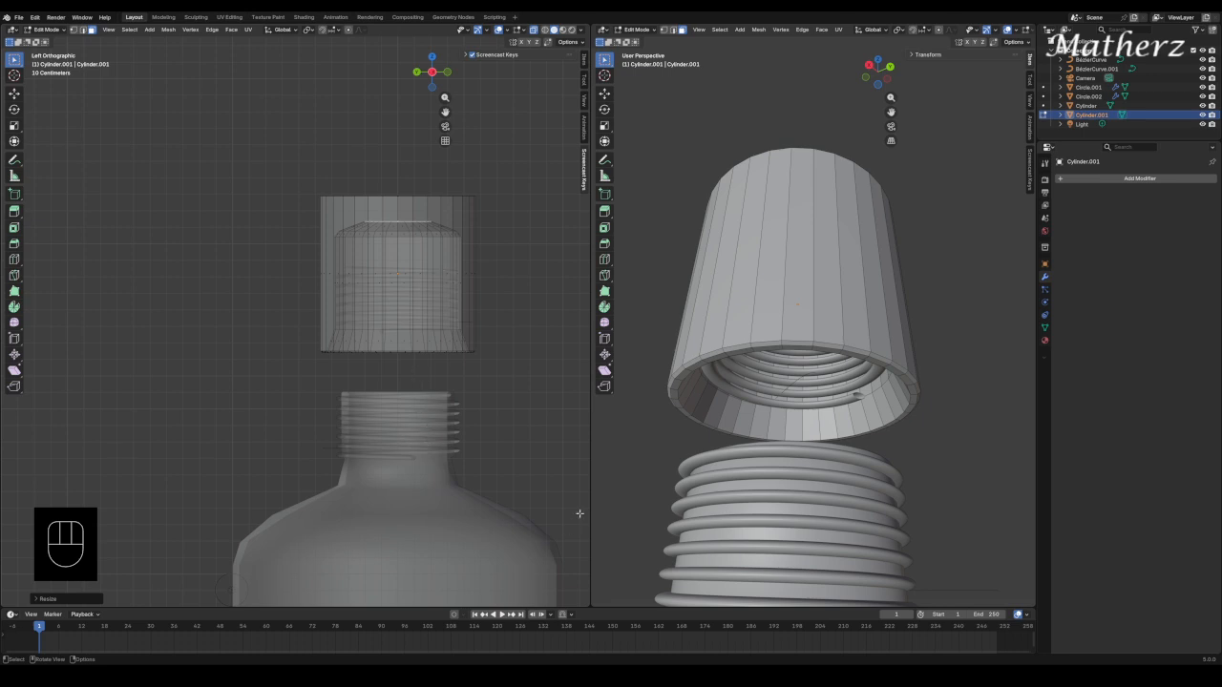
Return to Object Mode and apply Shade Smooth to the cap.
left_click_drag(653, 24, 642, 26)
left_click(637, 29)
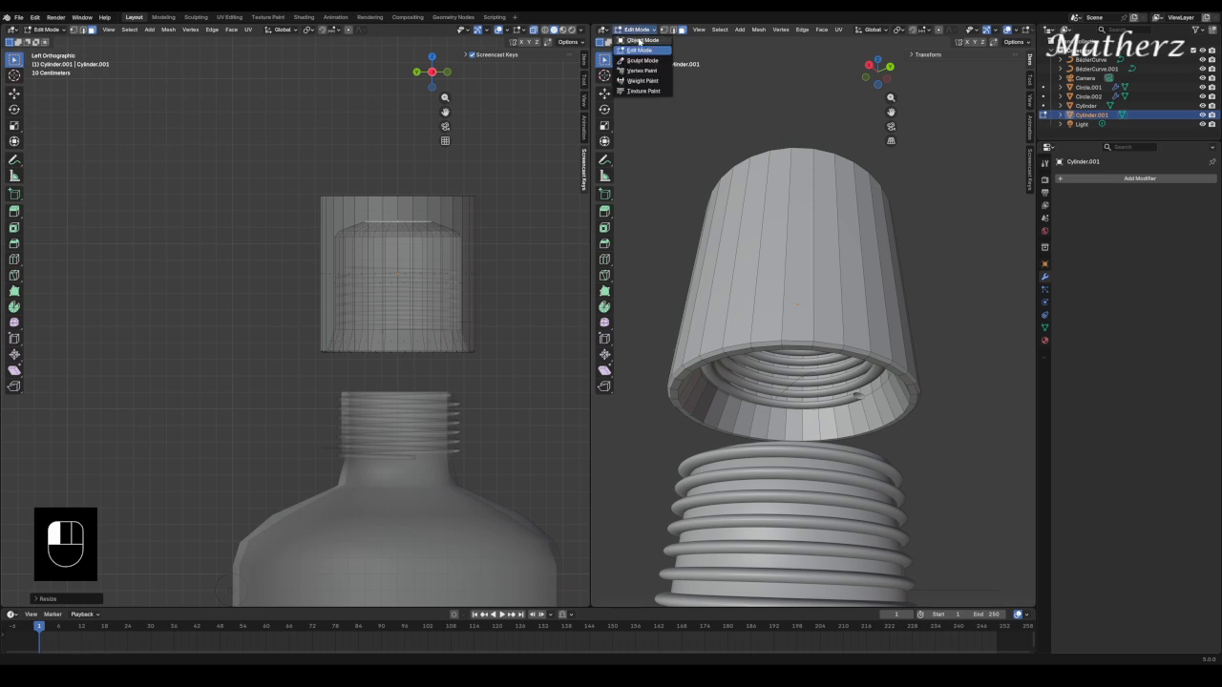
left_click(639, 42)
right_click(743, 143)
mouse_move(761, 208)
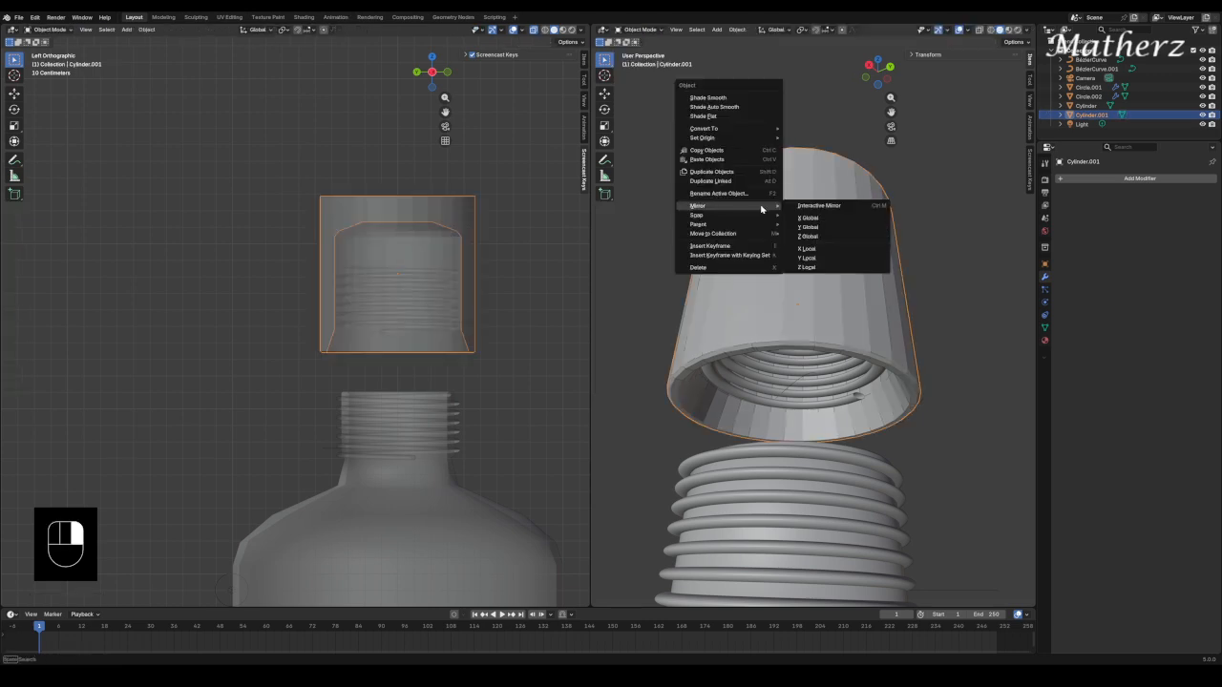
left_click(744, 99)
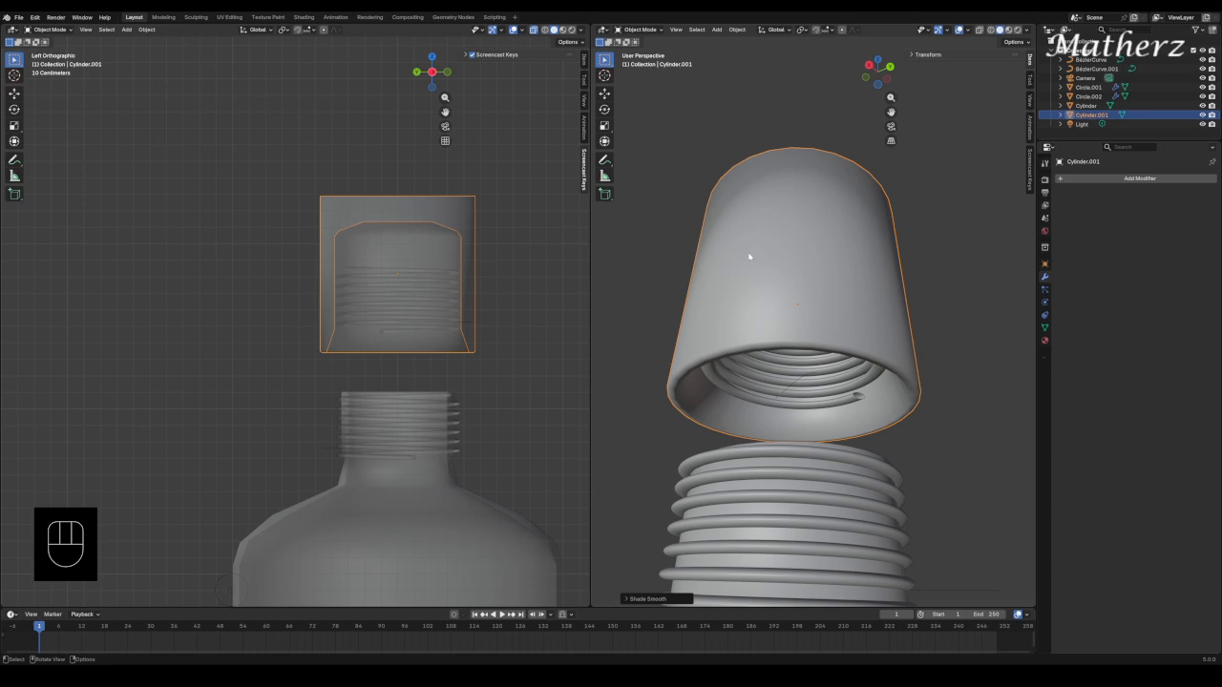
Switch the perspective view to rendered shading with the whole bottle and cap in view.
left_click_drag(742, 251, 890, 396)
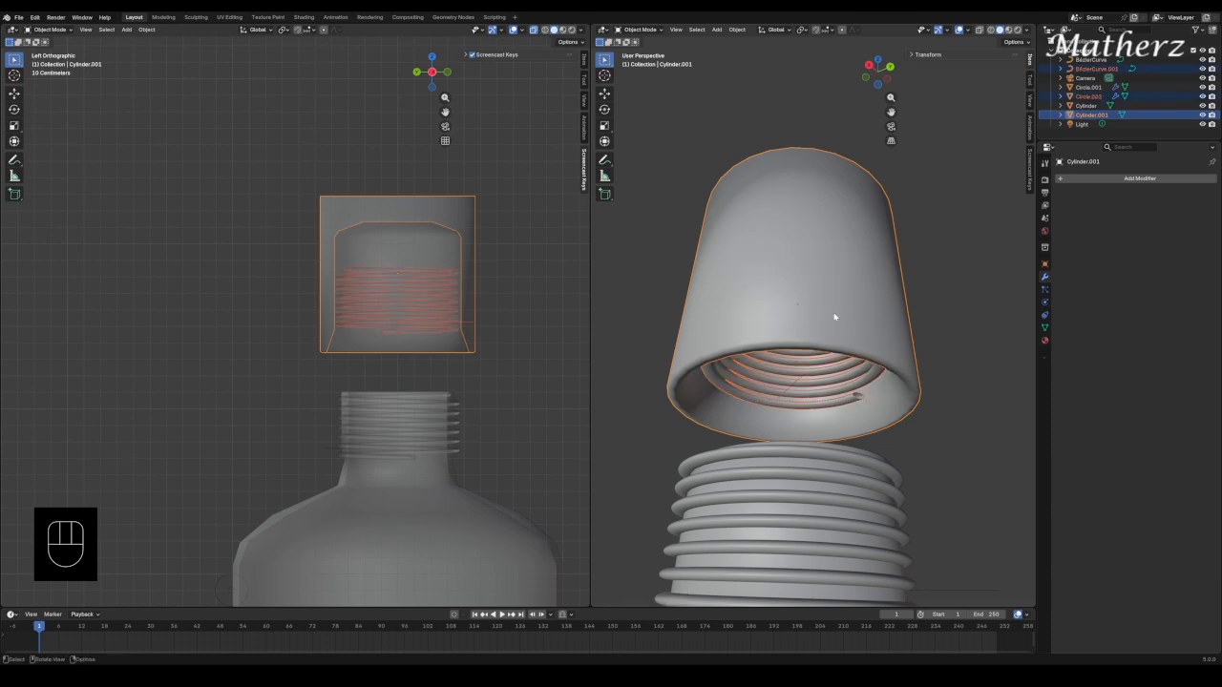
scroll(861, 276, "down", 7)
middle_click_drag(818, 326, 895, 376)
scroll(850, 393, "up", 3)
middle_click_drag(855, 422, 820, 266)
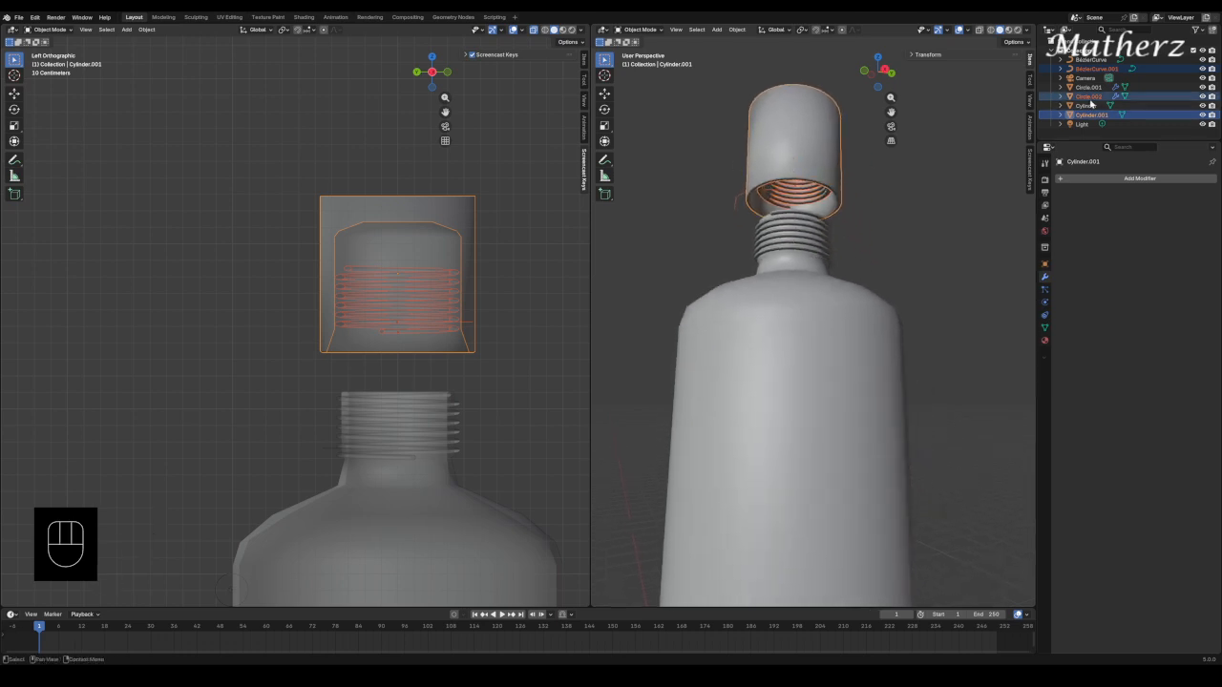
left_click(1018, 30)
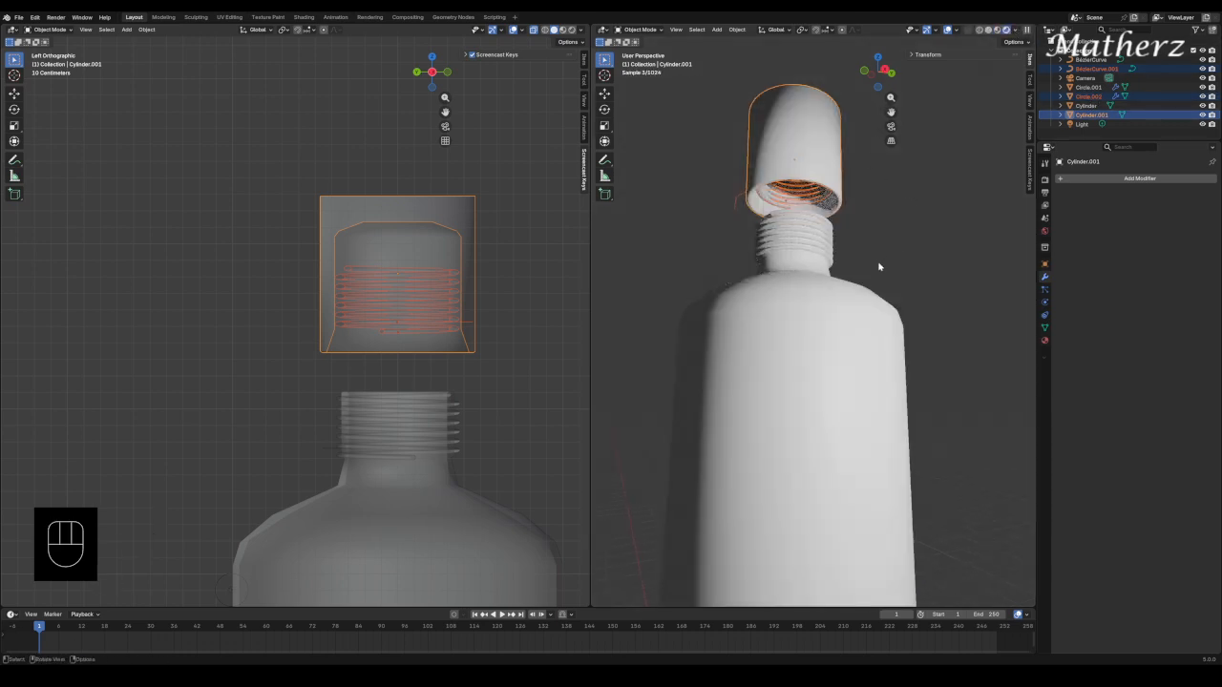
scroll(878, 264, "down", 6)
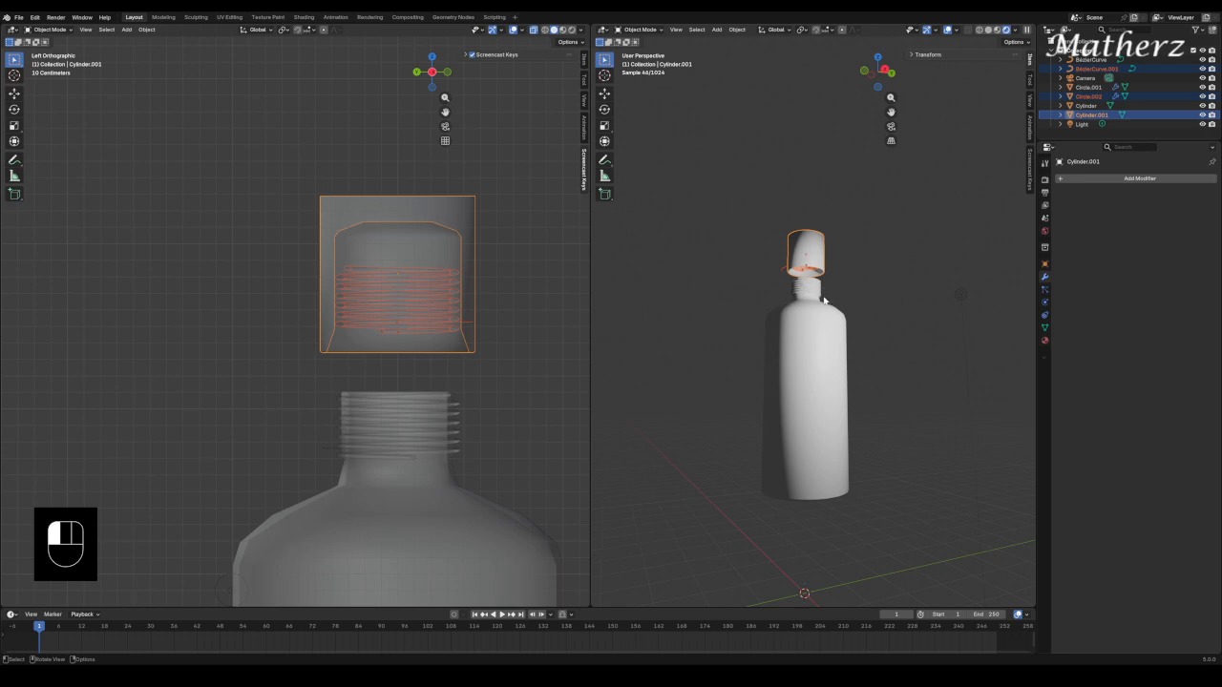
Create a new material on the bottle body and set its surface shader to Glass BSDF.
left_click(777, 396)
left_click(810, 351)
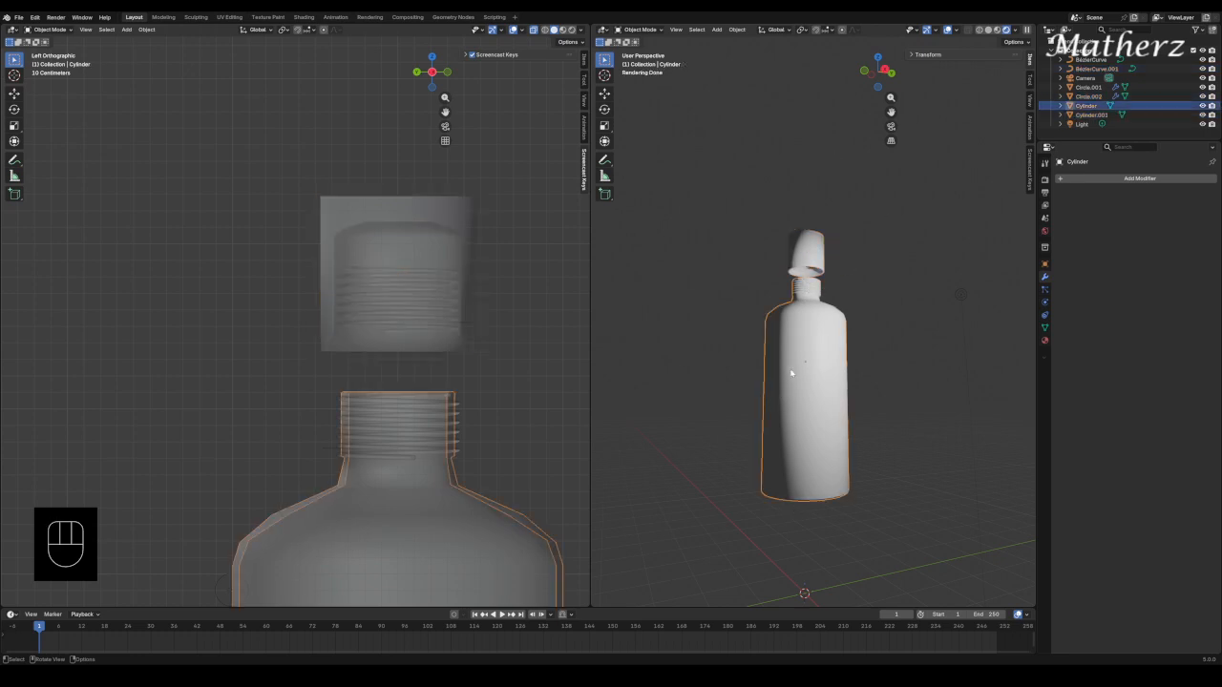
left_click(1045, 340)
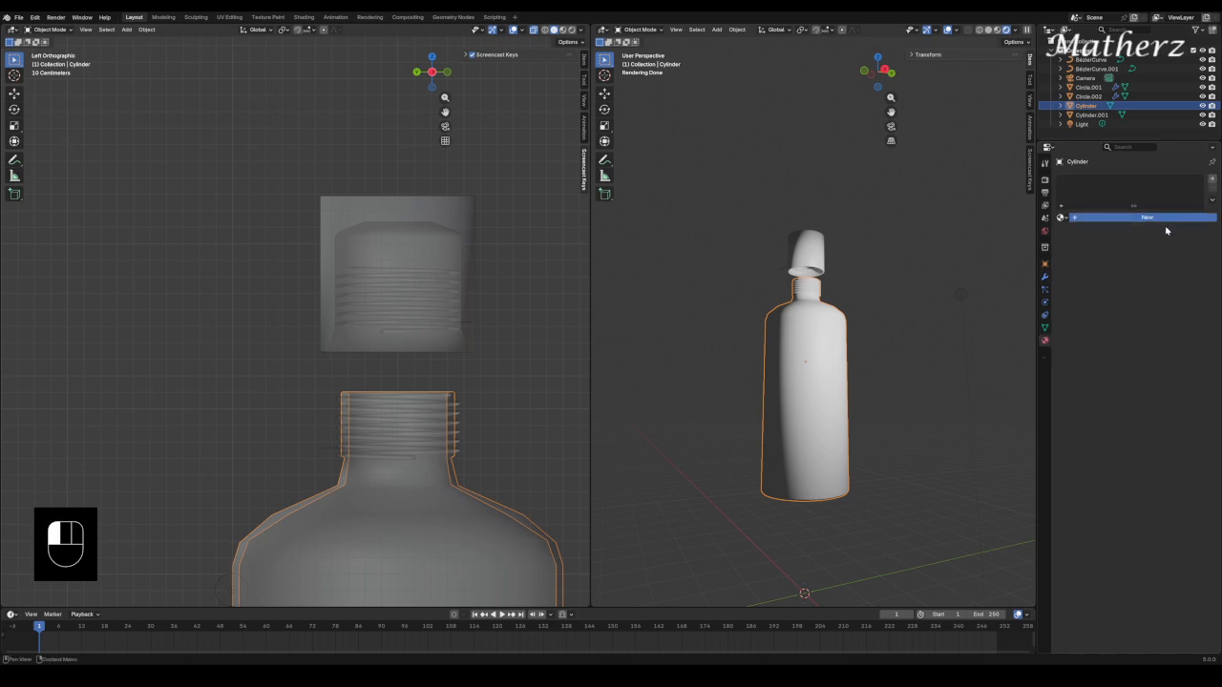
left_click(1166, 230)
left_click(1163, 257)
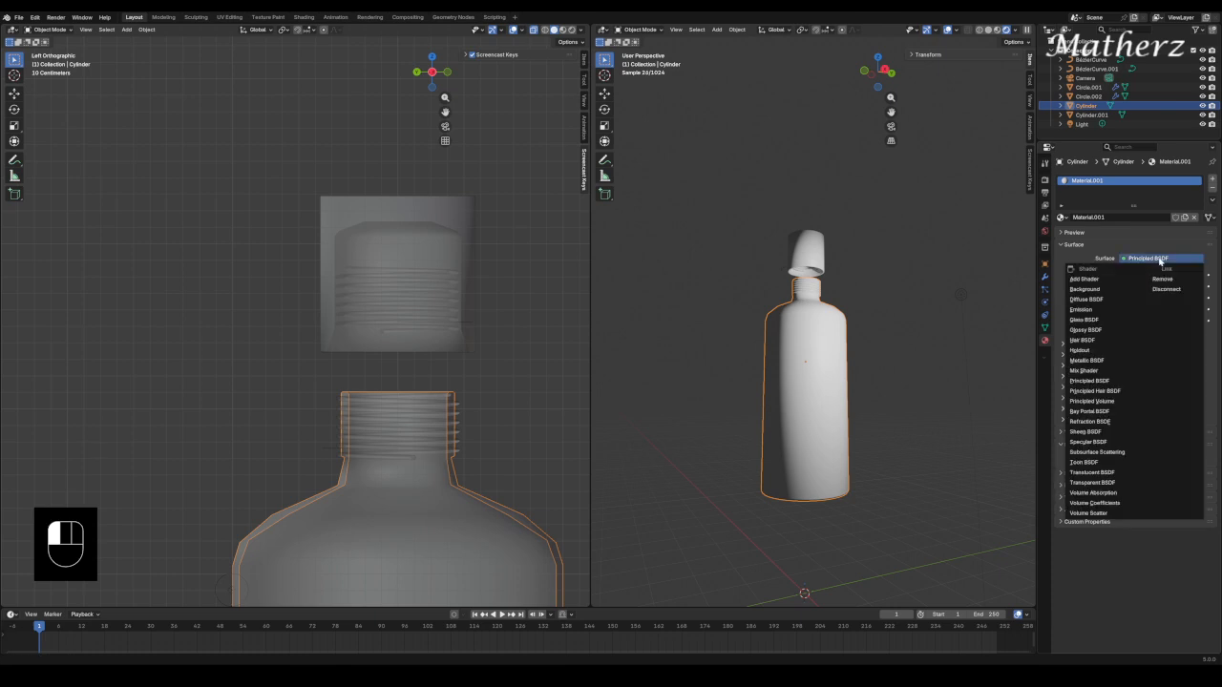
left_click(1108, 319)
Set the bottle material's roughness to 0.197 and rename the material Plastic.
mouse_move(1173, 300)
left_mouse_down()
mouse_move(1143, 300)
mouse_move(1194, 309)
mouse_move(1165, 309)
left_mouse_up()
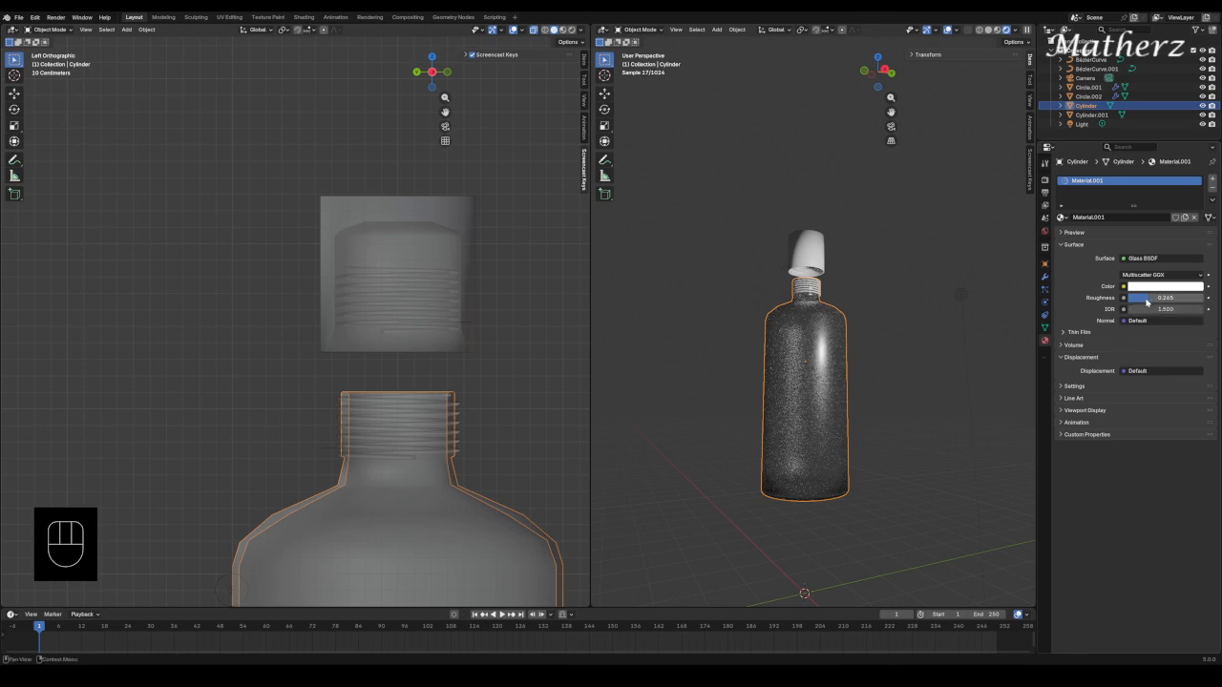
left_click_drag(1149, 302, 1156, 302)
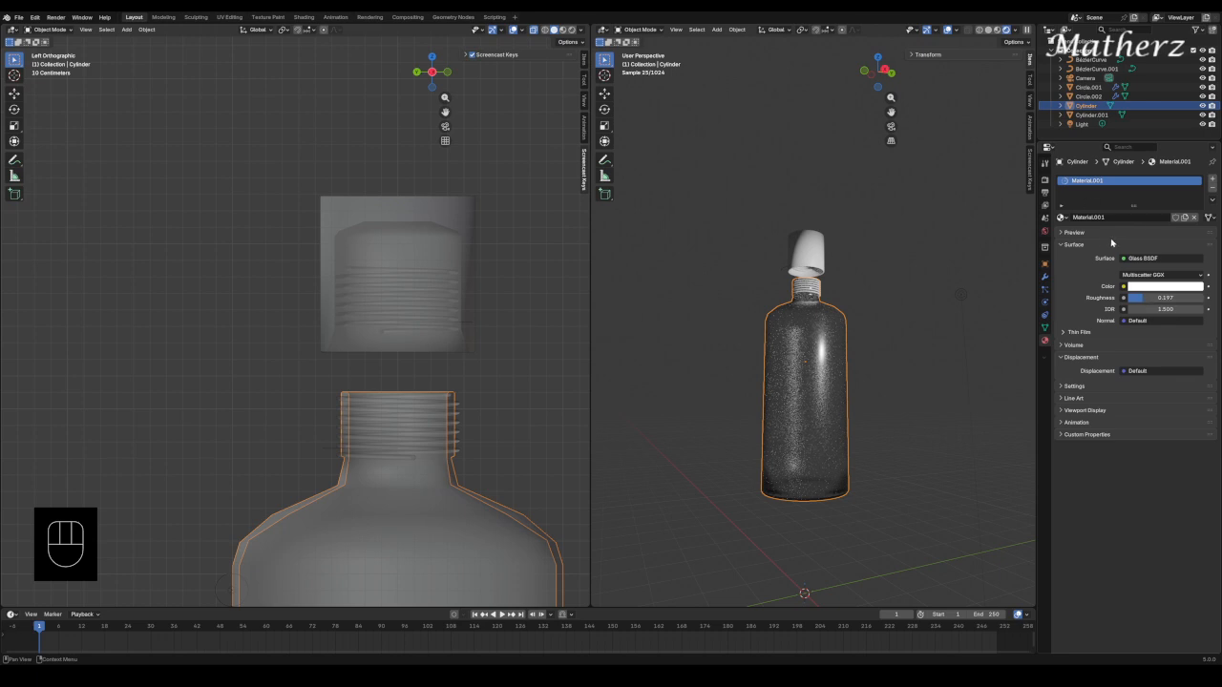
double_click(1095, 182)
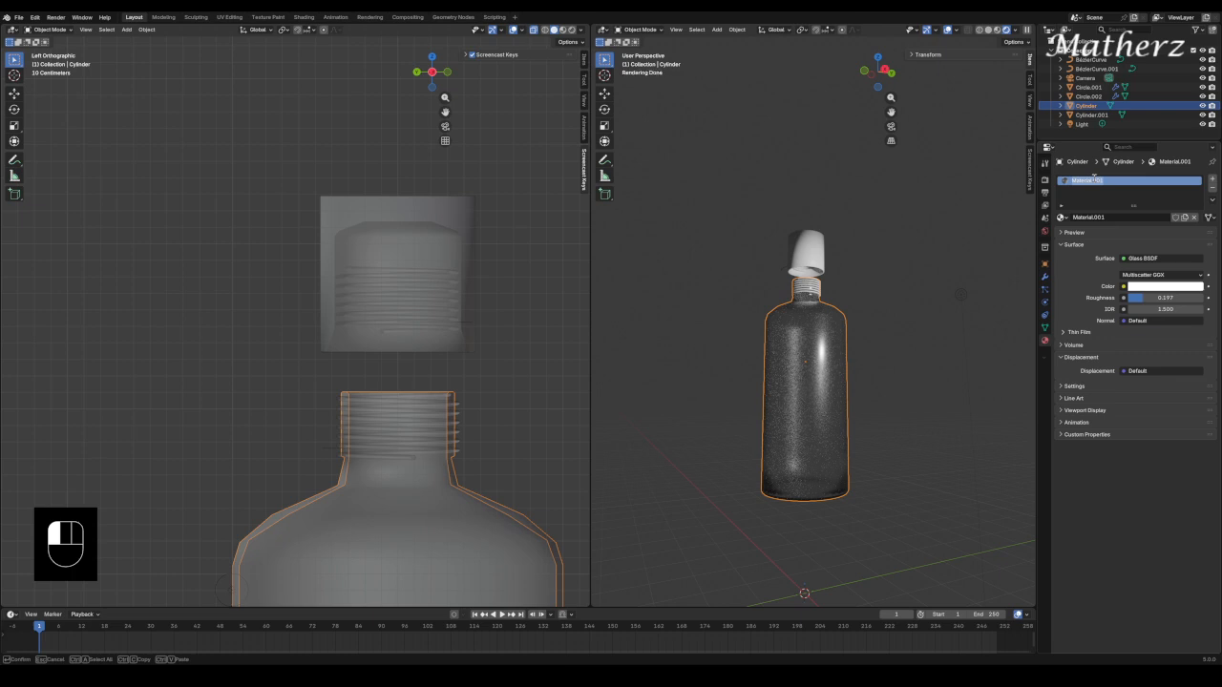
type("Plastic")
key("Return")
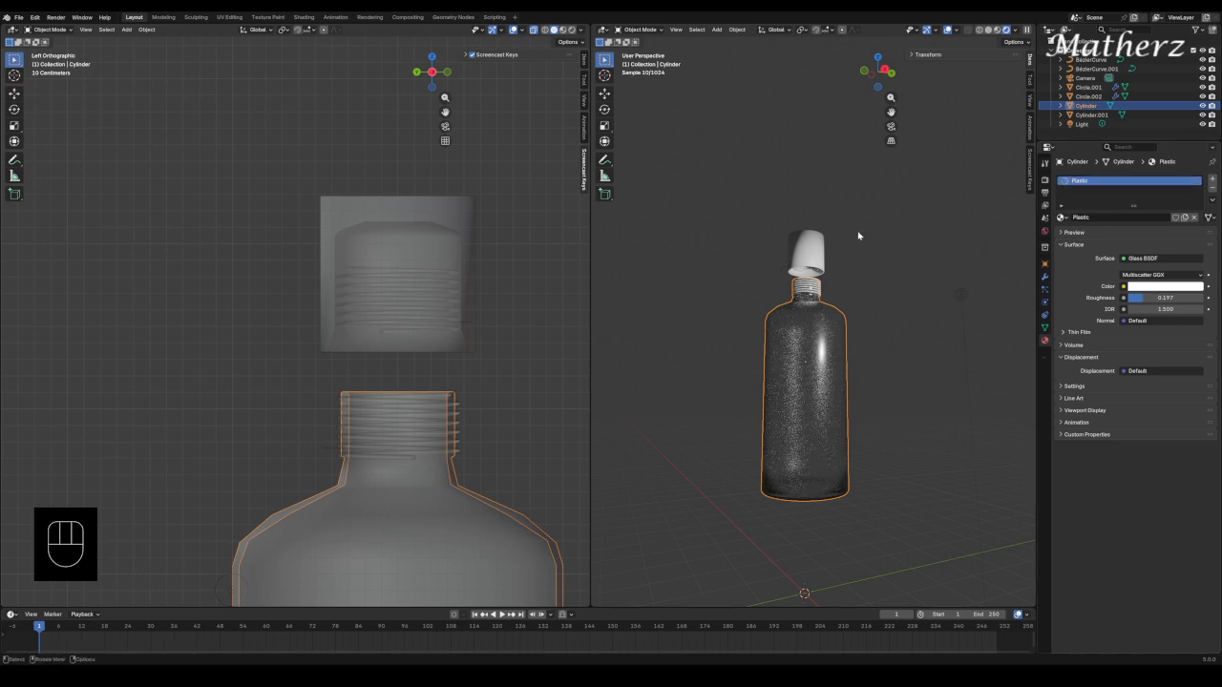
Assign the existing Plastic material to the screw thread around the bottle's neck.
scroll(816, 293, "up", 8)
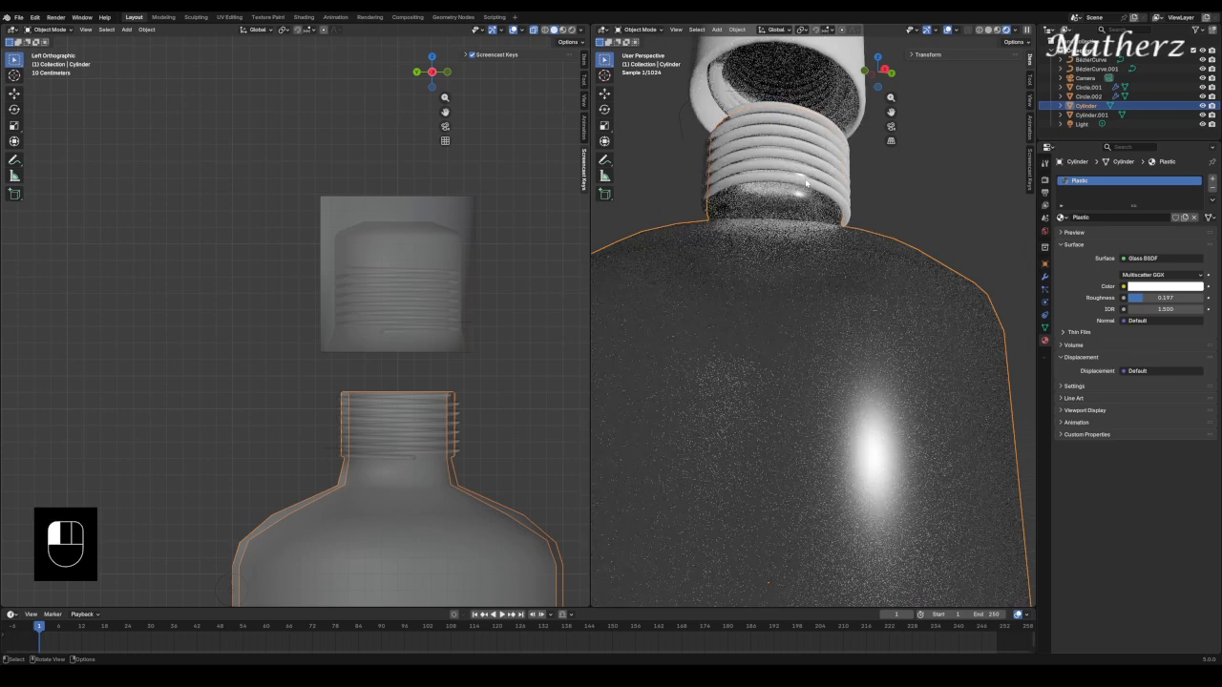
left_click(806, 182)
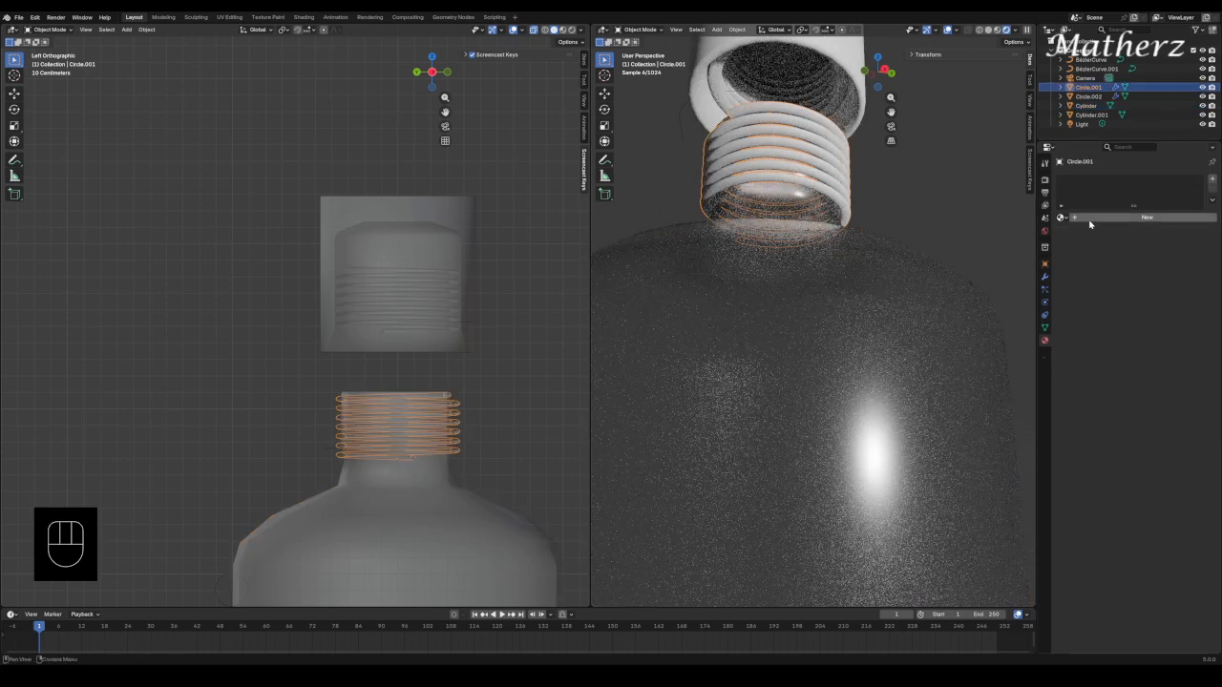
left_click(1064, 217)
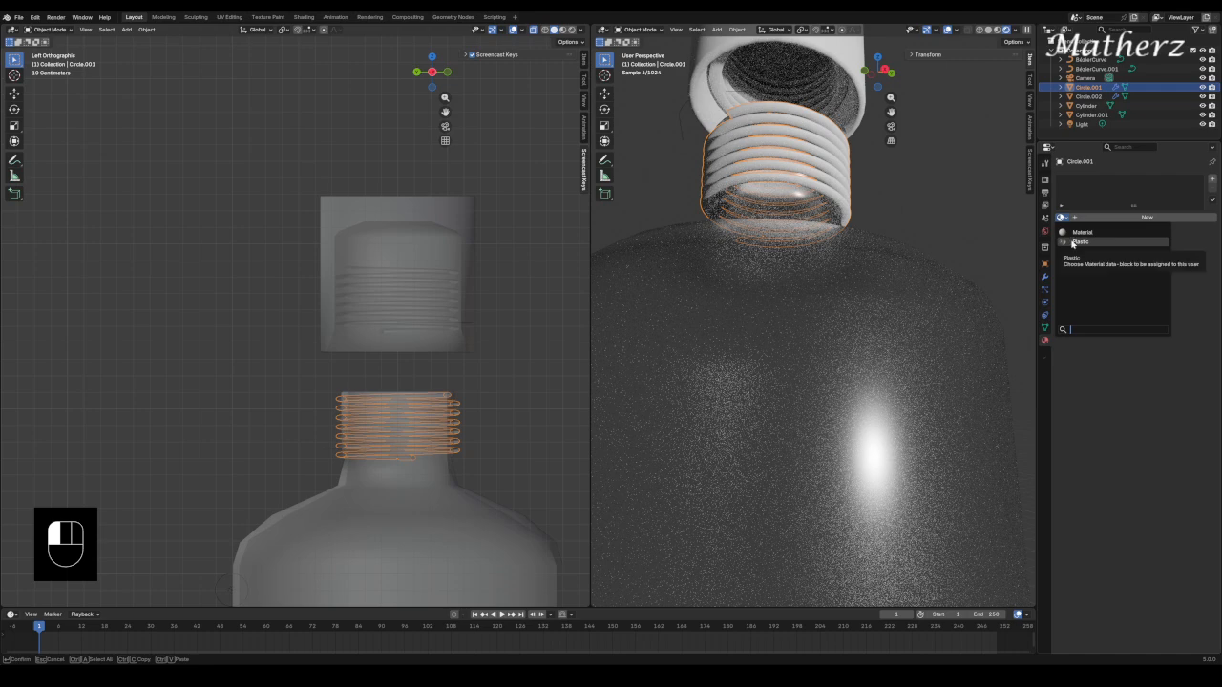
left_click(1073, 242)
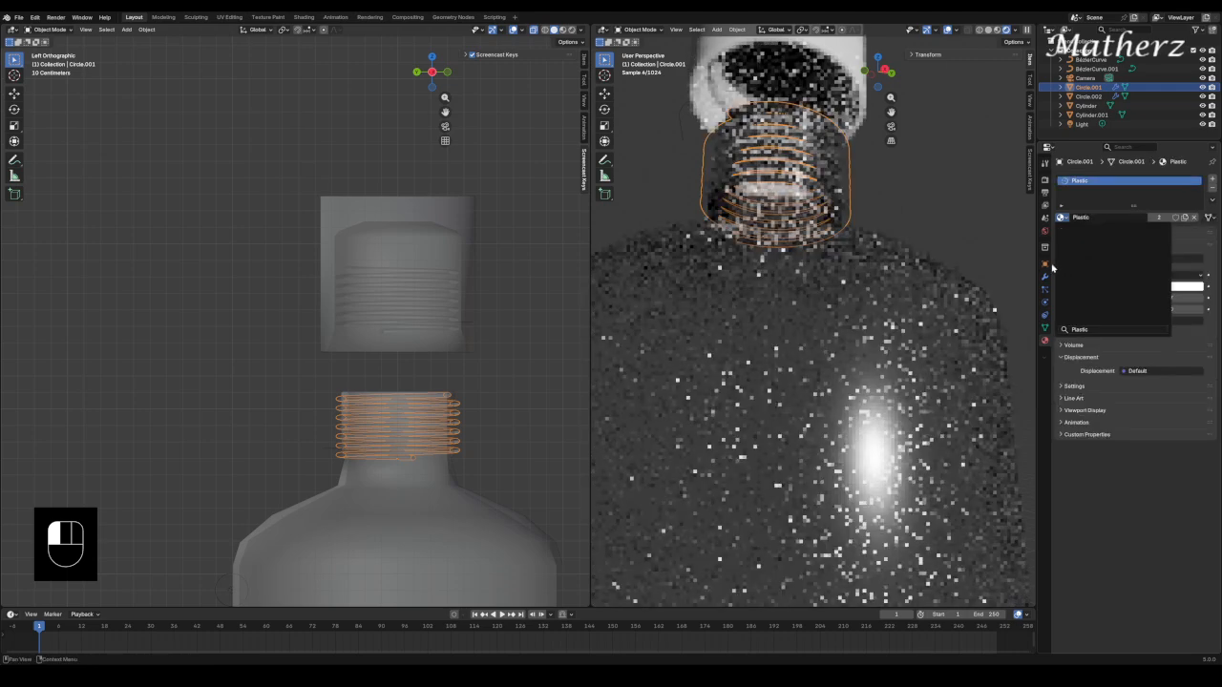
scroll(906, 300, "down", 5)
left_click(903, 302)
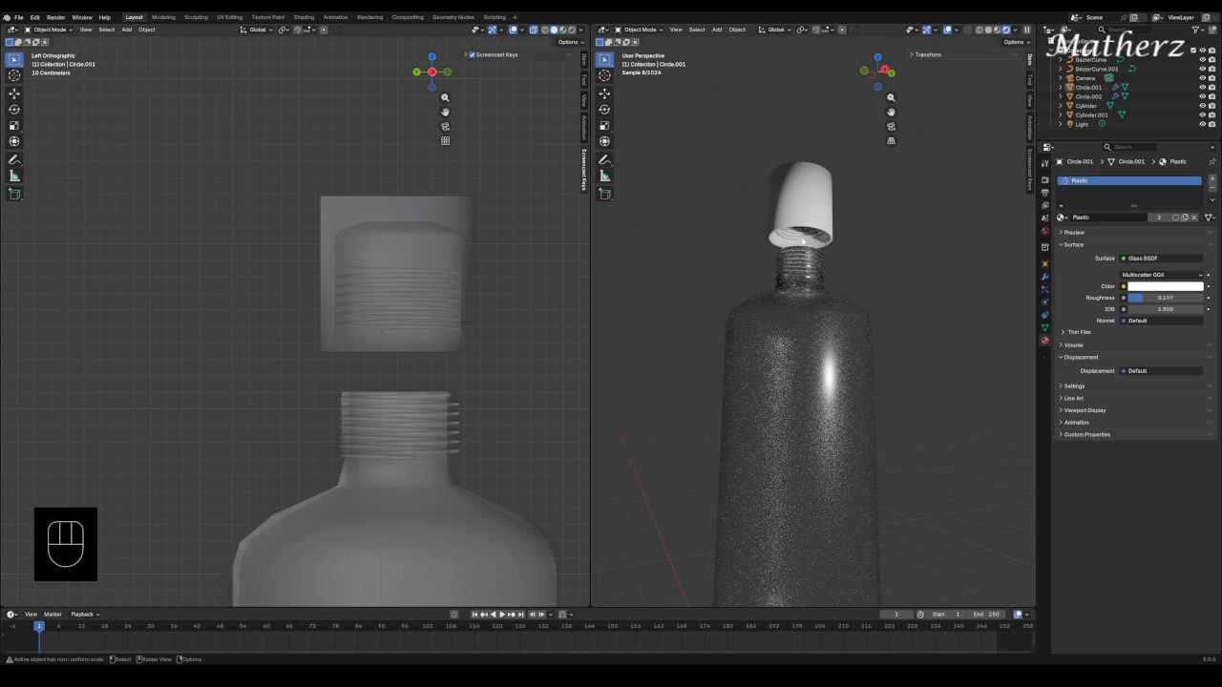
Create a new material on the cap and set its base color to a pale salmon, around #E7BCA8.
left_click(804, 202)
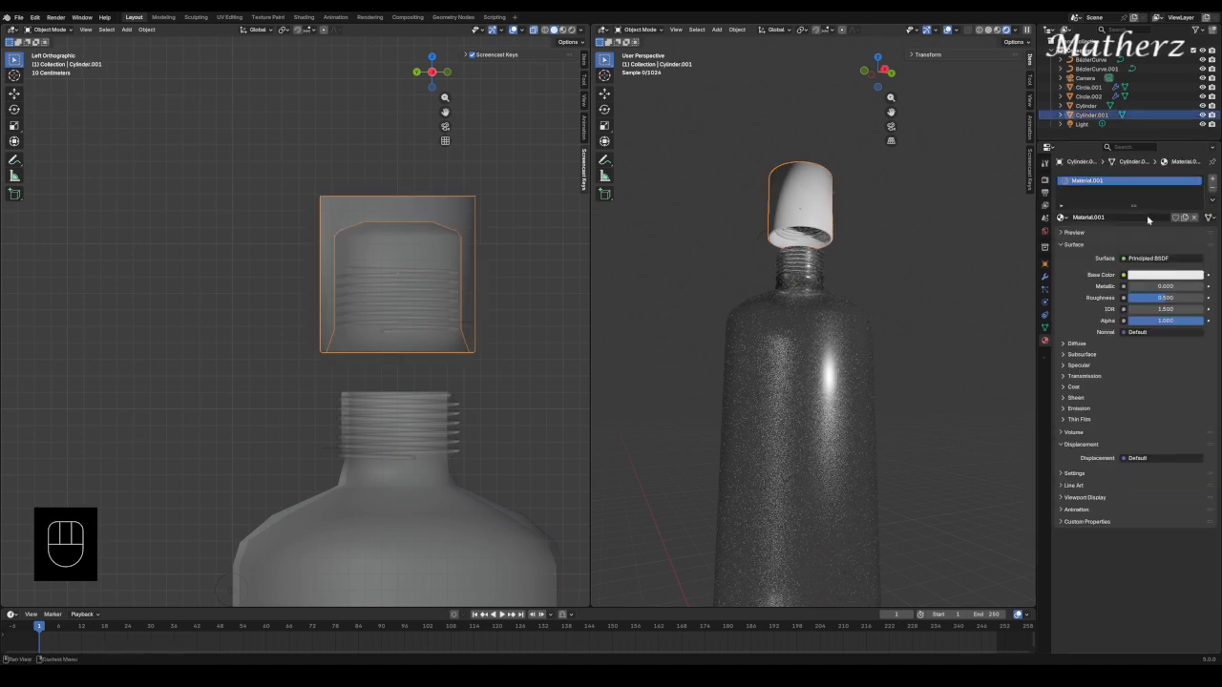
left_click(1146, 276)
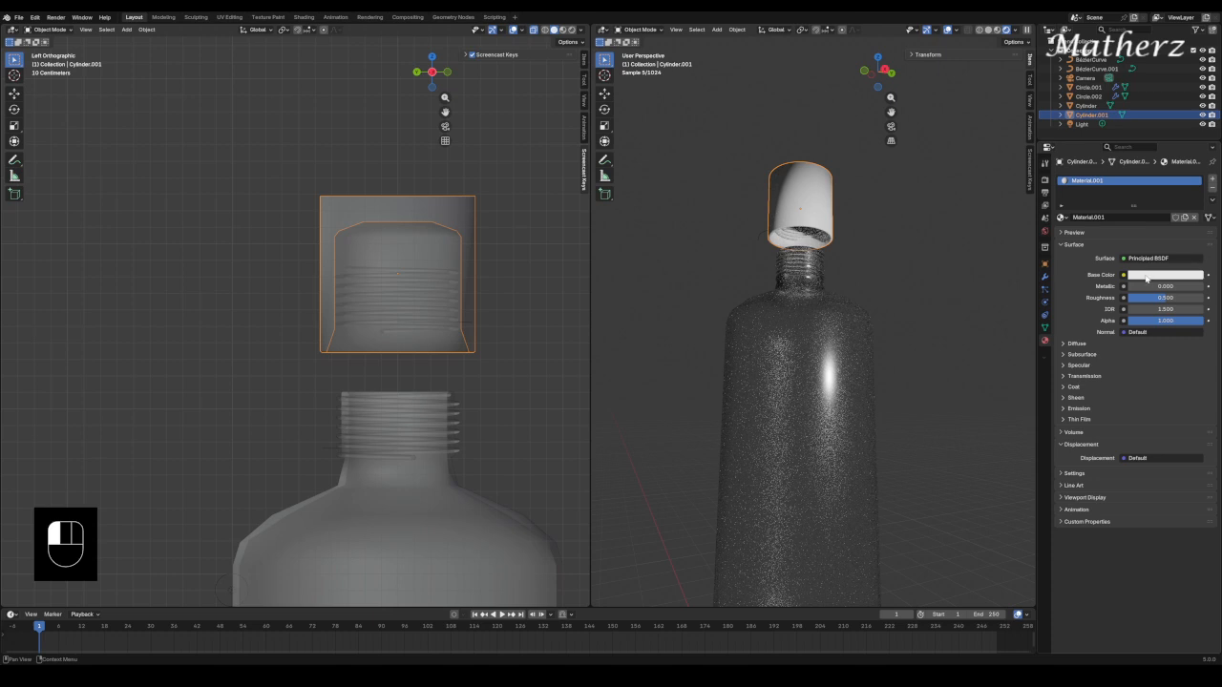
left_click(1154, 159)
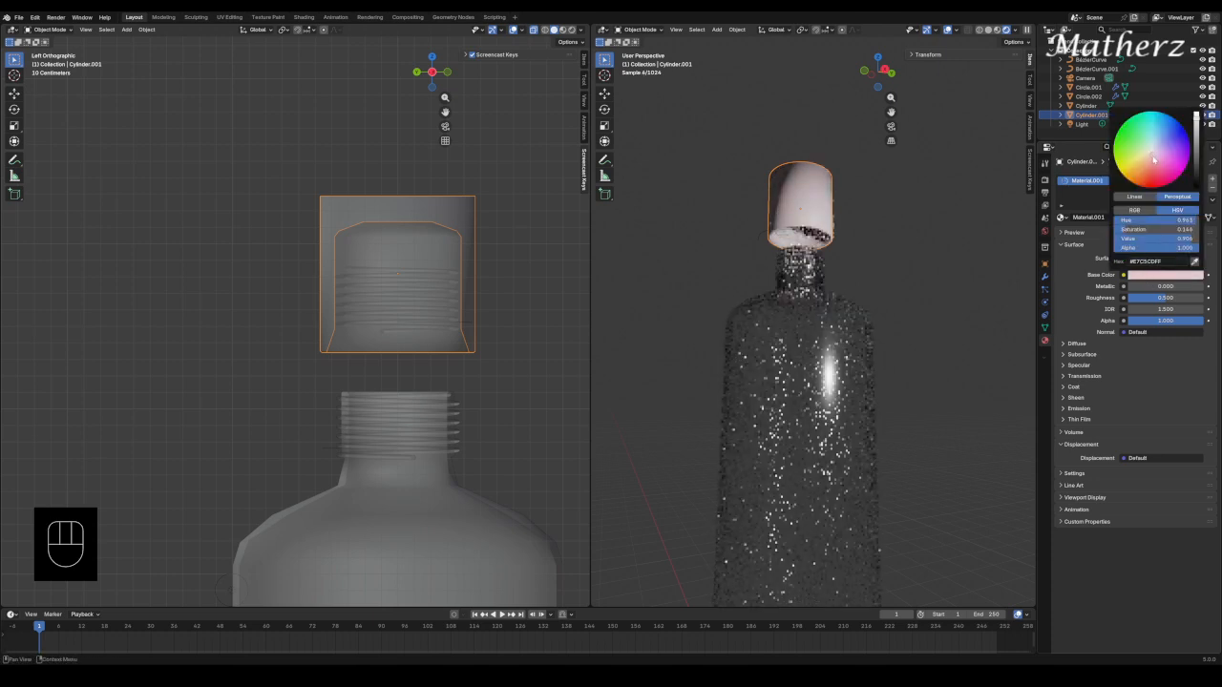
left_click(1148, 167)
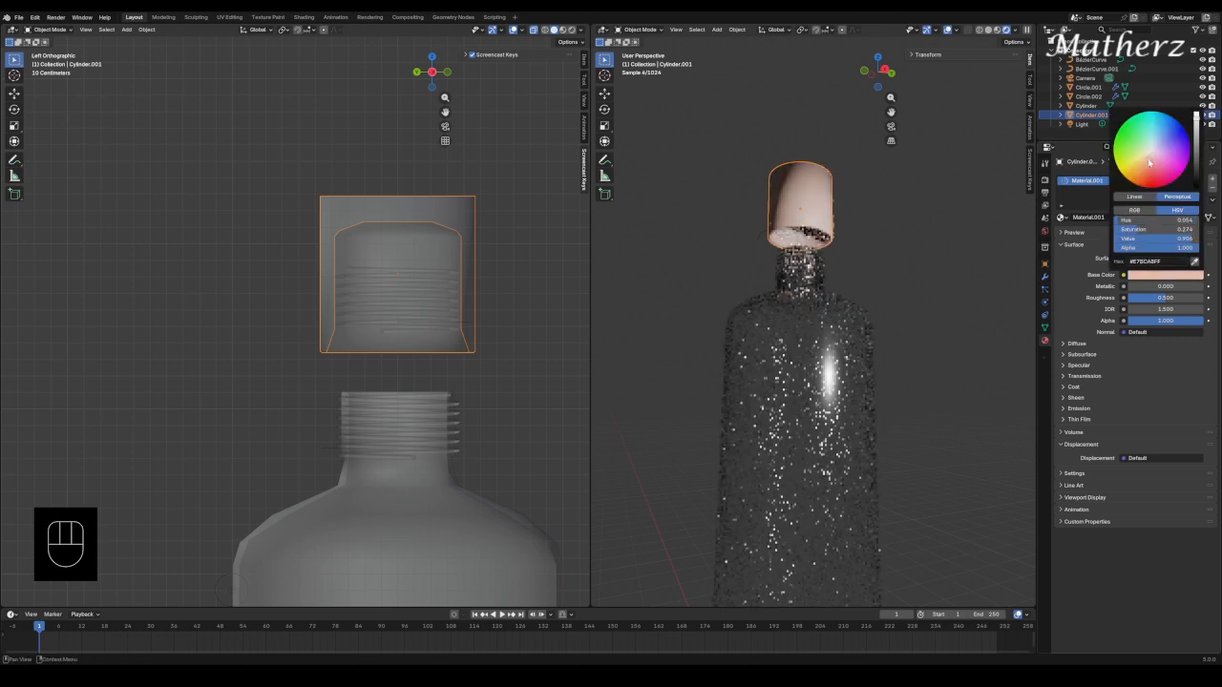
Assign the cap's Material.001 to the internal thread and deselect it.
left_click(781, 236)
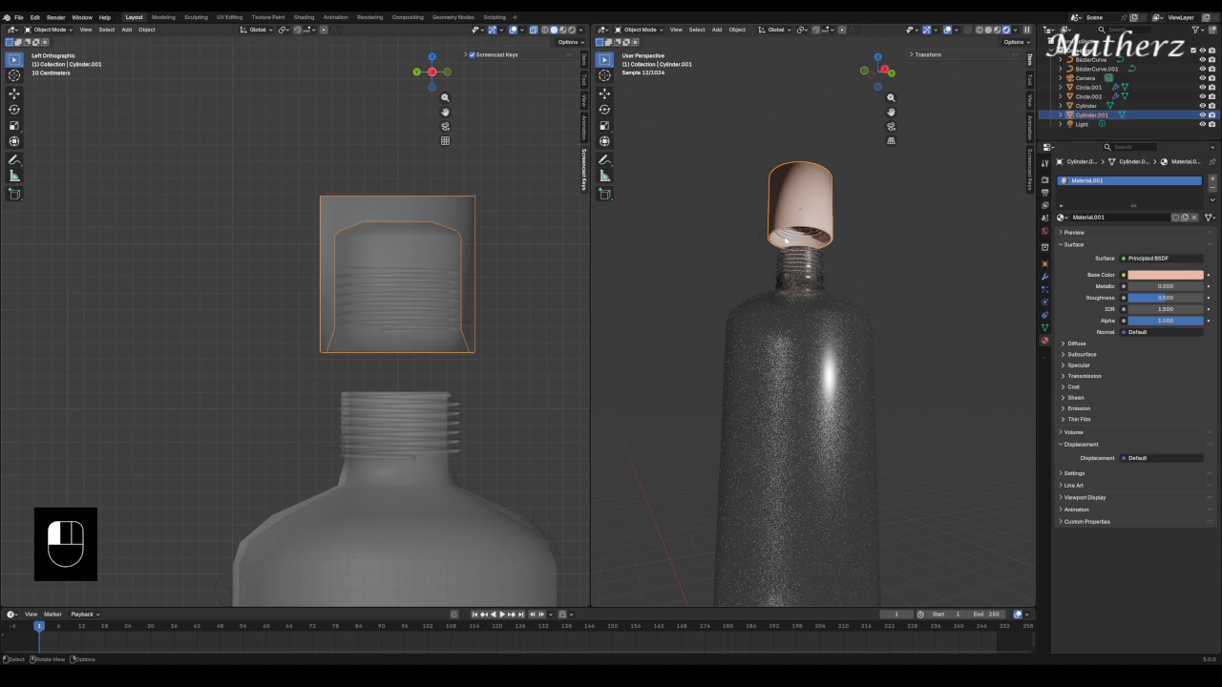
left_click(782, 240)
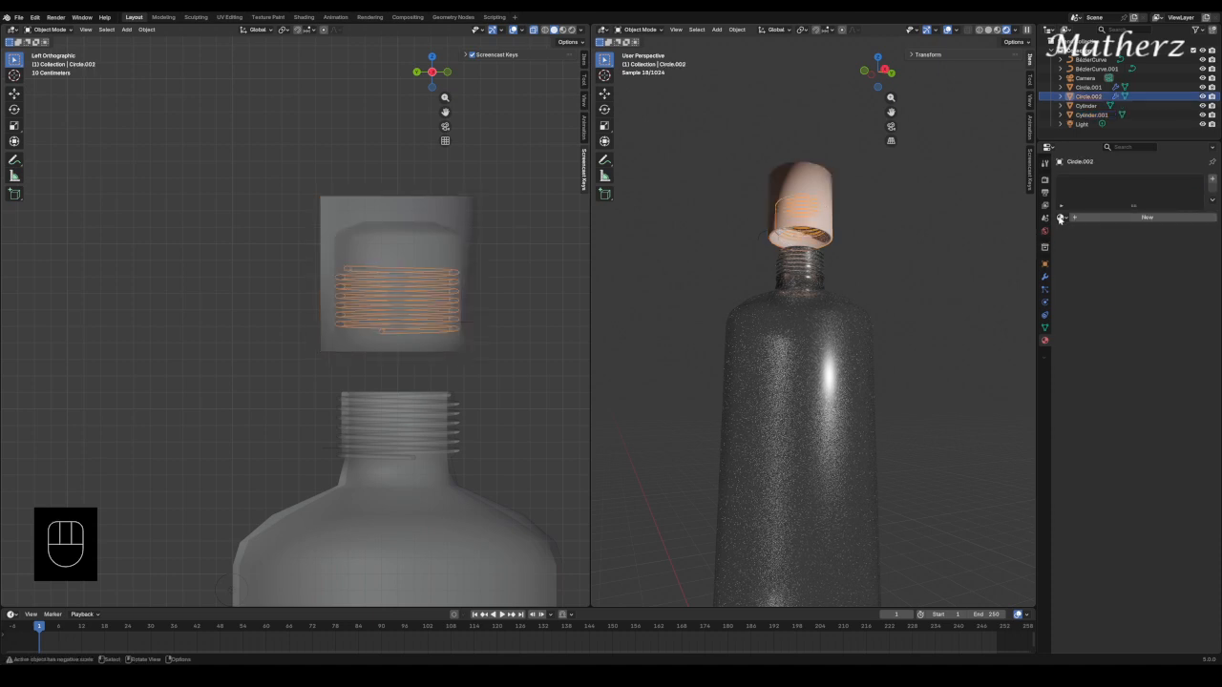
left_click(1062, 218)
left_click(1070, 244)
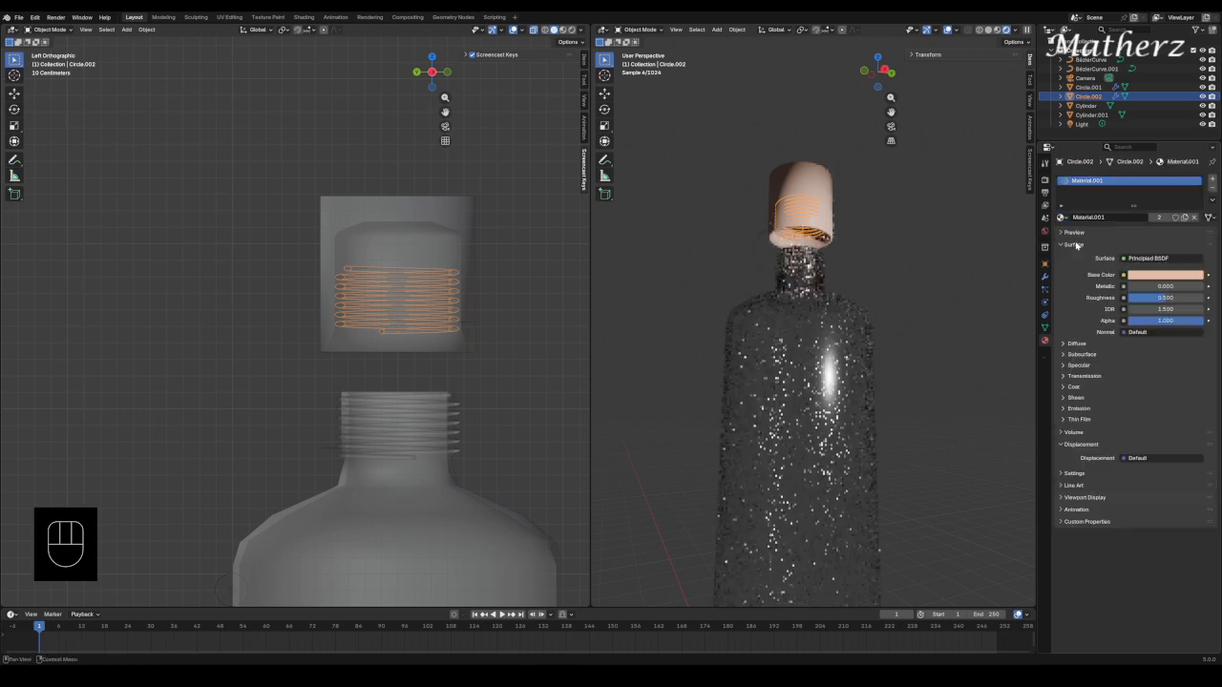
left_click(987, 268)
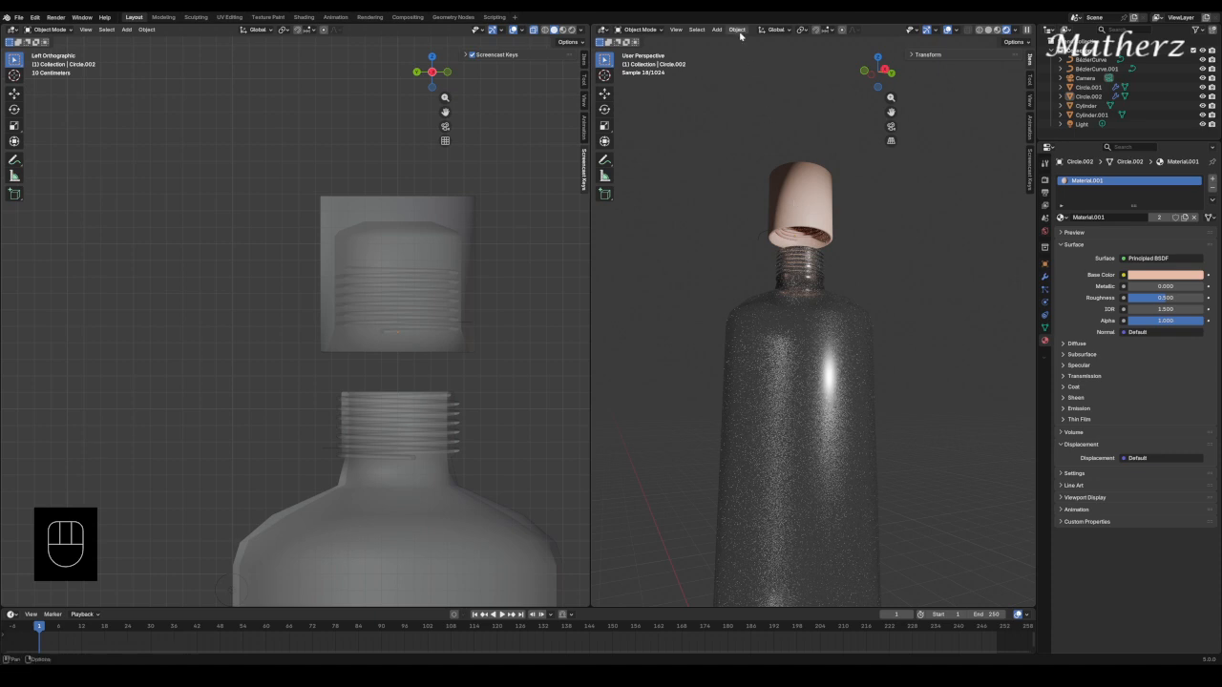
Enter Edit Mode and switch the perspective view to wireframe shading with X-ray off.
left_click(640, 29)
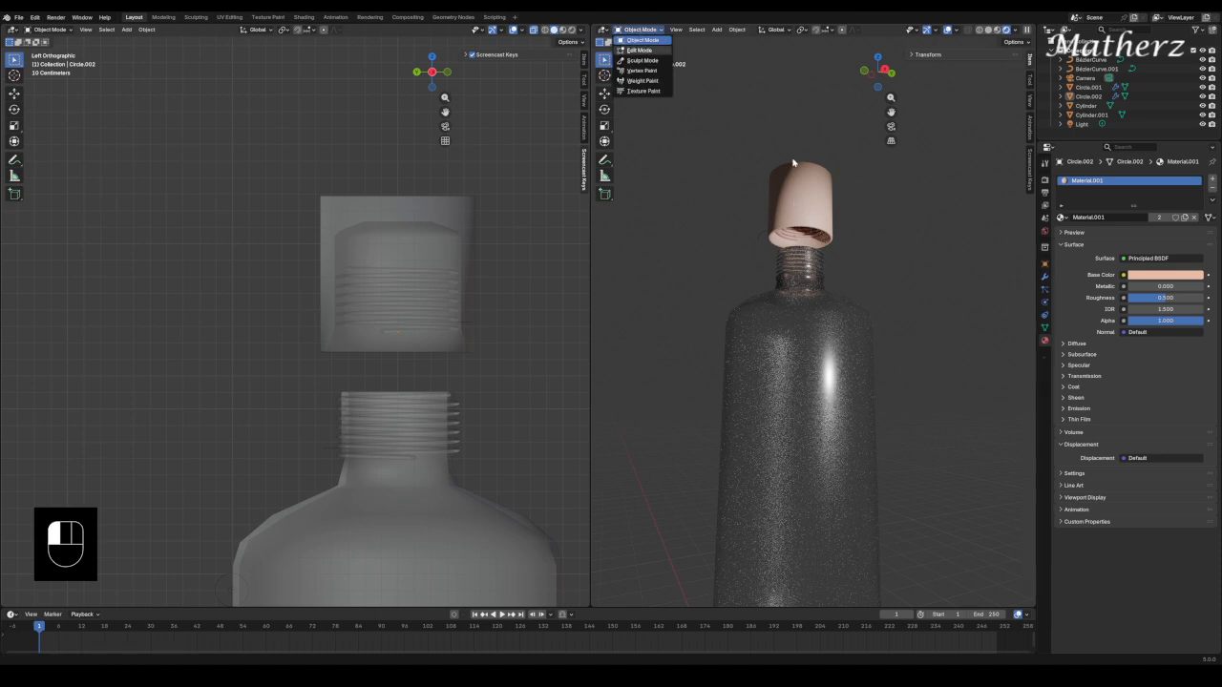
left_click(640, 51)
middle_click_drag(827, 145, 823, 197)
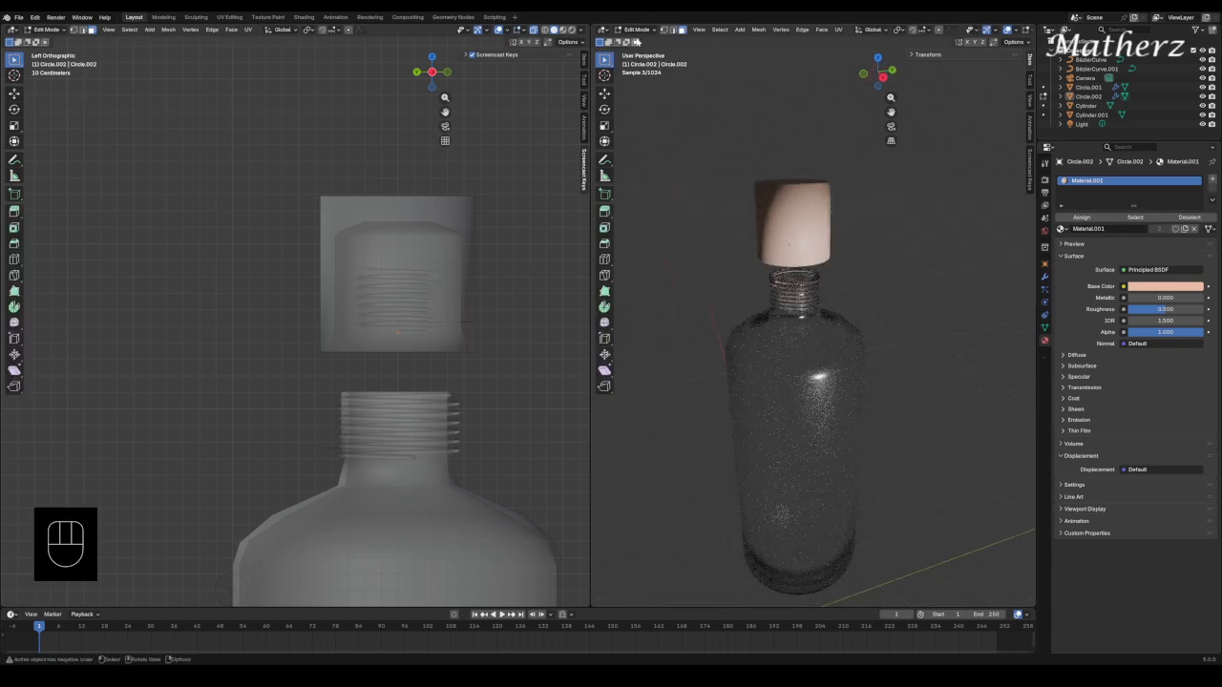
scroll(1011, 31, "down", 3)
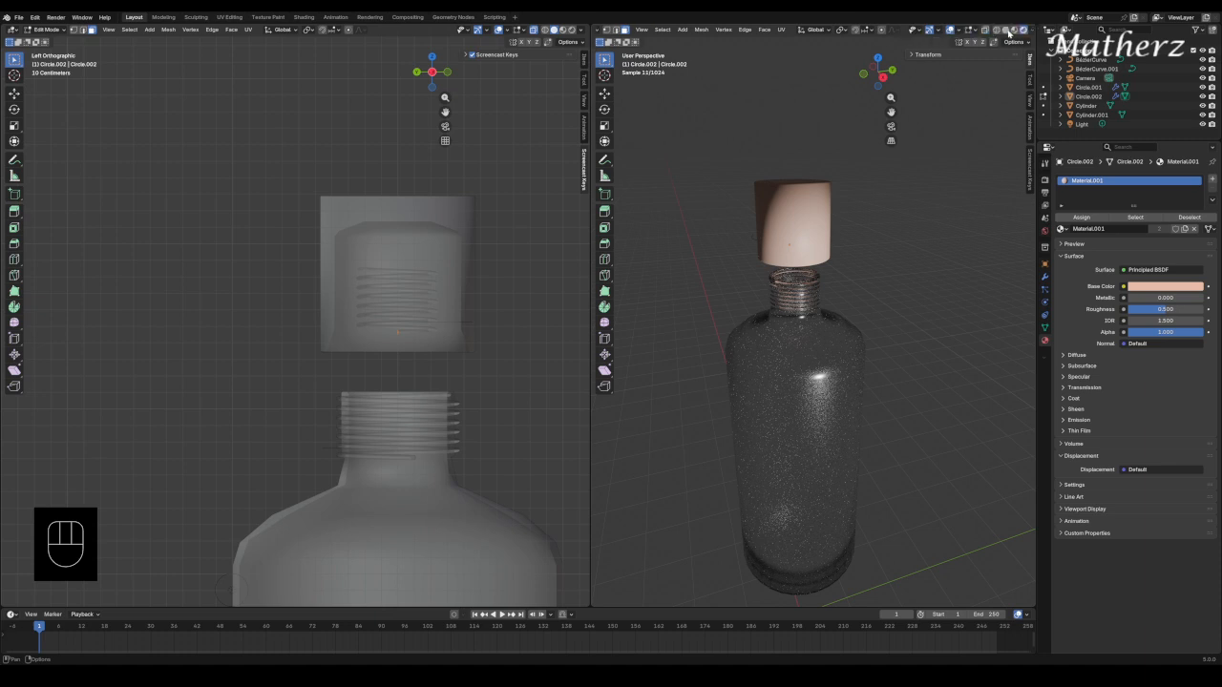
left_click(992, 29)
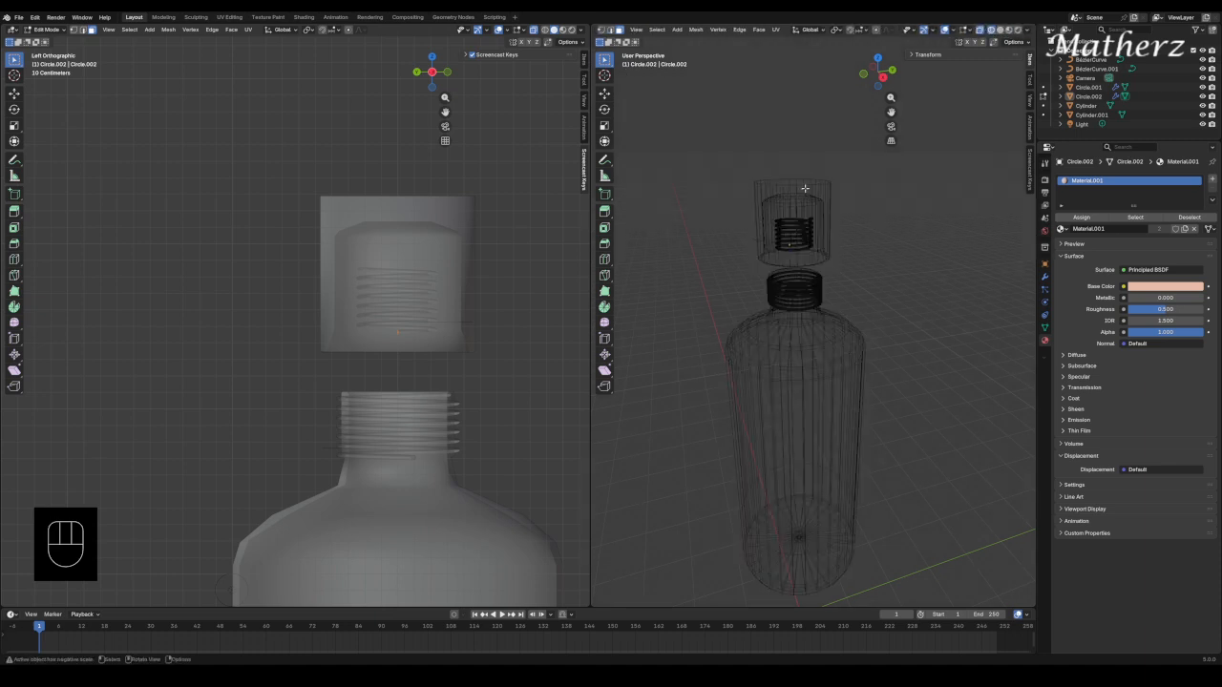
left_click(1001, 31)
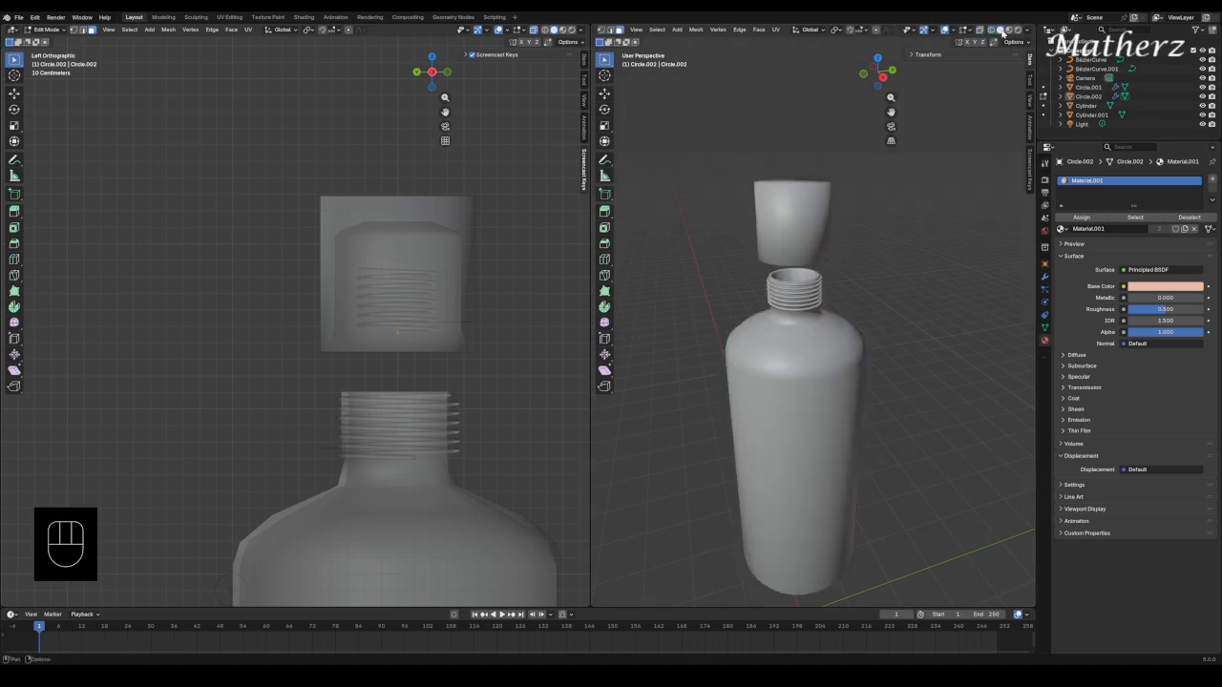
left_click(992, 29)
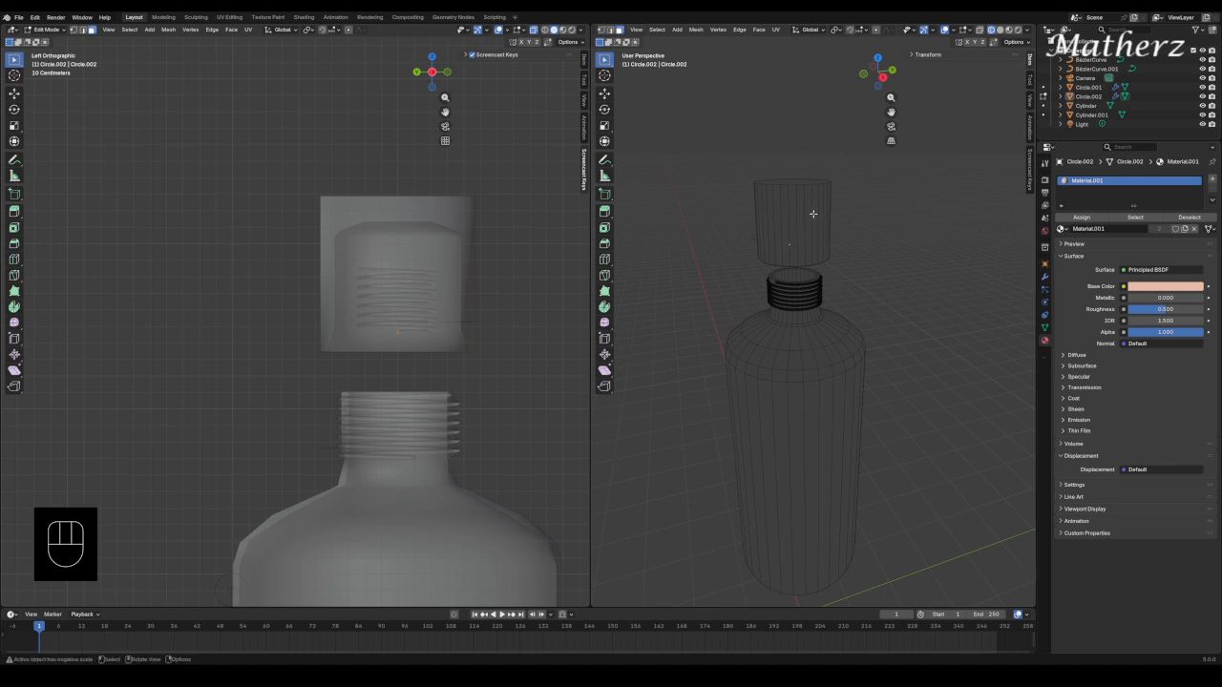
scroll(695, 35, "up", 3)
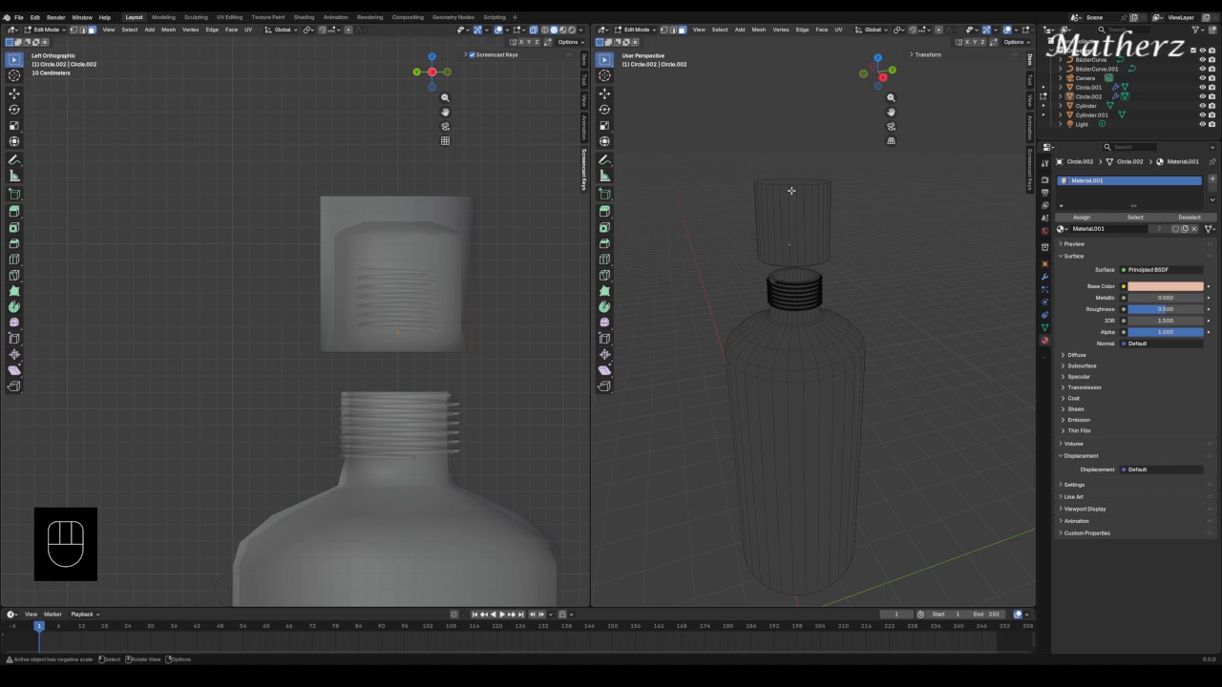
key("ctrl")
key("ctrl+r")
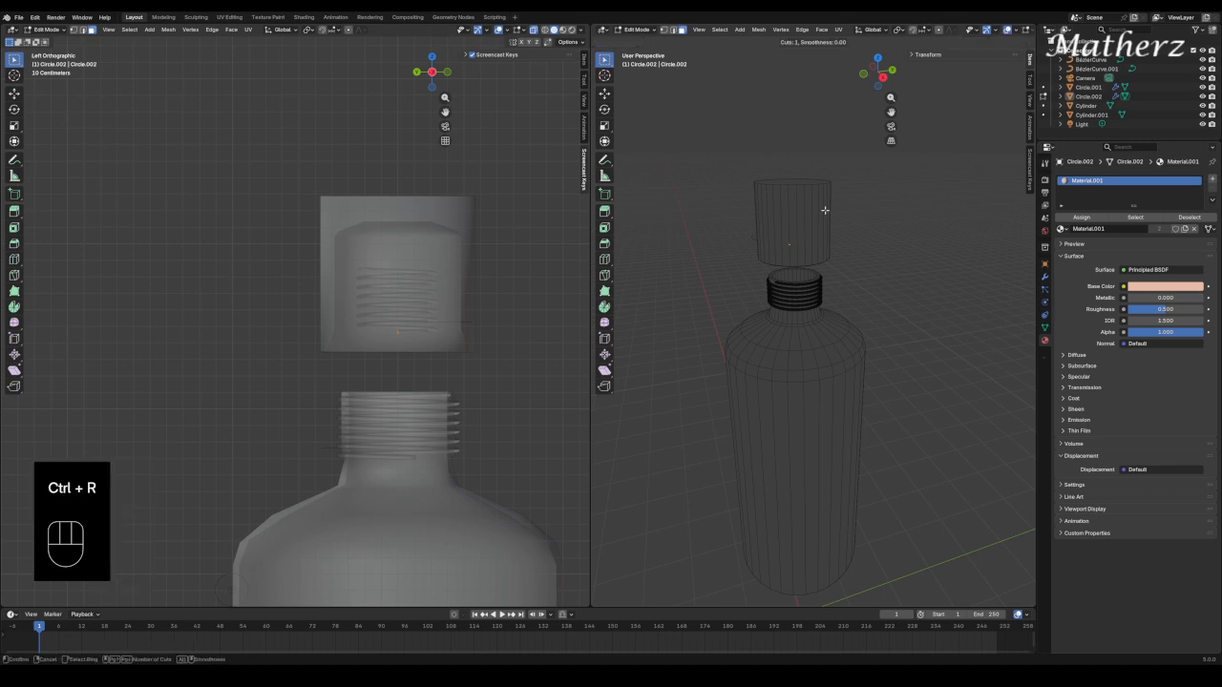
key("ctrl")
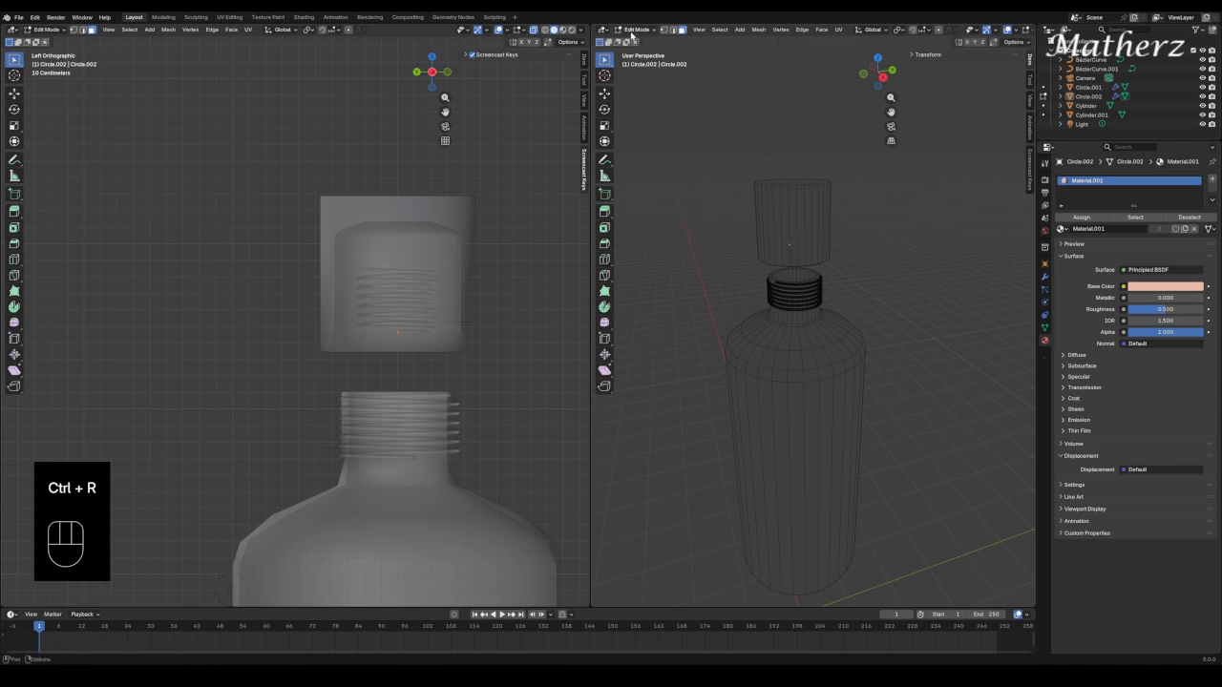
Leave Edit Mode on the thread, select the cap and enter Edit Mode on it instead.
left_click(628, 29)
left_click(635, 36)
left_click(810, 210)
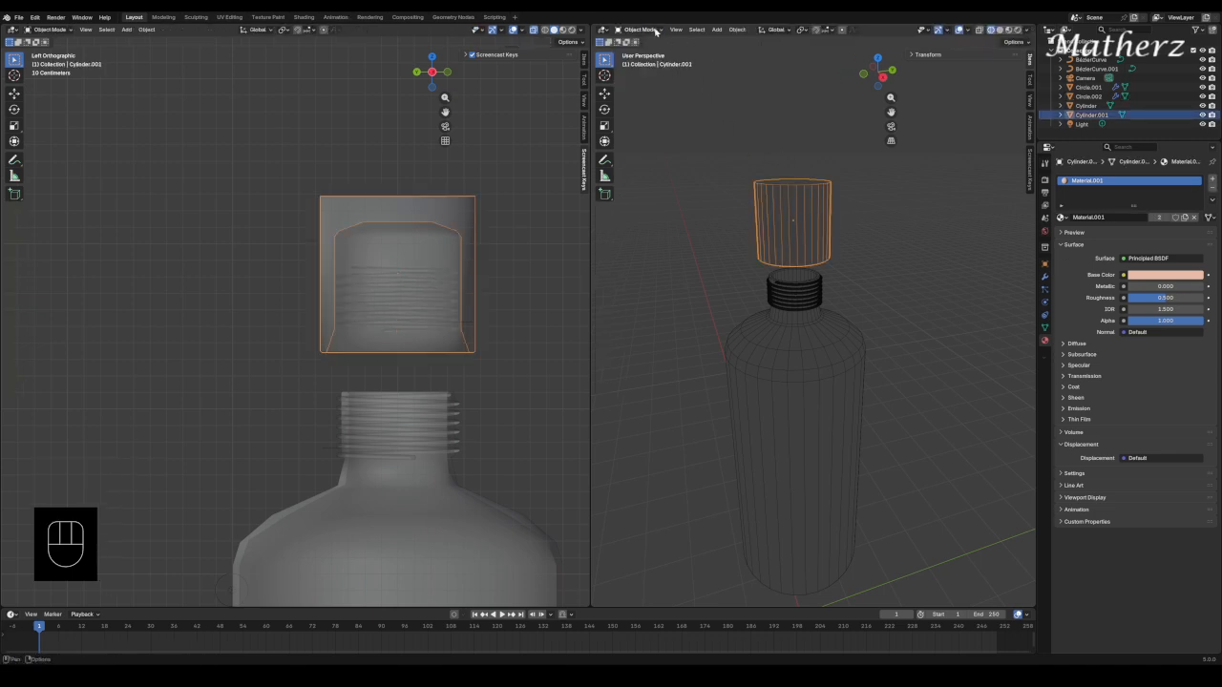
left_click(635, 29)
left_click(635, 48)
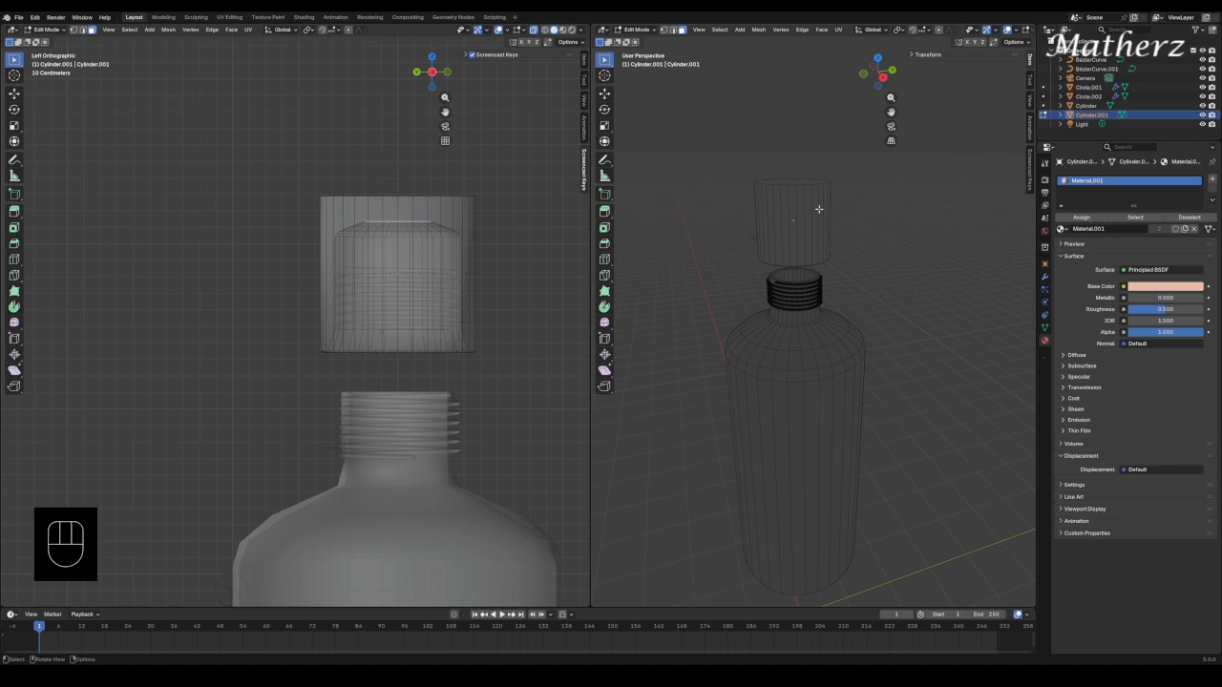
Add two horizontal loop cuts around the cap's outer wall, one near the top rim and one just above the bottom rim.
key("ctrl+r")
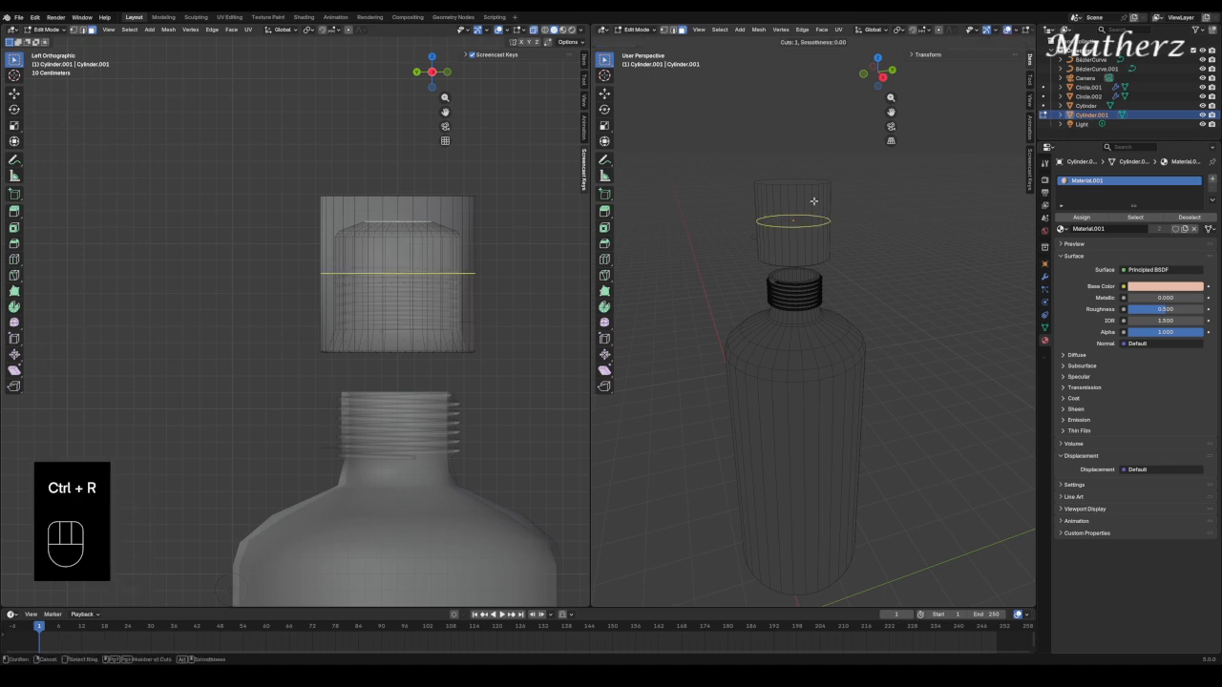
left_click(813, 201)
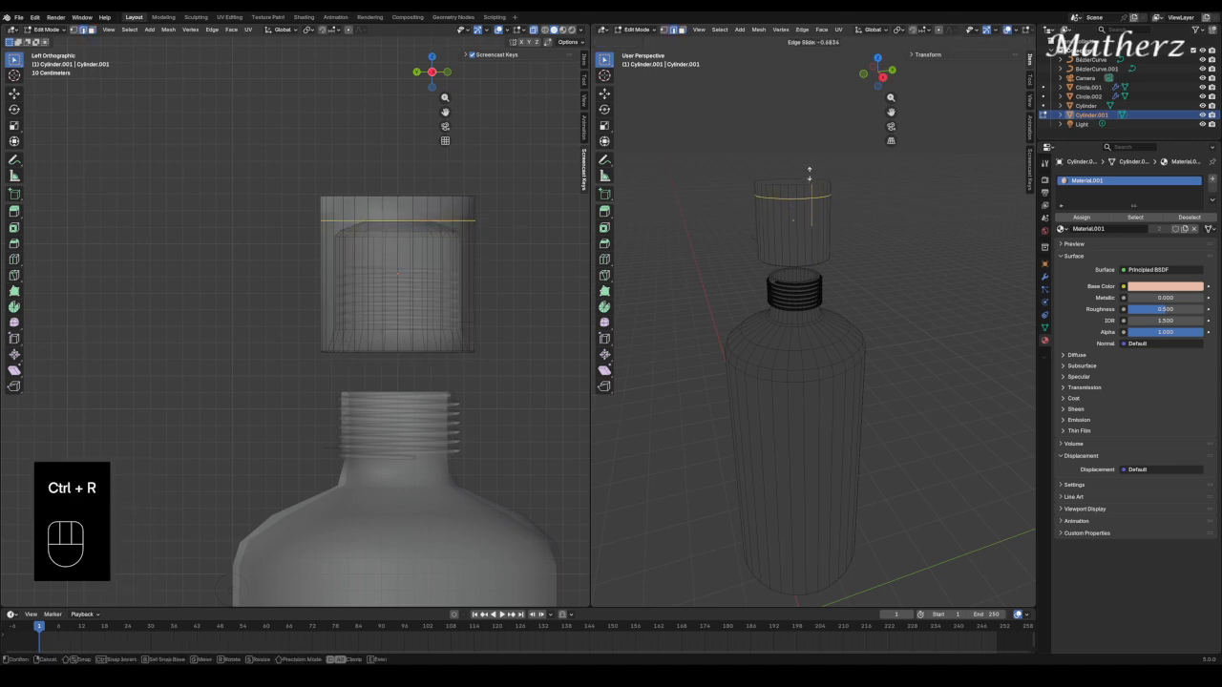
left_click(810, 174)
key("ctrl+r")
left_click(825, 237)
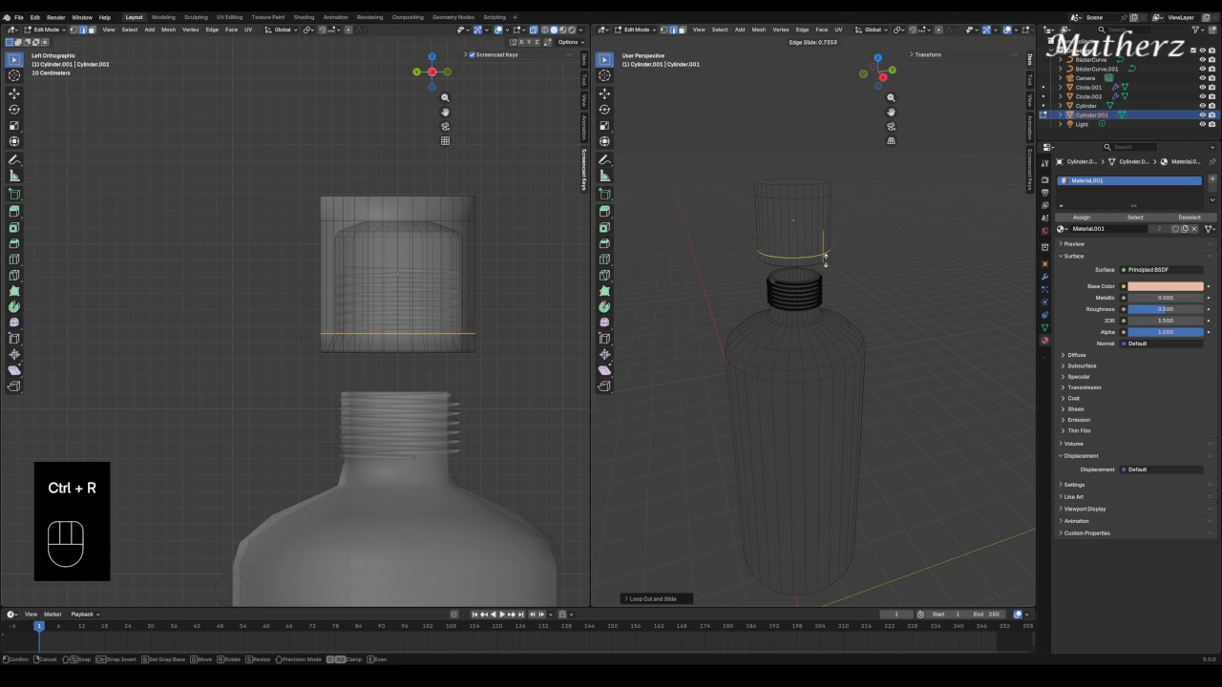
left_click(827, 258)
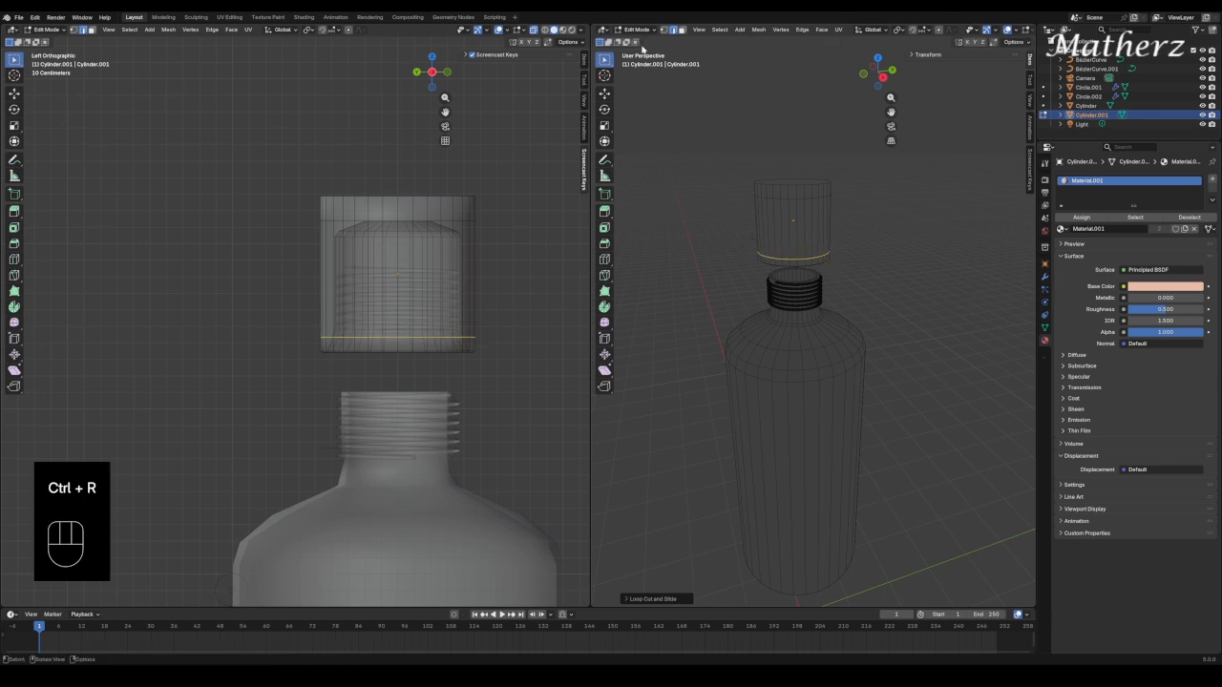
Select every other tall face between the two new loops, all the way around the cap's outer wall.
left_click(681, 29)
left_click(793, 212)
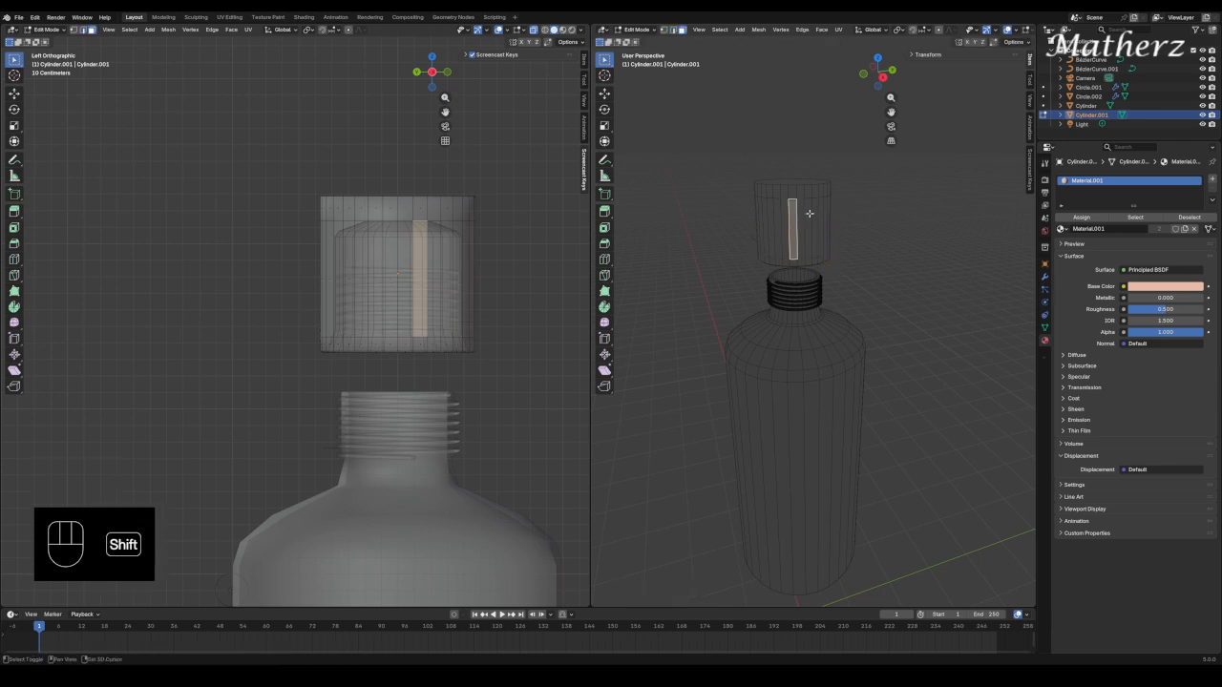
left_click(810, 214, "shift")
left_click(822, 218, "shift")
middle_click_drag(822, 218, 860, 234)
left_click(766, 218, "shift")
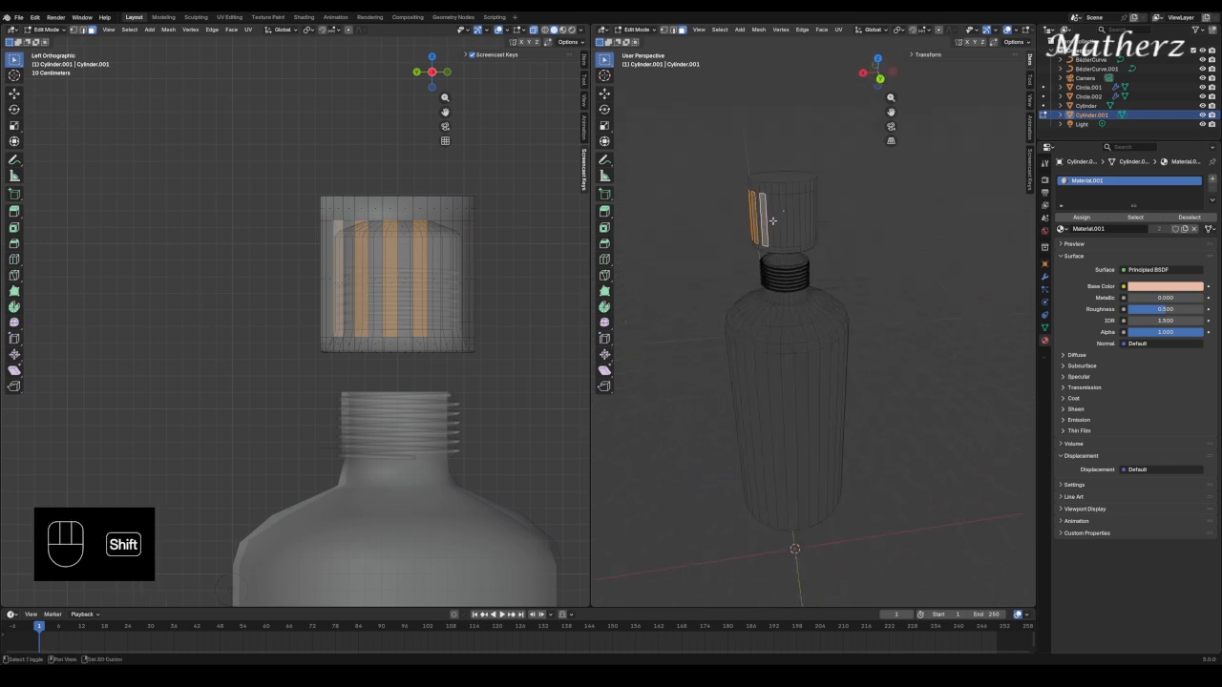
left_click(776, 221, "shift")
left_click(789, 225, "shift")
middle_click_drag(789, 225, 811, 214)
left_click(807, 211, "shift")
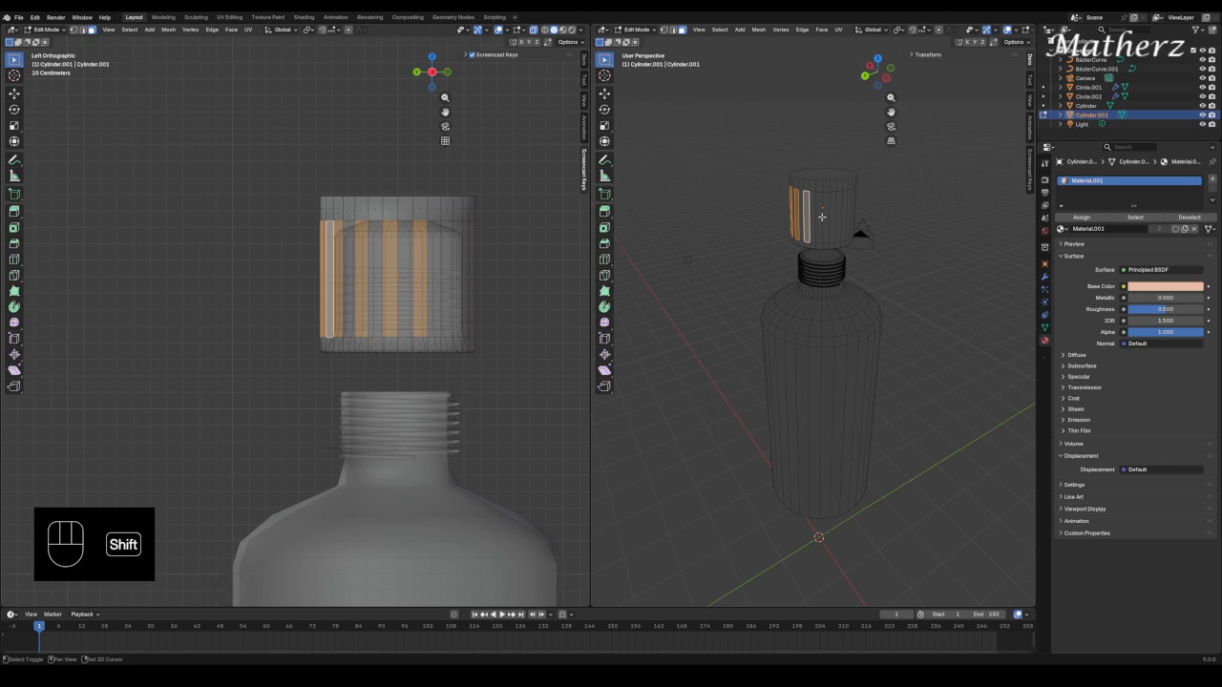
left_click(823, 219, "shift")
left_click(831, 221, "shift")
middle_click_drag(832, 221, 842, 219)
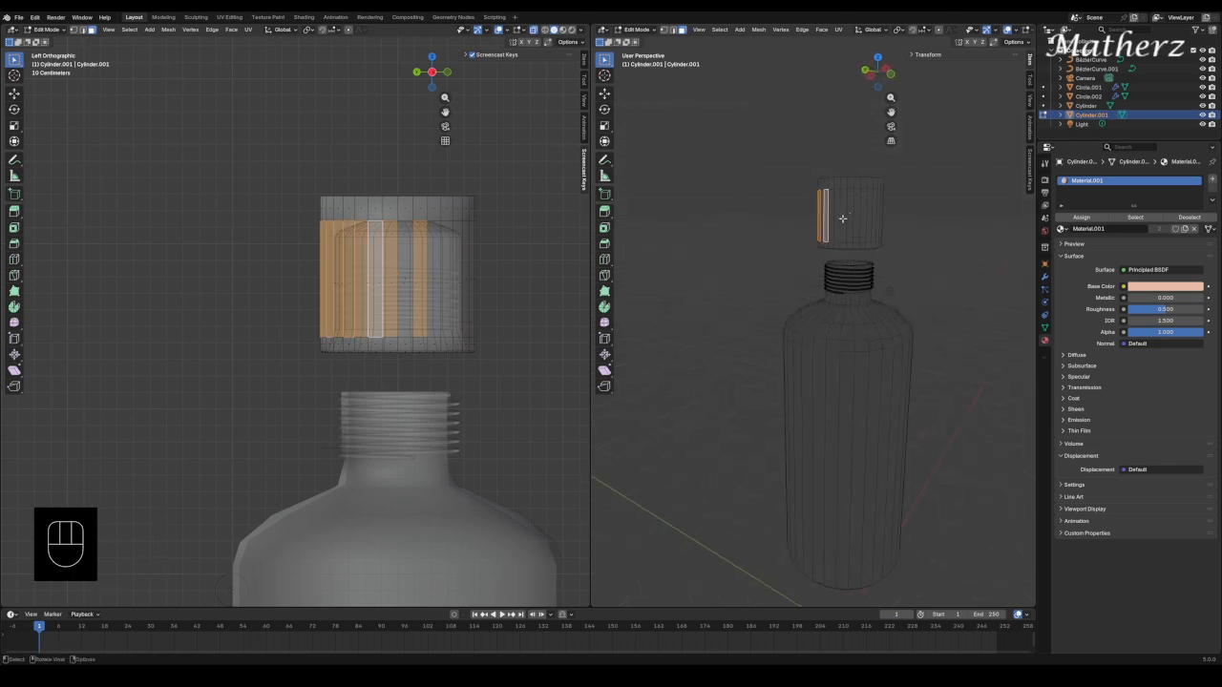
left_click(840, 219, "shift")
left_click(851, 222, "shift")
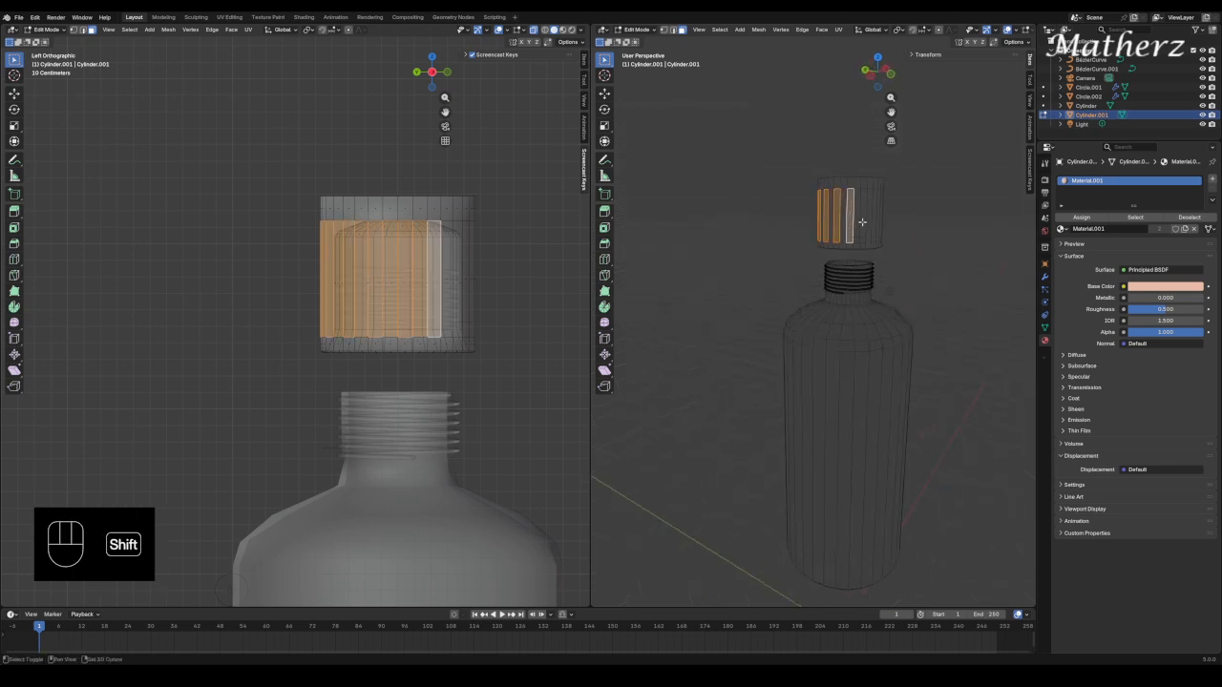
left_click(862, 222, "shift")
middle_click_drag(862, 221, 835, 226)
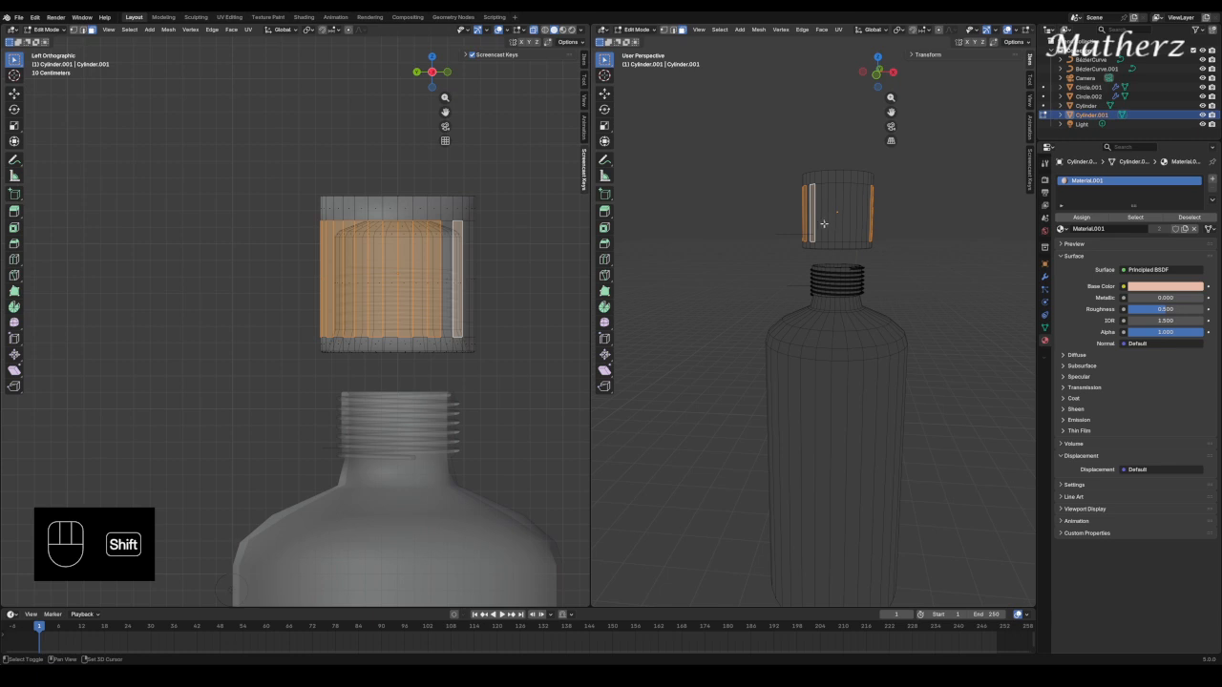
left_click(826, 229, "shift")
left_click(840, 232, "shift")
left_click(854, 229, "shift")
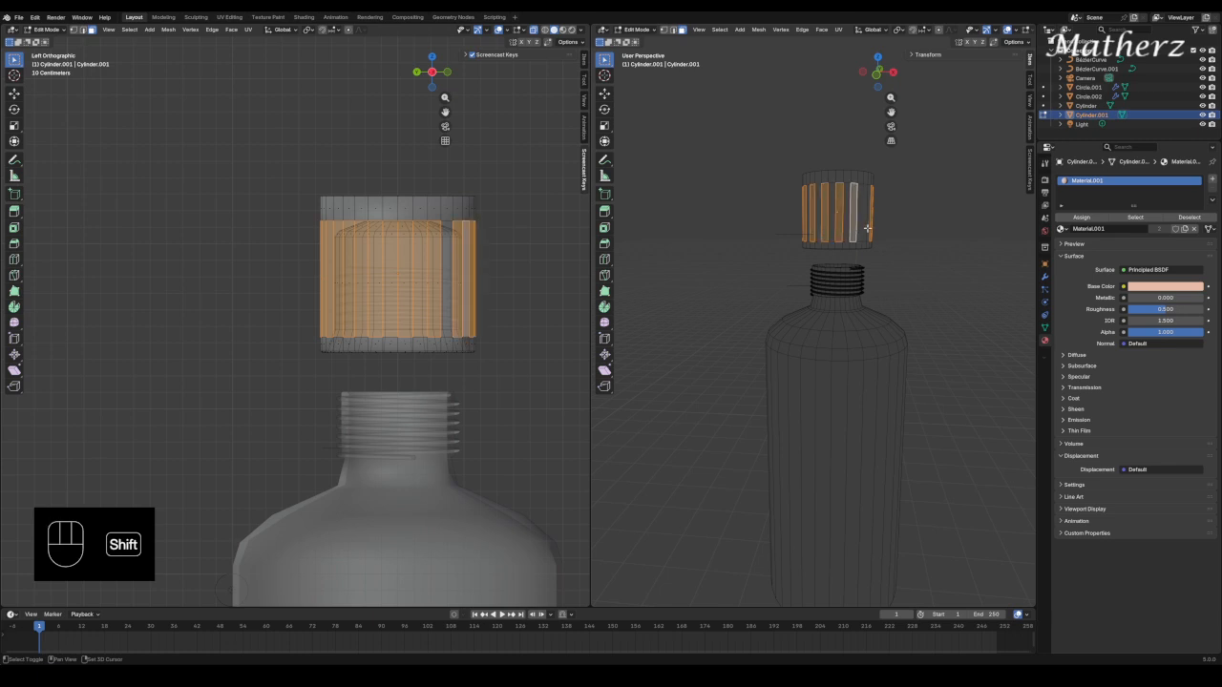
middle_click_drag(862, 229, 828, 223)
left_click(827, 222, "shift")
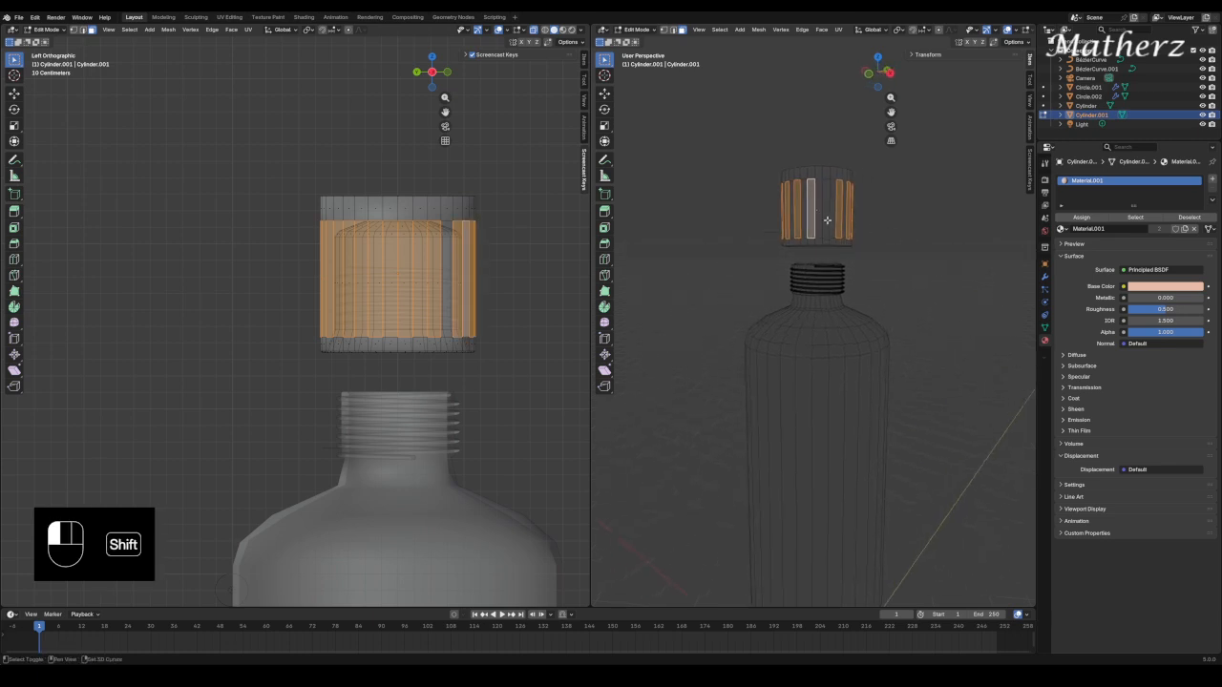
Extrude the selected vertical faces on the cap by about 0.01 m and scale them to about 0.98.
middle_click_drag(951, 181, 861, 199)
scroll(859, 198, "up", 5)
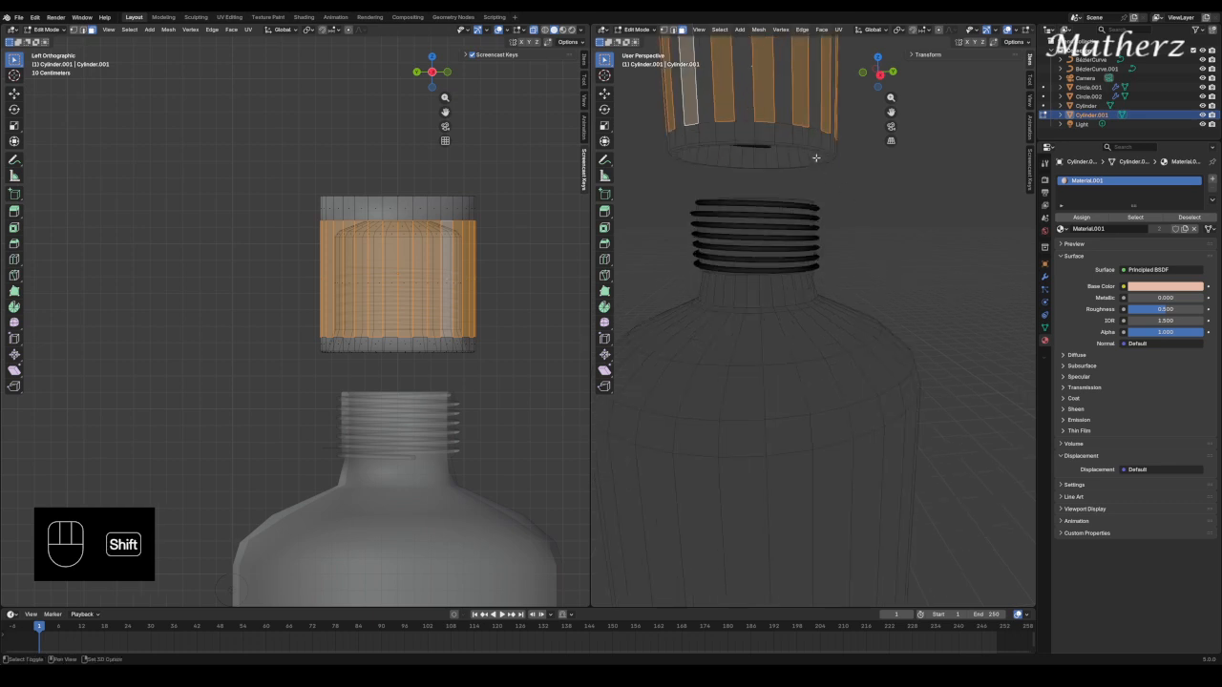
middle_click_drag(815, 159, 841, 332, "shift")
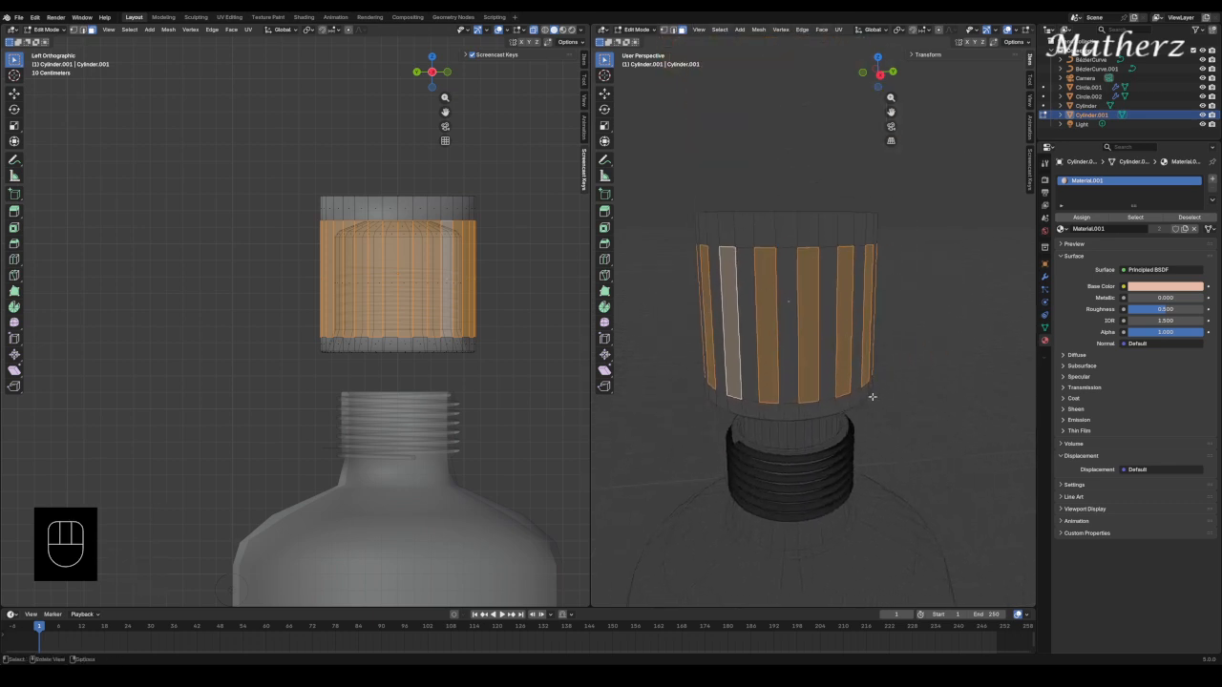
key("e")
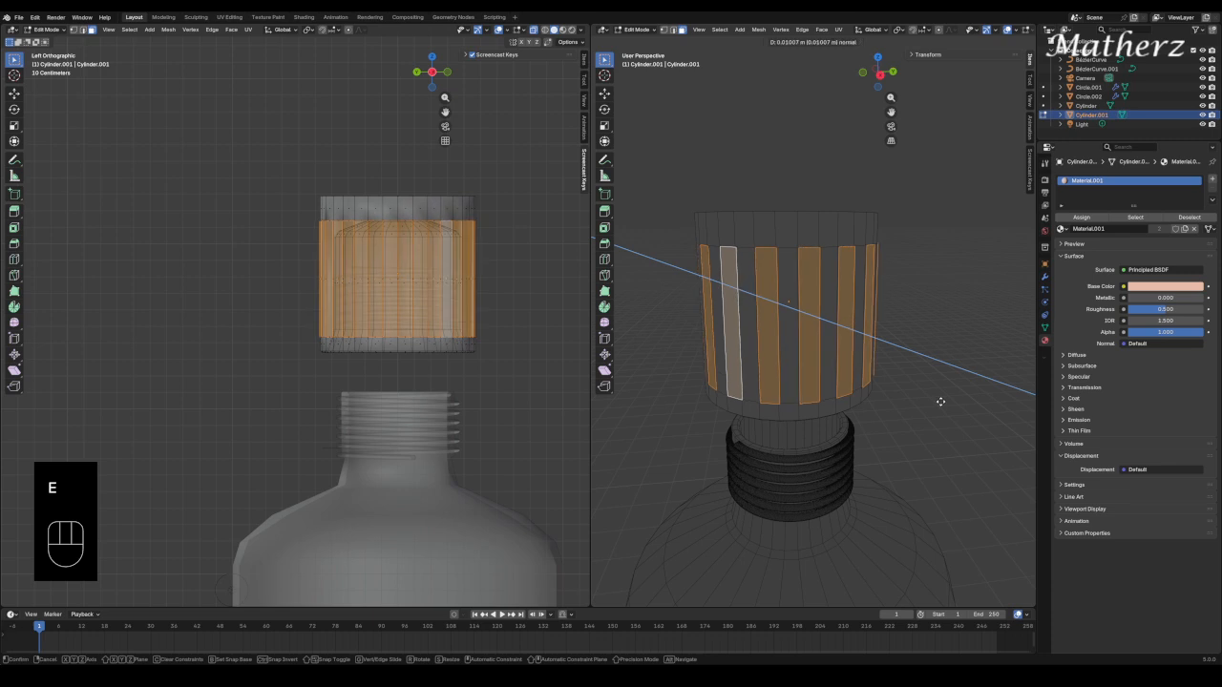
left_click(945, 398)
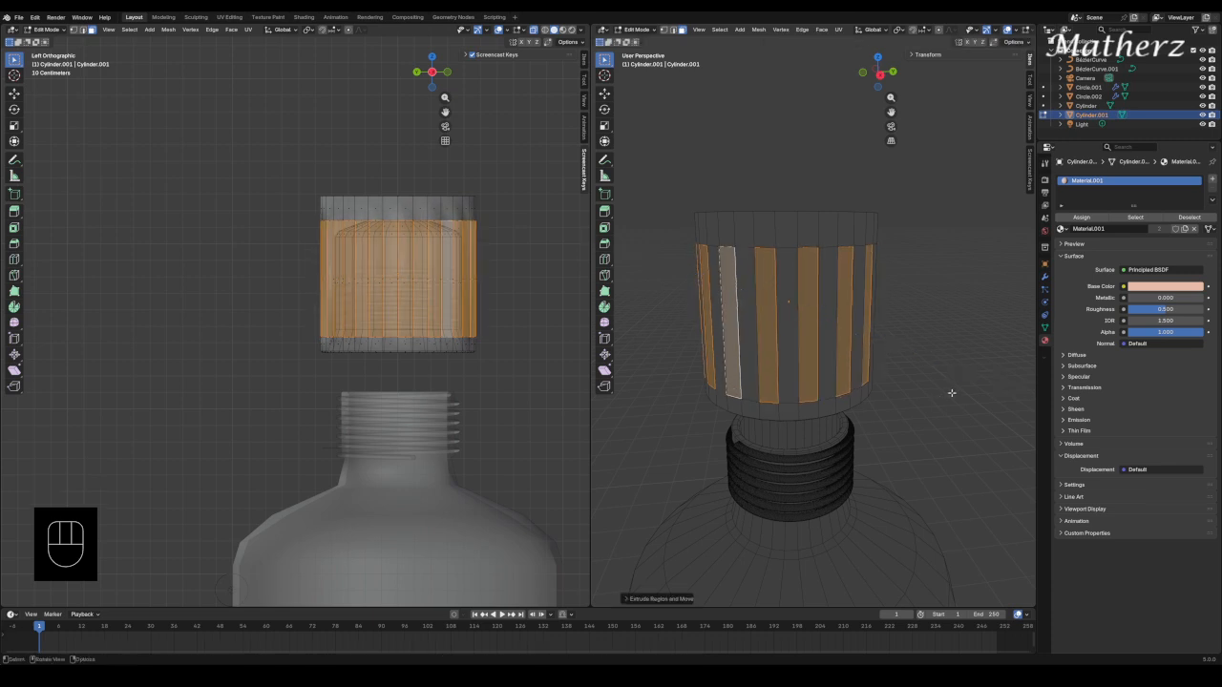
key("s")
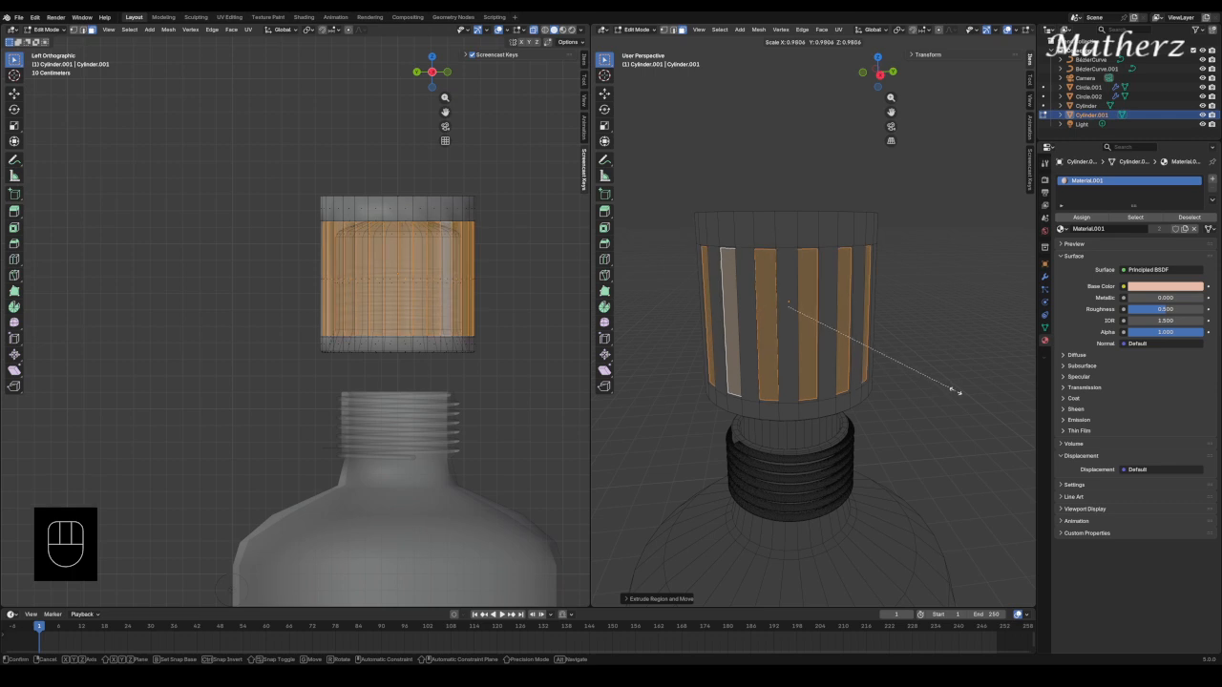
left_click(952, 389)
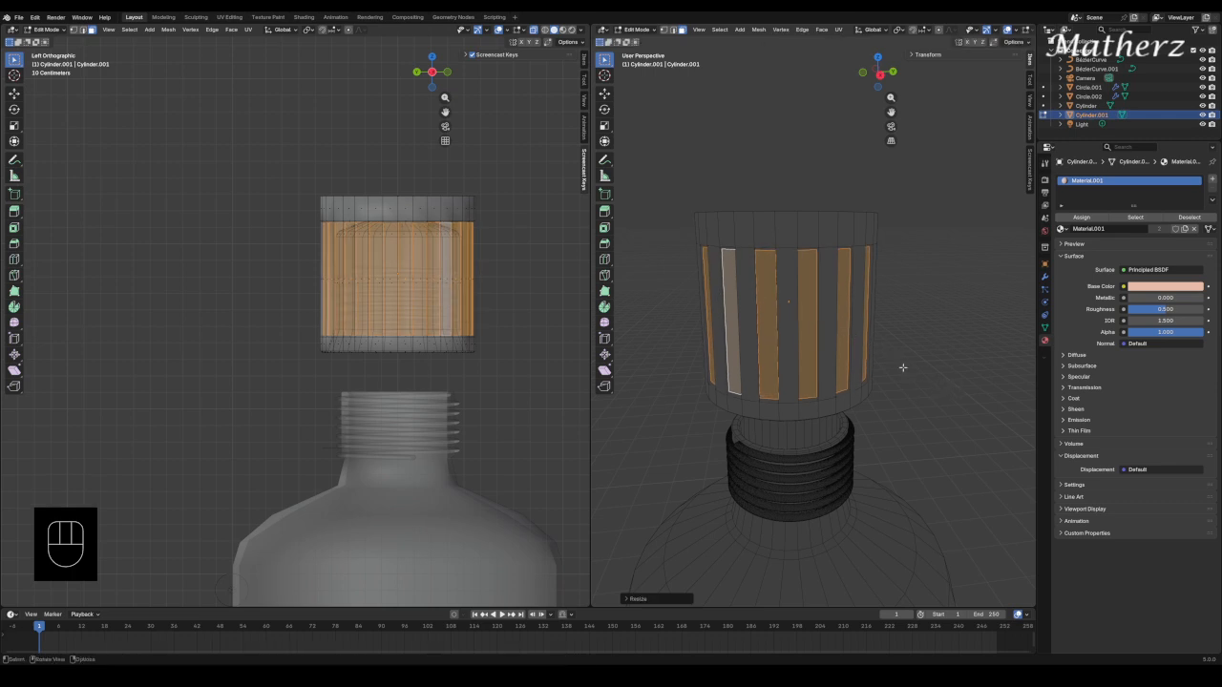
Return to Object Mode and apply Shade Smooth to the cap.
left_click(638, 30)
left_click(635, 42)
right_click(812, 246)
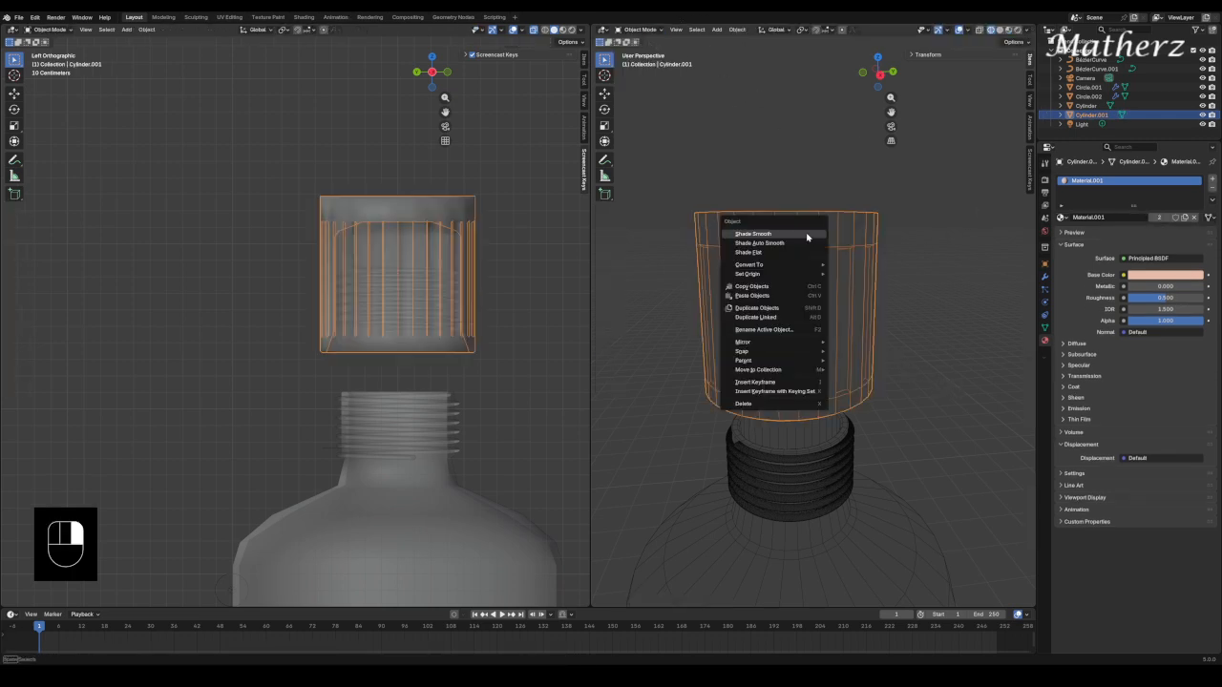
left_click(807, 239)
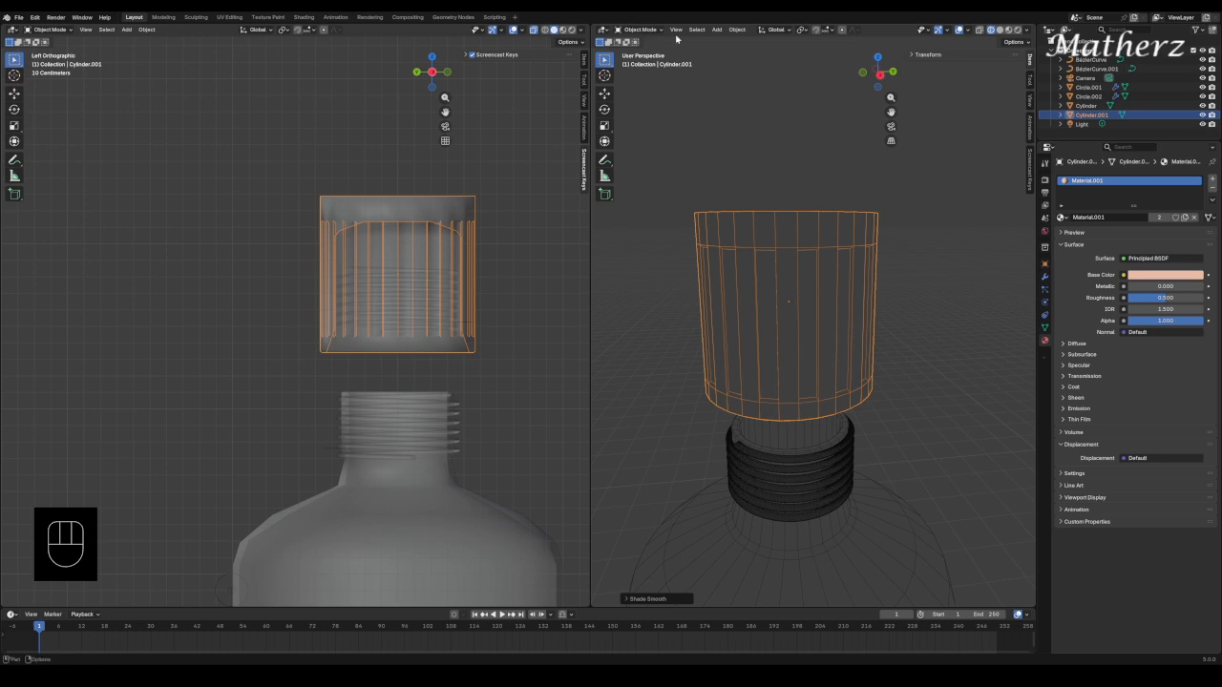
Switch the perspective view to rendered shading and deselect the cap.
left_click(1018, 29)
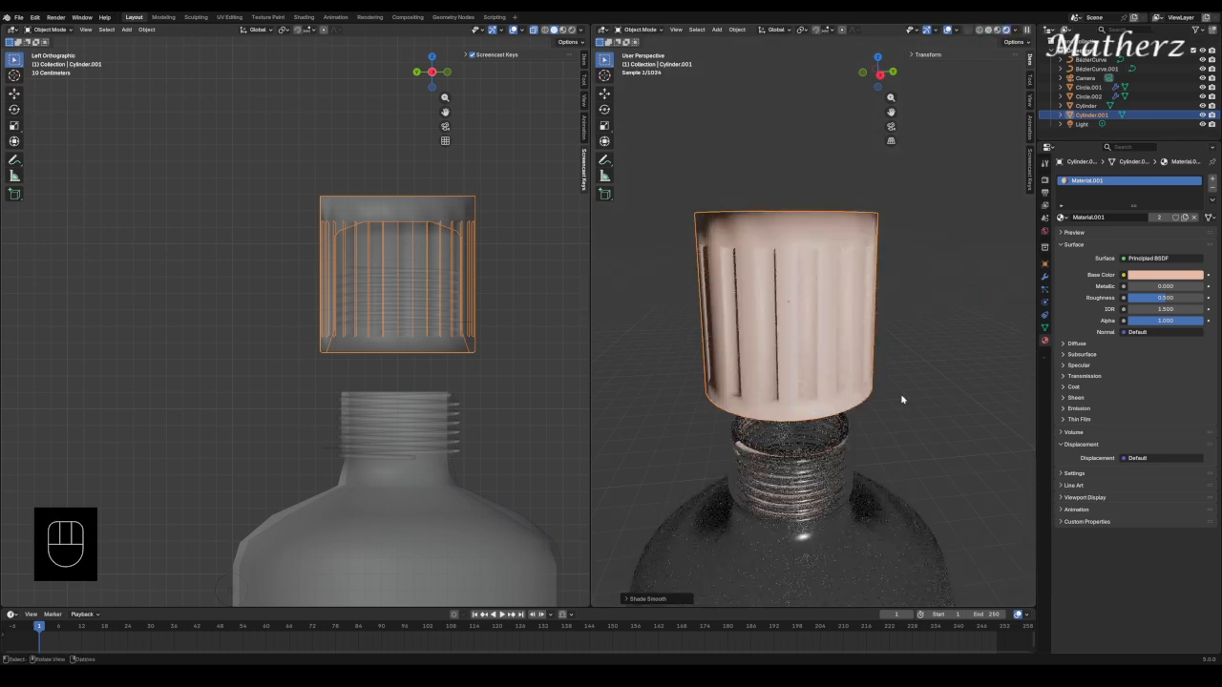
left_click(956, 405)
scroll(781, 308, "down", 5)
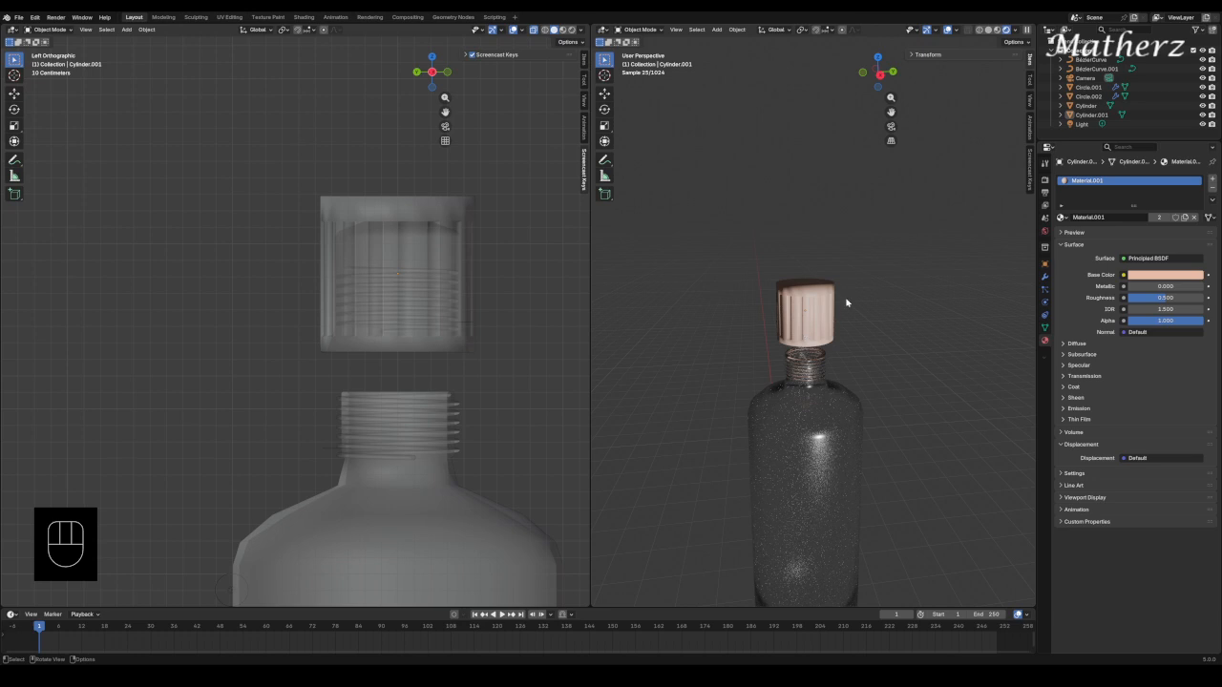
Scale the cap's selected vertical faces up slightly in Edit Mode and return to Object Mode.
left_click(817, 308)
left_click(635, 30)
left_click(639, 51)
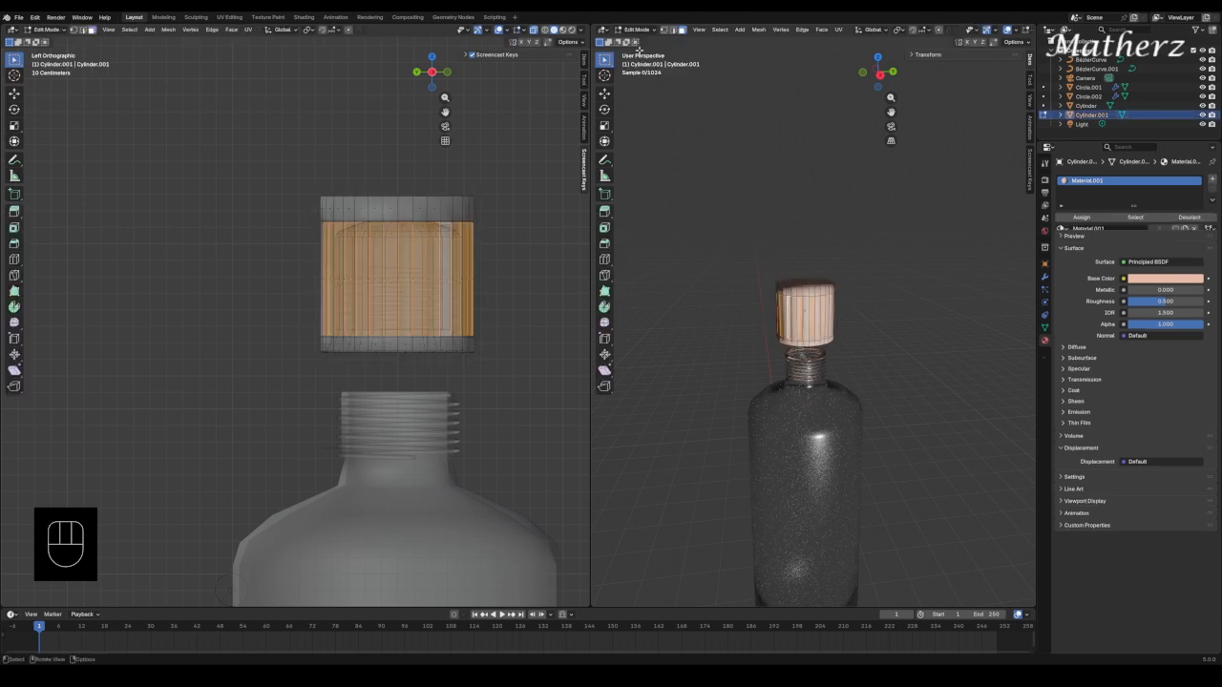
key("s")
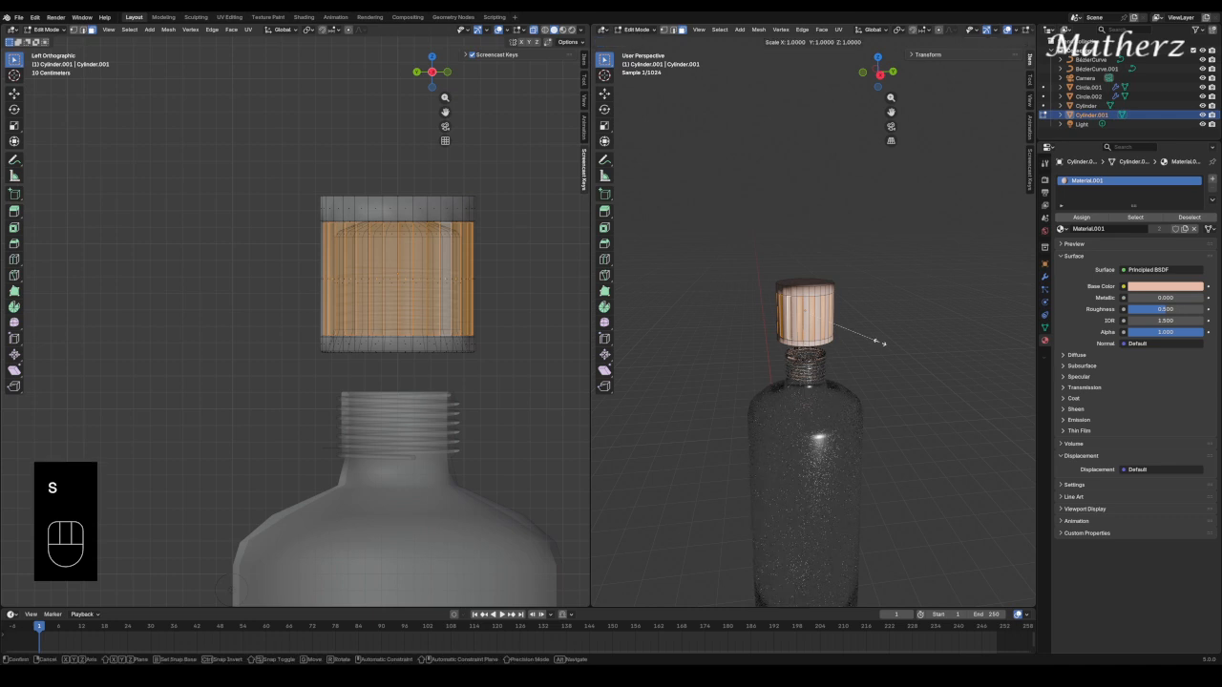
left_click(881, 343)
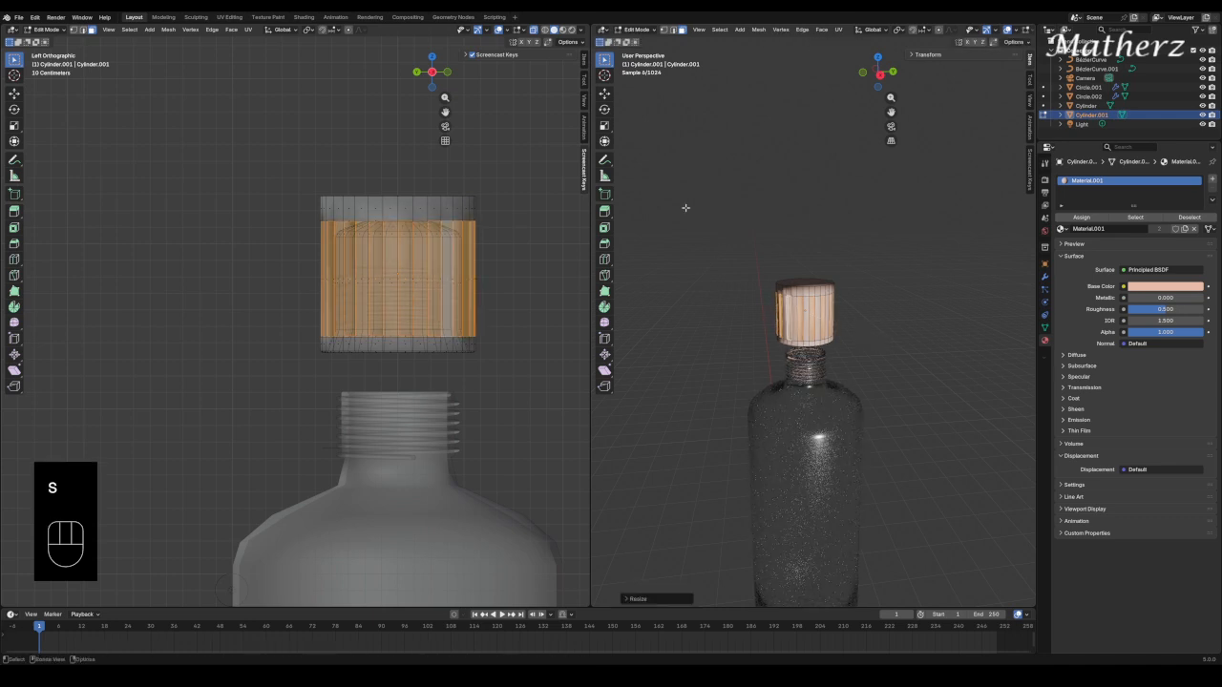
left_click(635, 30)
left_click(638, 41)
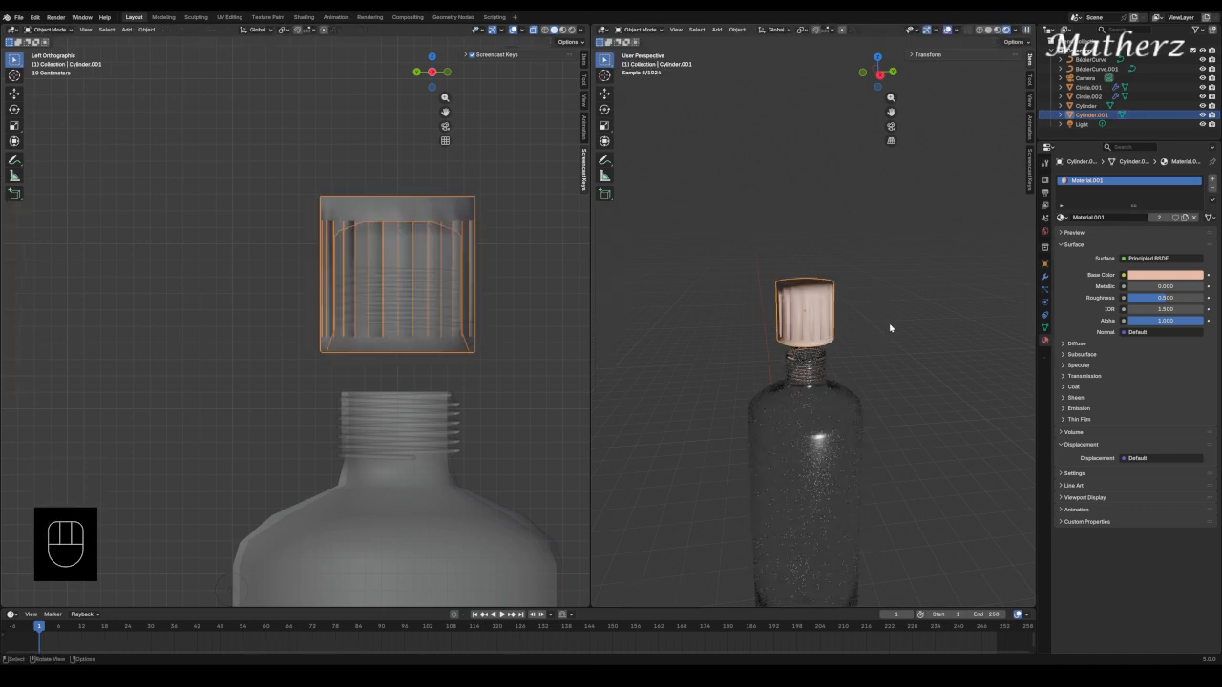
Apply Shade Auto Smooth to the cap and deselect it.
left_click(890, 328)
left_click(811, 310)
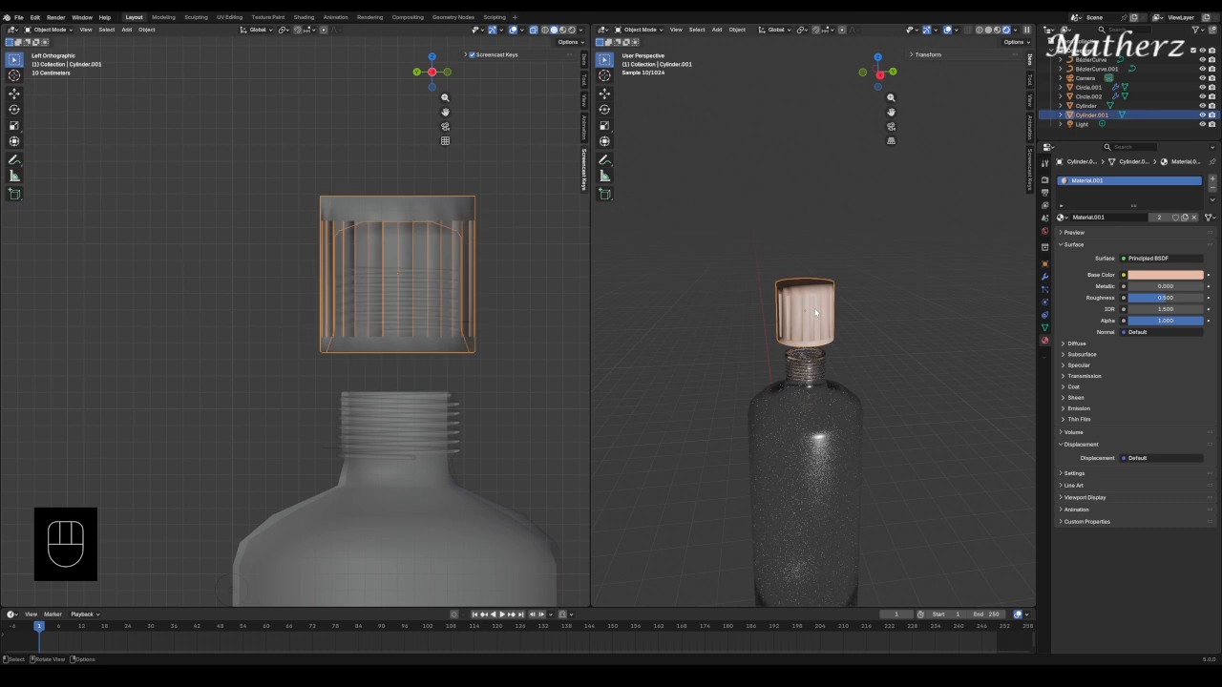
right_click(814, 311)
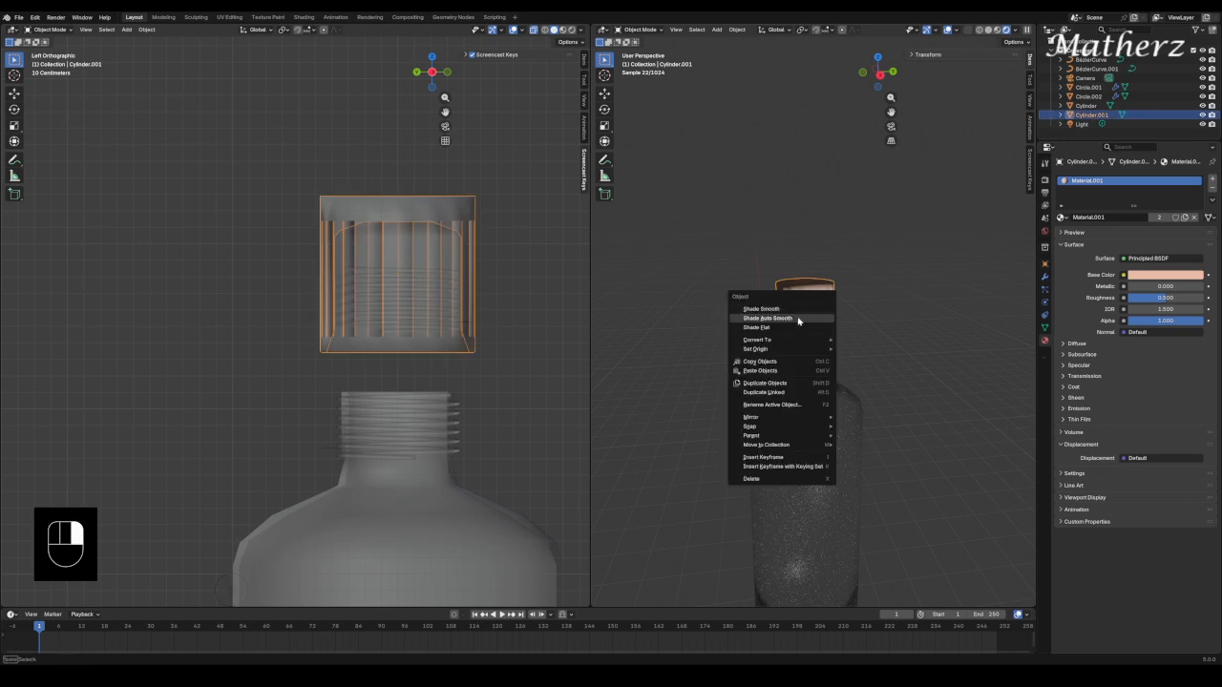
left_click(785, 319)
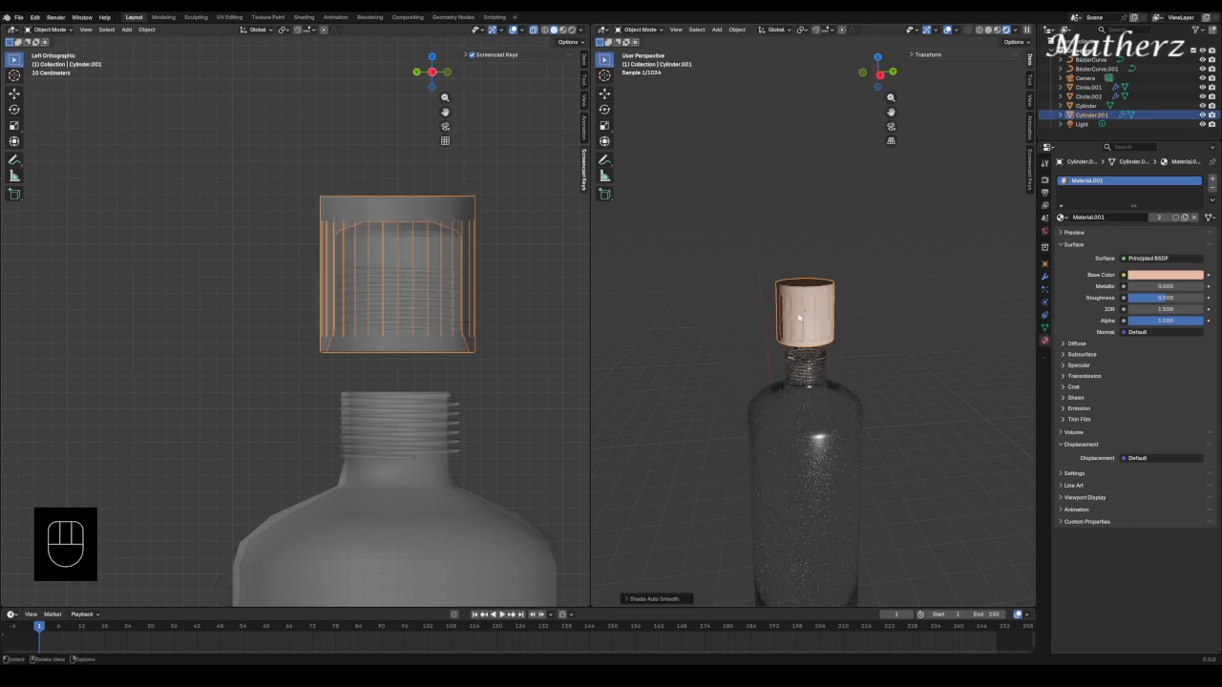
left_click(870, 313)
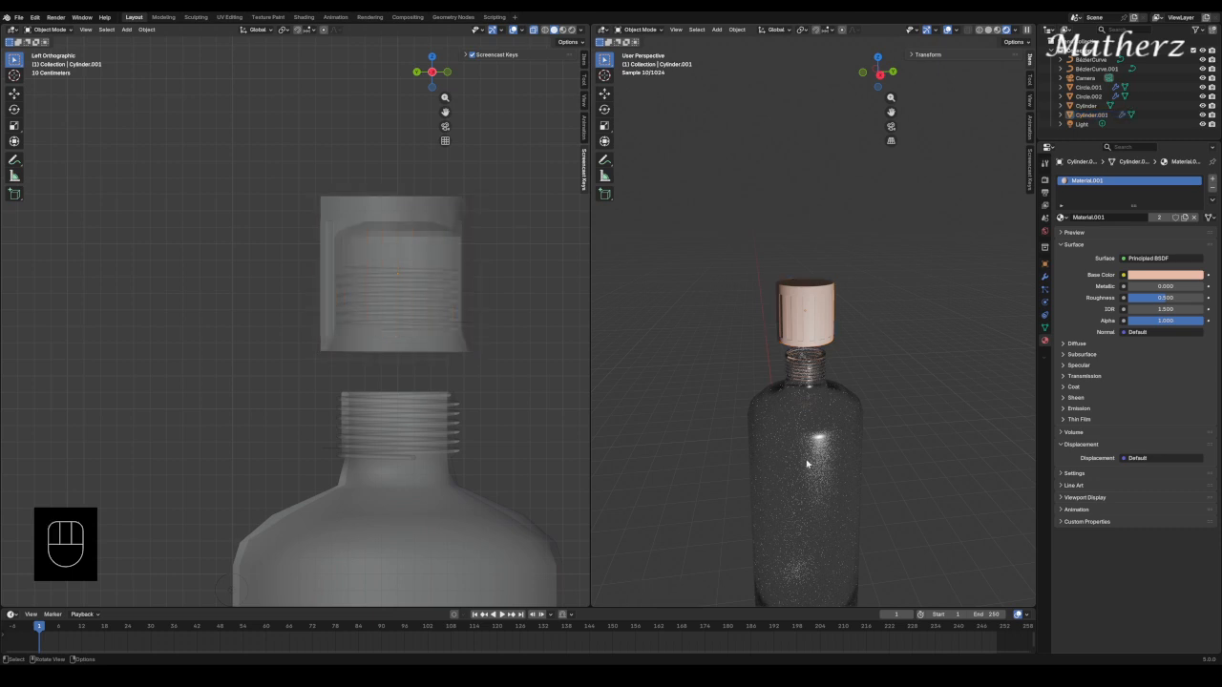
Add two horizontal loop cuts around the straight body of the bottle in Edit Mode.
middle_click_drag(802, 449, 849, 440)
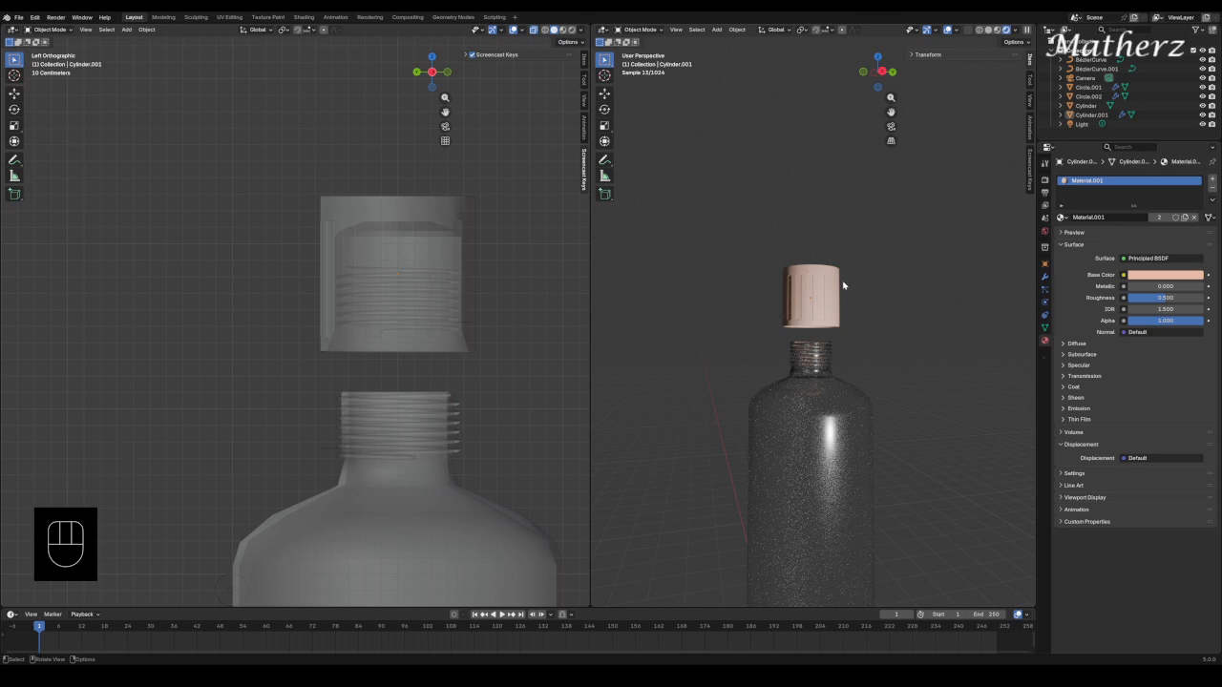
scroll(840, 286, "down", 4)
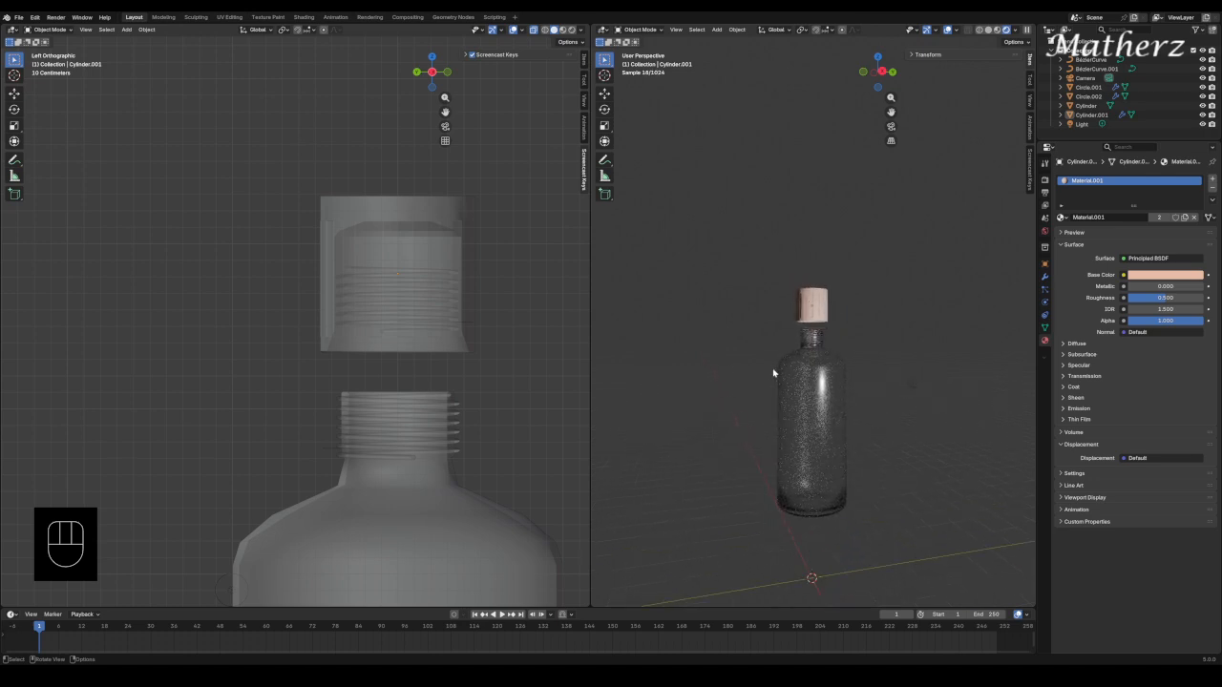
left_click(816, 413)
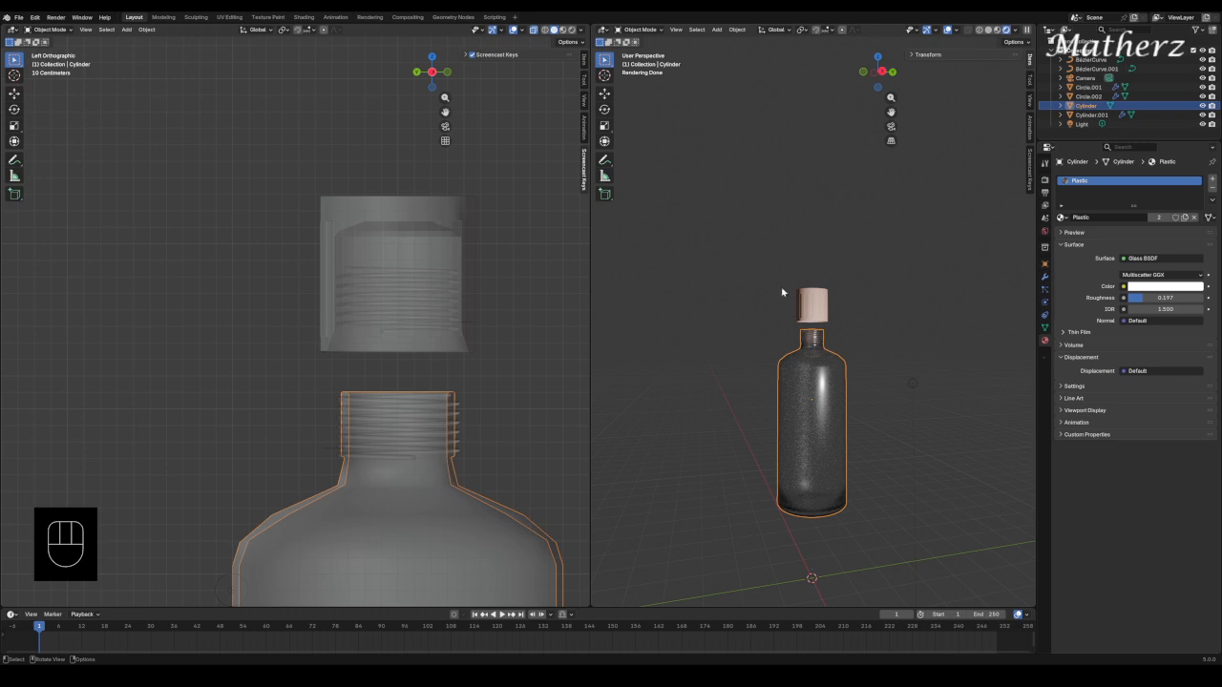
left_click(635, 29)
left_click(640, 54)
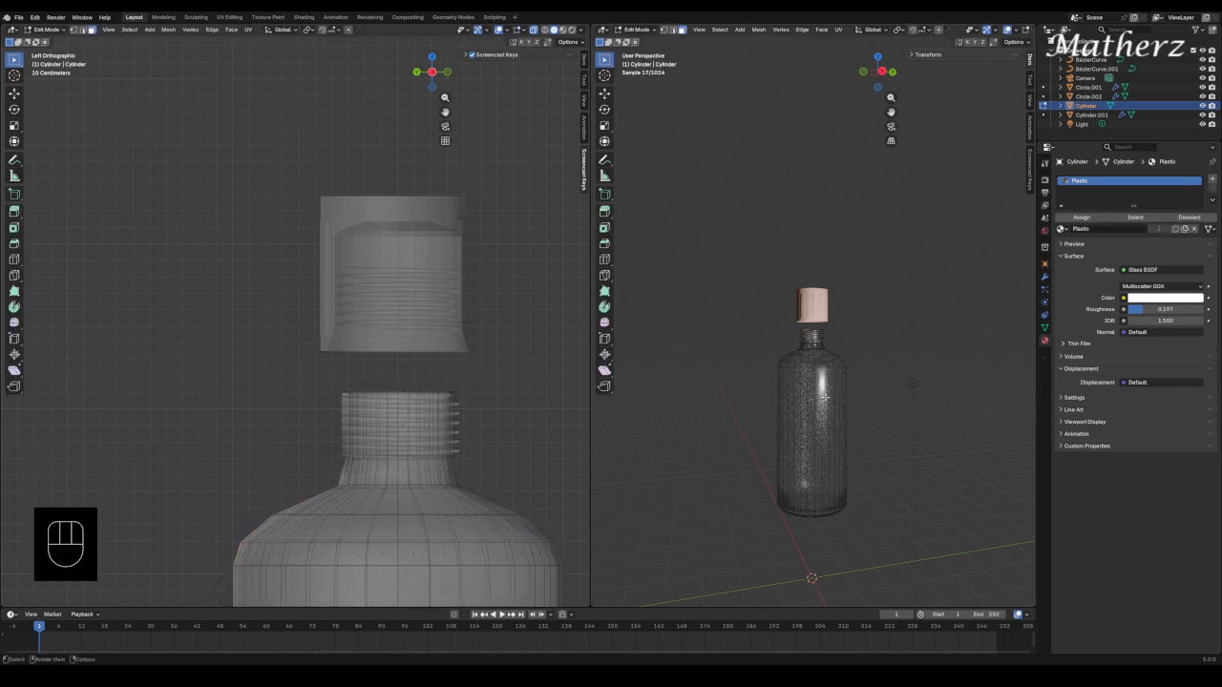
key("ctrl")
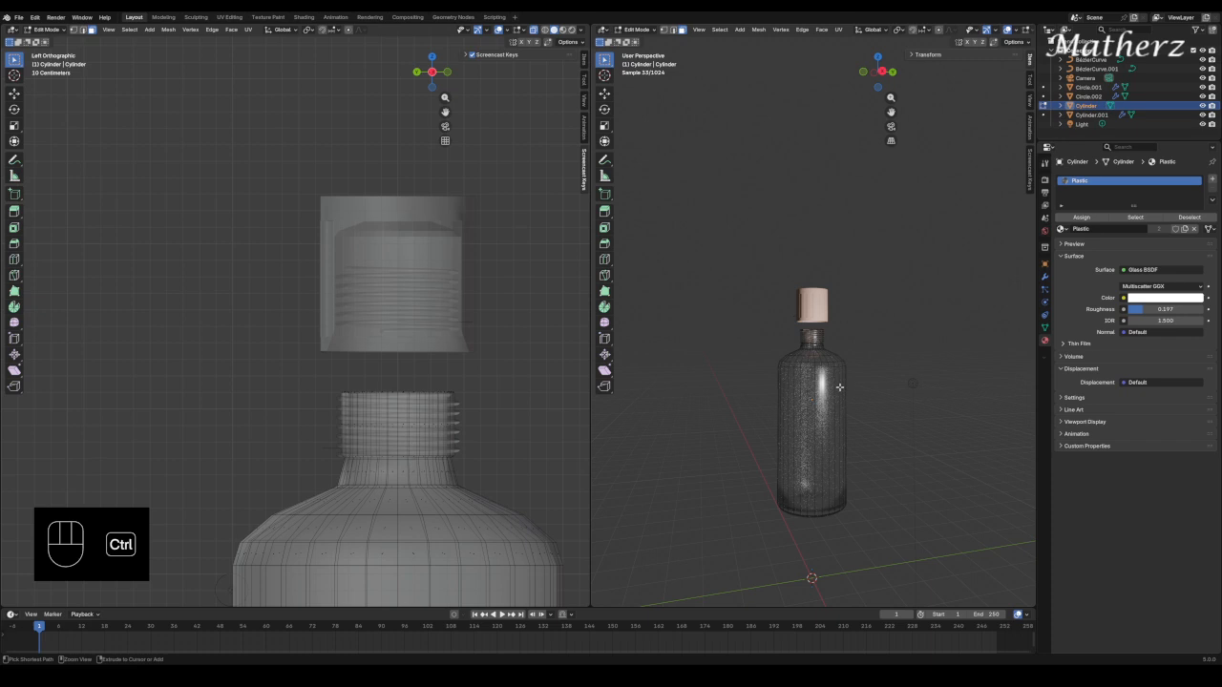
key("ctrl+r")
scroll(839, 386, "up", 1)
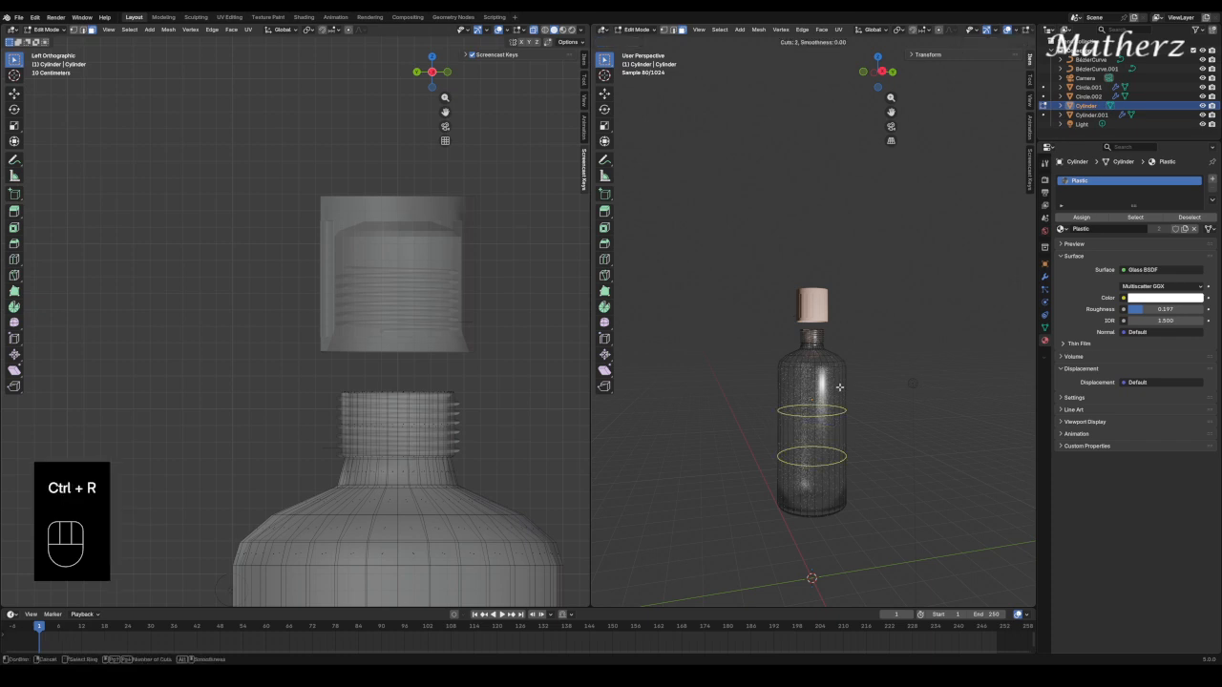
left_click(839, 387)
Switch the perspective view to solid shading and scale the two loops apart along Z toward the body's upper and lower ends.
scroll(888, 468, "up", 3)
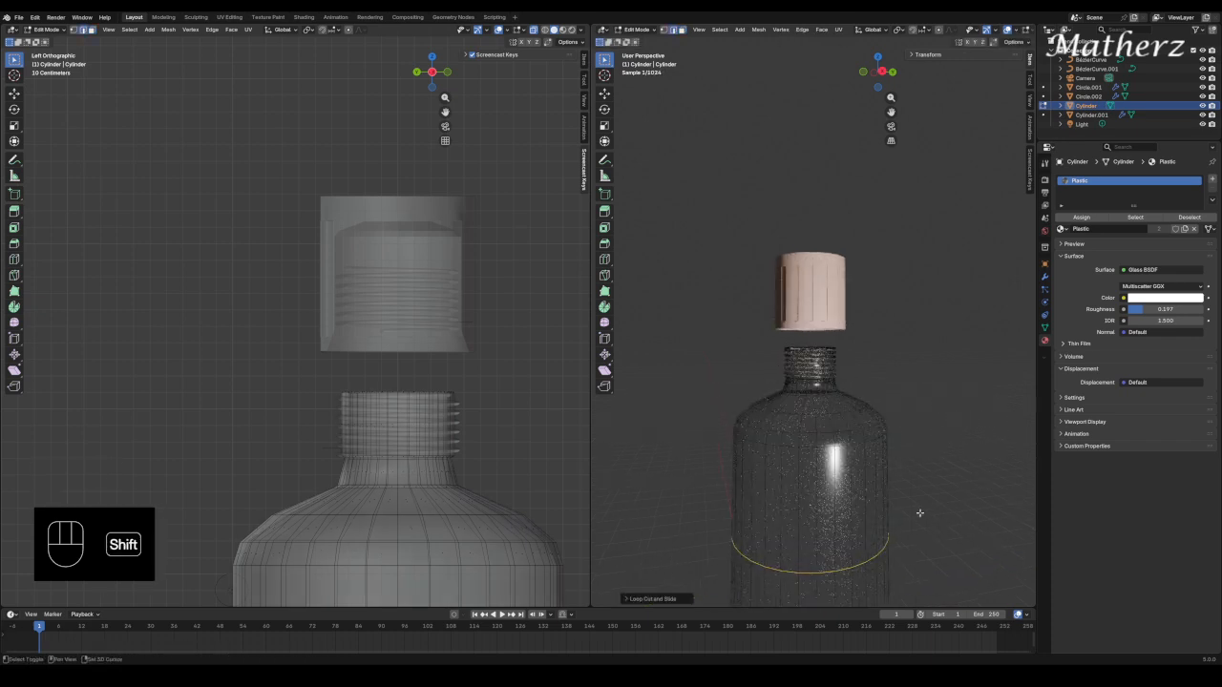
middle_click_drag(920, 516, 893, 353, "shift")
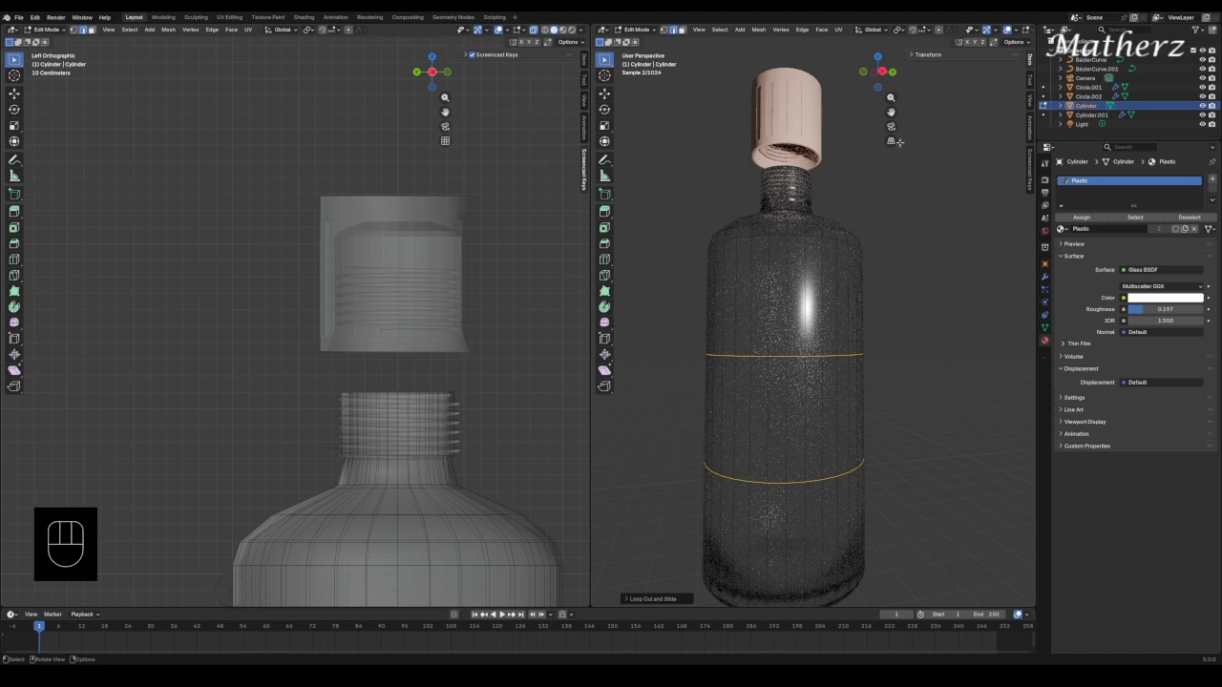
scroll(1016, 33, "down", 2)
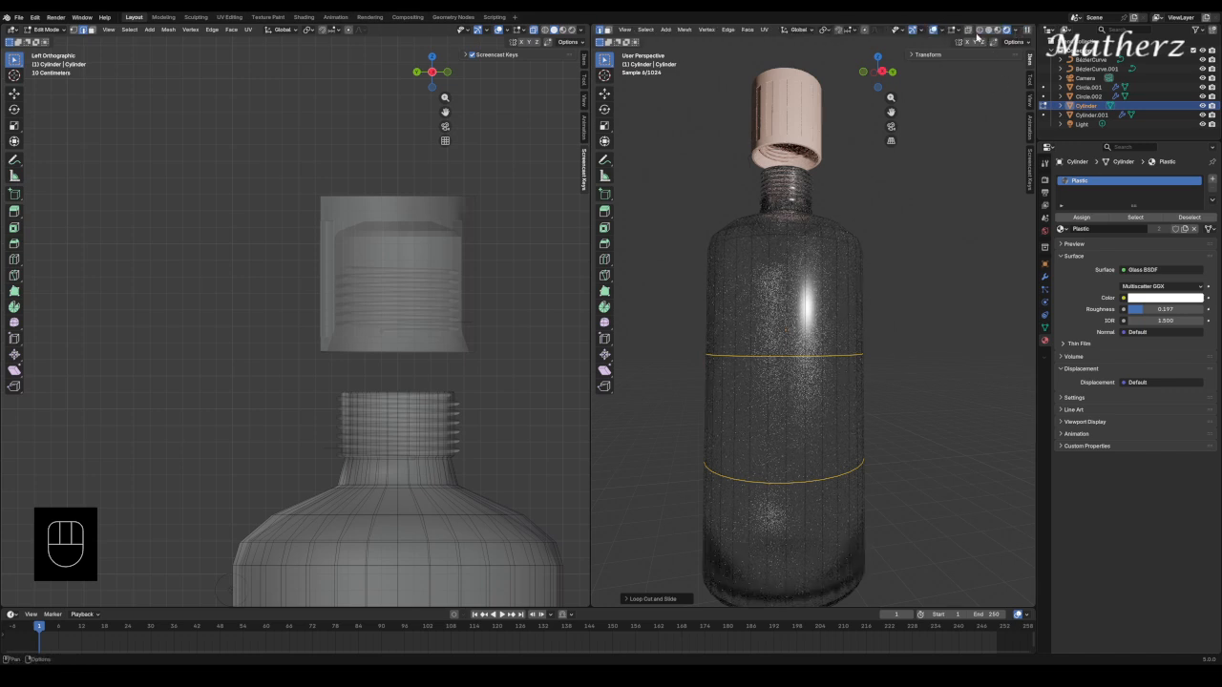
left_click(990, 30)
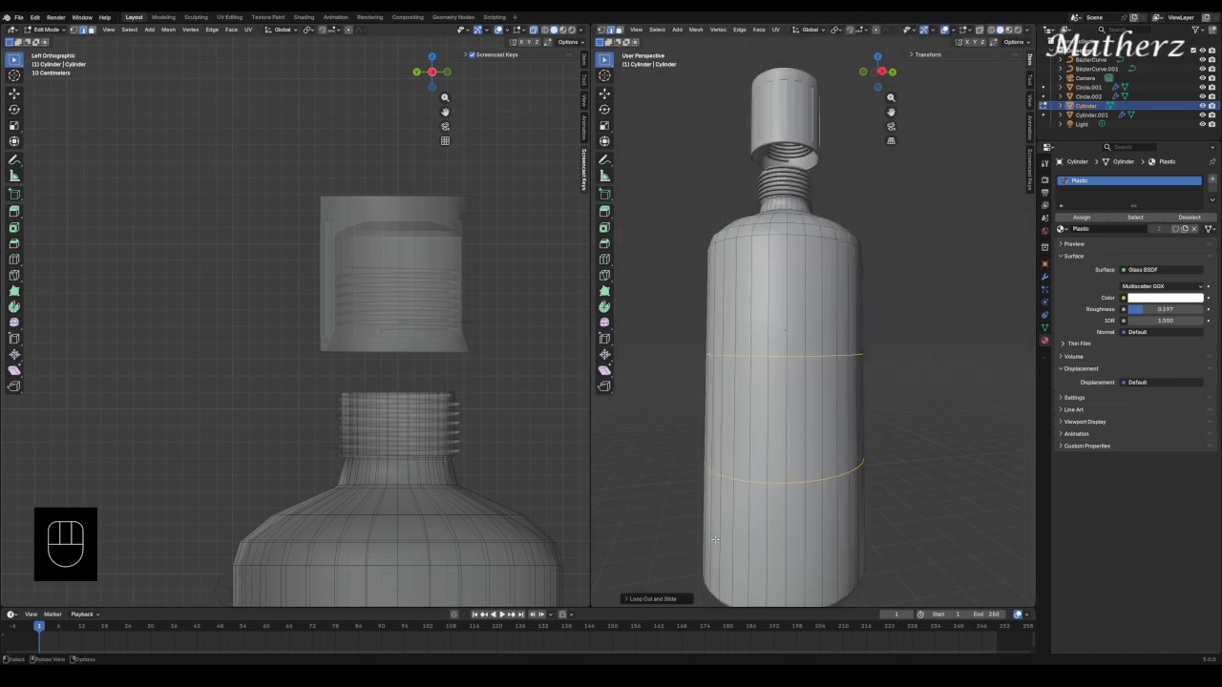
key("s")
key("z")
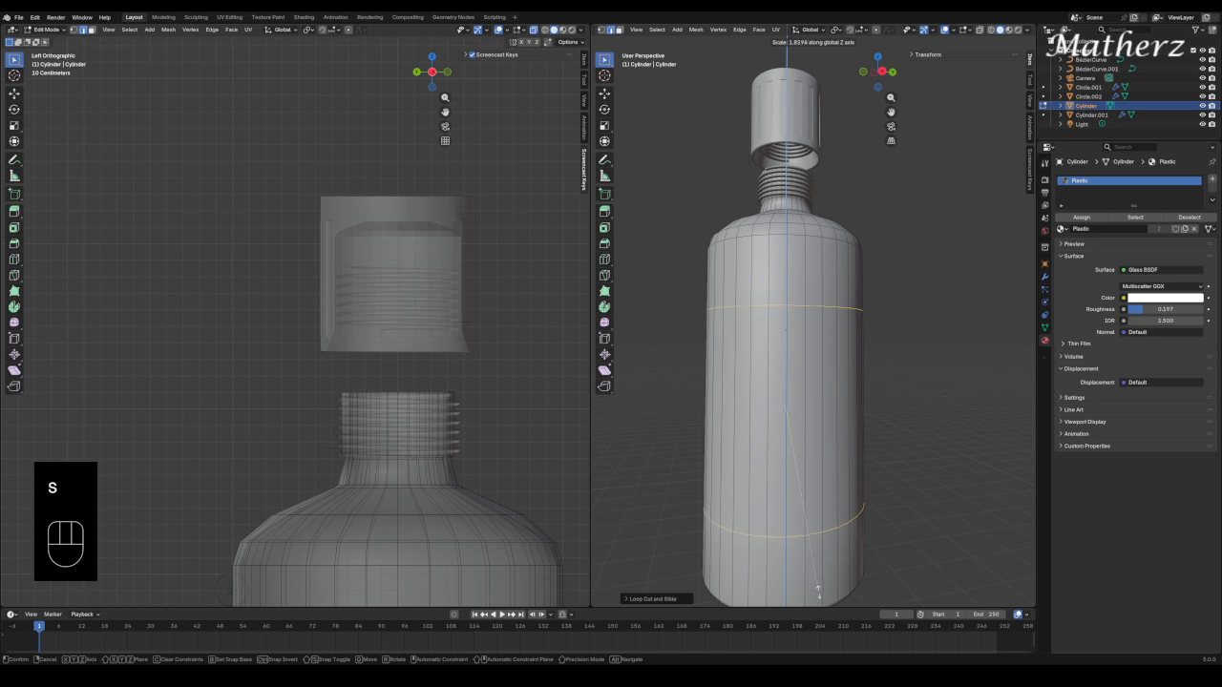
left_click(812, 76)
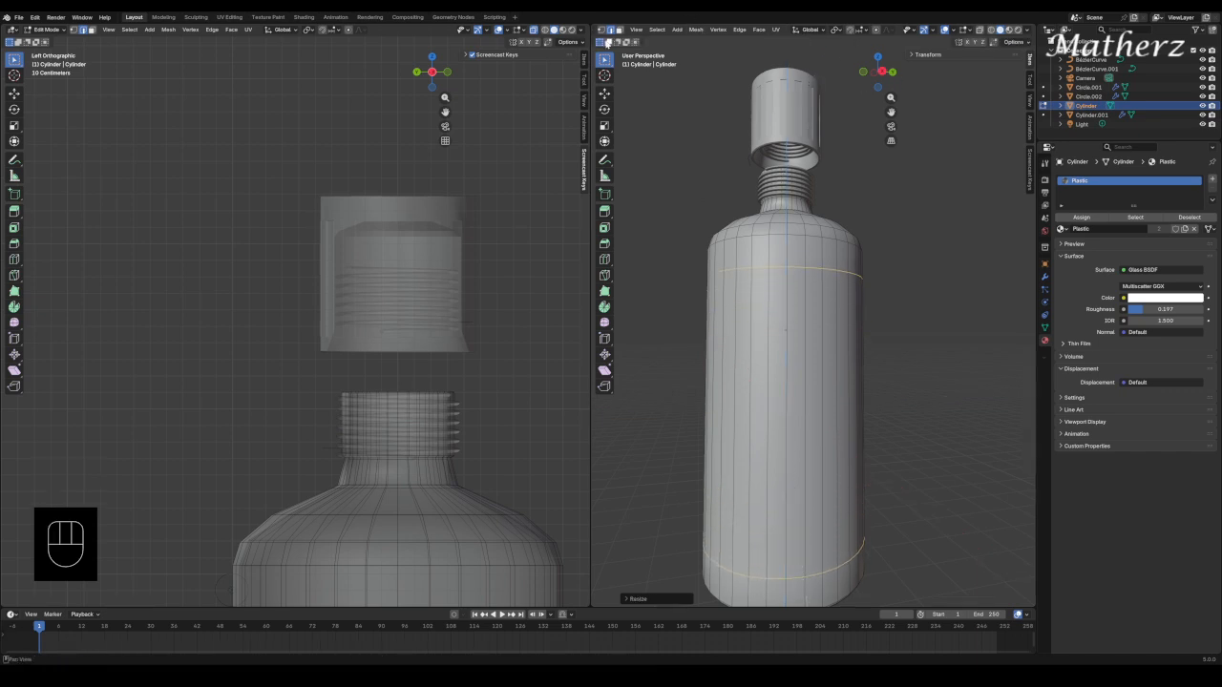
Select a band of adjacent tall faces between the two loops on the front of the bottle for a label.
left_click(619, 30)
left_click(759, 420)
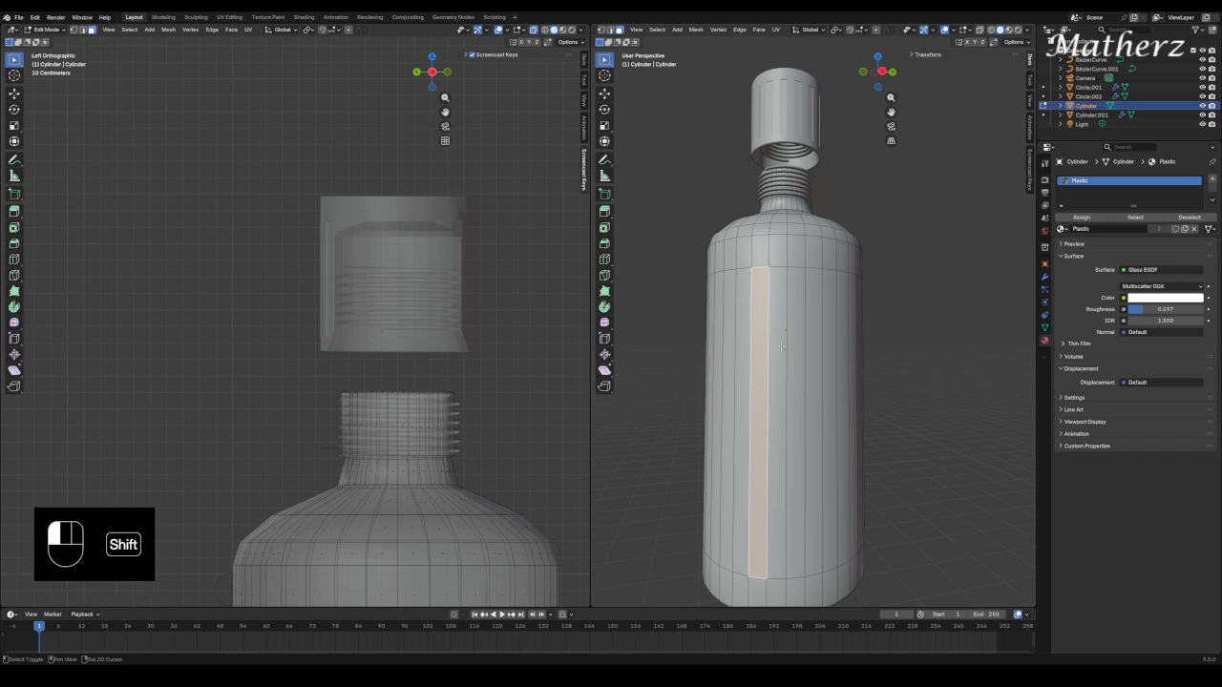
left_click(796, 351, "shift")
left_click(812, 362, "shift")
left_click(830, 365, "shift")
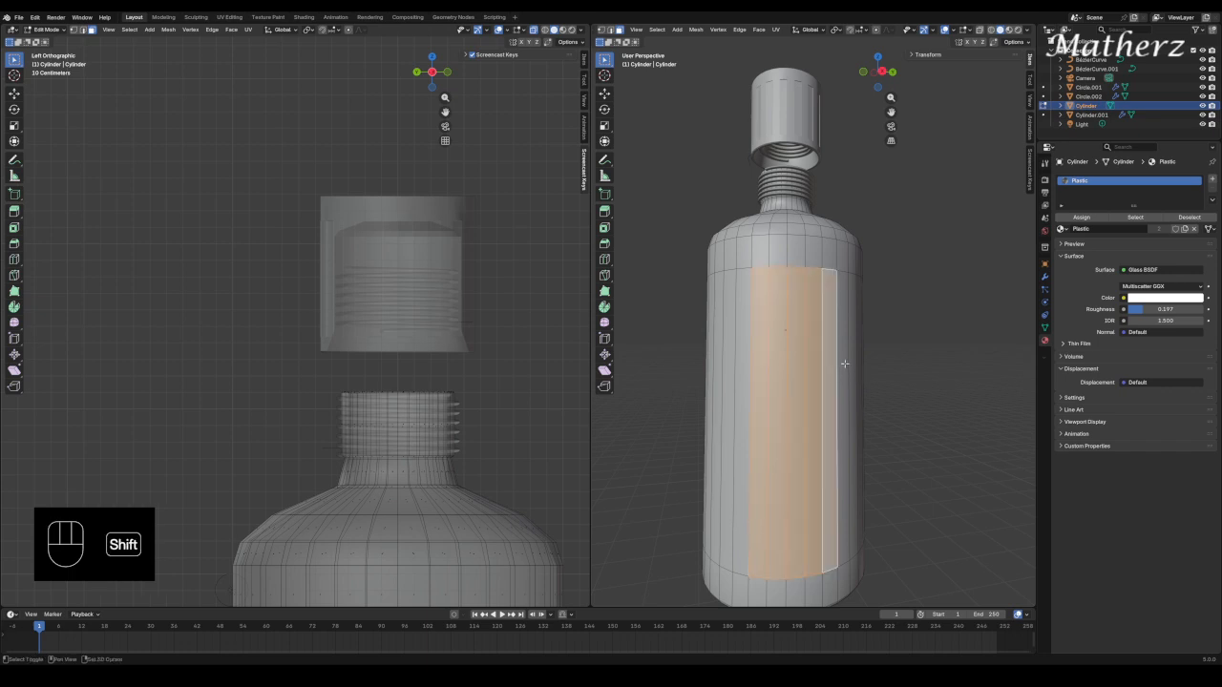
left_click_drag(846, 363, 861, 362, "shift")
middle_click_drag(925, 360, 839, 354)
left_click(790, 347, "shift")
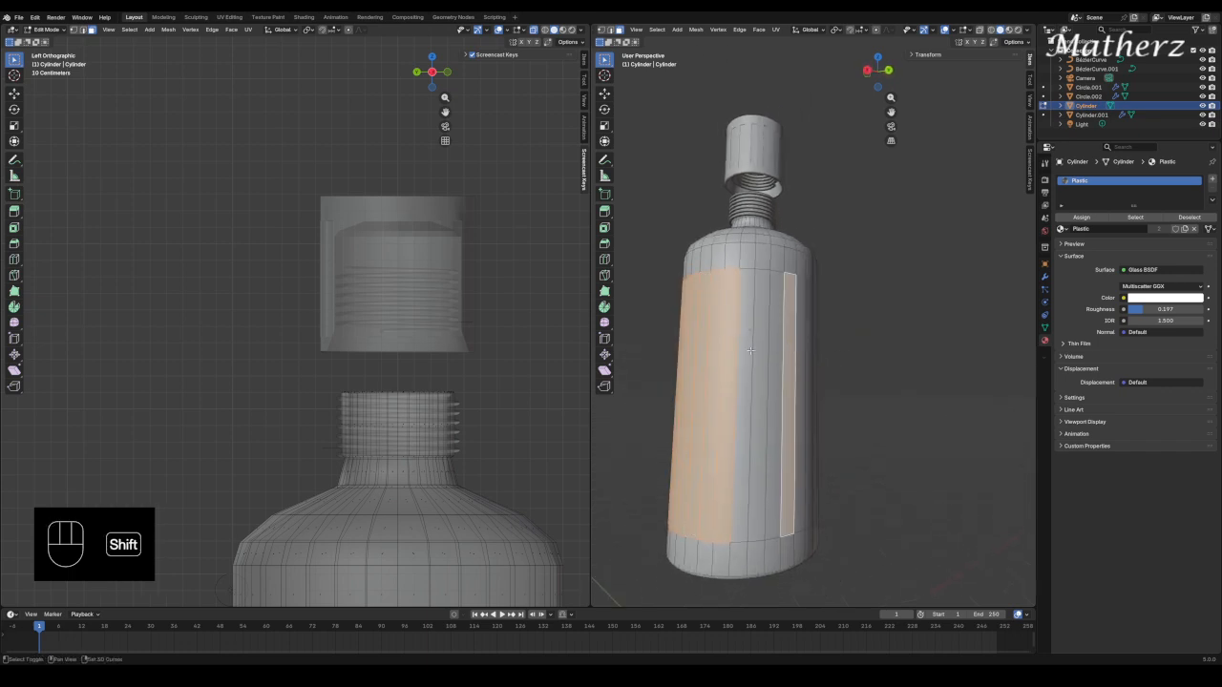
left_click(748, 342, "shift")
left_click(760, 345, "shift")
left_click(784, 347, "shift")
left_click(777, 347, "shift")
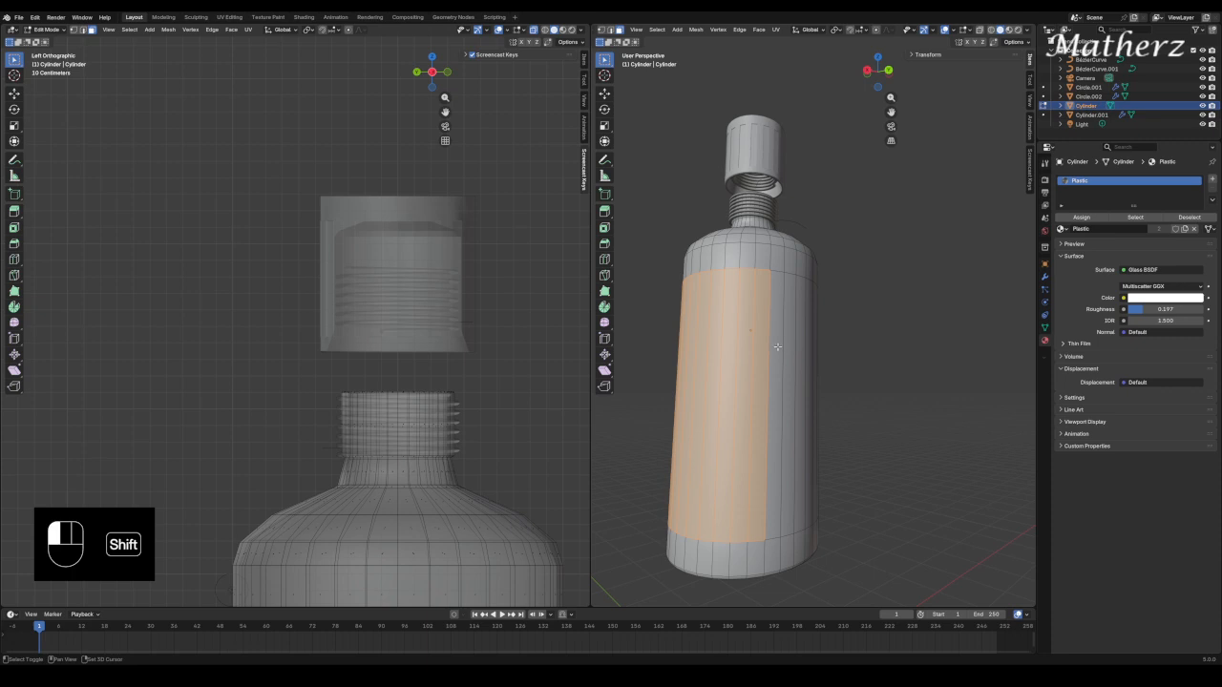
left_click(785, 350, "shift")
Extrude the selected label faces and scale them up slightly so they stand just proud of the bottle wall.
key("e")
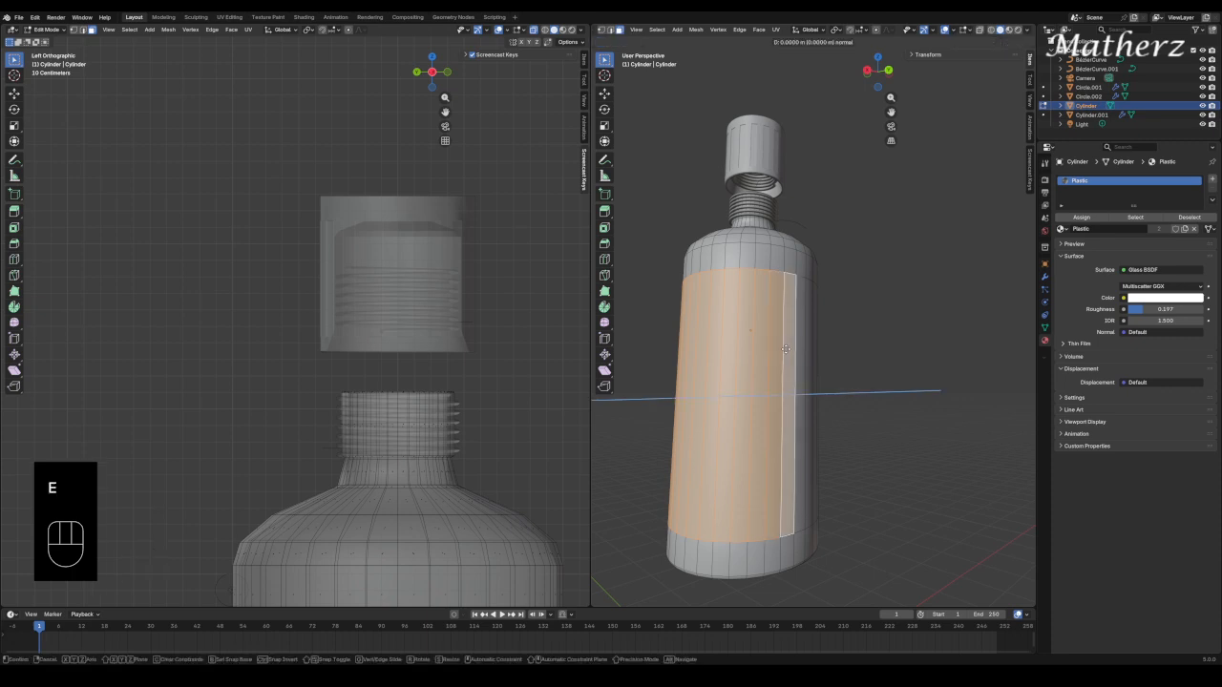
left_click(825, 358)
key("s")
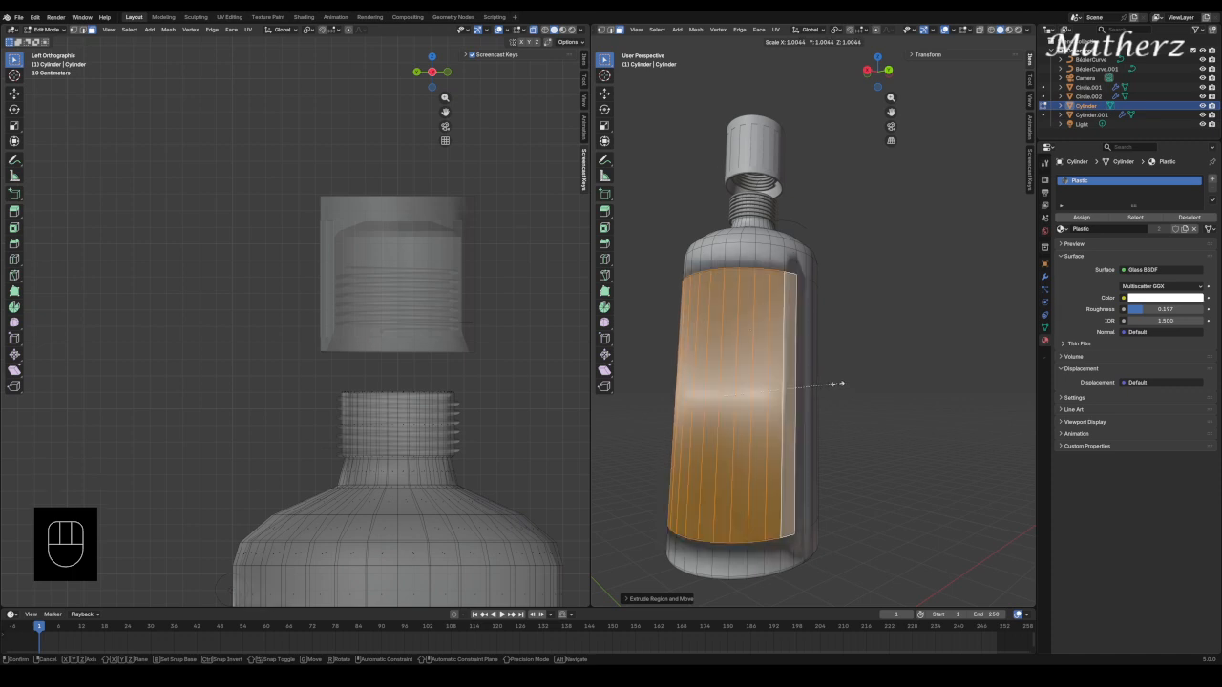
left_click(836, 383)
middle_click_drag(805, 327, 864, 325)
scroll(754, 322, "up", 7)
key("s")
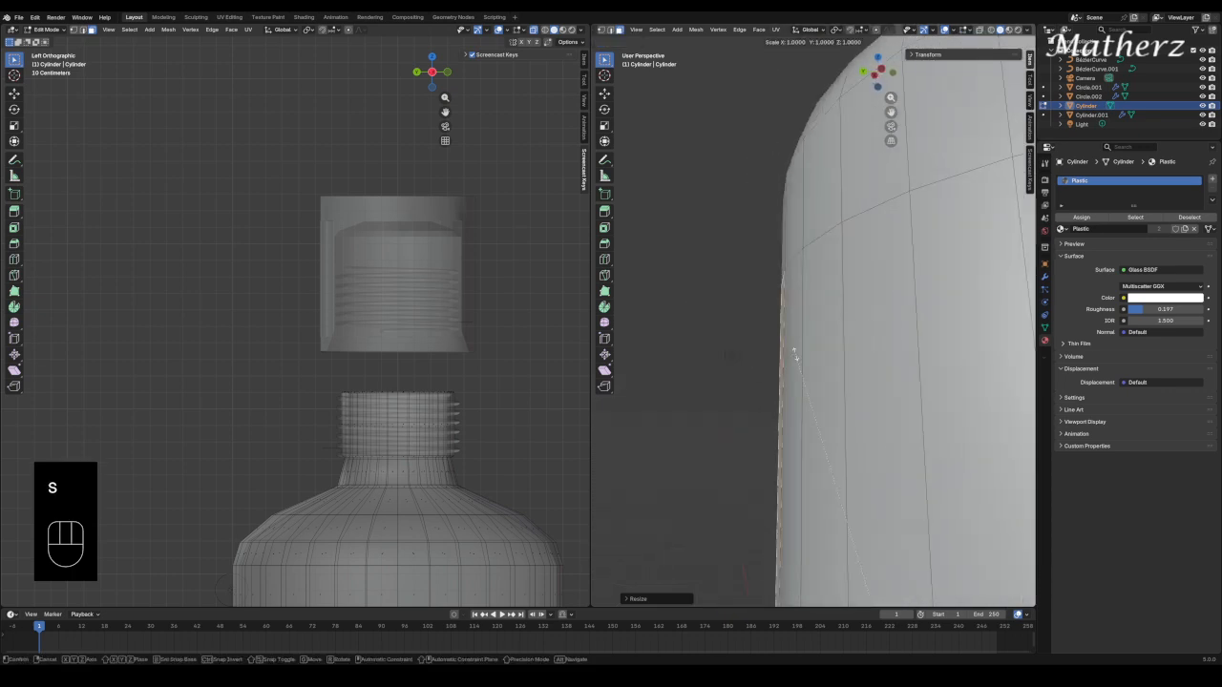
left_click(797, 348)
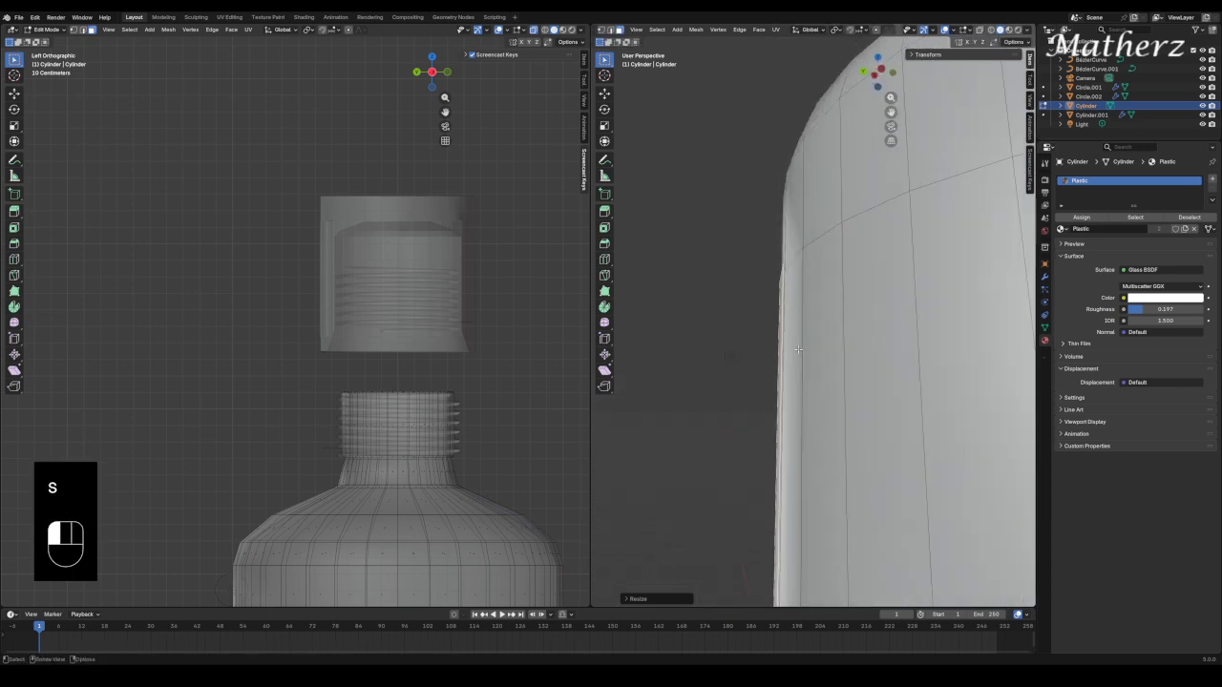
Assign a new material with a light peach base color to the label faces and switch the perspective view to rendered shading.
scroll(764, 363, "down", 10)
scroll(754, 379, "down", 6)
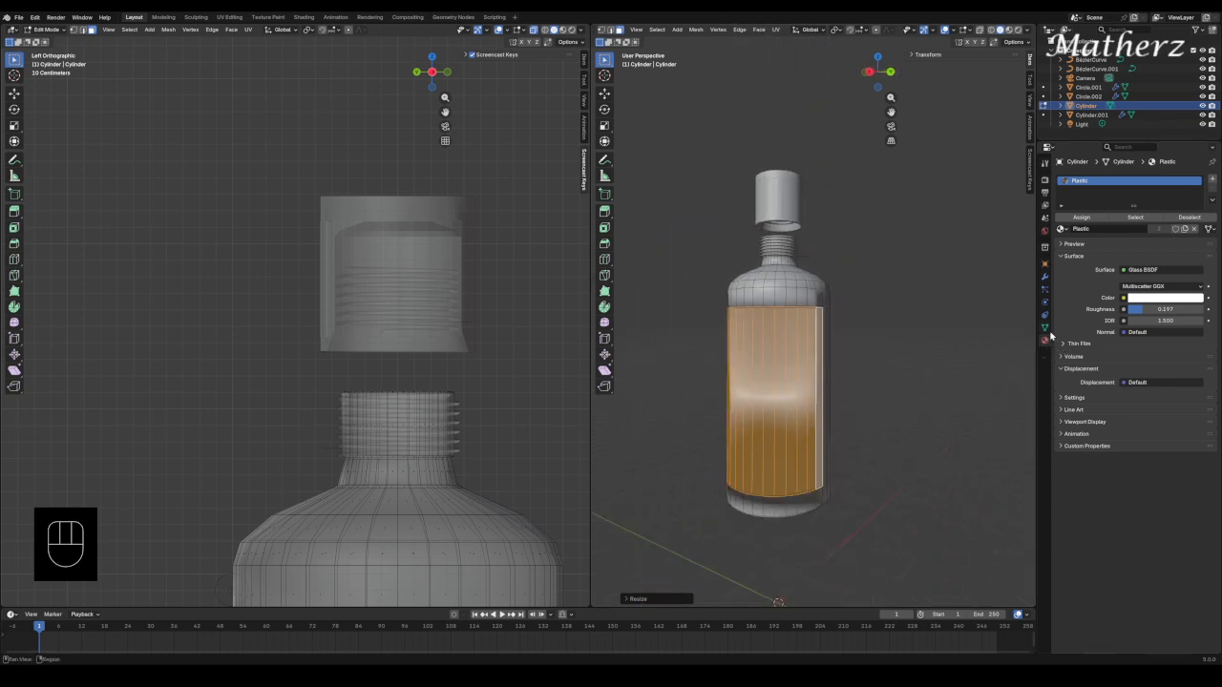
left_click(1212, 179)
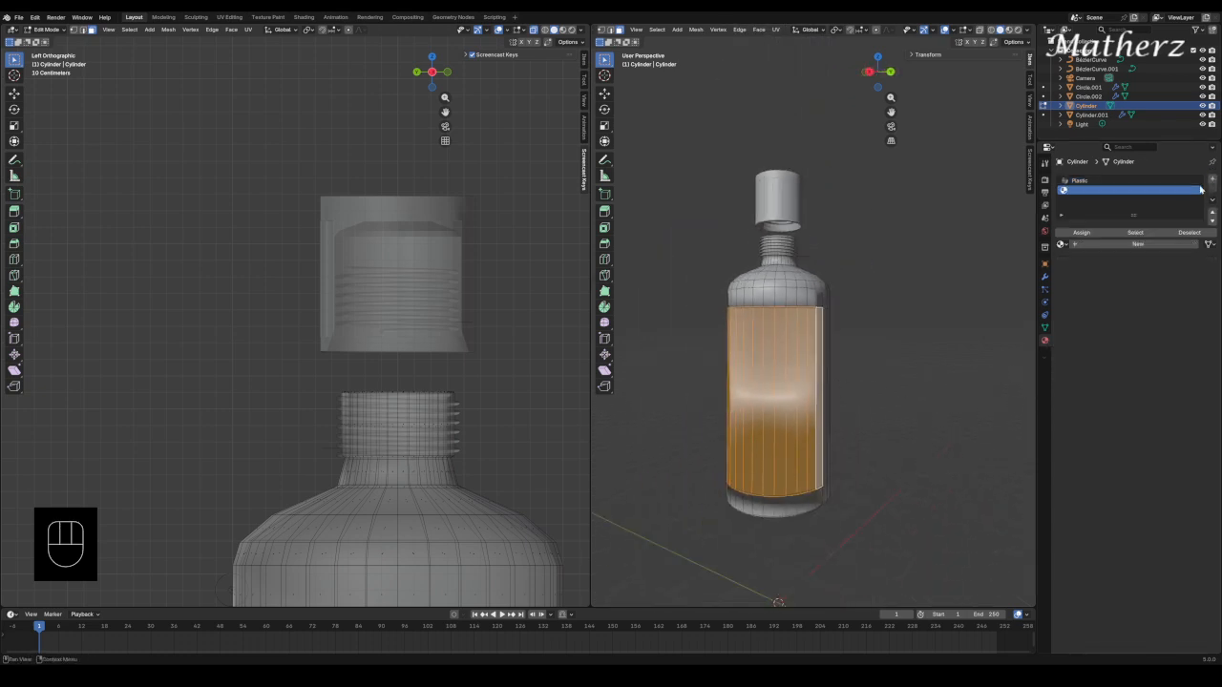
left_click(1119, 245)
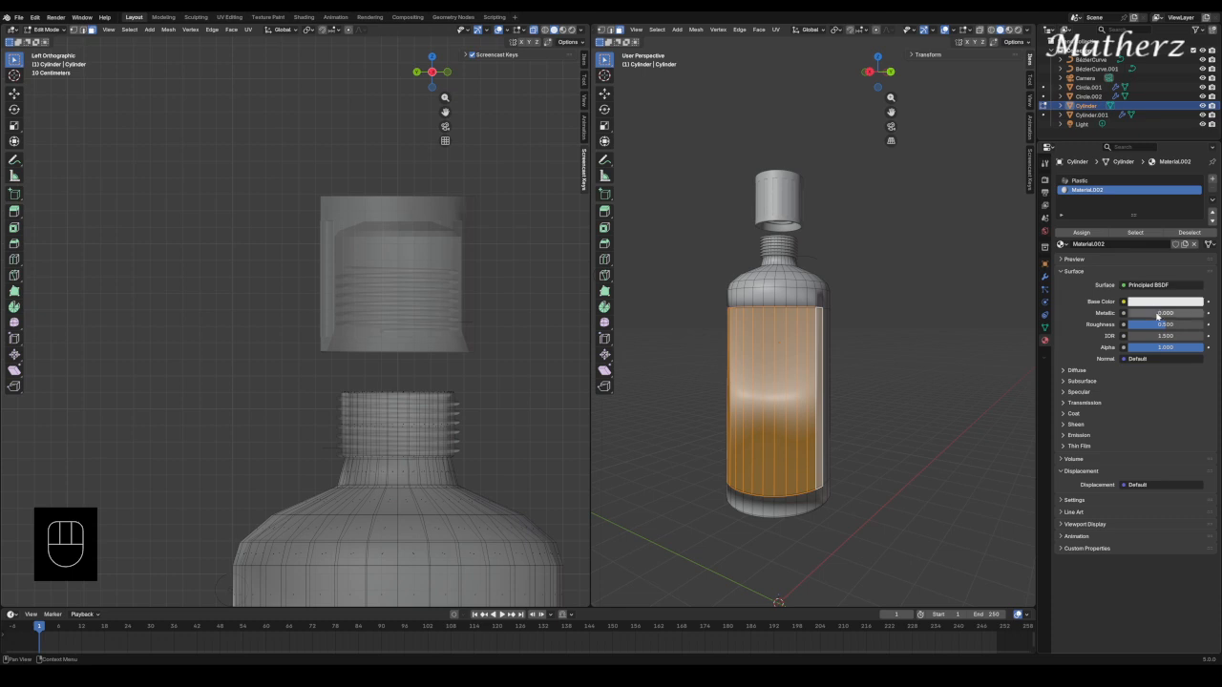
left_click(1151, 302)
left_click(1149, 189)
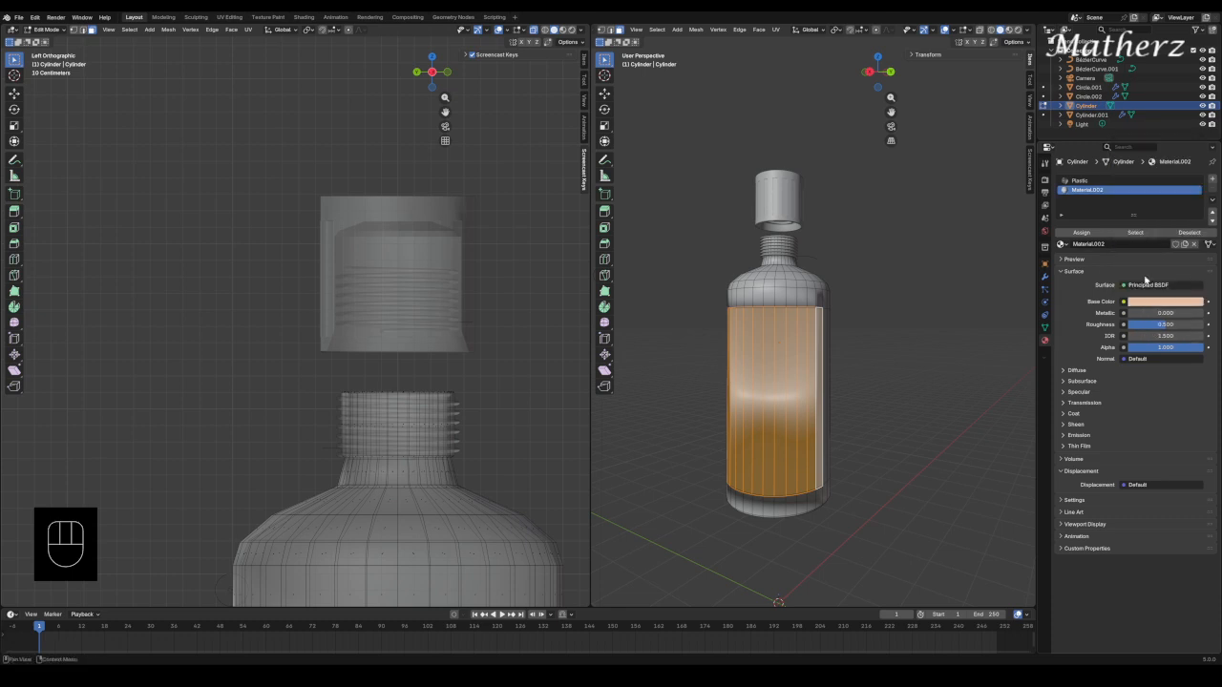
left_click(1087, 233)
left_click(934, 289)
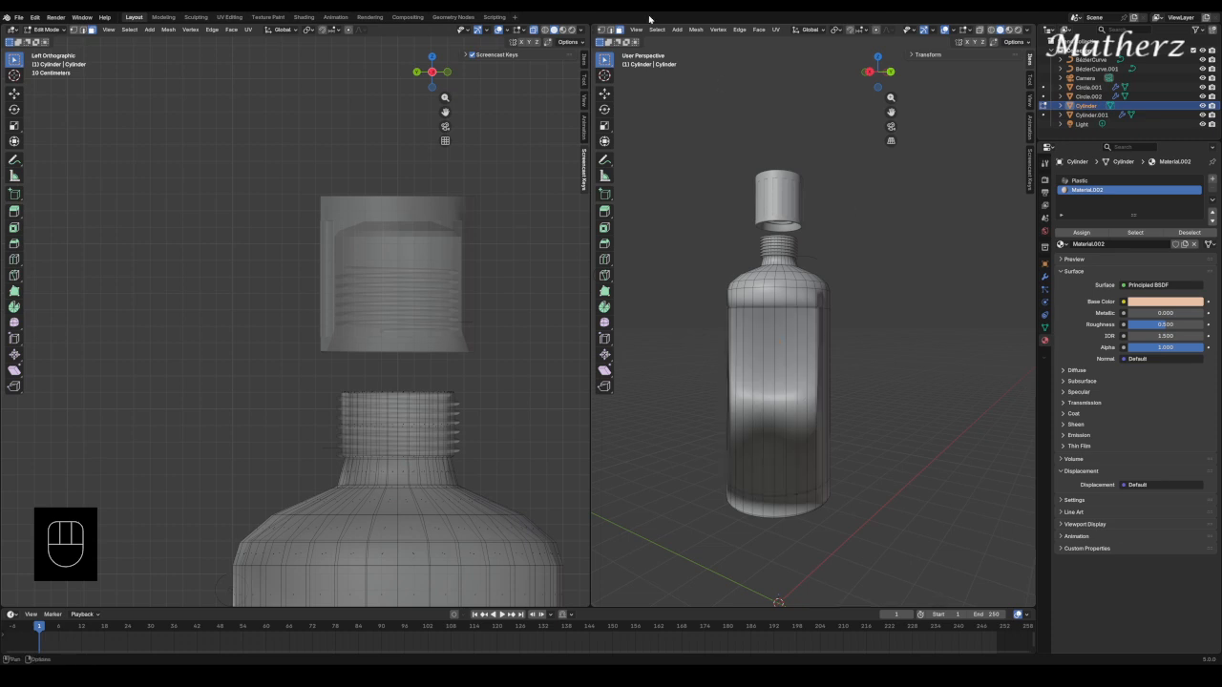
left_click(1019, 31)
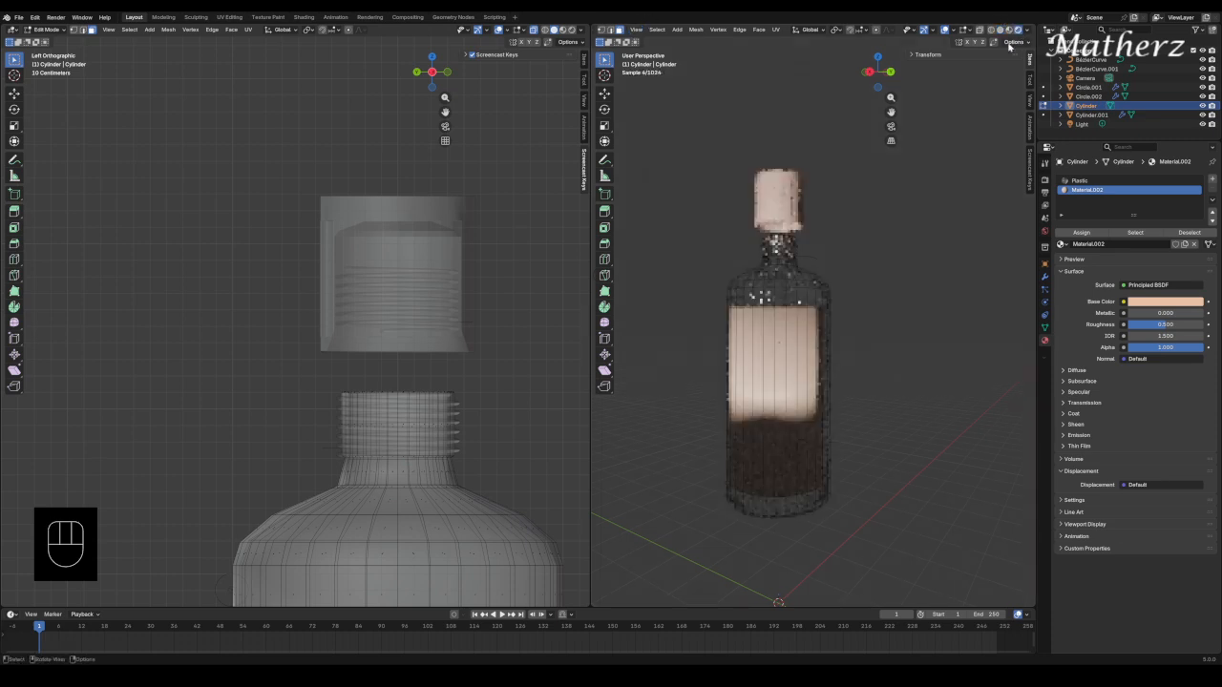
middle_click_drag(754, 401, 770, 407)
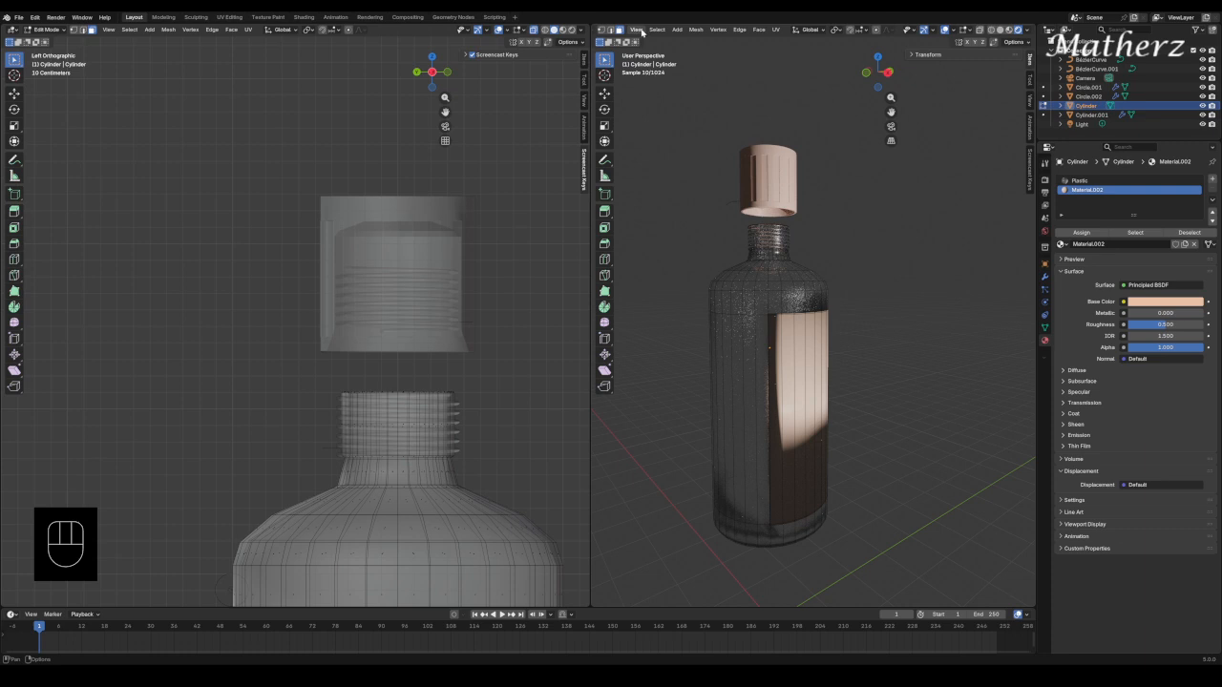
Add a plane to the bottle mesh, move it directly under the bottle and scale it up into a large floor.
left_click(677, 30)
left_click(695, 42)
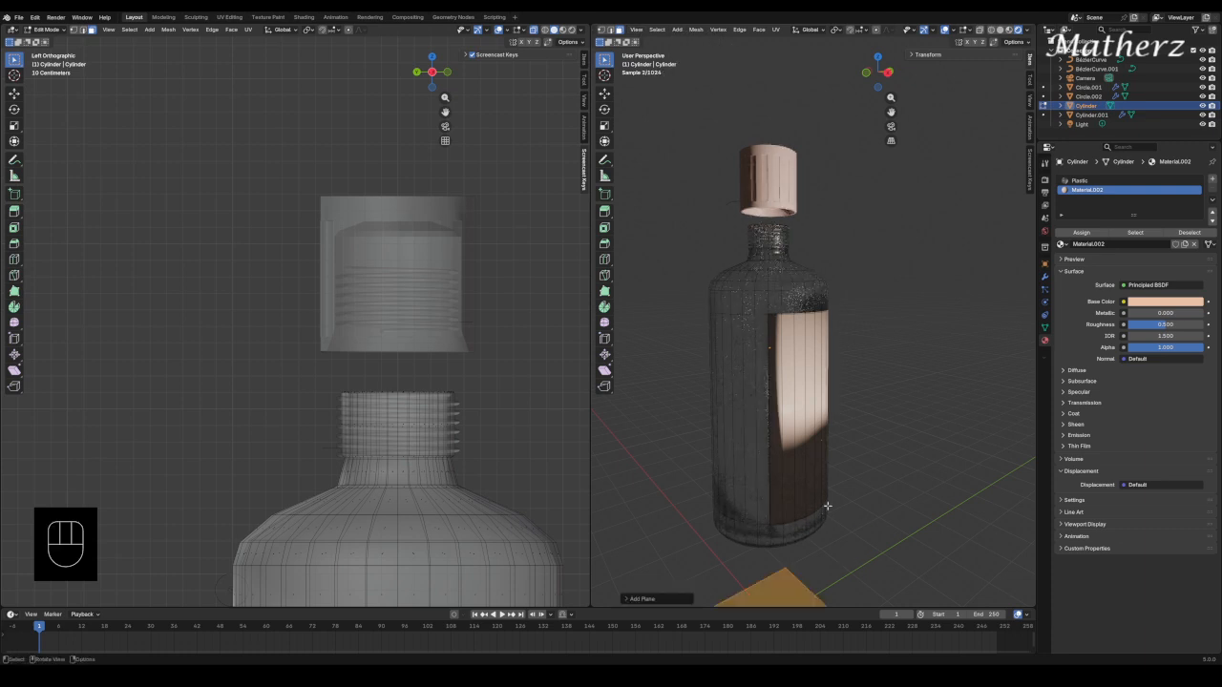
scroll(802, 515, "down", 5)
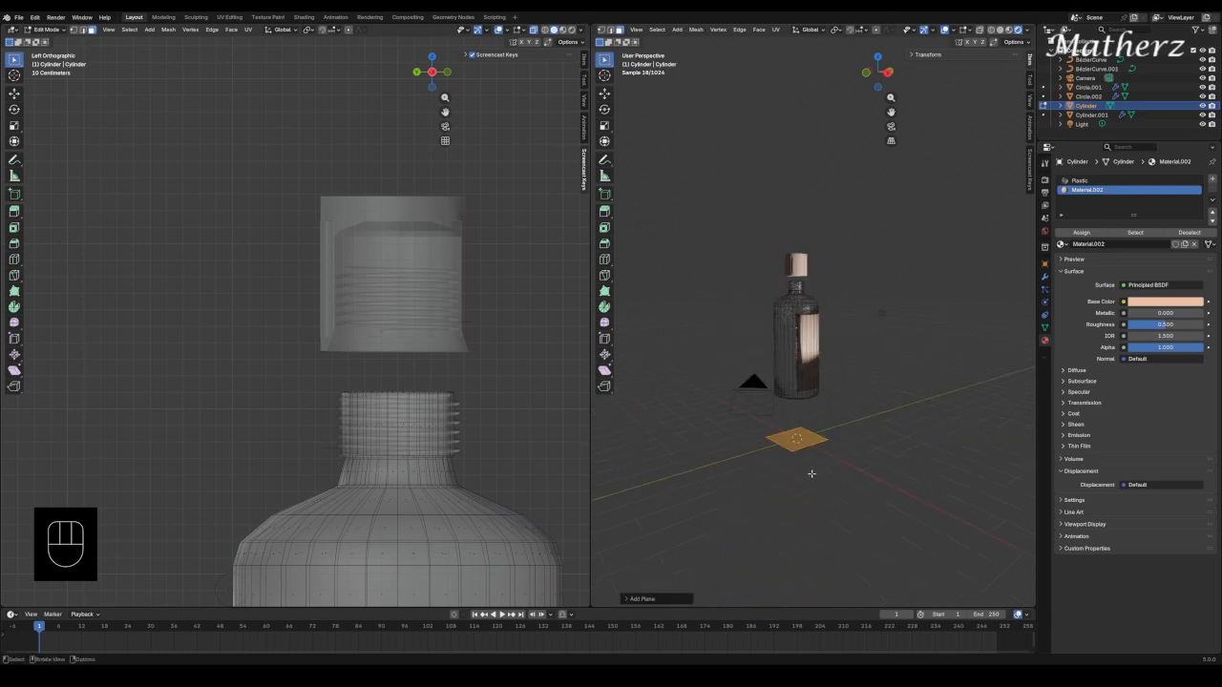
key("g")
left_click(818, 431)
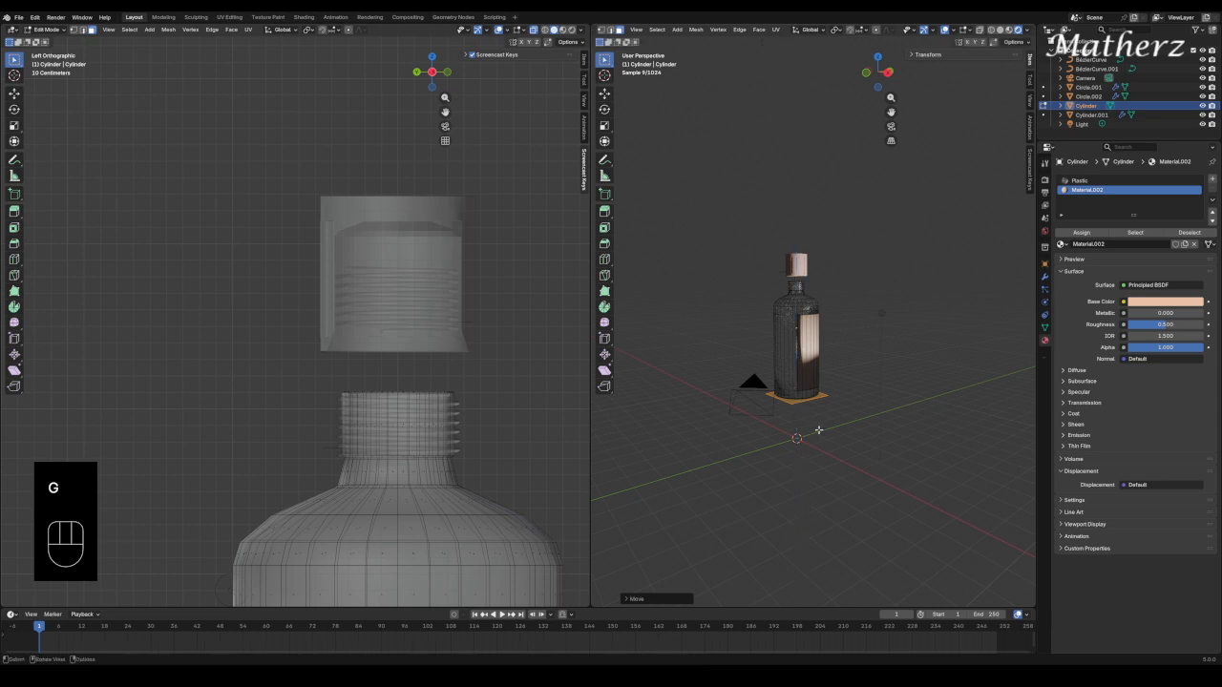
key("s")
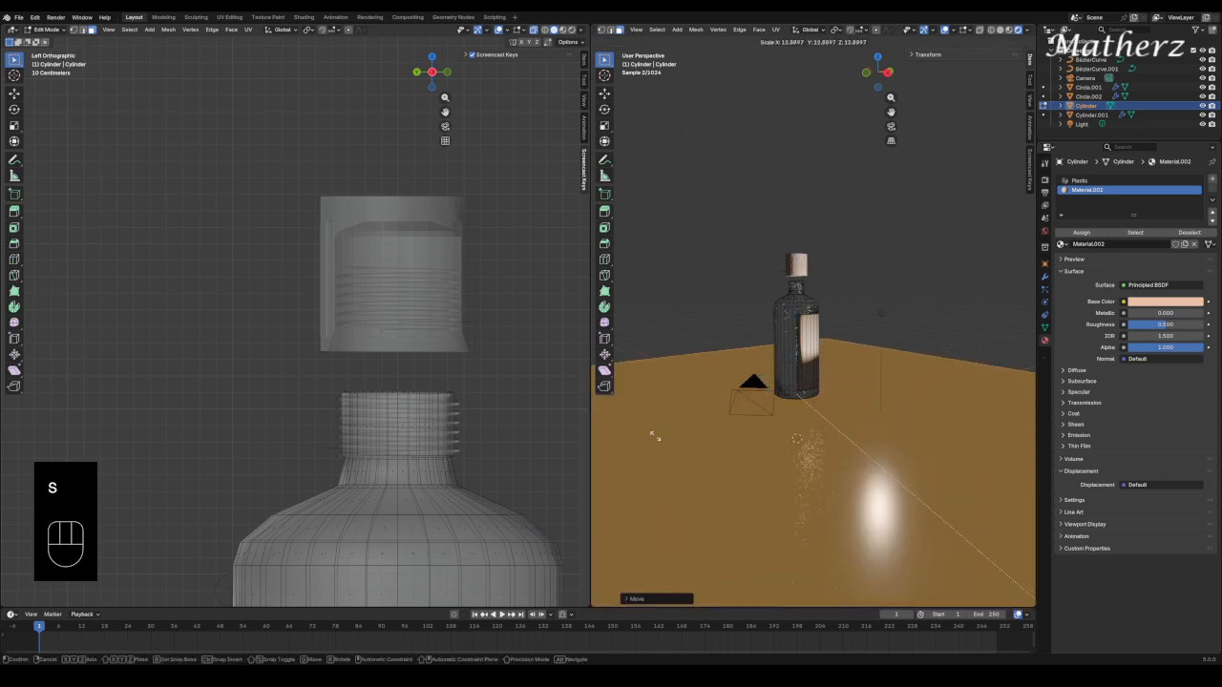
left_click(772, 373)
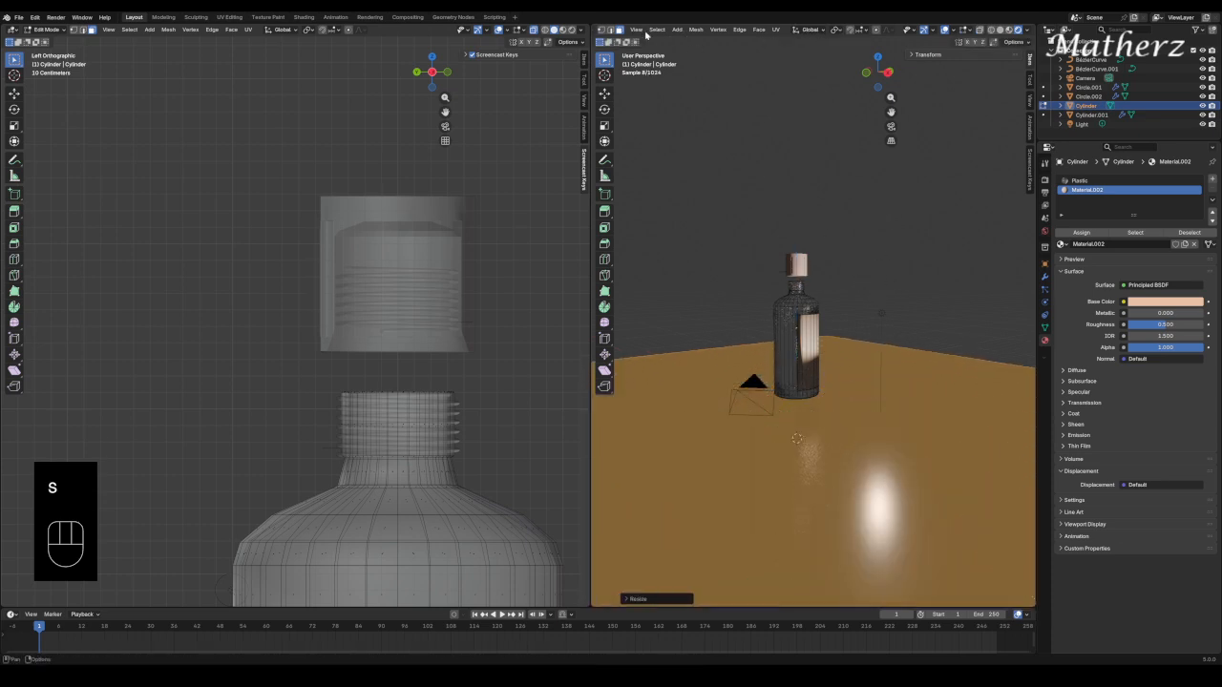
Return to Object Mode and select the scene's point light.
scroll(638, 32, "down", 1)
scroll(637, 27, "up", 3)
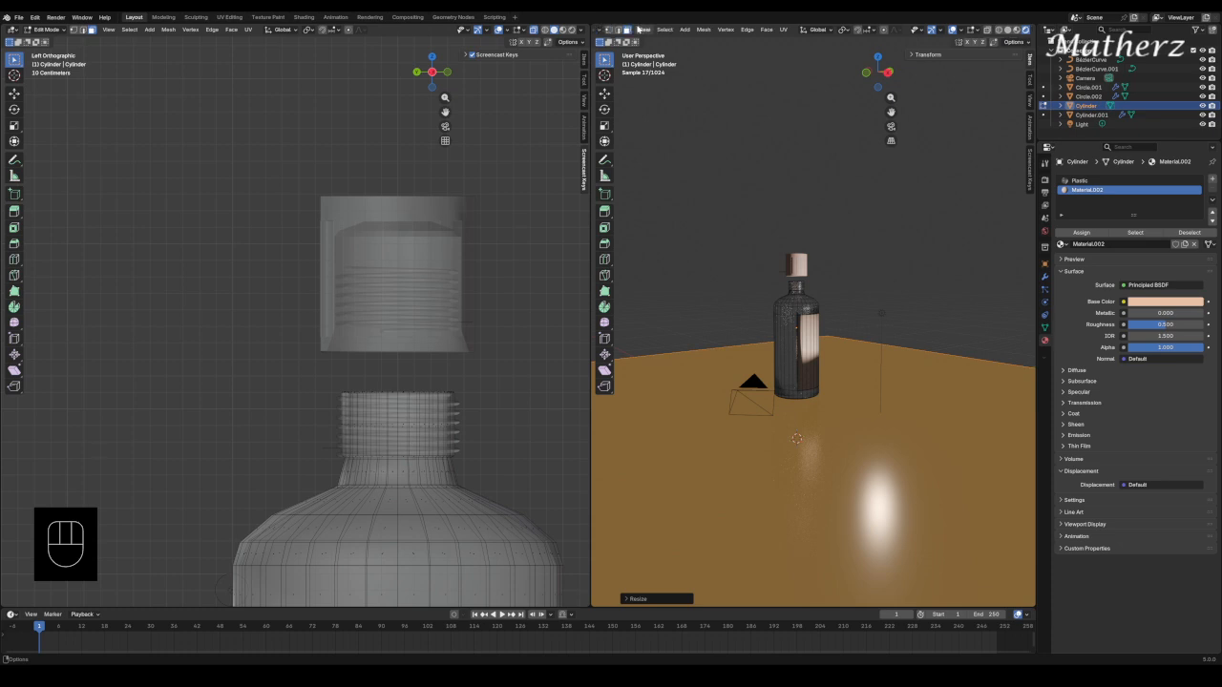
left_click(637, 30)
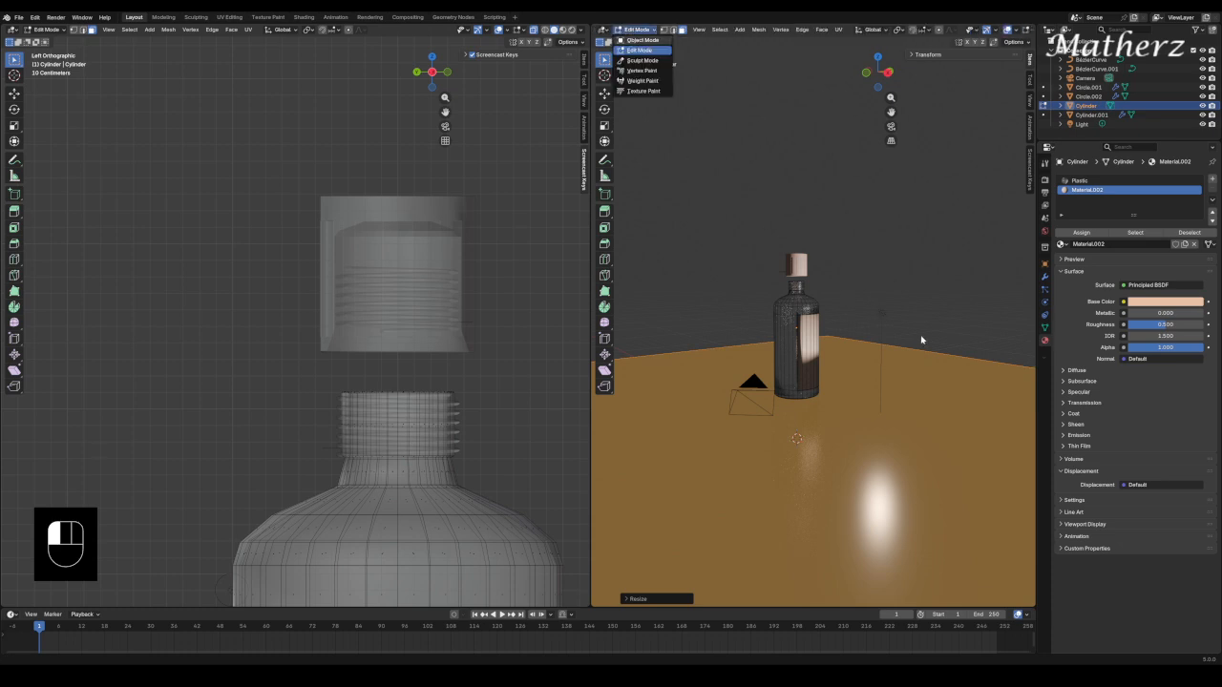
key("Tab")
left_click(881, 315)
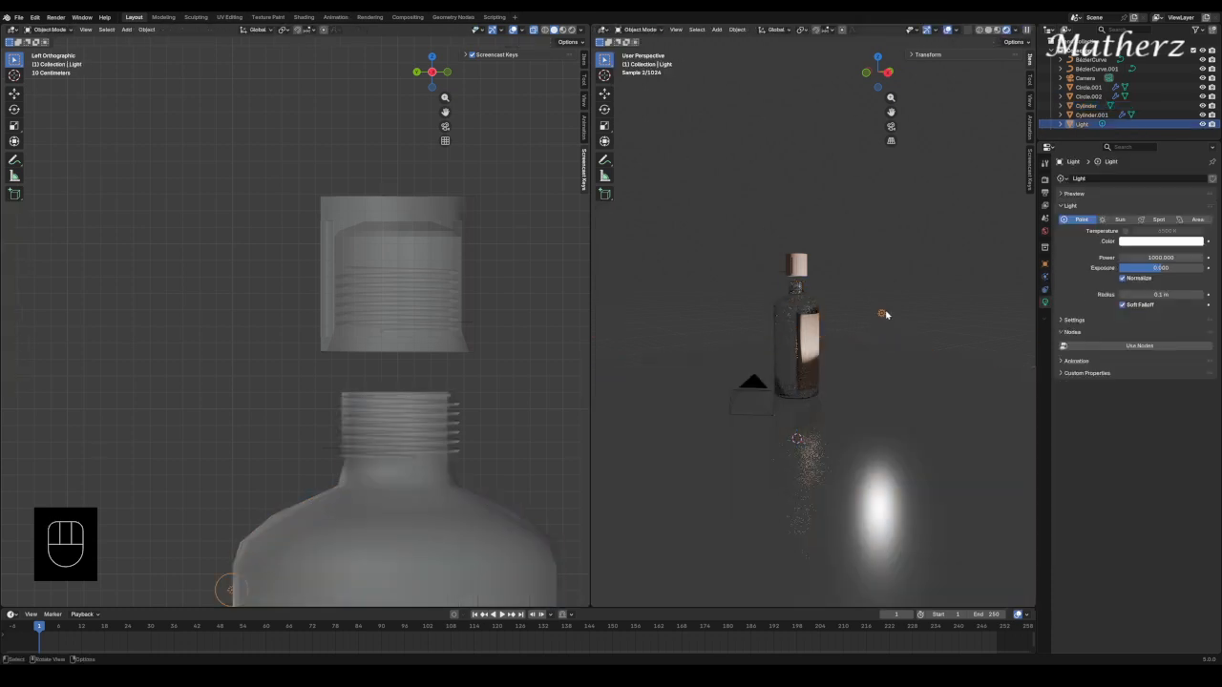
Try moving the point light farther out to the side of the bottle and raising it above the cap's height.
key("g")
middle_click_drag(946, 357, 1031, 376)
left_click(1034, 377)
key("g")
middle_click(1034, 377)
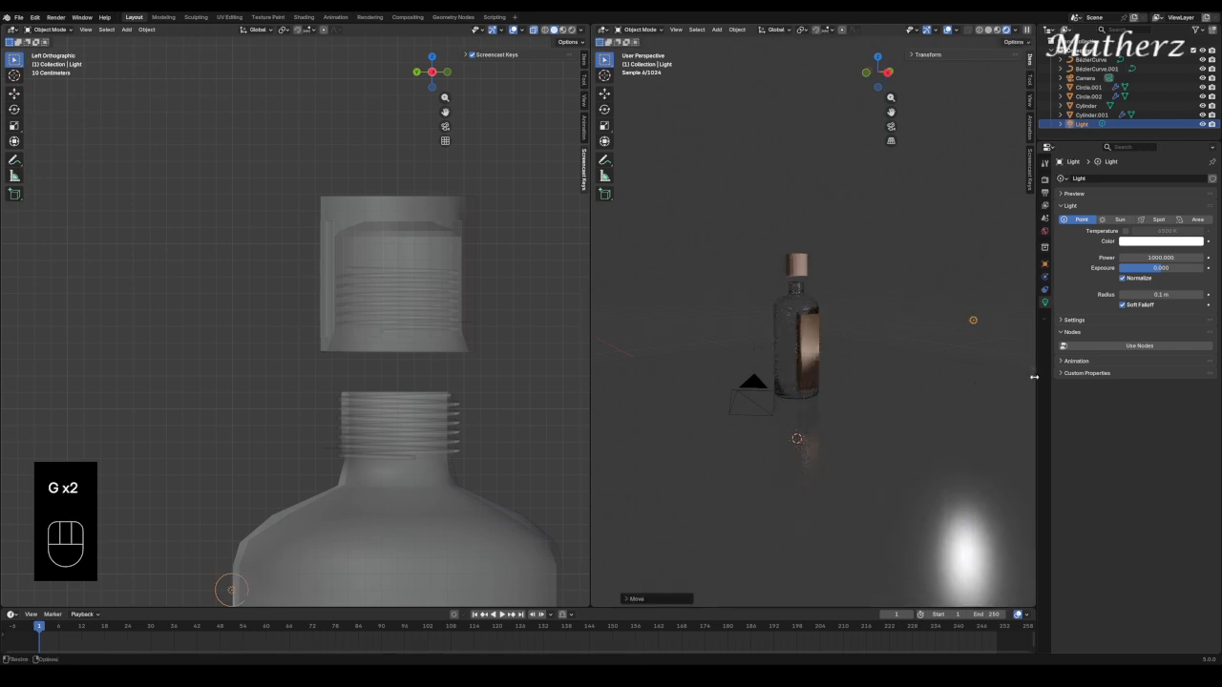
key("g")
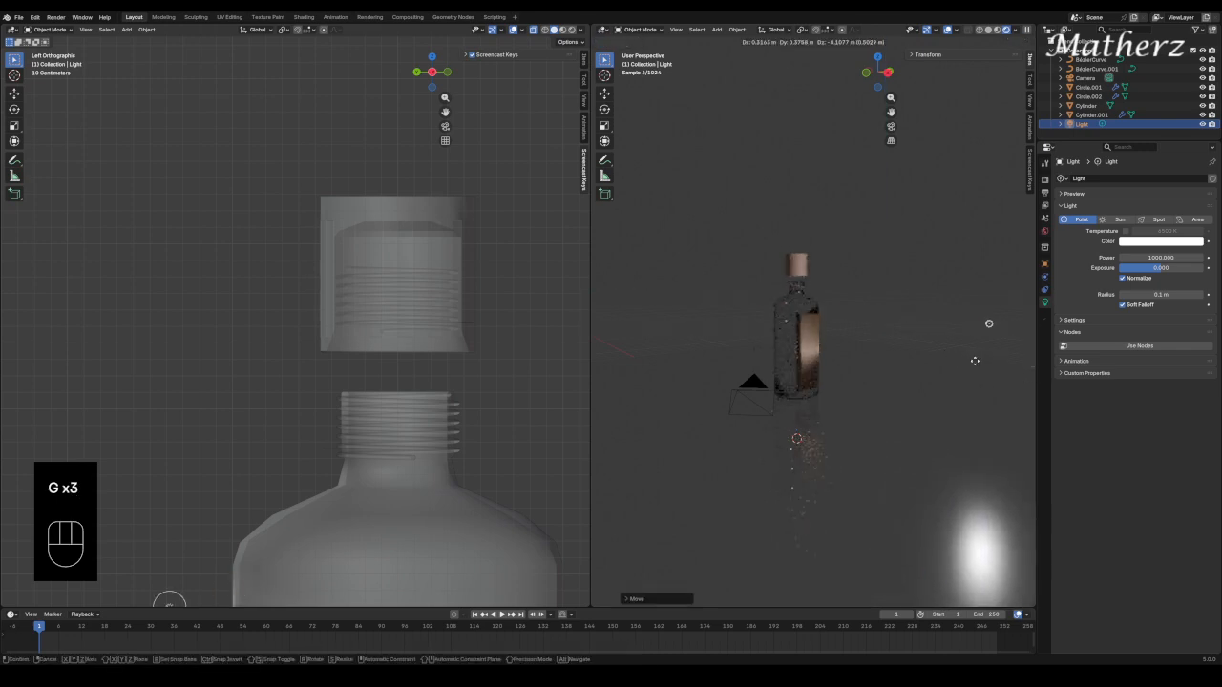
middle_click_drag(989, 367, 988, 296)
left_click(988, 268)
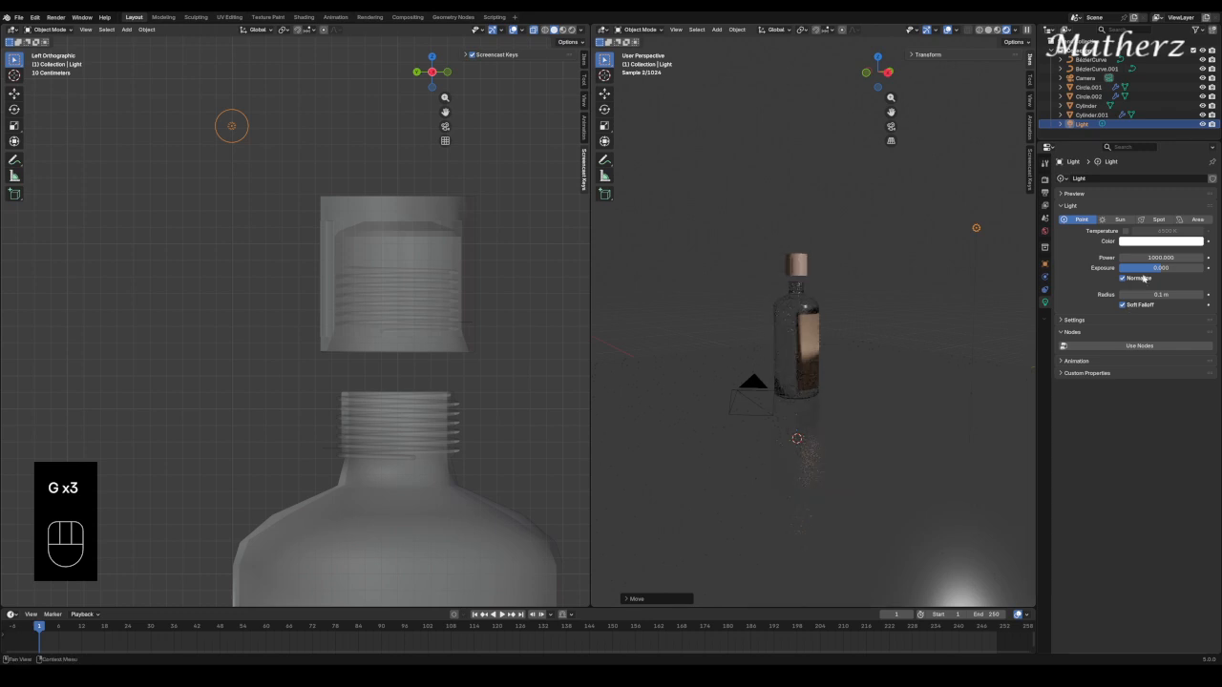
Try raising the light's exposure to about 8.7 and lowering the light about 4.7 m along Z.
left_click_drag(1157, 267, 1199, 267)
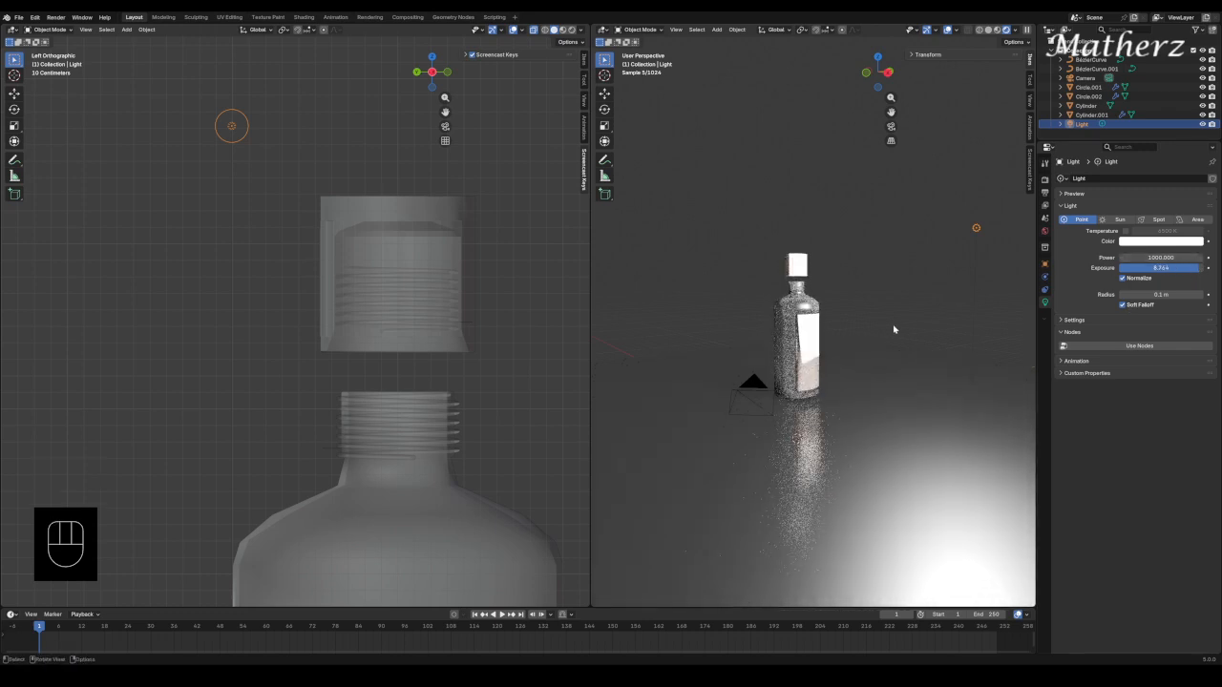
key("g")
key("z")
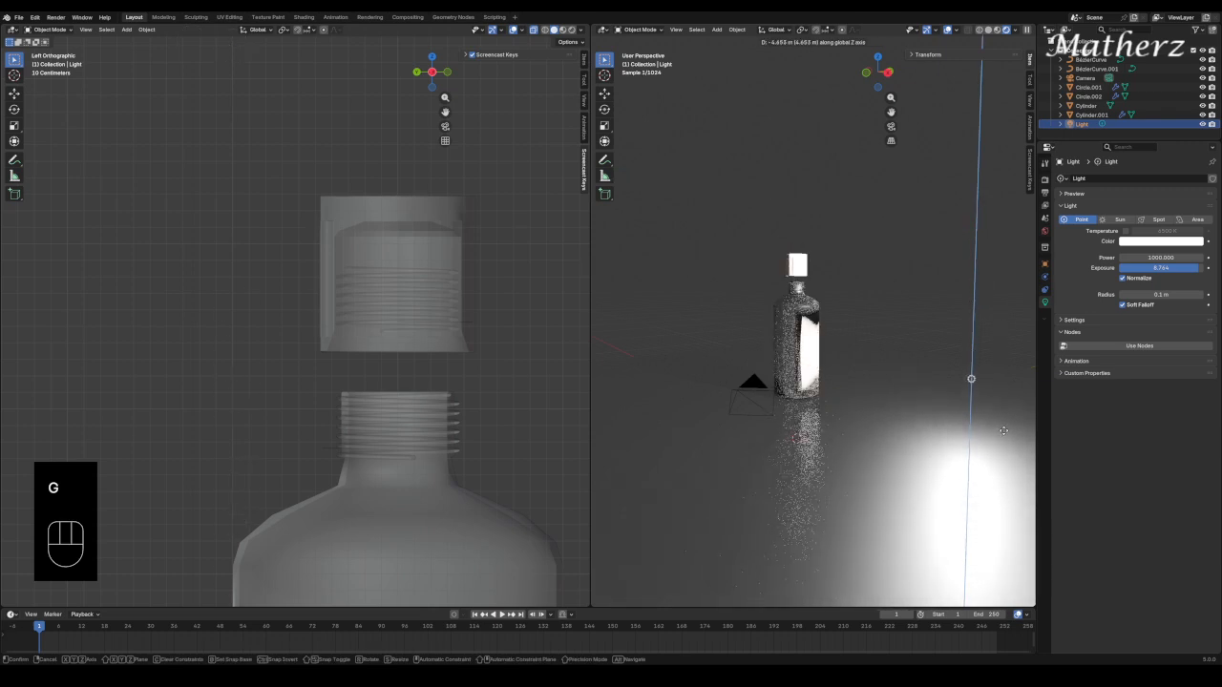
left_click(956, 432)
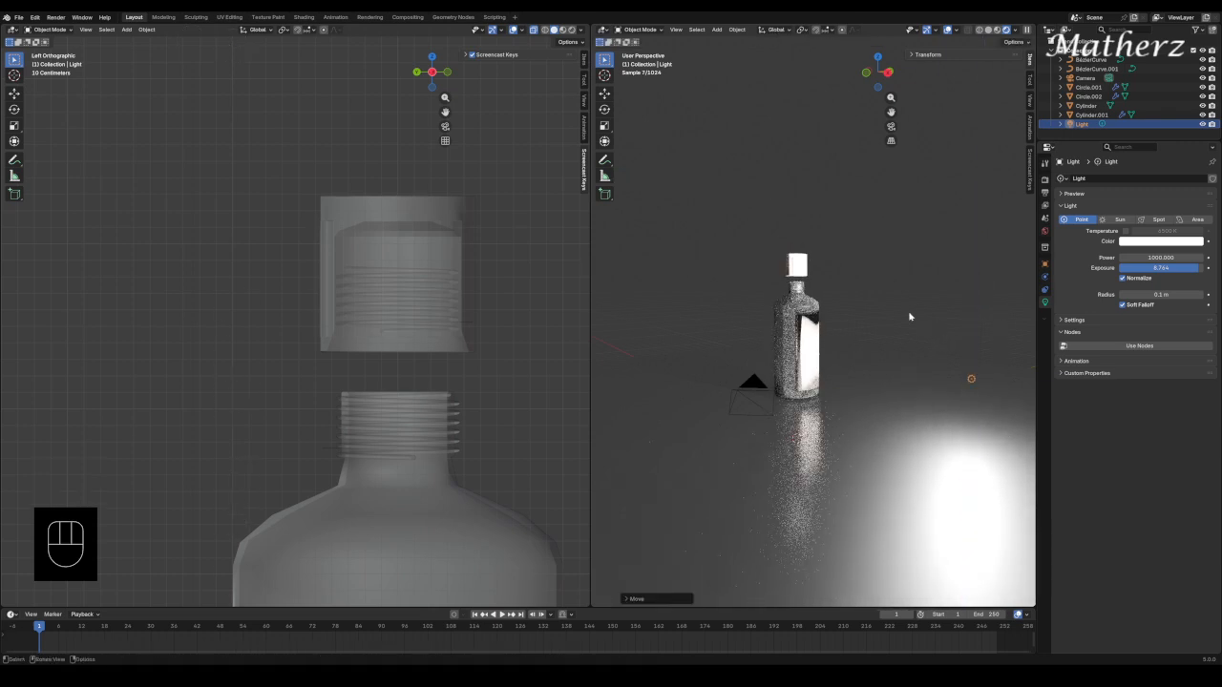
Try to enlarge the floor by scaling the combined bottle and floor object.
left_click(1044, 179)
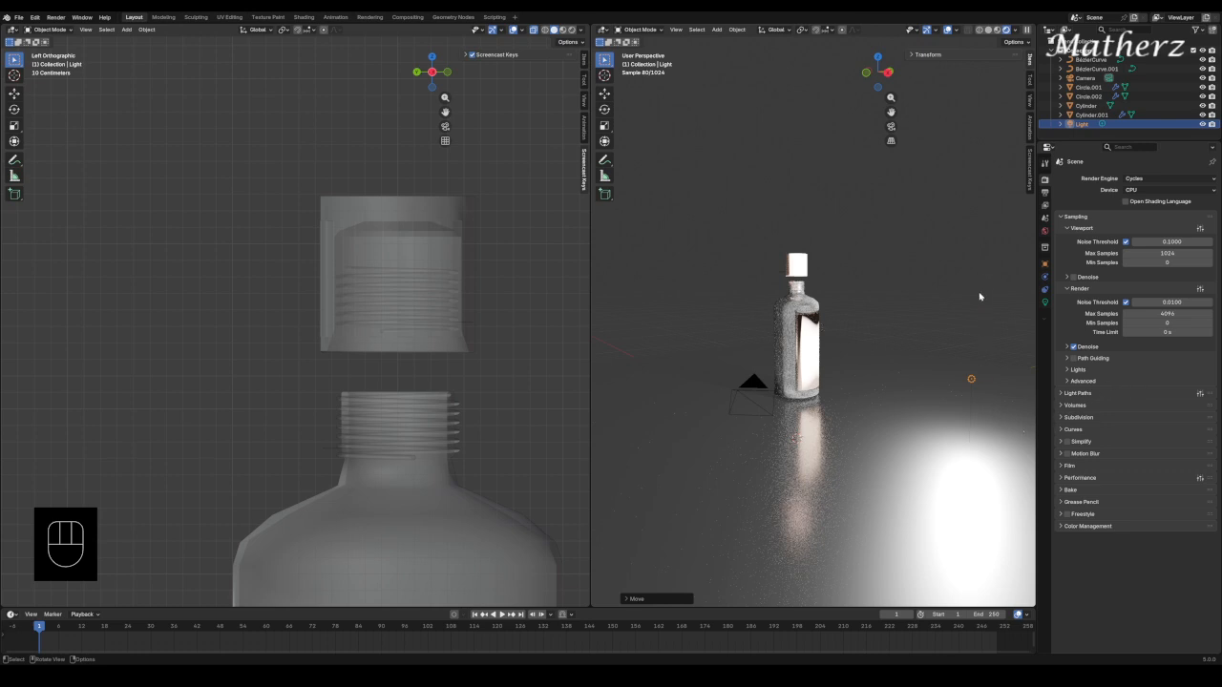
left_click(910, 446)
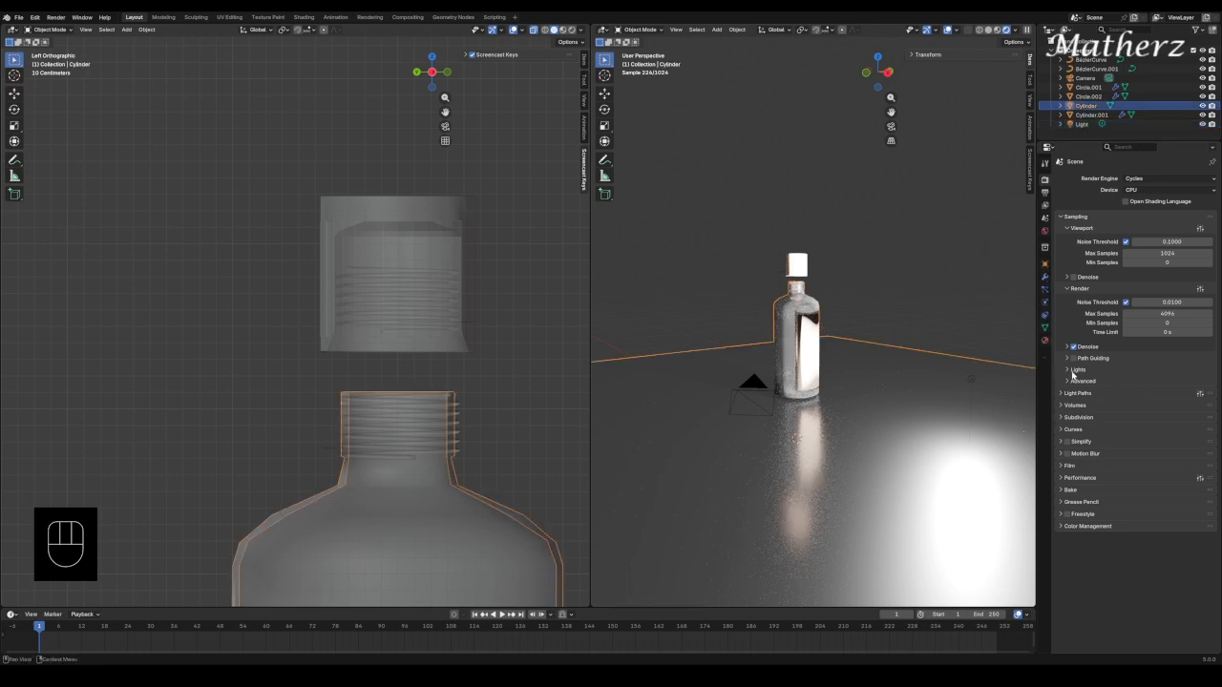
key("s")
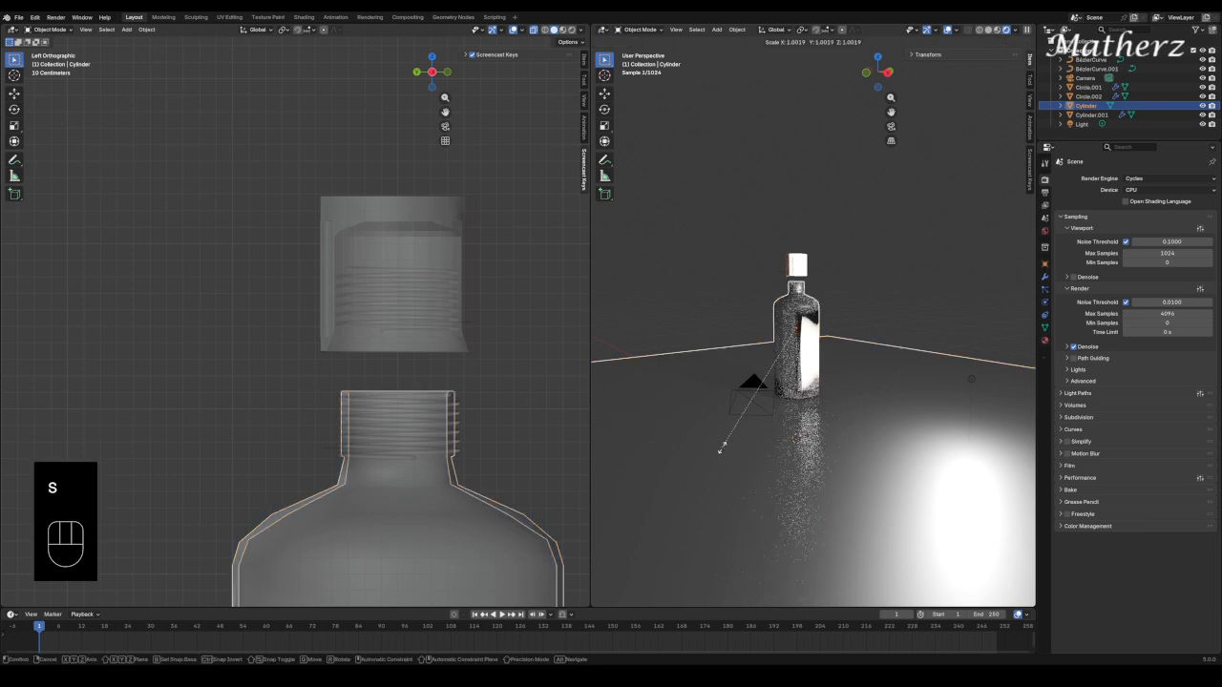
left_click(622, 426)
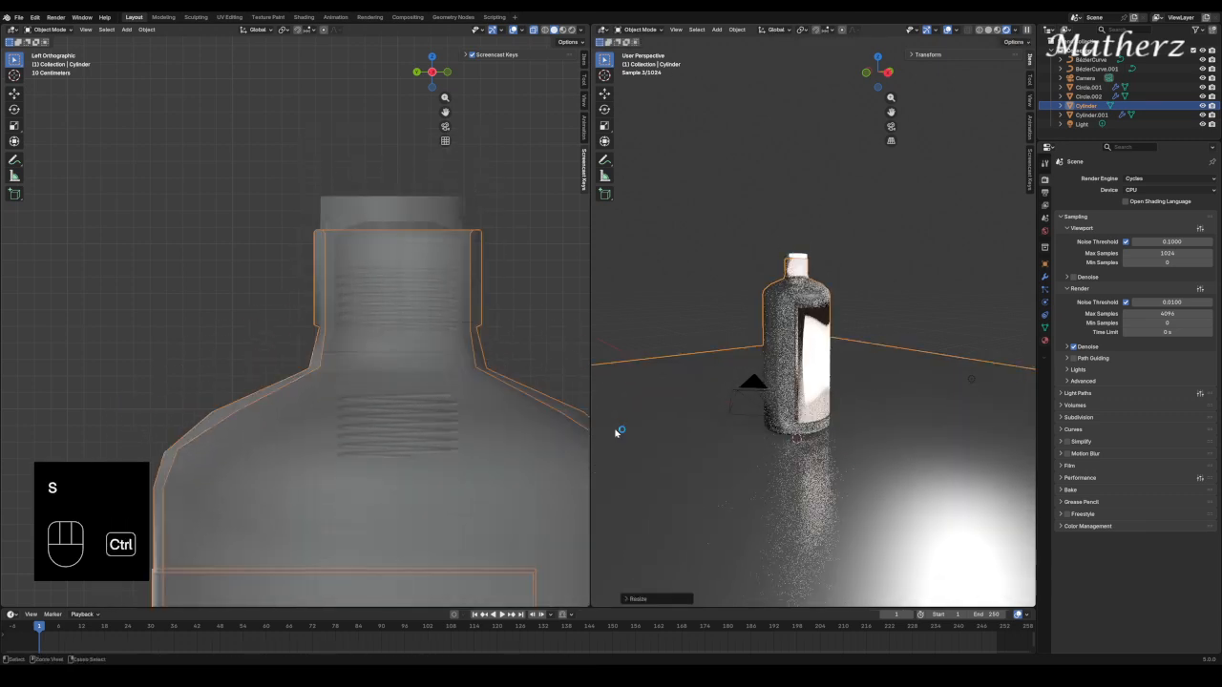
Undo the scaling, the light changes and the floor plane that was added inside the bottle mesh.
key("ctrl+z")
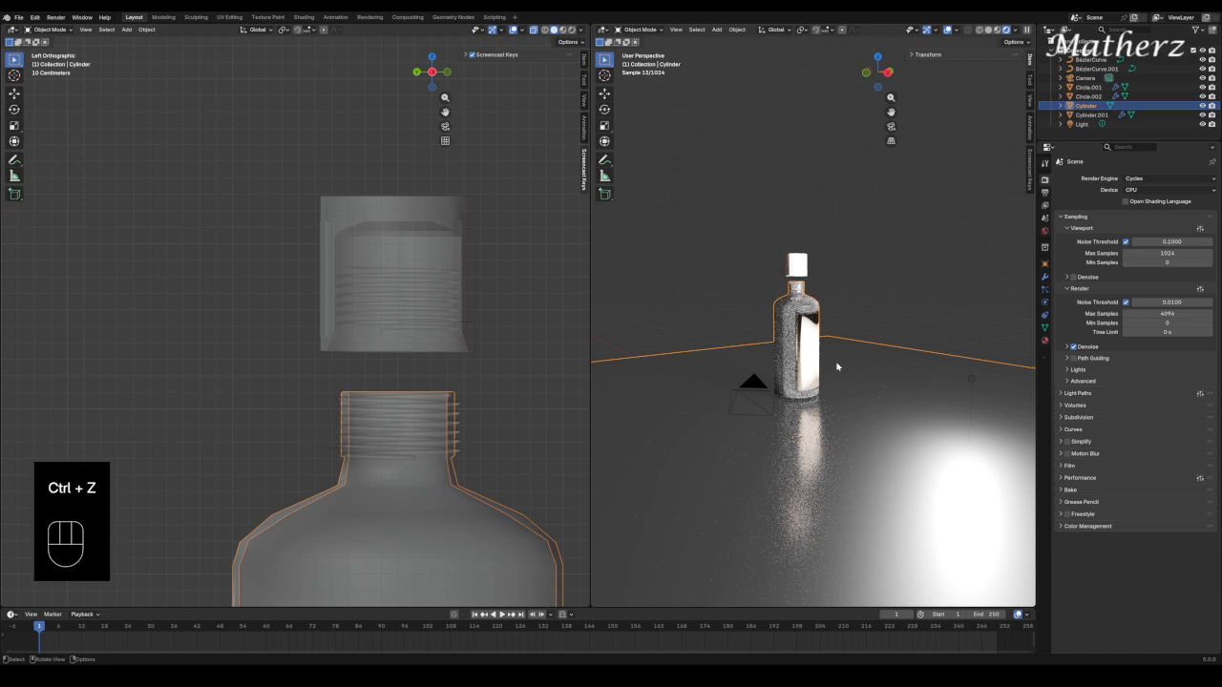
key("ctrl+z")
key("ctrl+z")
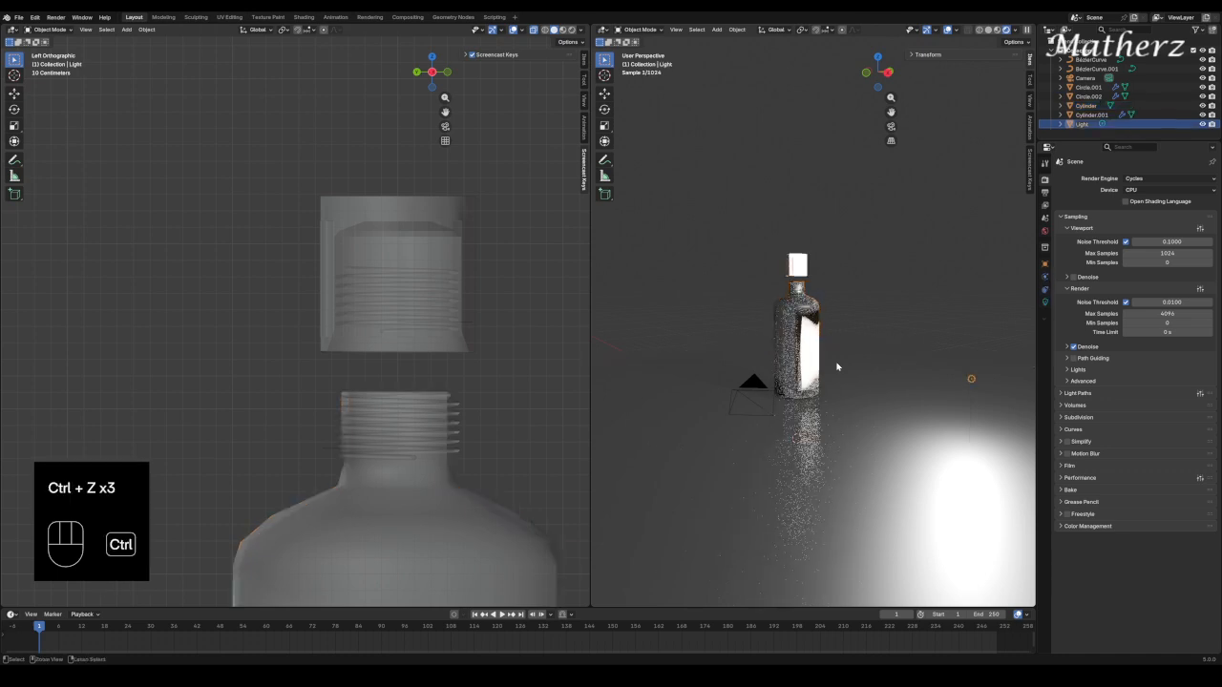
key("ctrl+z")
key("ctrl+z")
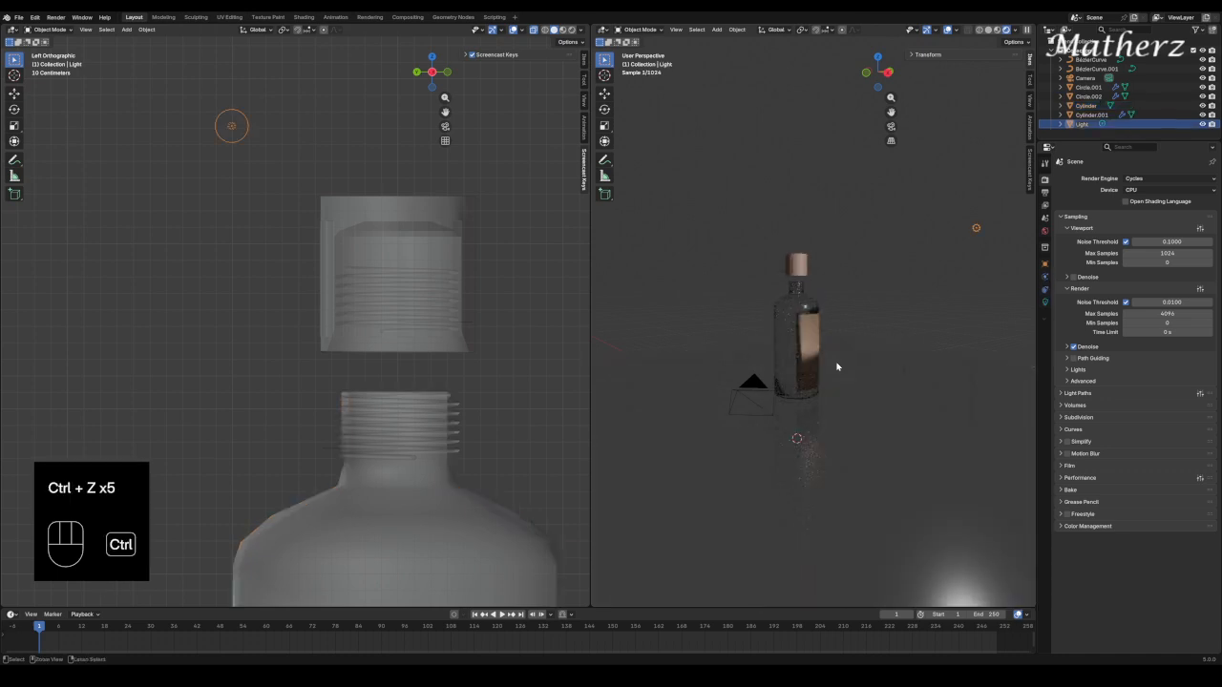
key("ctrl+z")
key("ctrl+z")
key("ctrl+z")
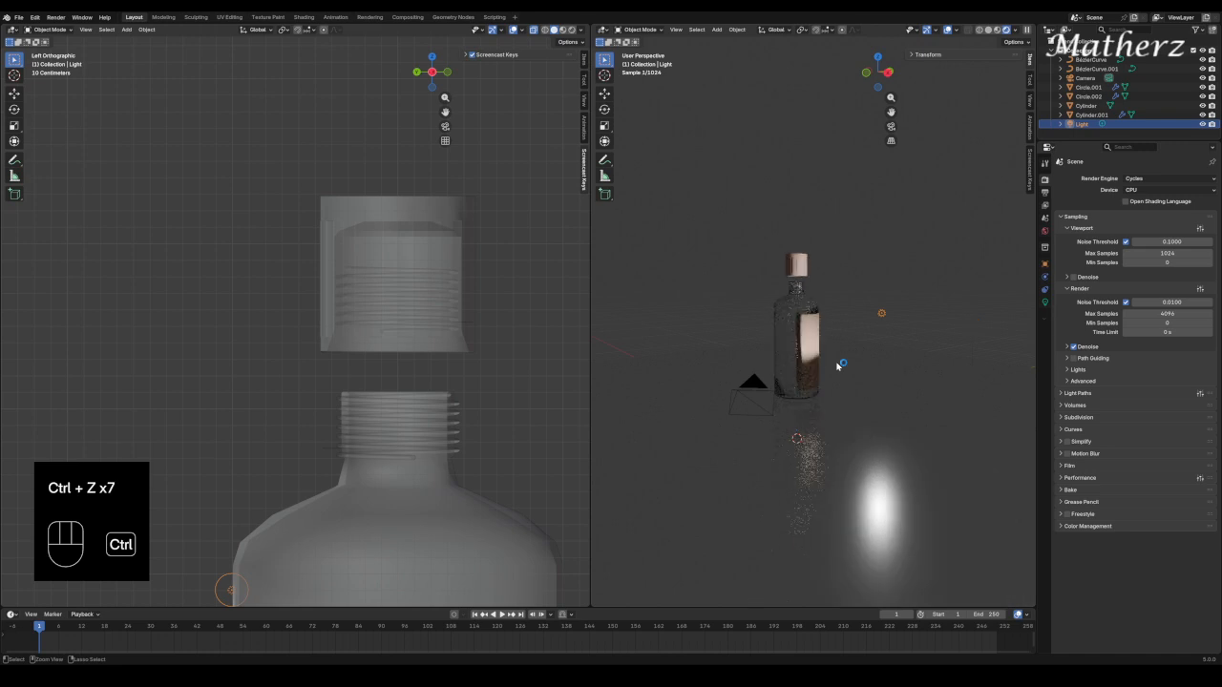
key("ctrl+z")
key("ctrl+z")
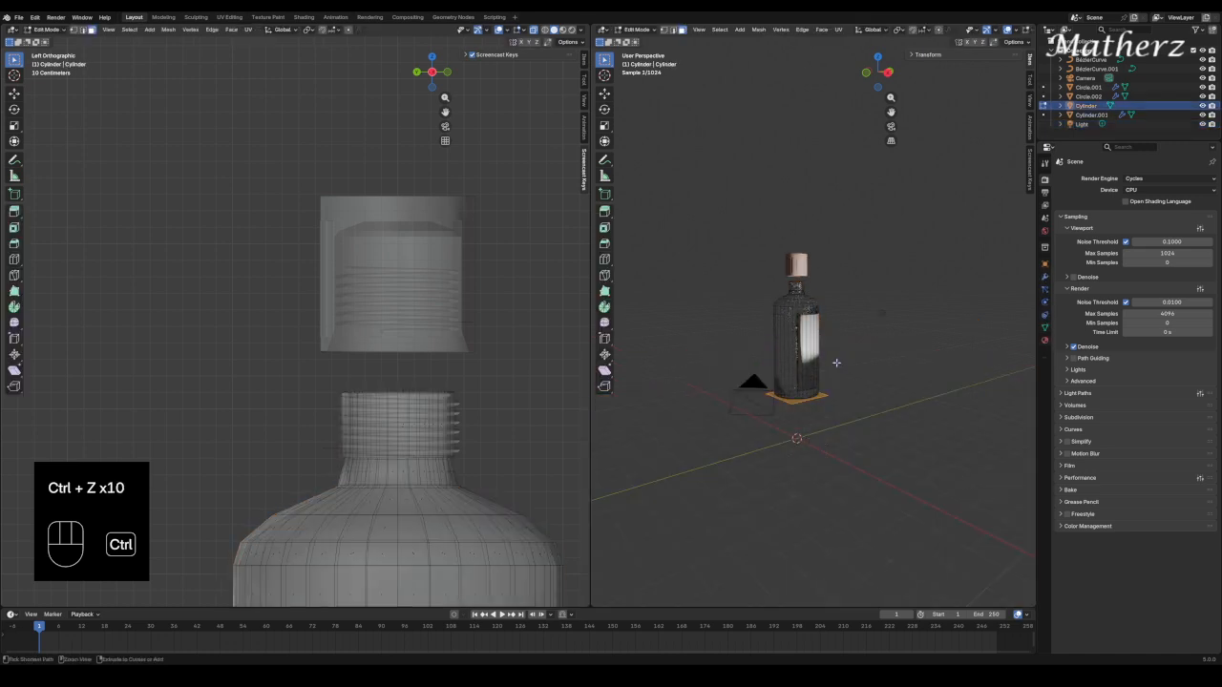
key("ctrl+z")
key("ctrl+z")
In Object Mode, add a plane as a separate object and scale it up into a large floor.
left_click(637, 29)
left_click(643, 40)
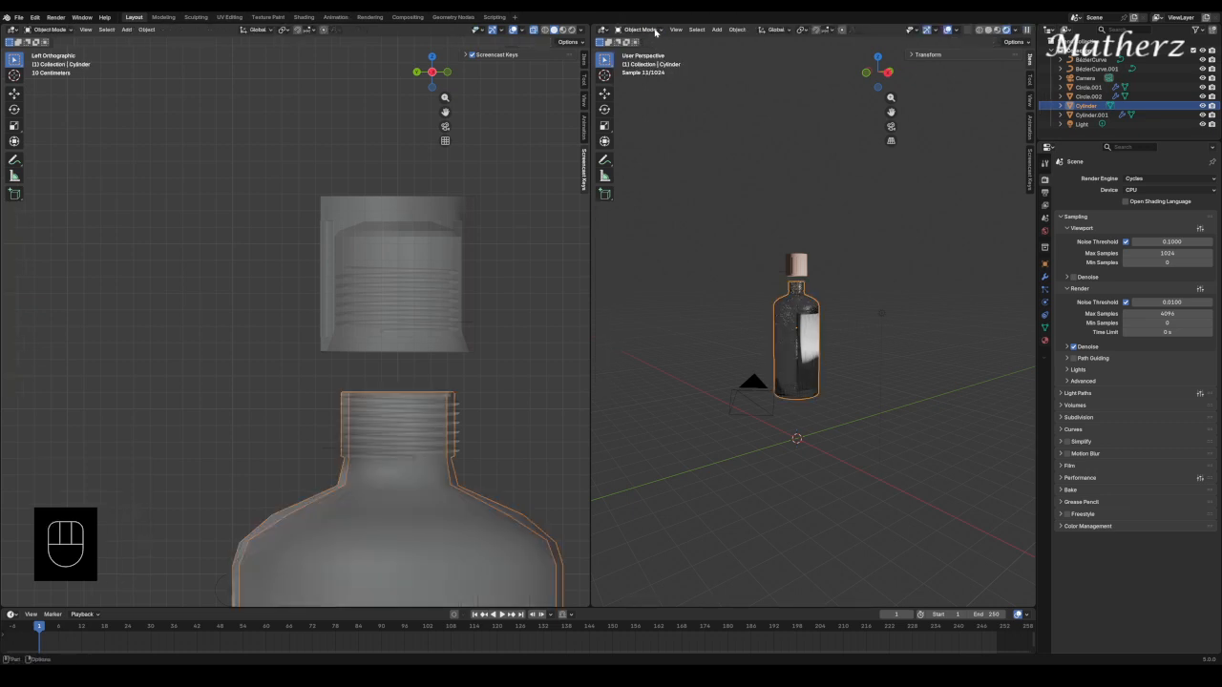
left_click(717, 30)
mouse_move(726, 43)
left_click(808, 40)
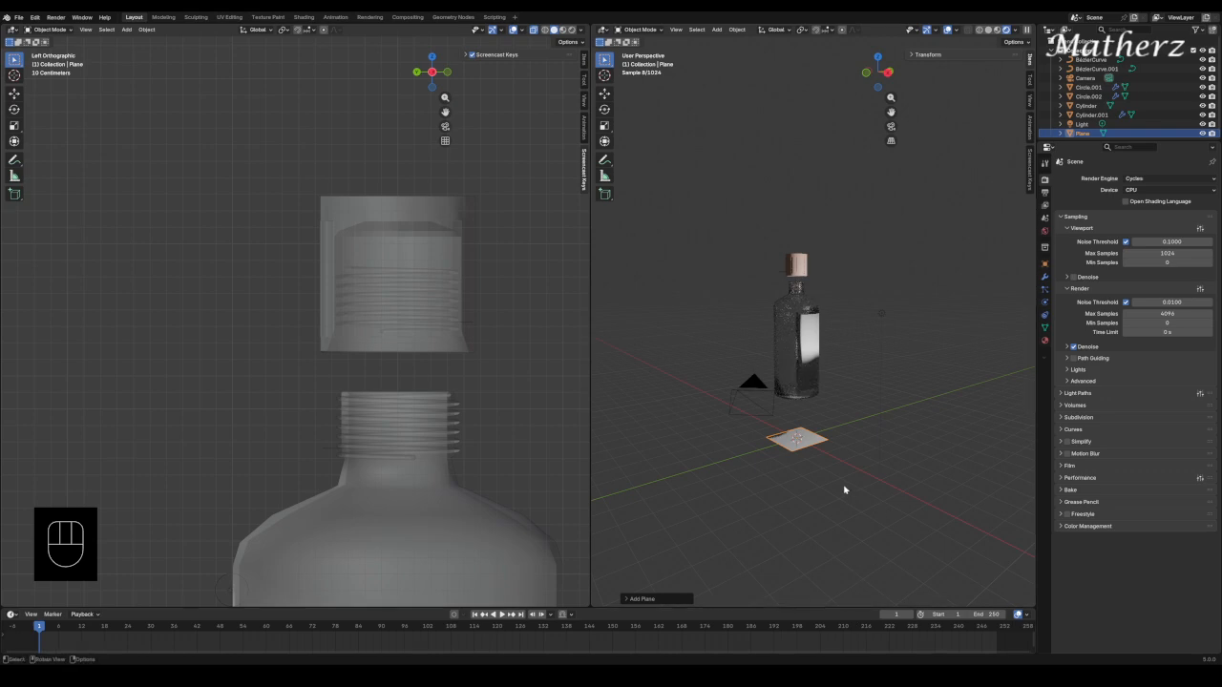
key("s")
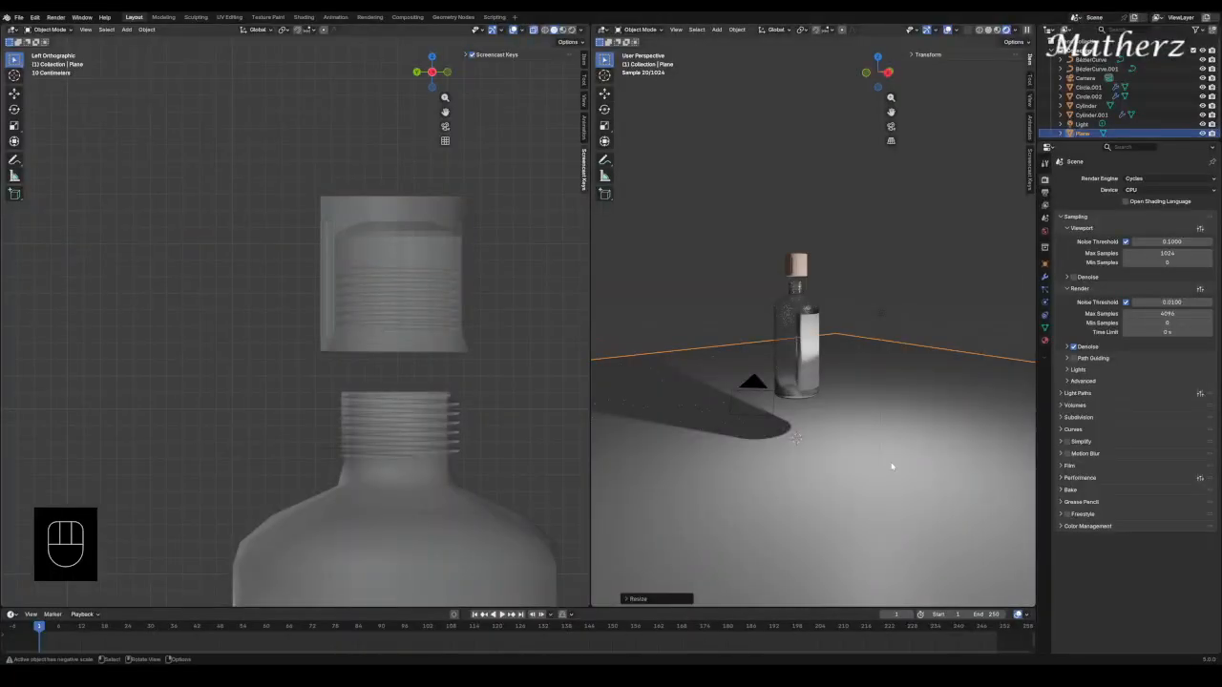
key("s")
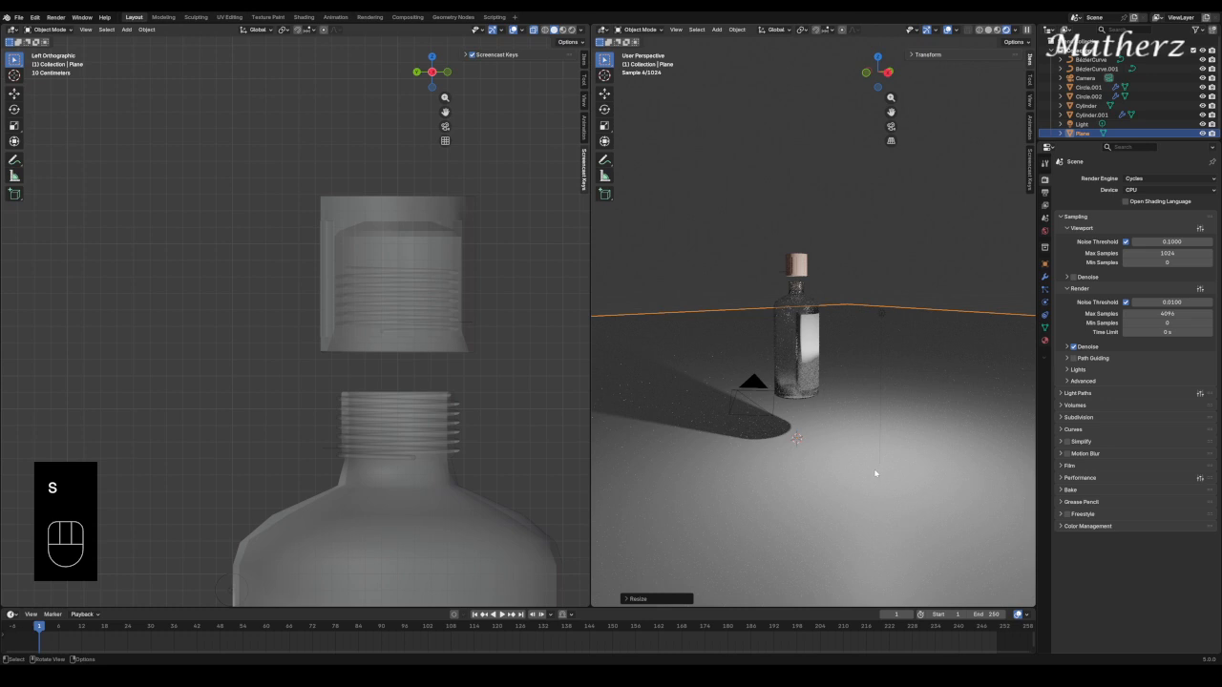
Raise the floor plane about 2 m along Z to meet the bottle's base, then deselect it.
key("g")
key("z")
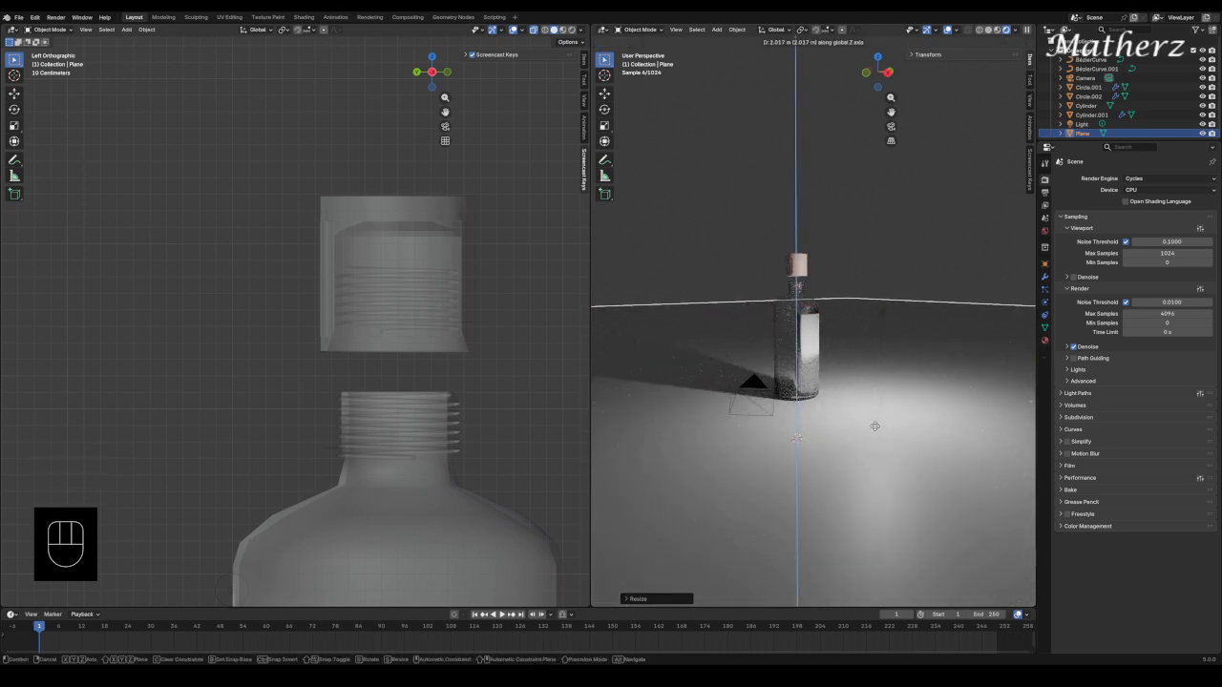
left_click(875, 426)
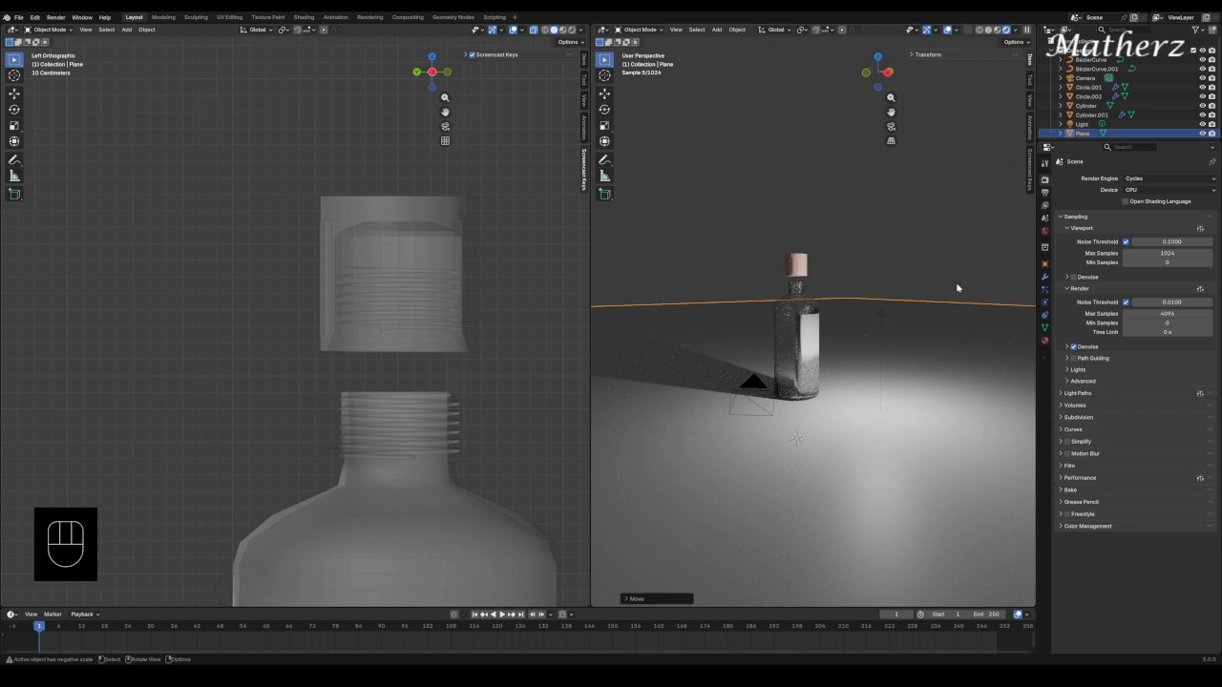
left_click(827, 276)
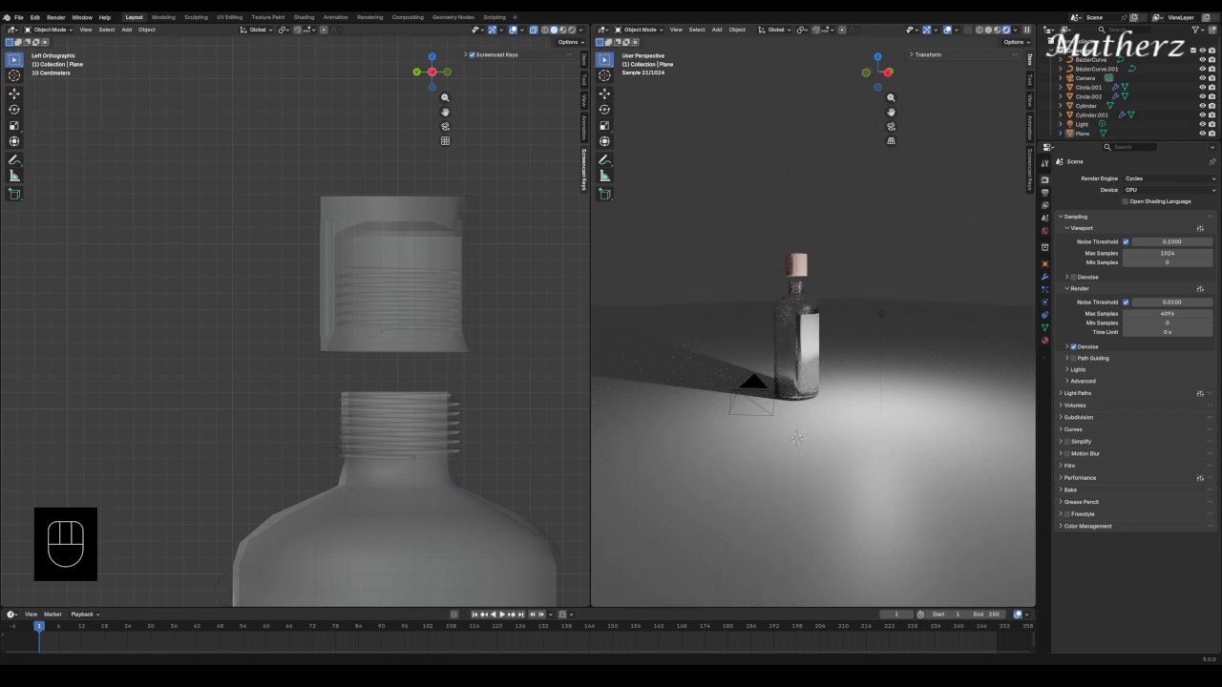
Select the point light and set its exposure to about 2.5.
mouse_move(946, 276)
middle_mouse_down()
mouse_move(898, 271)
mouse_move(892, 284)
mouse_move(930, 274)
middle_mouse_up()
left_click(849, 302)
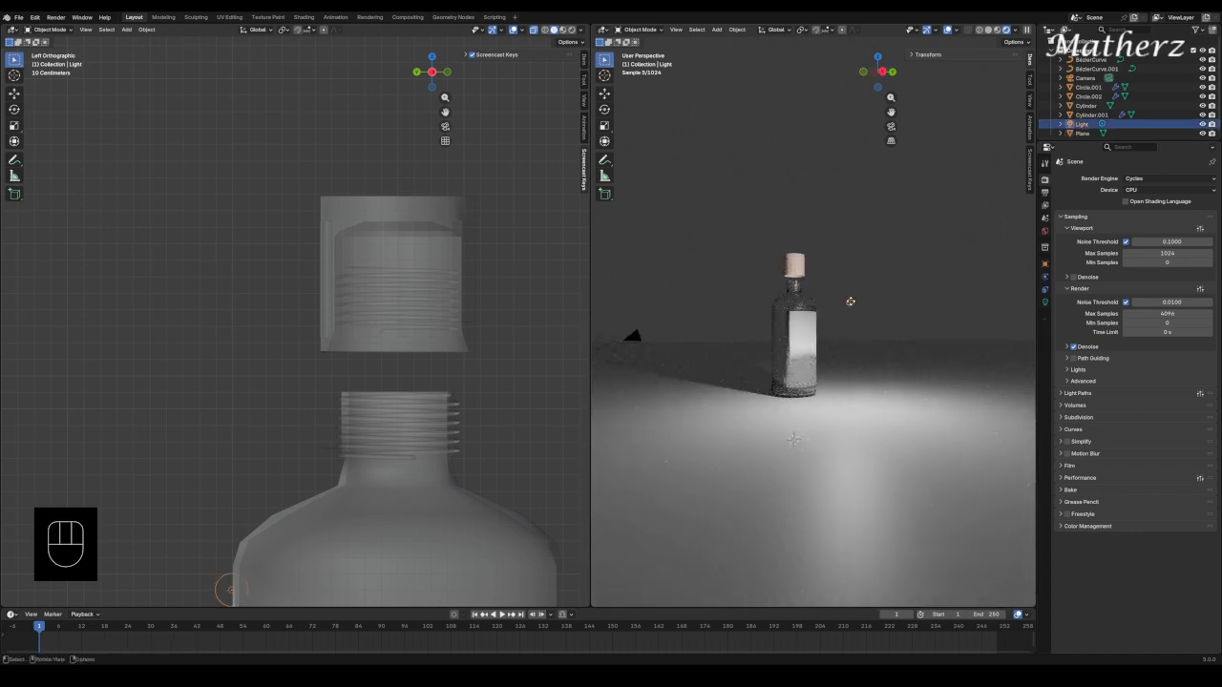
left_click(1044, 301)
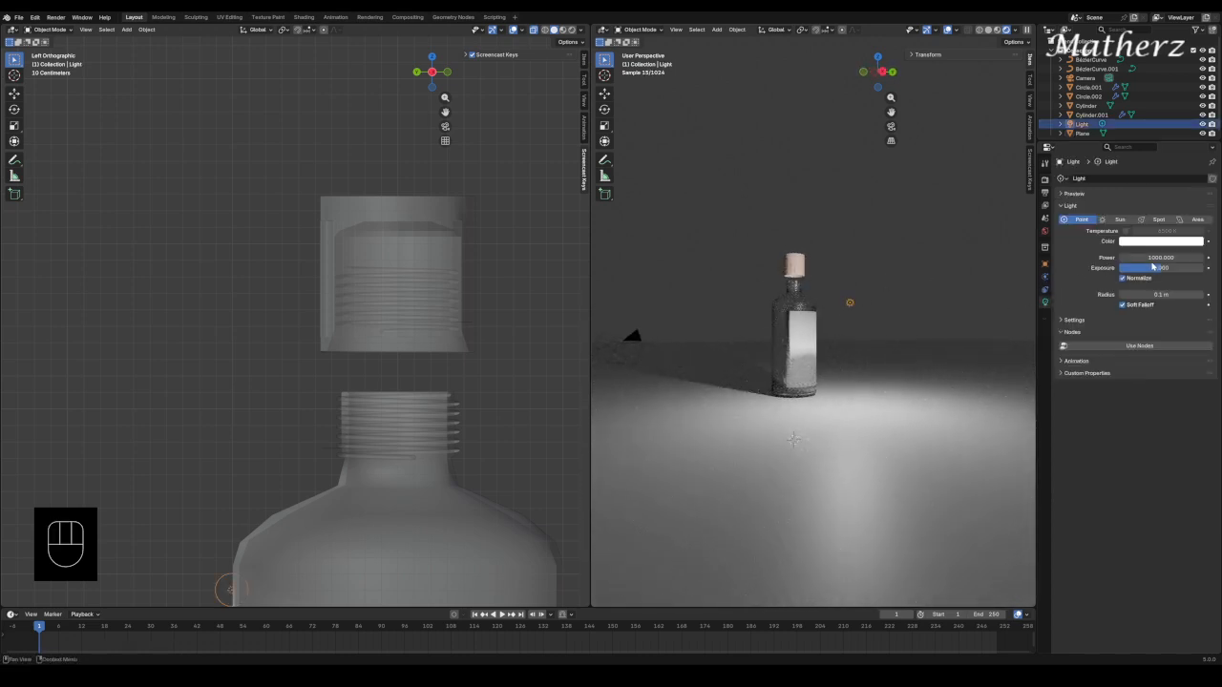
left_click_drag(1159, 274, 1194, 274)
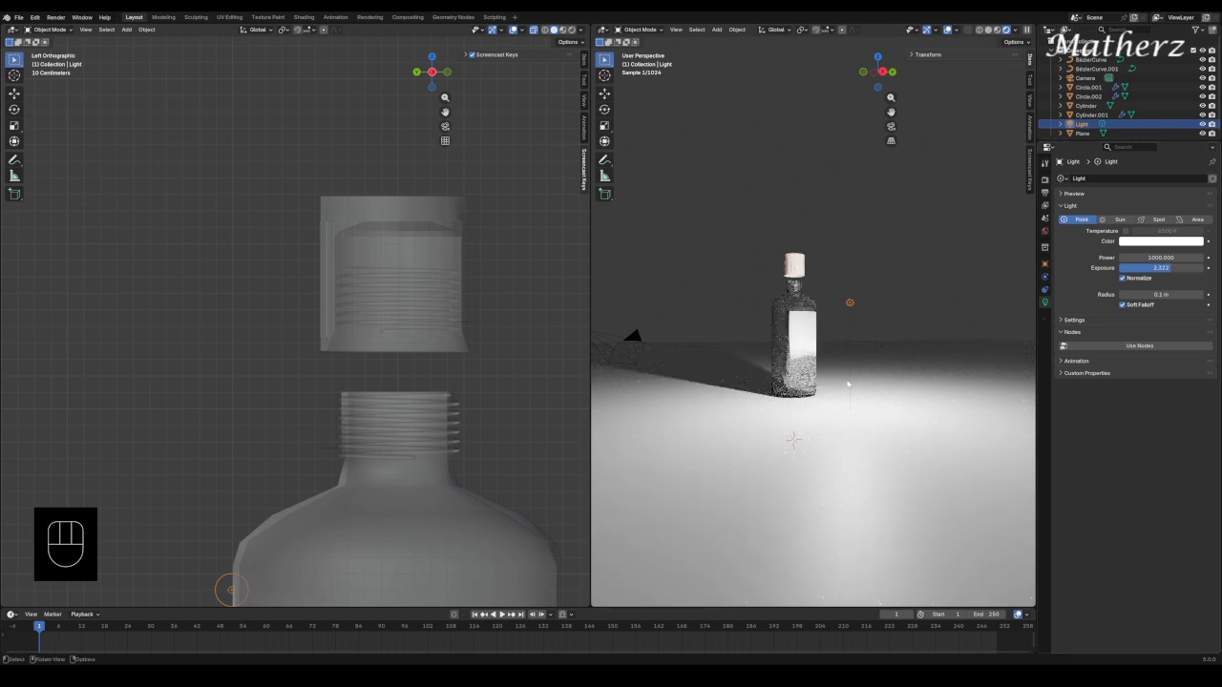
Move the point light along Y farther away from the bottle and raise it slightly.
key("g")
key("y")
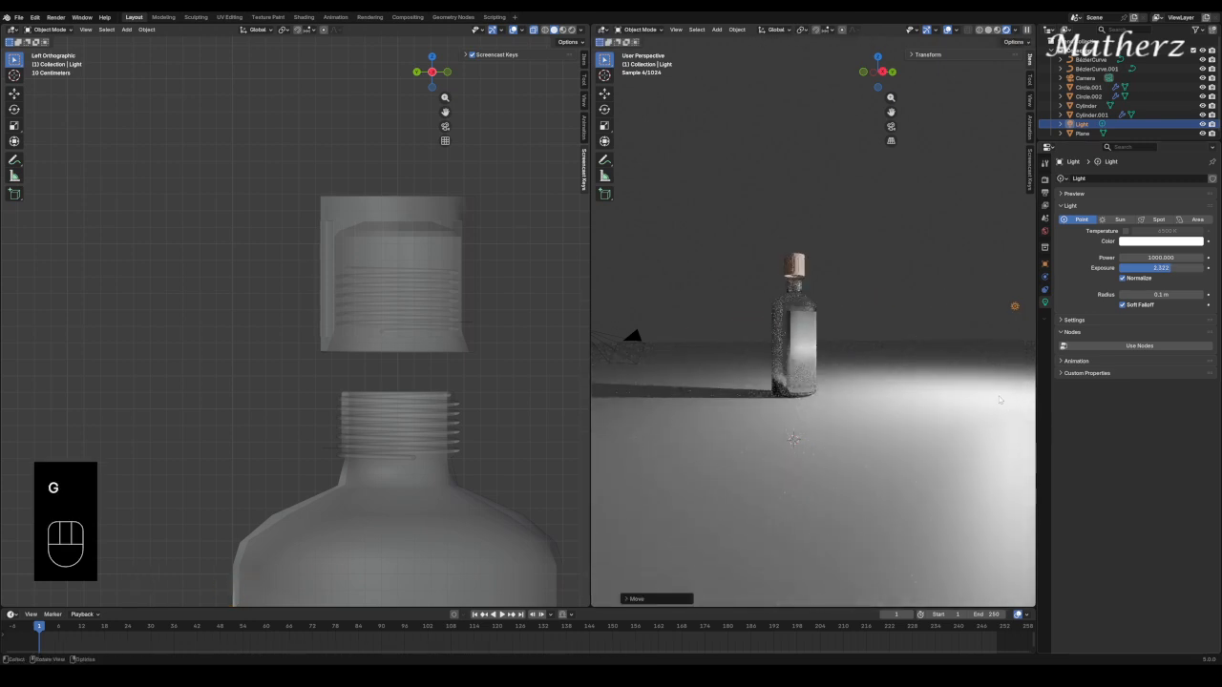
key("g")
middle_click_drag(1017, 392, 1020, 350)
left_click(1021, 359)
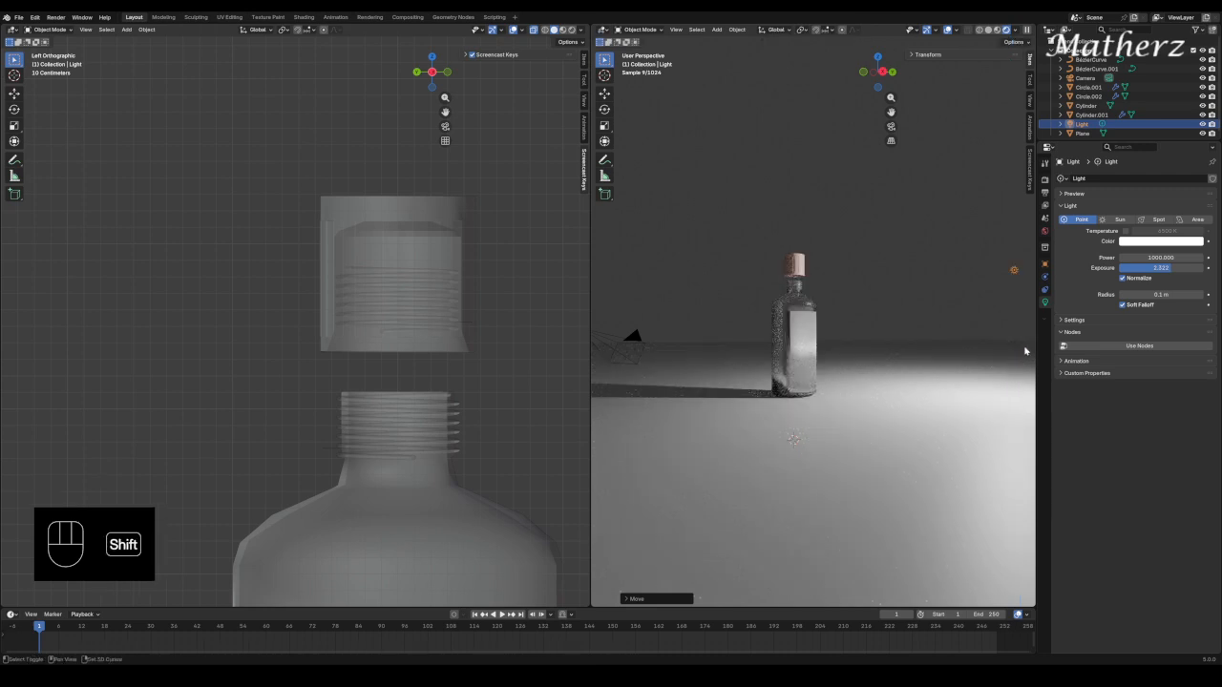
Duplicate the point light, place the copy on the opposite side of the bottle along Y and give it a blue-violet color.
key("shift+d")
middle_click_drag(1014, 349, 946, 342)
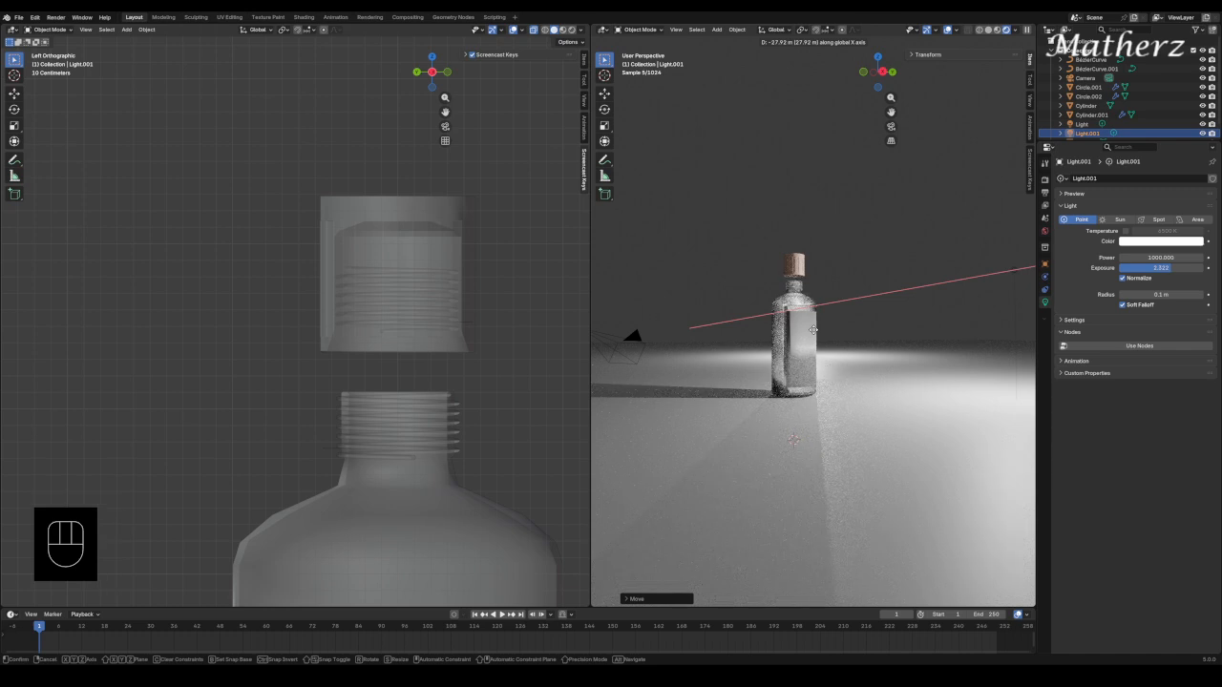
middle_click_drag(814, 330, 989, 256)
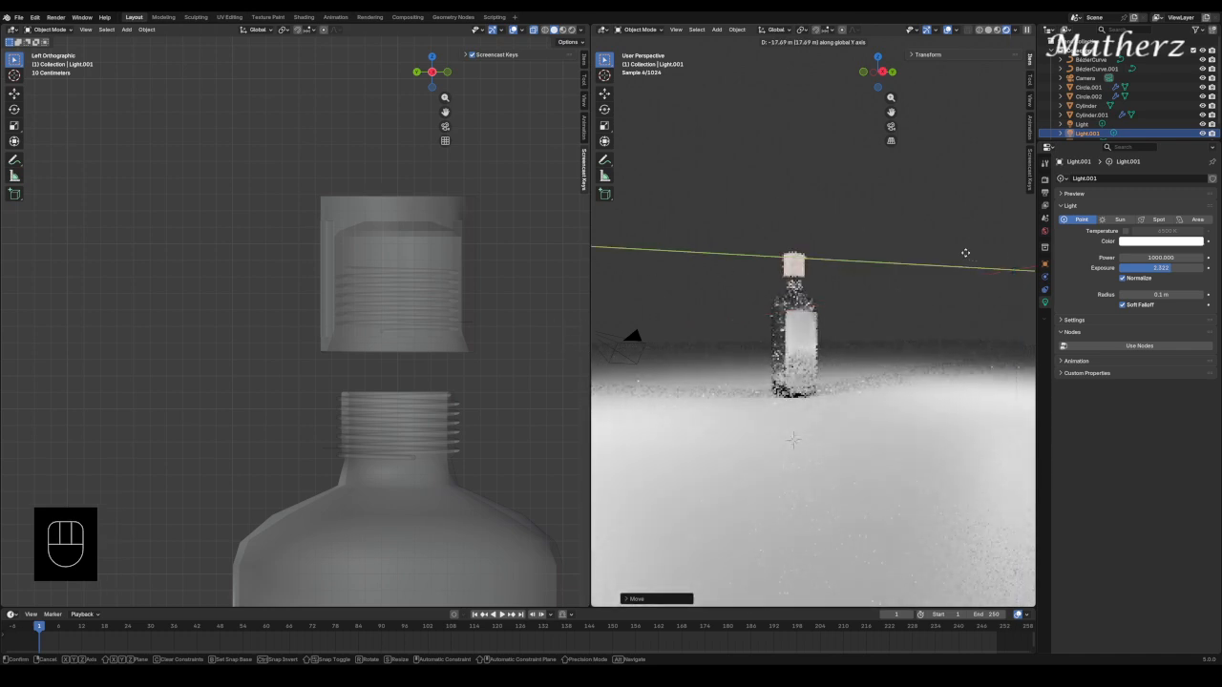
left_click(846, 259)
left_click(1172, 241)
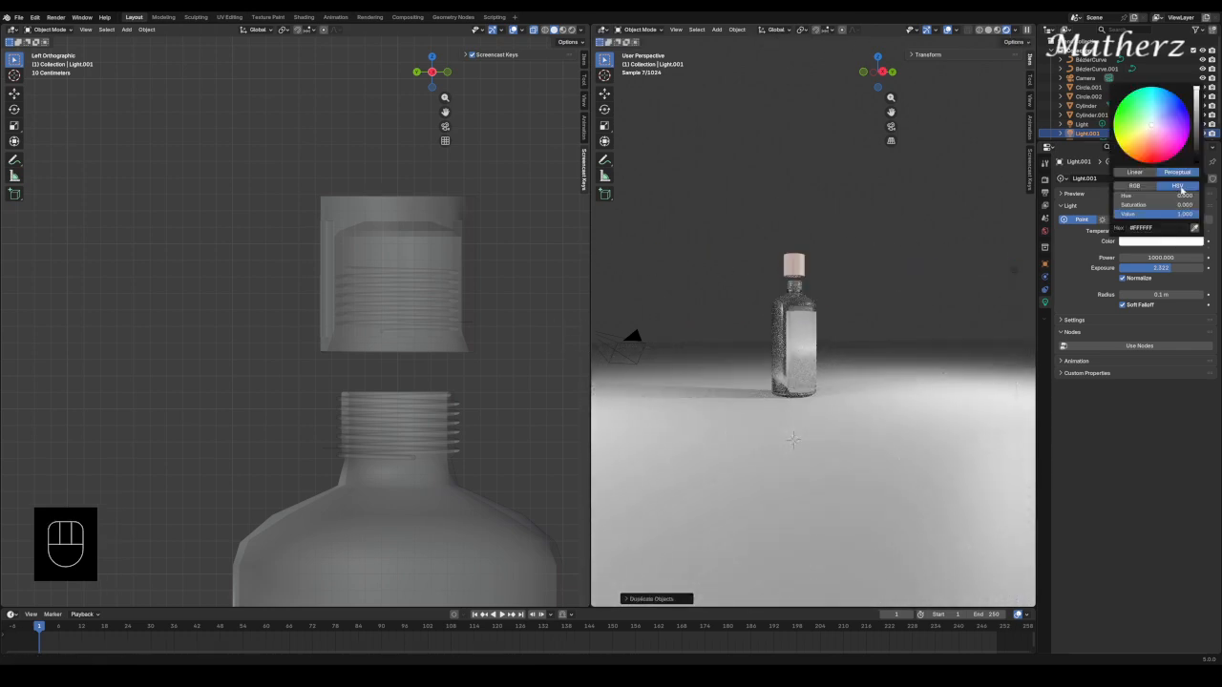
left_click_drag(1161, 121, 1170, 115)
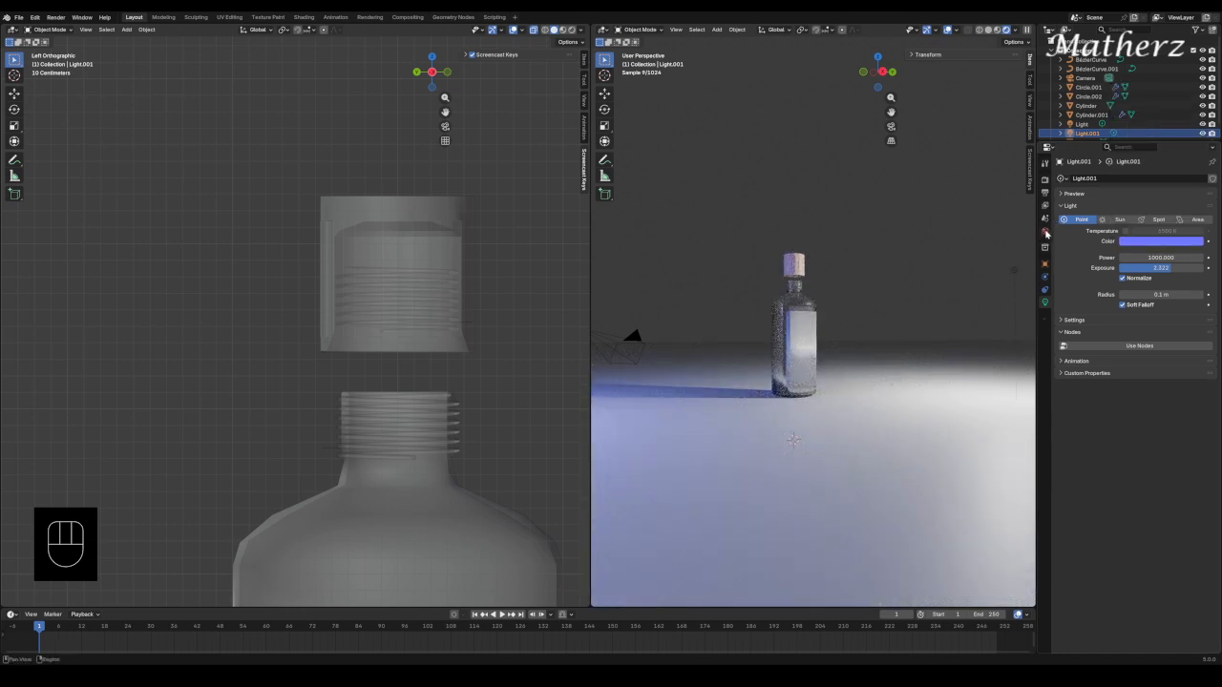
Set the world background color to black.
left_click(1044, 231)
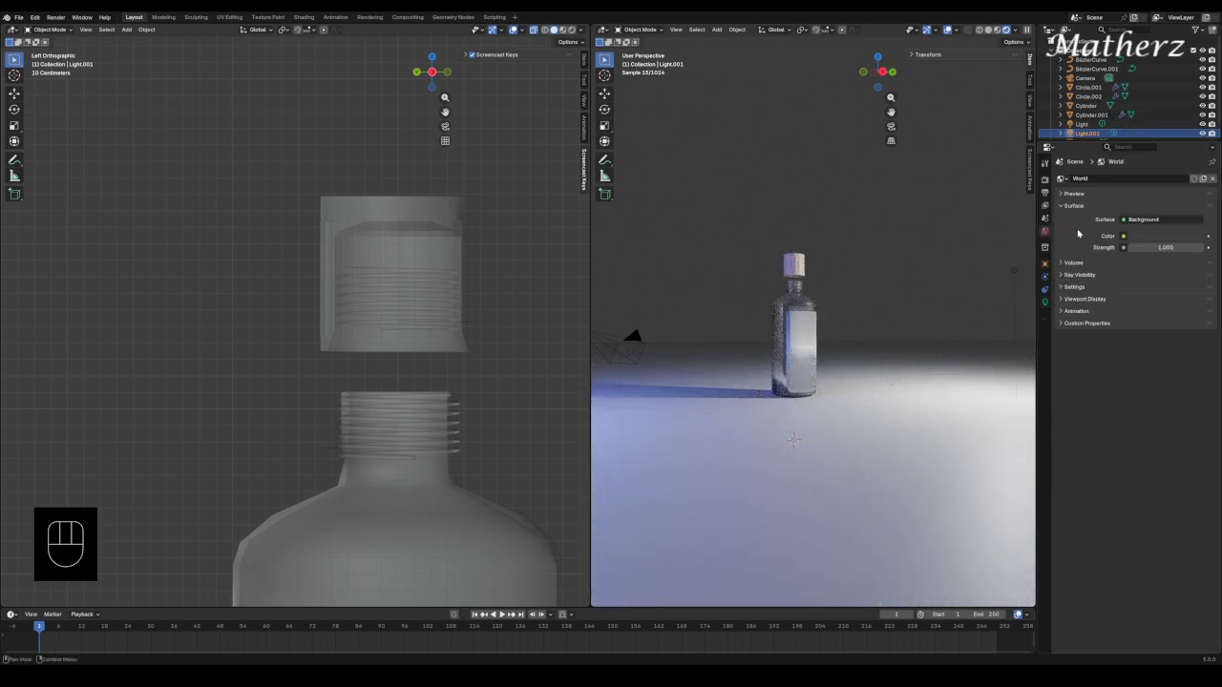
left_click(1164, 236)
left_click_drag(1202, 134, 1198, 150)
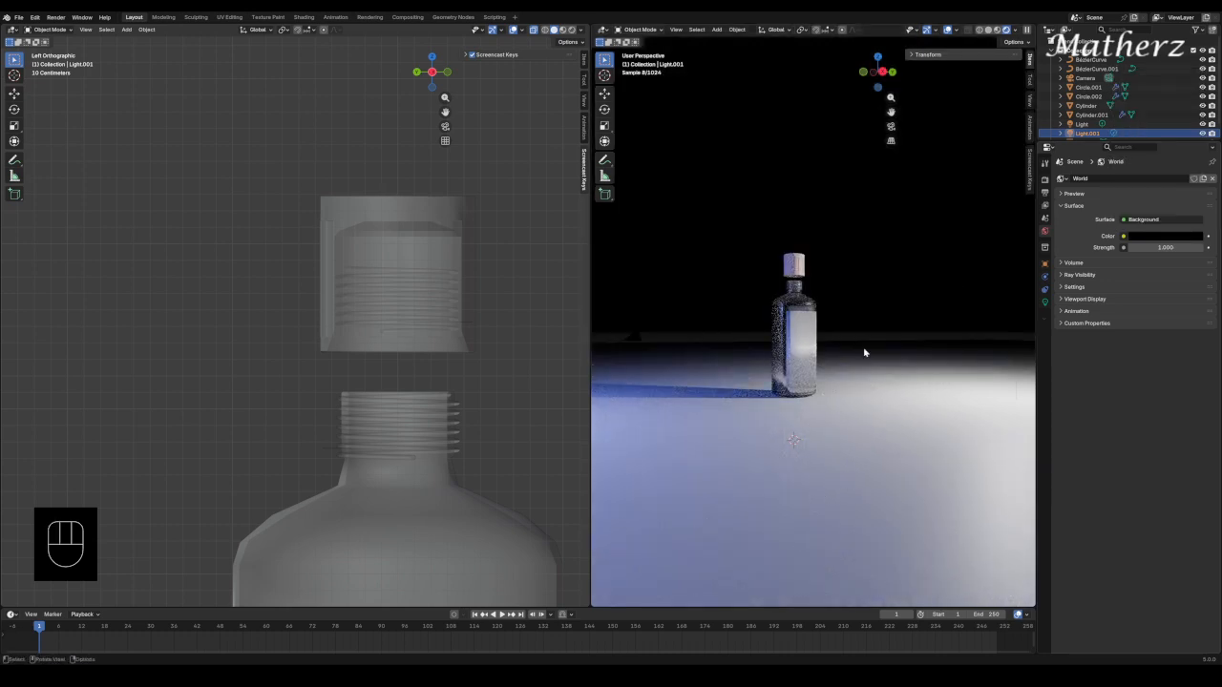
Select the floor plane and scale it up further so its far edge reaches the horizon.
left_click(840, 406)
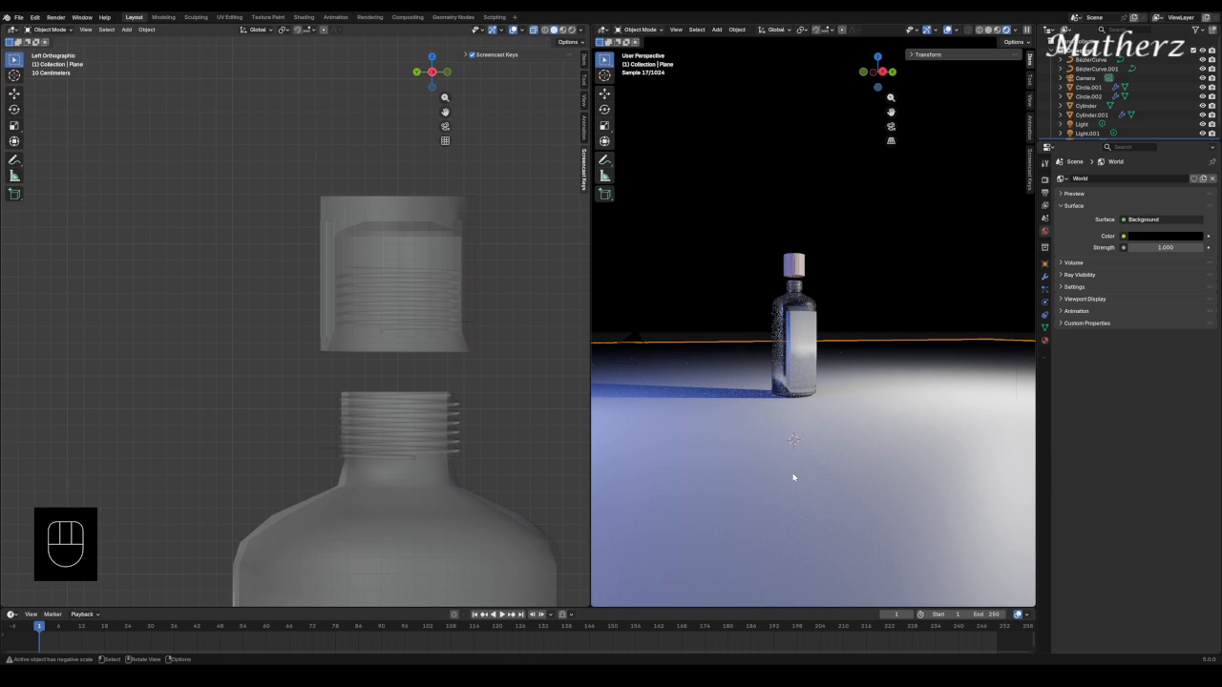
key("s")
left_click(926, 426)
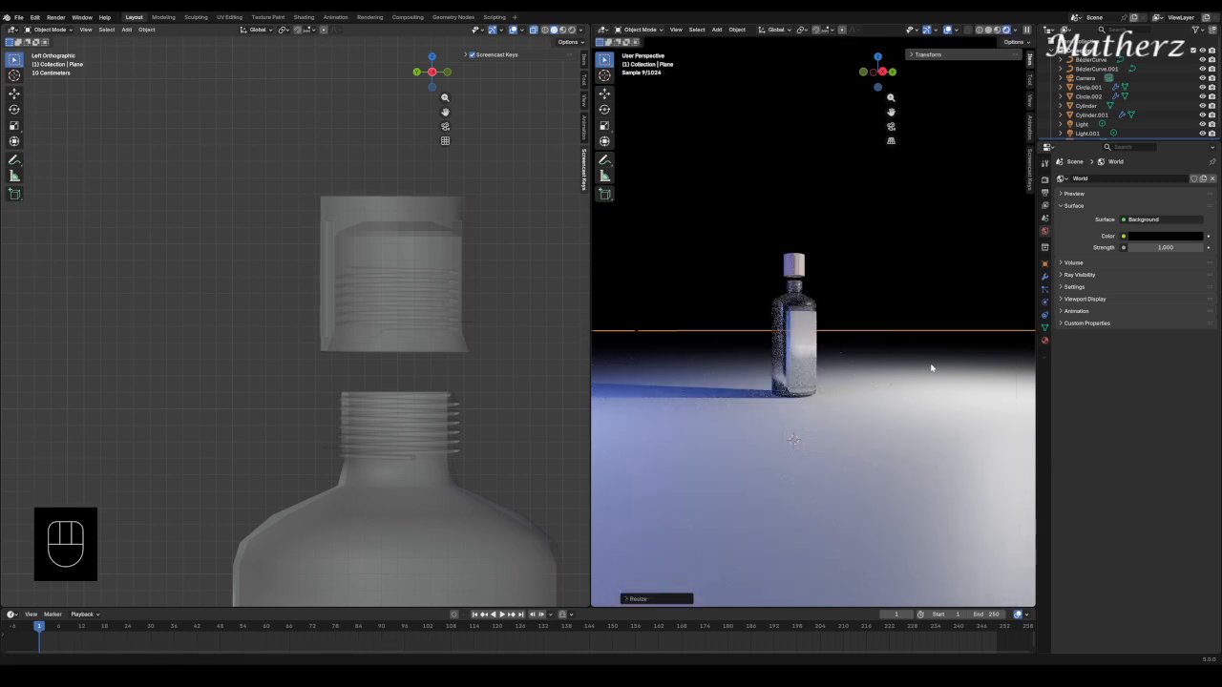
Duplicate the complete bottle with its cap and label, leaving out the floor, and place the copy beside the original along Y.
left_click(895, 281)
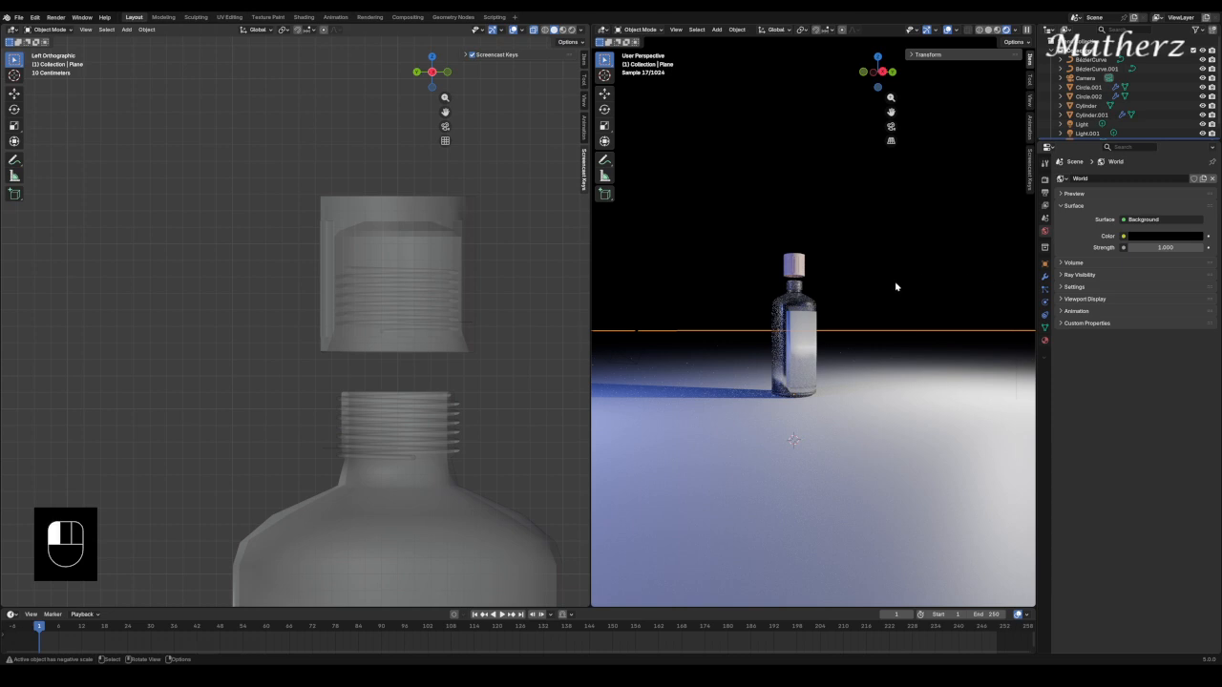
scroll(823, 319, "up", 1)
scroll(823, 319, "up", 2)
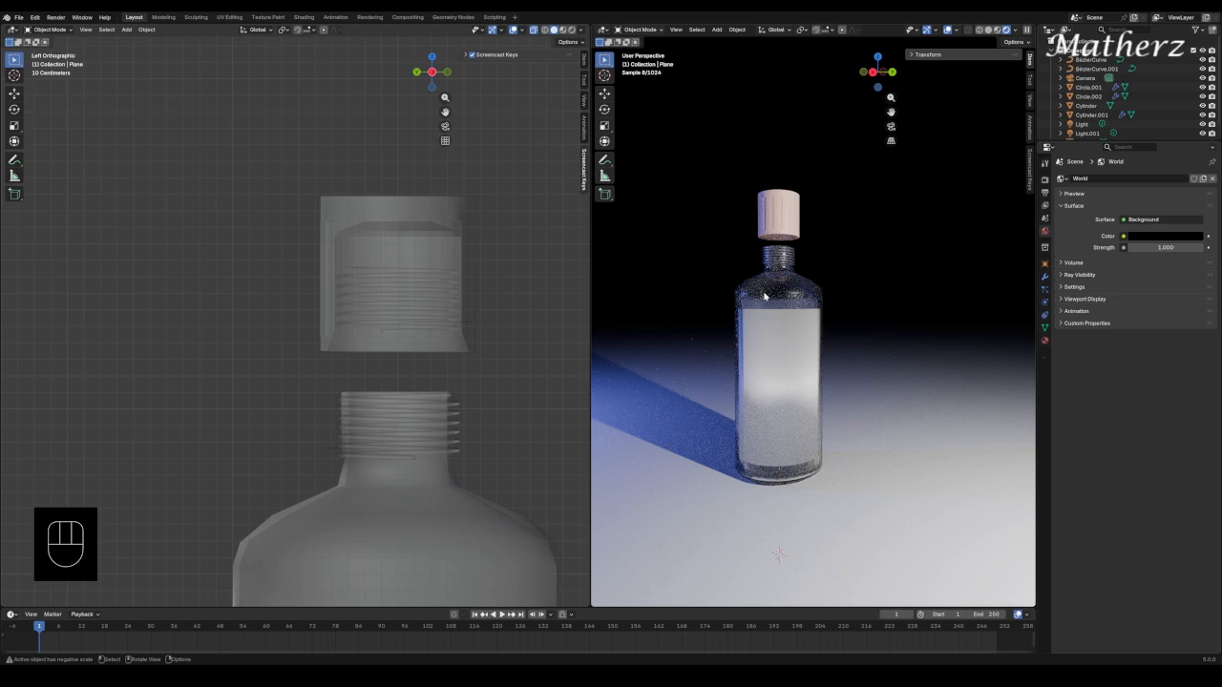
left_click_drag(731, 161, 833, 436)
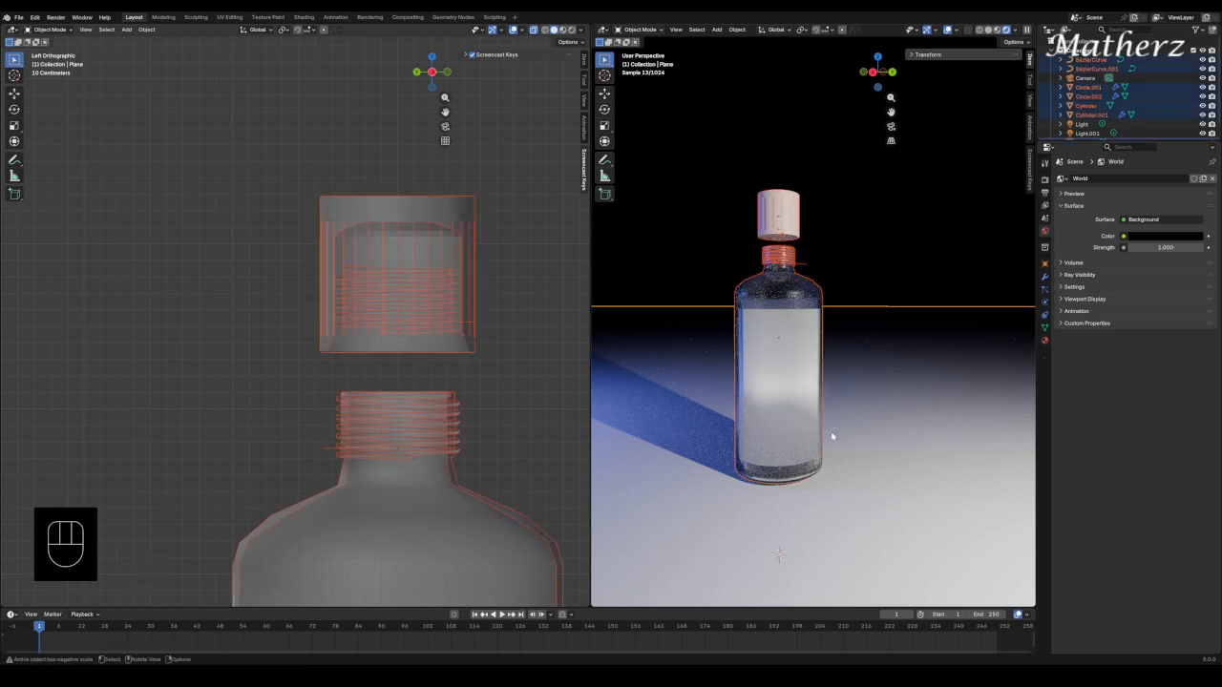
left_click(923, 321, "shift")
left_click(923, 321, "shift")
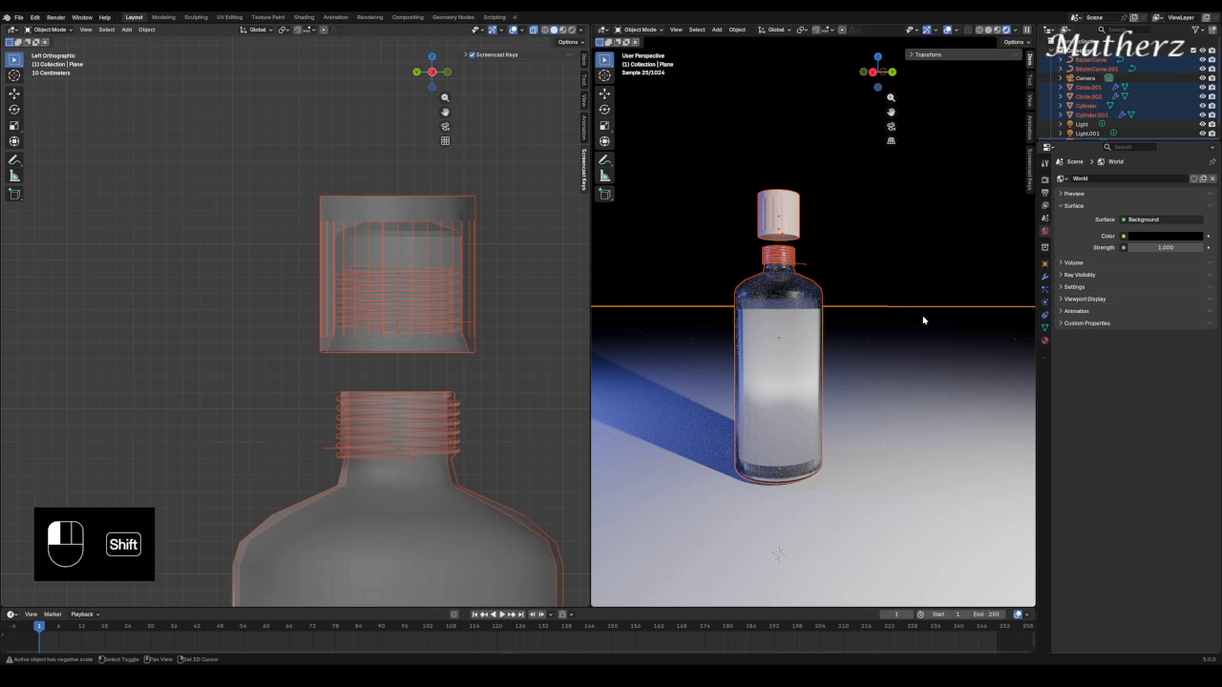
left_click(923, 321, "shift")
scroll(822, 327, "down", 2)
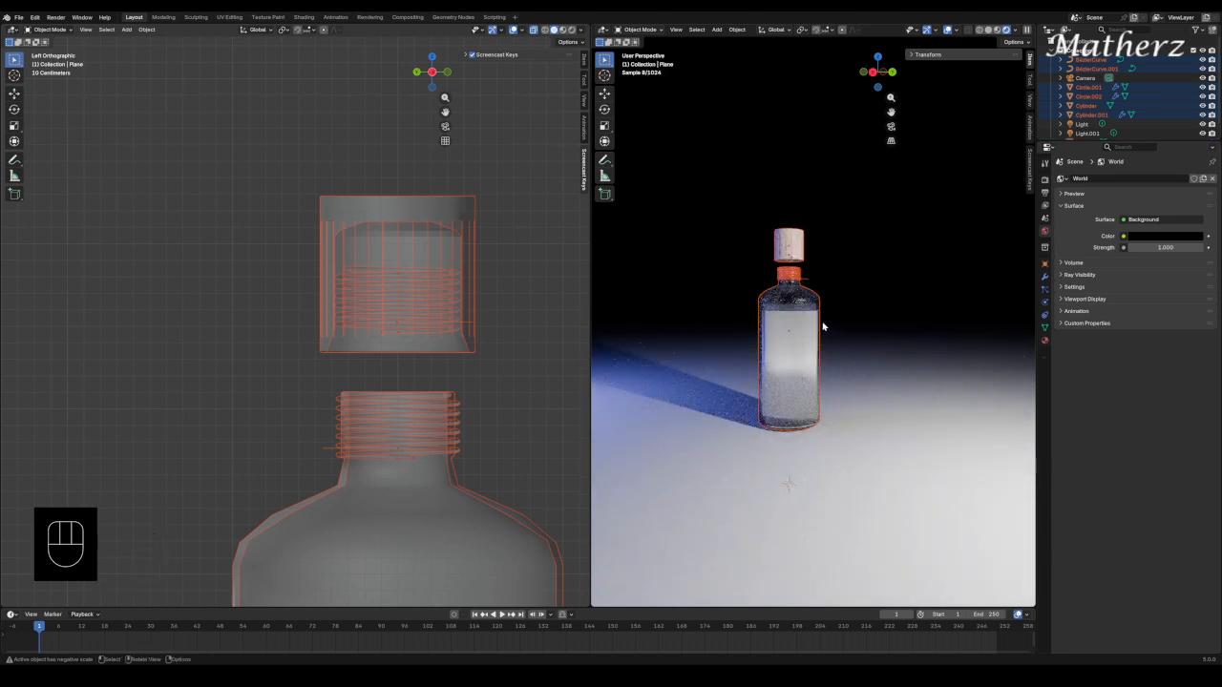
key("shift")
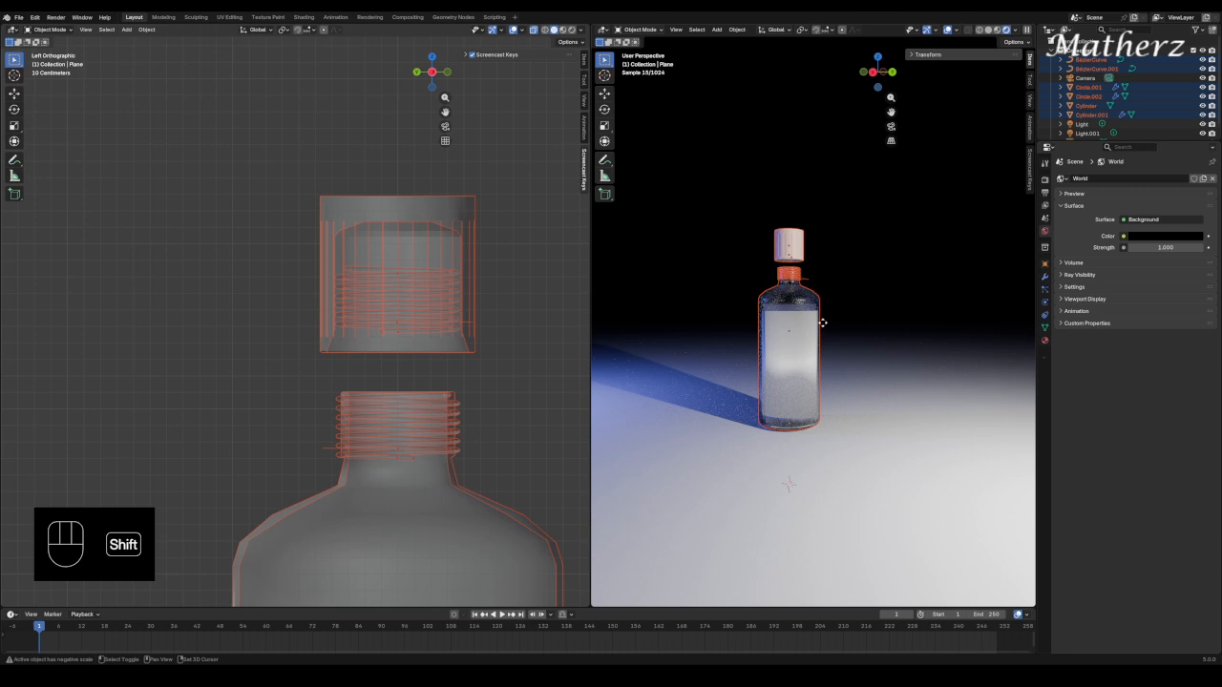
key("shift+d")
key("x")
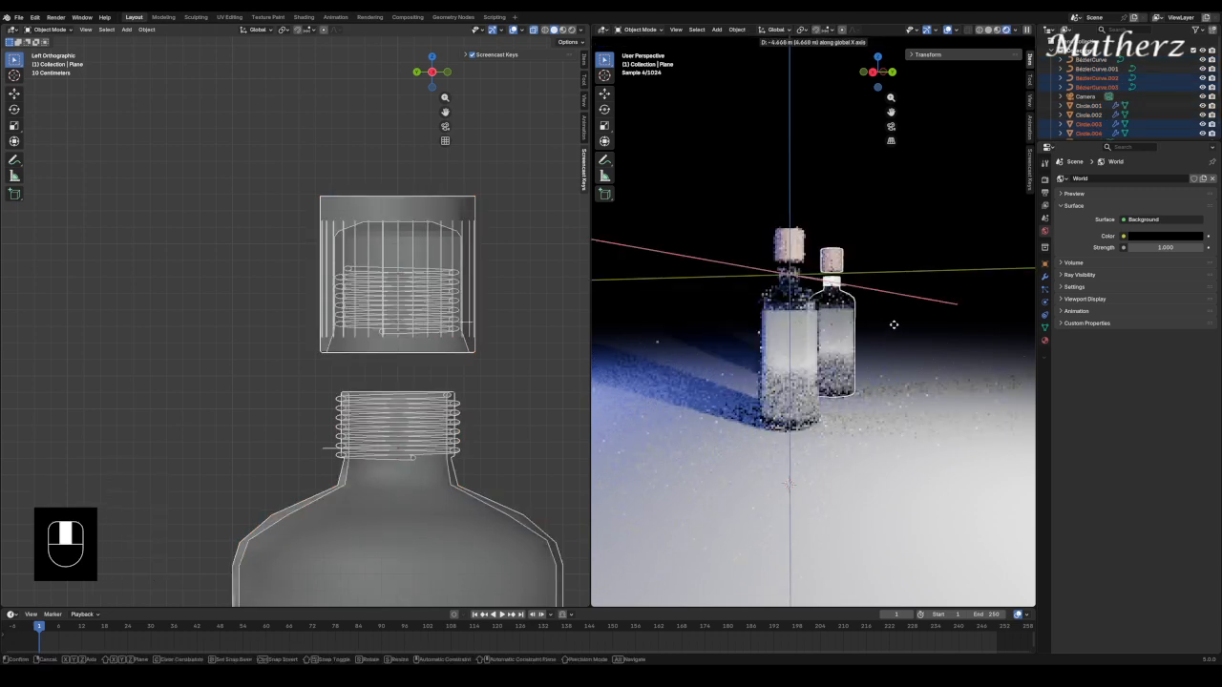
key("y")
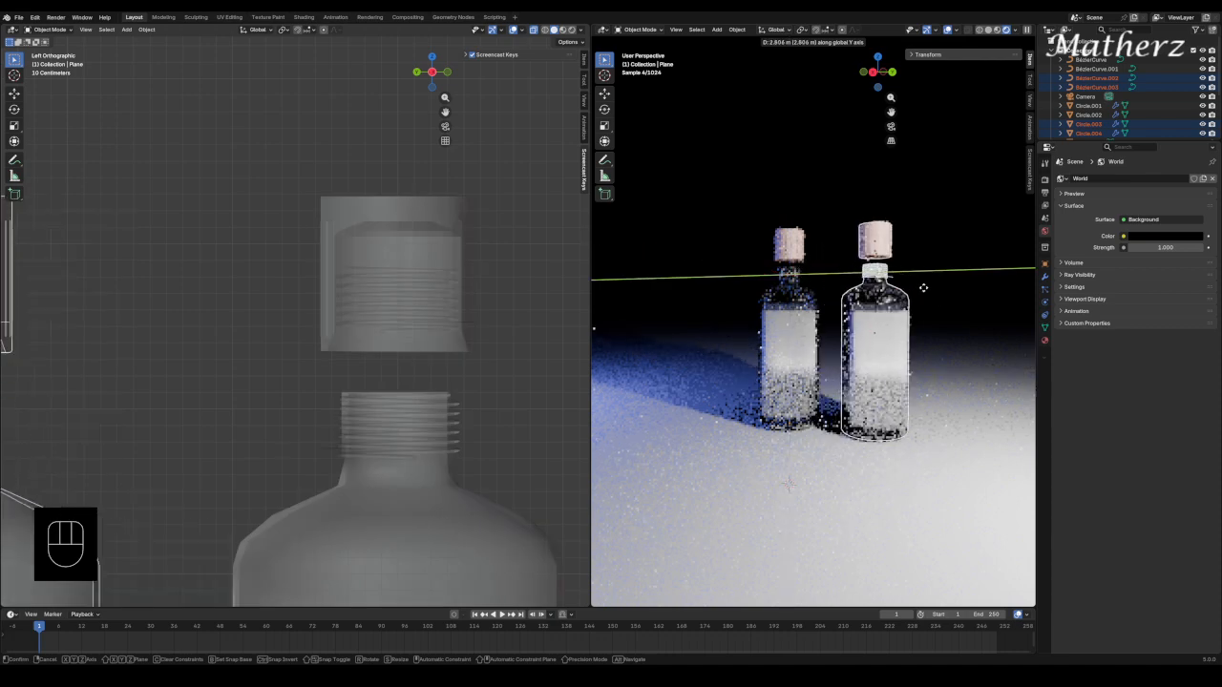
left_click(920, 292)
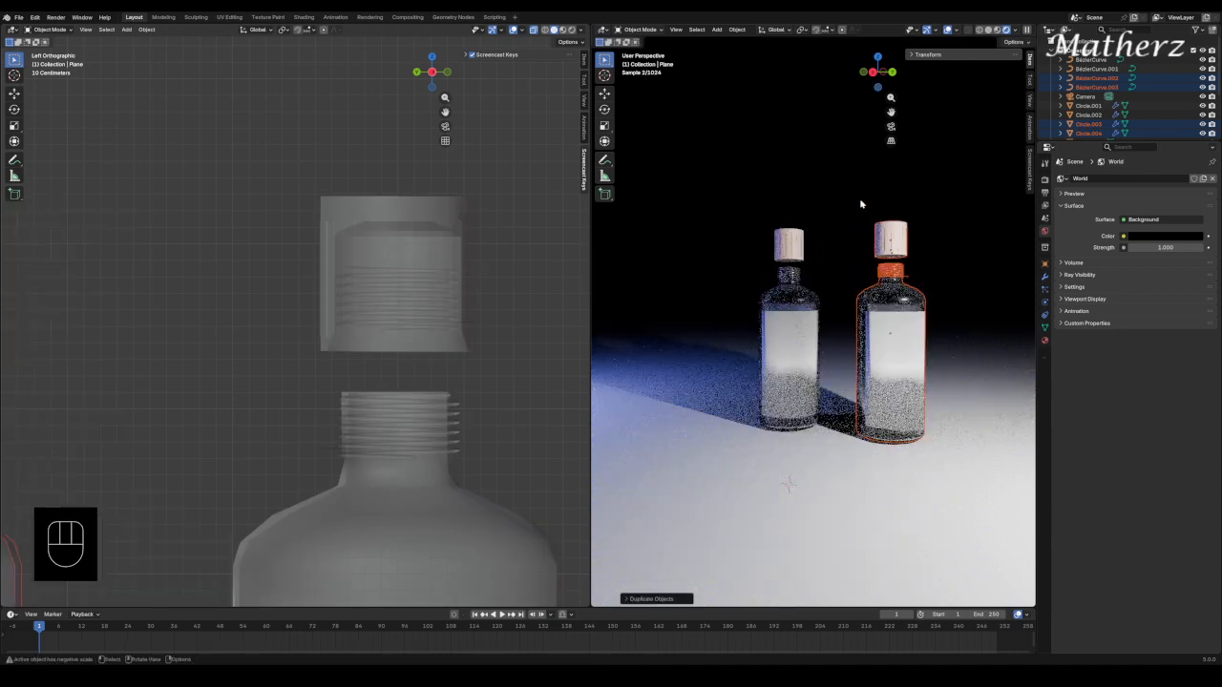
Select the duplicated bottle's cap with its inner thread and tilt it about -44° around the global Y axis.
left_click_drag(861, 200, 932, 266)
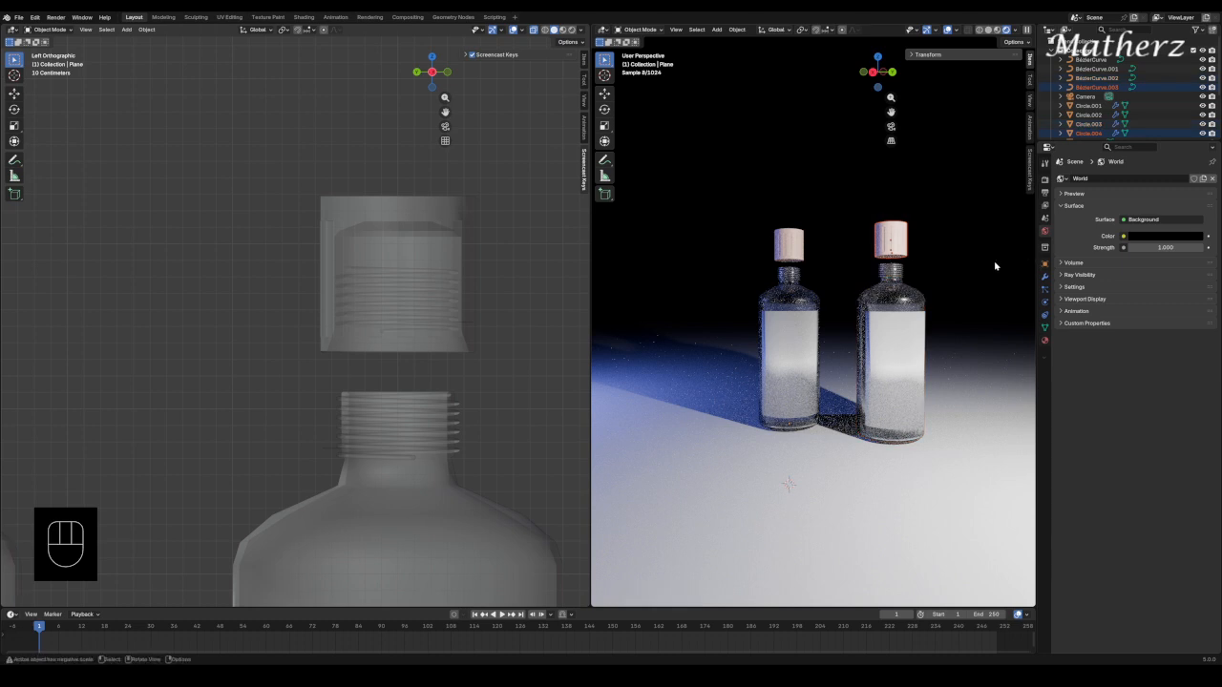
middle_click_drag(949, 246, 976, 191)
key("r")
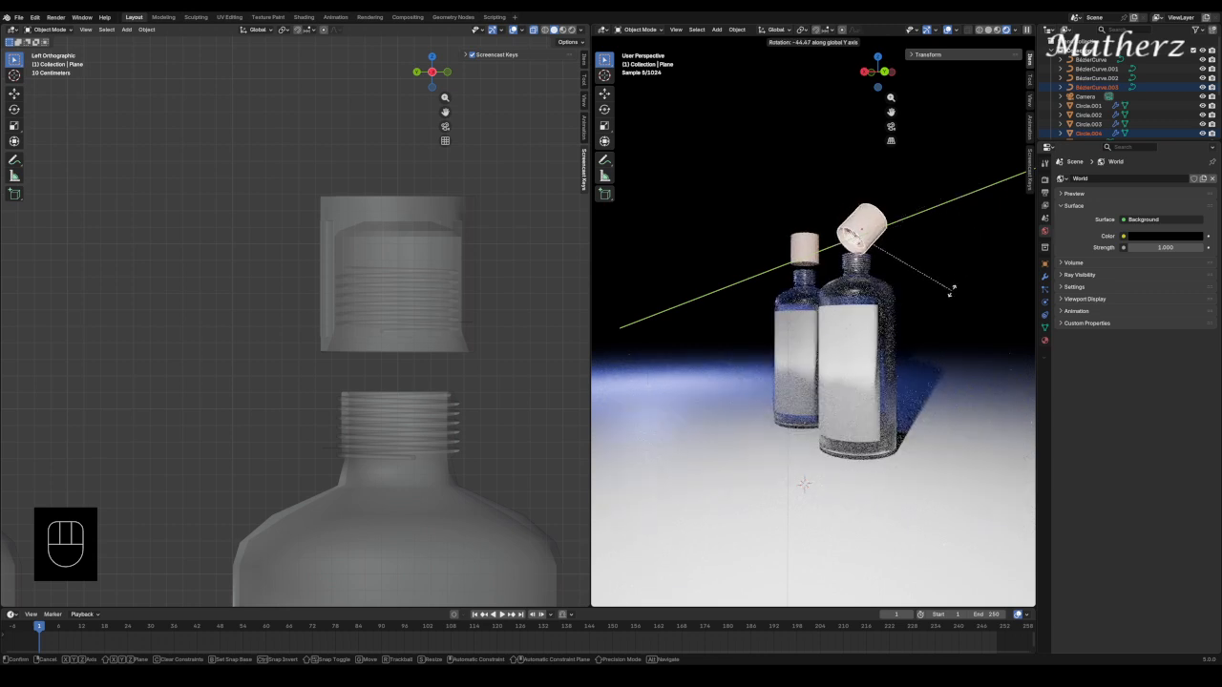
left_click(951, 286)
middle_click_drag(941, 275, 832, 296)
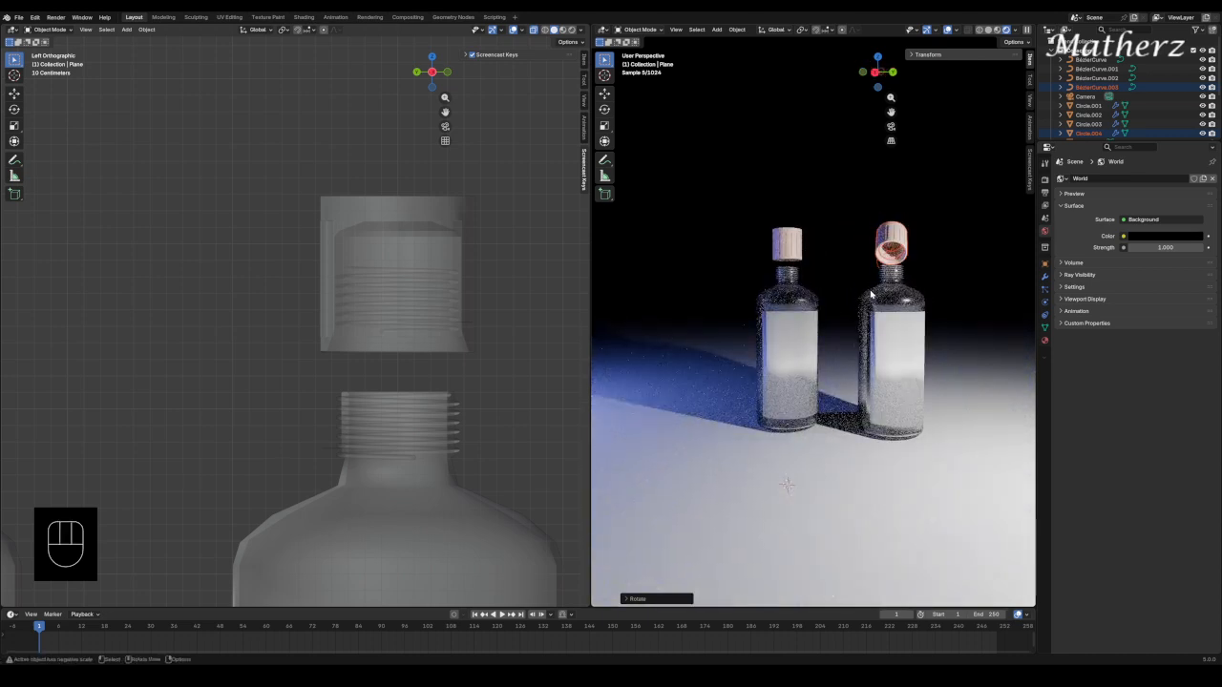
left_click(891, 200)
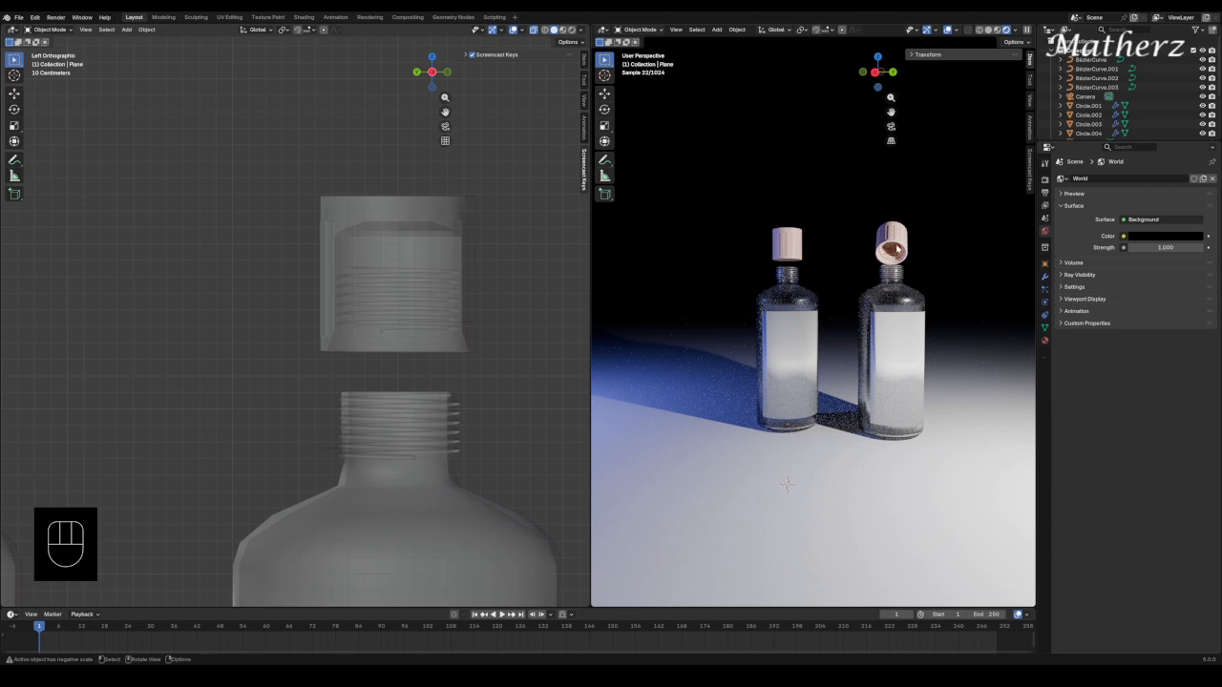
Scale the tilted cap's outer shell down slightly.
scroll(896, 249, "up", 3)
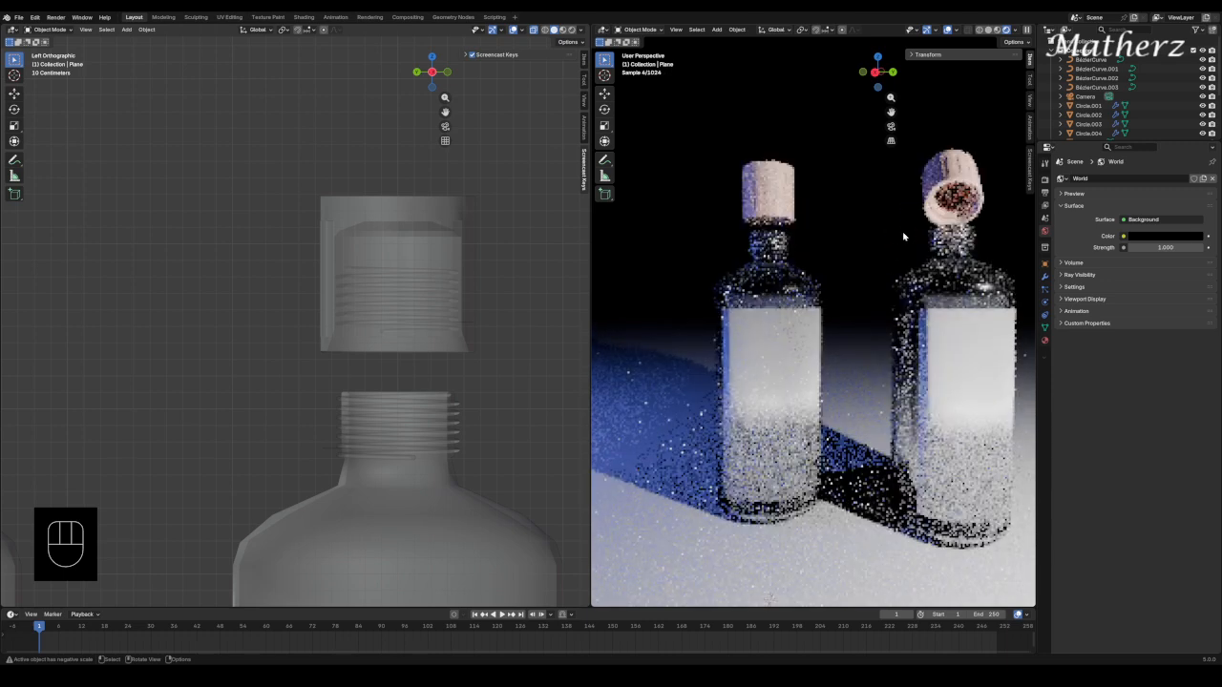
left_click(972, 187)
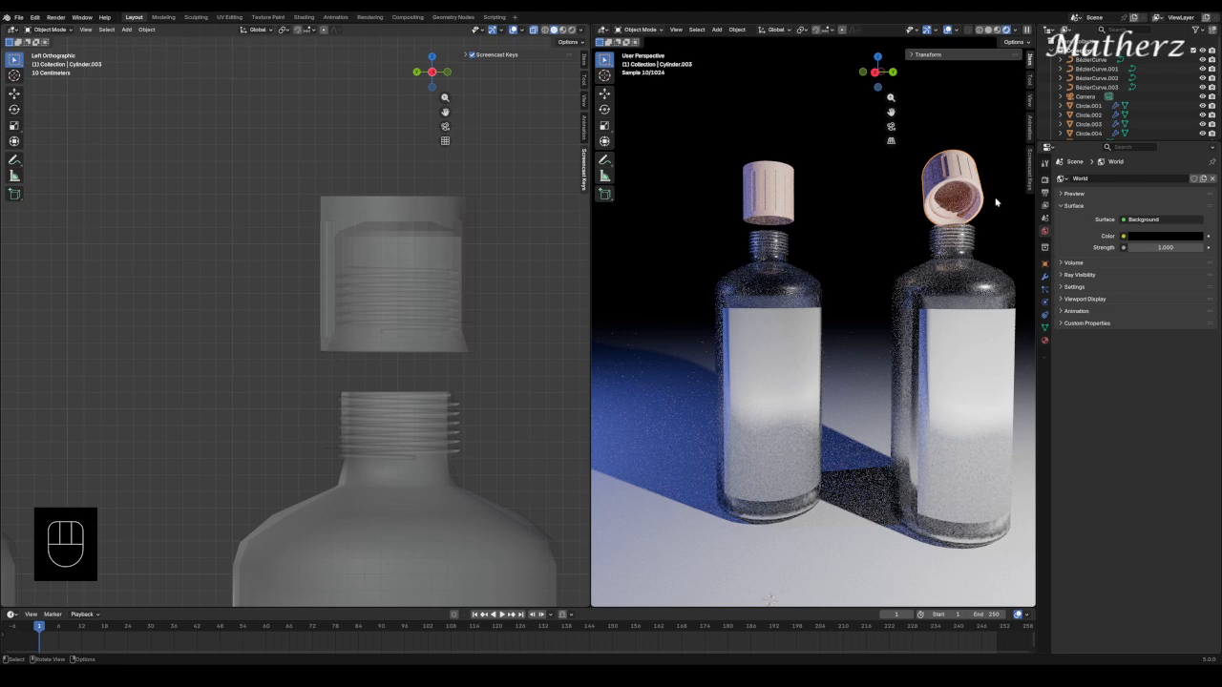
key("s")
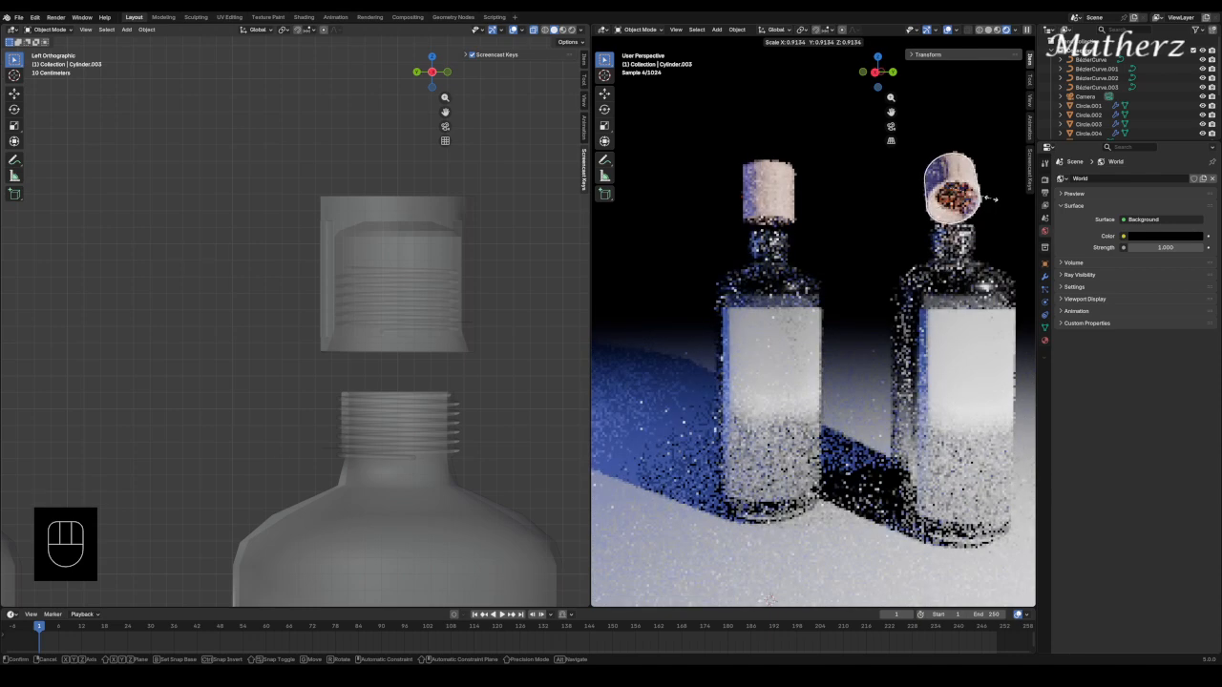
left_click(999, 182)
left_click(1000, 181)
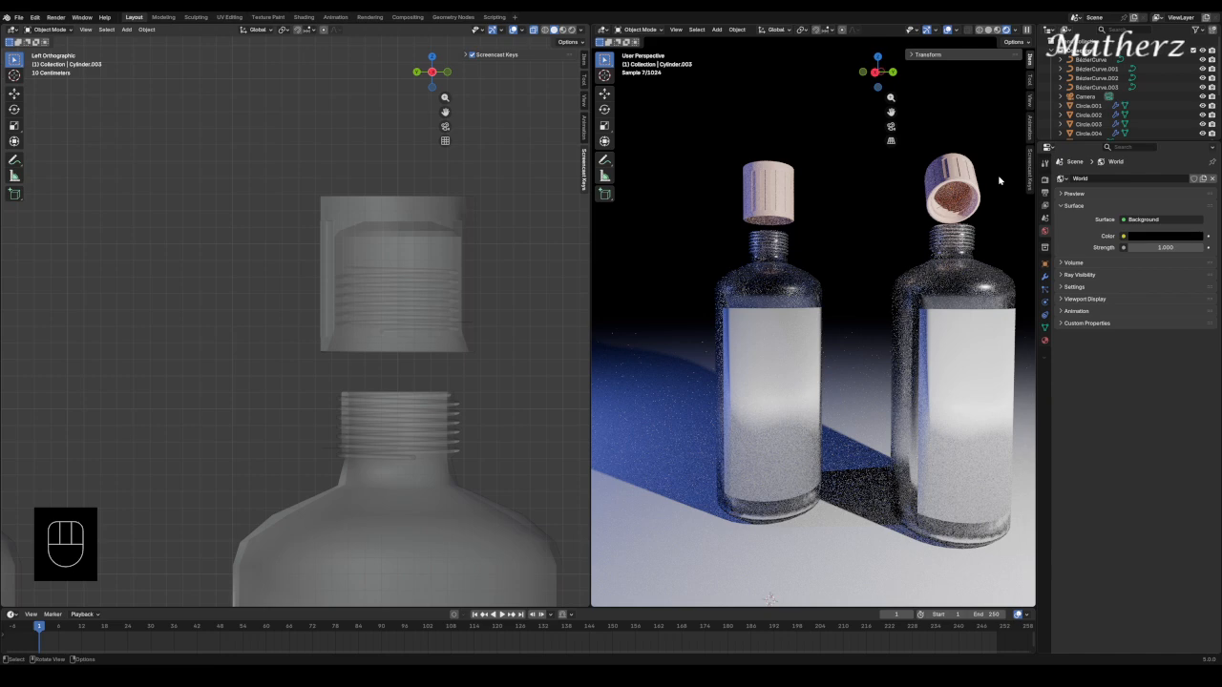
Shift the tilted cap's outer shell about 0.02 m along the global Y axis.
middle_click_drag(981, 188, 933, 258)
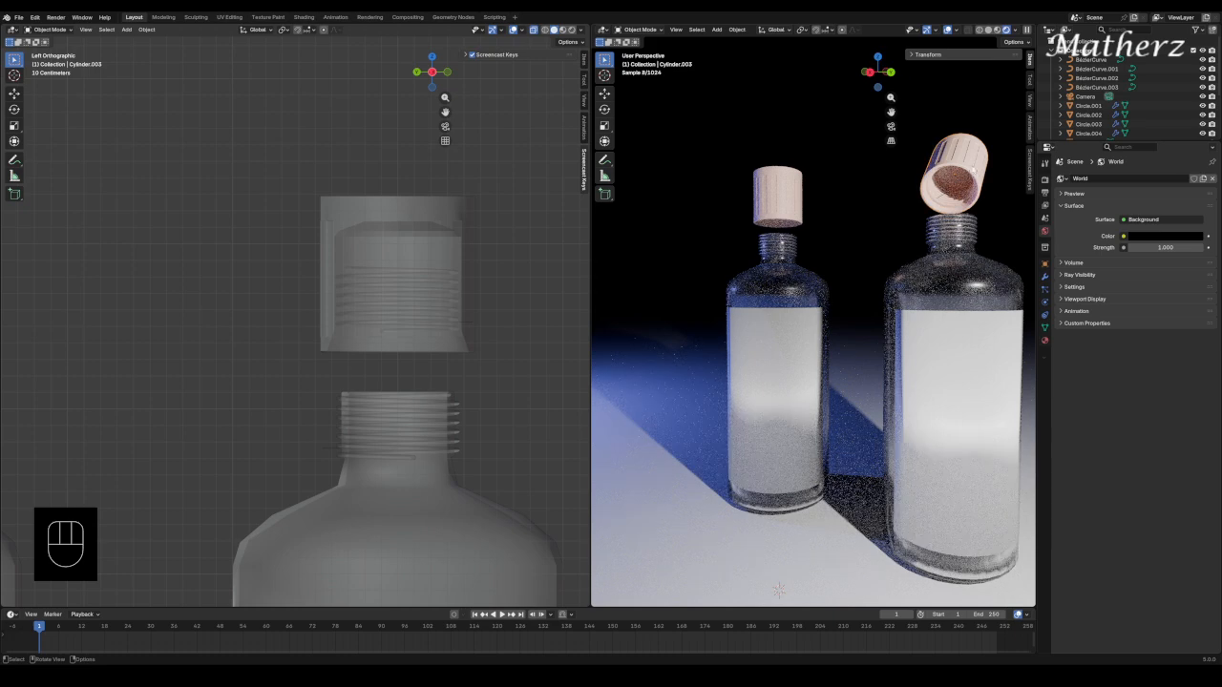
key("g")
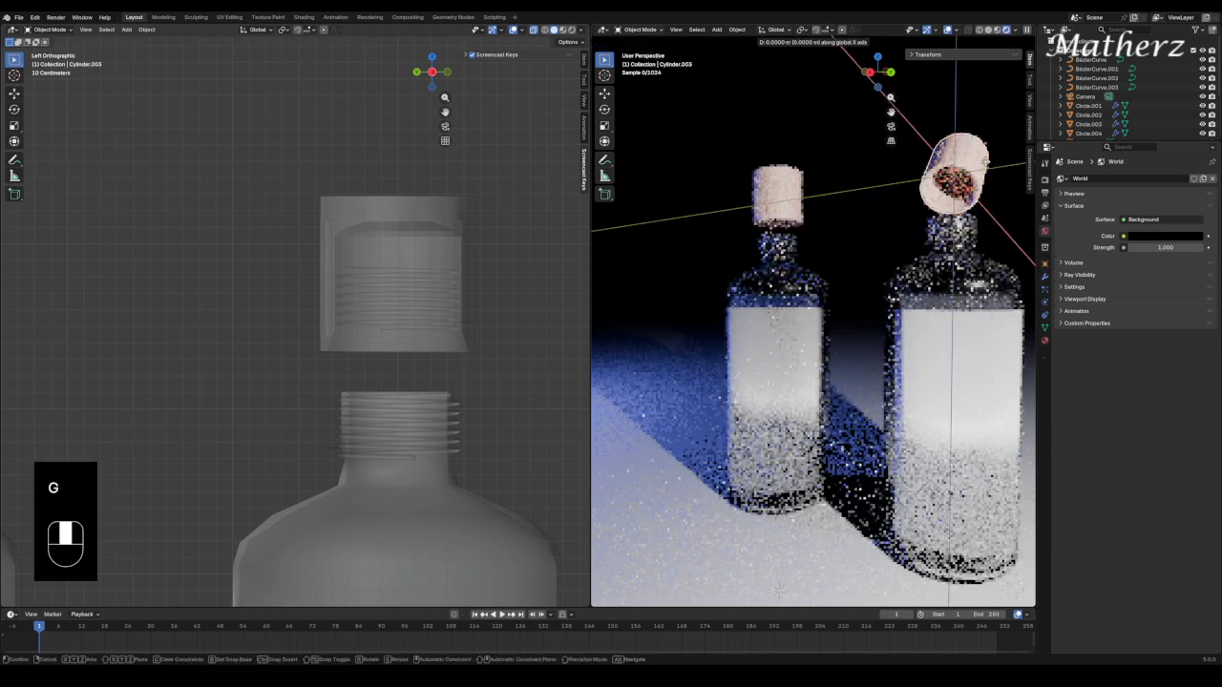
middle_click_drag(991, 163, 983, 155)
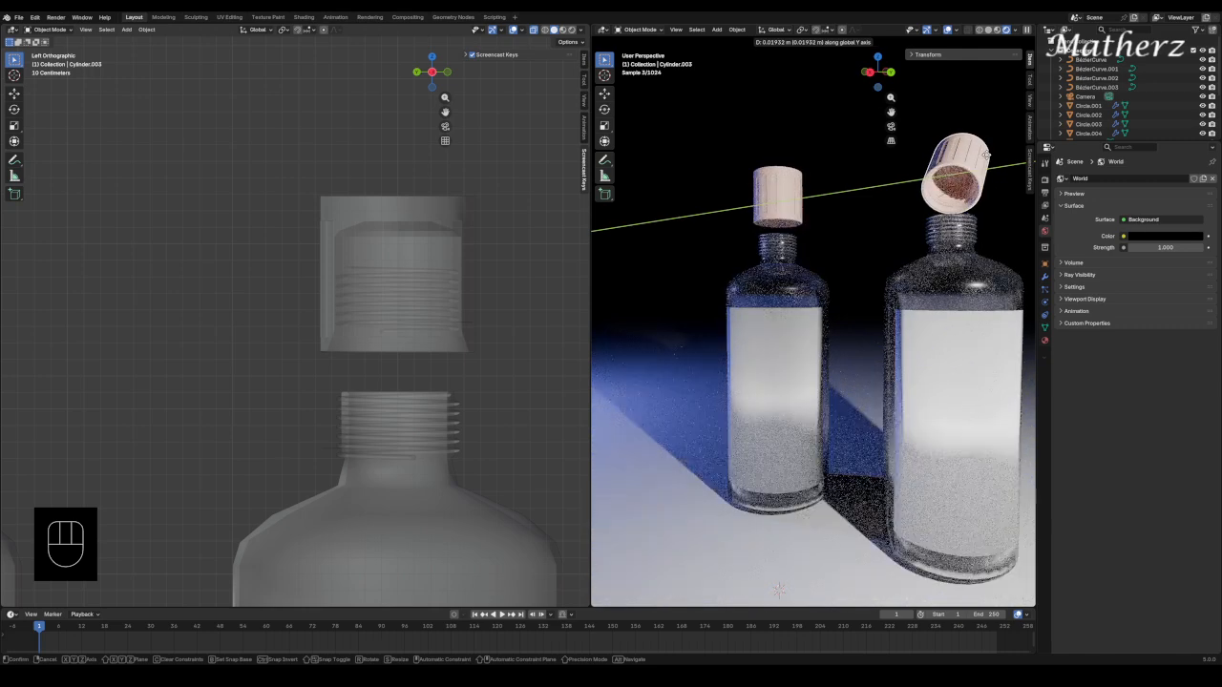
left_click(986, 155)
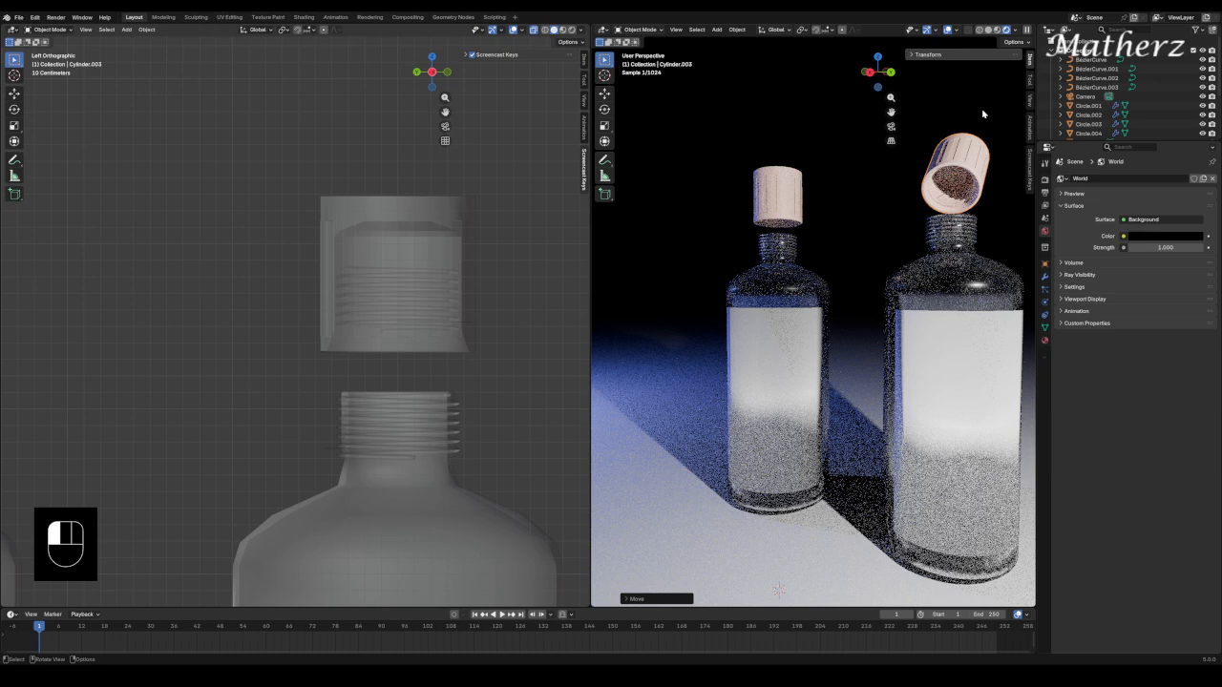
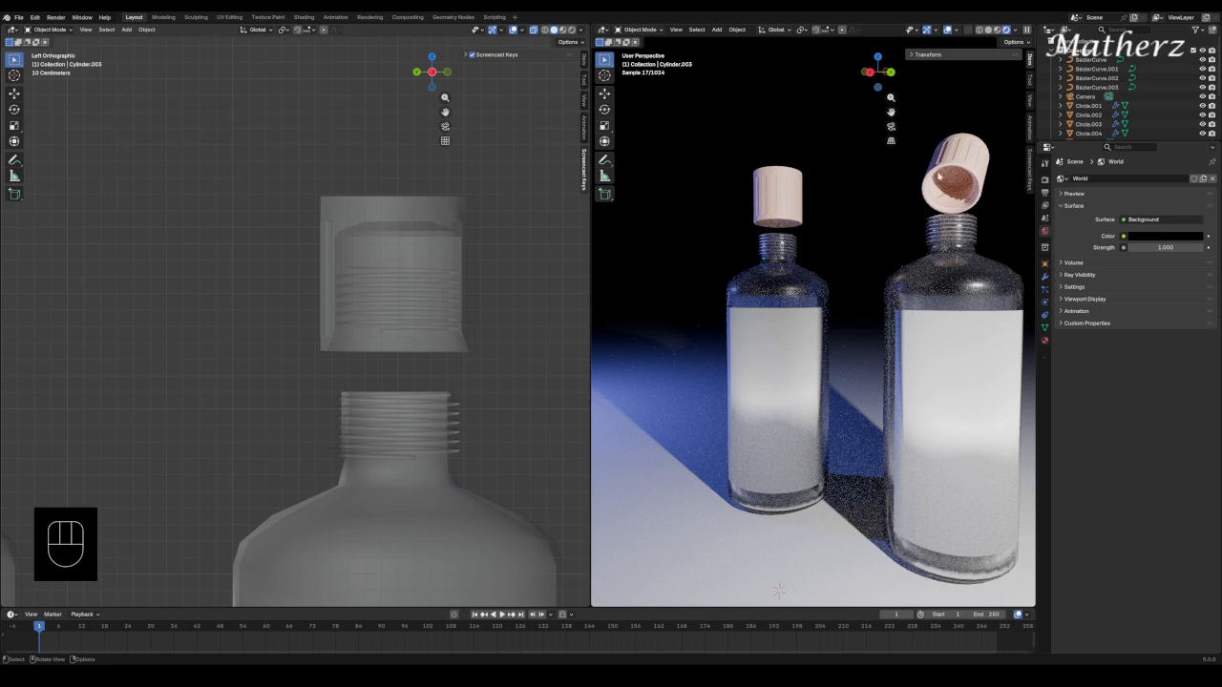
Duplicate the point light beside the bottles and move the copy along X and Y in front of them.
scroll(919, 194, "down", 5)
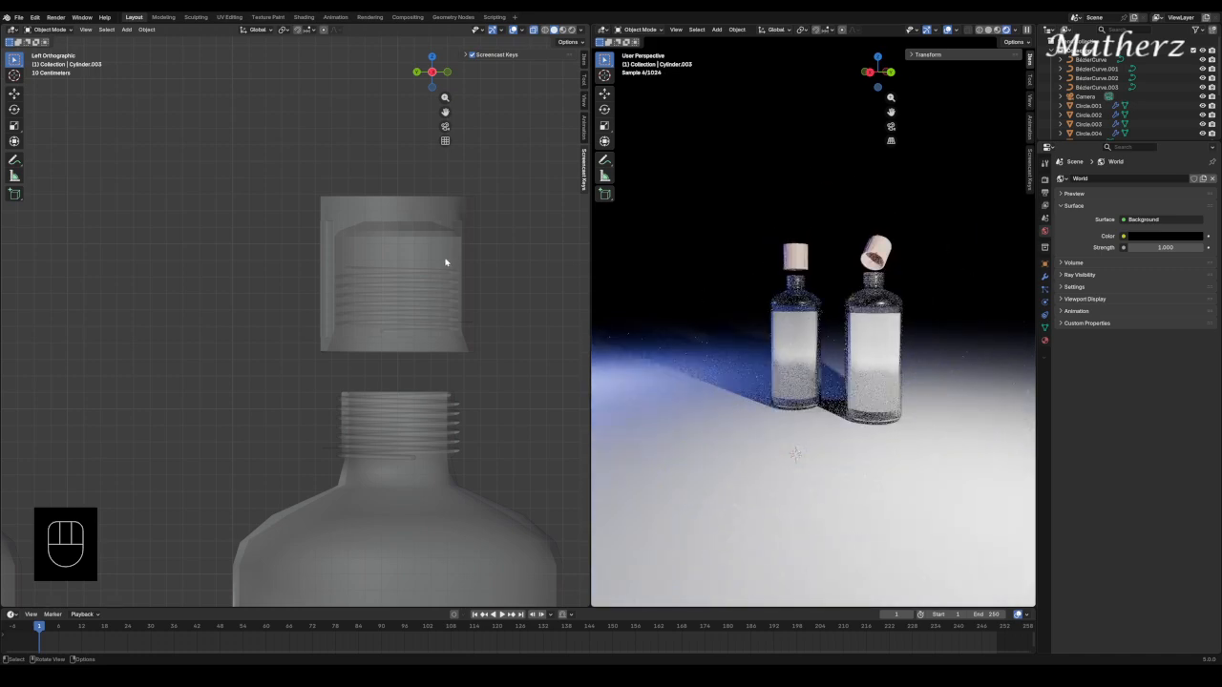
scroll(445, 263, "down", 6)
scroll(996, 333, "up", 2)
scroll(997, 334, "up", 4)
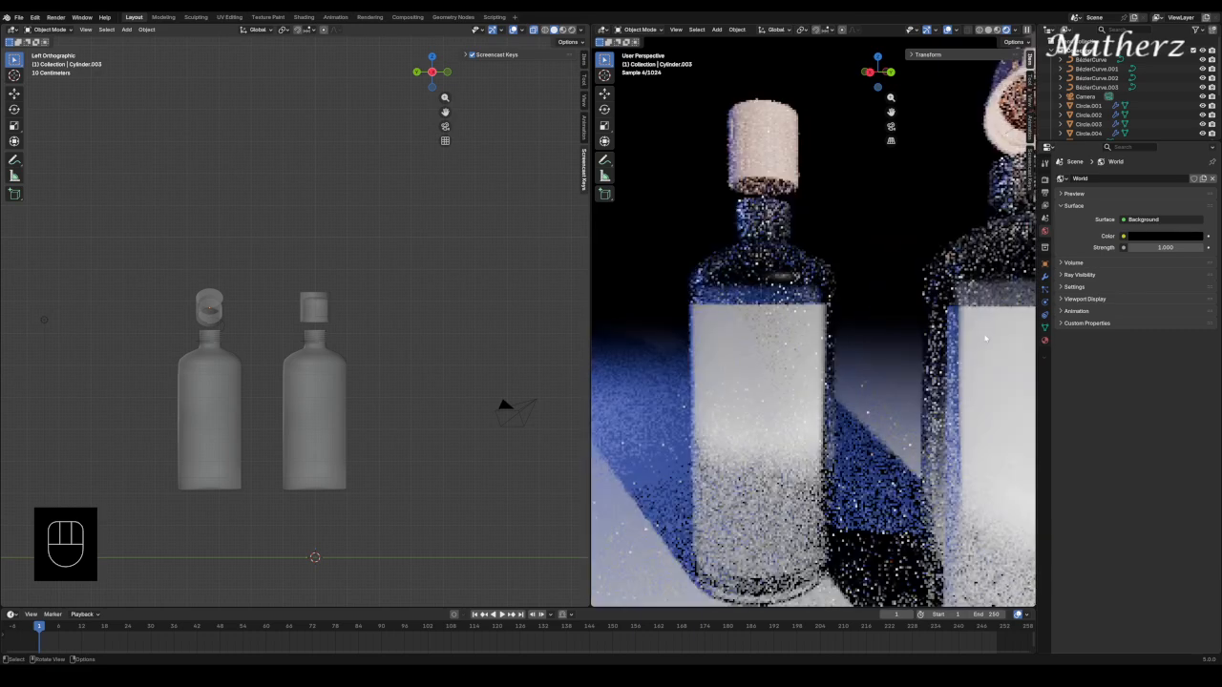
scroll(667, 417, "down", 2)
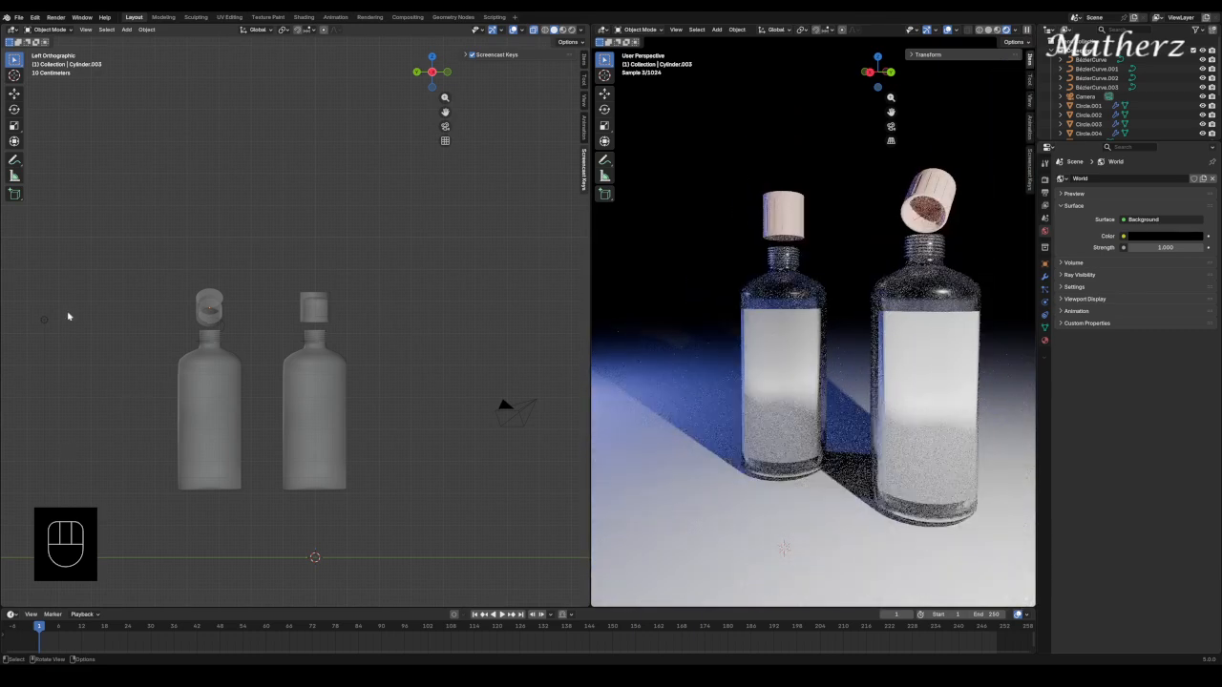
left_click(44, 319)
middle_click_drag(55, 342, 446, 387)
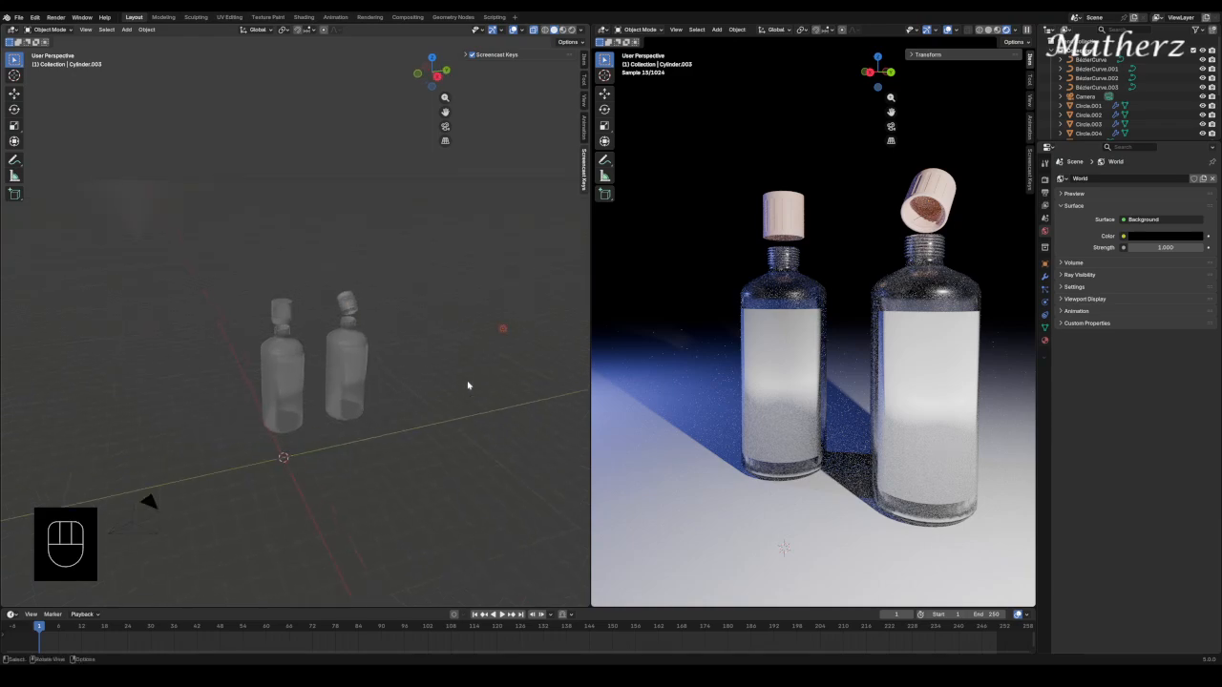
key("shift+d")
key("shift+d")
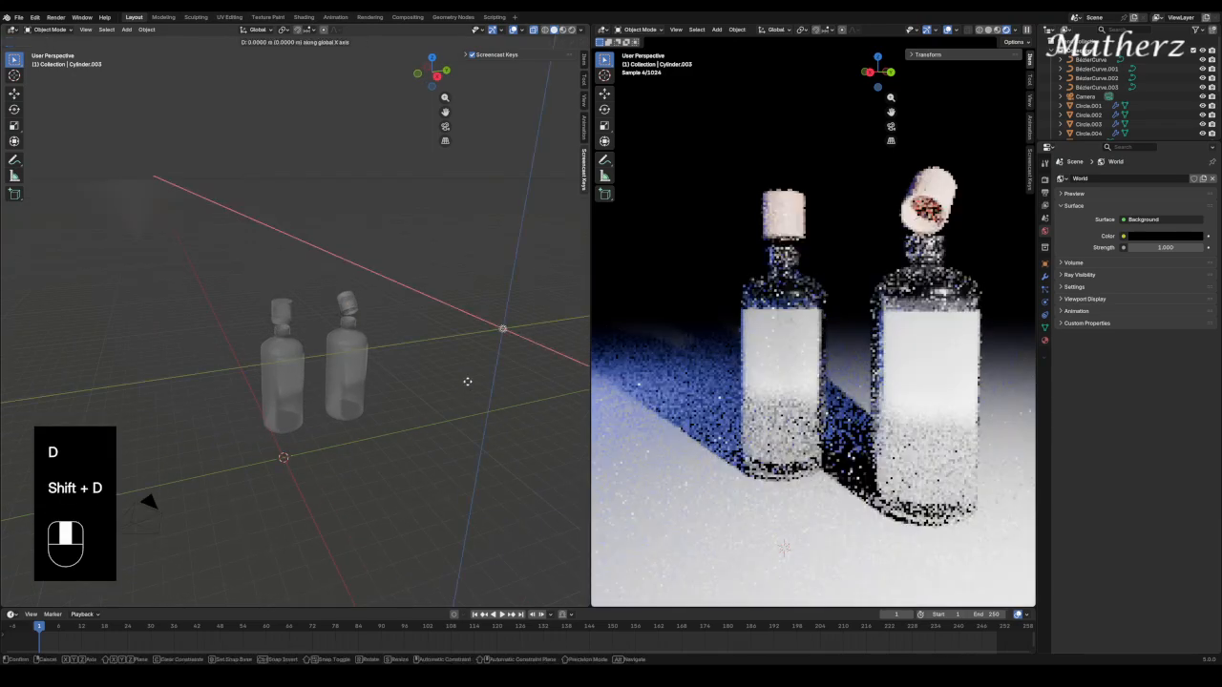
key("g")
middle_click_drag(508, 421, 454, 430)
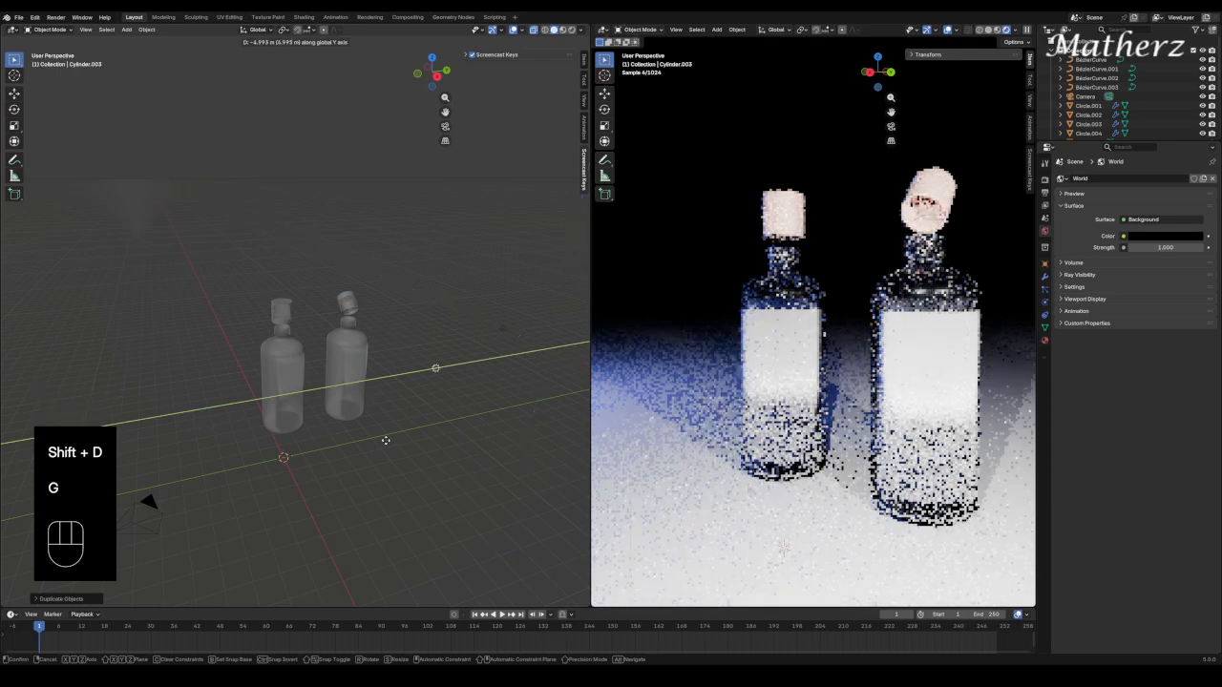
left_click(317, 443)
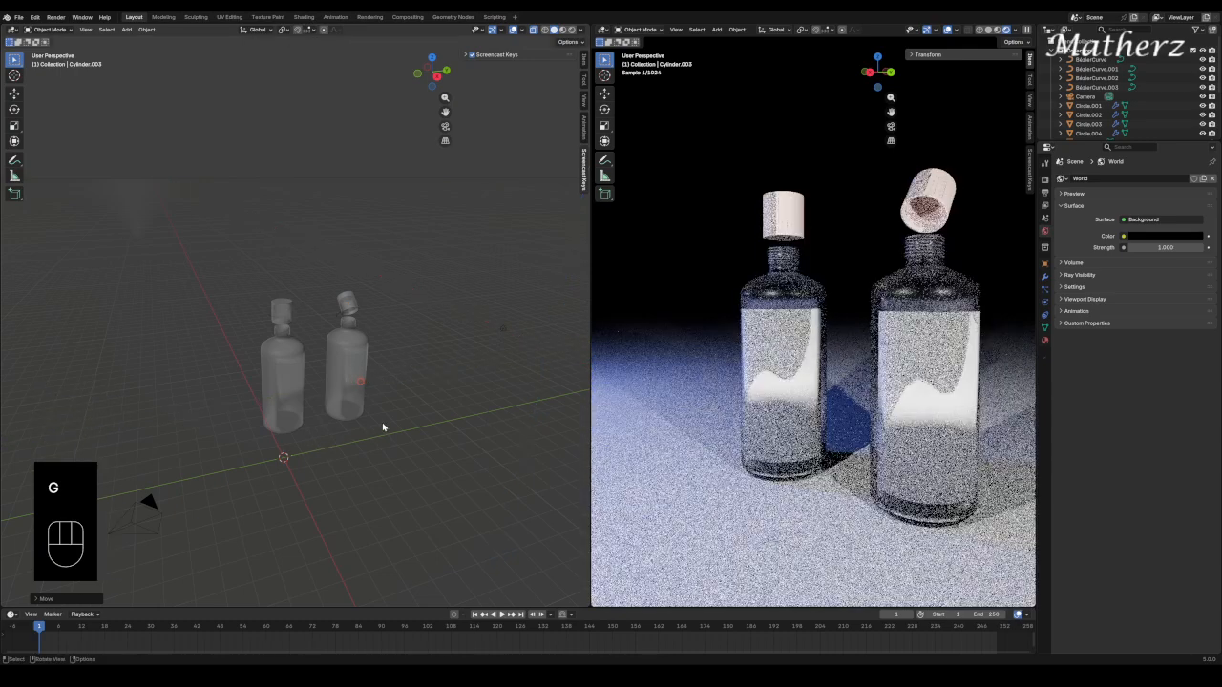
Lower the duplicated light about 2.1 m along Z, close to the floor, and adjust its position in front of the bottles.
key("g")
middle_click_drag(382, 425, 381, 463)
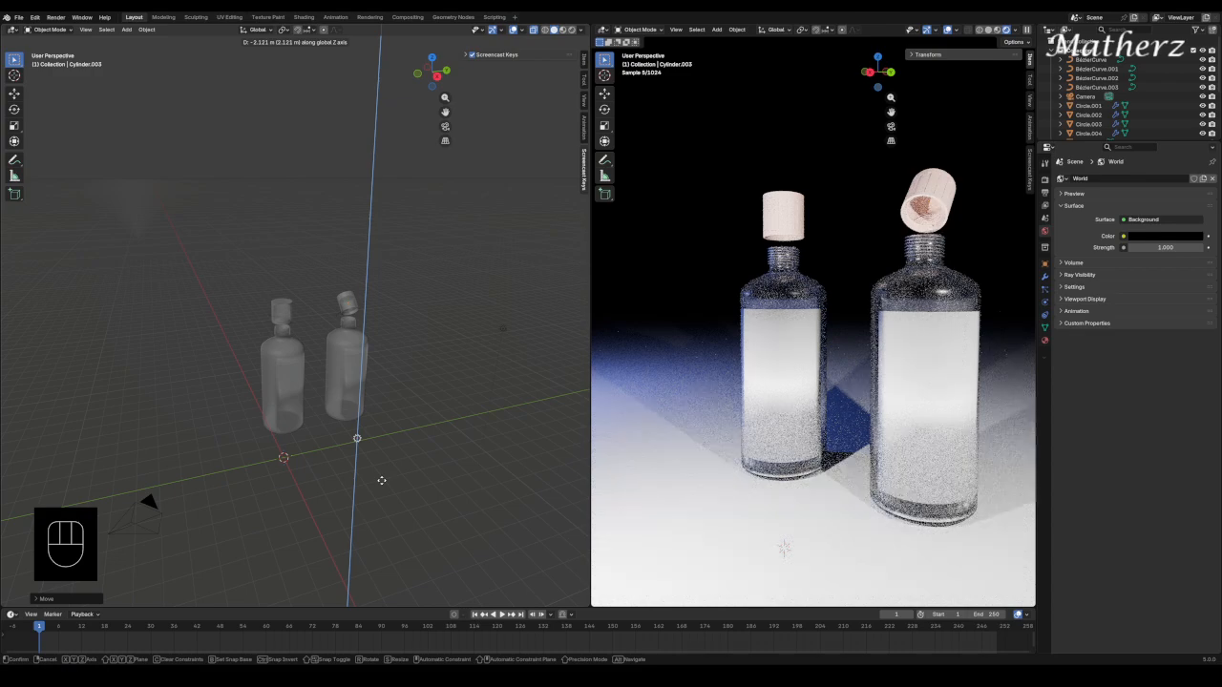
left_click(381, 479)
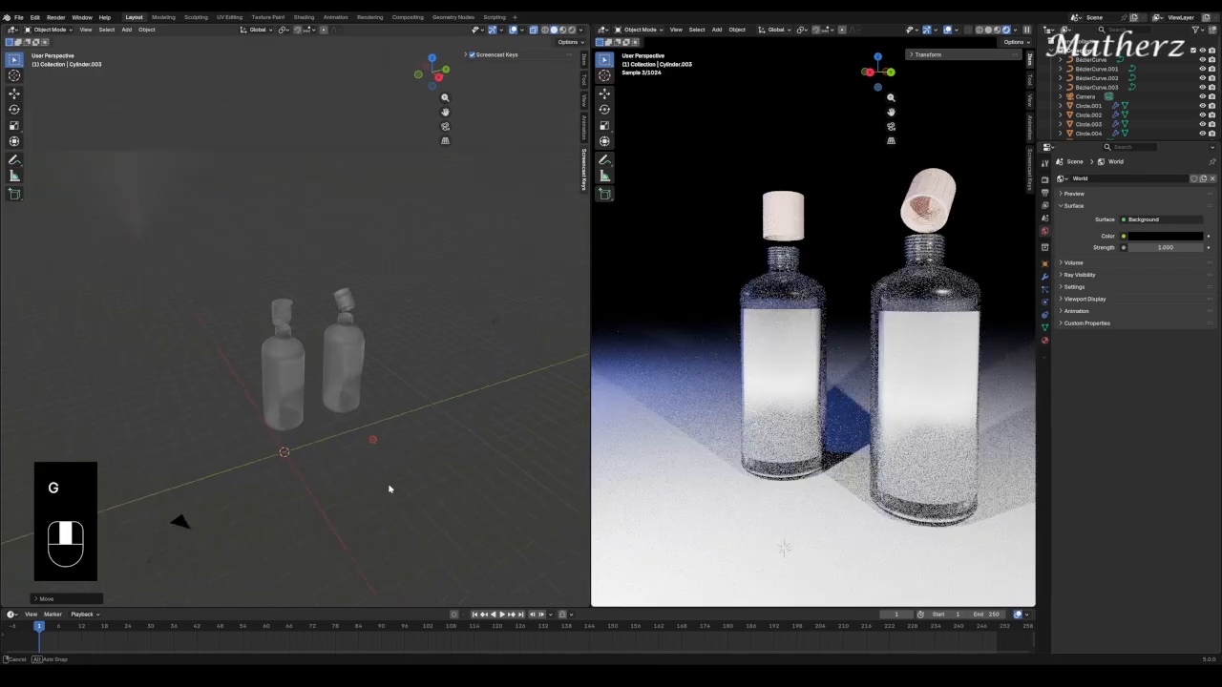
key("g")
middle_click_drag(395, 478, 443, 497)
left_click(415, 495)
key("g")
key("g")
left_click(443, 498)
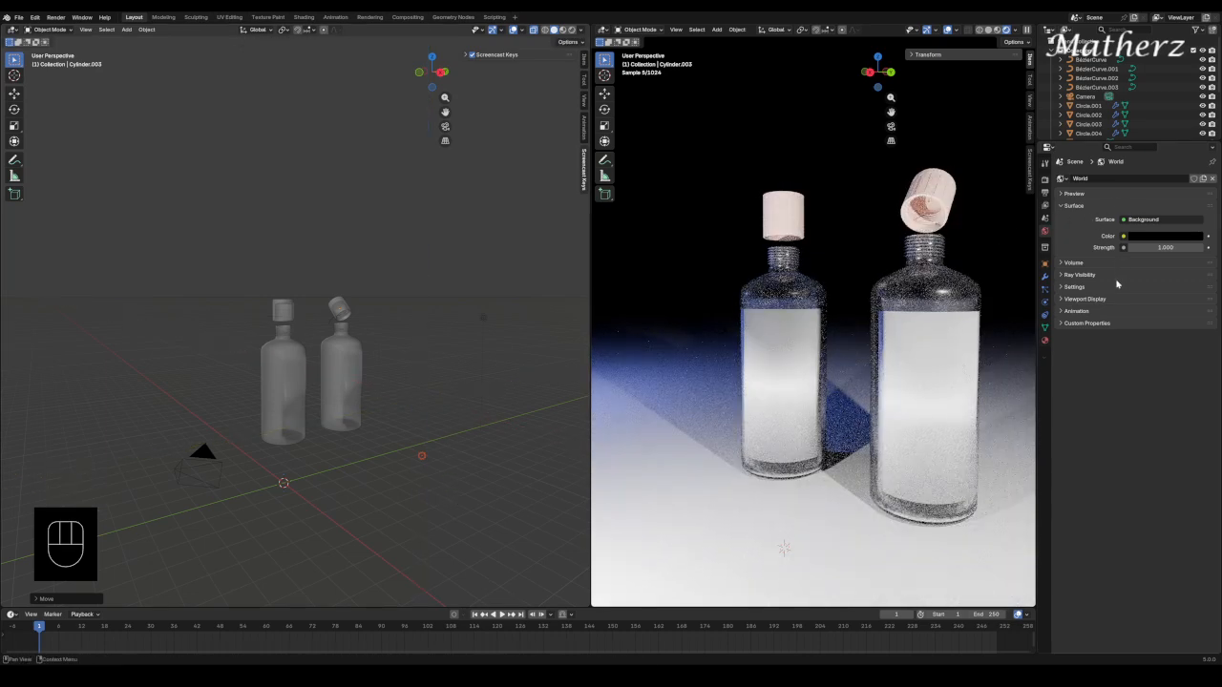
Set the cap material's base color to a stronger salmon pink, hex E79581.
left_click(1046, 341)
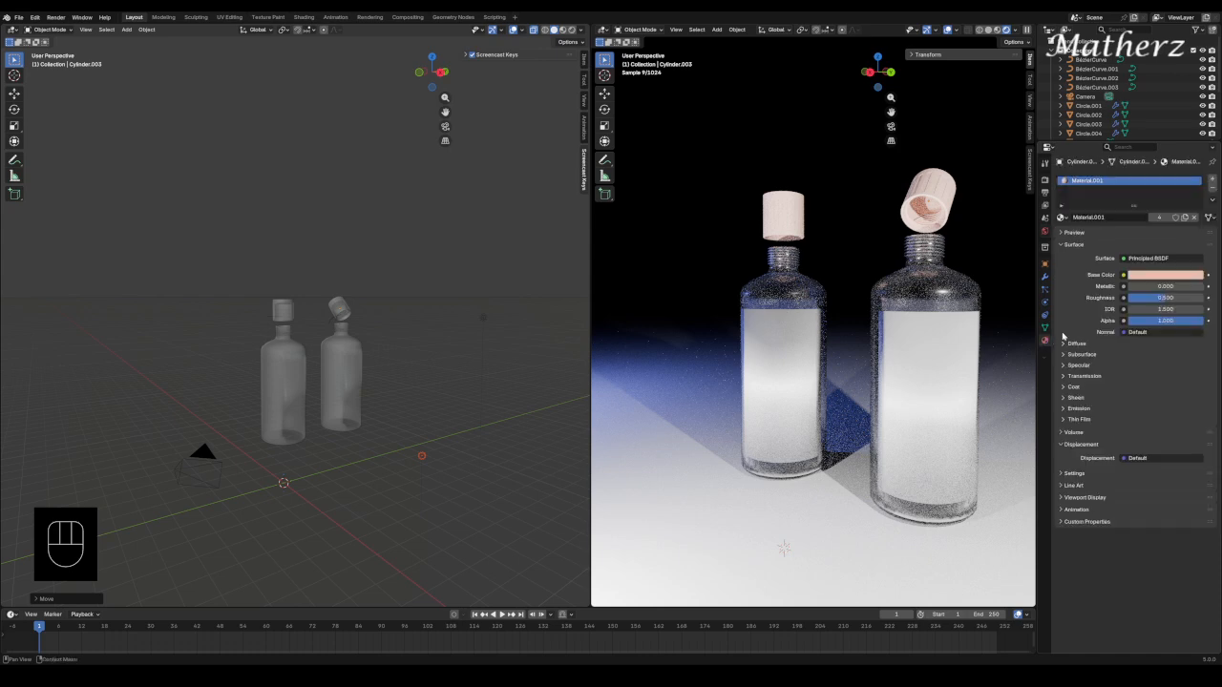
left_click(1148, 276)
mouse_move(1152, 170)
left_mouse_down()
mouse_move(1149, 179)
mouse_move(1149, 155)
mouse_move(1151, 168)
left_mouse_up()
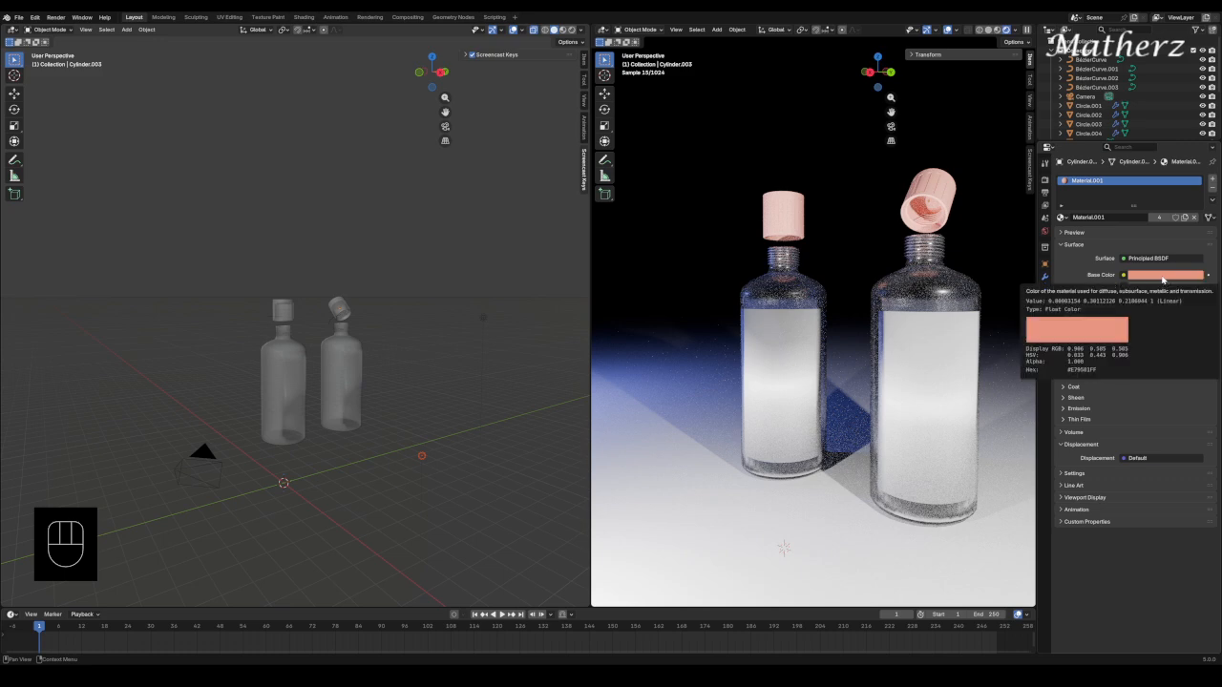
left_click(444, 485)
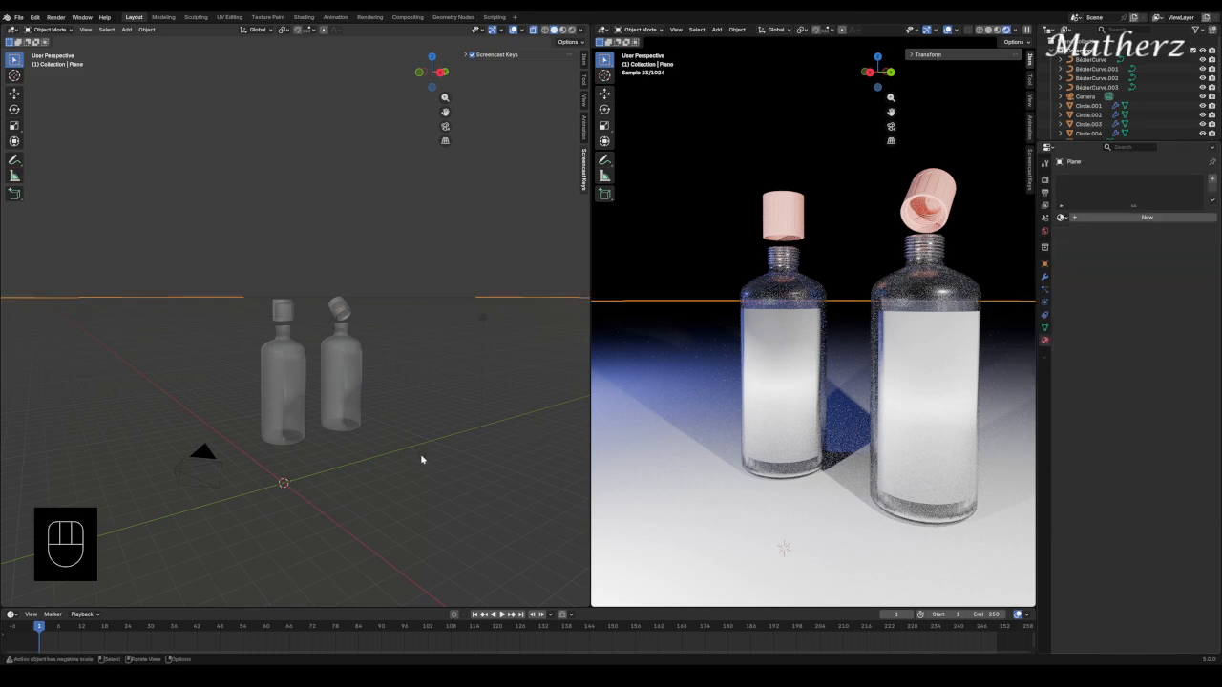
Try several colors on the point light in front of the bottles and set it to a saturated blue.
left_click(421, 459)
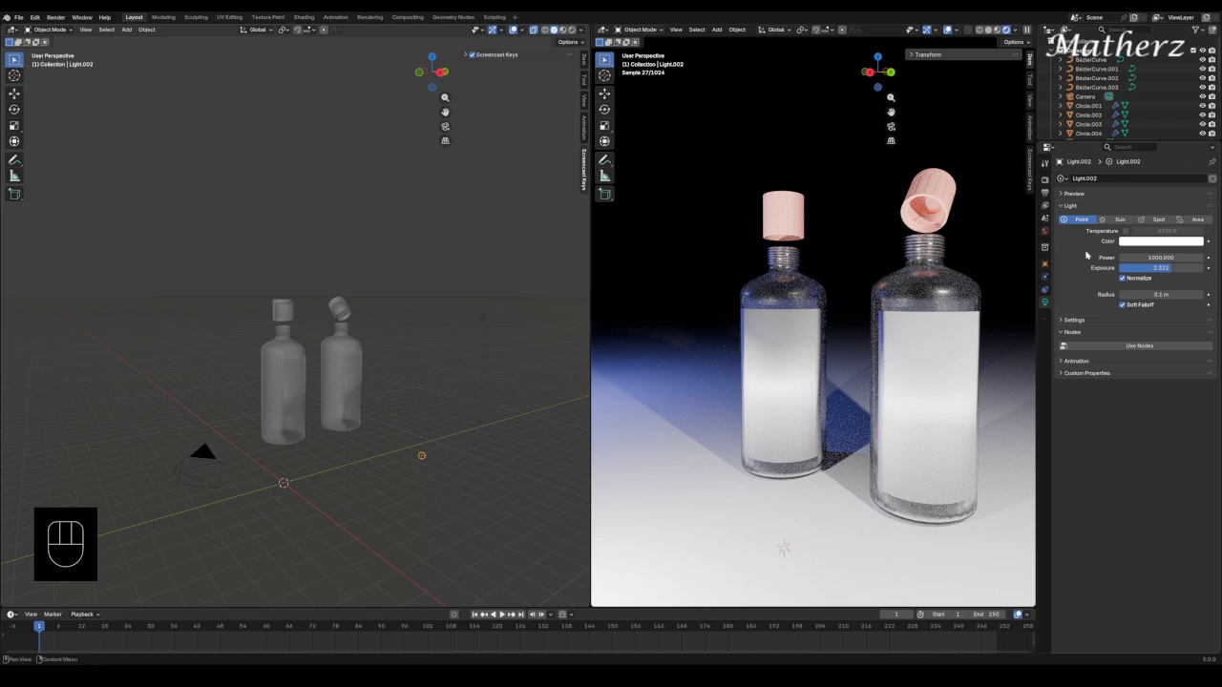
left_click(1173, 241)
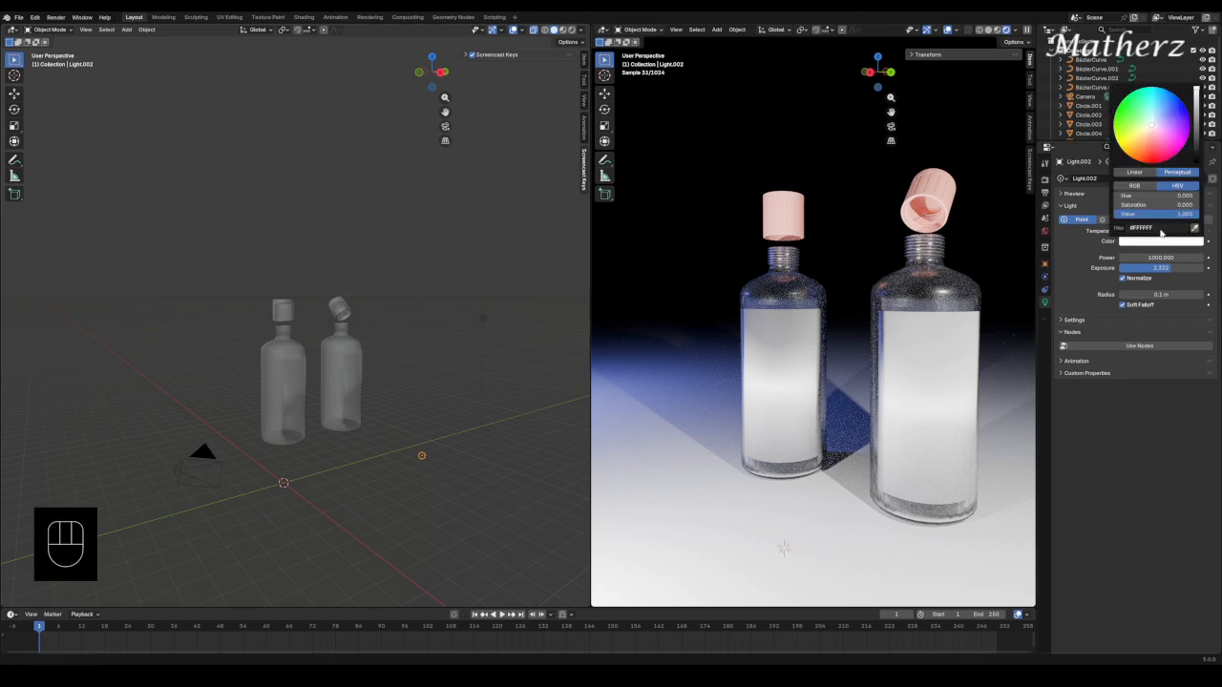
left_click(1151, 145)
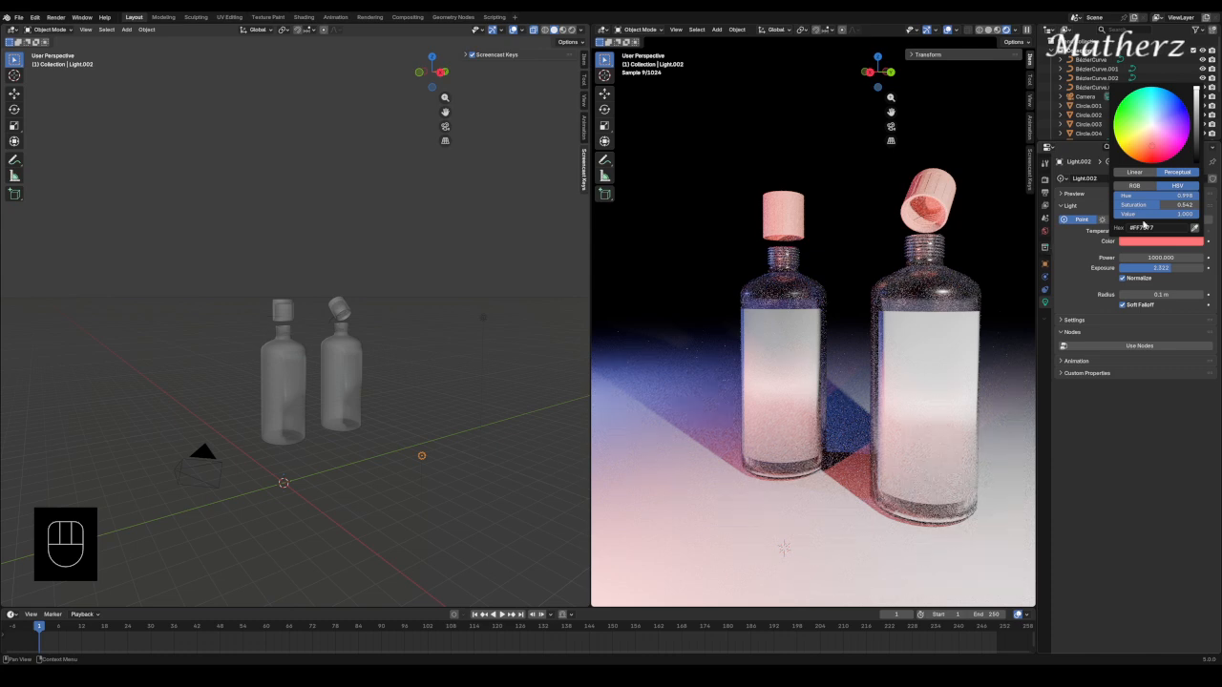
left_click(1167, 126)
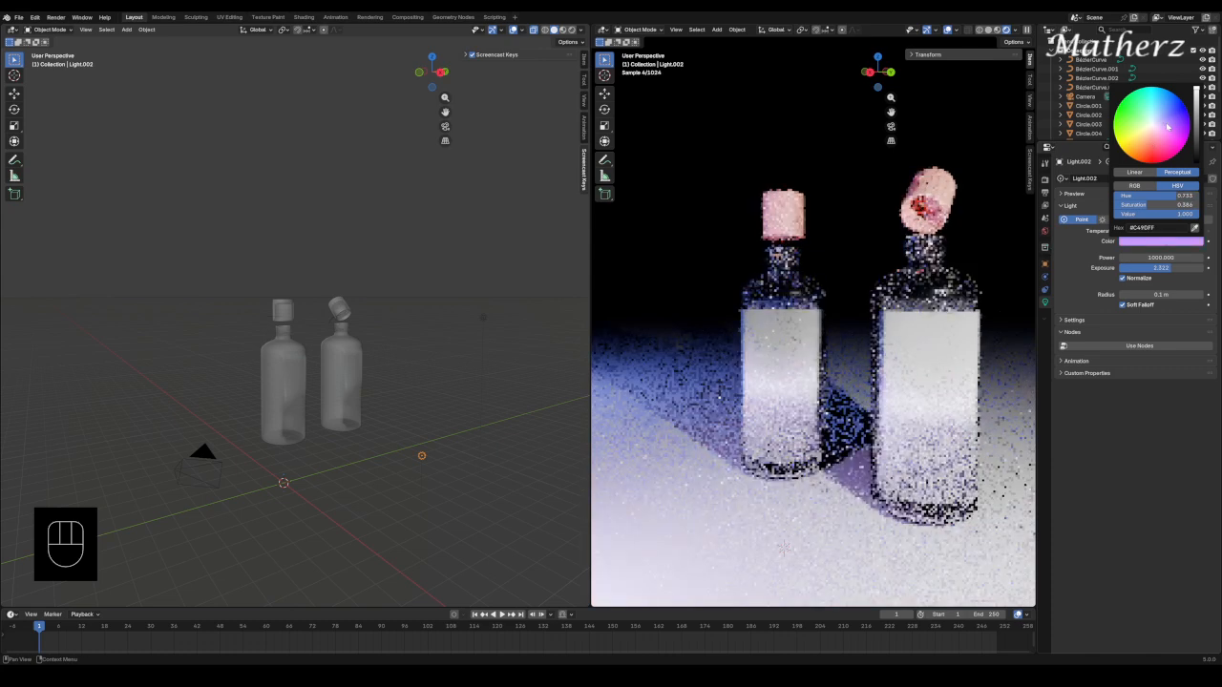
left_click(1163, 119)
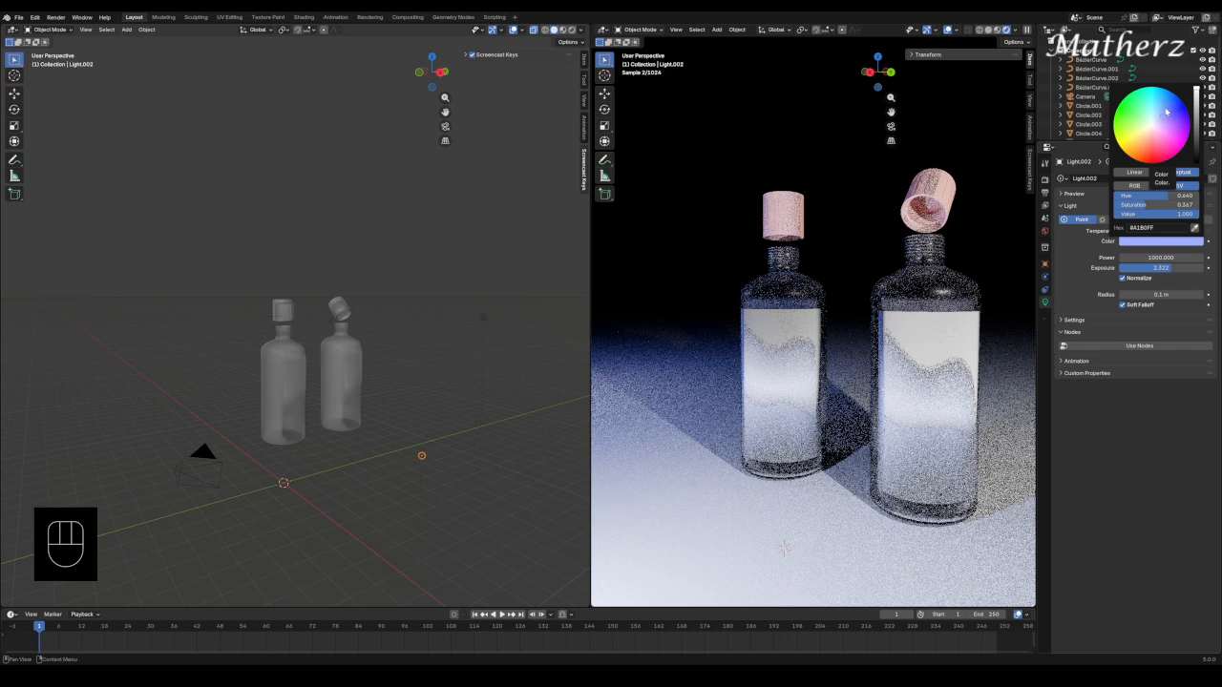
left_click(1161, 100)
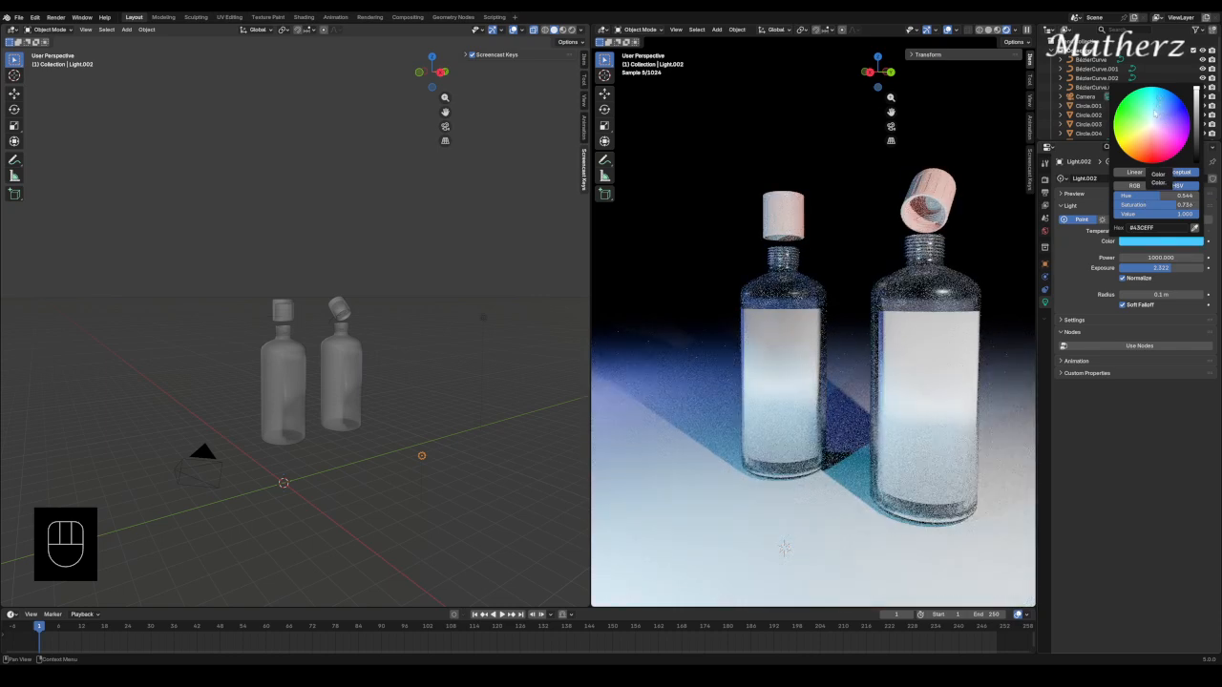
left_click(1134, 132)
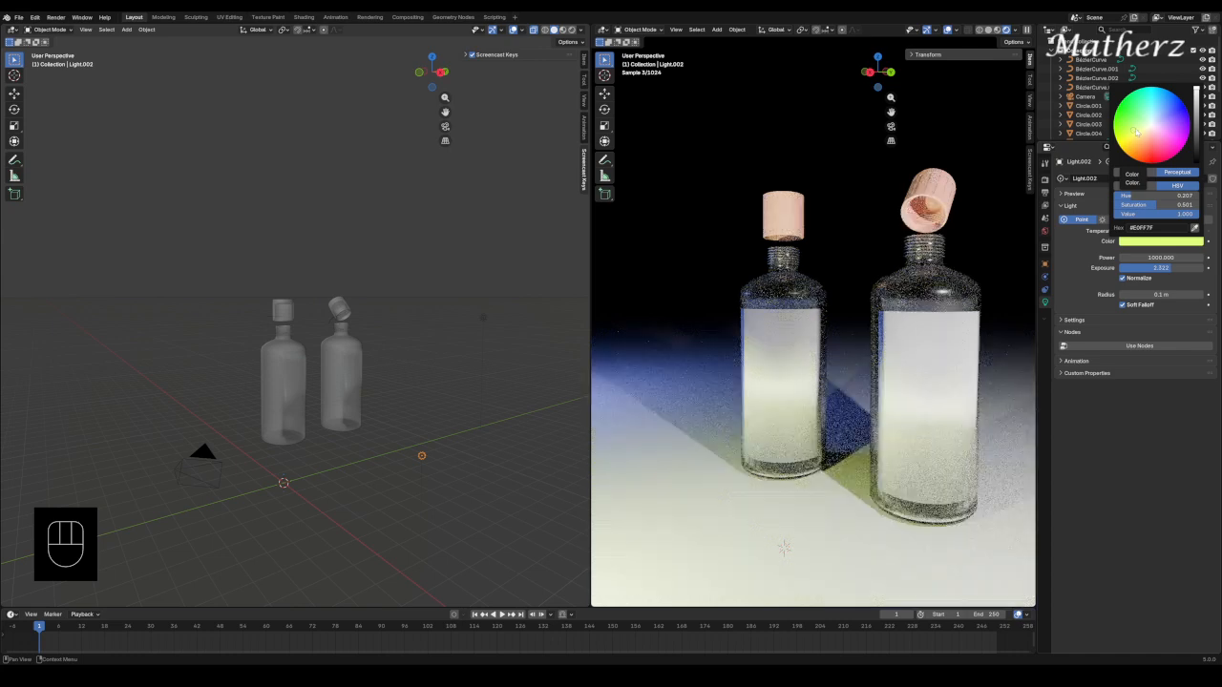
left_click(1165, 111)
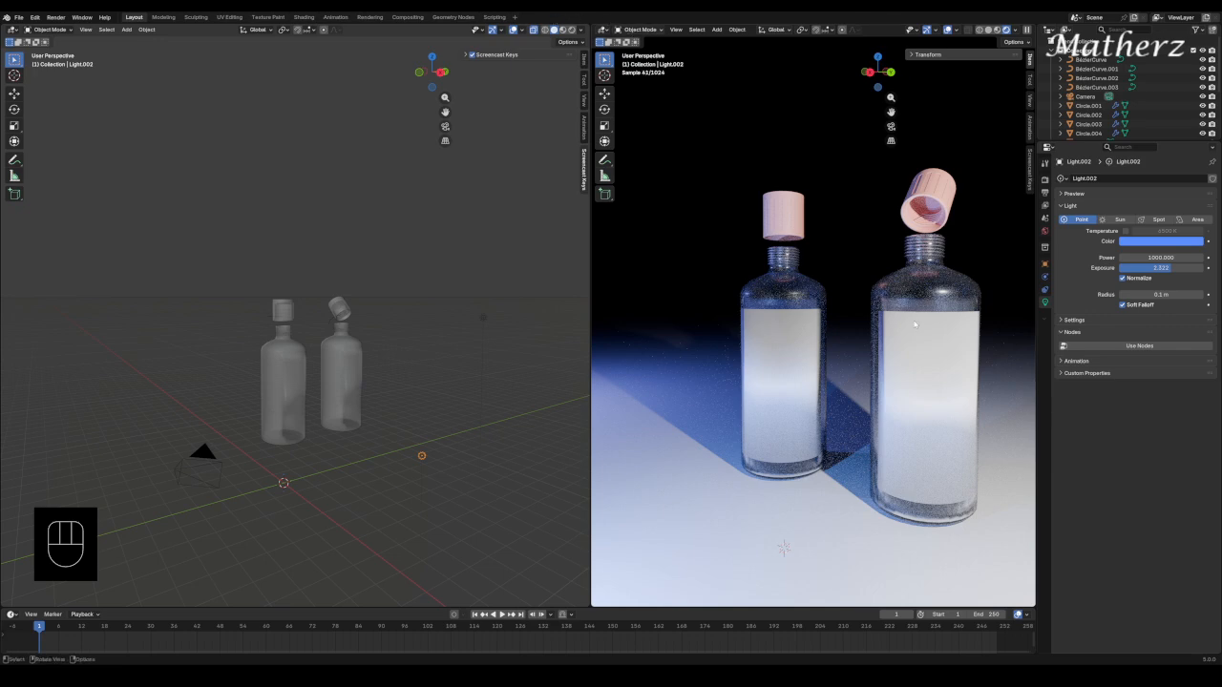
Rotate the body of the bottle with the tilted cap nearly 90° about the global Z axis.
left_click(321, 364)
left_click(333, 365)
left_click(406, 350)
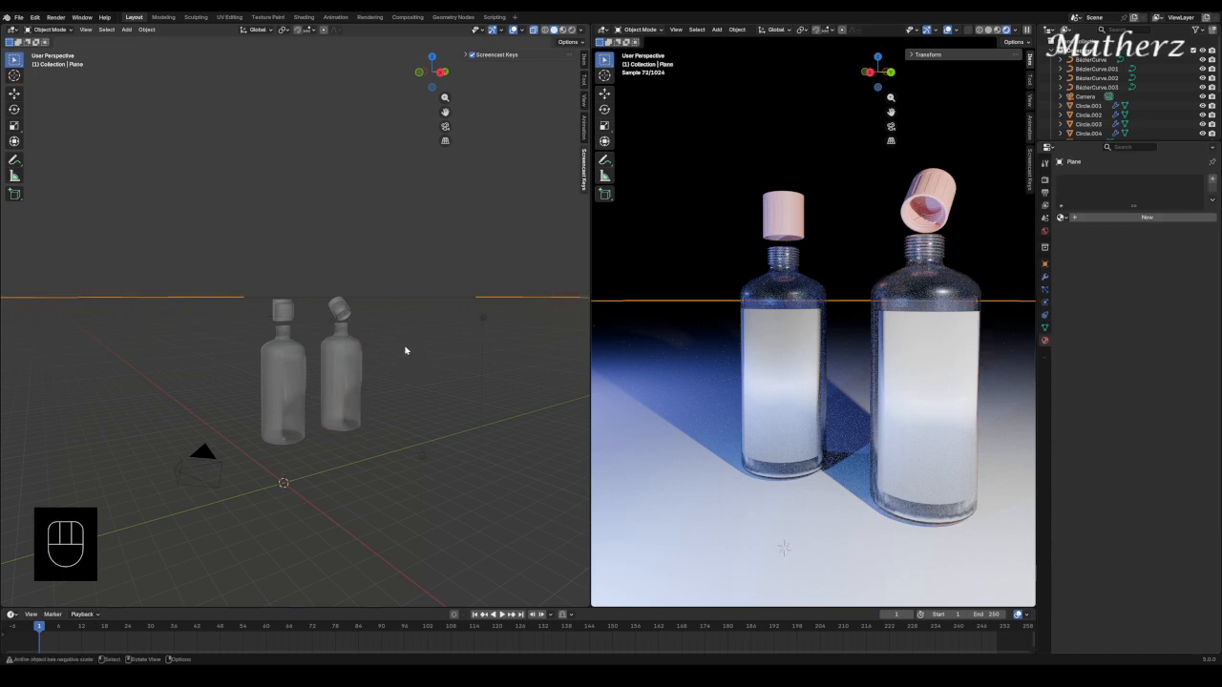
left_click(336, 355)
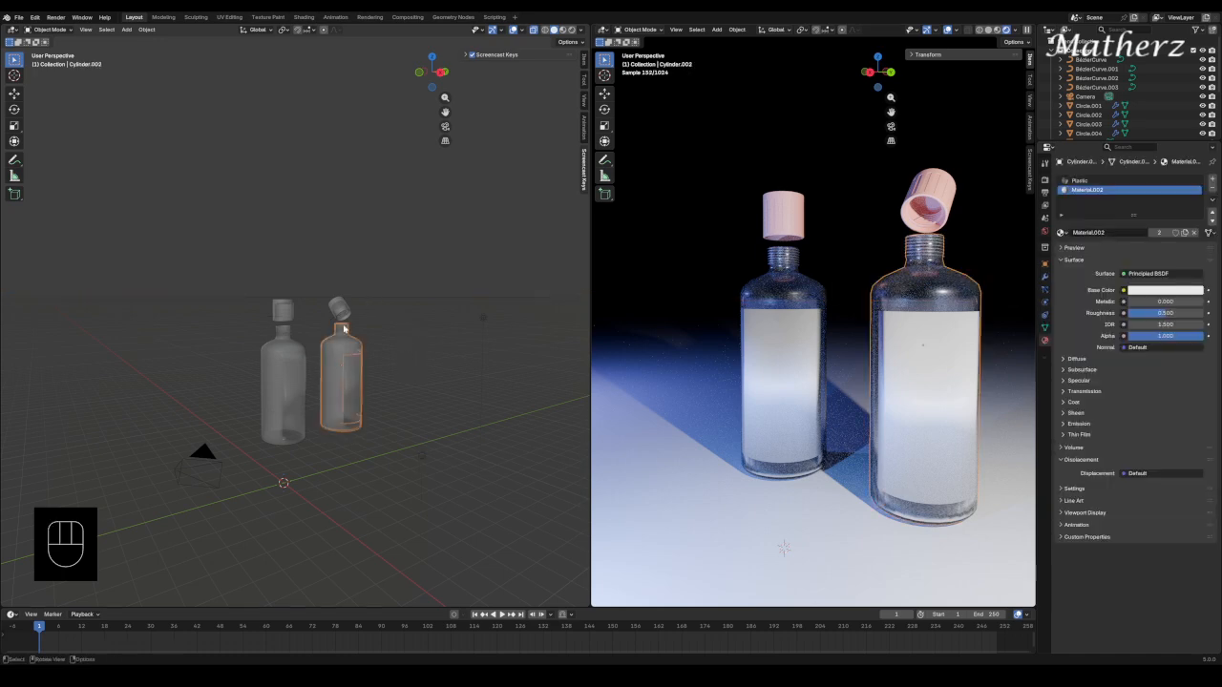
key("r")
key("z")
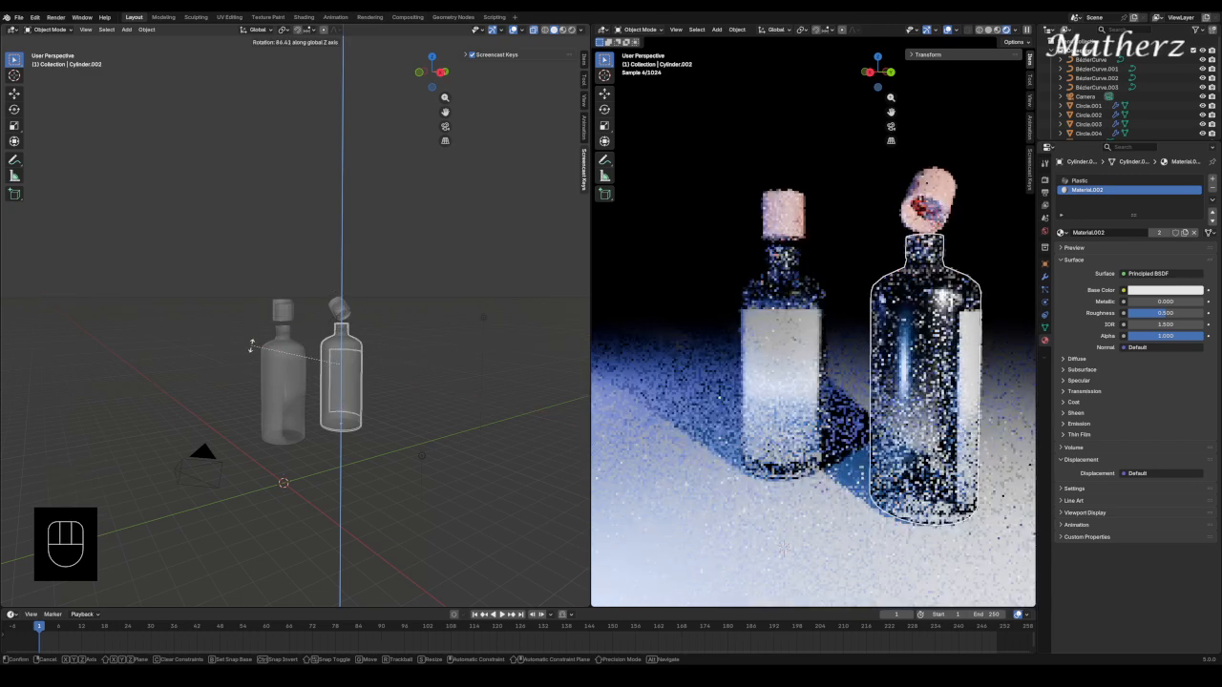
left_click(254, 353)
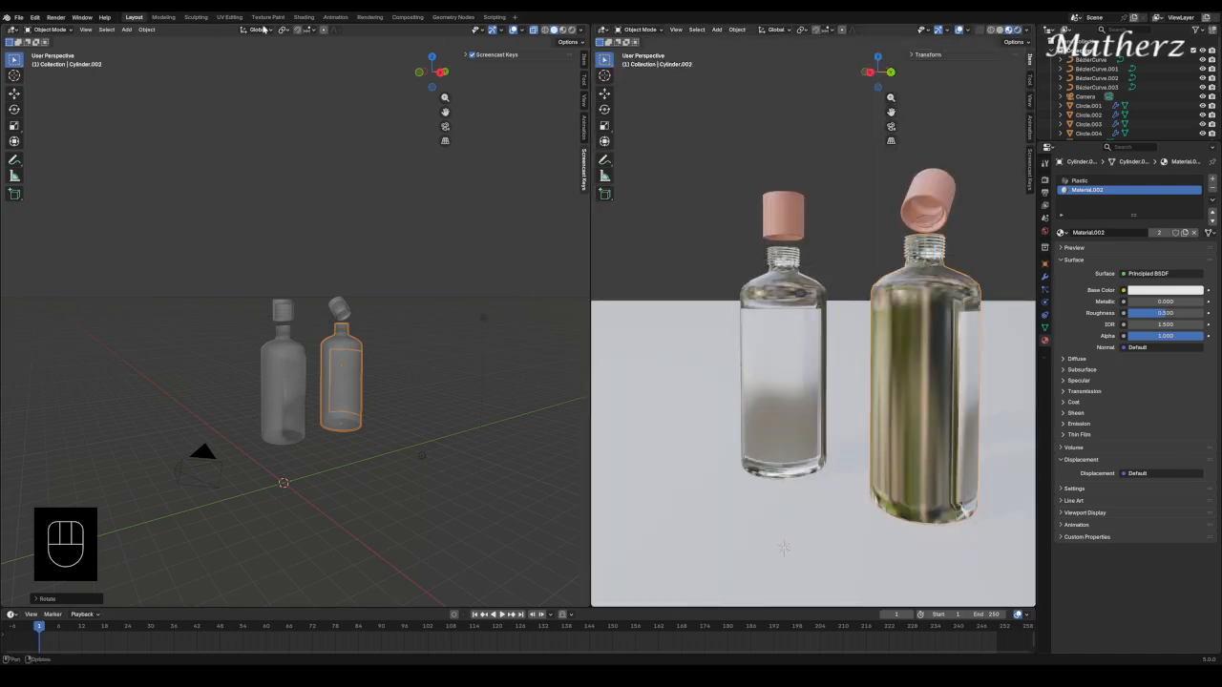
Add a mesh circle and move it toward the bottle with the tilted cap.
left_click(126, 30)
mouse_move(141, 39)
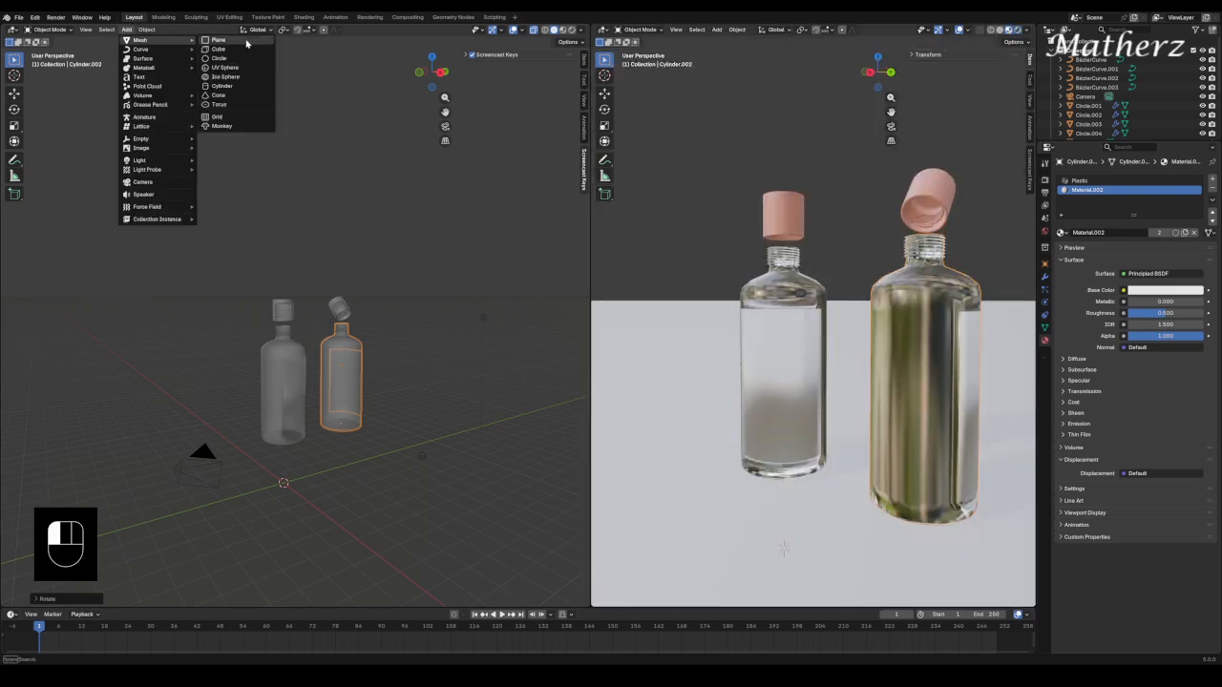
left_click(236, 59)
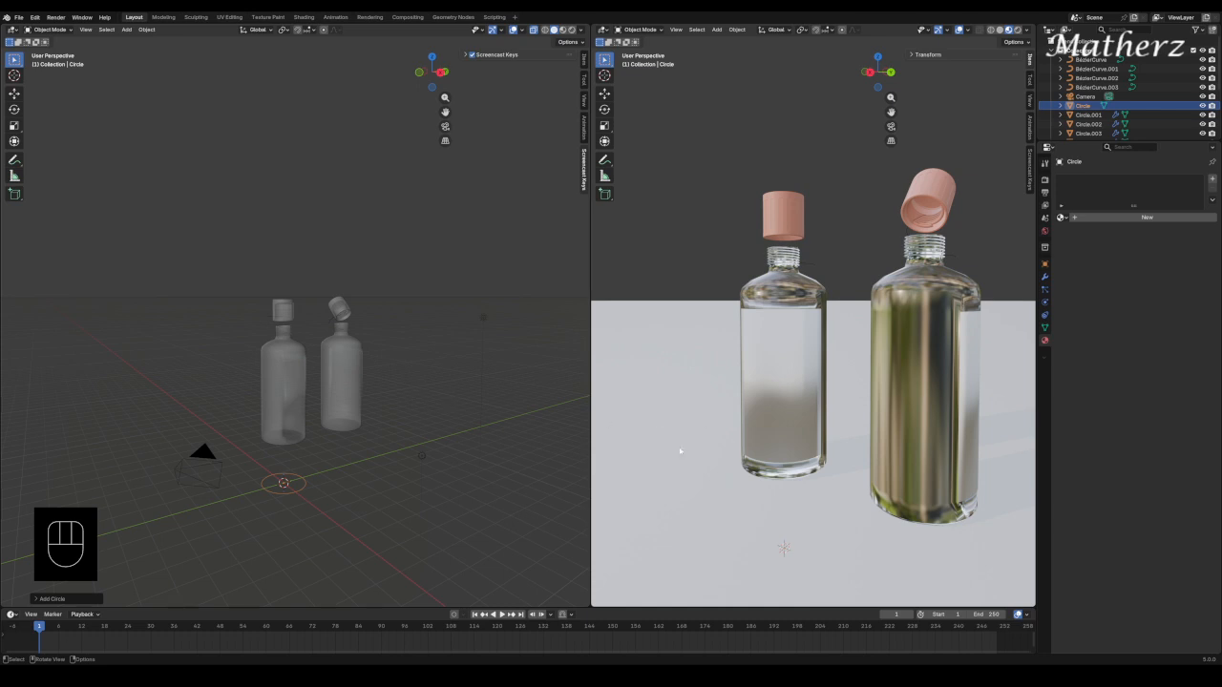
scroll(759, 417, "down", 2)
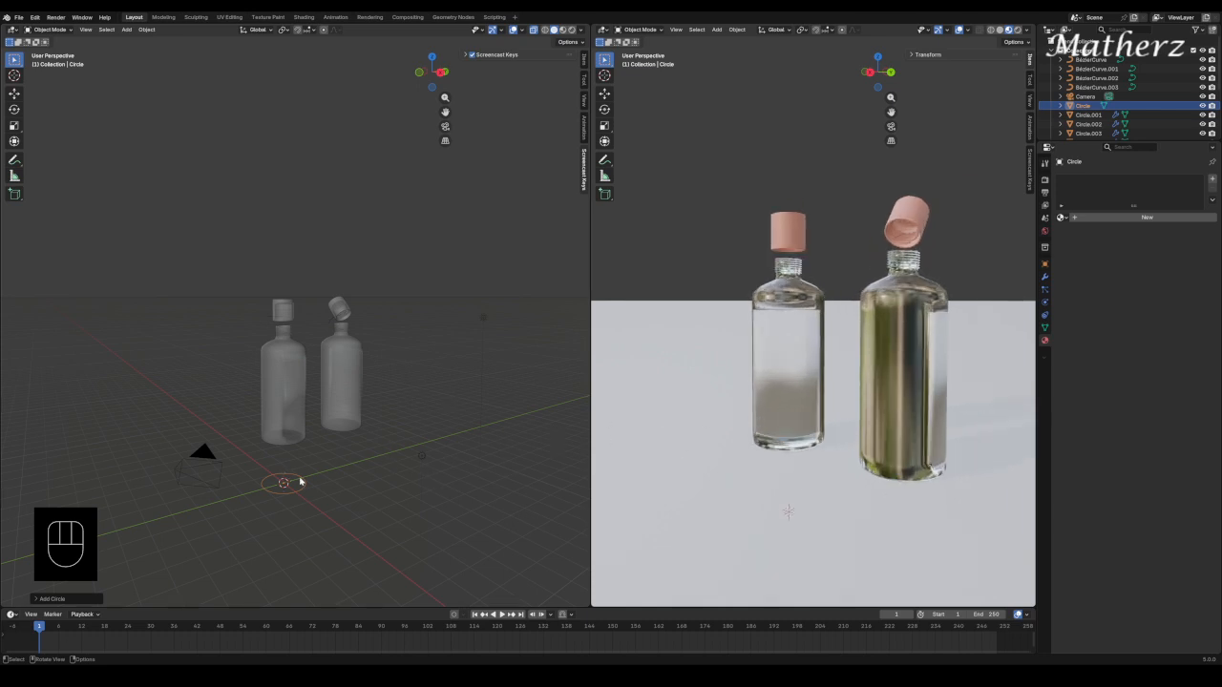
key("g")
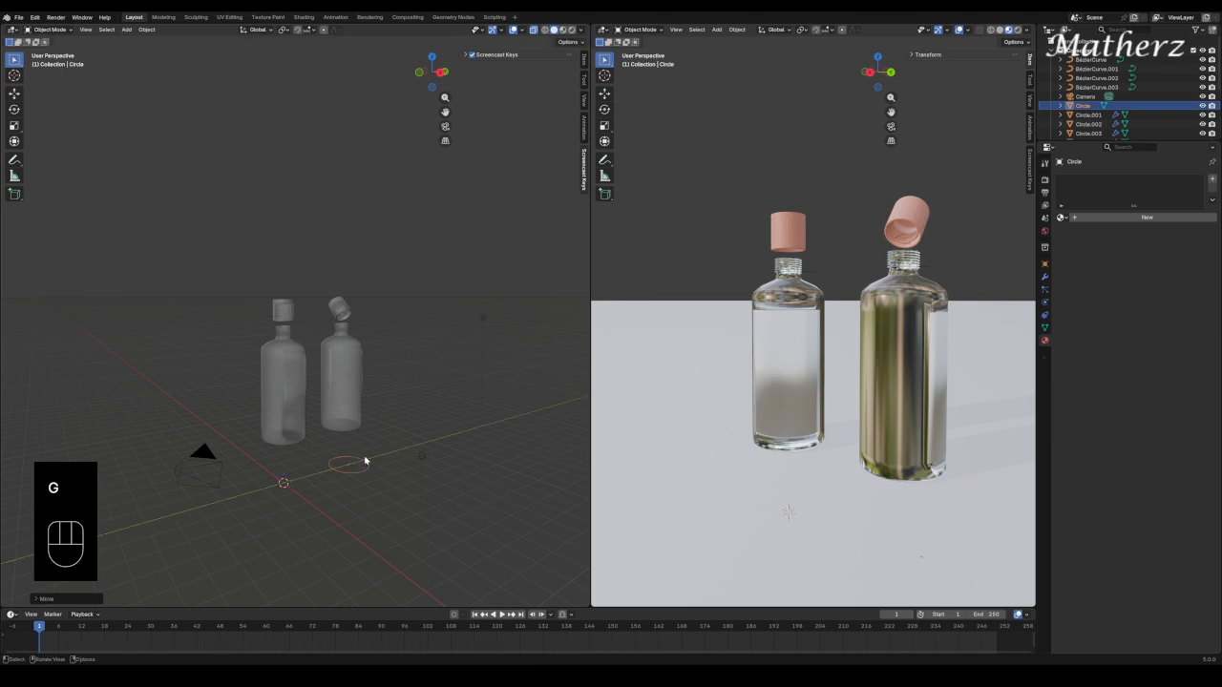
left_click(367, 468)
From the top view, center the circle on the tilted-cap bottle and scale it to about 0.88 to fit inside the outline.
scroll(367, 475, "up", 3)
scroll(369, 477, "up", 1)
middle_click_drag(485, 528, 435, 384, "shift")
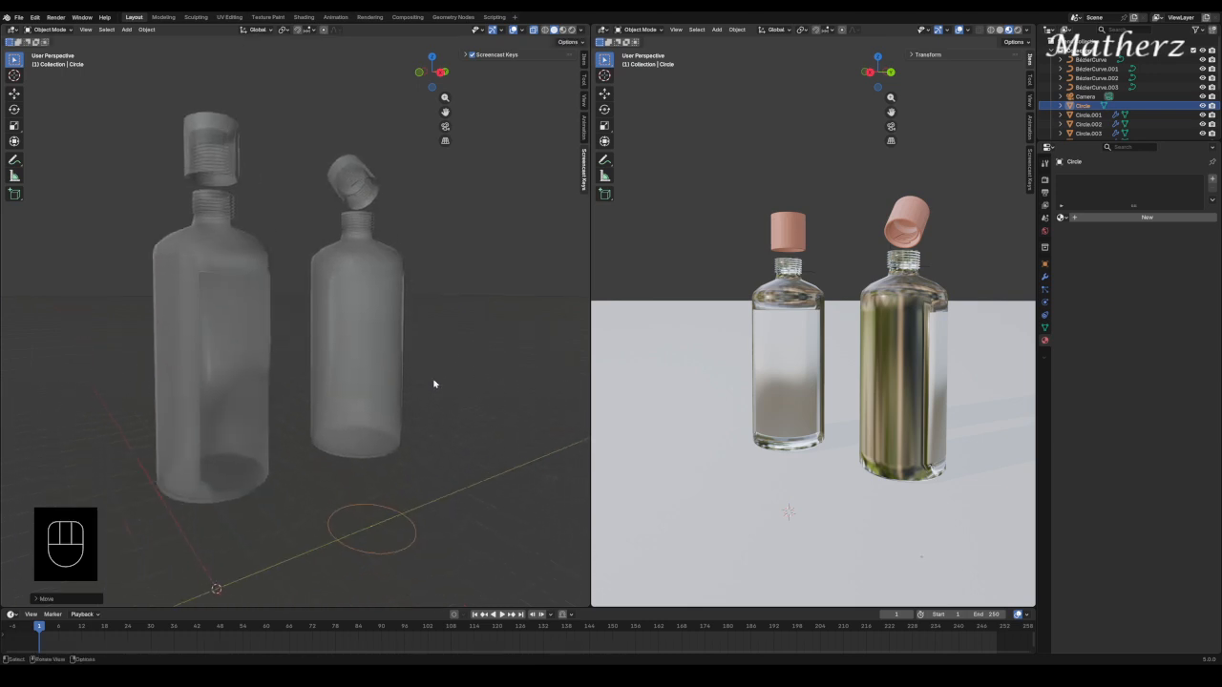
key("KP_7")
key("g")
middle_click_drag(286, 189, 297, 209)
left_click(297, 209)
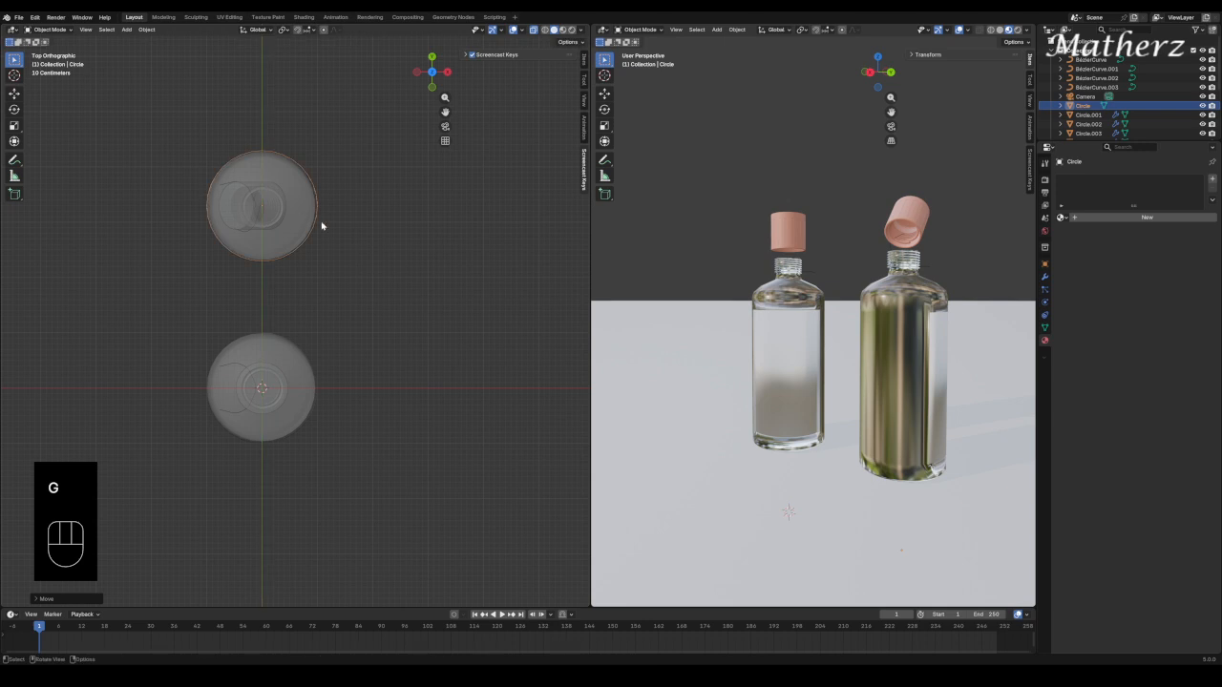
key("s")
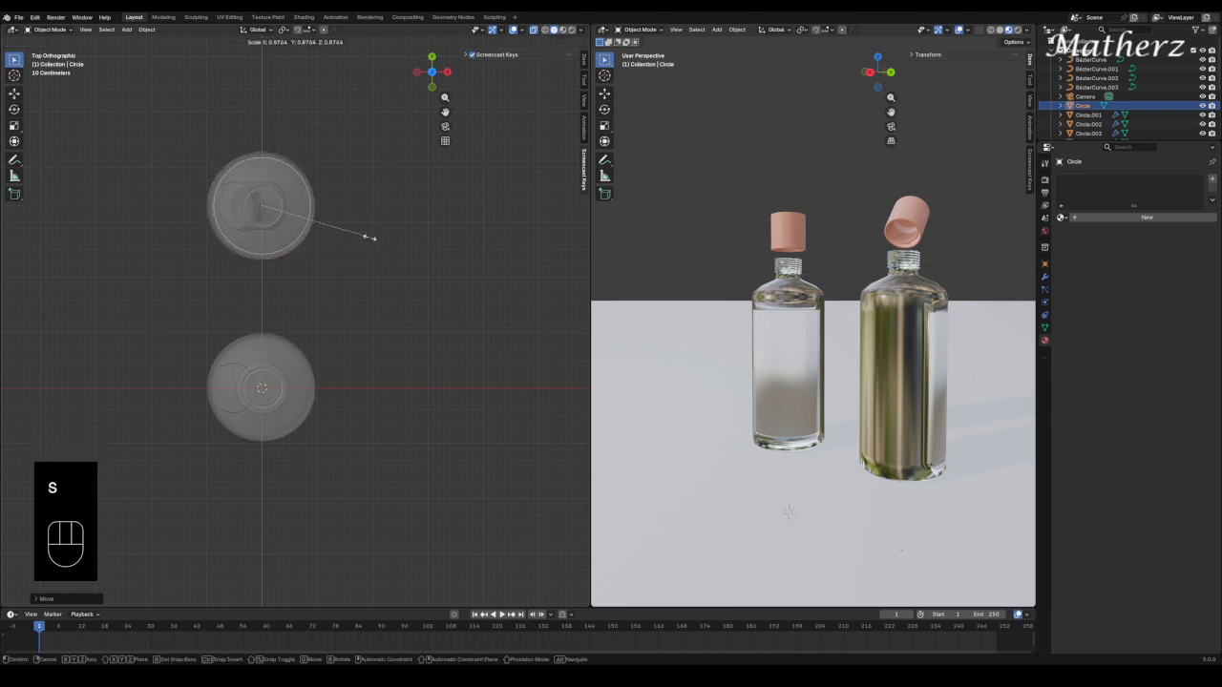
left_click(369, 239)
In Edit Mode with see-through solid shading, raise the circle about 2.17 m along Z to the bottle's base.
left_click(56, 30)
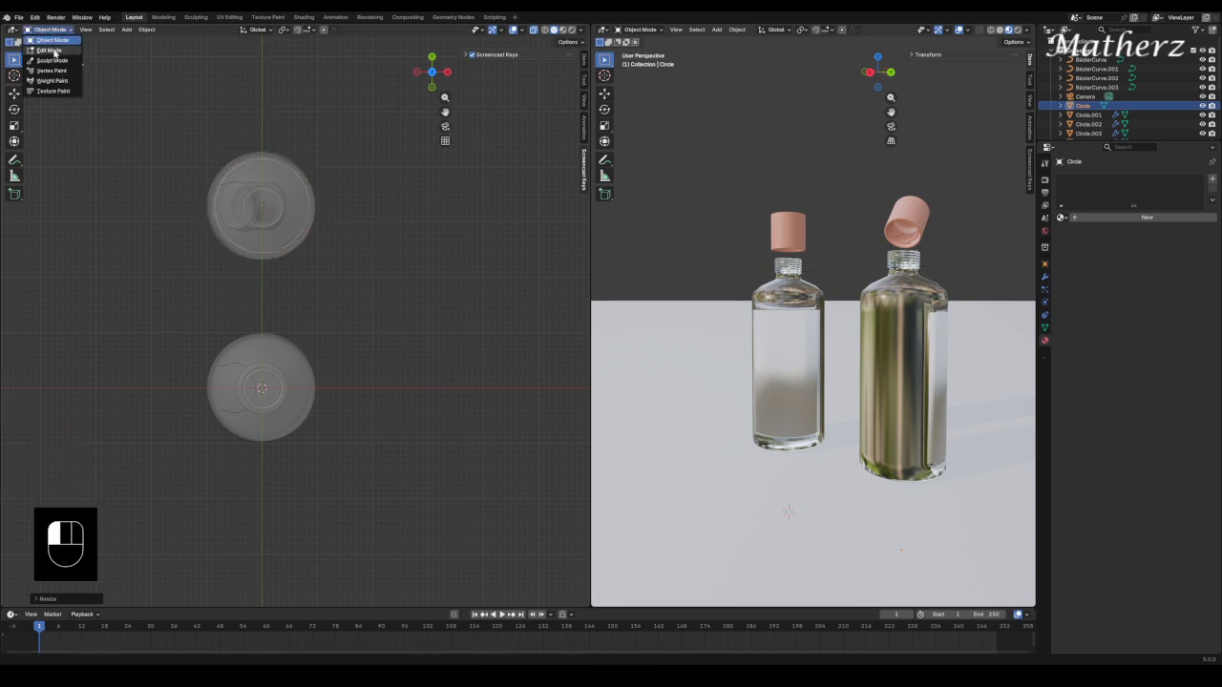
left_click(53, 54)
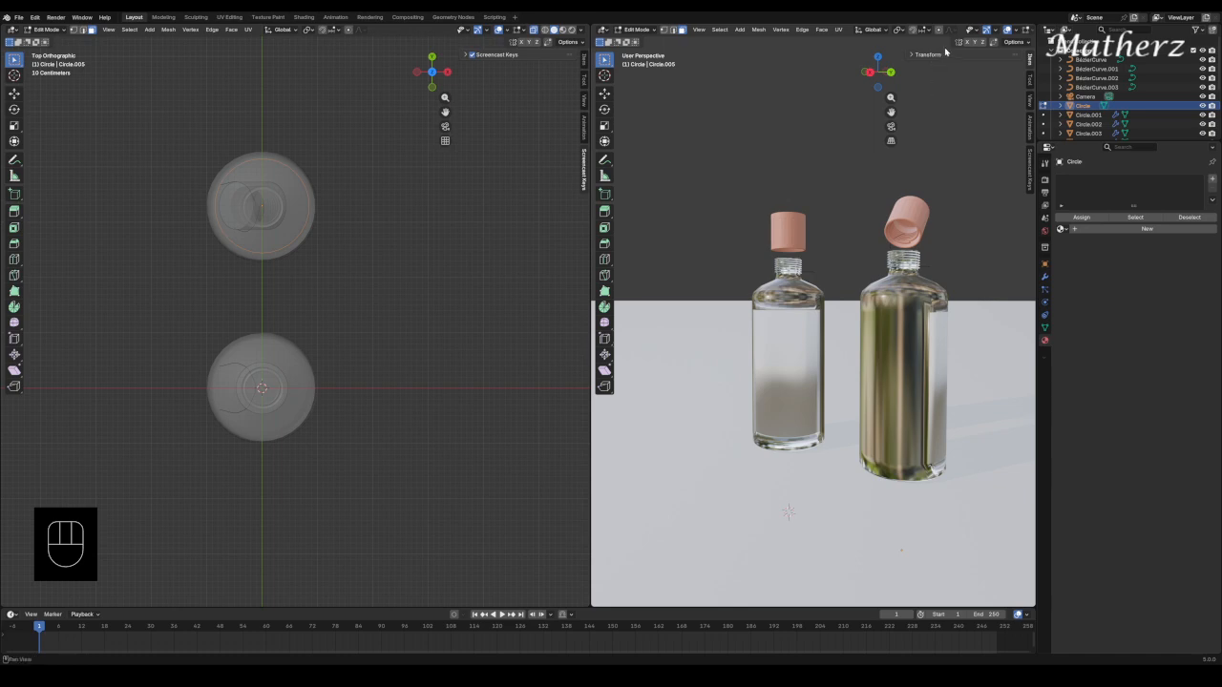
scroll(1008, 33, "down", 4)
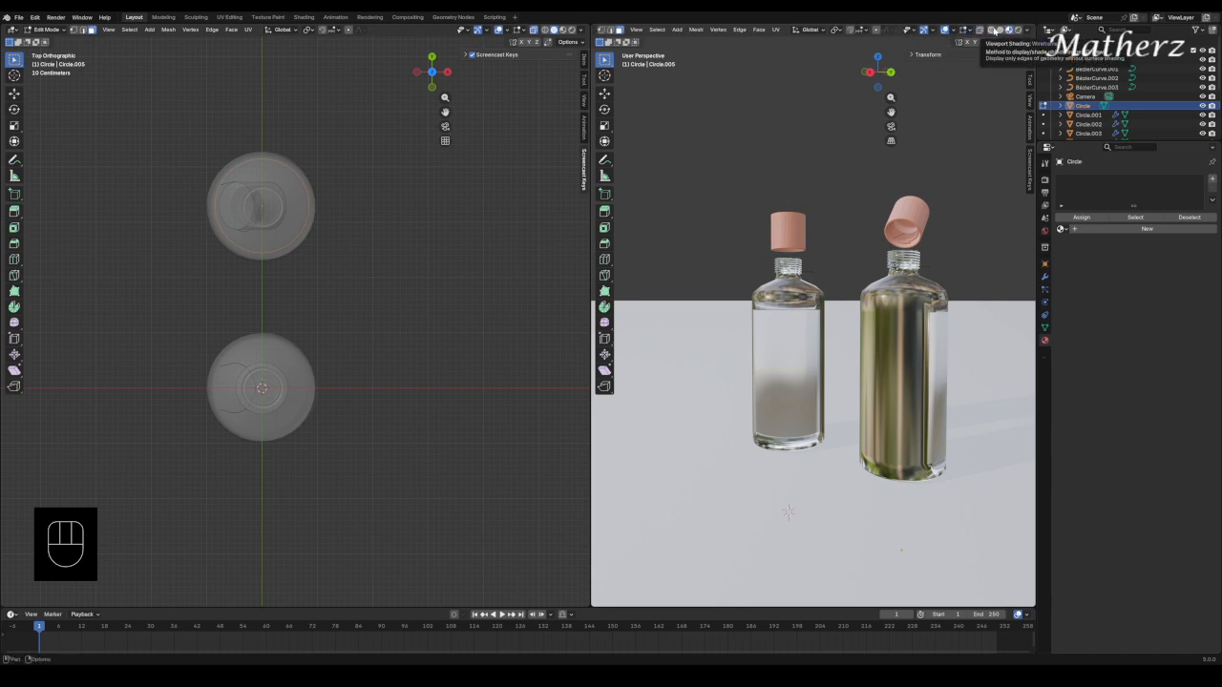
left_click(999, 30)
left_click(978, 30)
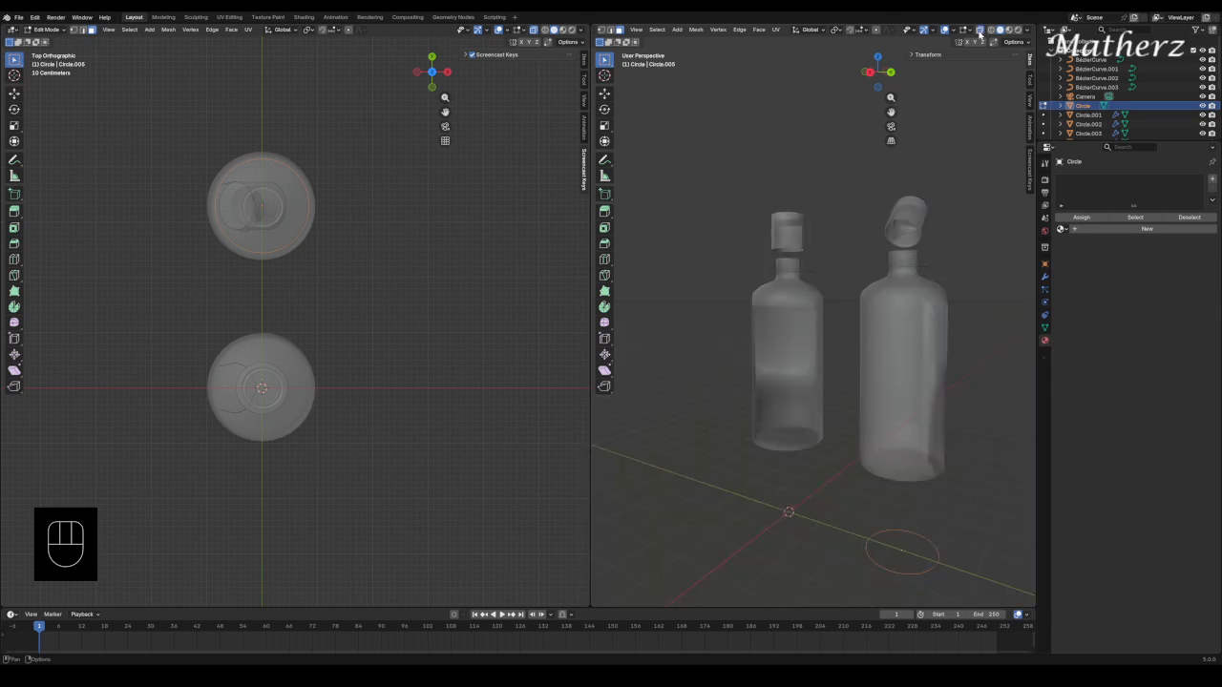
middle_click_drag(931, 507, 830, 389, "shift")
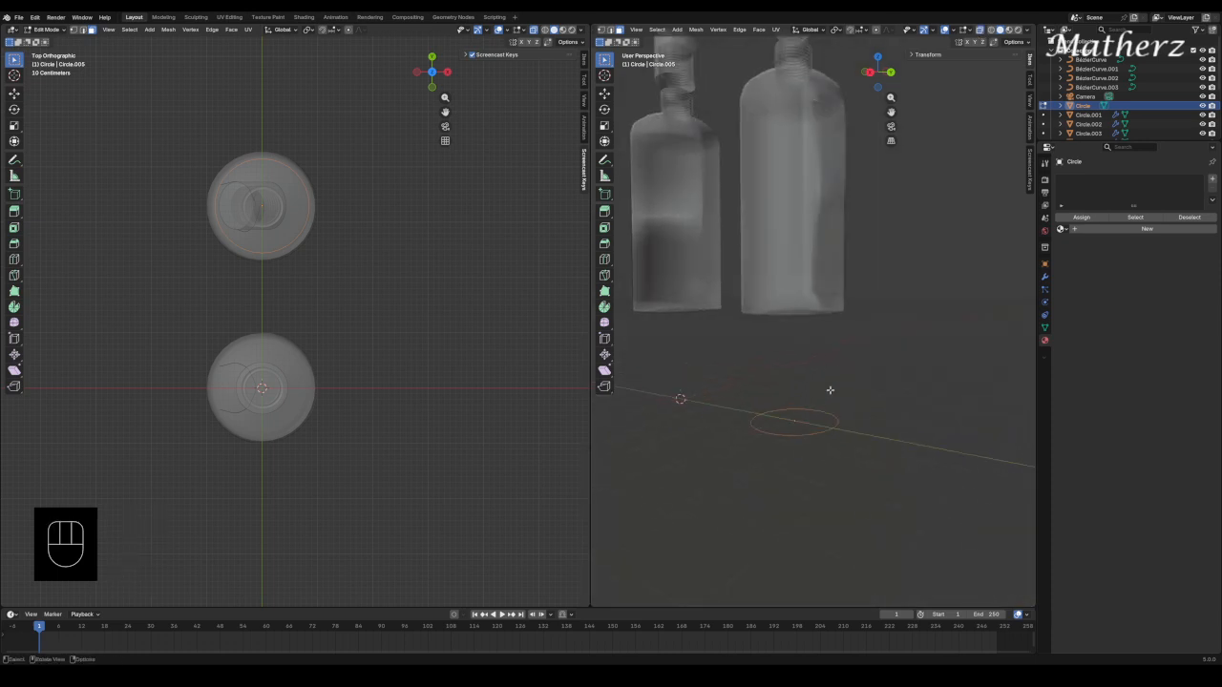
key("g")
key("z")
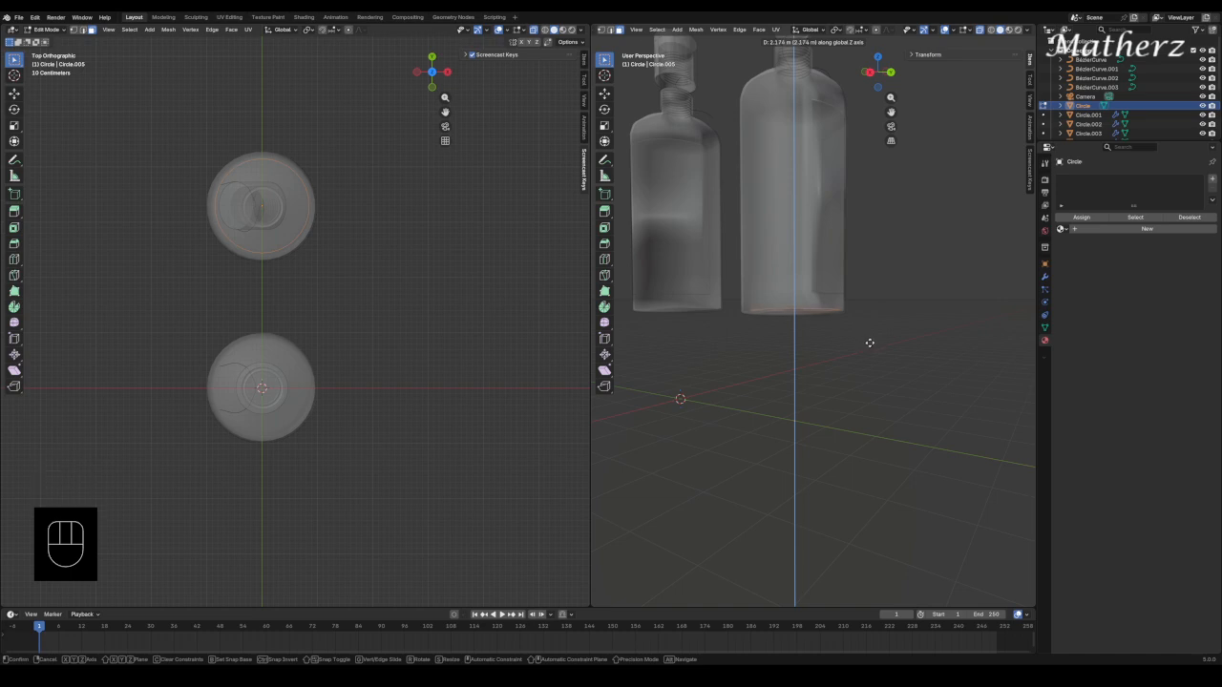
left_click(870, 343)
Fill the circle with a face, extrude it upward to just below the bottle's shoulder, and return to Object Mode.
key("f")
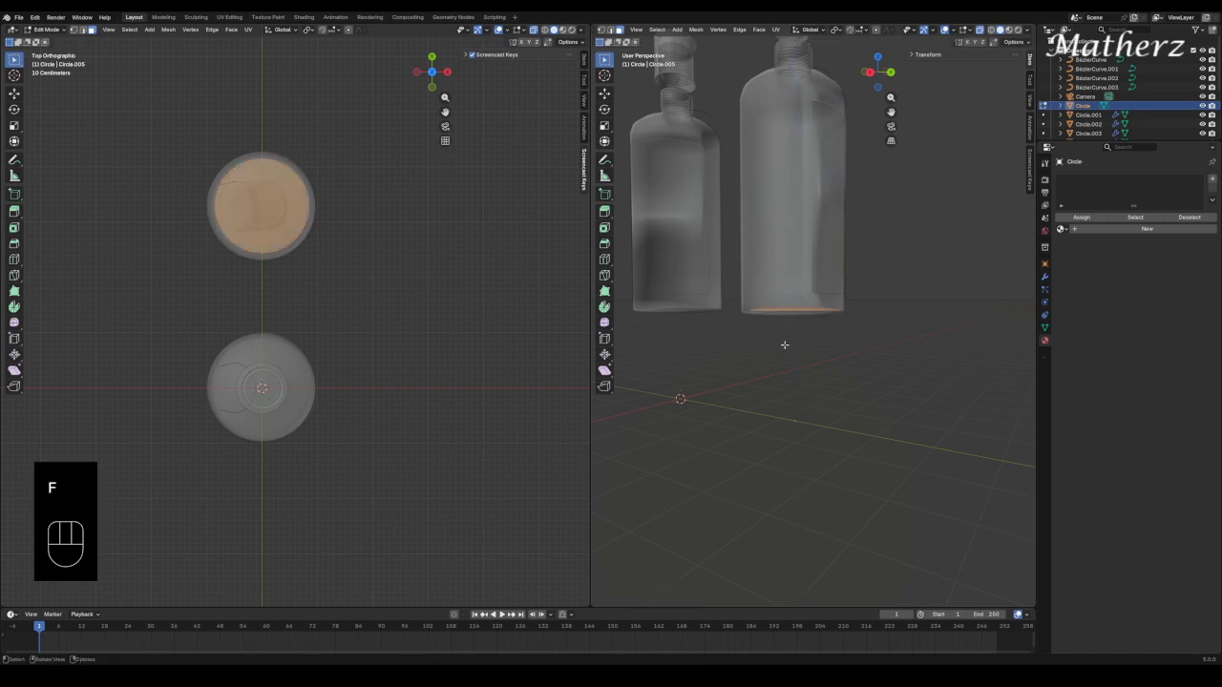
key("e")
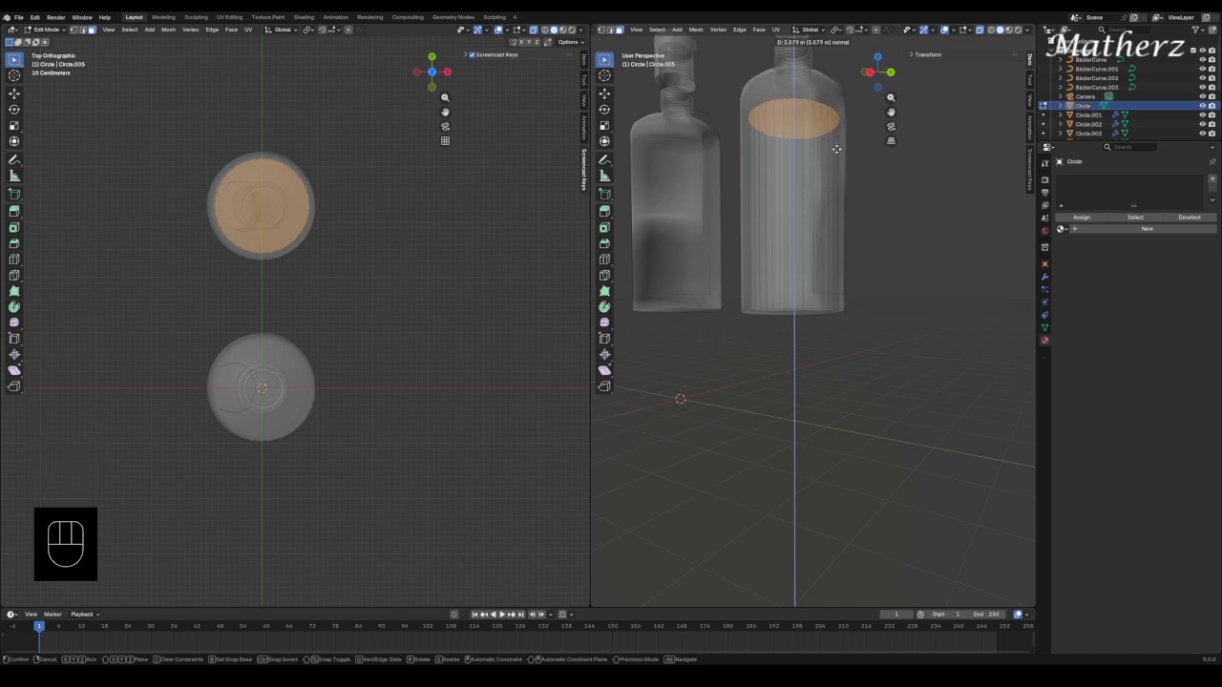
left_click(832, 138)
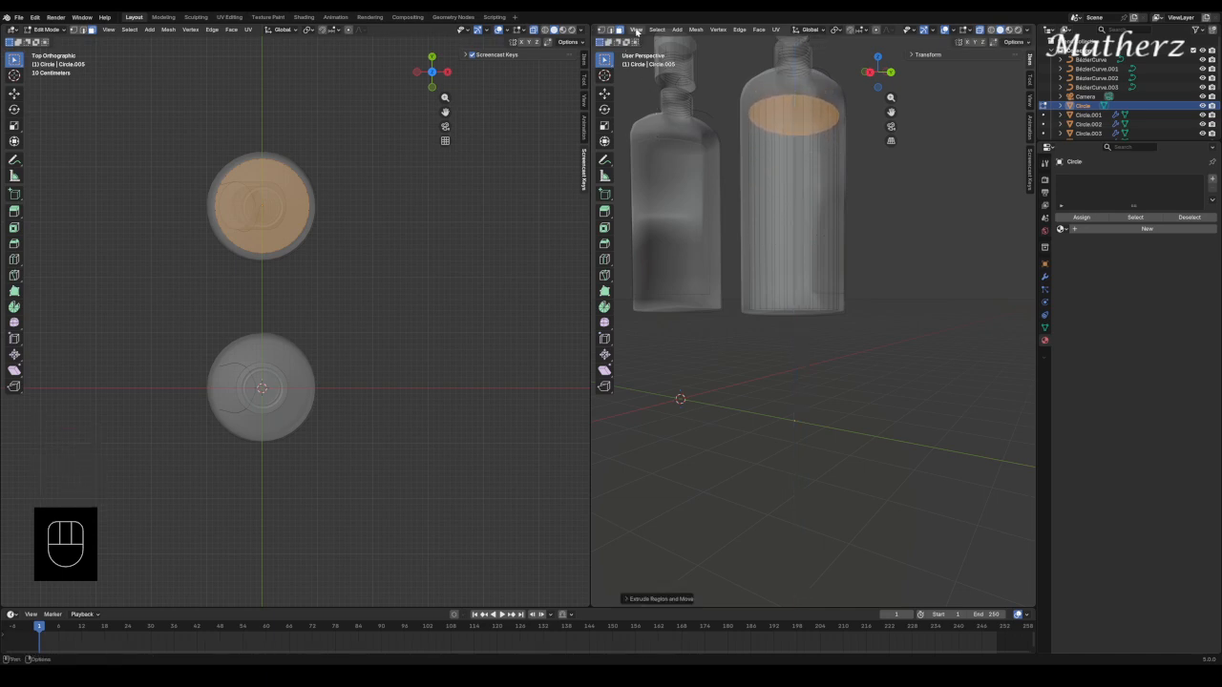
left_click(636, 29)
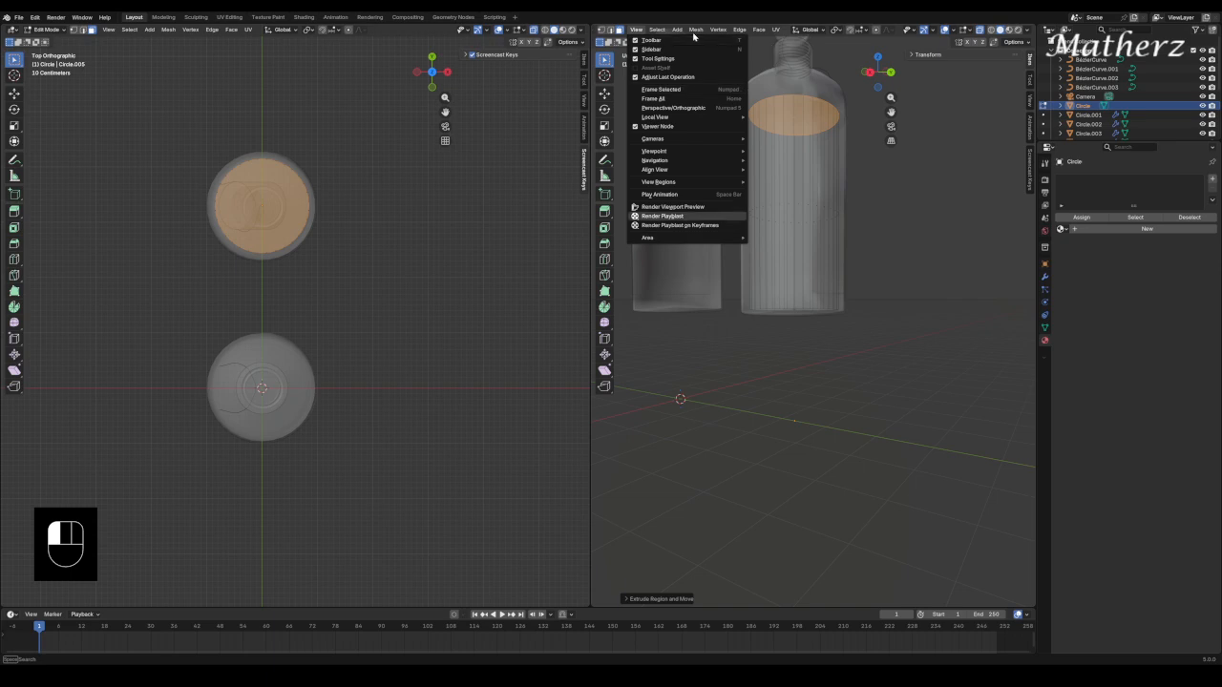
scroll(680, 34, "up", 3)
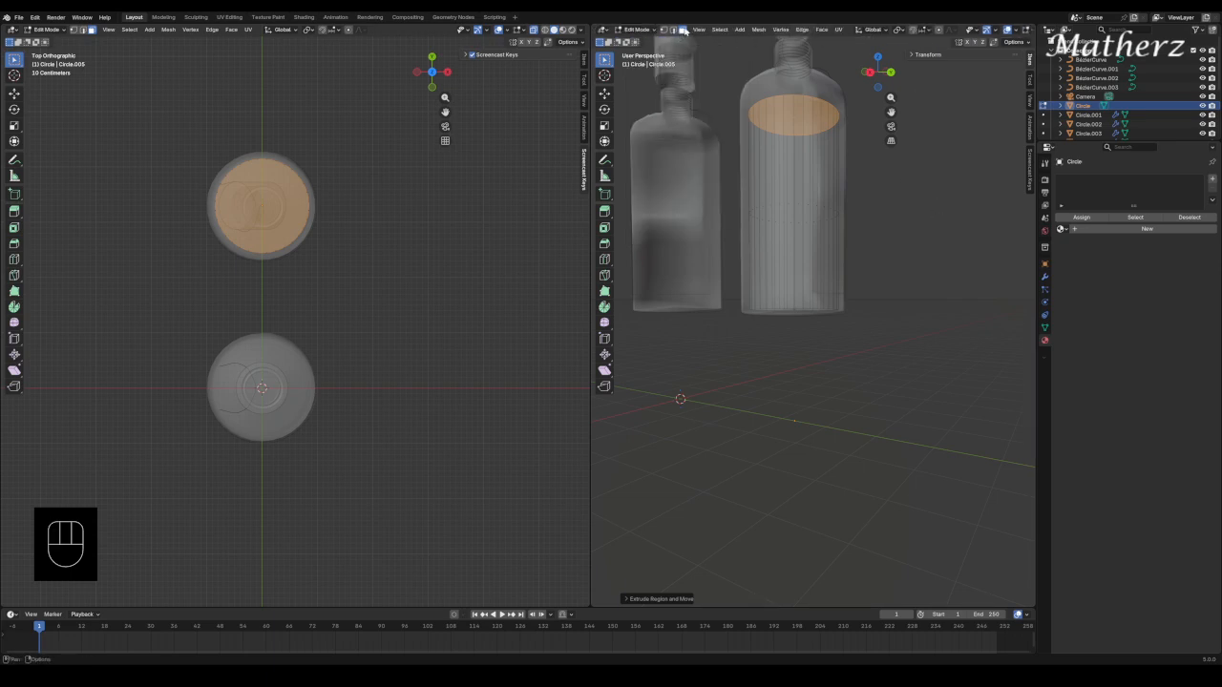
left_click(637, 30)
left_click(638, 41)
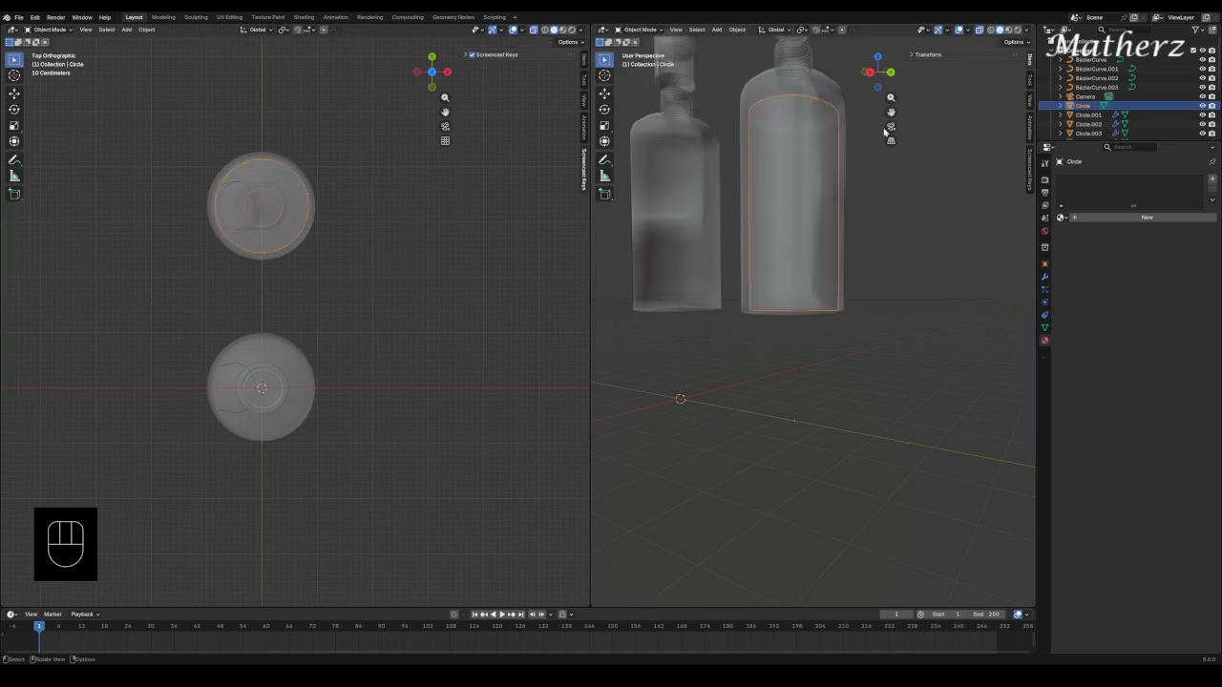
Apply Shade Auto Smooth to the inner cylinder, scale it to about 1.04, and deselect it.
right_click(786, 128)
left_click(786, 127)
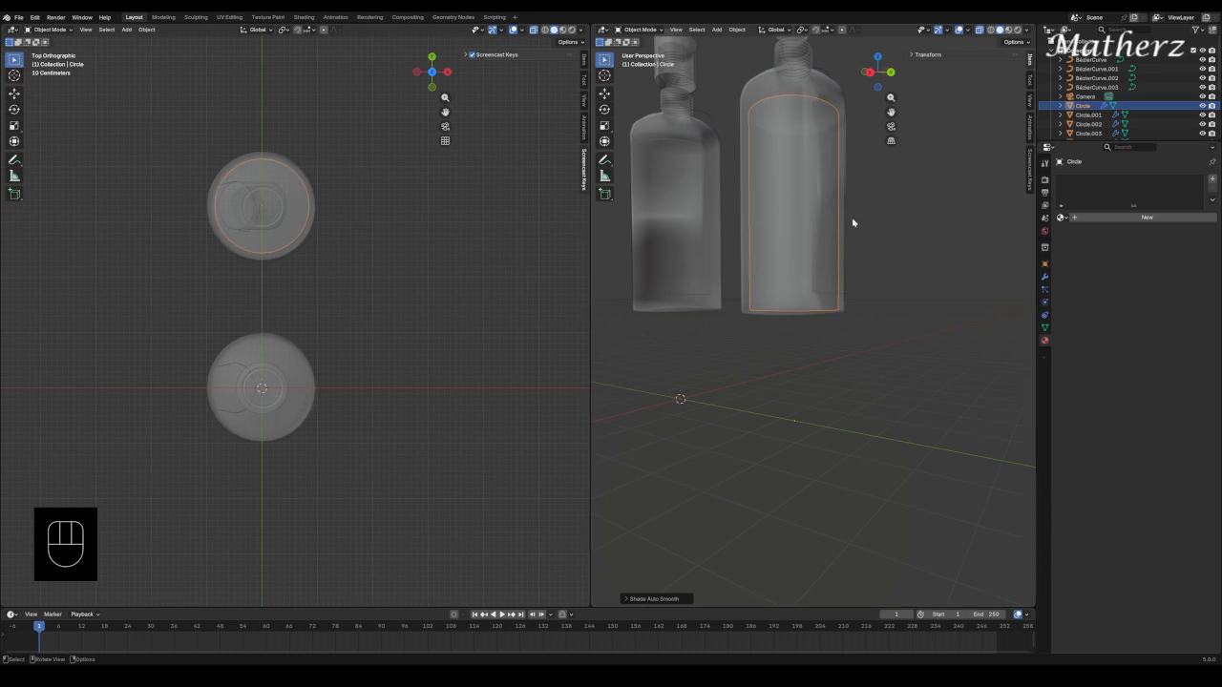
key("s")
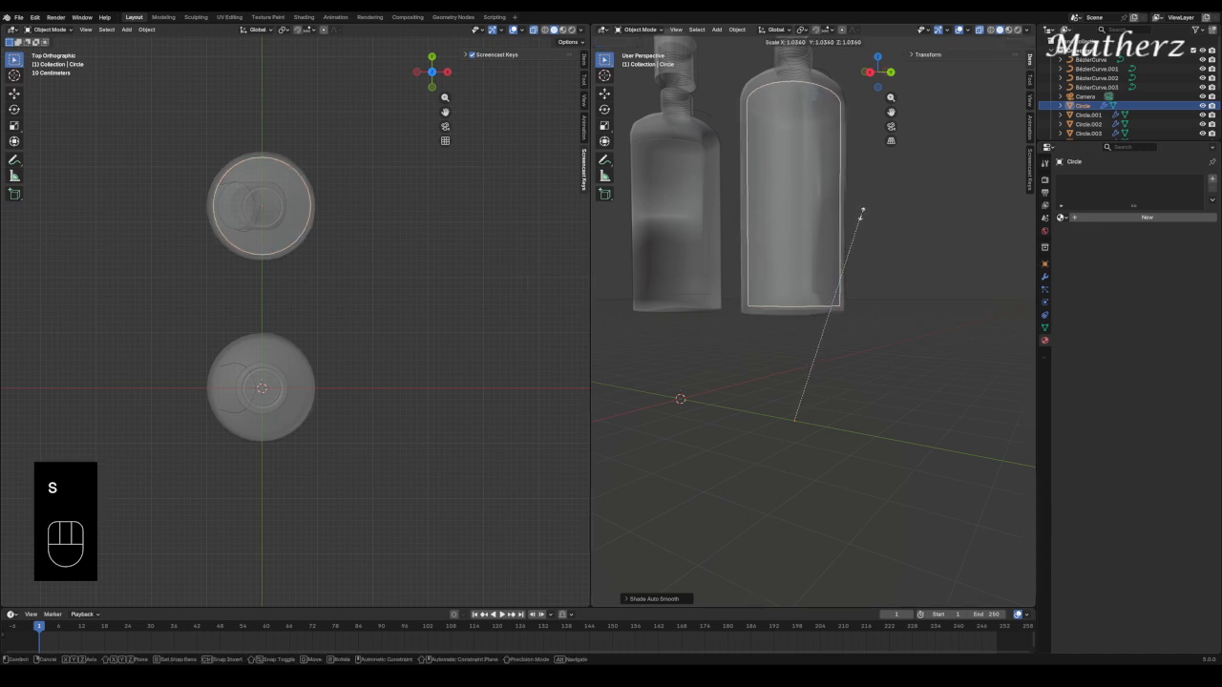
left_click(863, 217)
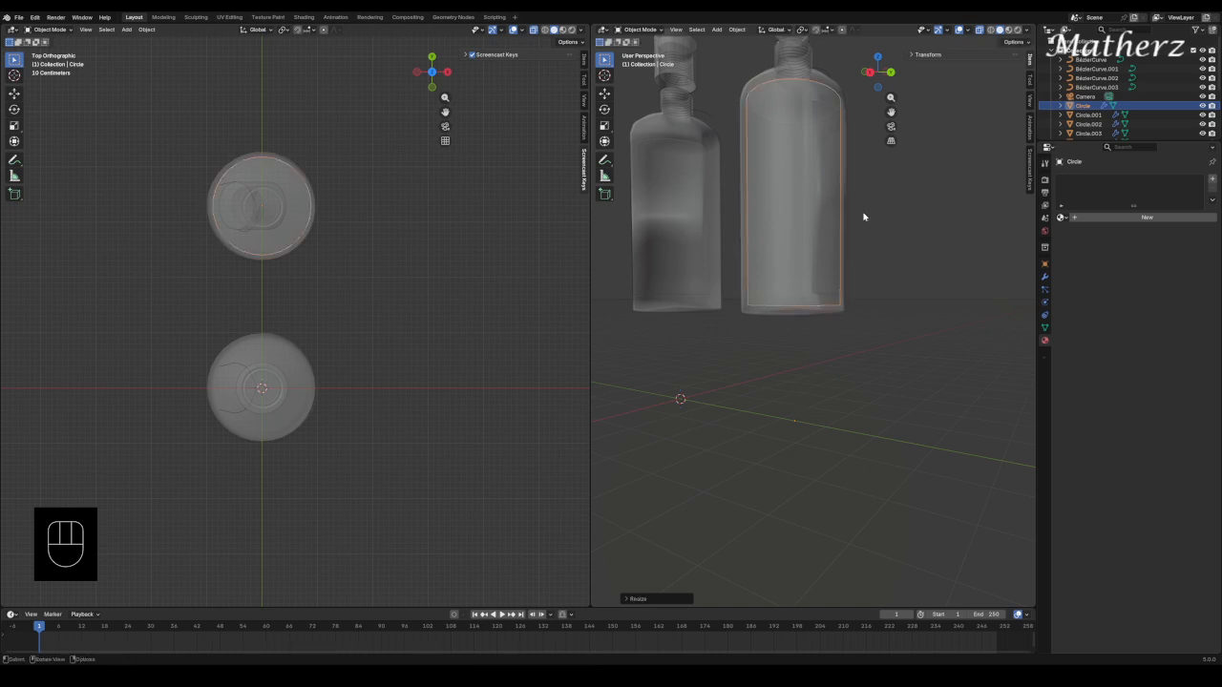
left_click(866, 206)
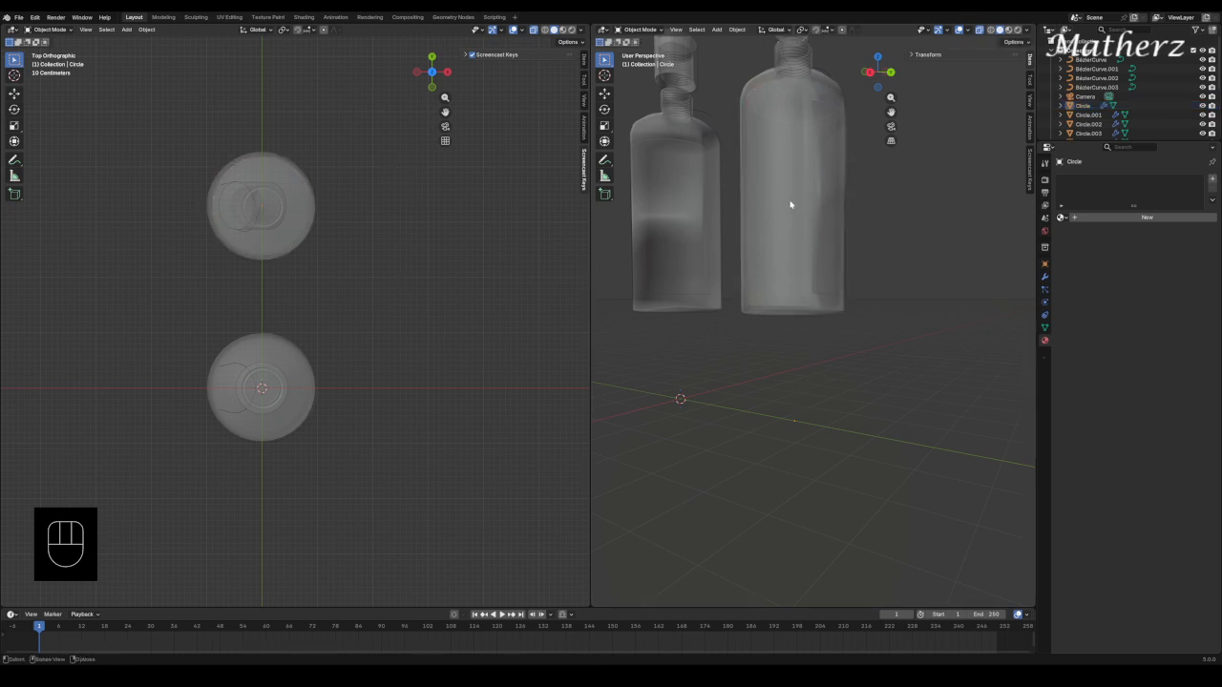
Switch the perspective view to rendered shading and add a new material to the inner cylinder of the tilted-cap bottle.
middle_click_drag(791, 204, 863, 353, "shift")
middle_click_drag(761, 333, 799, 361, "shift")
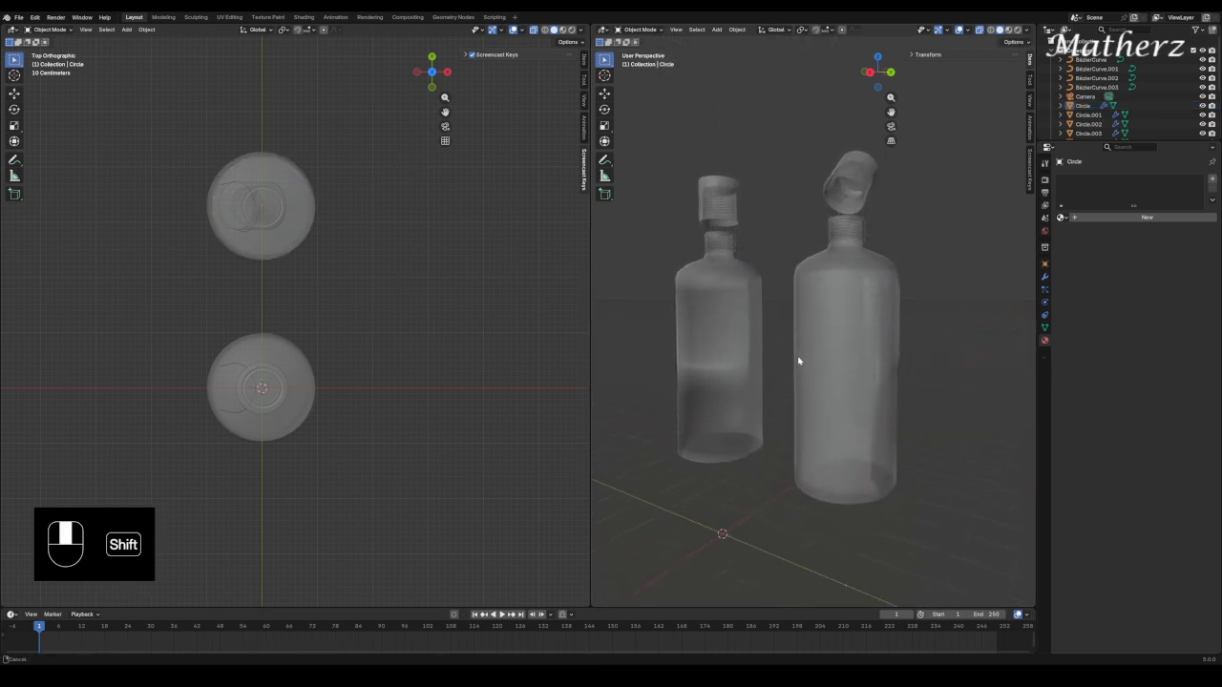
left_click(1017, 30)
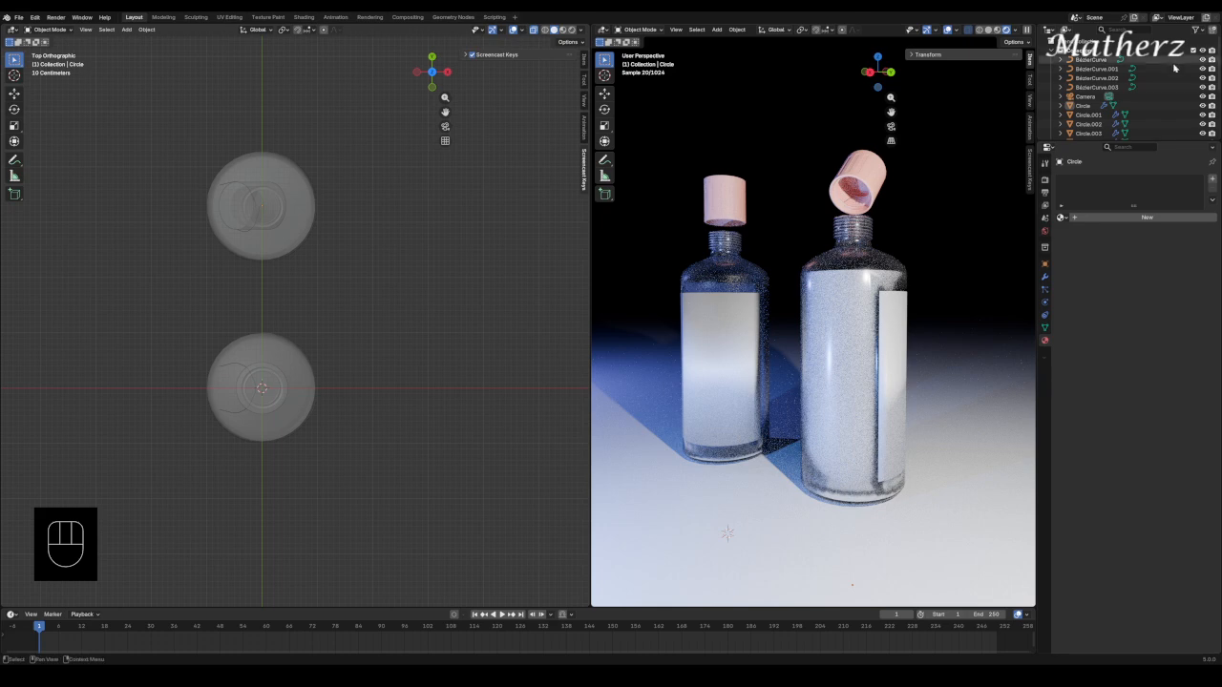
left_click(1123, 107)
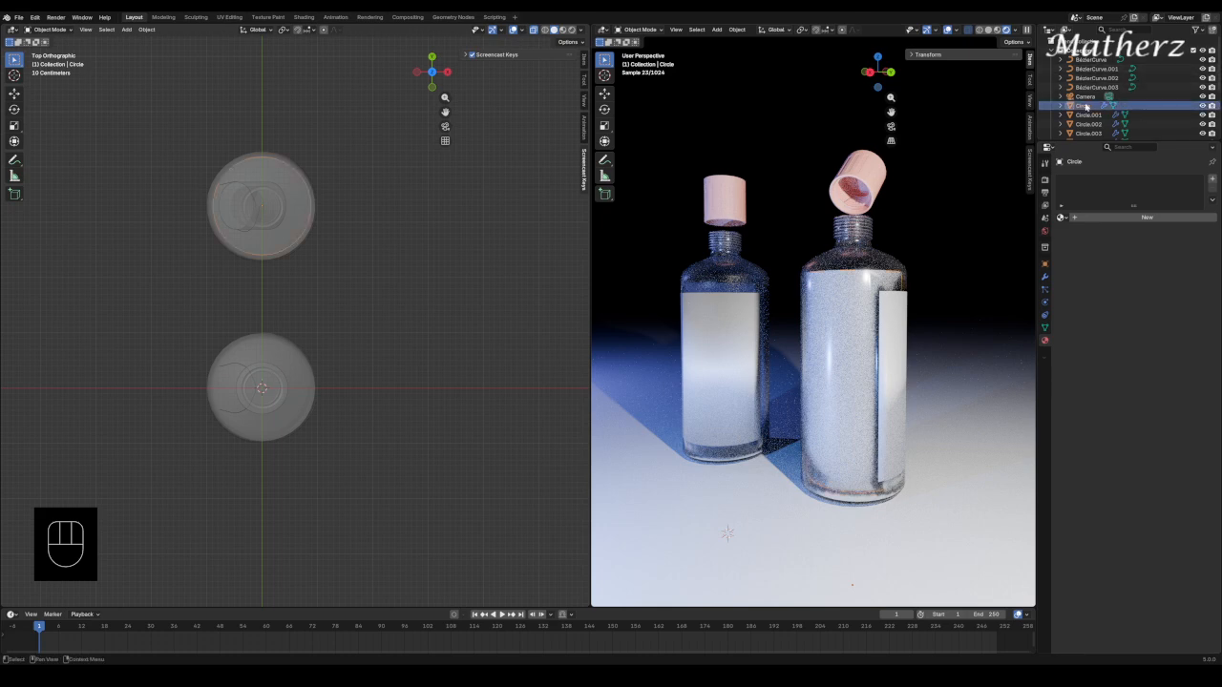
left_click(1100, 220)
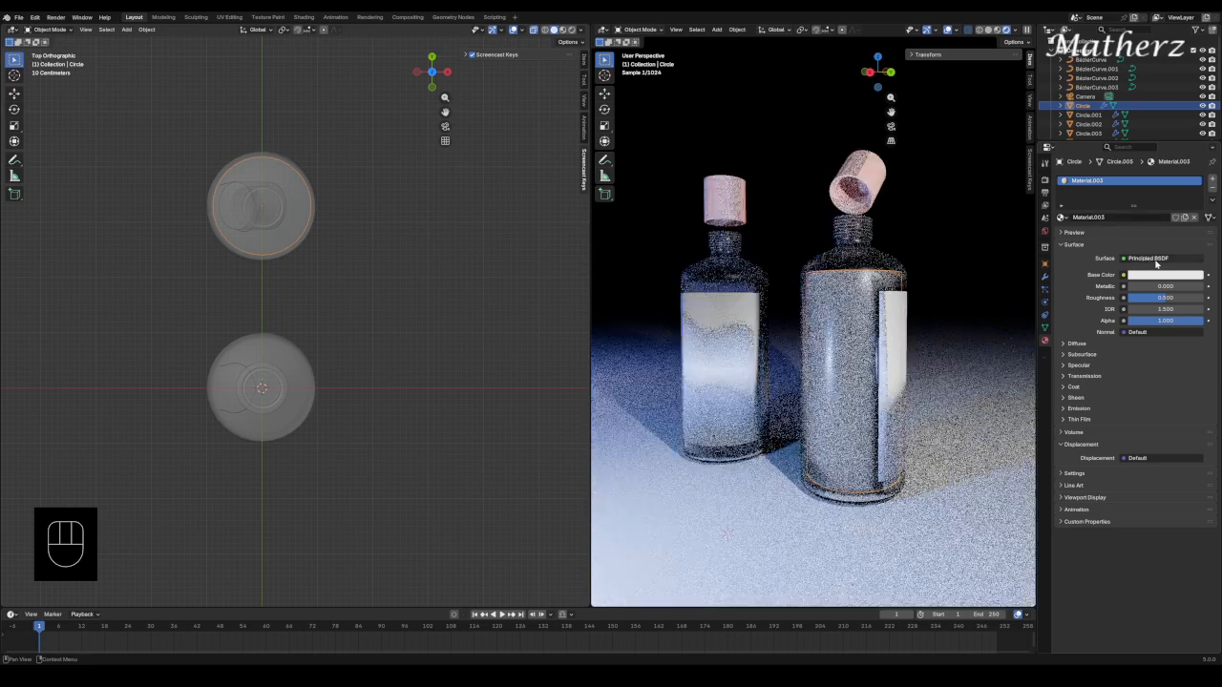
Give the inner cylinder's material a light blue base color, metallic about 0.85, roughness 0 and alpha about 0.69, and deselect the cylinder.
left_click(1154, 260)
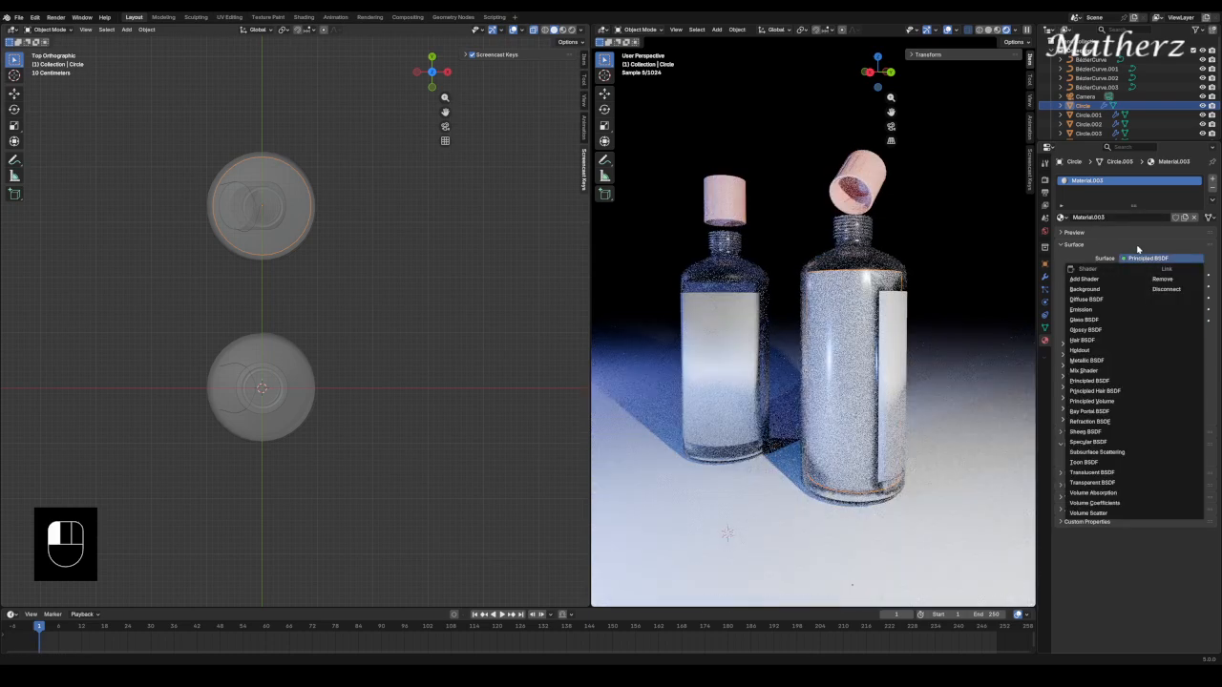
left_click(1137, 249)
left_click(1149, 278)
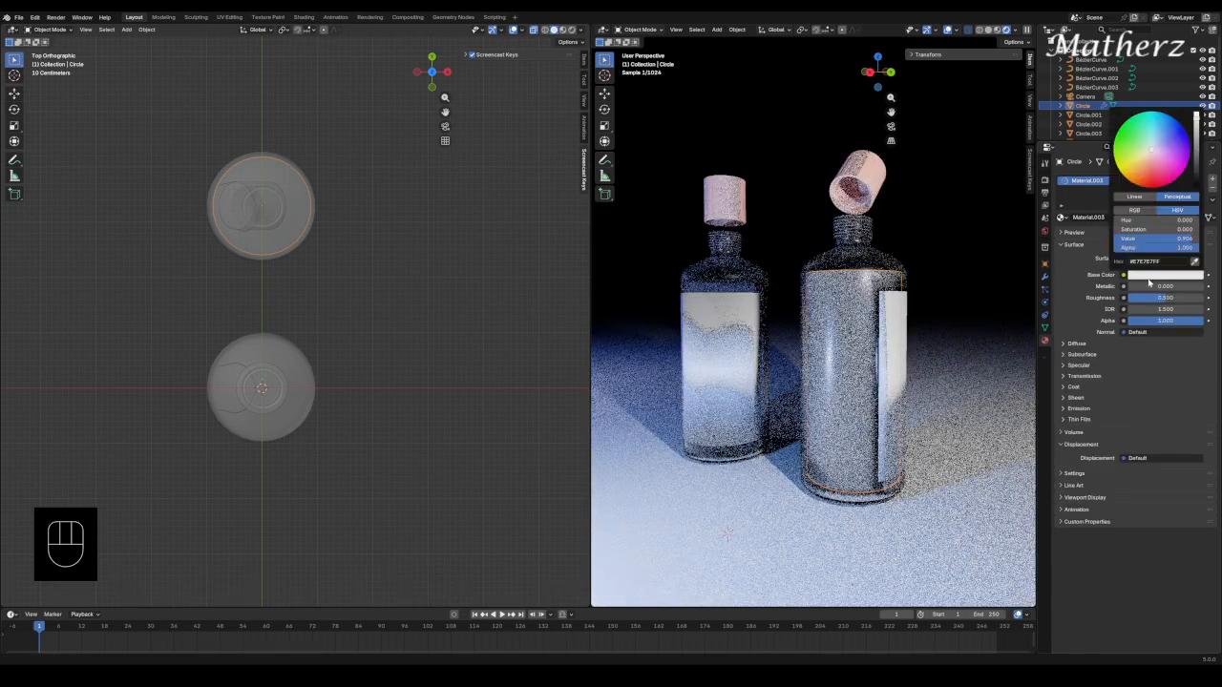
left_click(1143, 164)
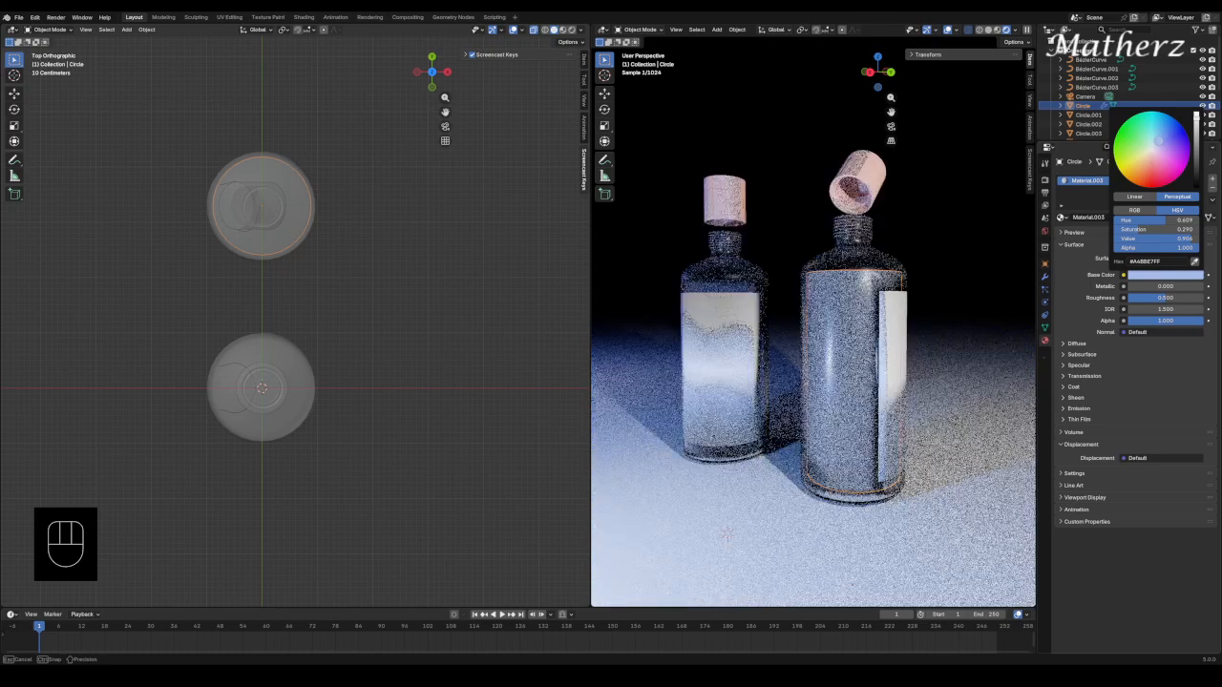
left_click_drag(1166, 297, 1177, 322)
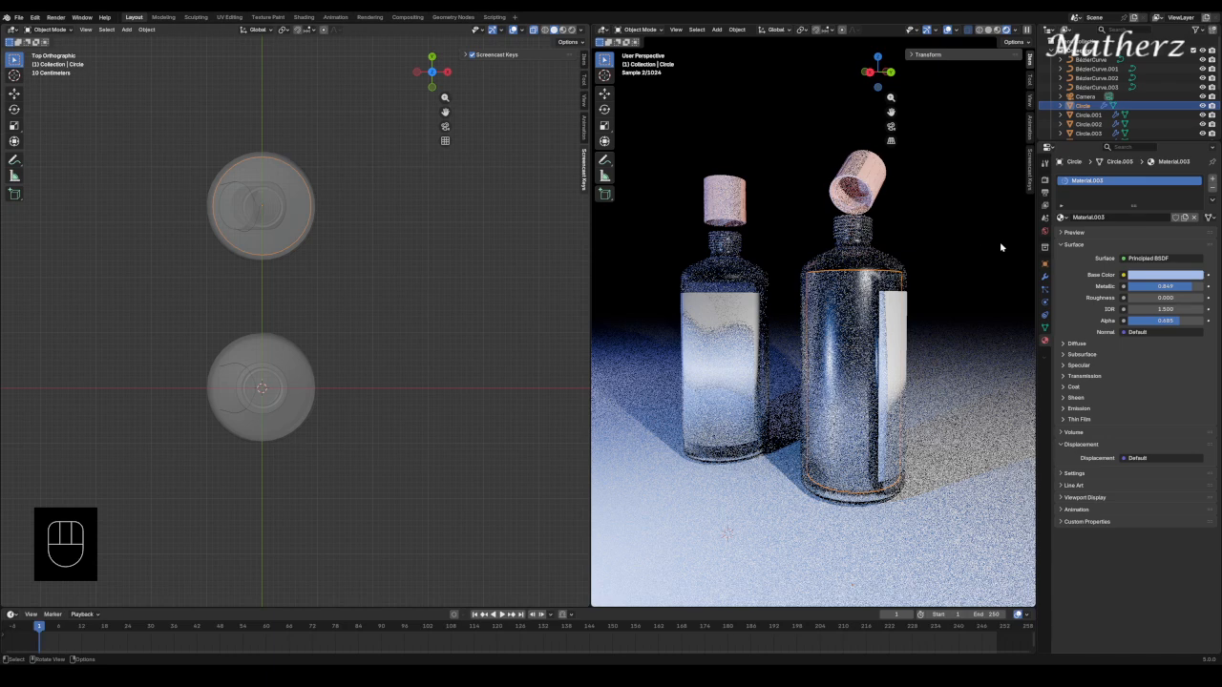
left_click(961, 167)
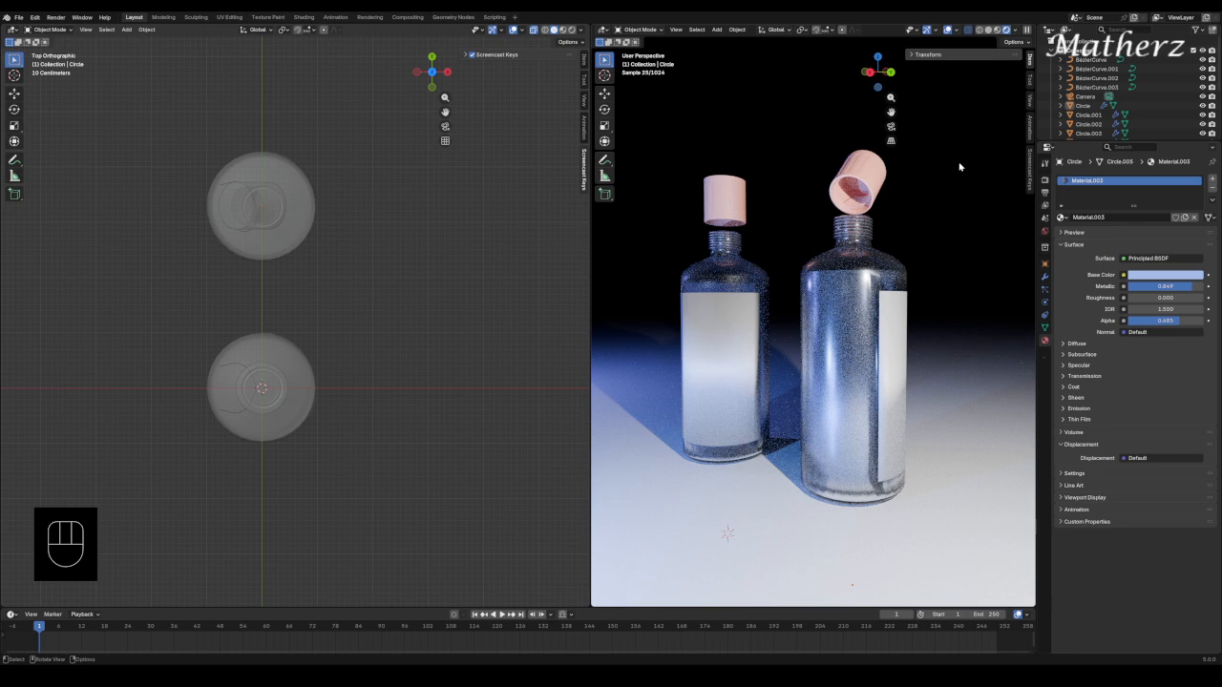
Try the inner cylinder's material at metallic 1.0, and settle on a metallic value of about 0.63.
left_click_drag(1180, 289, 1196, 288)
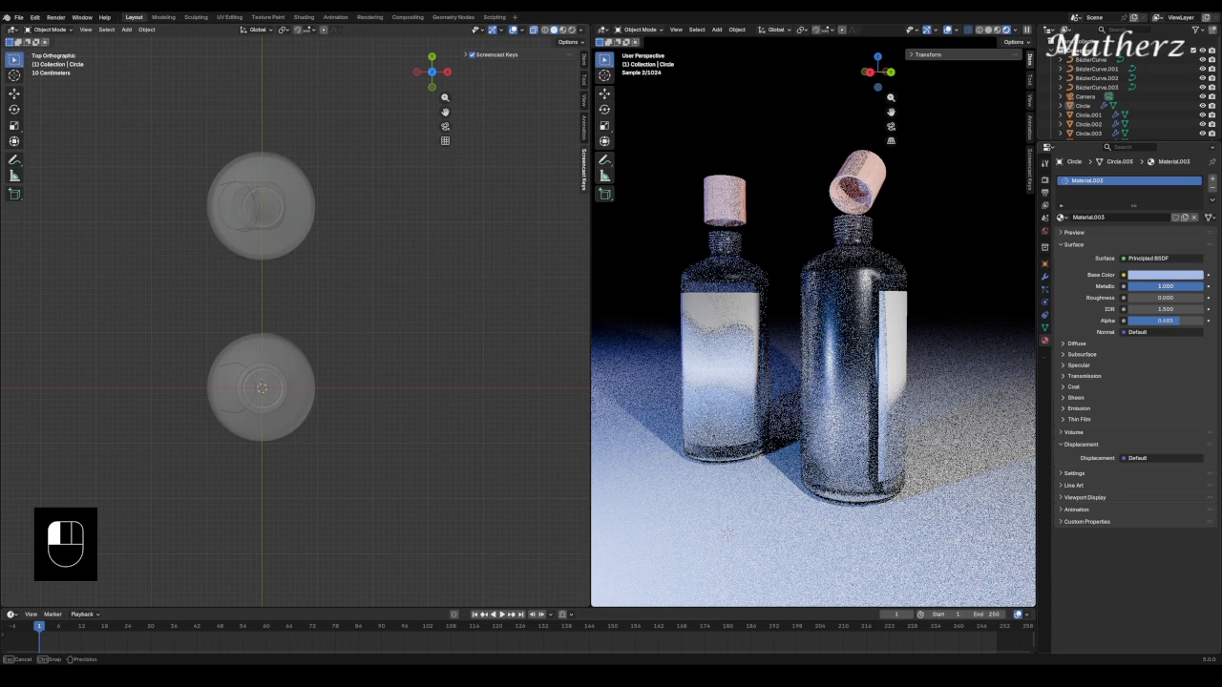
left_click_drag(1196, 288, 1162, 287)
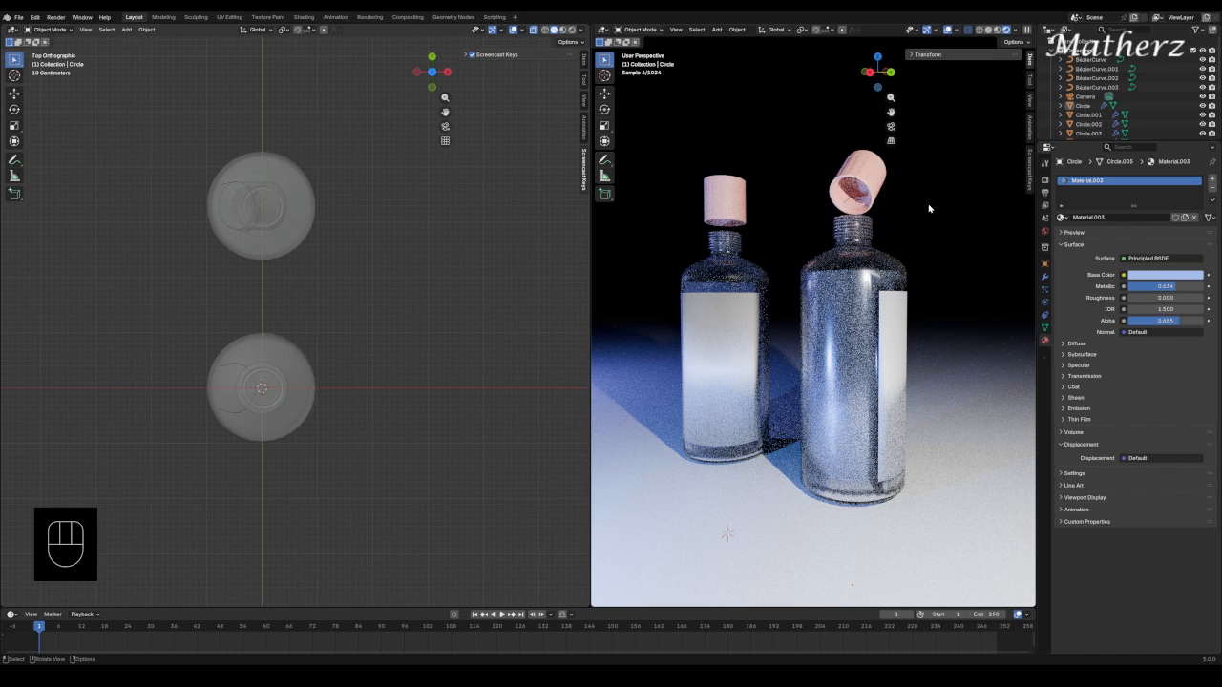
scroll(284, 329, "up", 3)
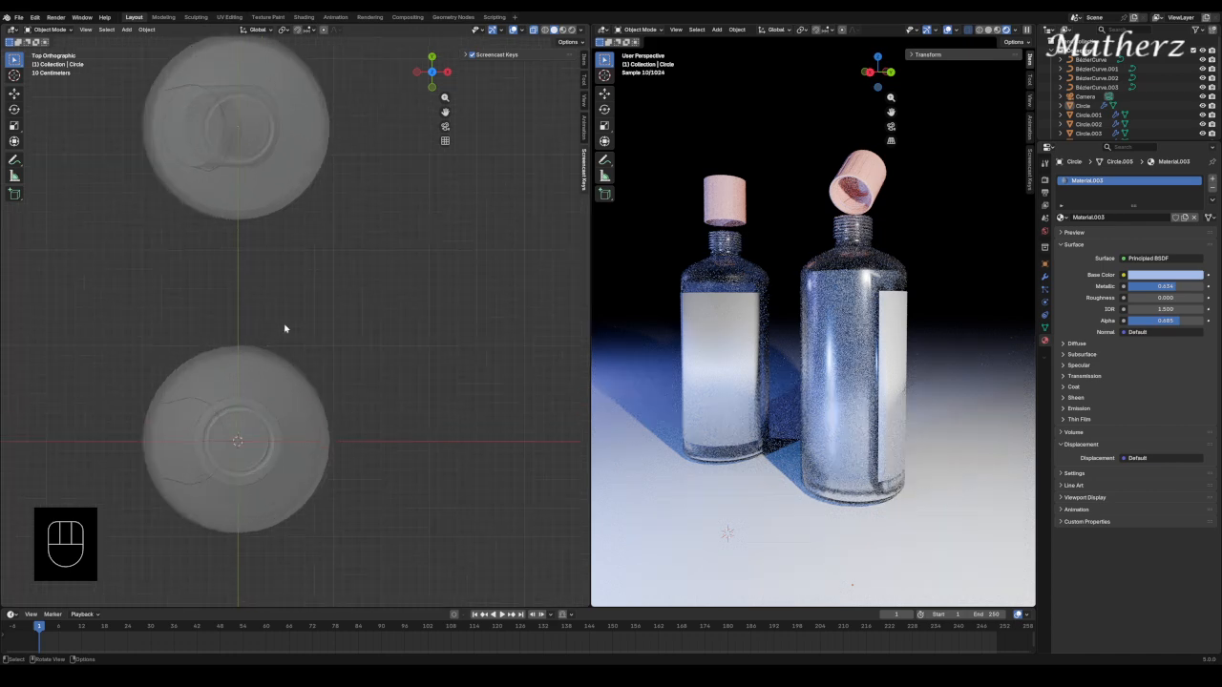
scroll(285, 328, "down", 1)
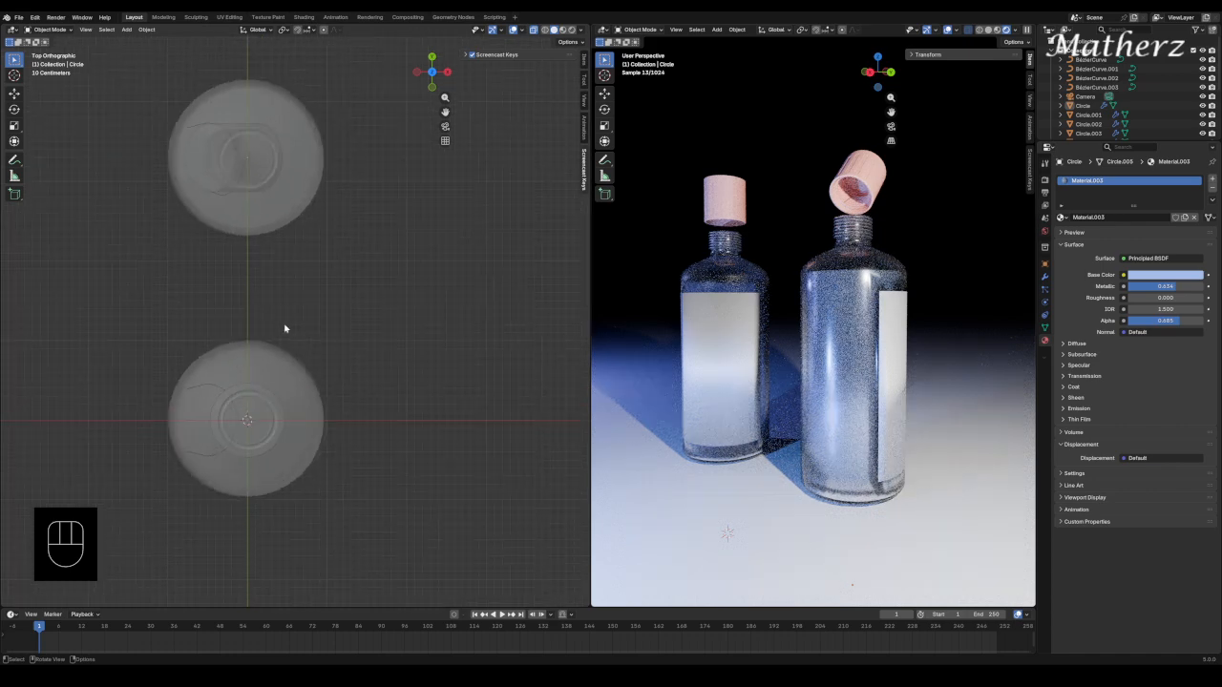